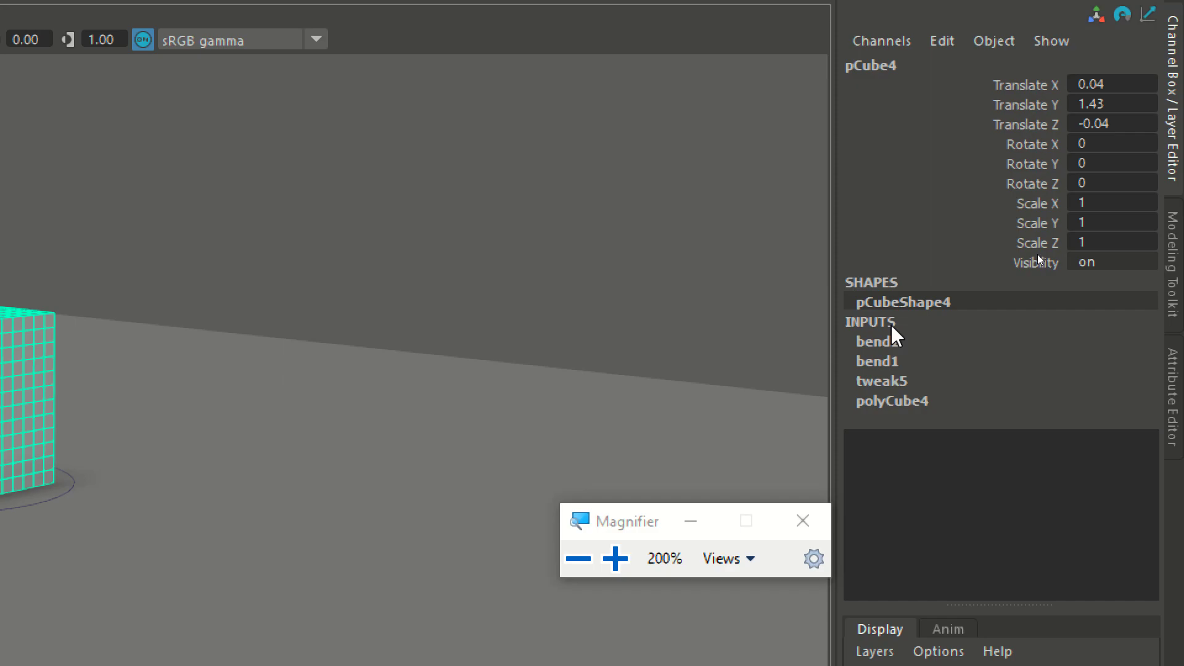
Examine the settings of the bend2, bend1 and polyCube4 inputs on the animated cube
{"action": "left_click", "coordinate": [888, 343]}
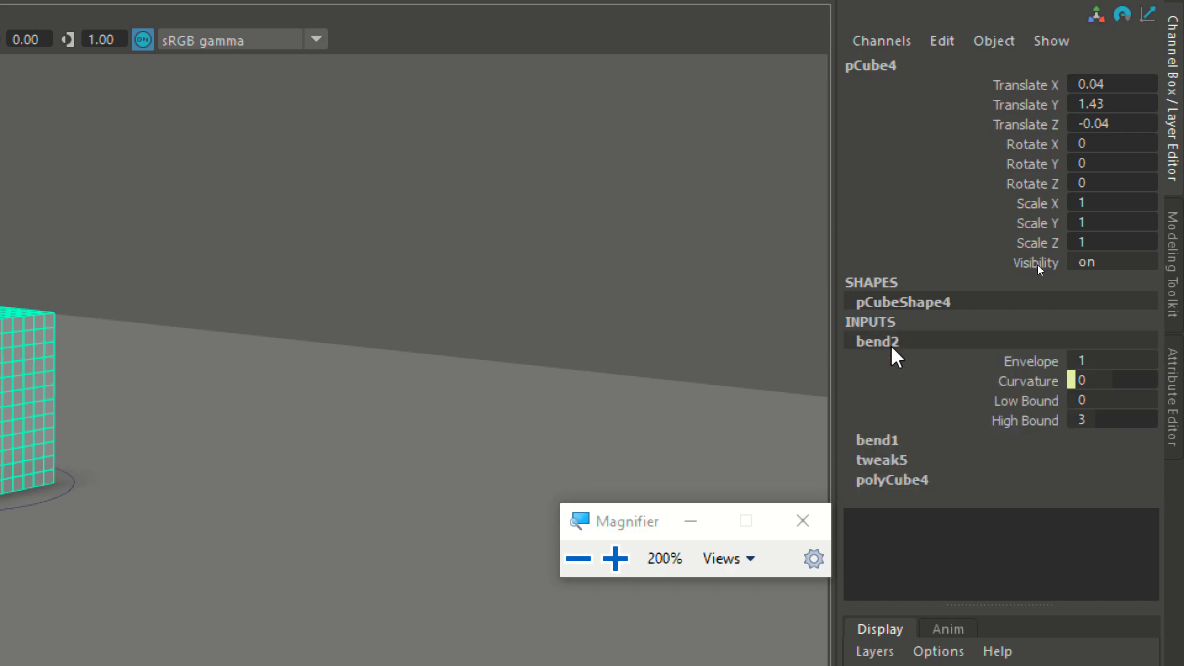
{"action": "left_click", "coordinate": [871, 449]}
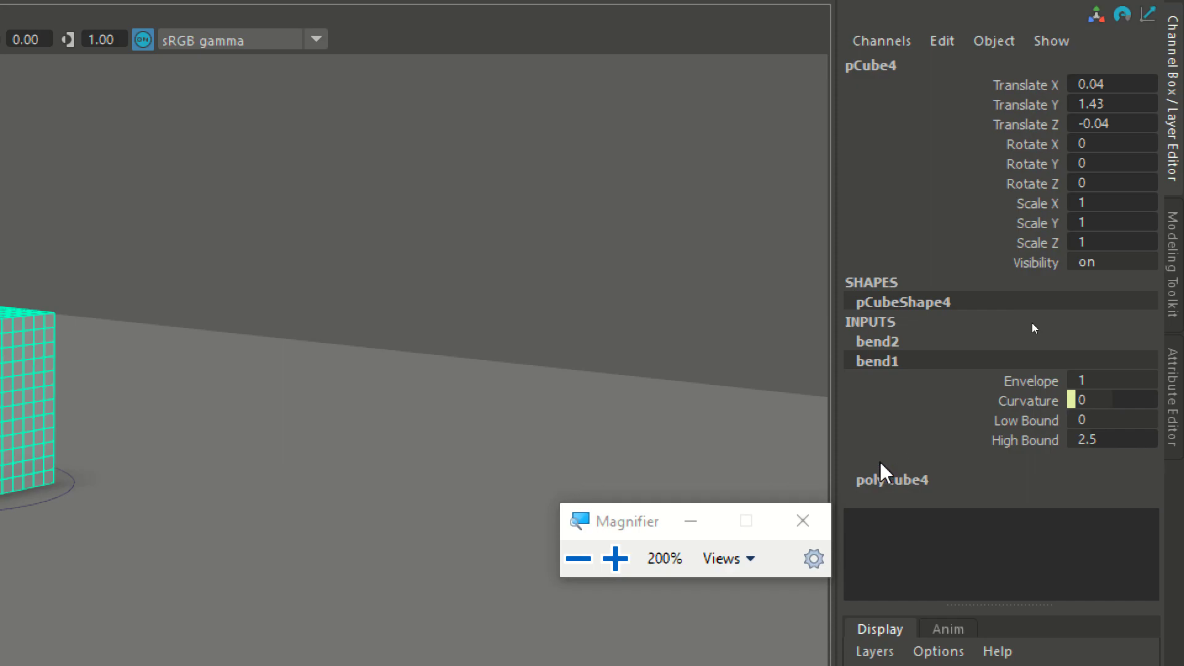
{"action": "left_click", "coordinate": [876, 462]}
{"action": "left_click", "coordinate": [904, 416]}
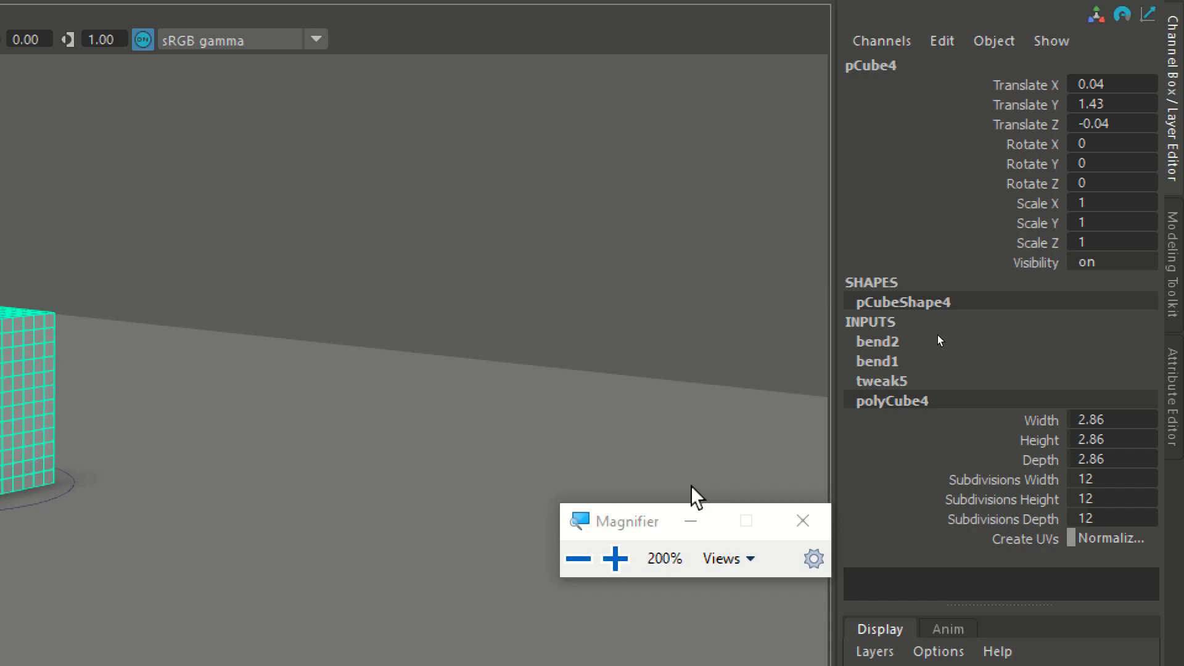
Set the animated cube's width, height and depth subdivisions to 1
{"action": "double_click", "coordinate": [1129, 480]}
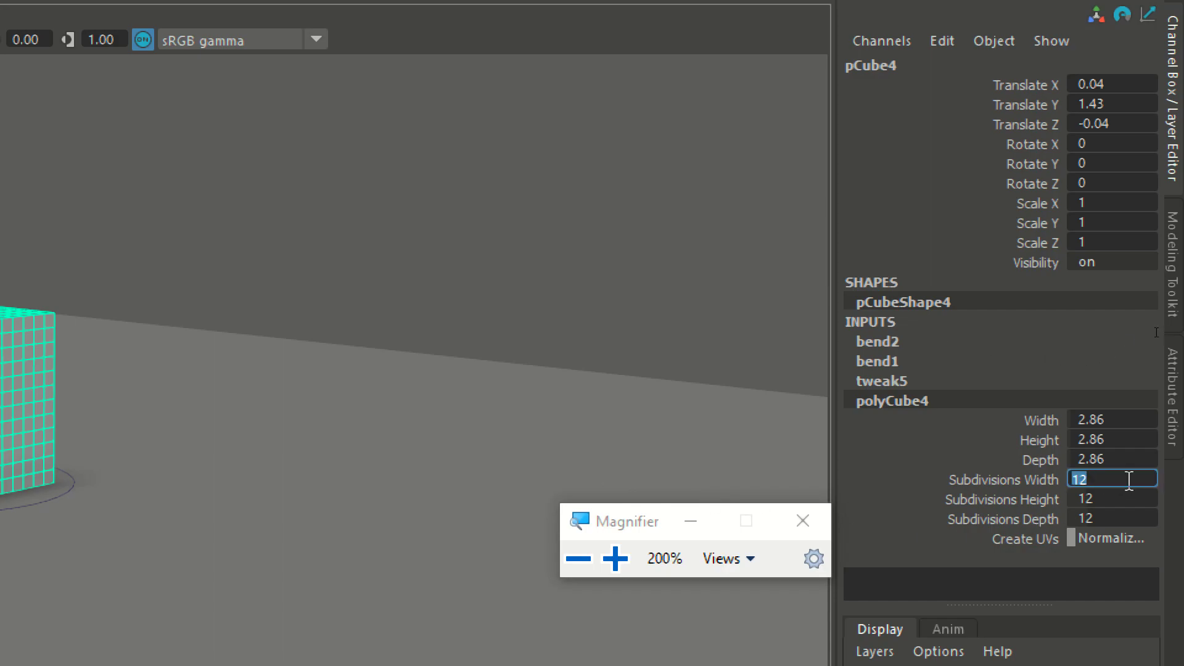
{"action": "type", "text": "1"}
{"action": "key", "text": "Tab"}
{"action": "type", "text": "1"}
{"action": "key", "text": "Tab"}
{"action": "type", "text": "1"}
{"action": "key", "text": "Return"}
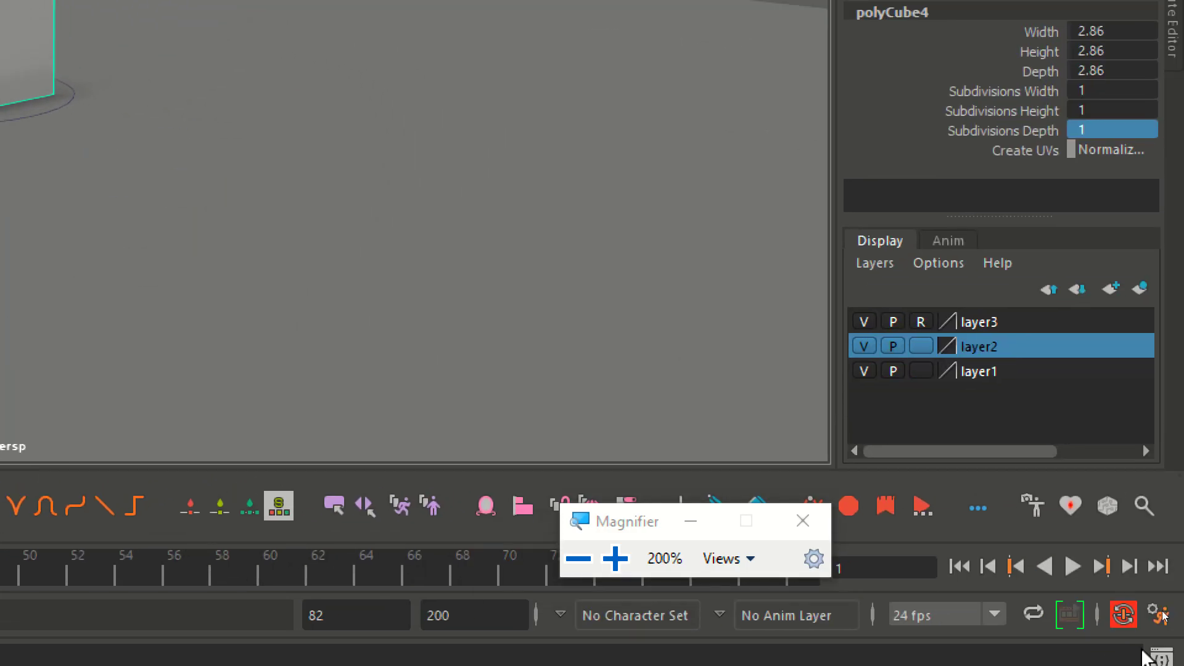
Play the animation and inspect how the cube deforms from different angles
{"action": "left_click", "coordinate": [1068, 564]}
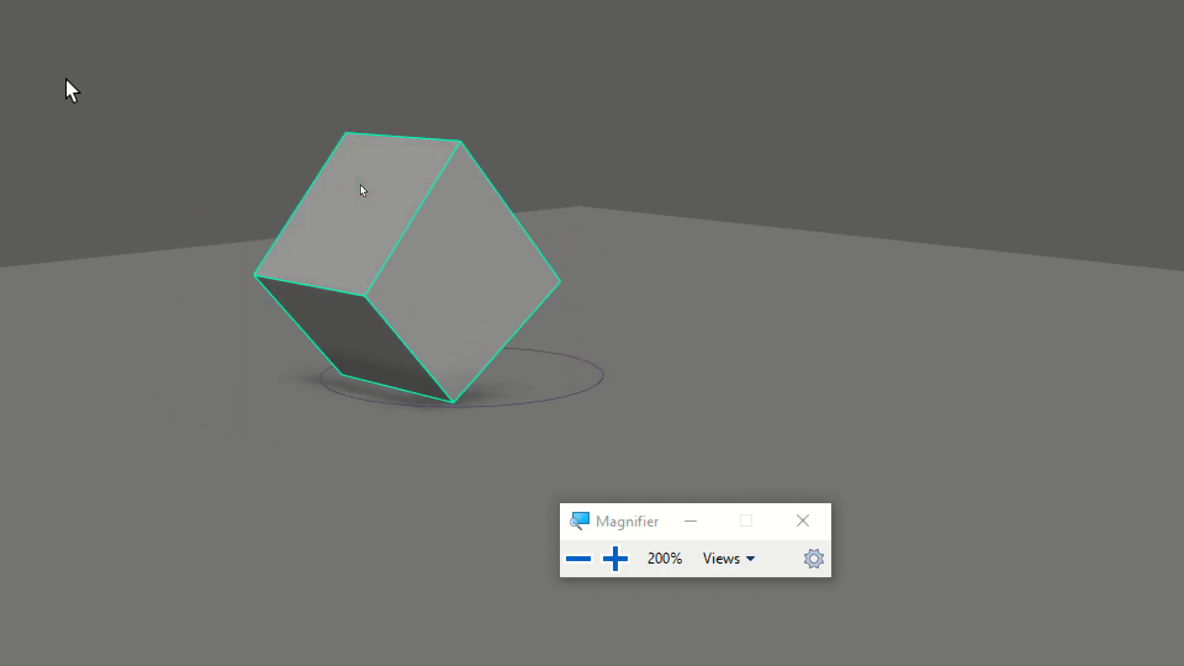
{"action": "left_click_drag", "start_coordinate": [409, 269], "coordinate": [339, 264], "text": "alt"}
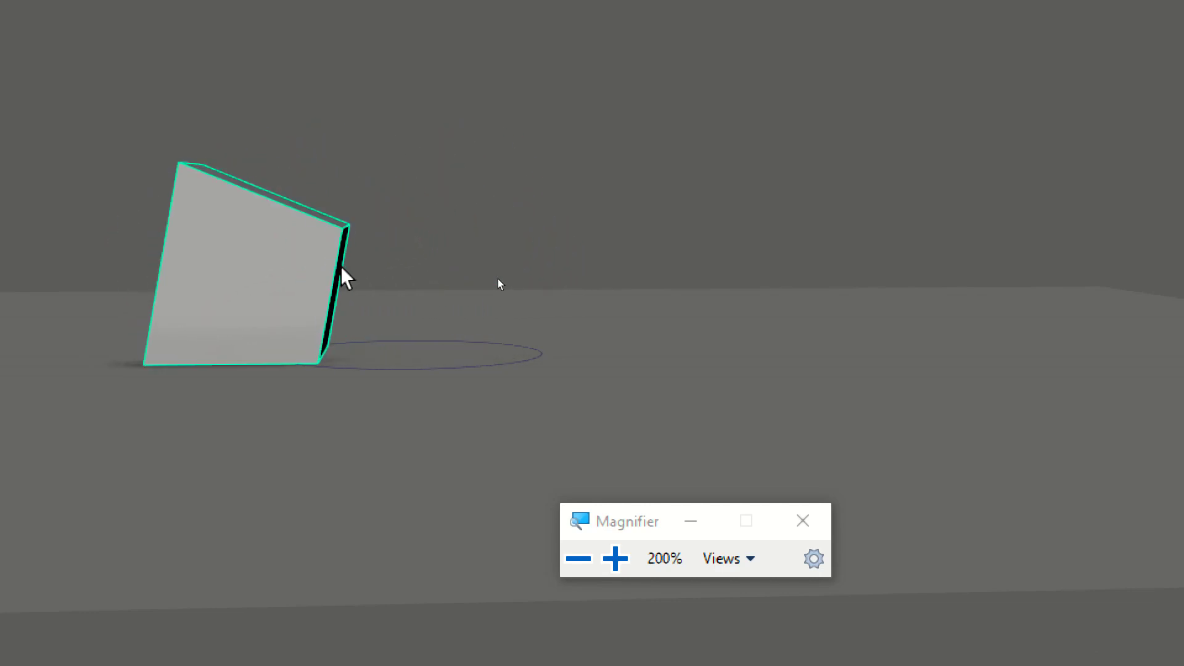
{"action": "left_click_drag", "start_coordinate": [966, 441], "coordinate": [938, 442], "text": "alt"}
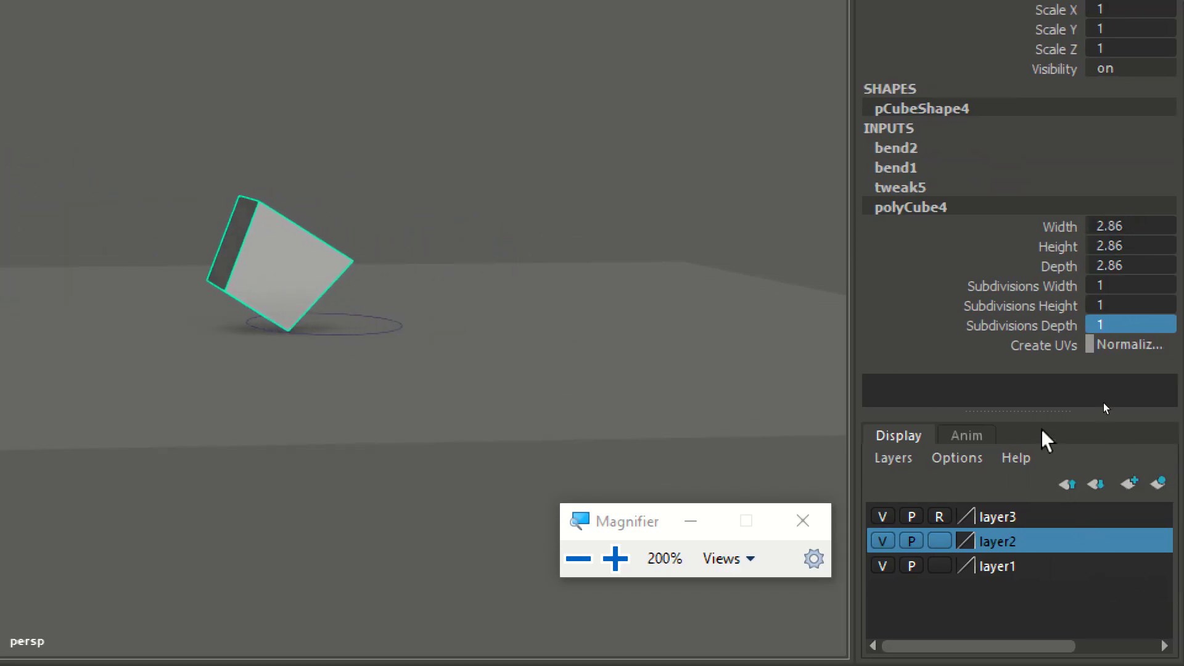
Set the animated cube's width, height and depth subdivisions to 3
{"action": "left_click", "coordinate": [1103, 285]}
{"action": "type", "text": "3"}
{"action": "key", "text": "Tab"}
{"action": "type", "text": "3"}
{"action": "key", "text": "Tab"}
{"action": "type", "text": "3"}
{"action": "key", "text": "Return"}
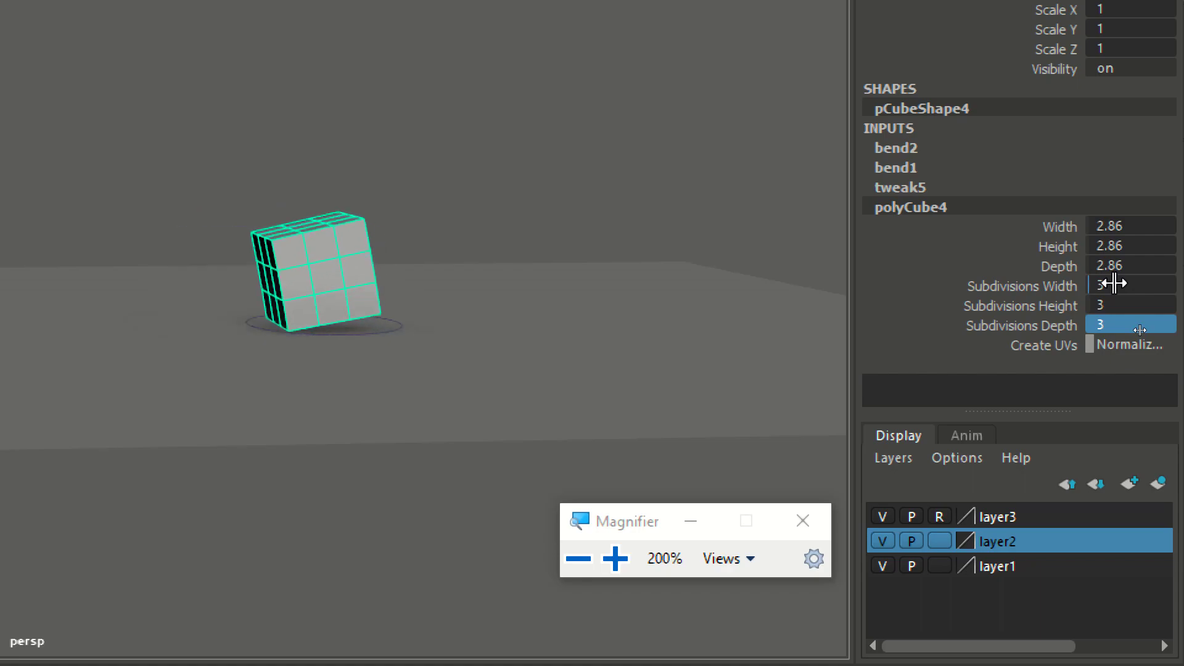
Set the animated cube's width, height and depth subdivisions to 12
{"action": "double_click", "coordinate": [1114, 285]}
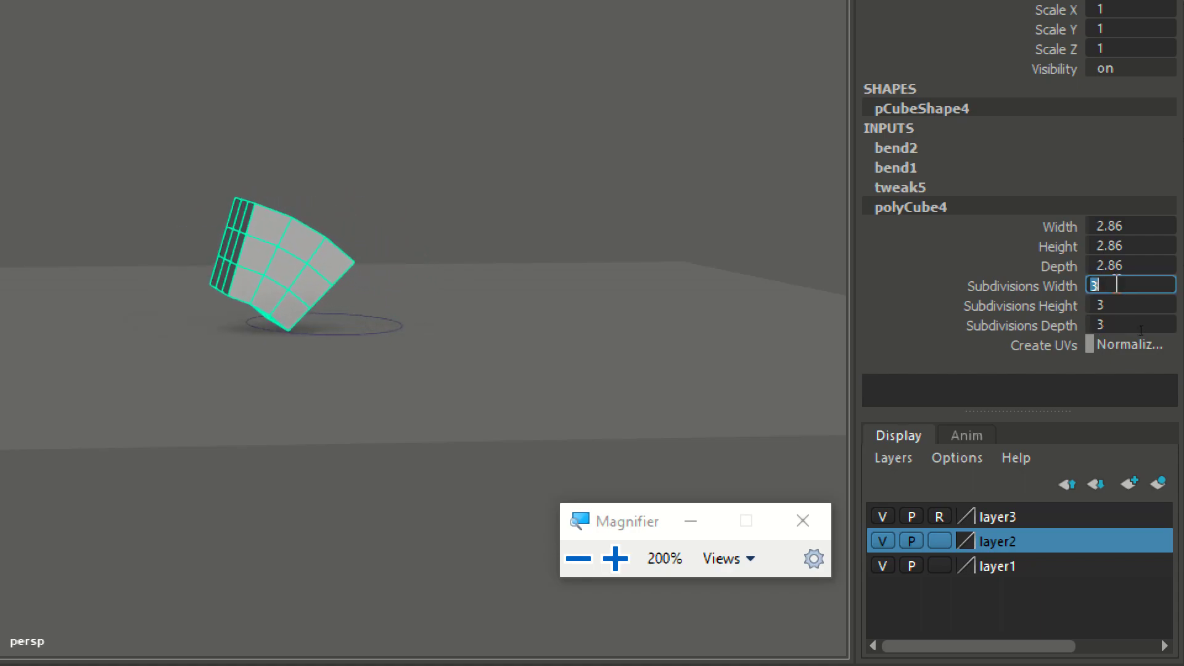
{"action": "type", "text": "12"}
{"action": "key", "text": "Tab"}
{"action": "type", "text": "12"}
{"action": "key", "text": "Tab"}
{"action": "type", "text": "12"}
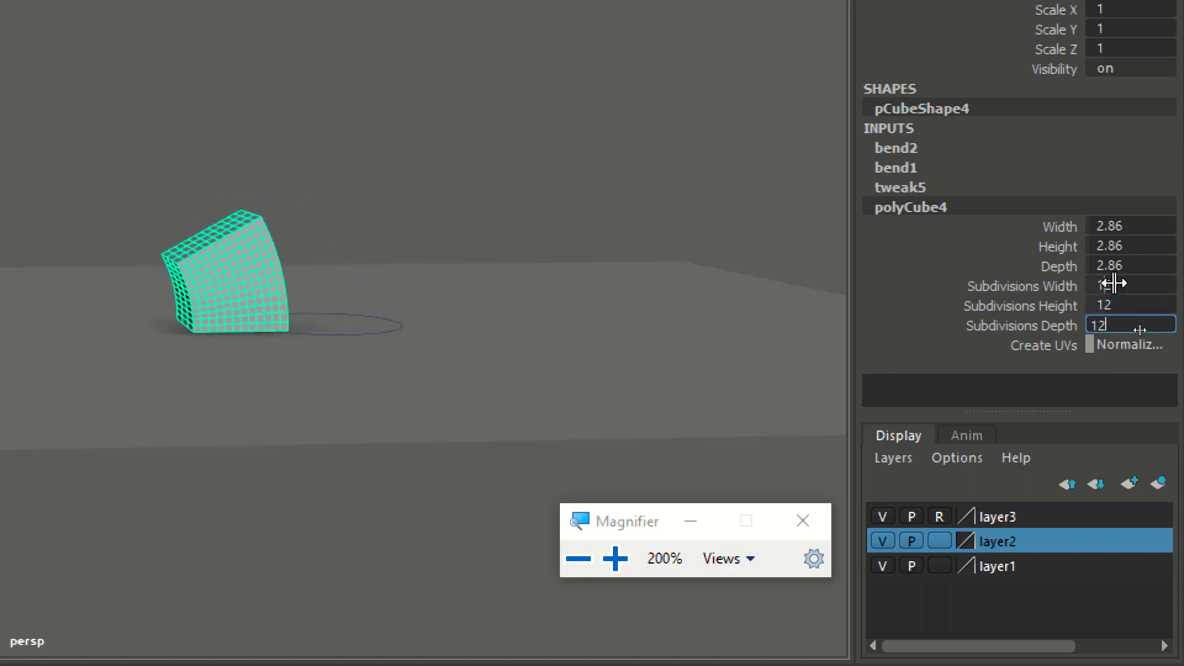
{"action": "key", "text": "Return"}
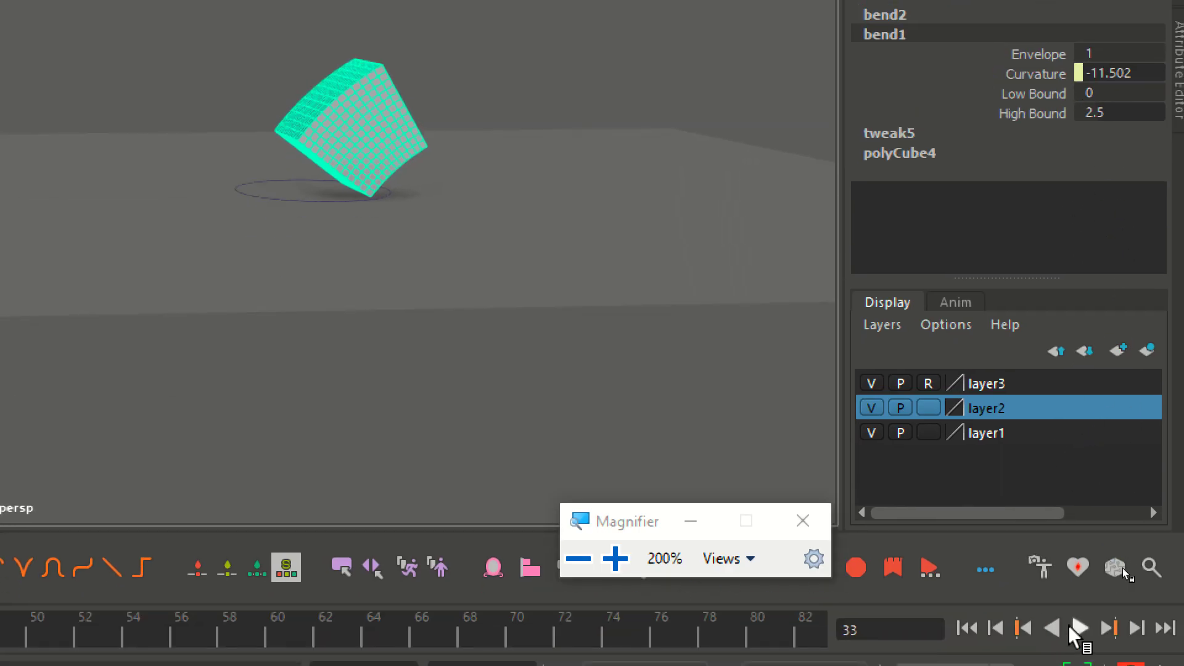
Play the animation to watch the bend deformation, stop it and rewind to the first frame
{"action": "left_click", "coordinate": [1078, 628]}
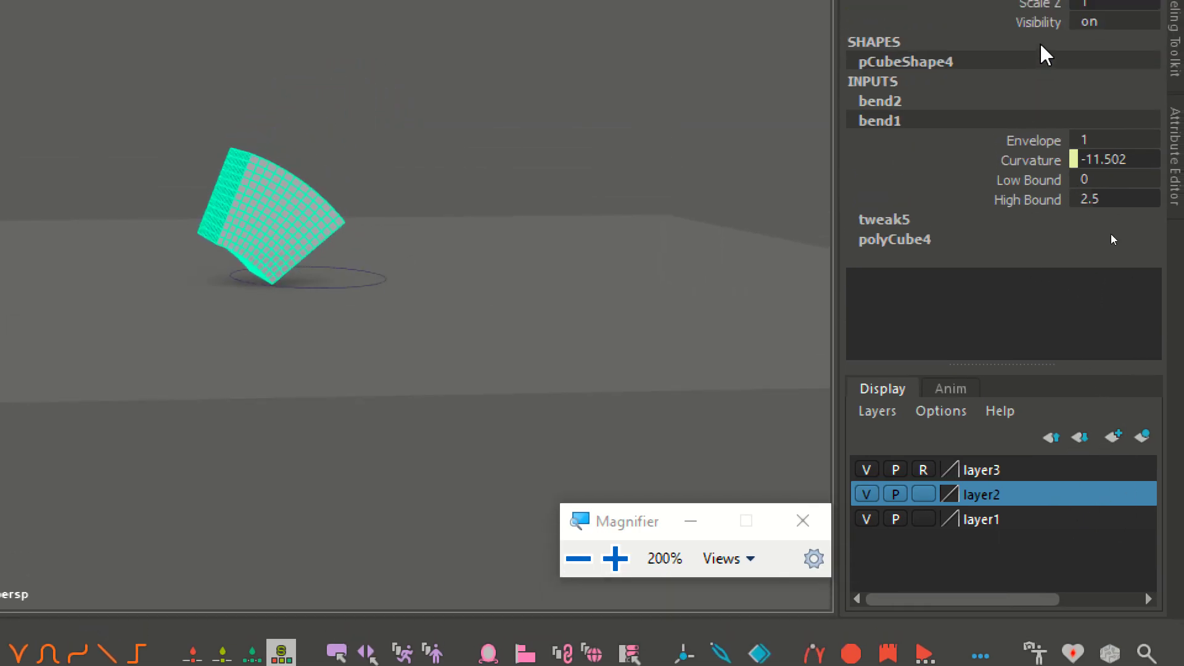
{"action": "left_click_drag", "start_coordinate": [1141, 203], "coordinate": [1170, 205], "text": "ctrl"}
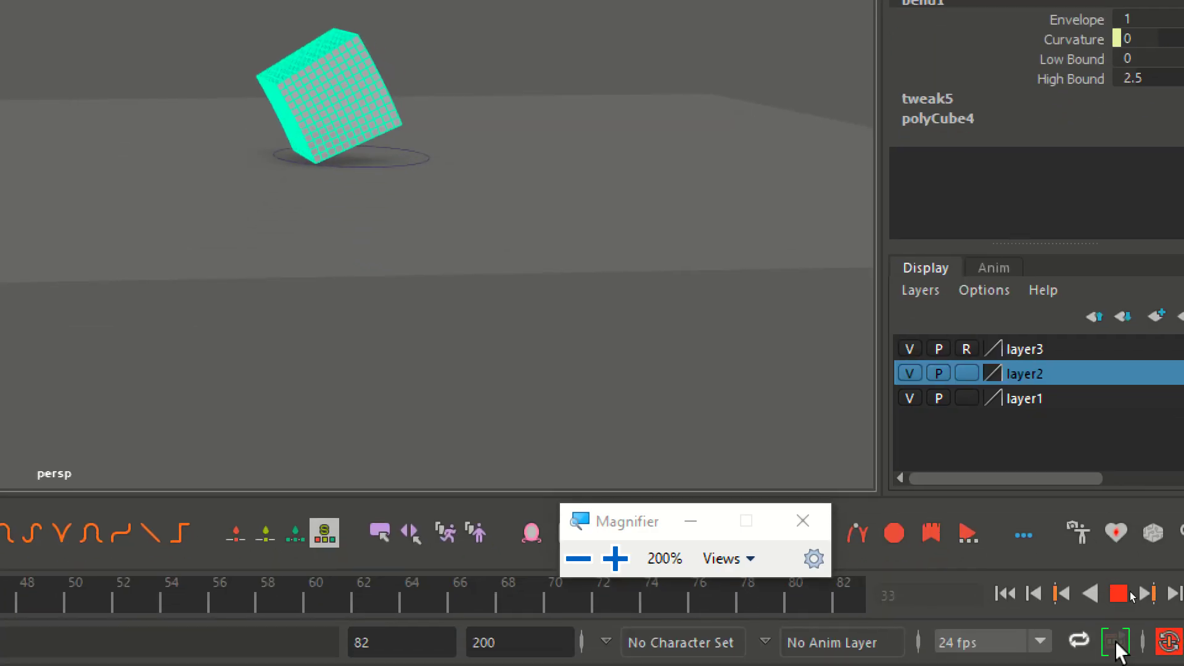
{"action": "left_click", "coordinate": [1118, 594]}
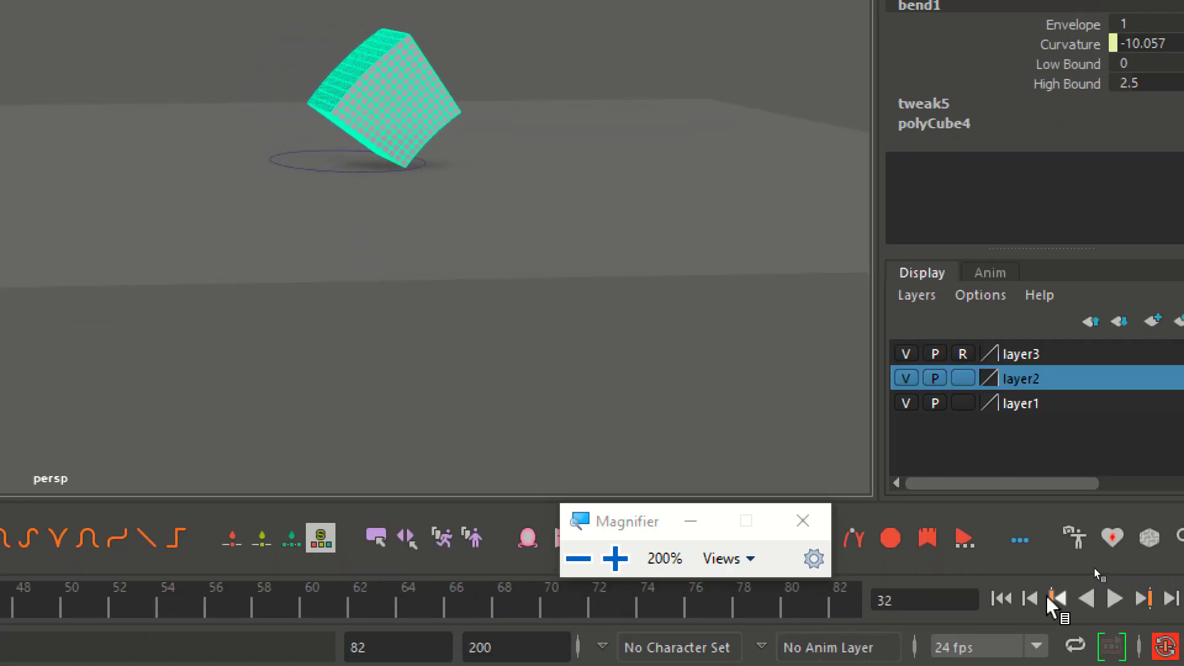
{"action": "left_click", "coordinate": [1030, 597]}
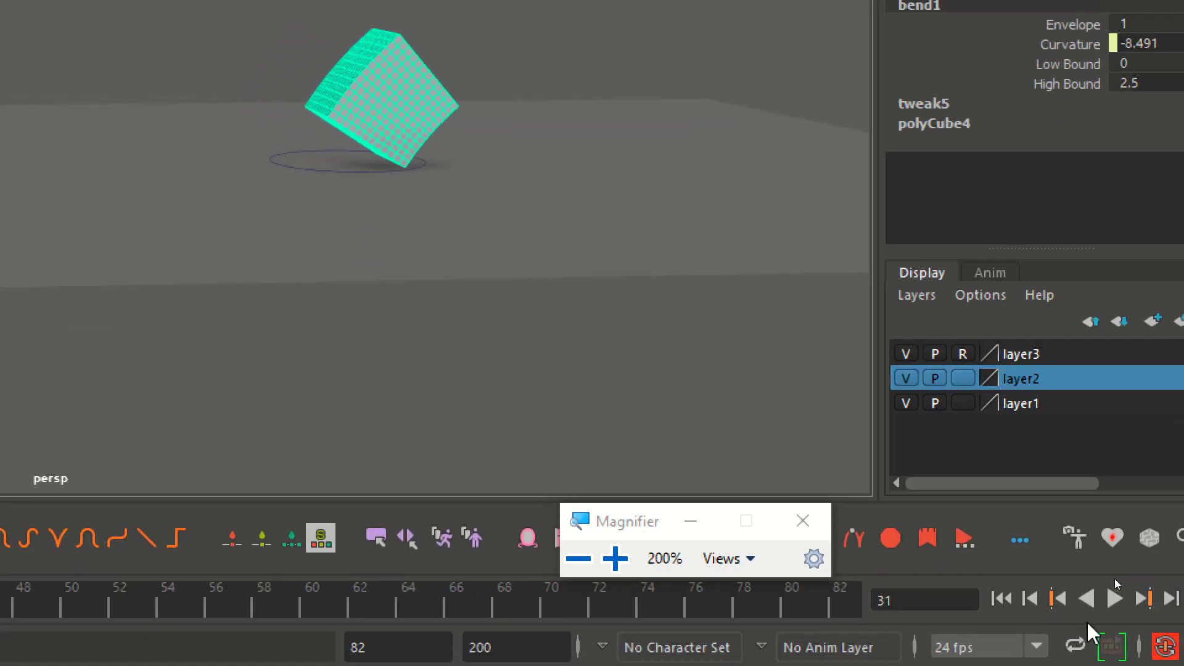
{"action": "left_click", "coordinate": [1004, 599]}
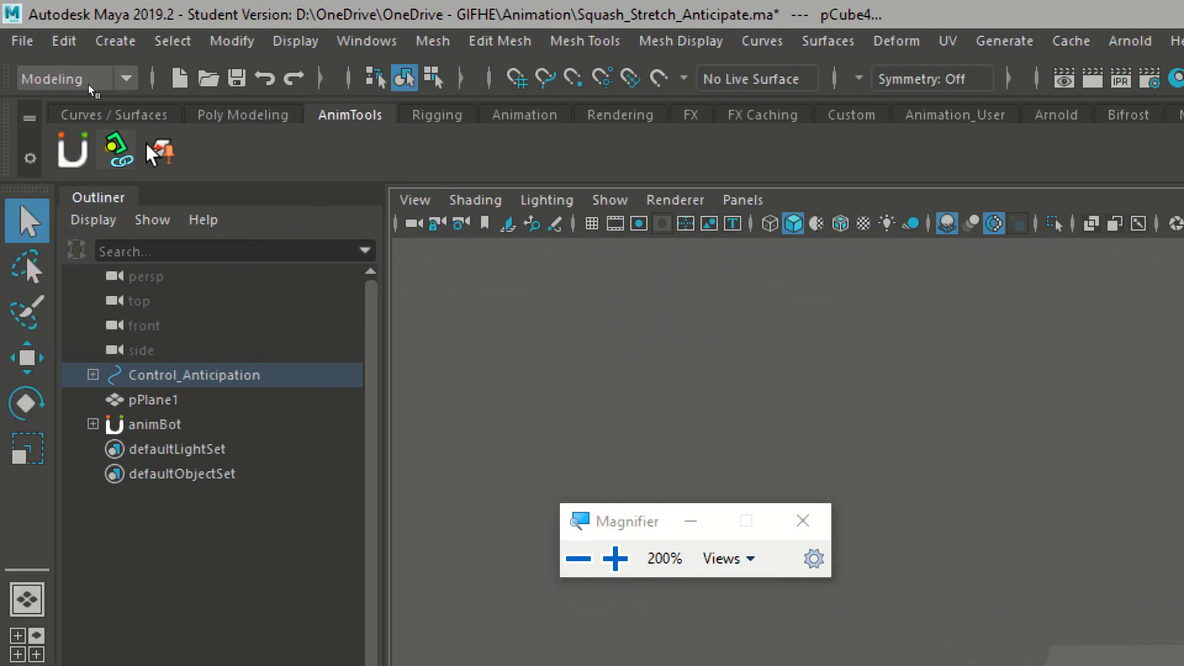
Deselect the animated cube and create a new polygon cube primitive in the scene
{"action": "left_click", "coordinate": [641, 396]}
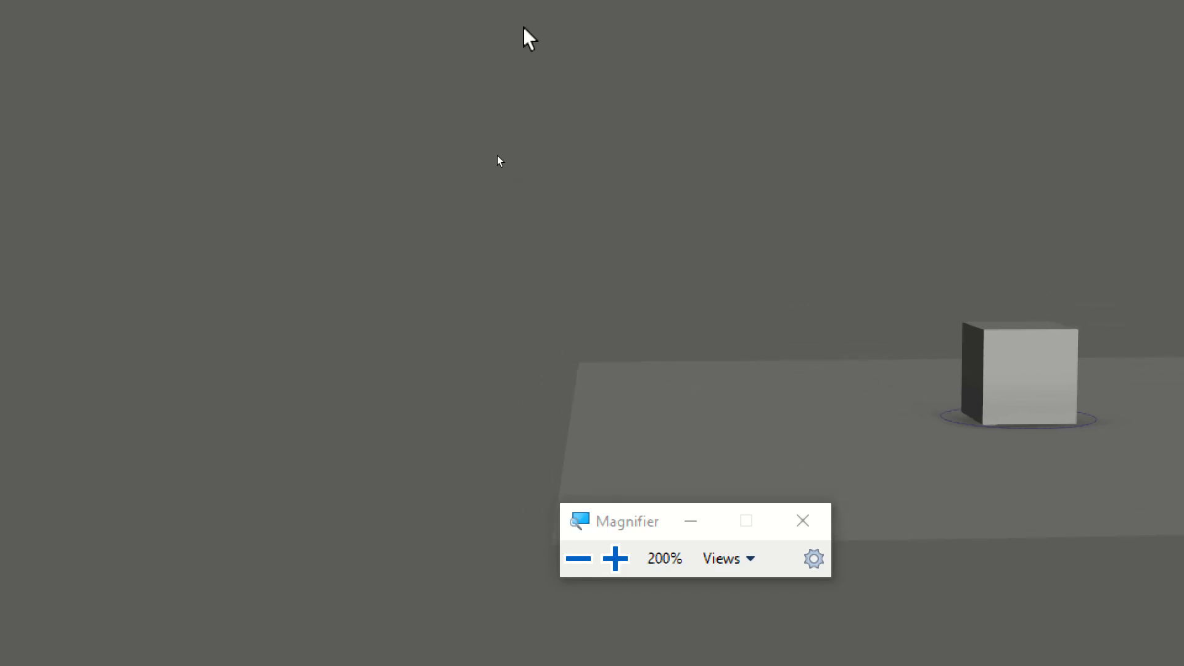
{"action": "left_click_drag", "start_coordinate": [750, 396], "coordinate": [747, 447], "text": "alt"}
{"action": "middle_click_drag", "start_coordinate": [886, 473], "coordinate": [438, 357], "text": "alt"}
{"action": "left_click_drag", "start_coordinate": [956, 343], "coordinate": [882, 349], "text": "alt"}
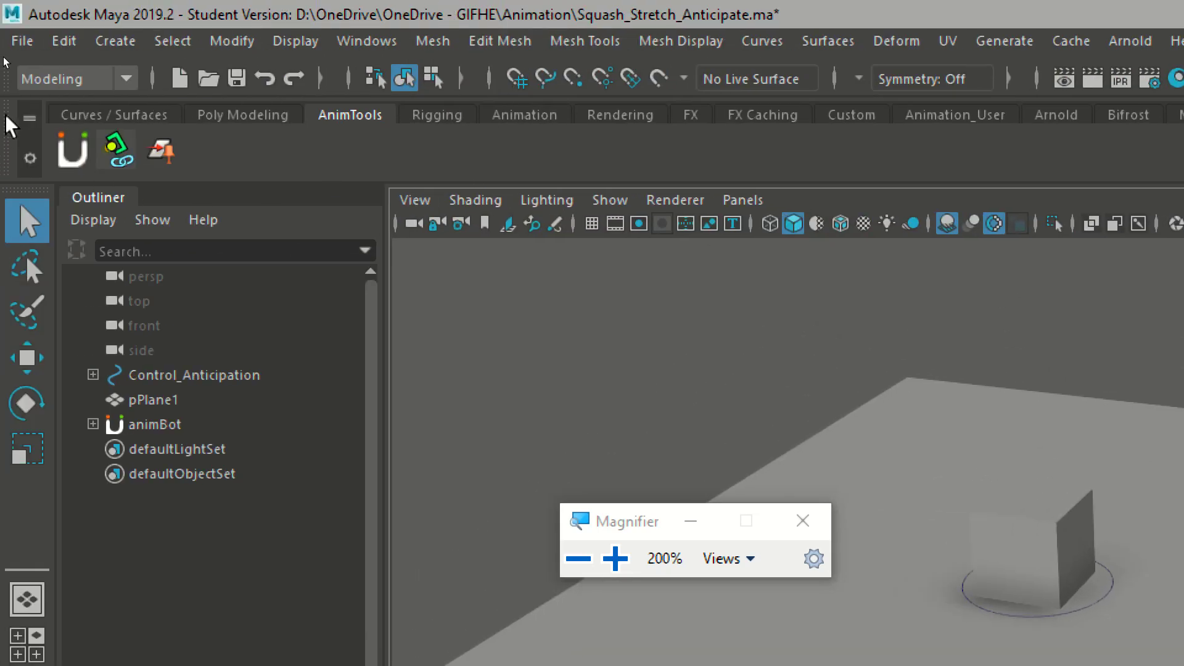
{"action": "left_click", "coordinate": [233, 121]}
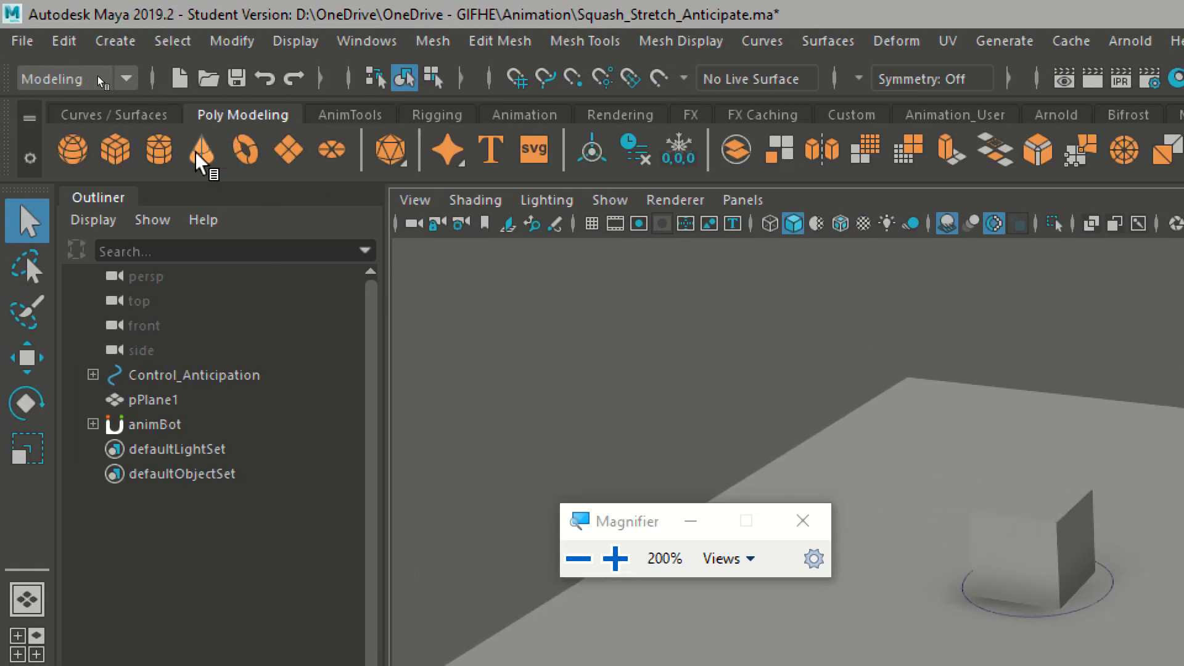
{"action": "left_click", "coordinate": [115, 155]}
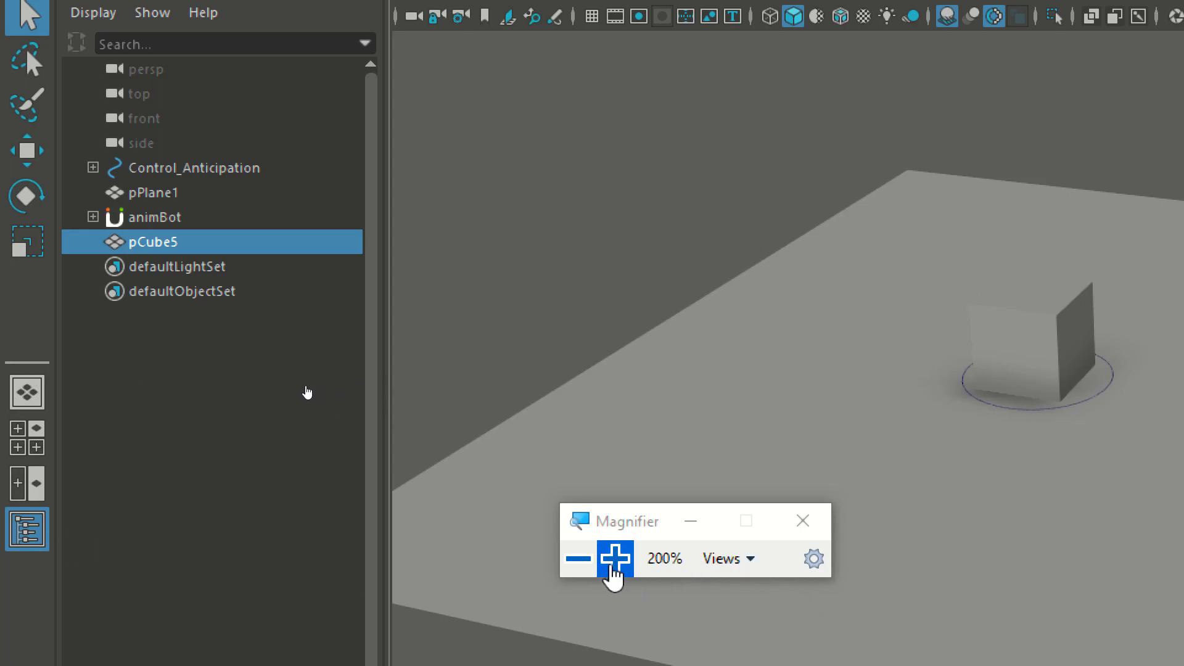
Toggle the Outliner's display and check how Control_Anticipation and its animated cube are selected from the Outliner and the viewport
{"action": "left_click", "coordinate": [613, 561]}
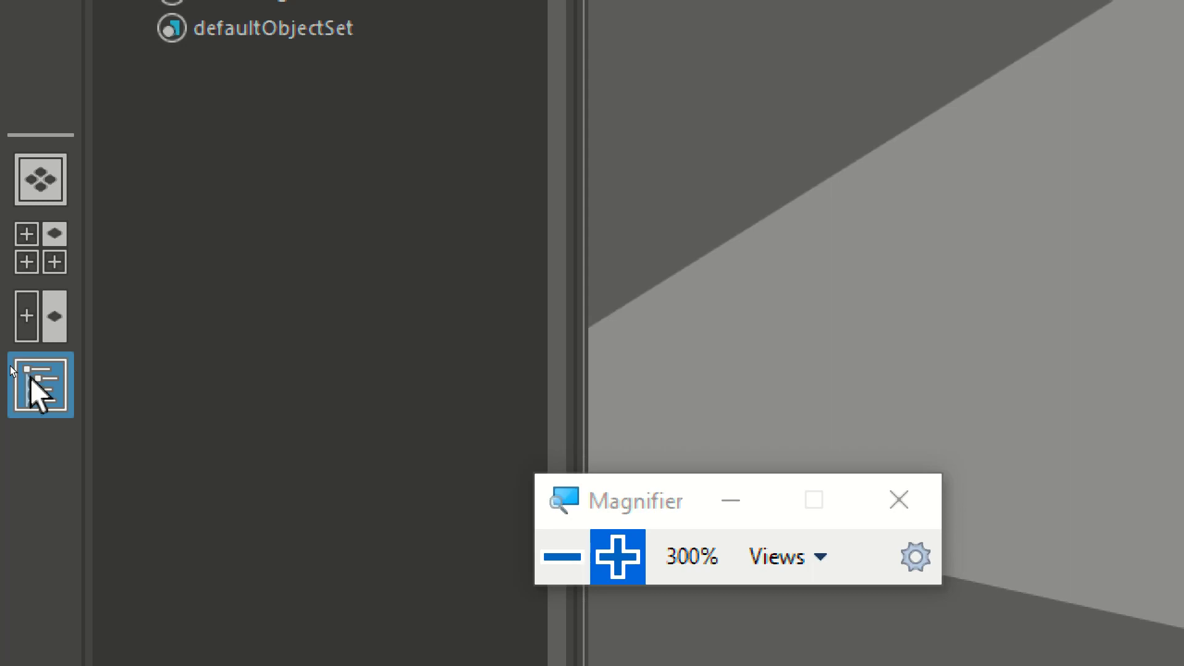
{"action": "left_click", "coordinate": [61, 353]}
{"action": "left_click", "coordinate": [61, 352]}
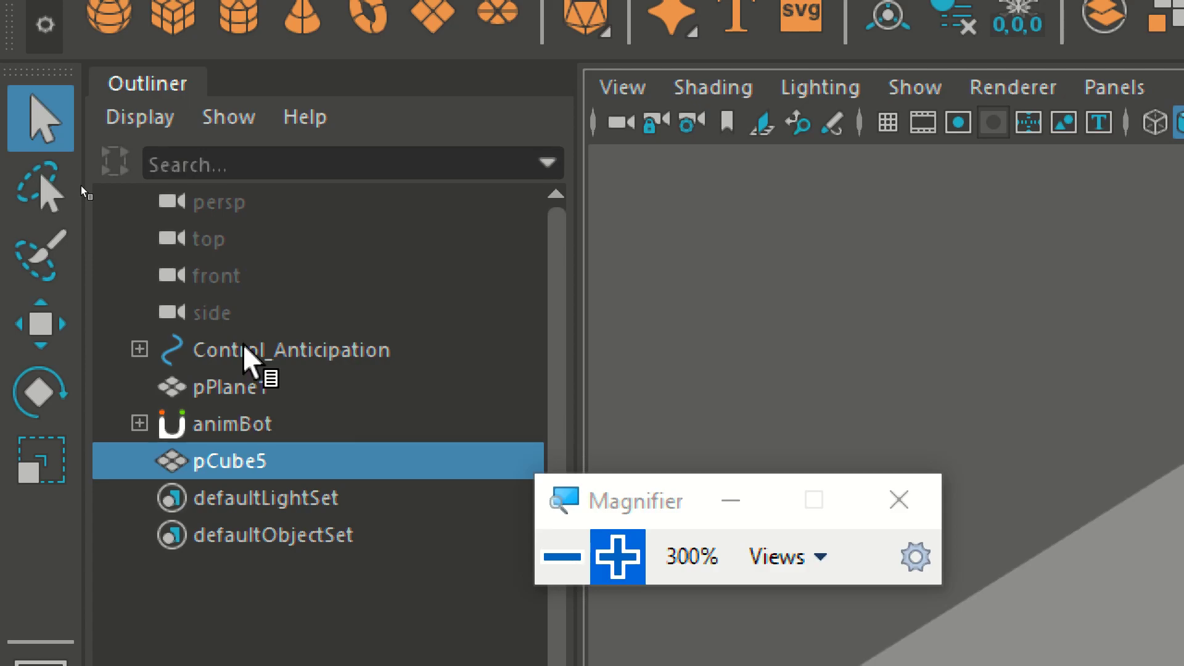
{"action": "left_click", "coordinate": [244, 349]}
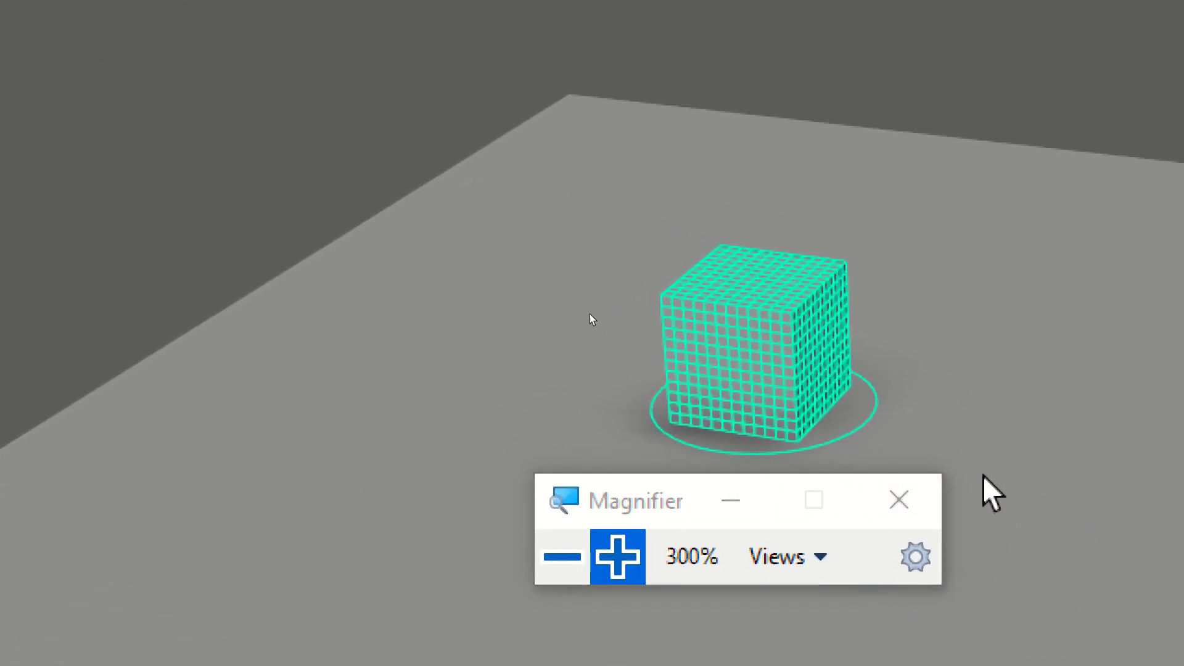
{"action": "left_click", "coordinate": [979, 327]}
{"action": "left_click", "coordinate": [736, 305]}
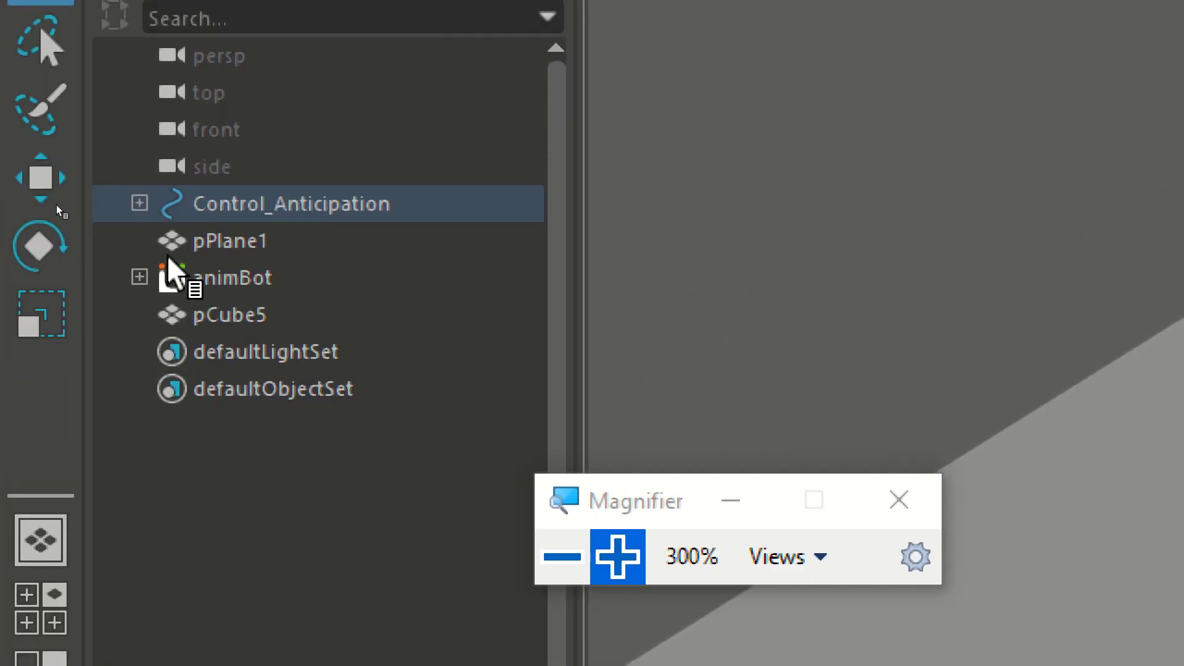
Move pCube5 out of the animated cube to an empty spot on the plane beside it
{"action": "left_click", "coordinate": [220, 311]}
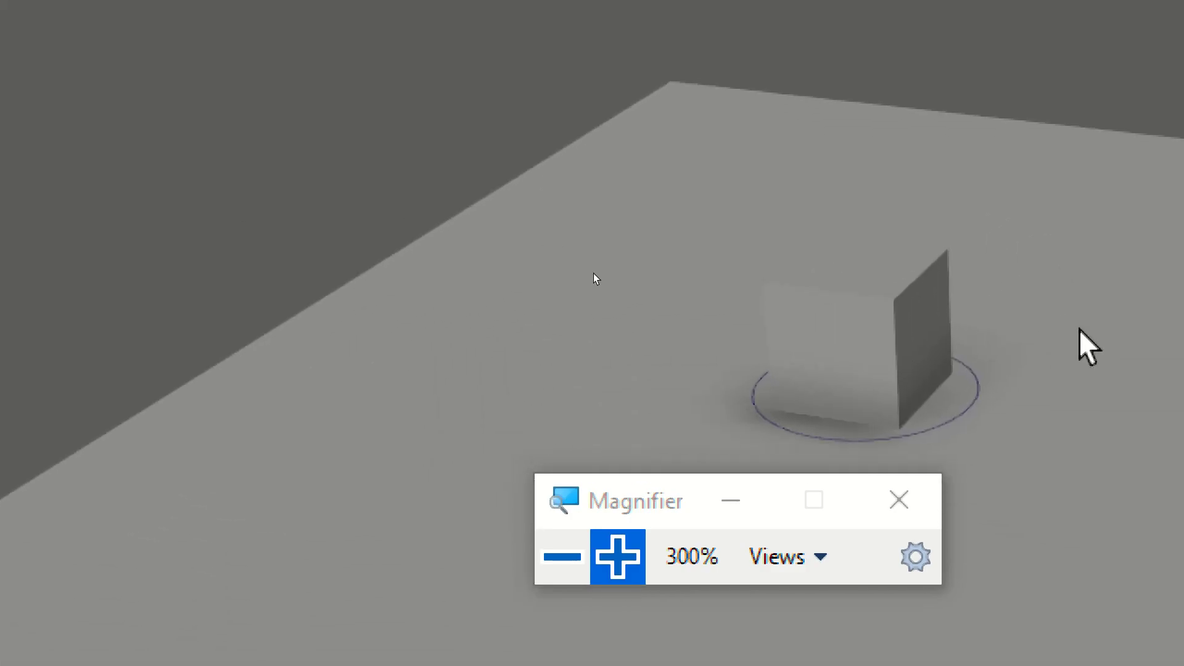
{"action": "key", "text": "w"}
{"action": "left_click_drag", "start_coordinate": [580, 306], "coordinate": [782, 373]}
{"action": "left_click_drag", "start_coordinate": [962, 310], "coordinate": [953, 288]}
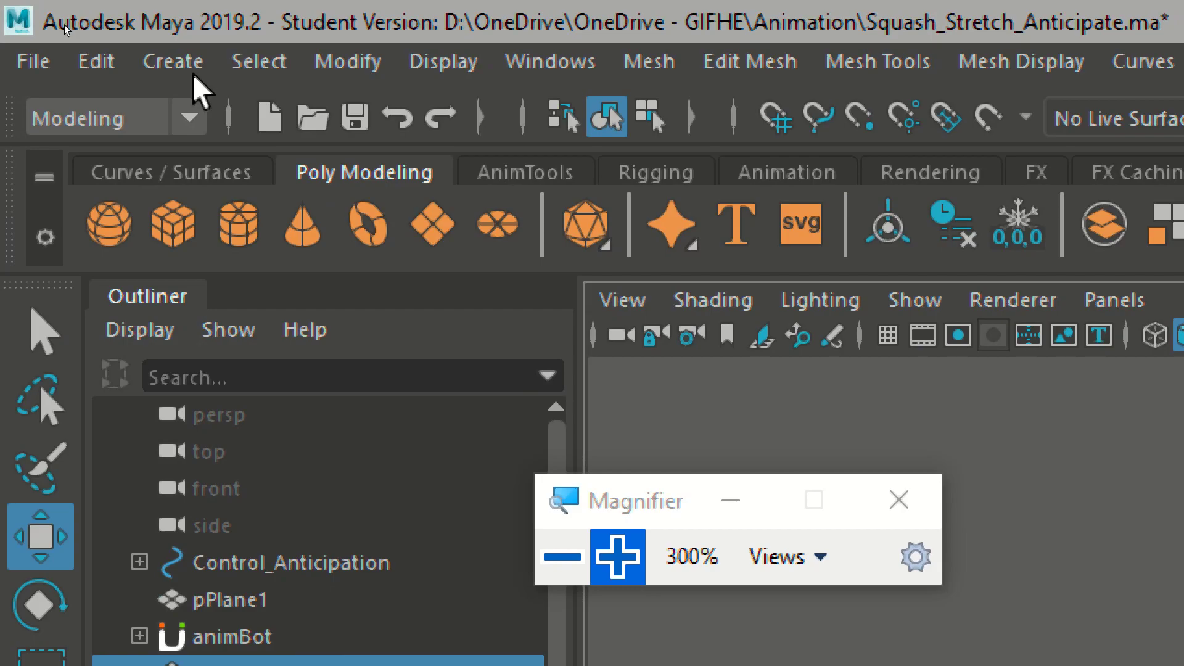
Enable Interactive Creation for polygon primitives
{"action": "left_click", "coordinate": [185, 65]}
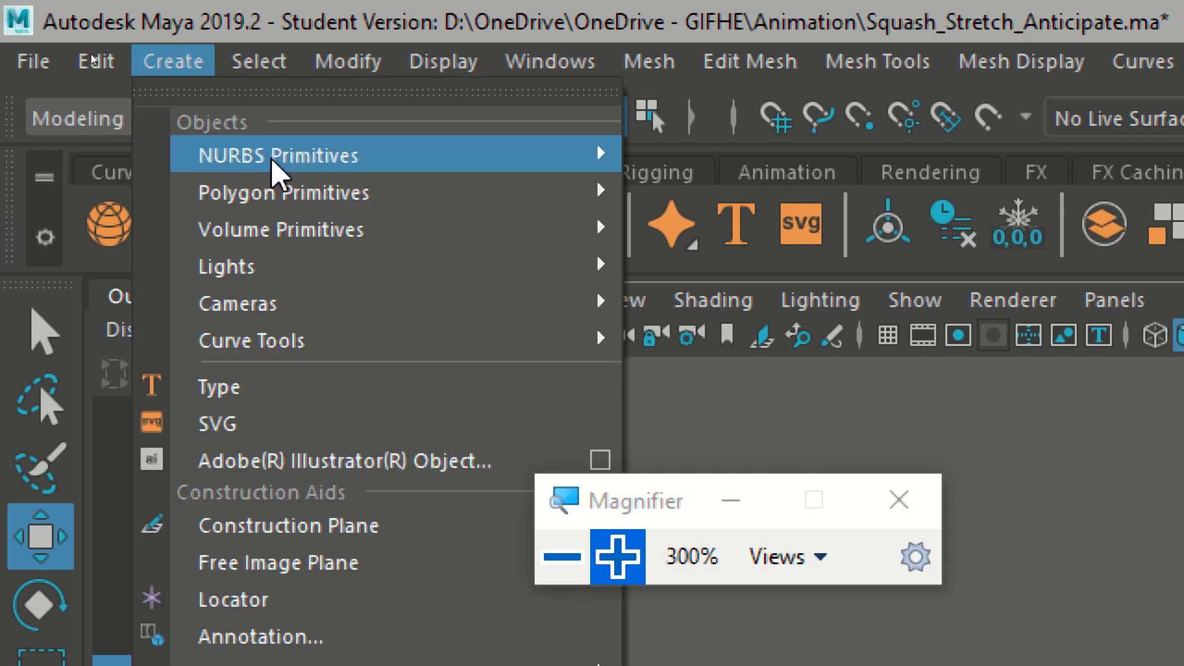
{"action": "mouse_move", "coordinate": [585, 194]}
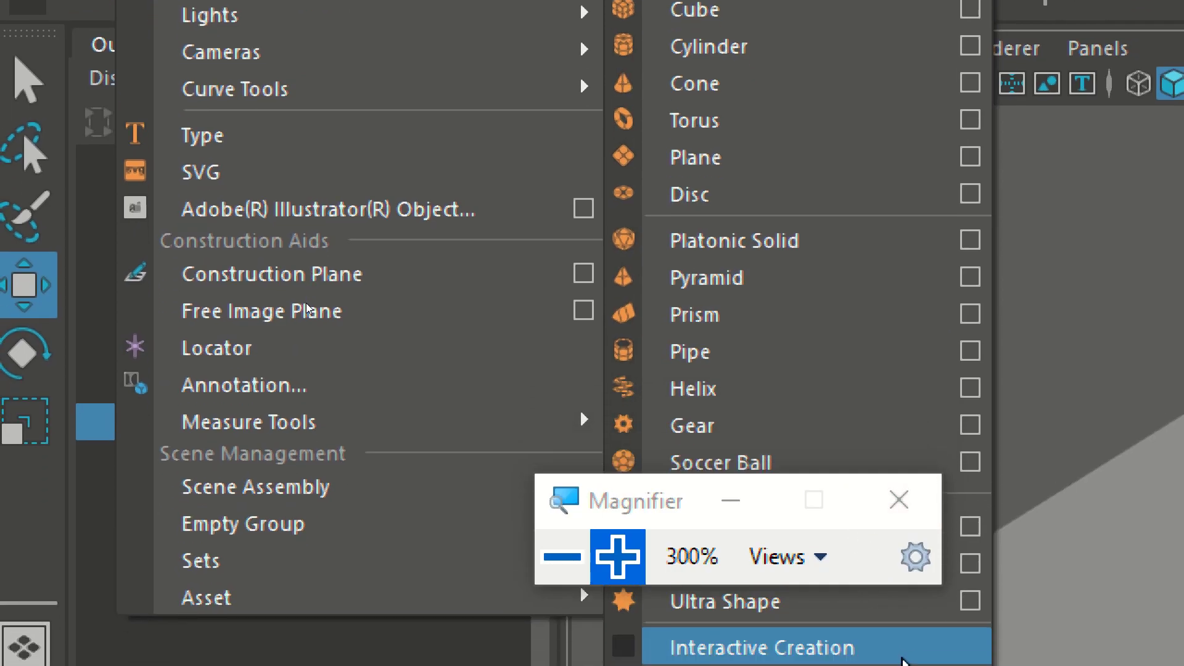
{"action": "left_click", "coordinate": [872, 647]}
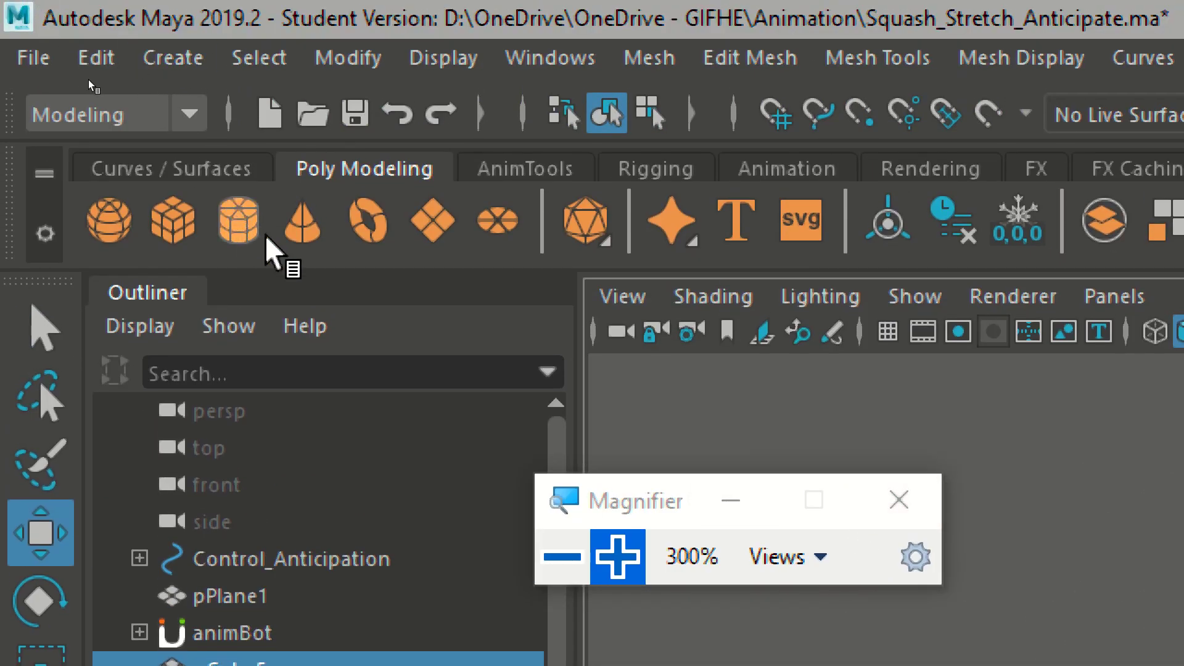
Draw a large polygon box interactively on the plane beside the small cube and delete it
{"action": "left_click", "coordinate": [176, 223]}
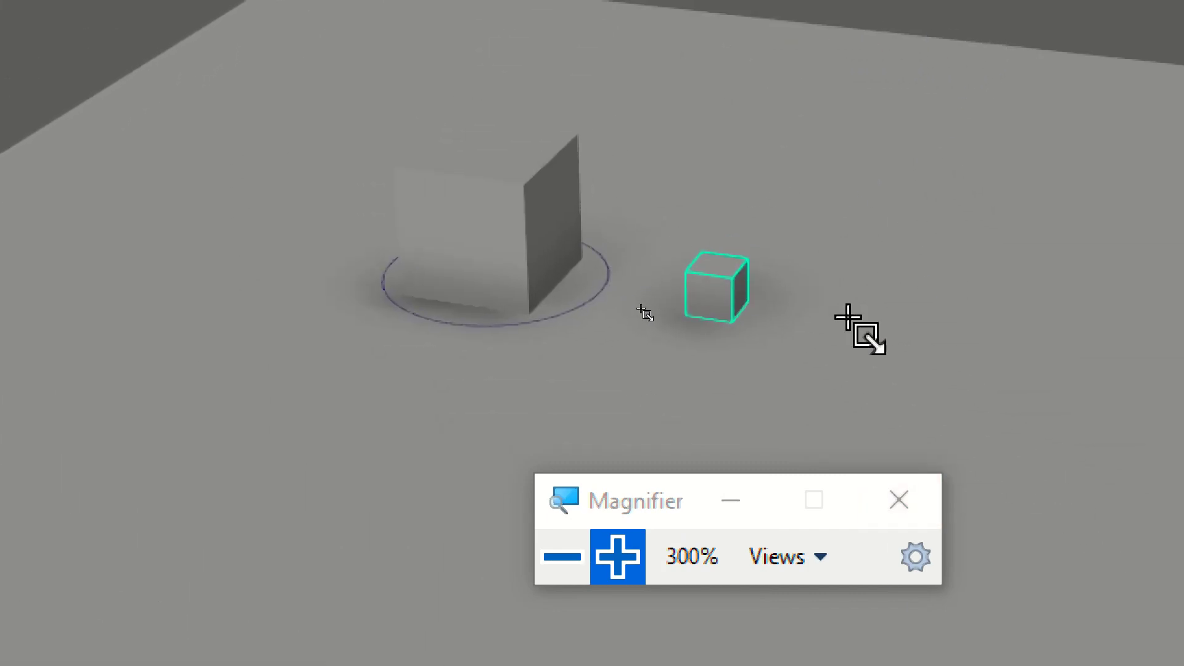
{"action": "left_click_drag", "start_coordinate": [826, 229], "coordinate": [1069, 558]}
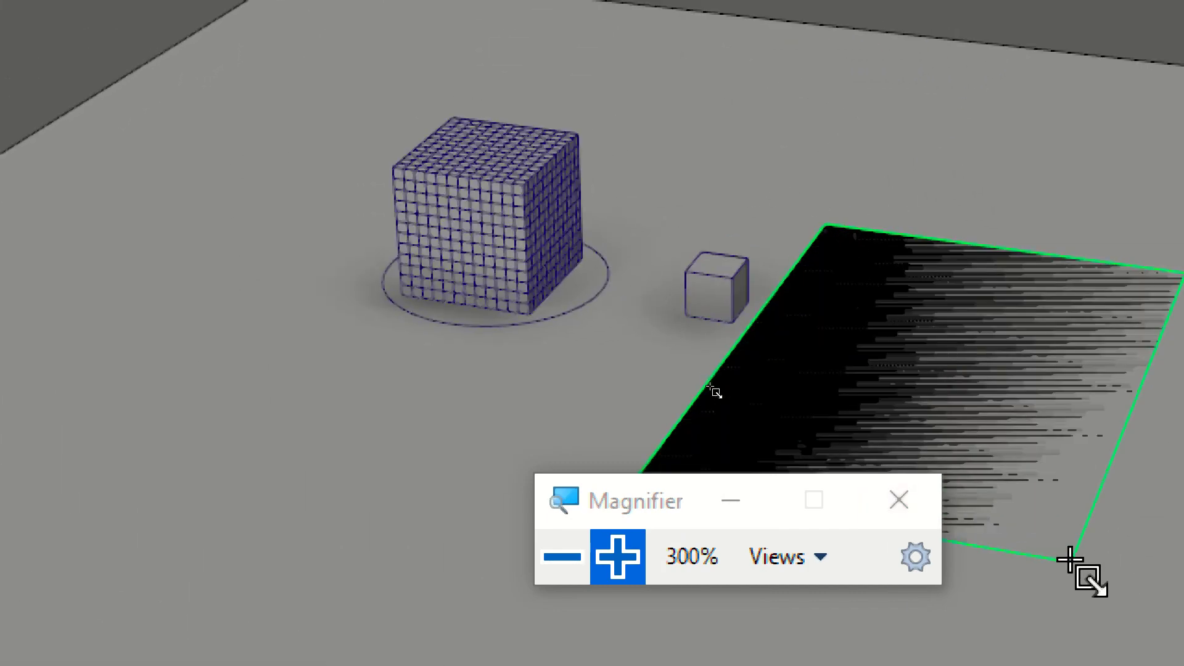
{"action": "left_click_drag", "start_coordinate": [1070, 494], "coordinate": [913, 74]}
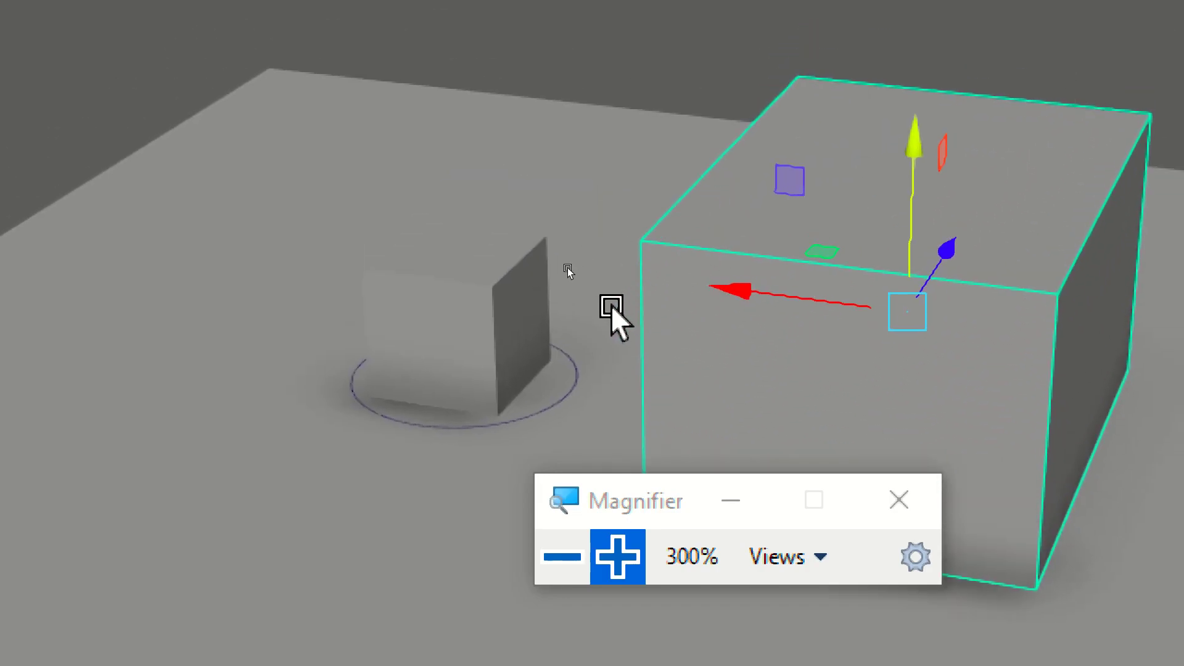
{"action": "key", "text": "Delete"}
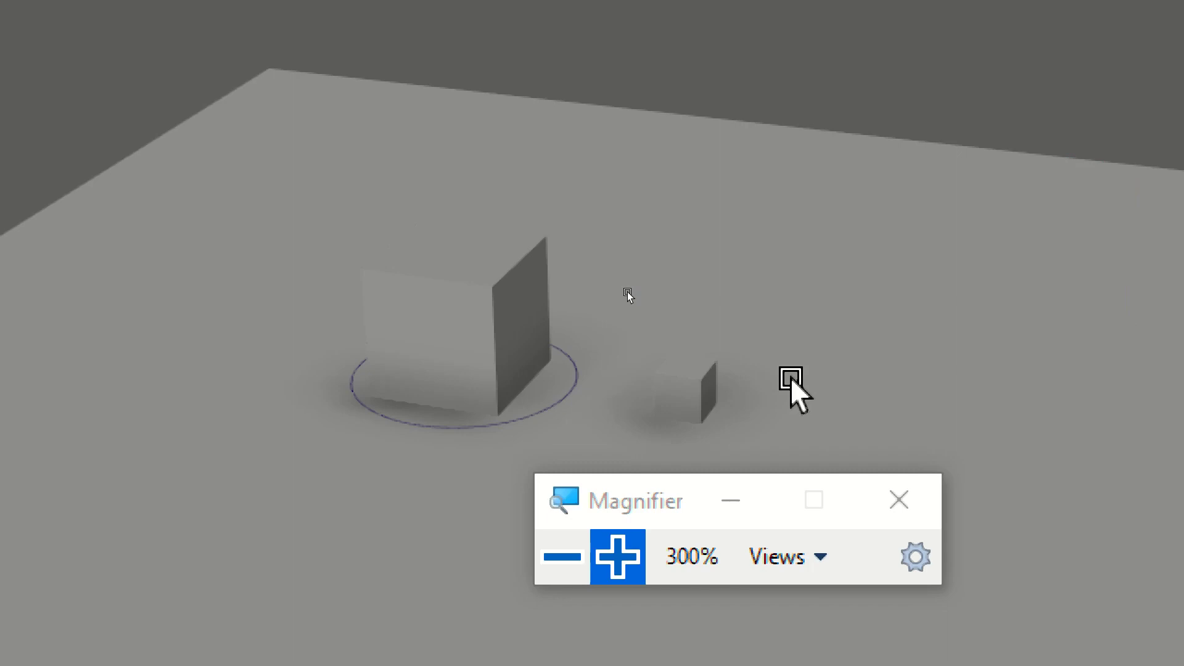
Select the small cube on the plane and turn off Interactive Creation for polygon primitives
{"action": "left_click", "coordinate": [672, 385]}
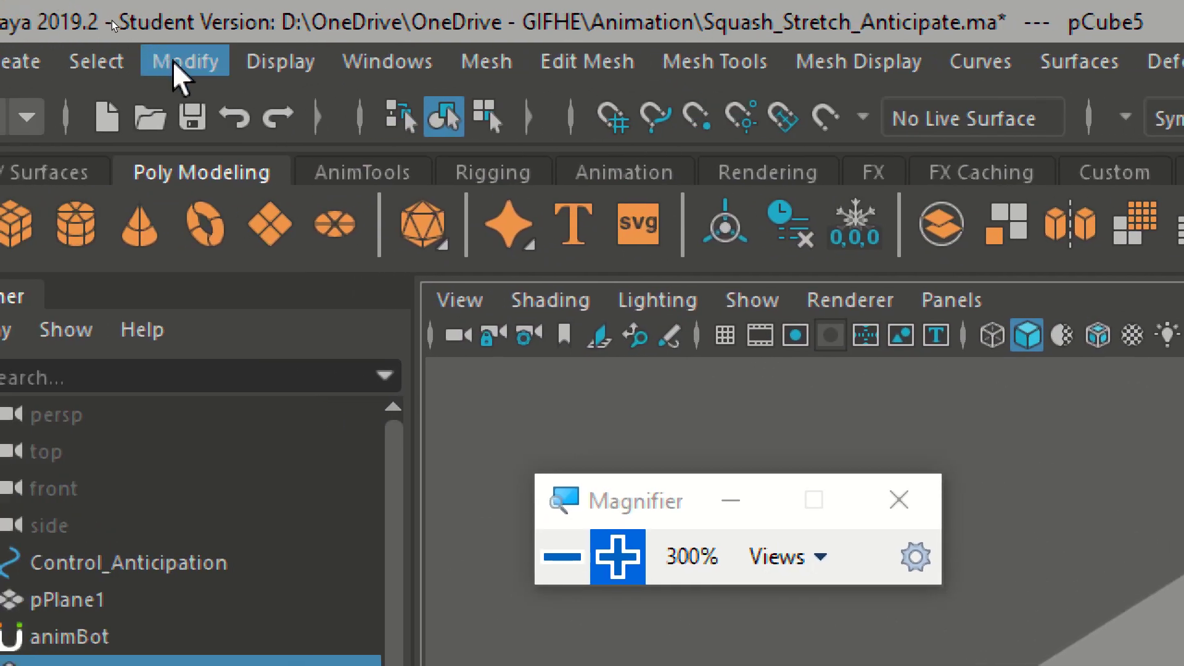
{"action": "left_click", "coordinate": [179, 65]}
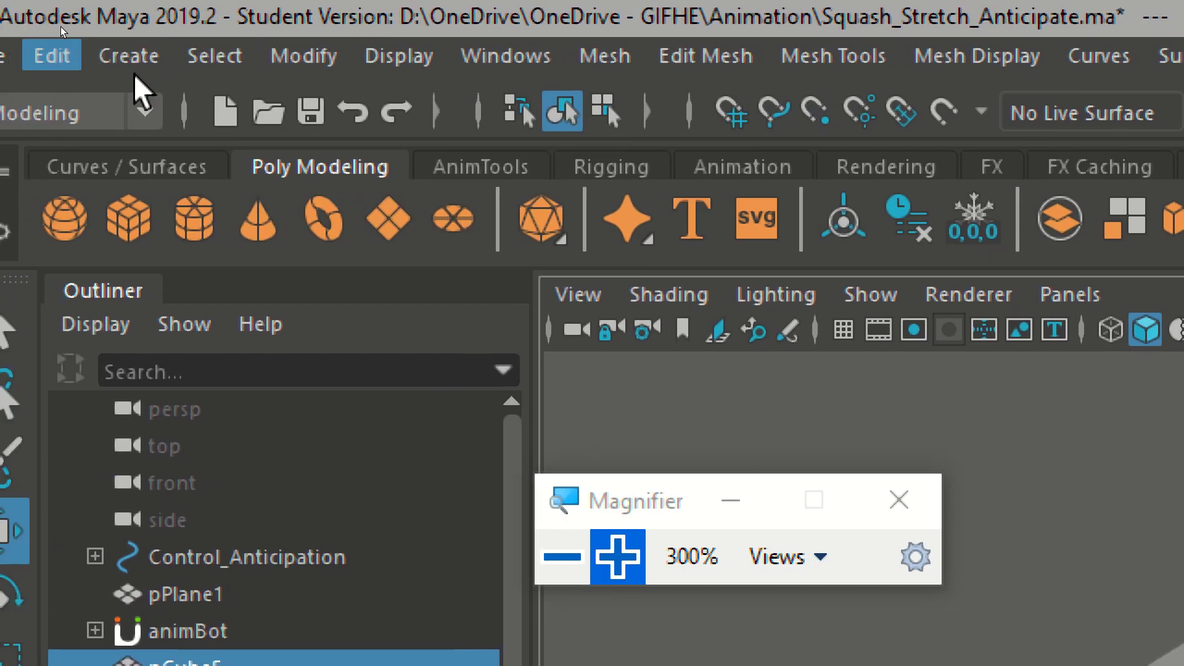
{"action": "mouse_move", "coordinate": [134, 68]}
{"action": "mouse_move", "coordinate": [380, 186]}
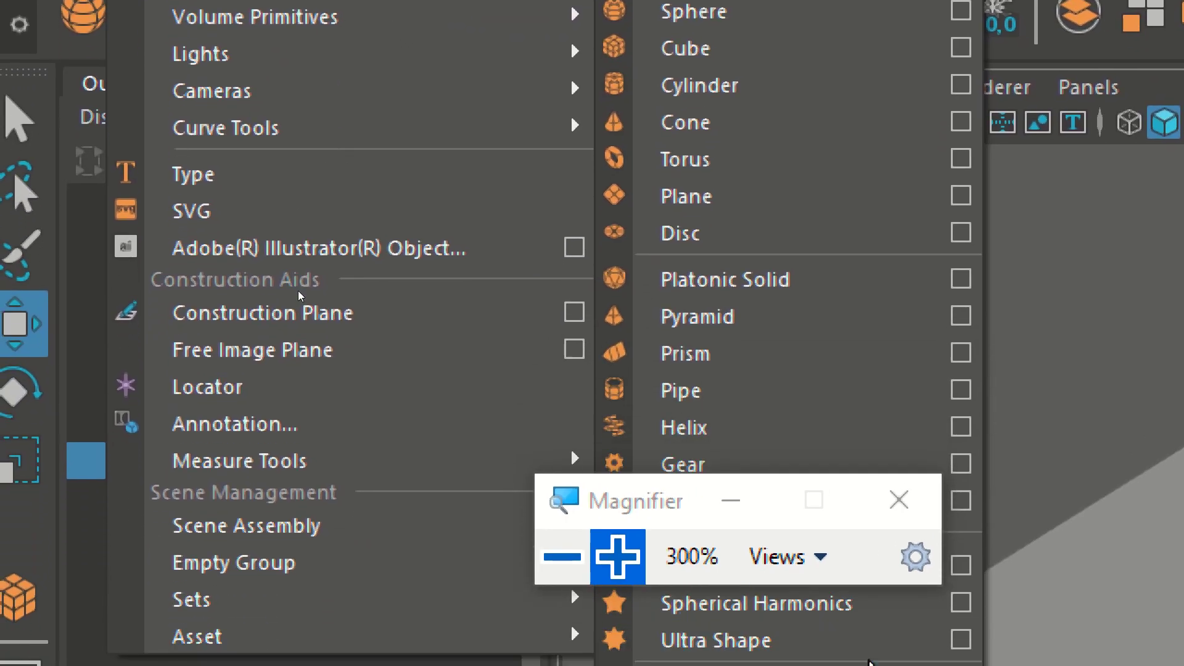
{"action": "left_click", "coordinate": [848, 657]}
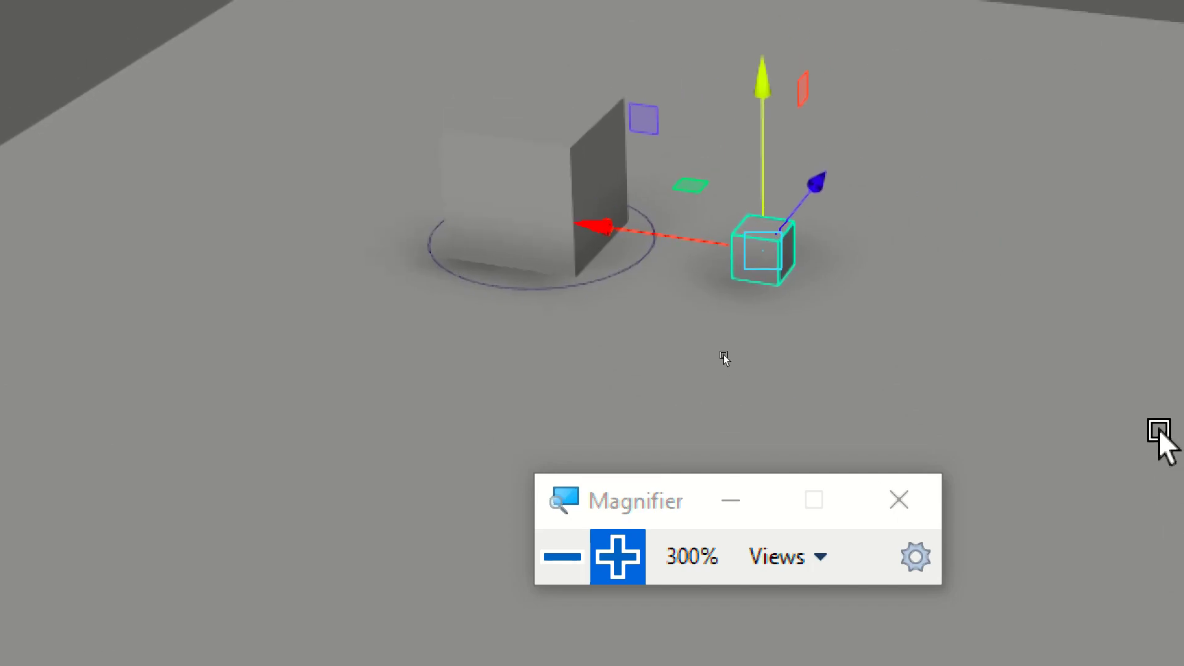
Enlarge pCube5 uniformly to a scale of about 3.09 and place it on the plane at about X -4.93, Y 1.44
{"action": "key", "text": "d"}
{"action": "left_click_drag", "start_coordinate": [782, 246], "coordinate": [852, 266]}
{"action": "key", "text": "w"}
{"action": "left_click_drag", "start_coordinate": [762, 113], "coordinate": [751, 72]}
{"action": "key", "text": "f"}
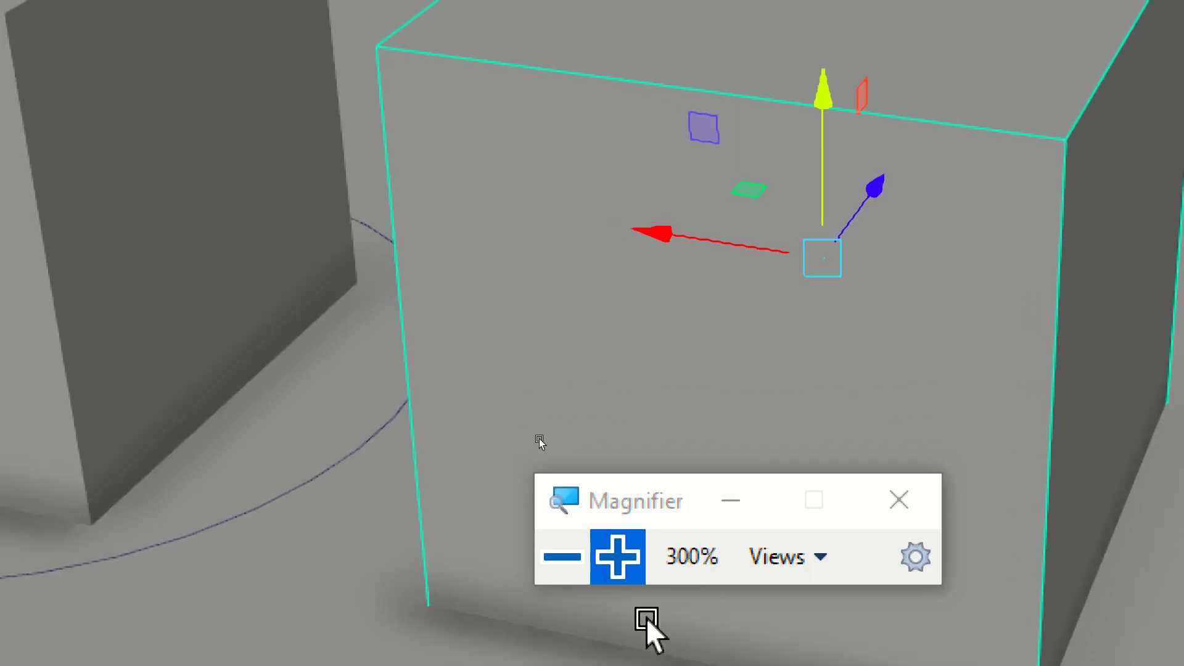
{"action": "left_click", "coordinate": [552, 562]}
{"action": "left_click", "coordinate": [552, 563]}
Inspect pCube5's pivot from several angles with the Move and Rotate tools and in pivot editing mode
{"action": "left_click_drag", "start_coordinate": [540, 379], "coordinate": [352, 352], "text": "alt"}
{"action": "left_click_drag", "start_coordinate": [475, 372], "coordinate": [221, 250], "text": "alt"}
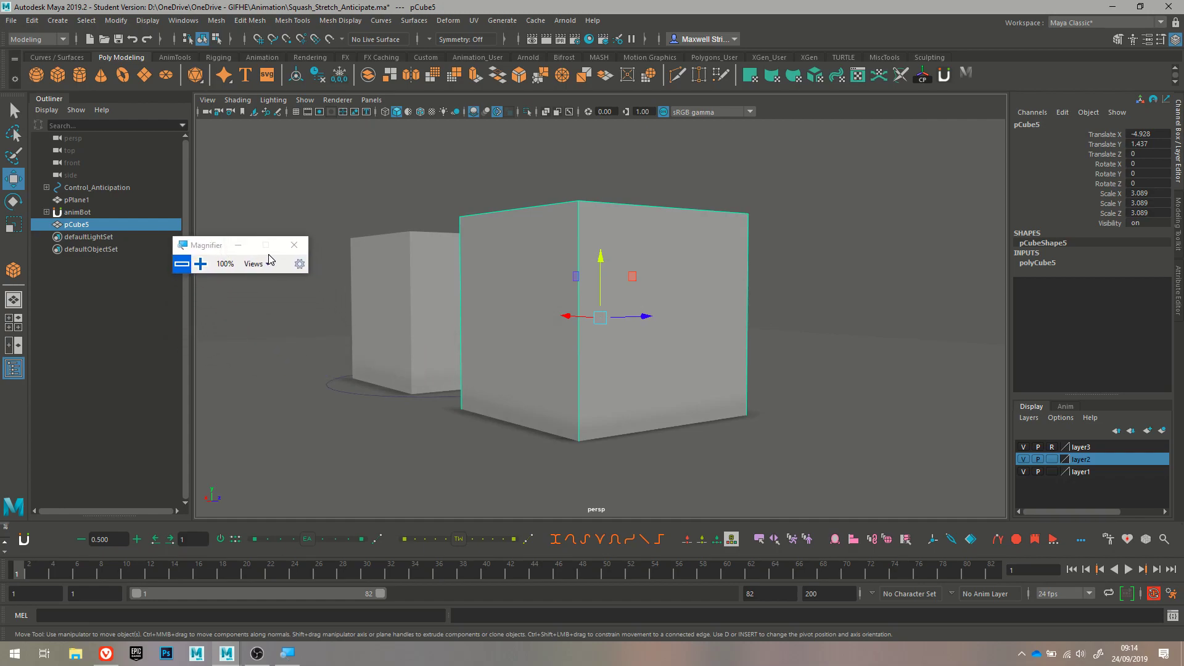
{"action": "left_click_drag", "start_coordinate": [405, 255], "coordinate": [588, 318], "text": "alt"}
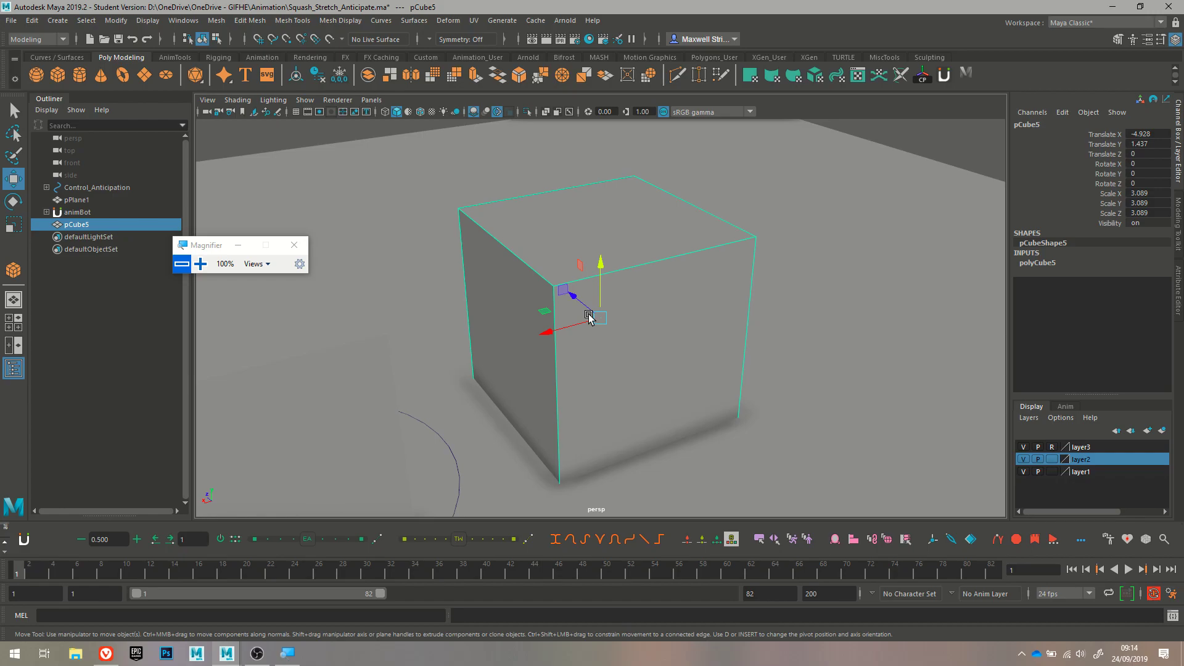
{"action": "left_click_drag", "start_coordinate": [750, 310], "coordinate": [619, 298], "text": "alt"}
{"action": "key", "text": "e"}
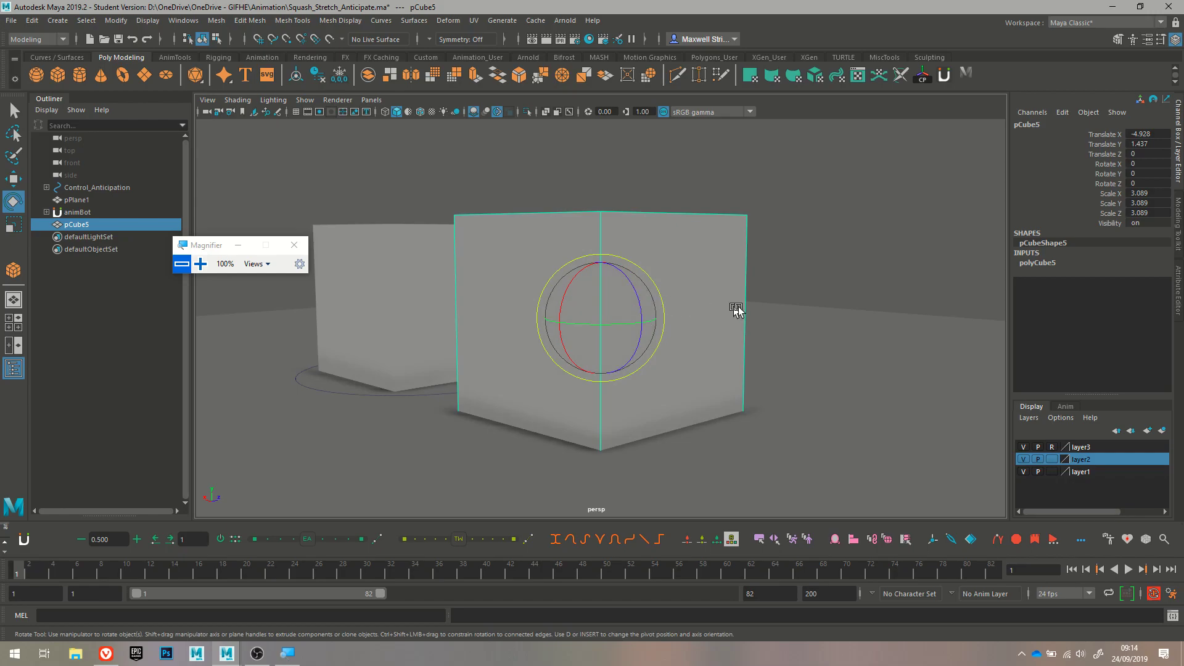
{"action": "key", "text": "d"}
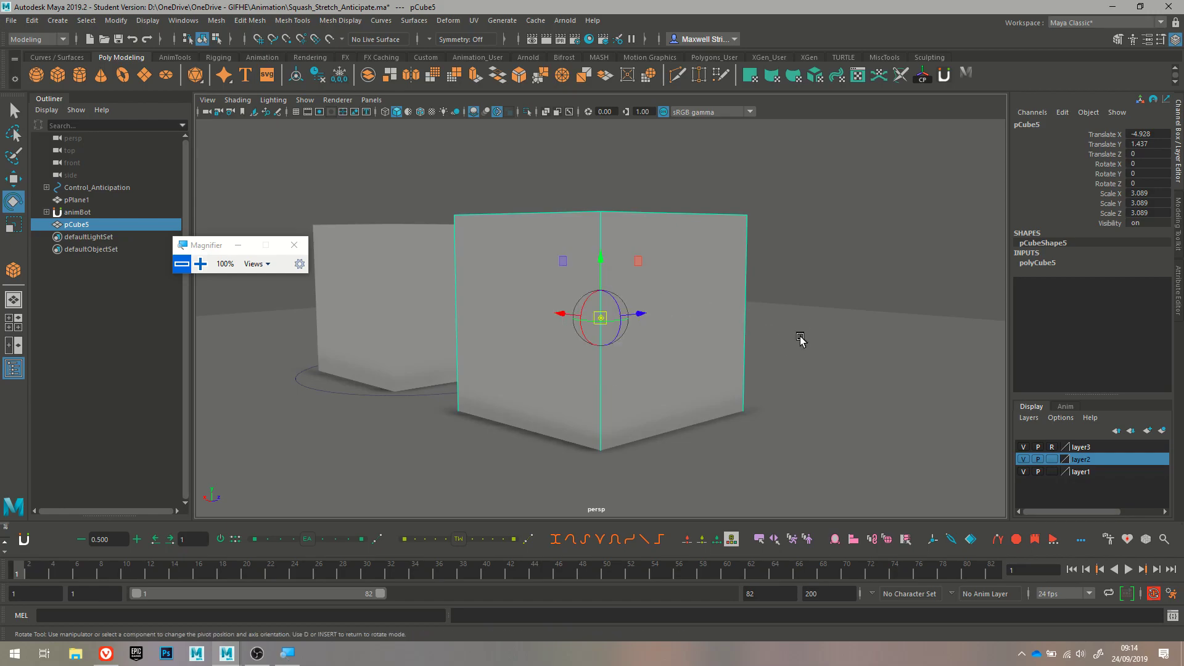
{"action": "left_click_drag", "start_coordinate": [802, 336], "coordinate": [767, 365], "text": "alt"}
{"action": "key", "text": "w"}
{"action": "left_click_drag", "start_coordinate": [594, 352], "coordinate": [622, 351], "text": "alt"}
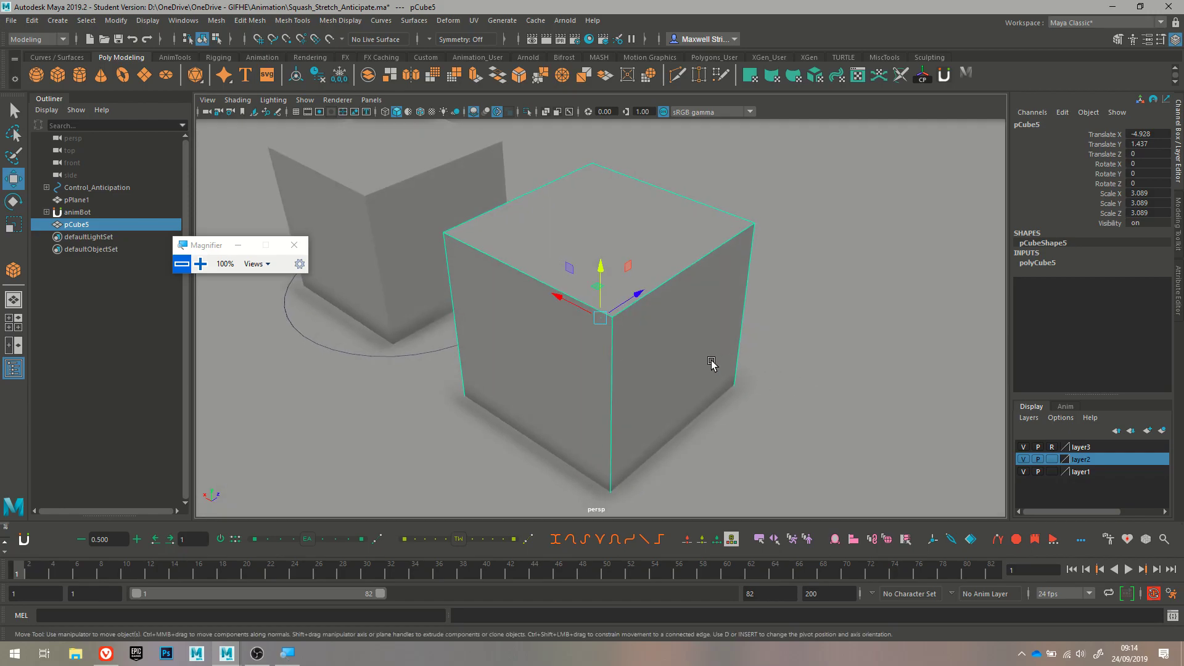
{"action": "left_click_drag", "start_coordinate": [707, 323], "coordinate": [649, 294], "text": "alt"}
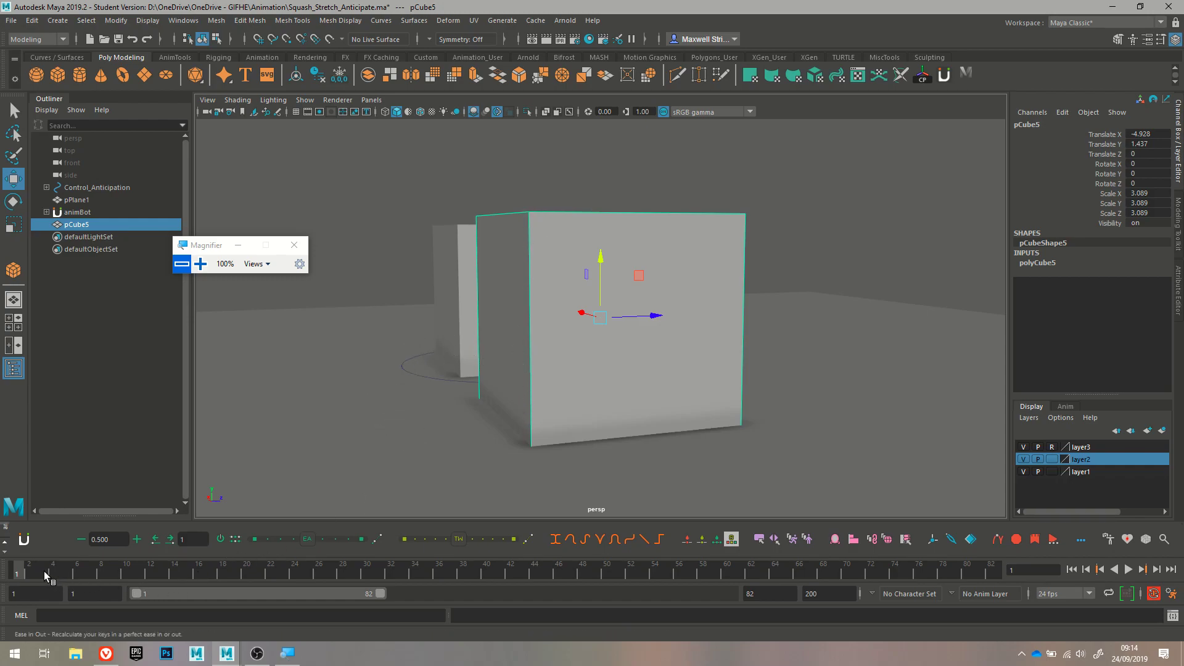
Scrub through the timeline to review the timing and return to frame 1
{"action": "left_click_drag", "start_coordinate": [43, 571], "coordinate": [91, 570]}
{"action": "mouse_move", "coordinate": [235, 583]}
{"action": "left_mouse_down"}
{"action": "mouse_move", "coordinate": [514, 605]}
{"action": "mouse_move", "coordinate": [287, 603]}
{"action": "left_mouse_up"}
{"action": "mouse_move", "coordinate": [156, 604]}
{"action": "left_mouse_down"}
{"action": "mouse_move", "coordinate": [434, 616]}
{"action": "mouse_move", "coordinate": [305, 604]}
{"action": "left_mouse_up"}
{"action": "mouse_move", "coordinate": [171, 591]}
{"action": "left_mouse_down"}
{"action": "mouse_move", "coordinate": [394, 606]}
{"action": "mouse_move", "coordinate": [241, 598]}
{"action": "mouse_move", "coordinate": [267, 625]}
{"action": "mouse_move", "coordinate": [405, 623]}
{"action": "mouse_move", "coordinate": [150, 596]}
{"action": "mouse_move", "coordinate": [440, 620]}
{"action": "mouse_move", "coordinate": [183, 586]}
{"action": "mouse_move", "coordinate": [432, 607]}
{"action": "mouse_move", "coordinate": [93, 574]}
{"action": "mouse_move", "coordinate": [428, 631]}
{"action": "mouse_move", "coordinate": [183, 622]}
{"action": "mouse_move", "coordinate": [387, 597]}
{"action": "mouse_move", "coordinate": [17, 607]}
{"action": "left_mouse_up"}
Try rotating pCube5 about -23.5 degrees around Z from its central pivot and undo the rotation
{"action": "mouse_move", "coordinate": [449, 404]}
{"action": "left_mouse_down", "text": "alt"}
{"action": "mouse_move", "coordinate": [558, 407]}
{"action": "mouse_move", "coordinate": [520, 419]}
{"action": "mouse_move", "coordinate": [589, 422]}
{"action": "left_mouse_up", "text": "alt"}
{"action": "mouse_move", "coordinate": [660, 387]}
{"action": "left_mouse_down", "text": "alt"}
{"action": "mouse_move", "coordinate": [676, 393]}
{"action": "mouse_move", "coordinate": [661, 391]}
{"action": "left_mouse_up", "text": "alt"}
{"action": "left_click_drag", "start_coordinate": [586, 366], "coordinate": [692, 297], "text": "alt"}
{"action": "key", "text": "e"}
{"action": "key", "text": "ctrl+z"}
{"action": "key", "text": "w"}
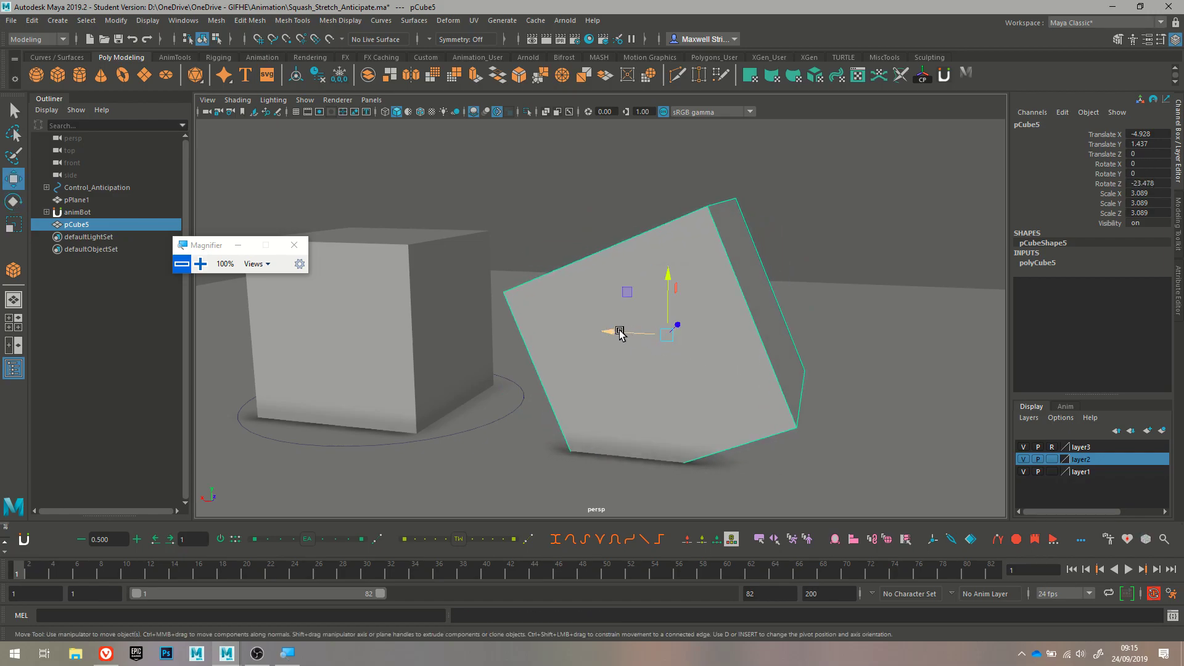
{"action": "key", "text": "ctrl+z"}
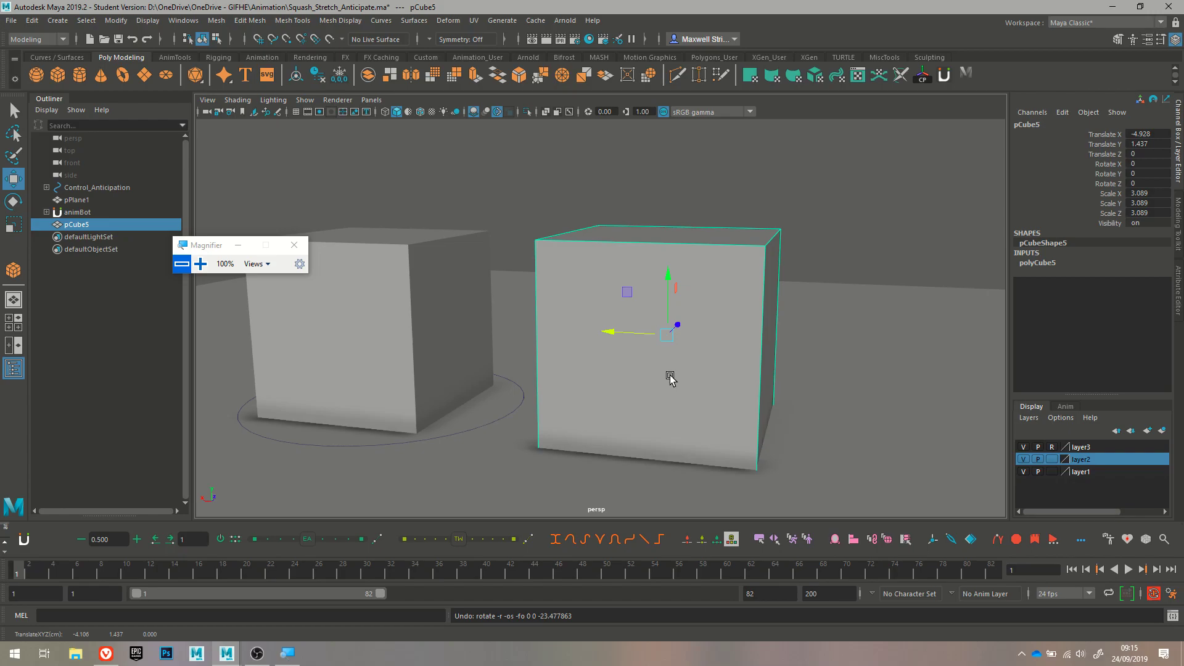
Try tilting Control_Anticipation around its Z axis to compare its rotation point, and undo the tilt
{"action": "left_click", "coordinate": [473, 440]}
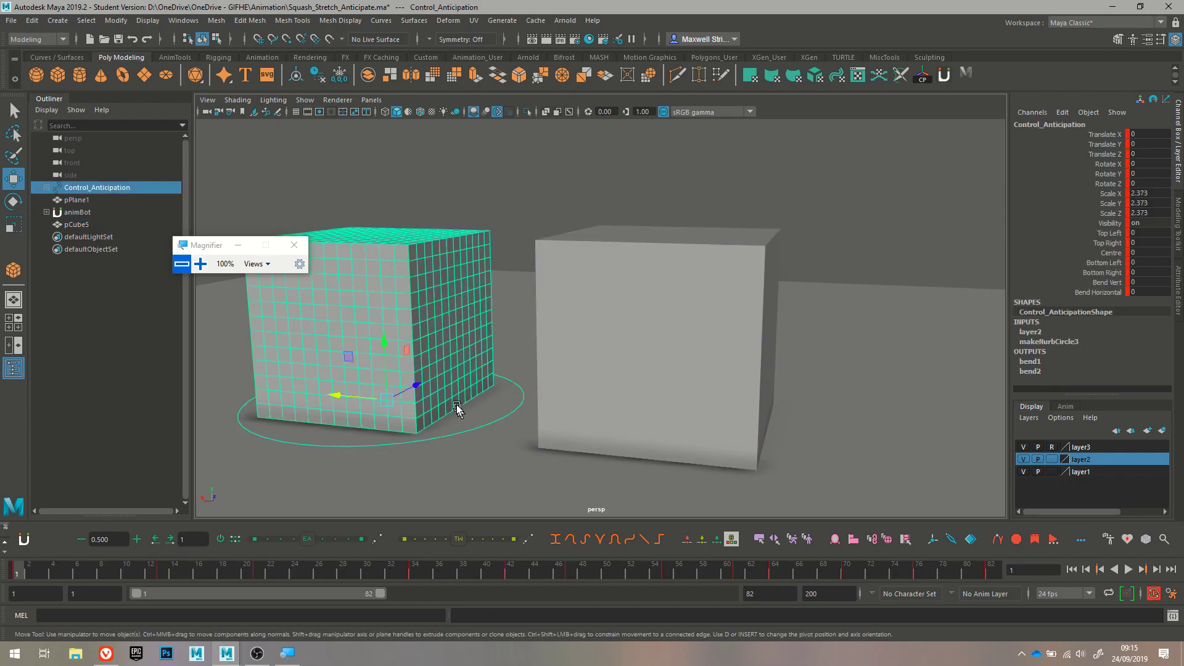
{"action": "key", "text": "e"}
{"action": "left_click_drag", "start_coordinate": [430, 375], "coordinate": [447, 401]}
{"action": "key", "text": "ctrl+z"}
{"action": "key", "text": "ctrl+z"}
{"action": "key", "text": "ctrl+z"}
{"action": "key", "text": "ctrl+z"}
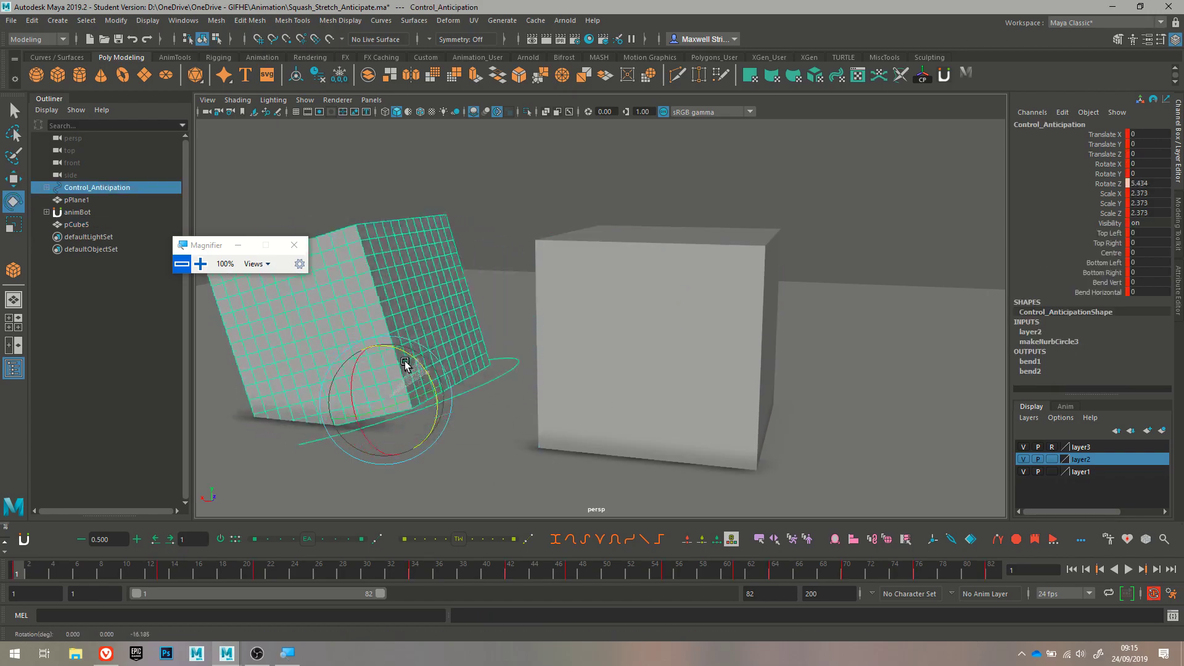
Move pCube5's pivot from its centre to the middle of the bottom edge facing the animated cube
{"action": "left_click", "coordinate": [585, 375]}
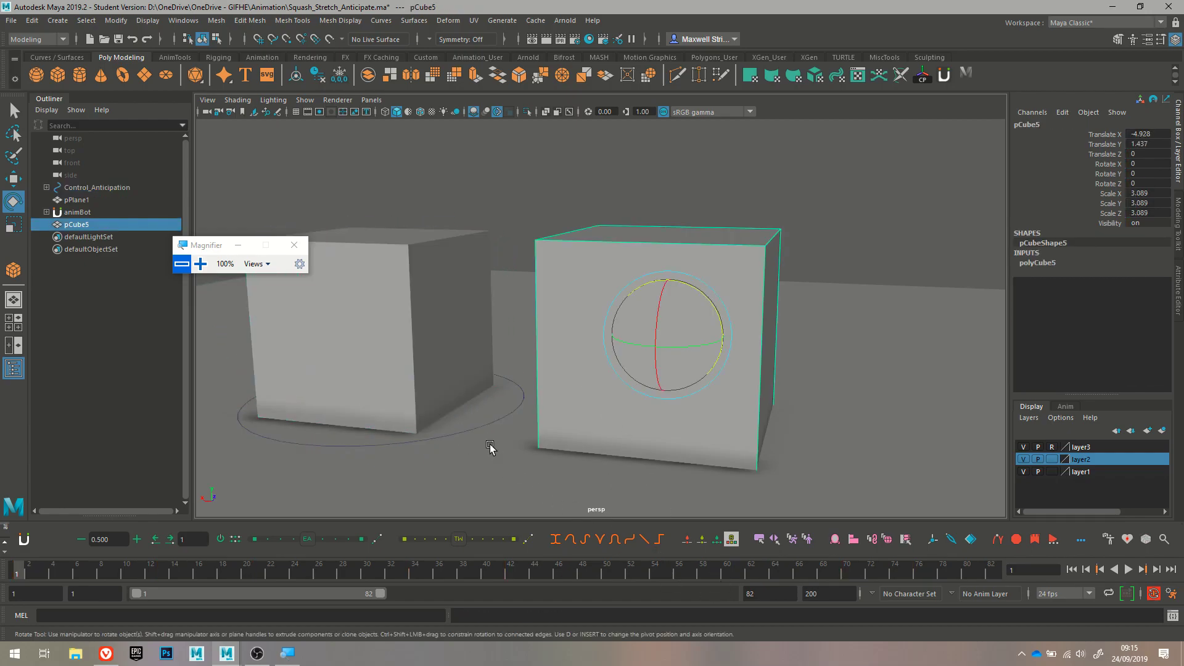
{"action": "left_click_drag", "start_coordinate": [491, 357], "coordinate": [511, 347], "text": "alt"}
{"action": "key", "text": "d"}
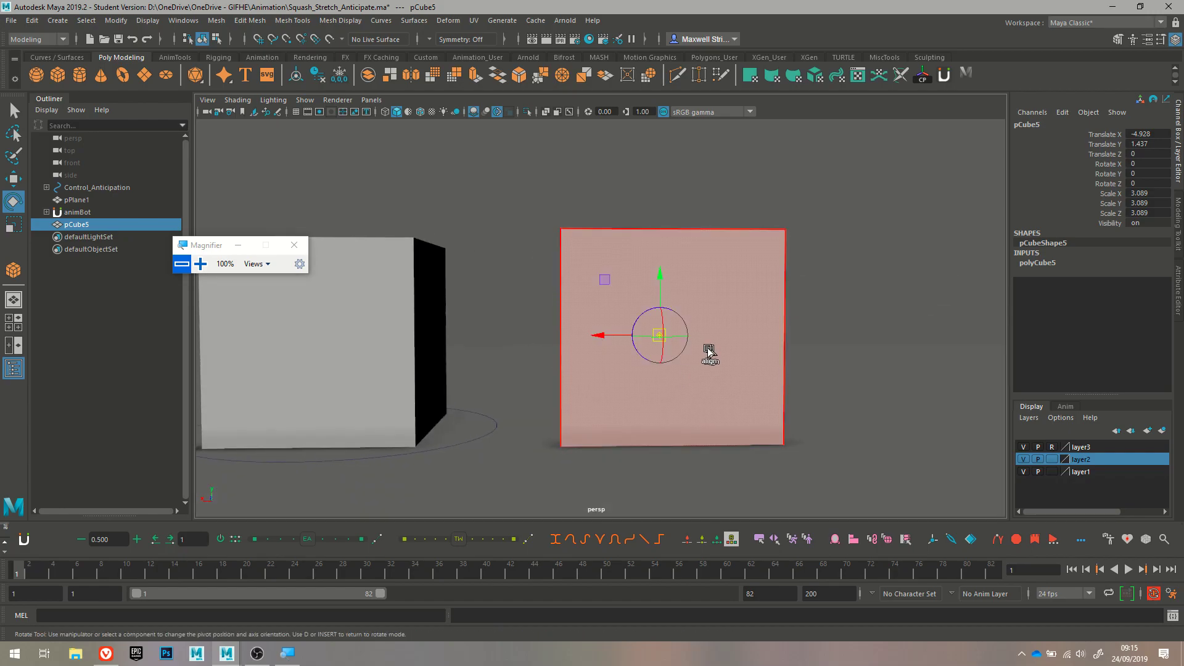
{"action": "left_click_drag", "start_coordinate": [623, 396], "coordinate": [662, 369], "text": "alt"}
{"action": "left_click_drag", "start_coordinate": [601, 272], "coordinate": [595, 401]}
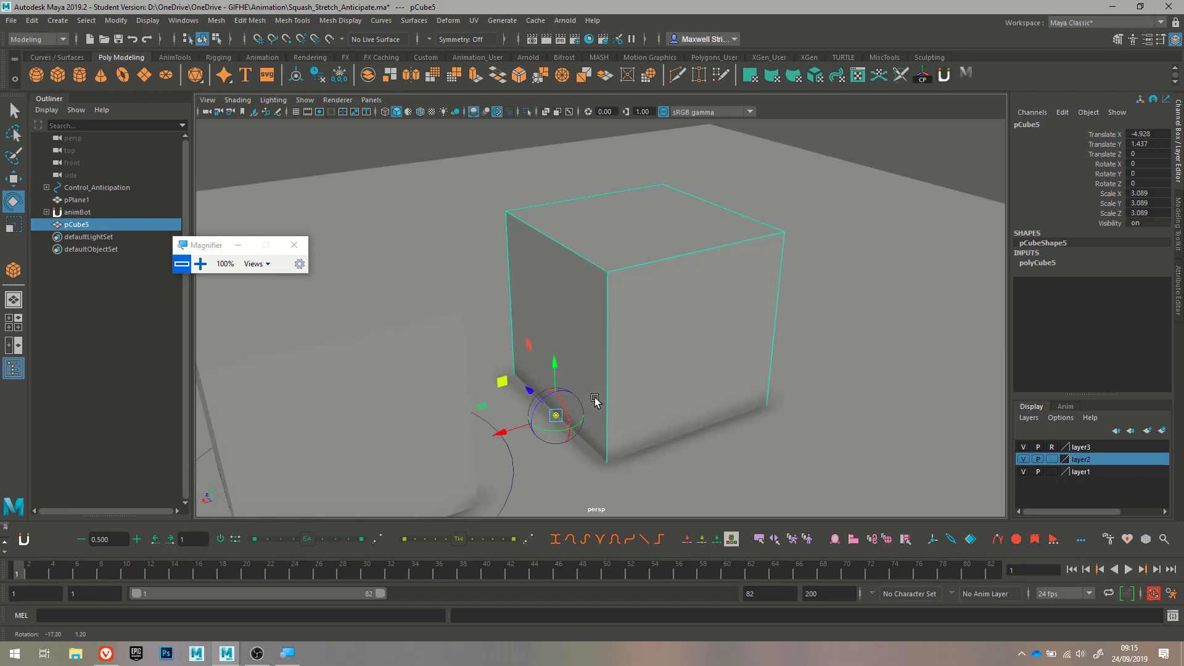
{"action": "key", "text": "ctrl+z"}
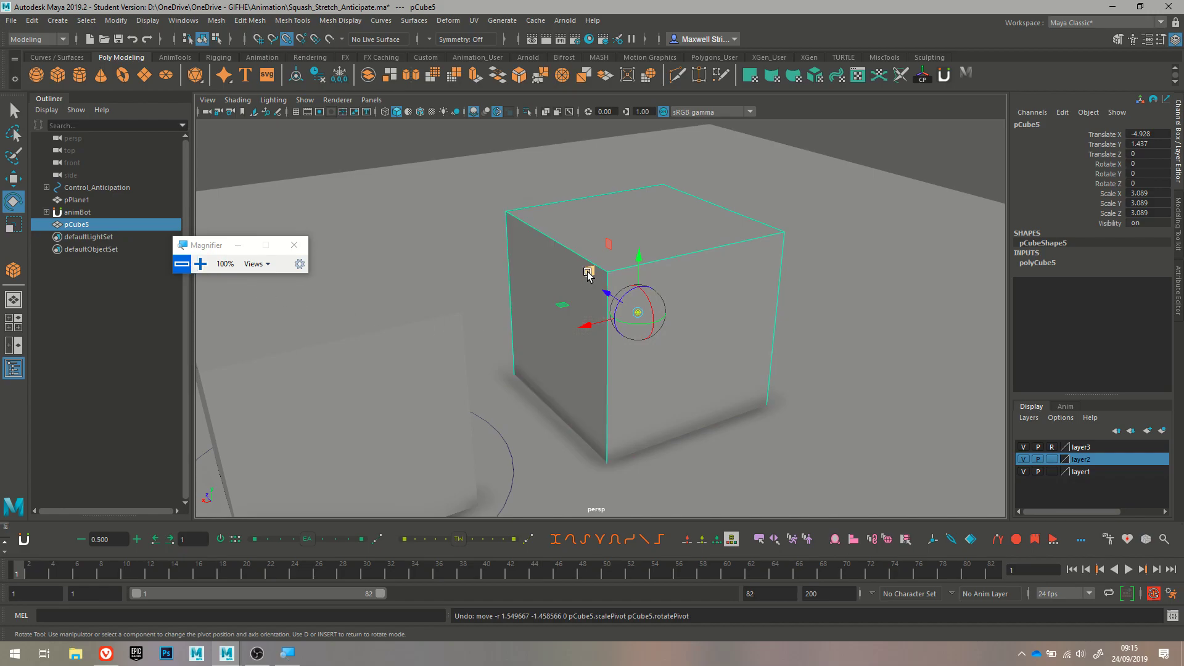
{"action": "left_click_drag", "start_coordinate": [587, 274], "coordinate": [541, 347]}
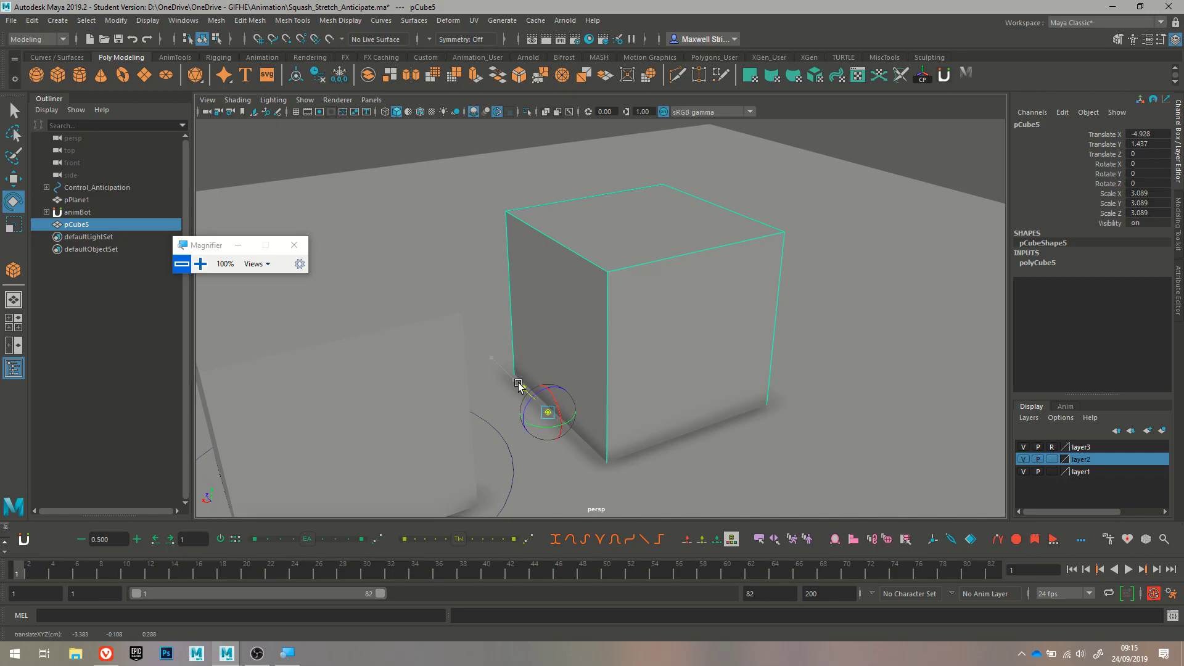
Try rotating pCube5 around its bottom-edge pivot and undo the rotation
{"action": "key", "text": "e"}
{"action": "left_click_drag", "start_coordinate": [639, 447], "coordinate": [621, 412], "text": "alt"}
{"action": "left_click_drag", "start_coordinate": [575, 367], "coordinate": [468, 395]}
{"action": "key", "text": "ctrl+z"}
Try scaling pCube5 from its bottom-edge pivot, including along X only, and undo each scale
{"action": "key", "text": "w"}
{"action": "key", "text": "e"}
{"action": "key", "text": "r"}
{"action": "left_click_drag", "start_coordinate": [548, 390], "coordinate": [517, 330]}
{"action": "key", "text": "ctrl+z"}
{"action": "left_click_drag", "start_coordinate": [495, 421], "coordinate": [542, 421]}
{"action": "key", "text": "ctrl+z"}
{"action": "key", "text": "w"}
{"action": "key", "text": "e"}
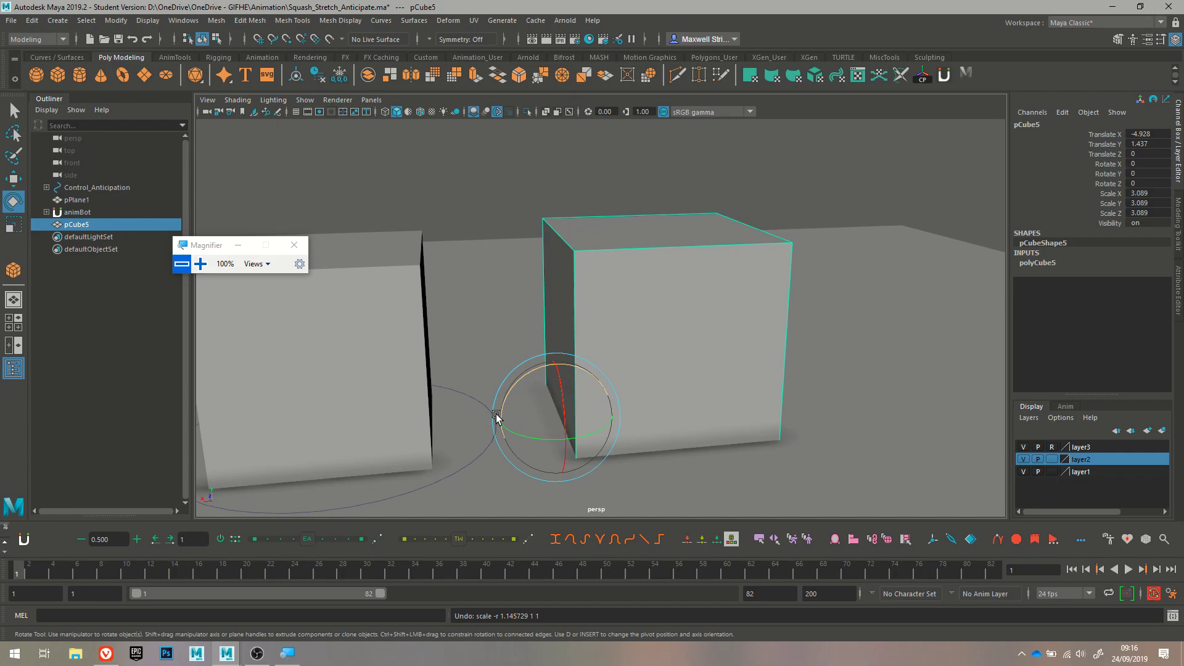
{"action": "key", "text": "w"}
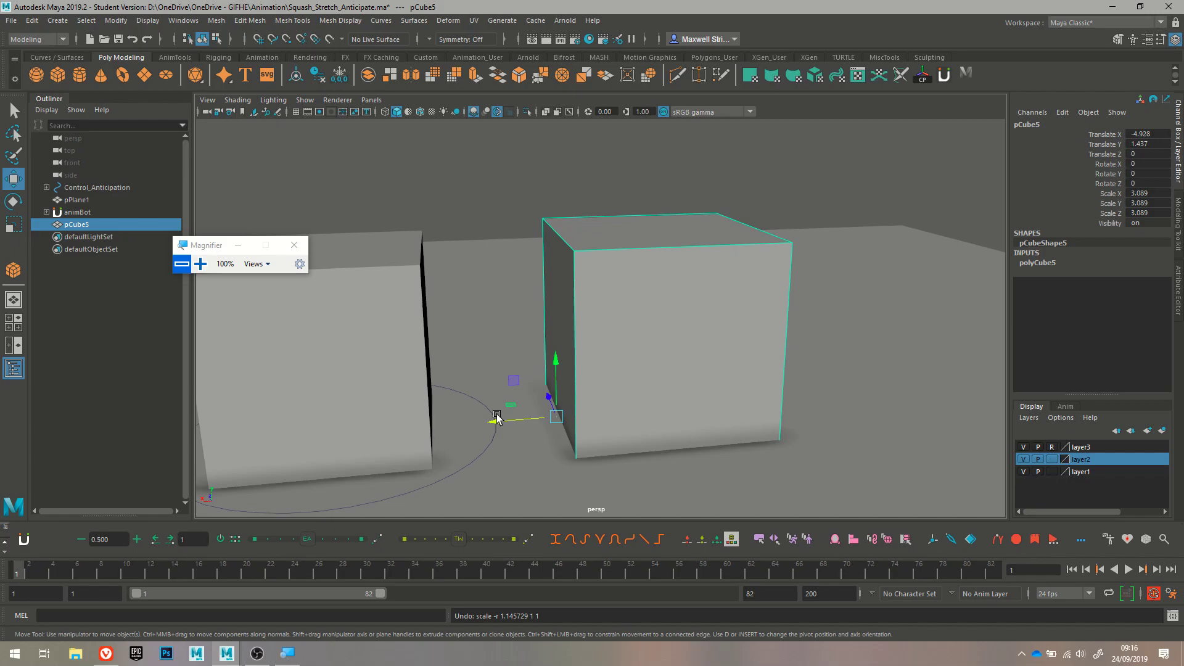
Restore pCube5's pivot to the middle of the cube with Center Pivot
{"action": "left_click", "coordinate": [200, 264]}
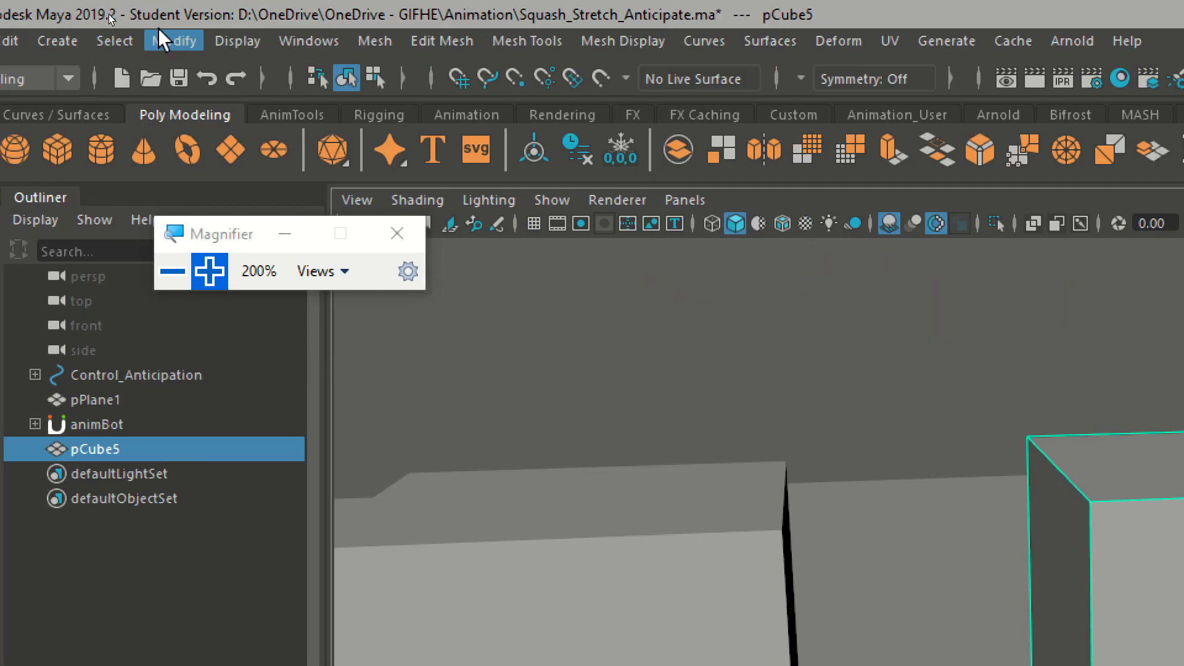
{"action": "left_click", "coordinate": [174, 40]}
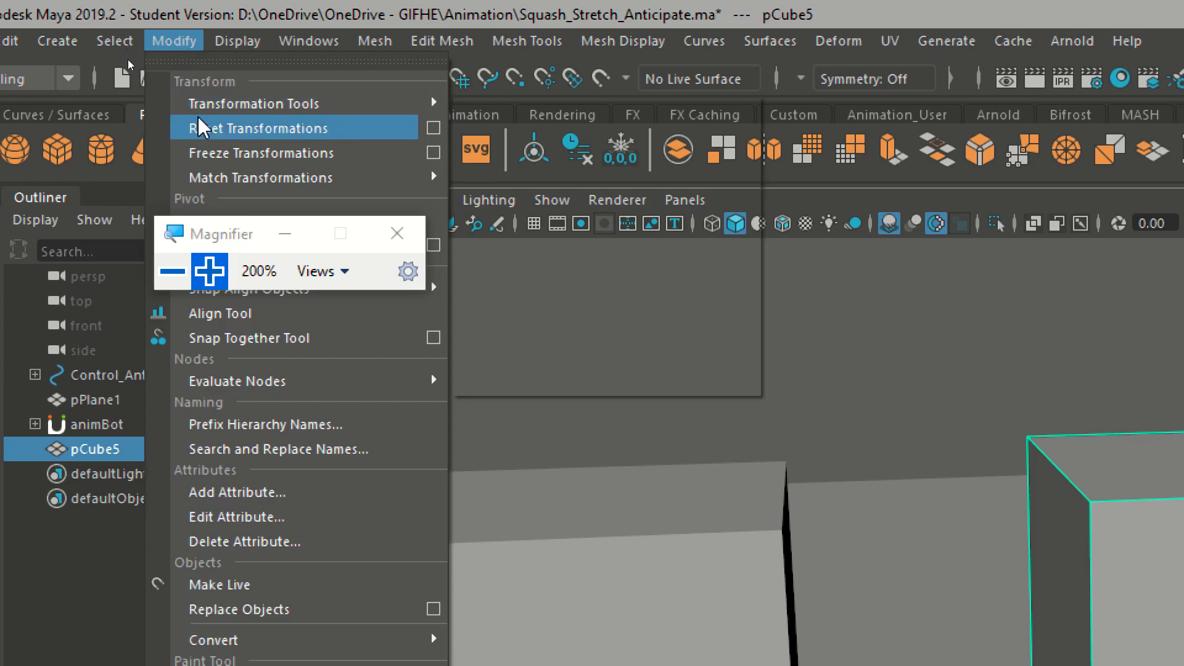
{"action": "left_click_drag", "start_coordinate": [205, 241], "coordinate": [975, 280]}
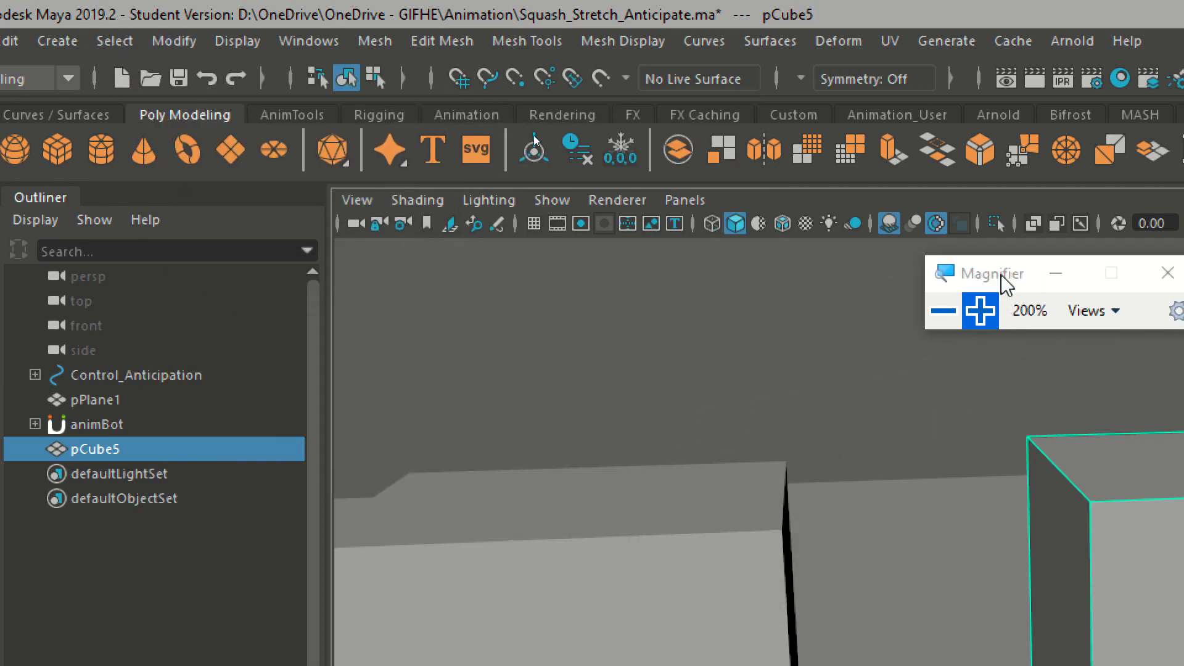
{"action": "left_click", "coordinate": [185, 43]}
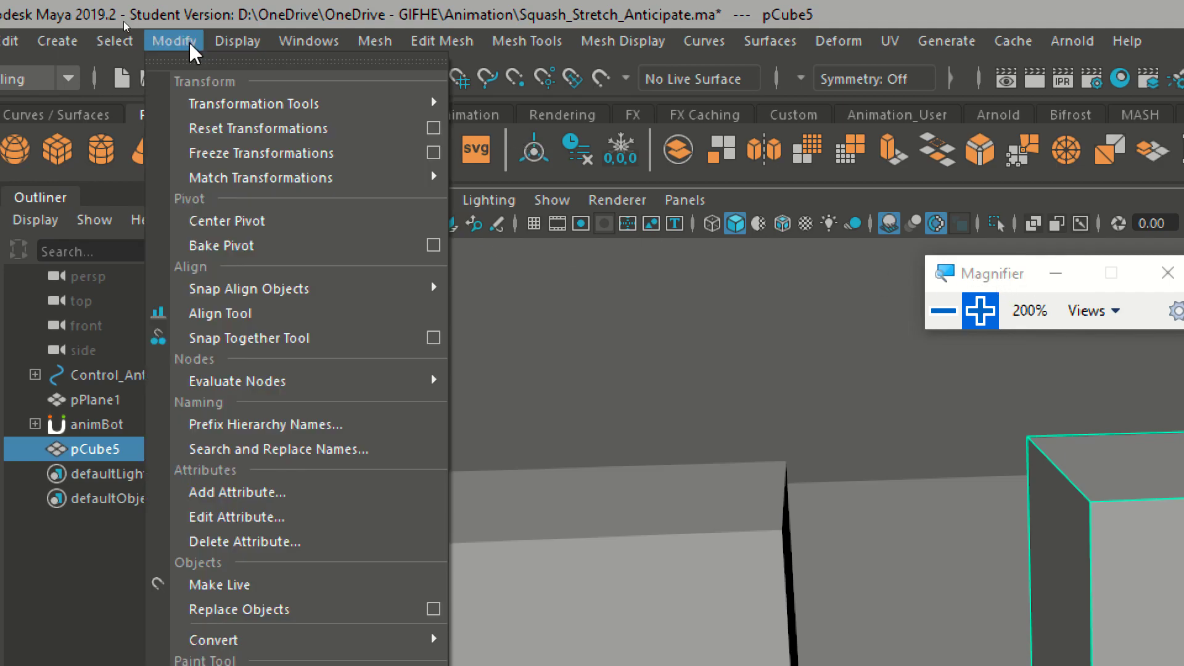
{"action": "left_click", "coordinate": [261, 221]}
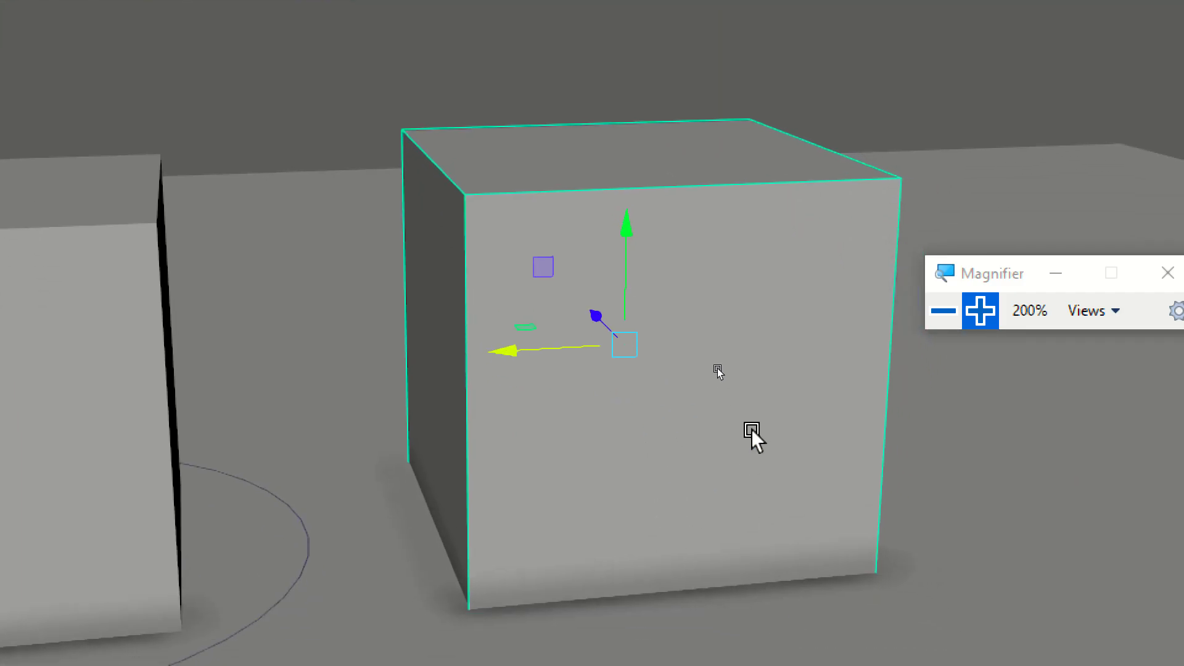
Compare pCube5 with the animated cube, and place pCube5 in a new group of its own
{"action": "left_click_drag", "start_coordinate": [752, 432], "coordinate": [590, 423], "text": "alt"}
{"action": "left_click", "coordinate": [66, 242]}
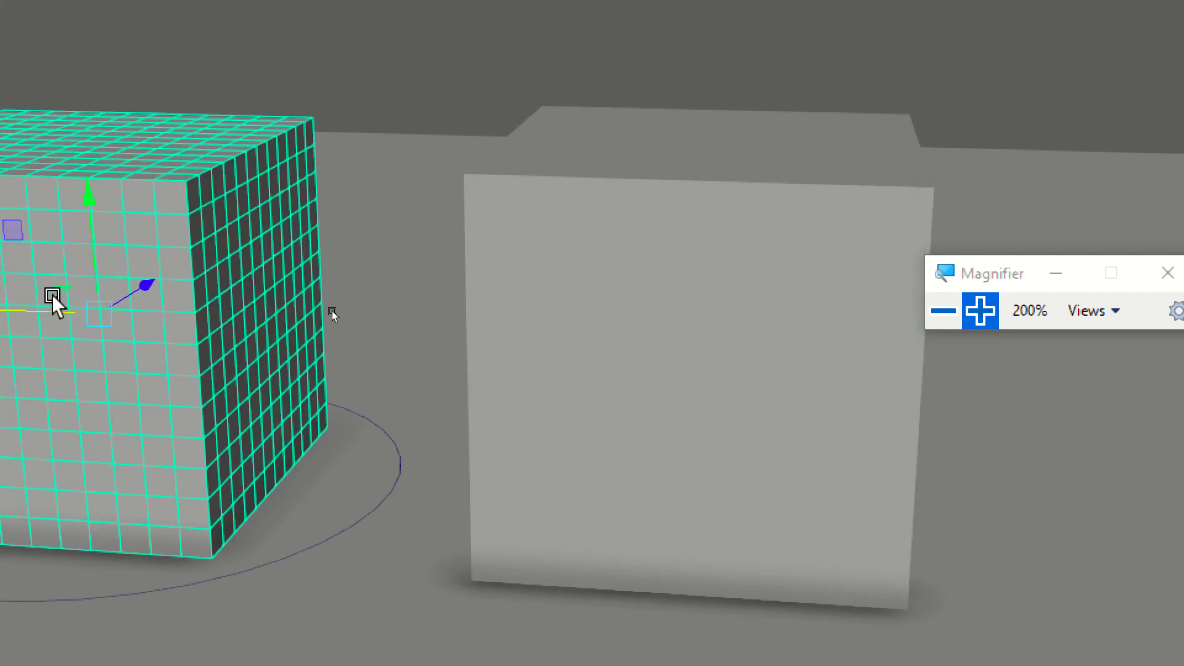
{"action": "left_click_drag", "start_coordinate": [605, 302], "coordinate": [541, 468], "text": "alt"}
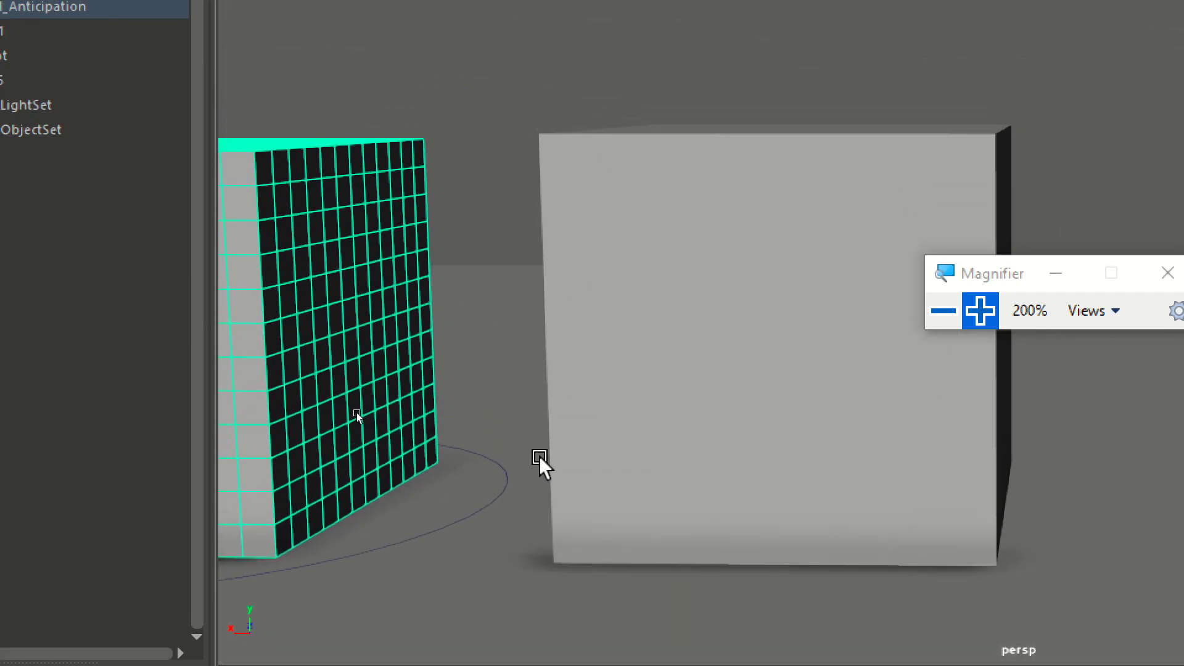
{"action": "left_click", "coordinate": [699, 167]}
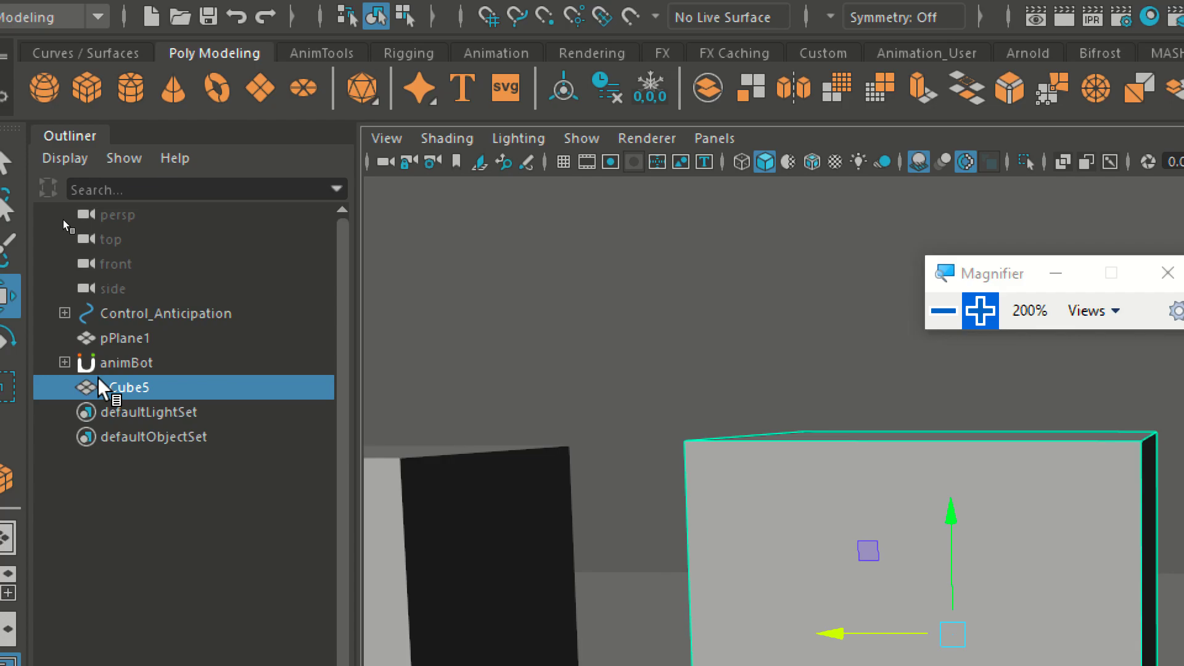
{"action": "key", "text": "ctrl+g"}
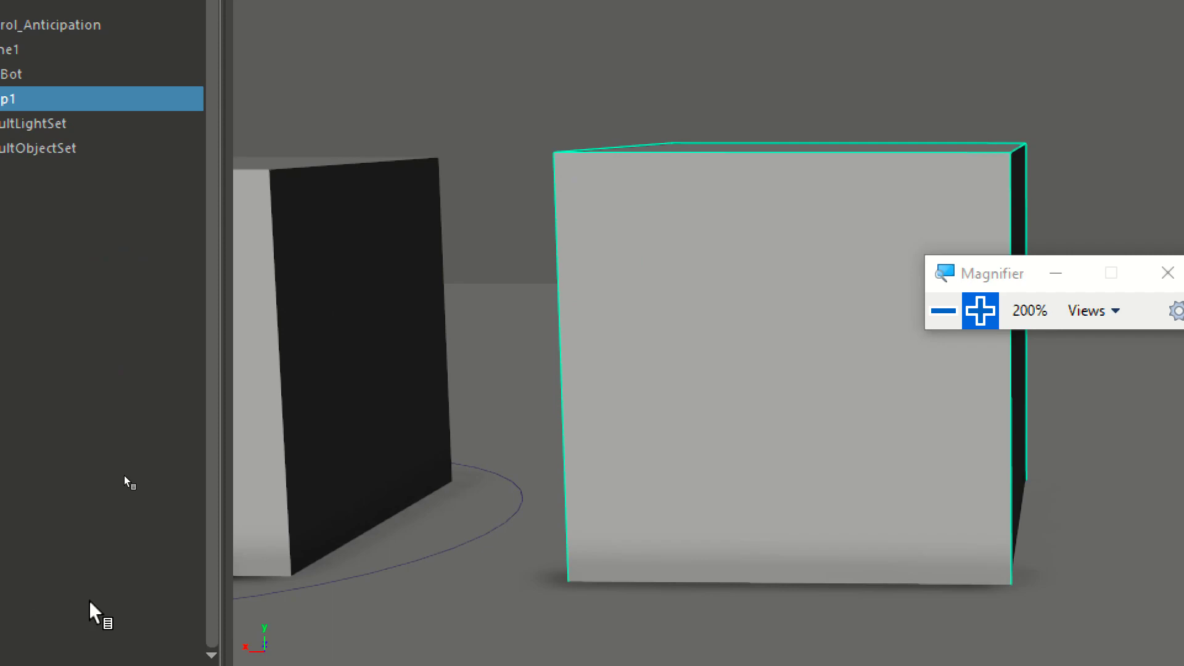
Move group1's pivot along X from the animated cube's base to the base of pCube5
{"action": "left_click_drag", "start_coordinate": [397, 506], "coordinate": [683, 439], "text": "alt"}
{"action": "left_click_drag", "start_coordinate": [587, 476], "coordinate": [555, 483], "text": "alt"}
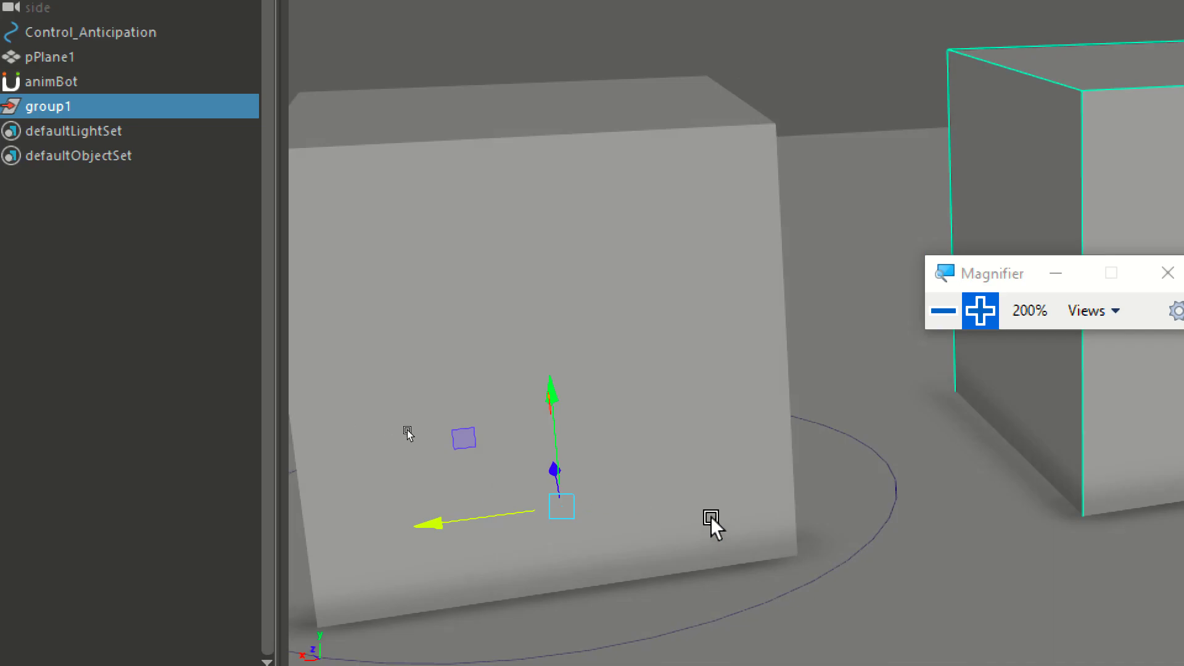
{"action": "key", "text": "d"}
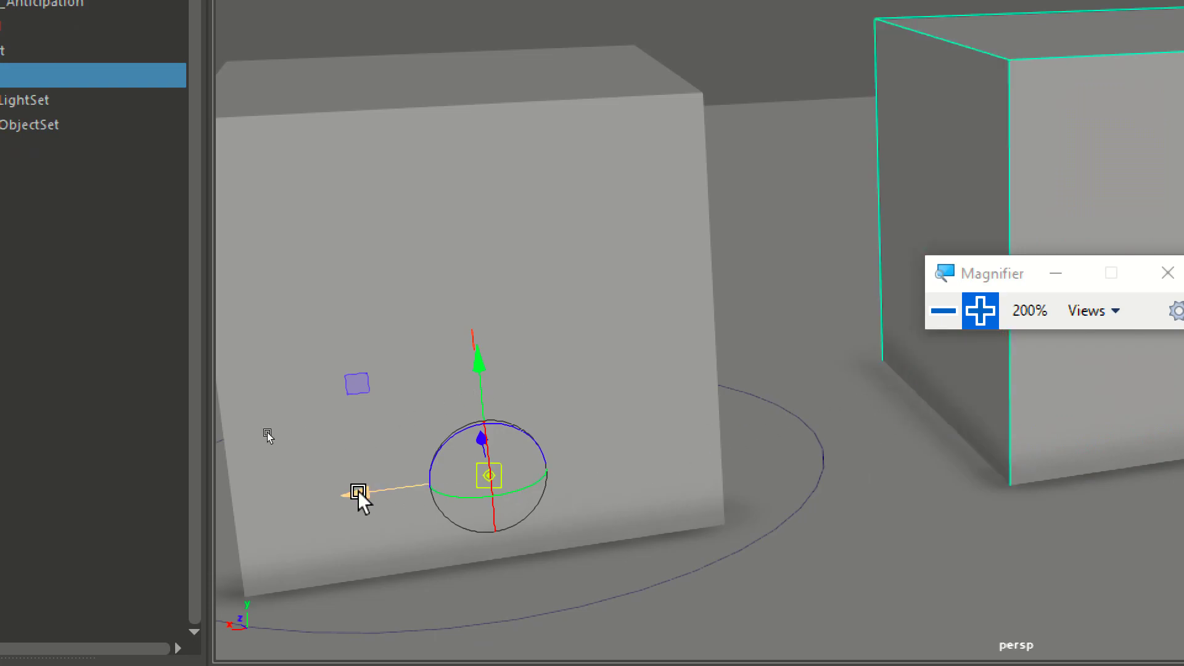
{"action": "left_click_drag", "start_coordinate": [357, 491], "coordinate": [804, 443]}
{"action": "key", "text": "Insert"}
Rotate group1 around Z to tip the cube about its base, and select pCube5 inside the expanded group
{"action": "key", "text": "e"}
{"action": "left_click_drag", "start_coordinate": [731, 400], "coordinate": [635, 428]}
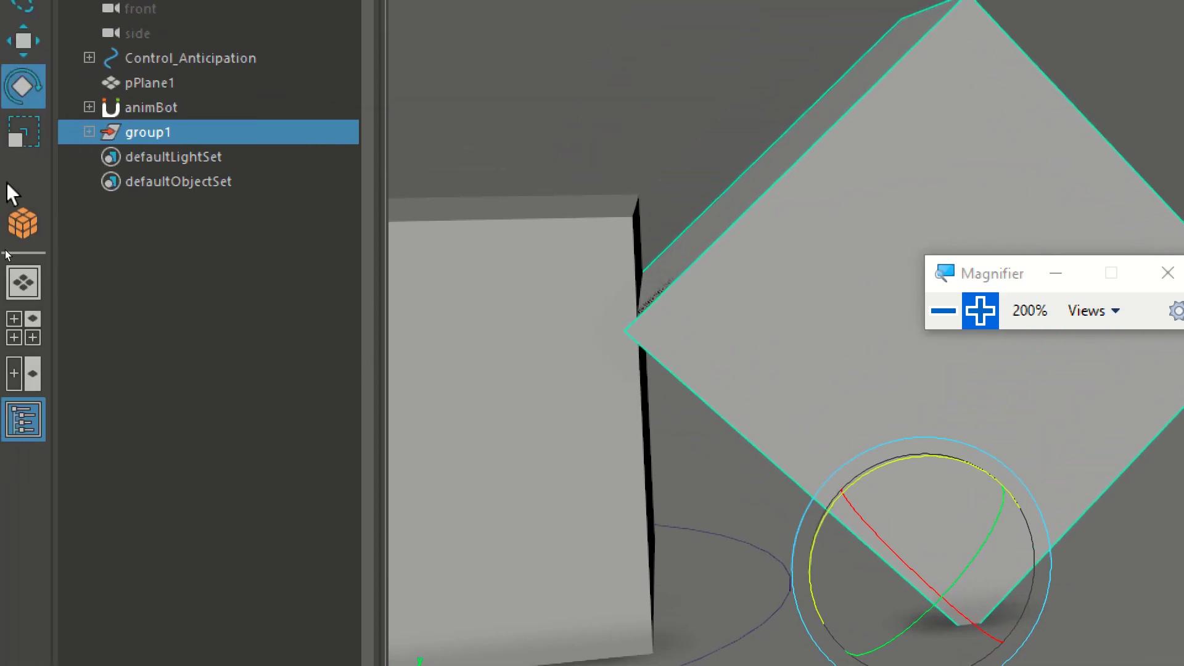
{"action": "left_click", "coordinate": [90, 131]}
{"action": "left_click", "coordinate": [157, 157]}
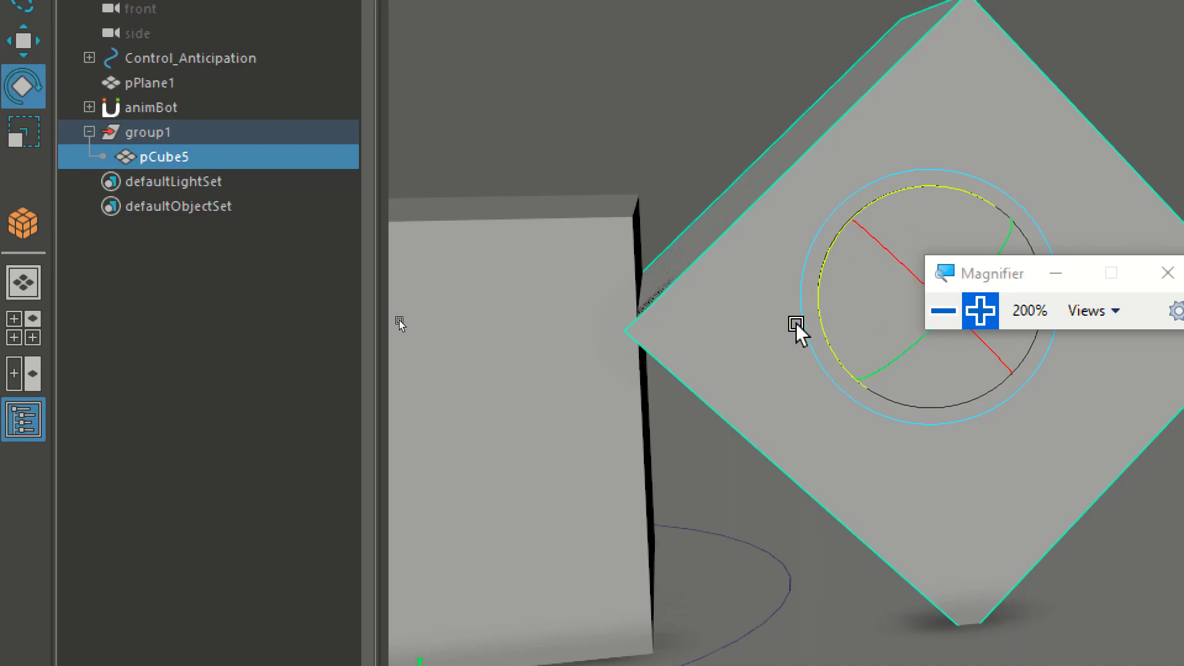
Undo group1's rotation so the cube stands upright, and take pCube5 out of group1
{"action": "key", "text": "ctrl+z"}
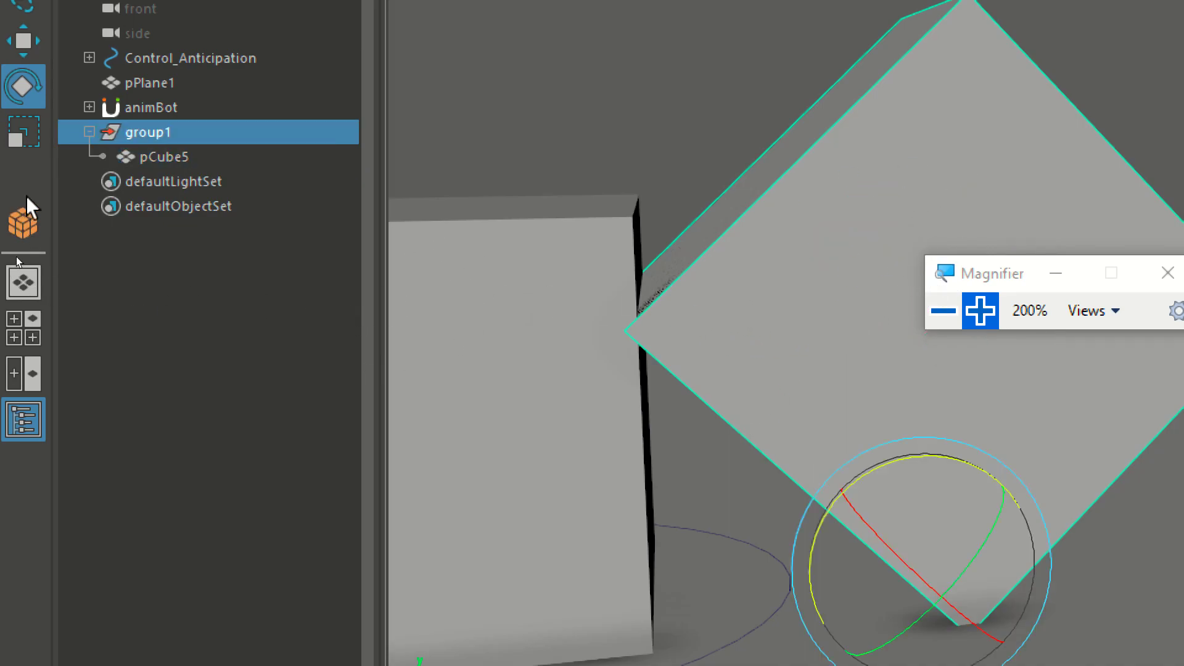
{"action": "key", "text": "ctrl+z"}
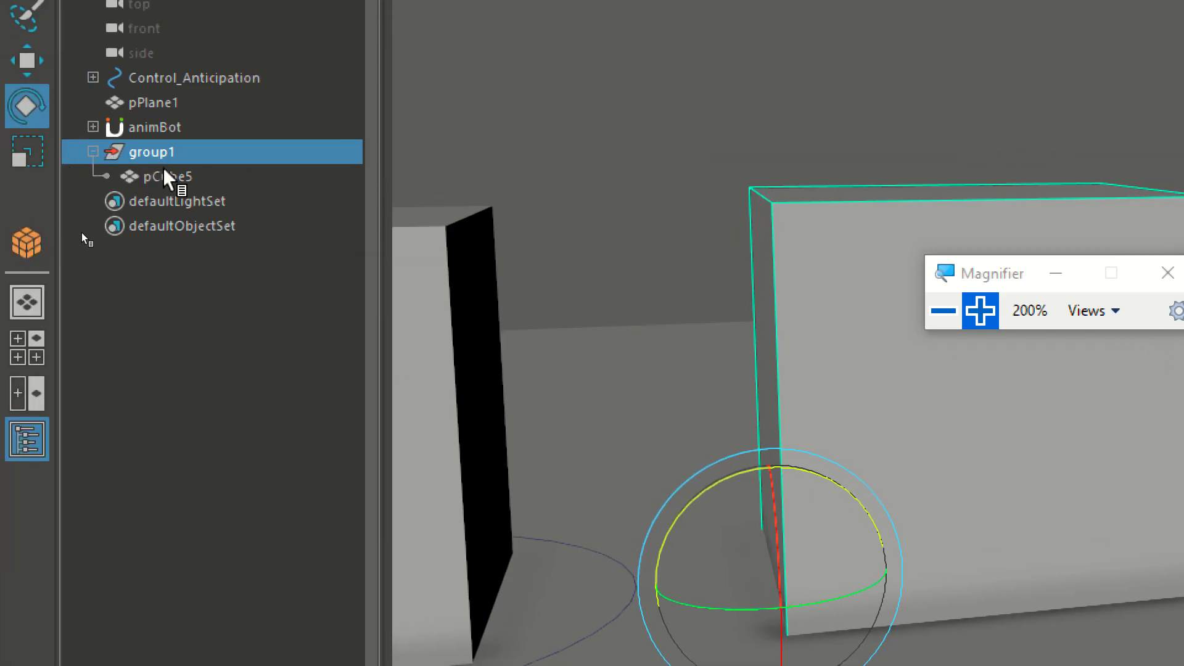
{"action": "left_click", "coordinate": [175, 179]}
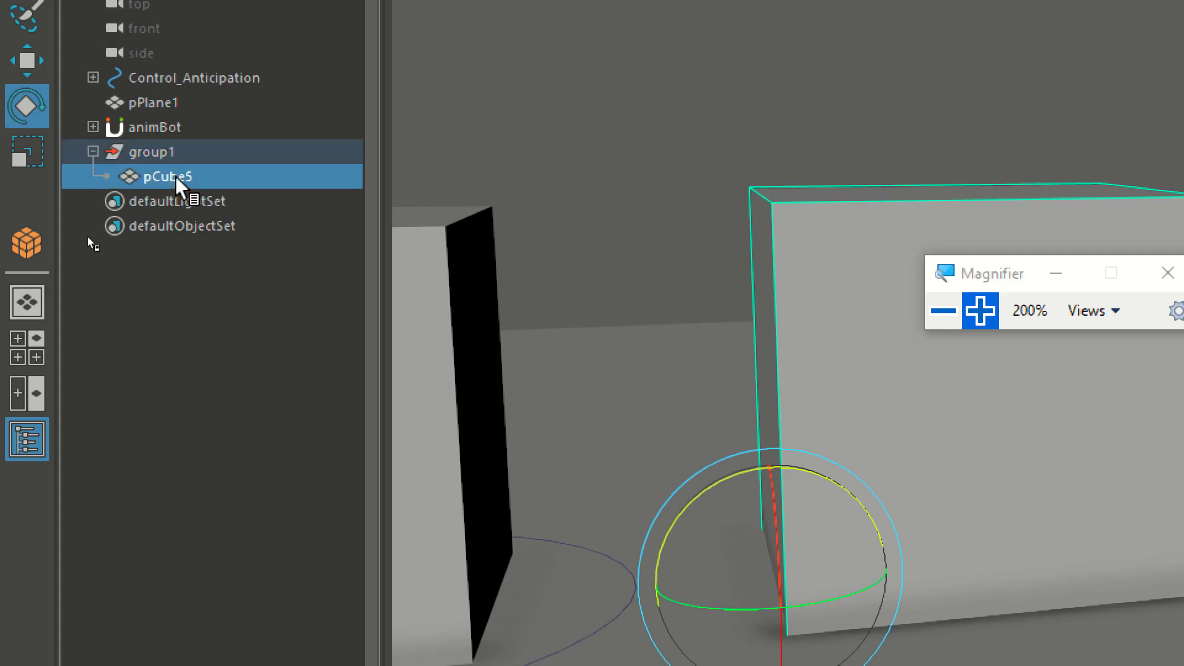
{"action": "middle_click_drag", "start_coordinate": [176, 179], "coordinate": [199, 169]}
{"action": "left_click", "coordinate": [149, 179]}
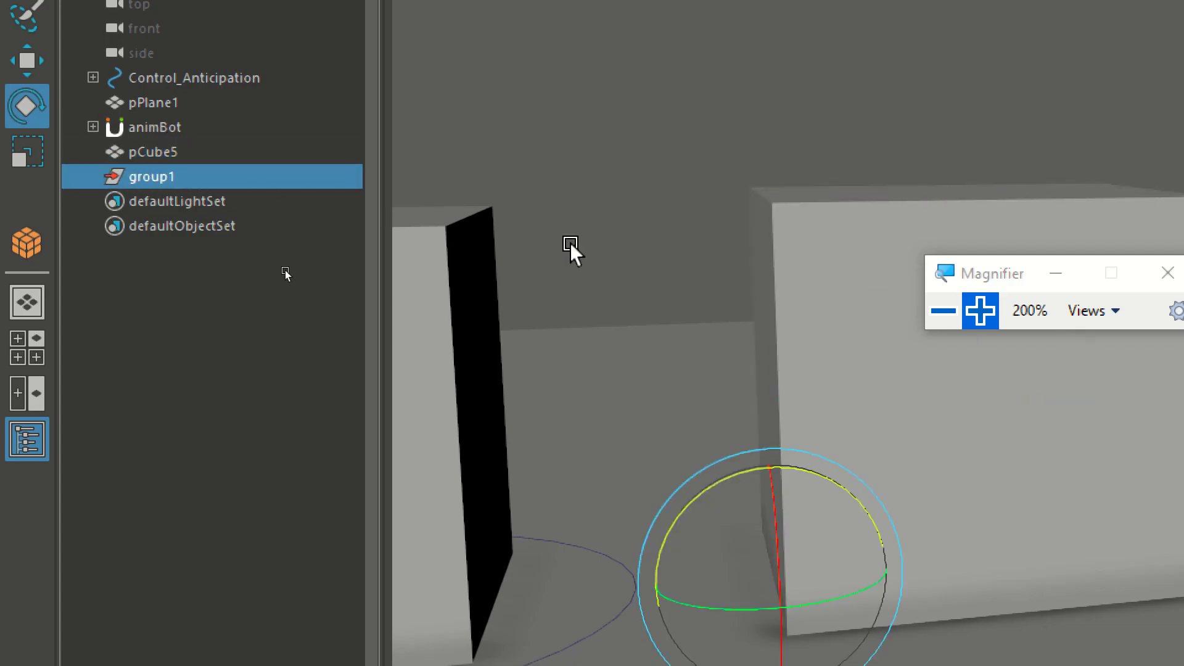
Compare pCube5 and group1 separately, rotate the empty group1 by itself, and place pCube5 back inside it
{"action": "left_click", "coordinate": [143, 153]}
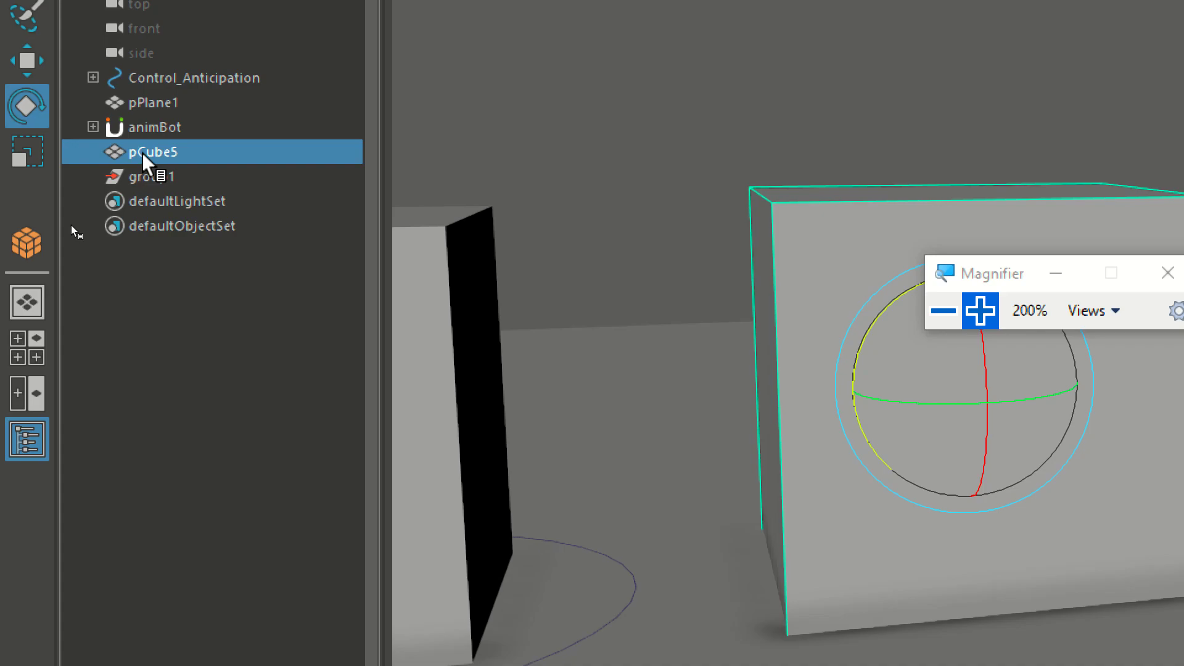
{"action": "left_click", "coordinate": [147, 177]}
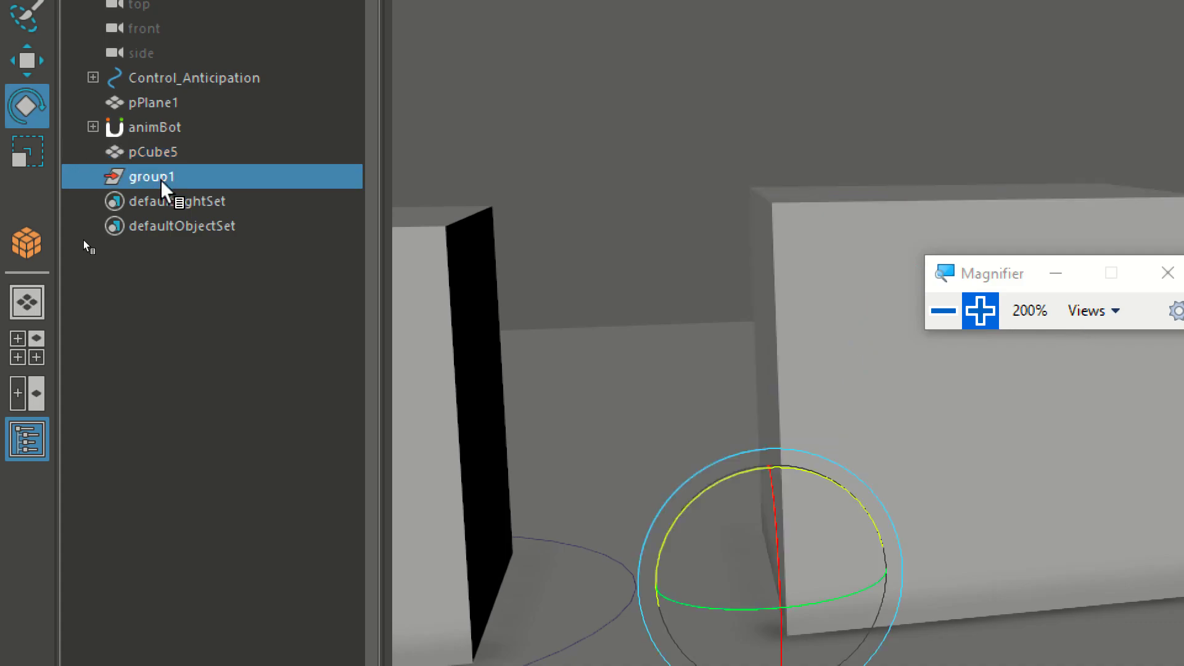
{"action": "left_click_drag", "start_coordinate": [752, 489], "coordinate": [665, 512]}
{"action": "left_click", "coordinate": [132, 154]}
{"action": "left_click_drag", "start_coordinate": [131, 154], "coordinate": [159, 179]}
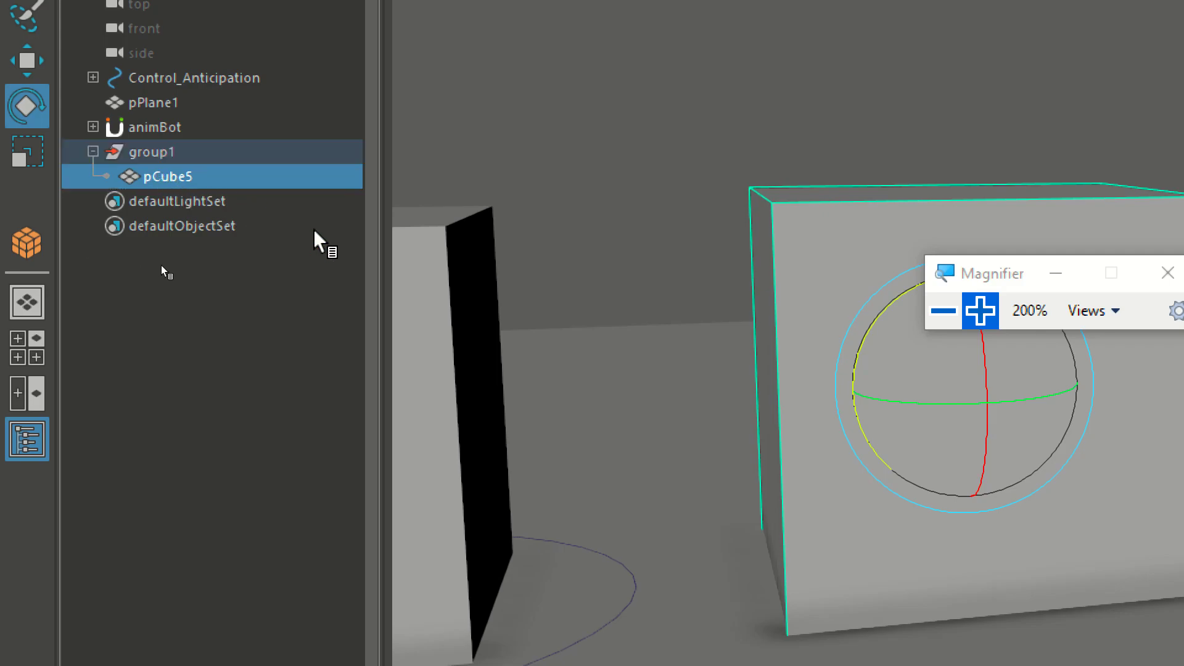
Compare the pivot and orientation of group1 with those of pCube5 nested inside it
{"action": "left_click", "coordinate": [141, 153]}
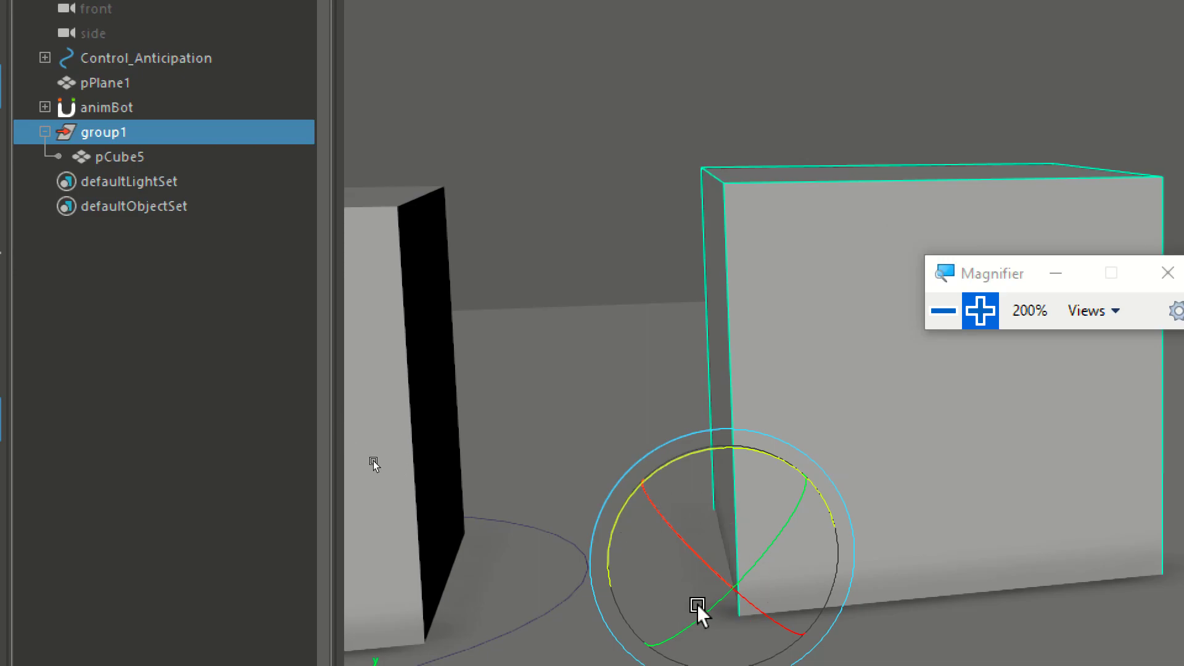
{"action": "left_click_drag", "start_coordinate": [728, 456], "coordinate": [685, 510]}
{"action": "left_click", "coordinate": [751, 222]}
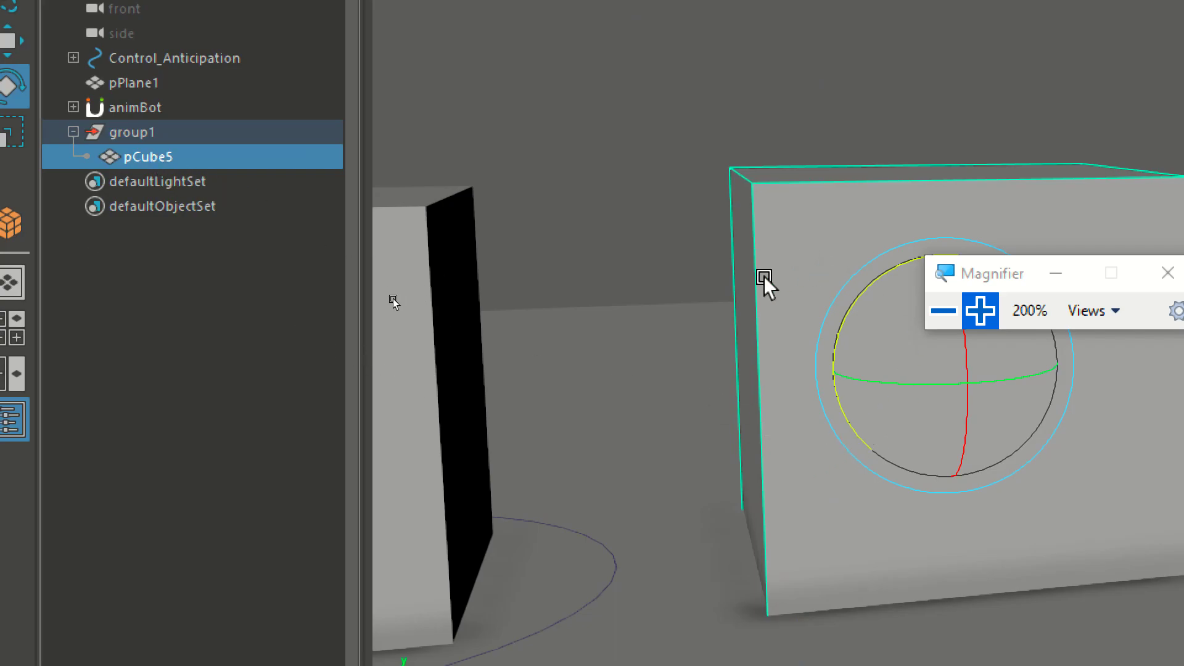
{"action": "left_click", "coordinate": [150, 130]}
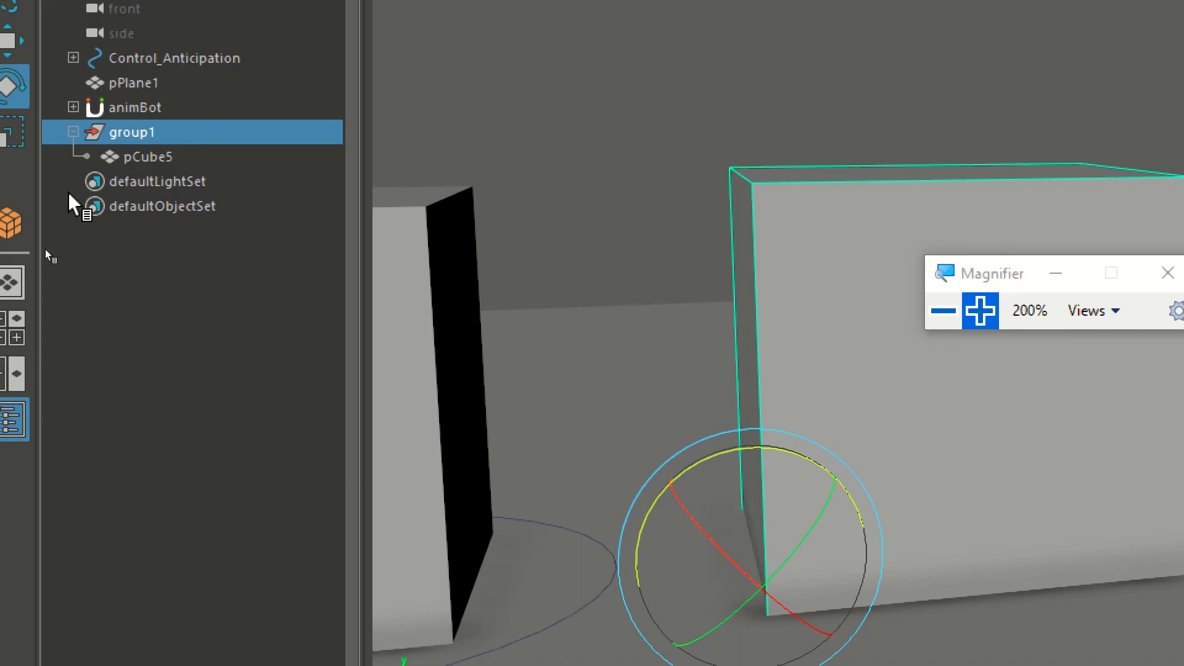
{"action": "left_click", "coordinate": [148, 158]}
Undo the grouping of pCube5 and the rotation of the empty group1
{"action": "key", "text": "ctrl+z"}
{"action": "key", "text": "ctrl+z"}
{"action": "key", "text": "ctrl+z"}
{"action": "key", "text": "ctrl+z"}
{"action": "key", "text": "ctrl+z"}
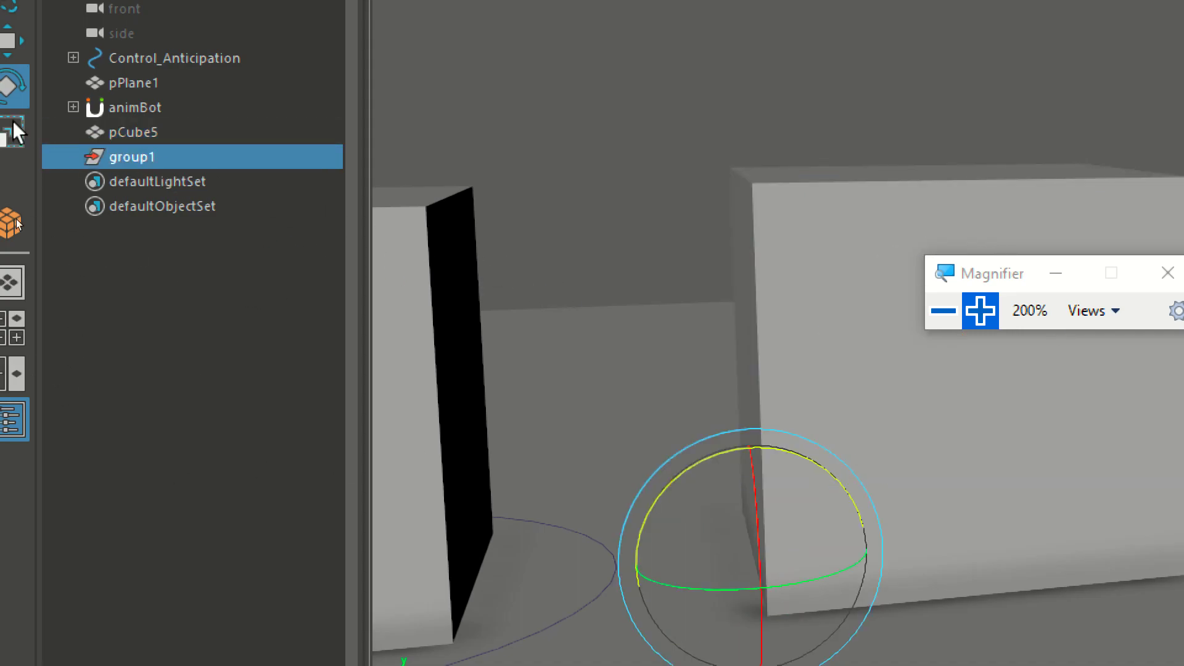
Check the ungrouped pCube5 and group1, and frame the animated cube's Control_Anticipation in the view
{"action": "left_click_drag", "start_coordinate": [136, 131], "coordinate": [139, 148]}
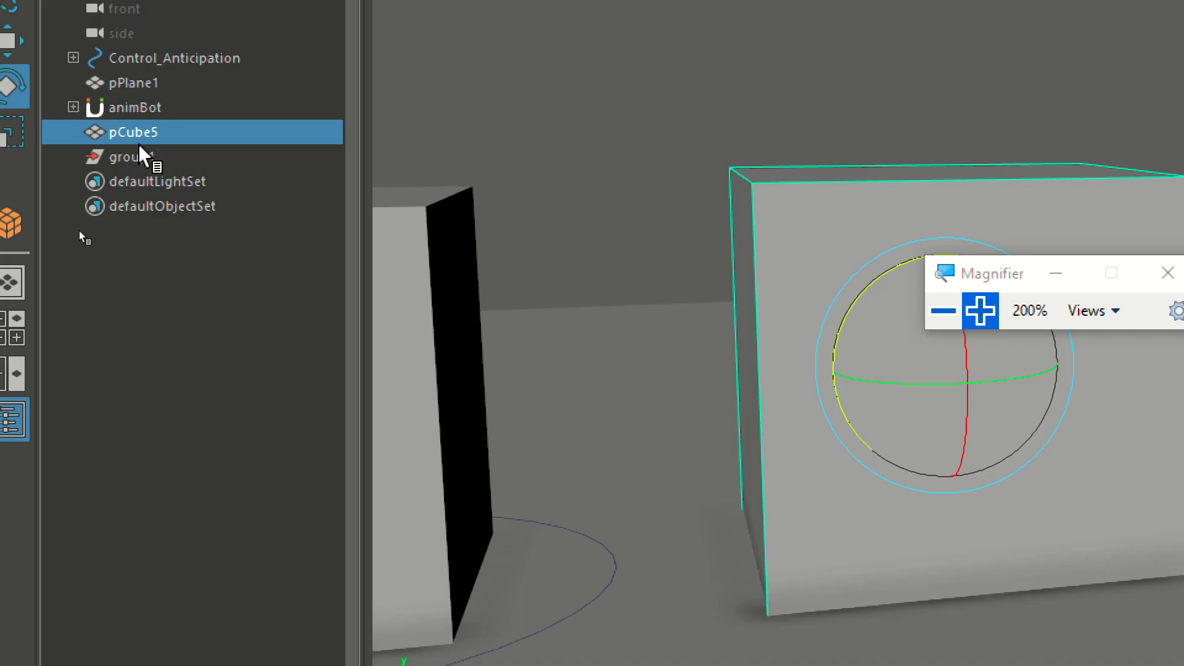
{"action": "left_click", "coordinate": [148, 158]}
{"action": "left_click", "coordinate": [142, 140]}
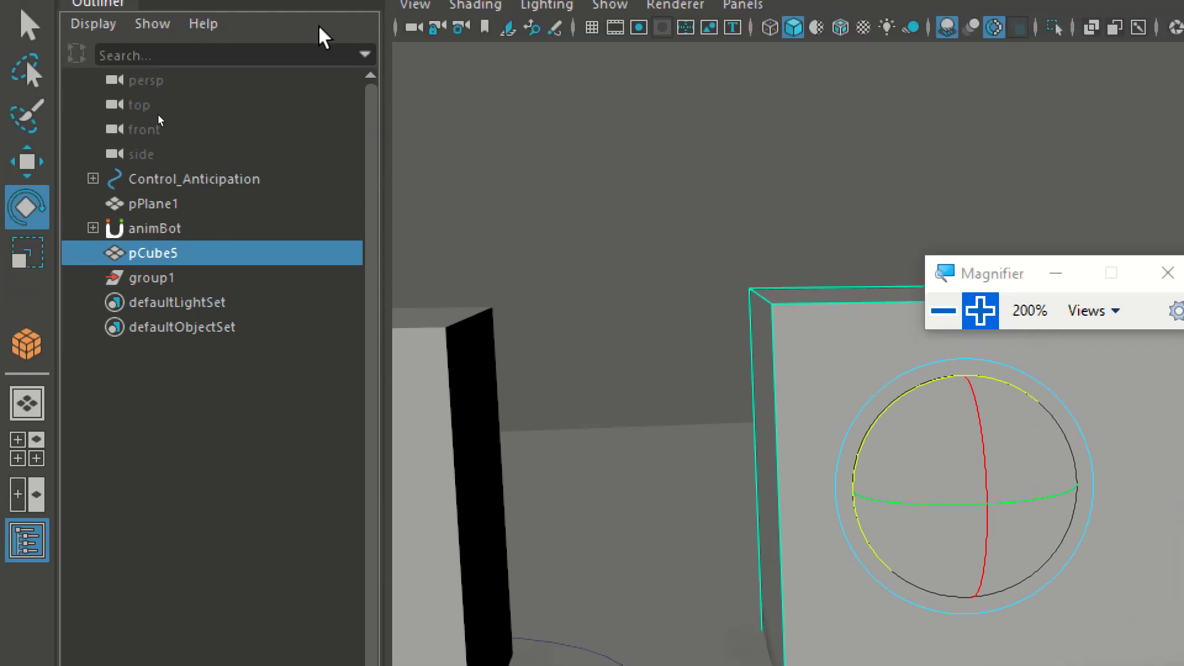
{"action": "left_click", "coordinate": [166, 233]}
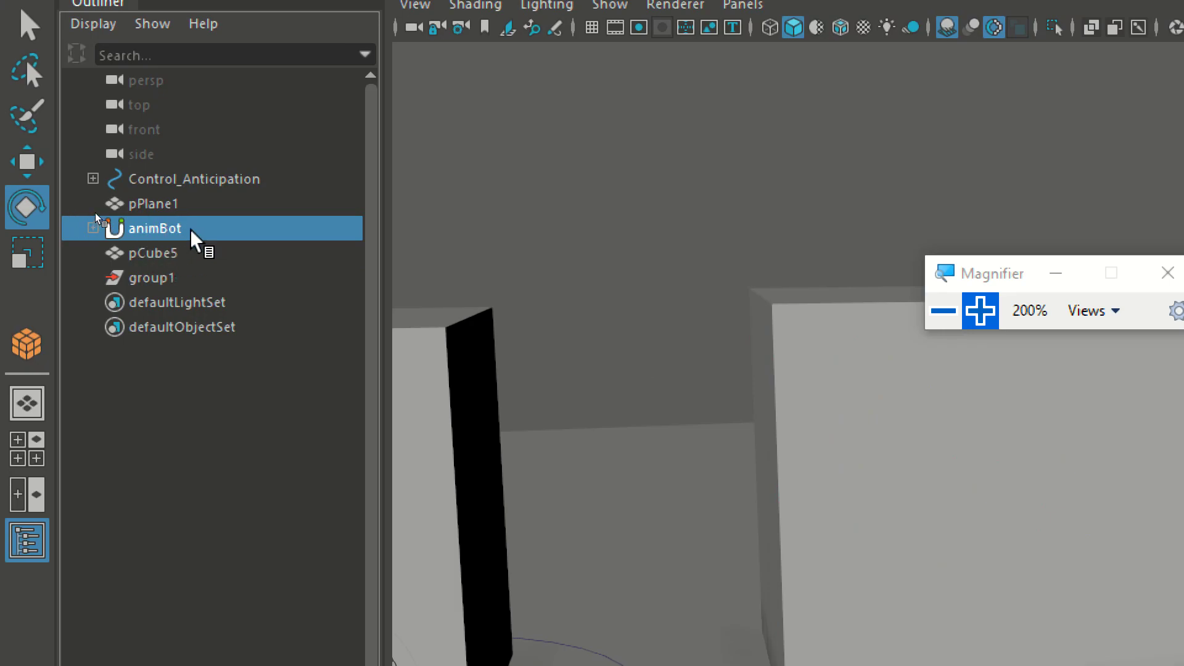
{"action": "left_click", "coordinate": [140, 184]}
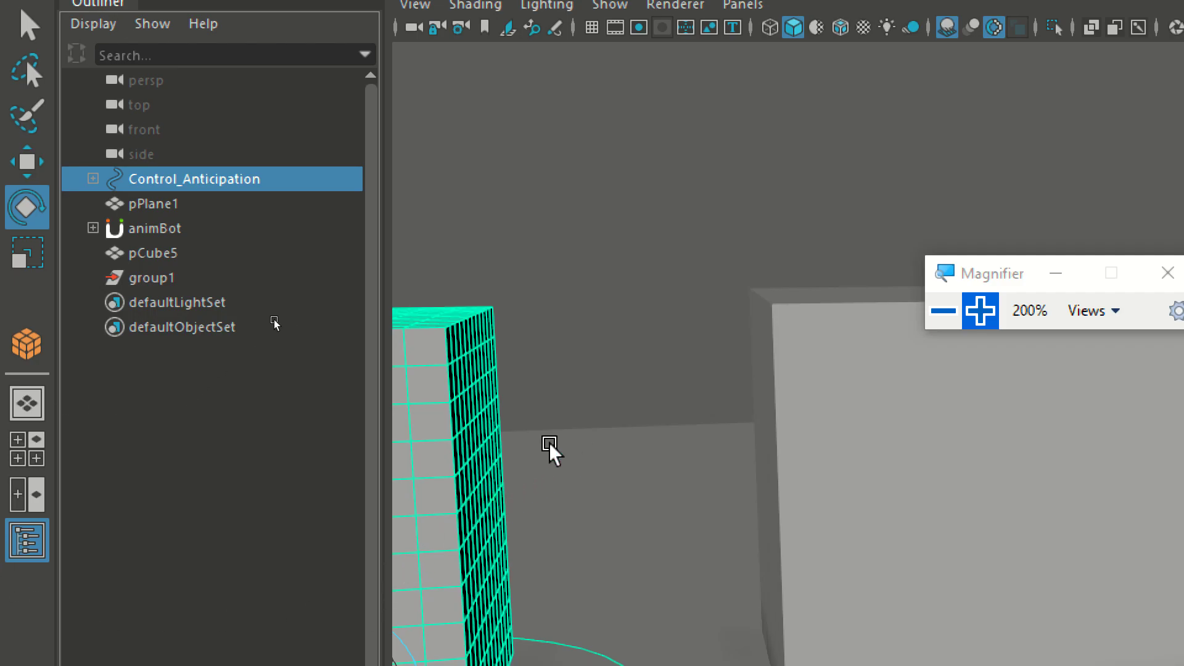
{"action": "key", "text": "f"}
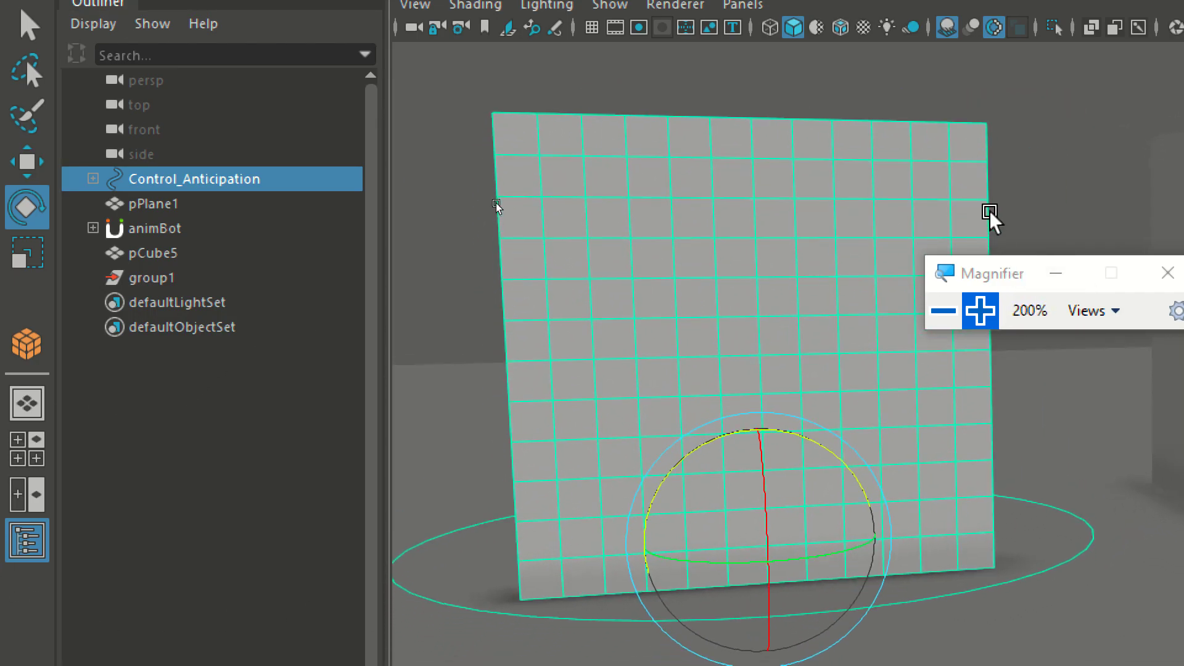
Parent pCube5 under group1, and expand the Control_Anticipation hierarchy down to the bend handles under pCube4
{"action": "mouse_move", "coordinate": [151, 259]}
{"action": "left_mouse_down"}
{"action": "mouse_move", "coordinate": [139, 274]}
{"action": "mouse_move", "coordinate": [148, 279]}
{"action": "left_mouse_up"}
{"action": "left_click", "coordinate": [93, 179]}
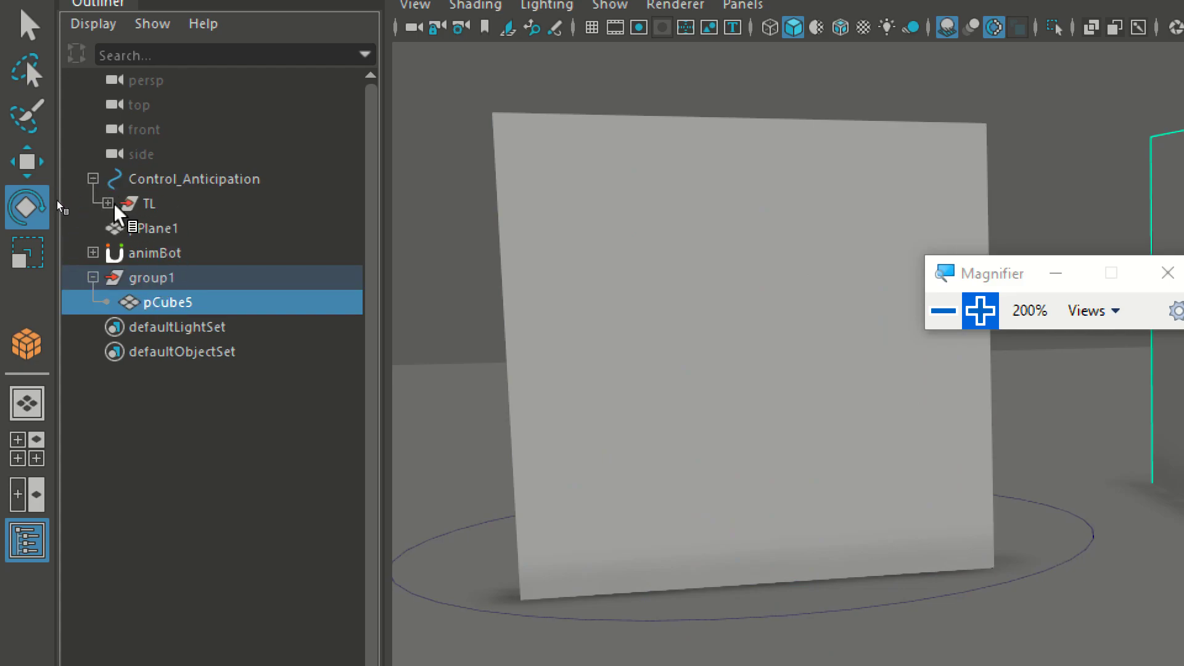
{"action": "left_click", "coordinate": [108, 204]}
{"action": "left_click", "coordinate": [123, 228]}
{"action": "left_click", "coordinate": [137, 253]}
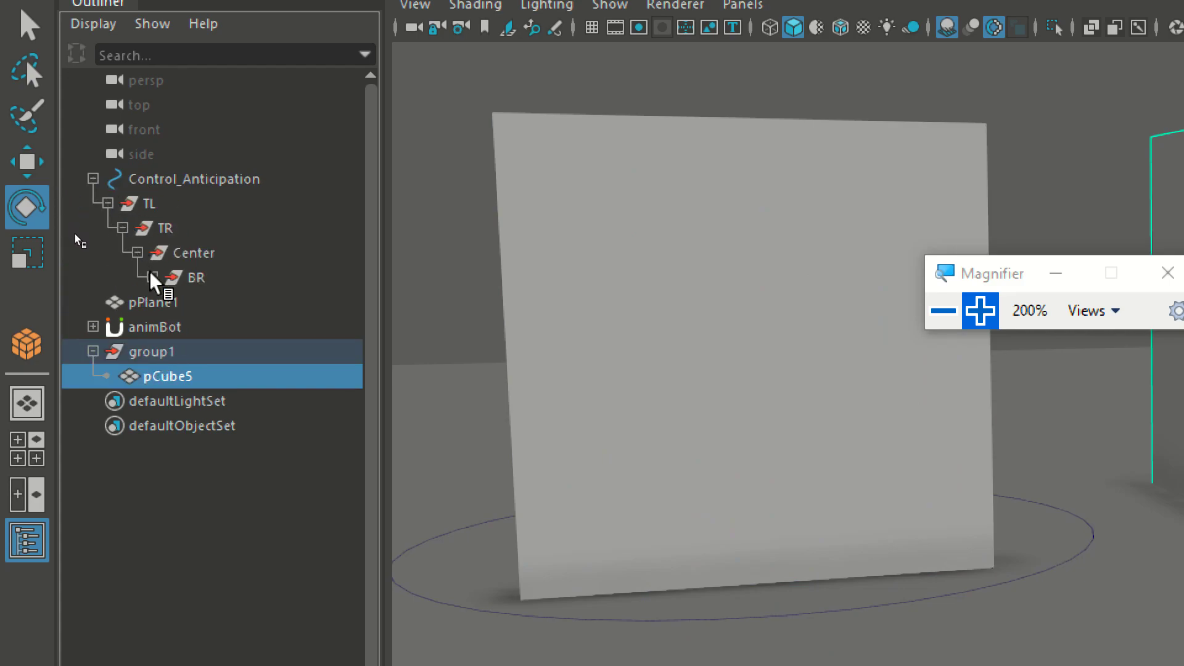
{"action": "left_click", "coordinate": [153, 277]}
{"action": "left_click", "coordinate": [167, 302]}
{"action": "left_click", "coordinate": [182, 327]}
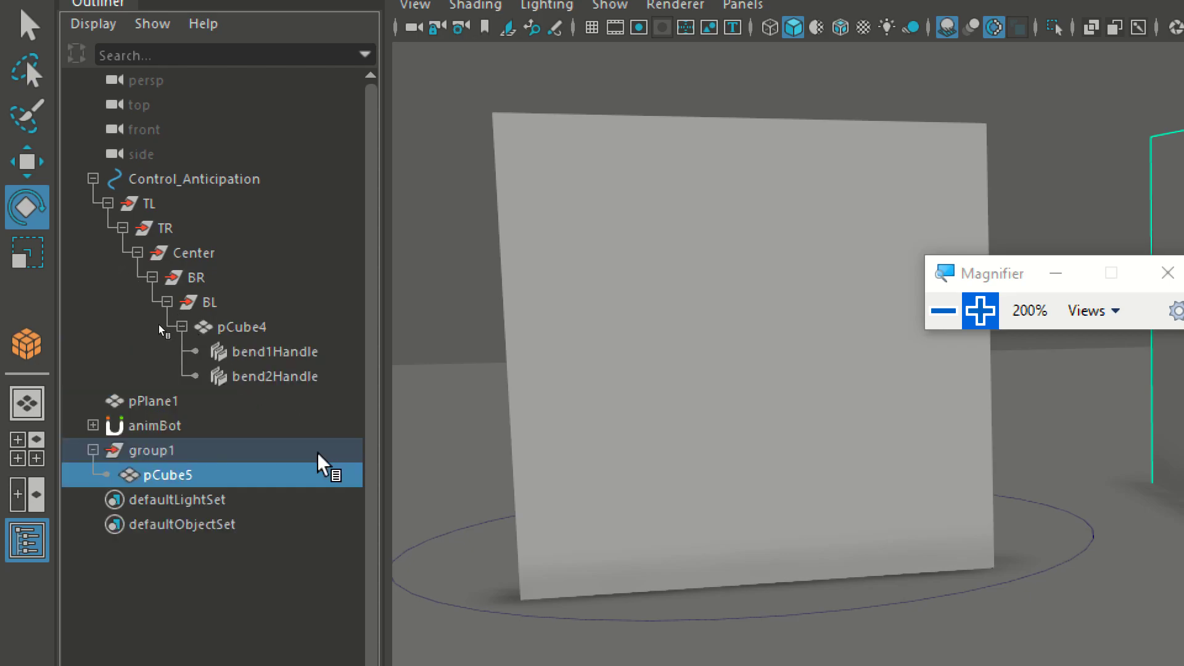
Examine the pivot positions of the nested groups from BL up through BR, Center and TR to TL
{"action": "left_click", "coordinate": [979, 310]}
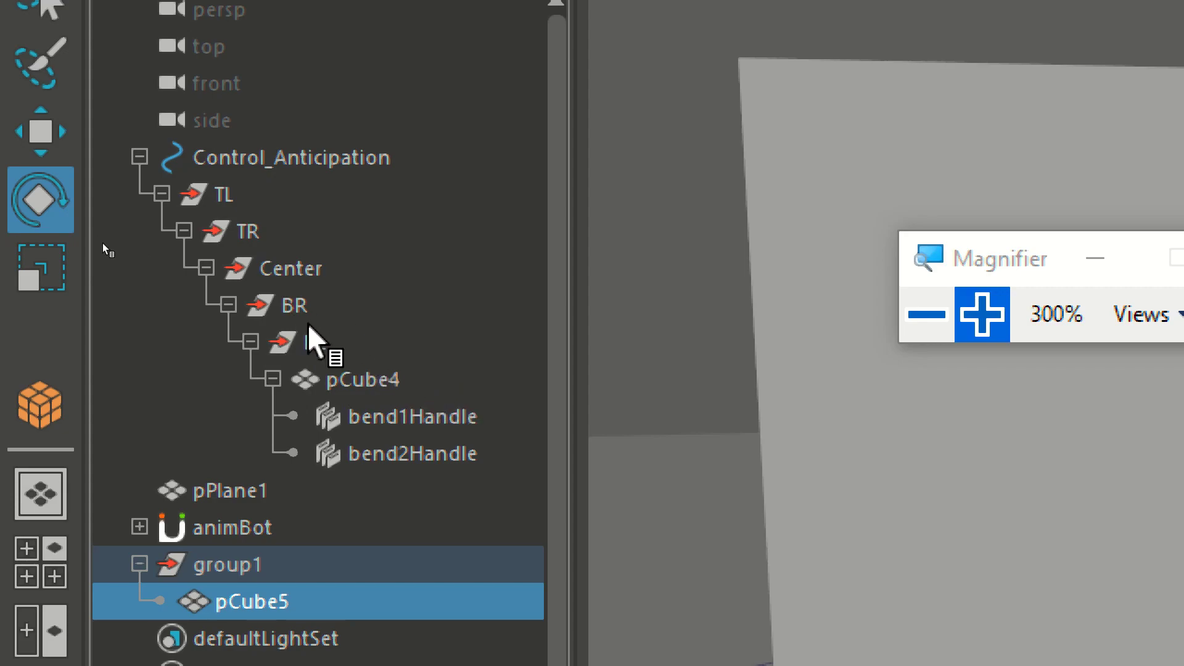
{"action": "left_click", "coordinate": [293, 349]}
{"action": "left_click", "coordinate": [295, 308]}
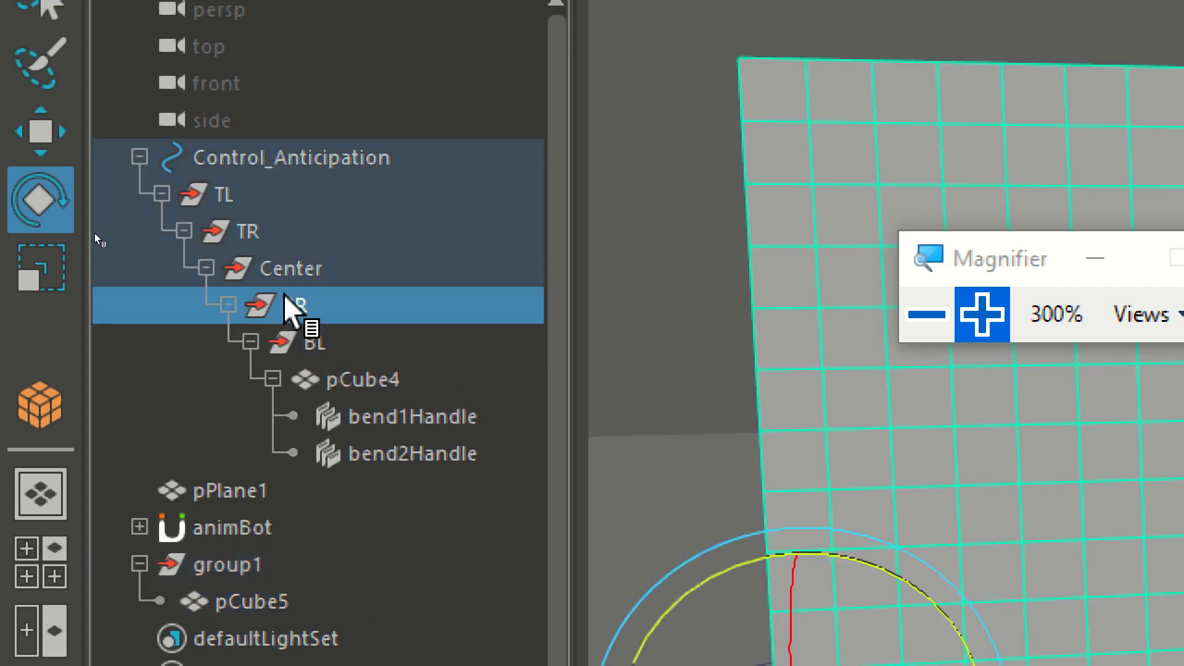
{"action": "left_click", "coordinate": [262, 262]}
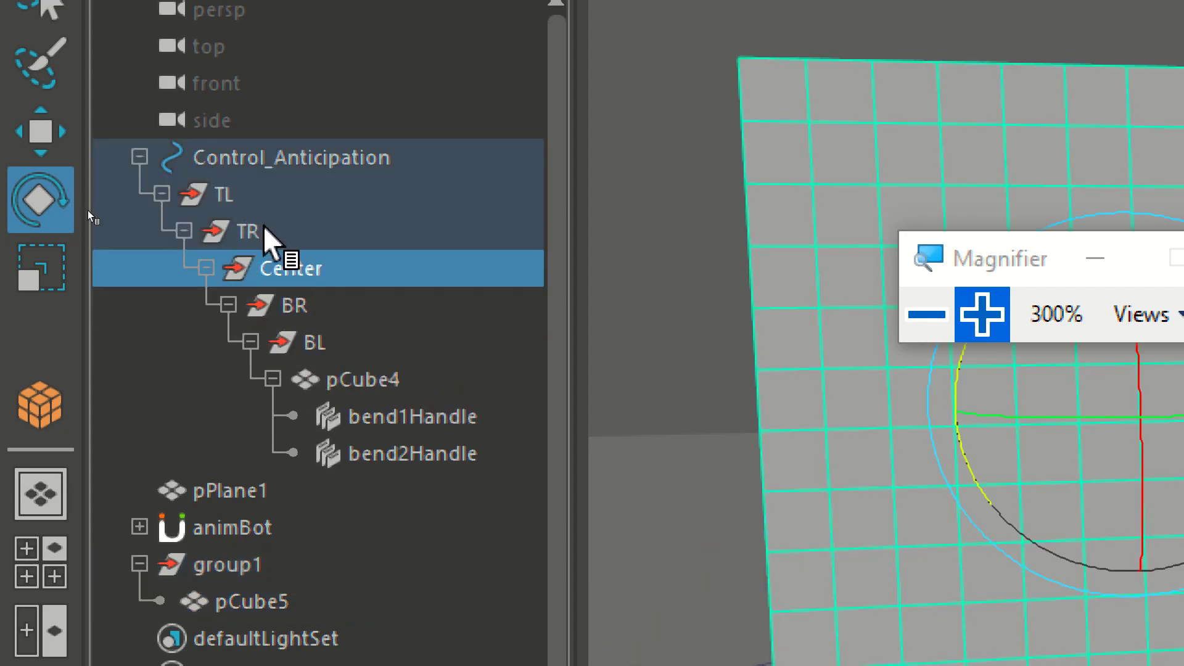
{"action": "left_click", "coordinate": [246, 231]}
{"action": "left_click", "coordinate": [228, 196]}
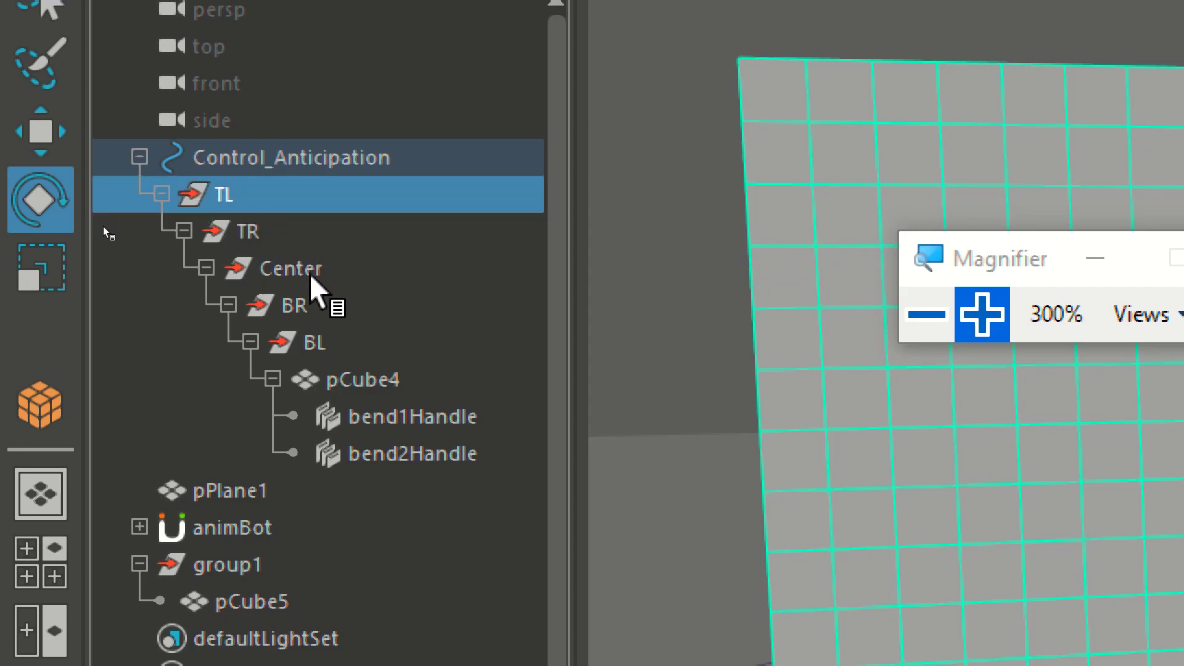
{"action": "left_click", "coordinate": [924, 315]}
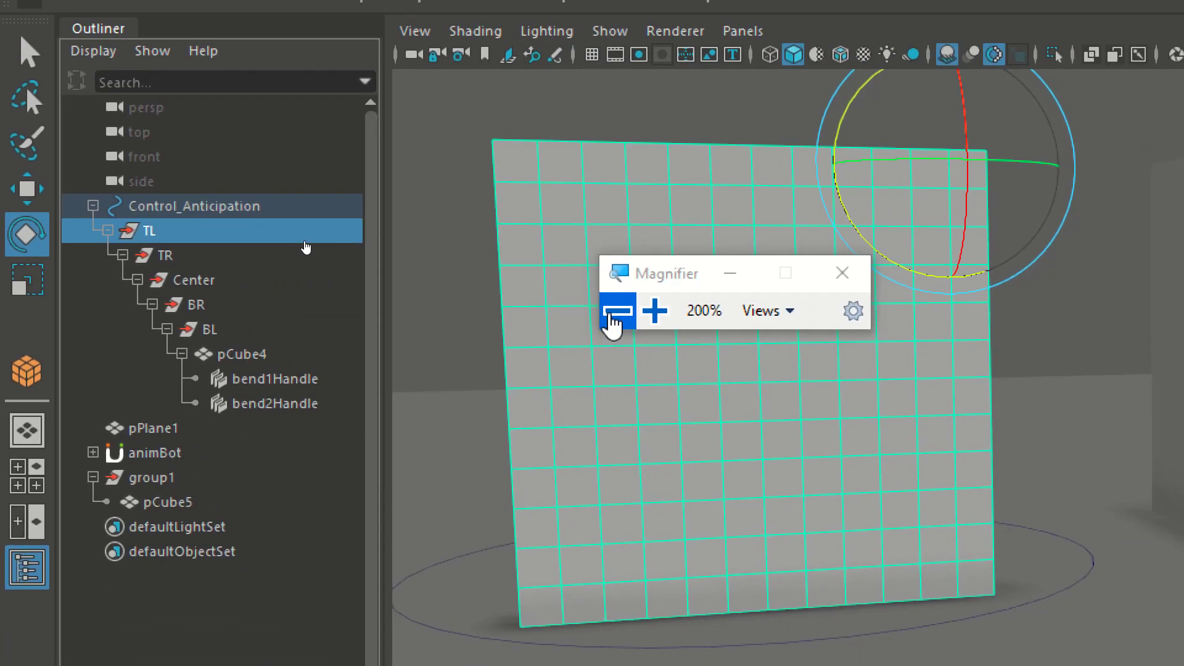
Review the pivots again from TR down through Center and BR to BL, ending on Control_Anticipation
{"action": "left_click", "coordinate": [165, 255]}
{"action": "left_click", "coordinate": [194, 281]}
{"action": "left_click", "coordinate": [197, 305]}
{"action": "left_click", "coordinate": [210, 330]}
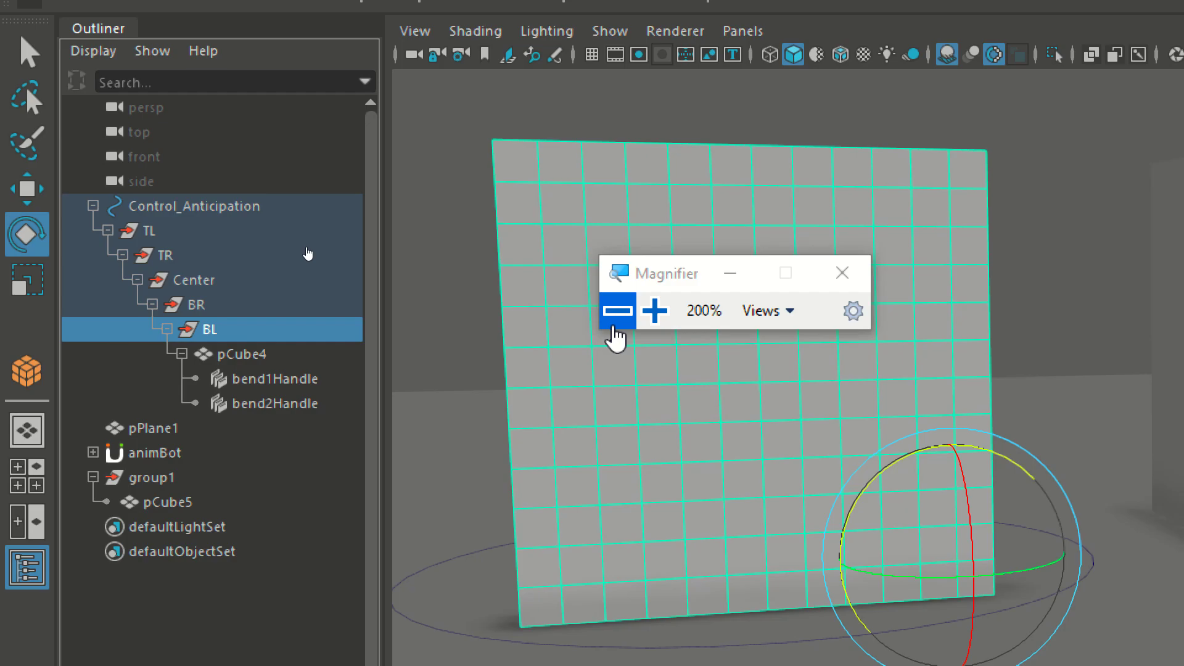
{"action": "left_click", "coordinate": [133, 208]}
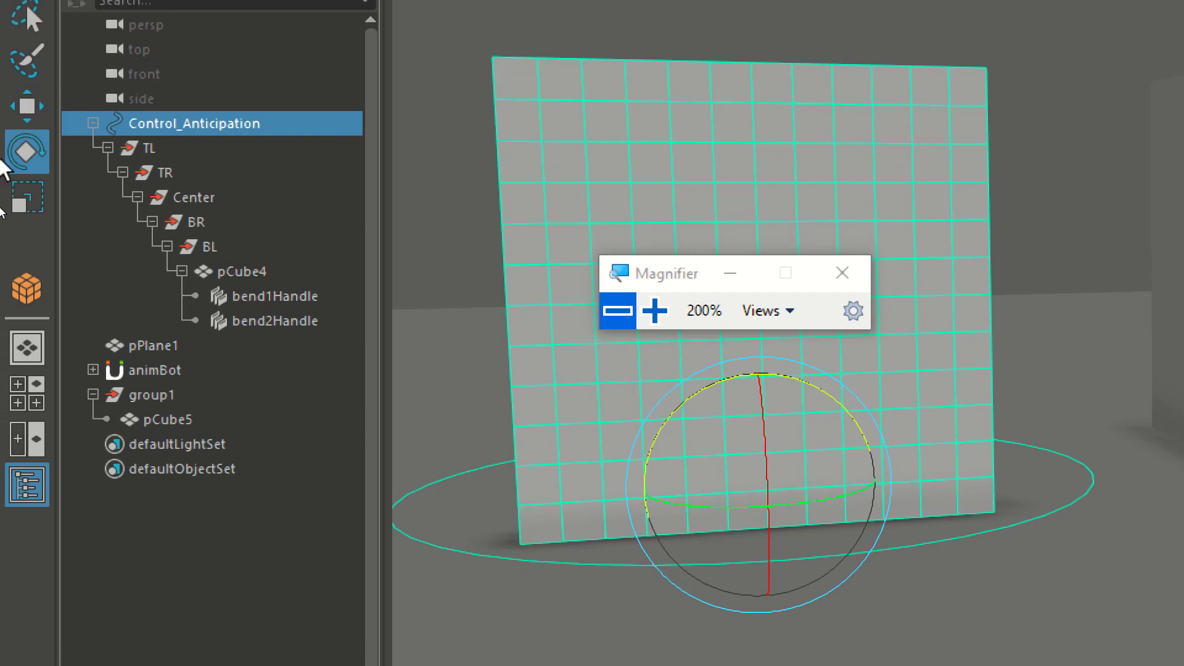
Step down the nested groups from TL to BR to compare each corner's pivot
{"action": "left_click", "coordinate": [154, 166]}
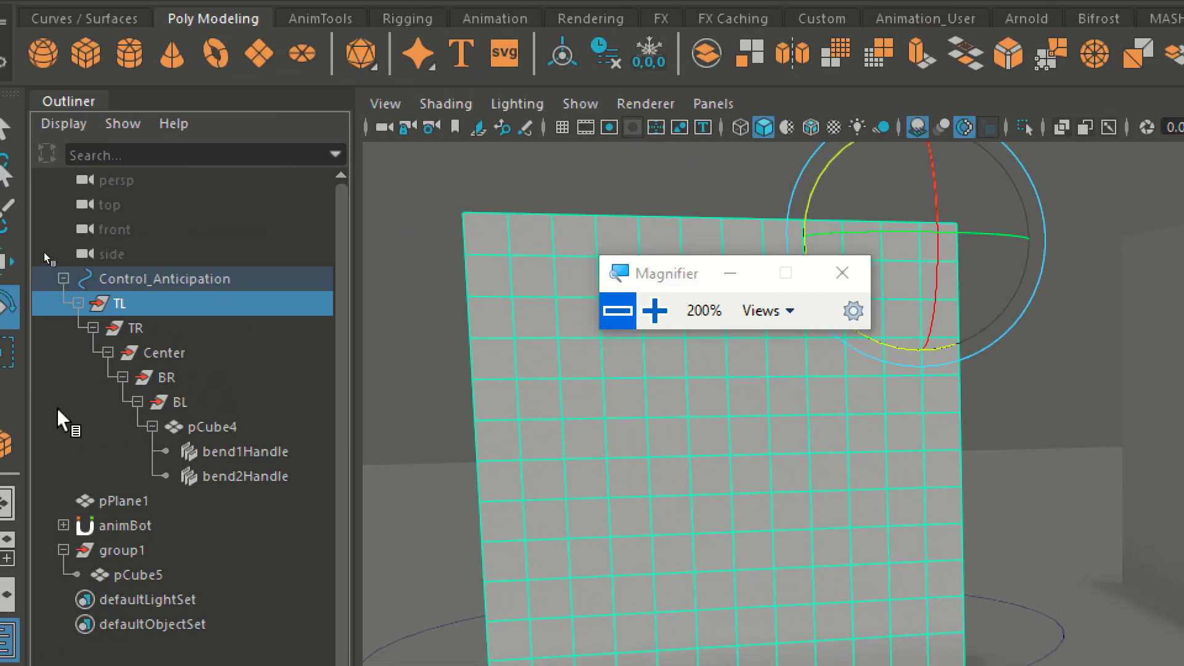
{"action": "key", "text": "Down"}
{"action": "key", "text": "Down"}
{"action": "key", "text": "Down"}
{"action": "key", "text": "Down"}
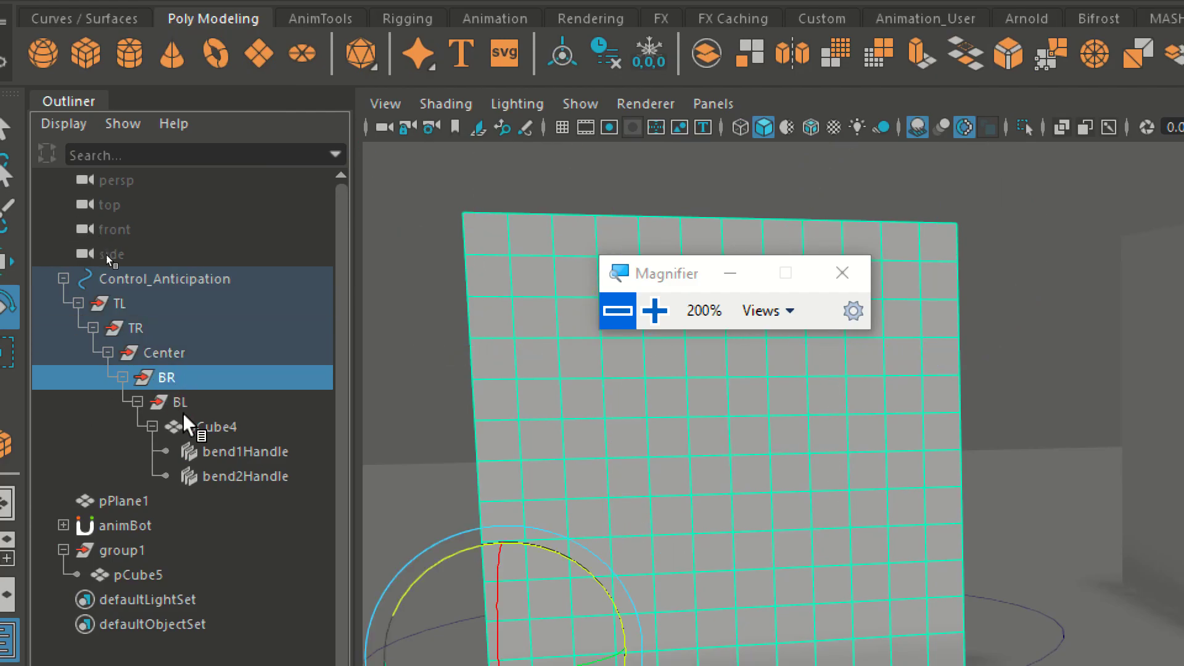
Try rotating the TL group about its corner pivot, and reselect Control_Anticipation
{"action": "left_click", "coordinate": [121, 305]}
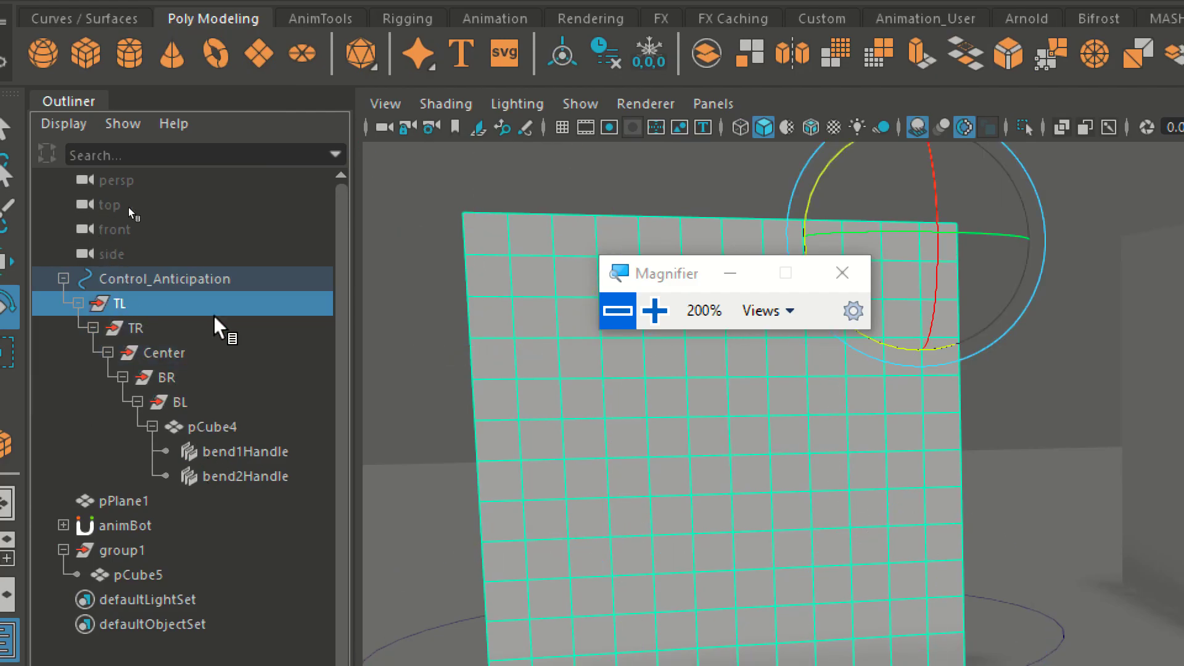
{"action": "left_click_drag", "start_coordinate": [815, 175], "coordinate": [778, 243]}
{"action": "left_click", "coordinate": [111, 280]}
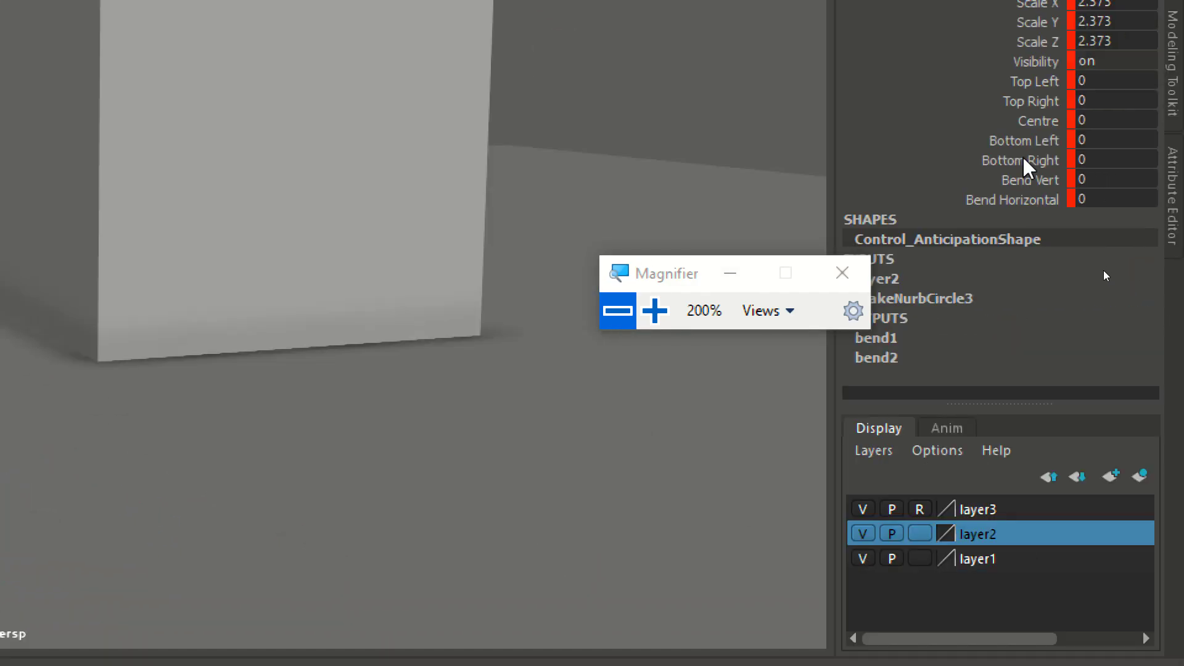
Try changing Control_Anticipation's Top Right attribute to tip the animated cube, and undo the change
{"action": "left_click", "coordinate": [1029, 101]}
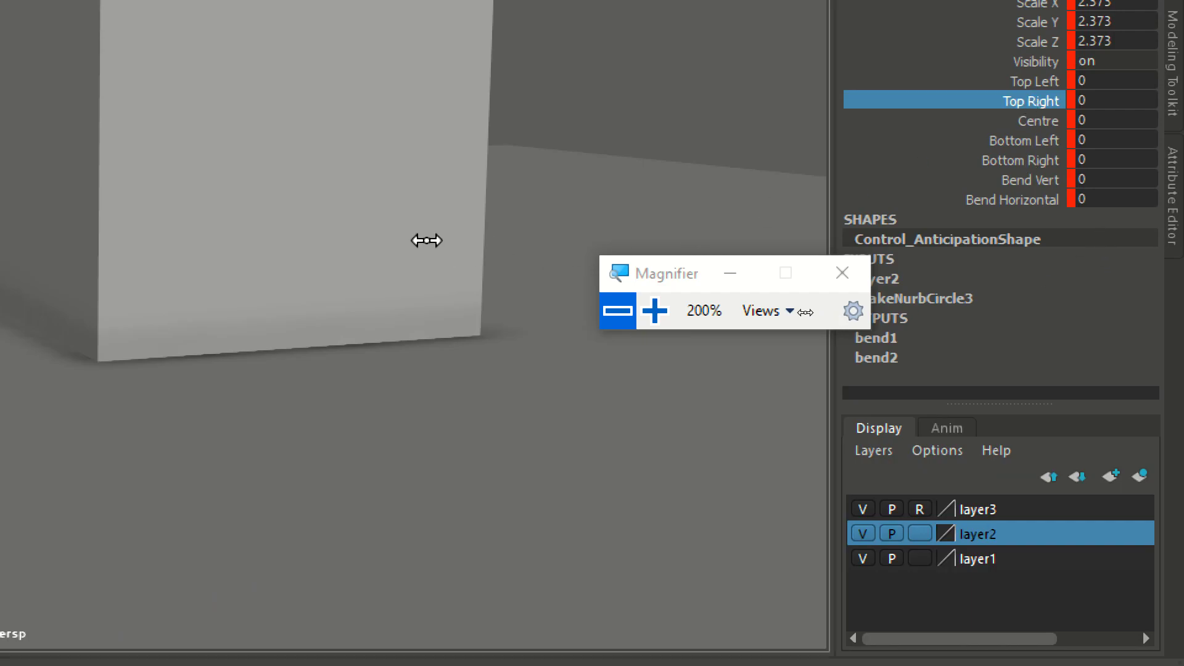
{"action": "left_click", "coordinate": [618, 311]}
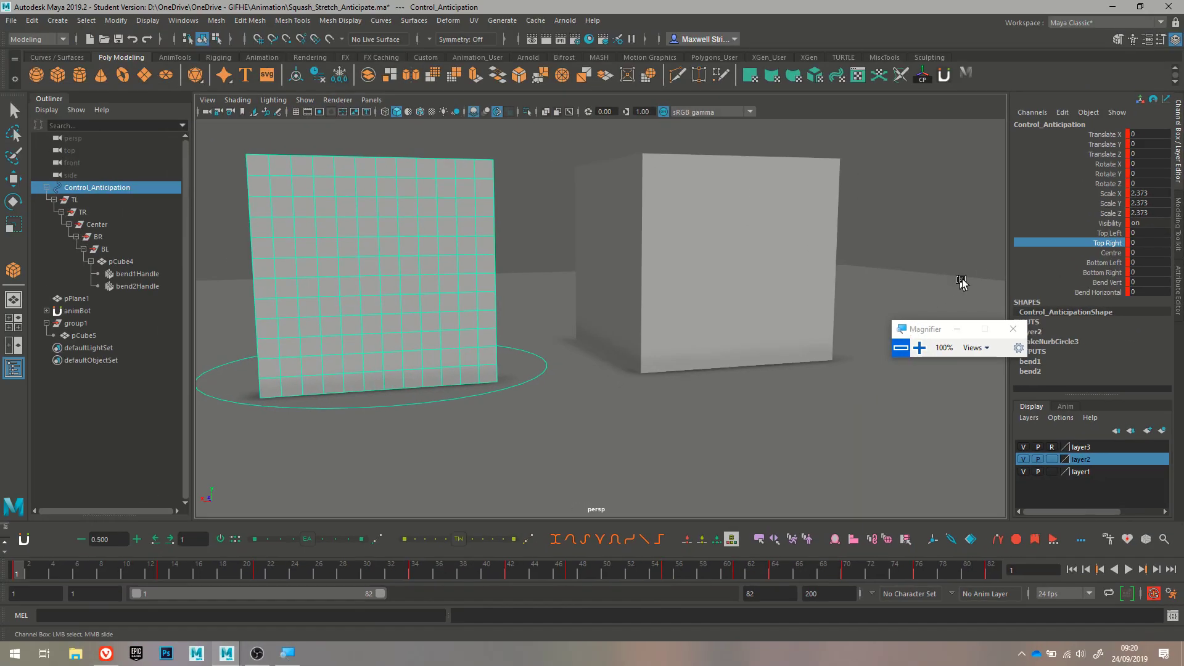
{"action": "middle_click_drag", "start_coordinate": [942, 240], "coordinate": [404, 332]}
{"action": "key", "text": "ctrl+z"}
Move the timeline to frame 72, and examine the bent, rotated cube from several angles
{"action": "left_click_drag", "start_coordinate": [23, 557], "coordinate": [870, 573]}
{"action": "middle_click_drag", "start_coordinate": [529, 435], "coordinate": [992, 304], "text": "alt"}
{"action": "middle_click_drag", "start_coordinate": [785, 290], "coordinate": [572, 248]}
{"action": "key", "text": "ctrl+z"}
{"action": "key", "text": "ctrl+z"}
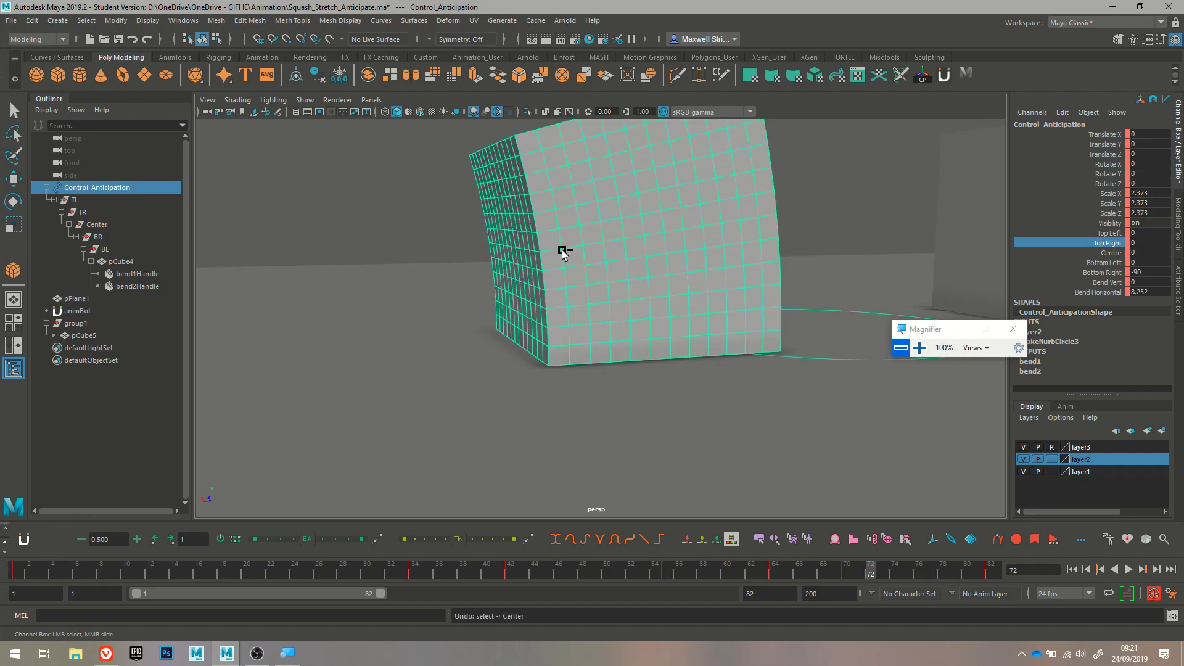
{"action": "left_click_drag", "start_coordinate": [562, 253], "coordinate": [373, 341], "text": "alt"}
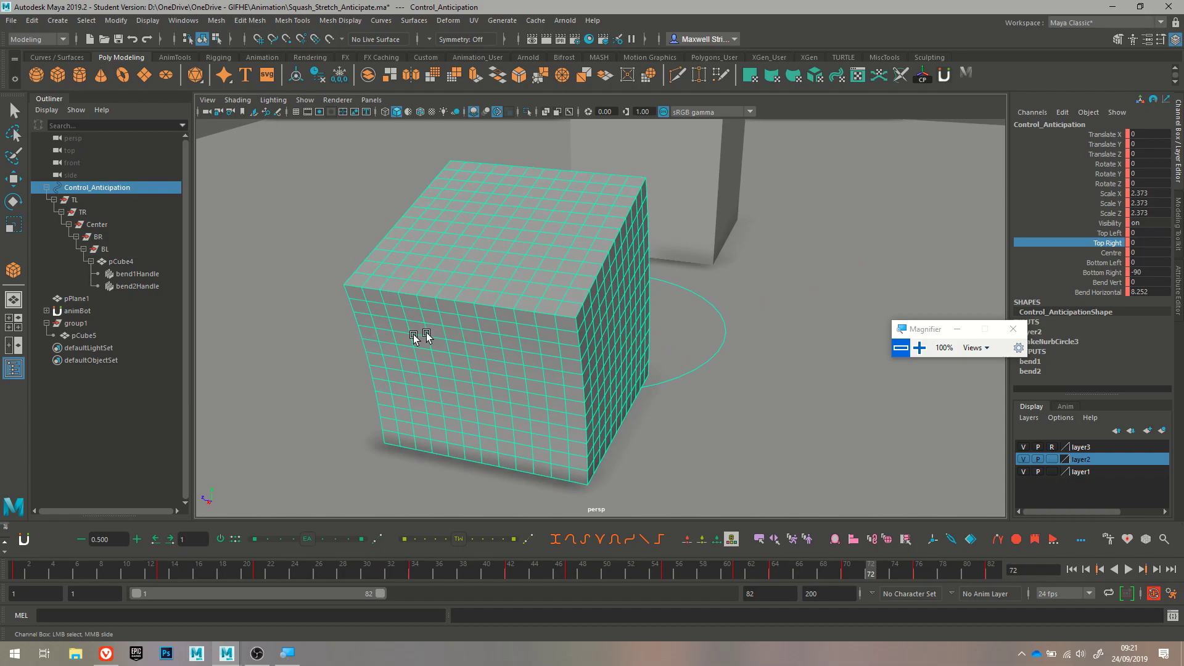
{"action": "left_click_drag", "start_coordinate": [688, 253], "coordinate": [647, 333], "text": "alt"}
{"action": "left_click_drag", "start_coordinate": [563, 291], "coordinate": [560, 406], "text": "alt"}
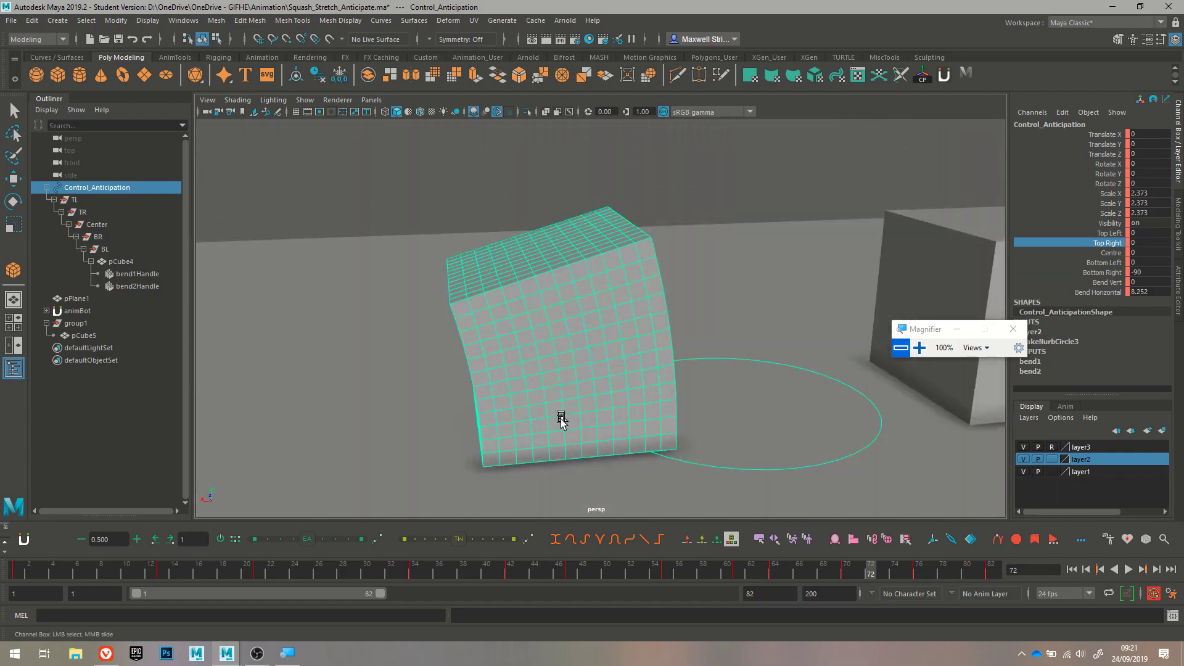
Move the timeline to frame 82, try changing Control_Anticipation's Top Left attribute, and undo the change
{"action": "left_click_drag", "start_coordinate": [140, 566], "coordinate": [990, 572]}
{"action": "left_click", "coordinate": [1102, 236]}
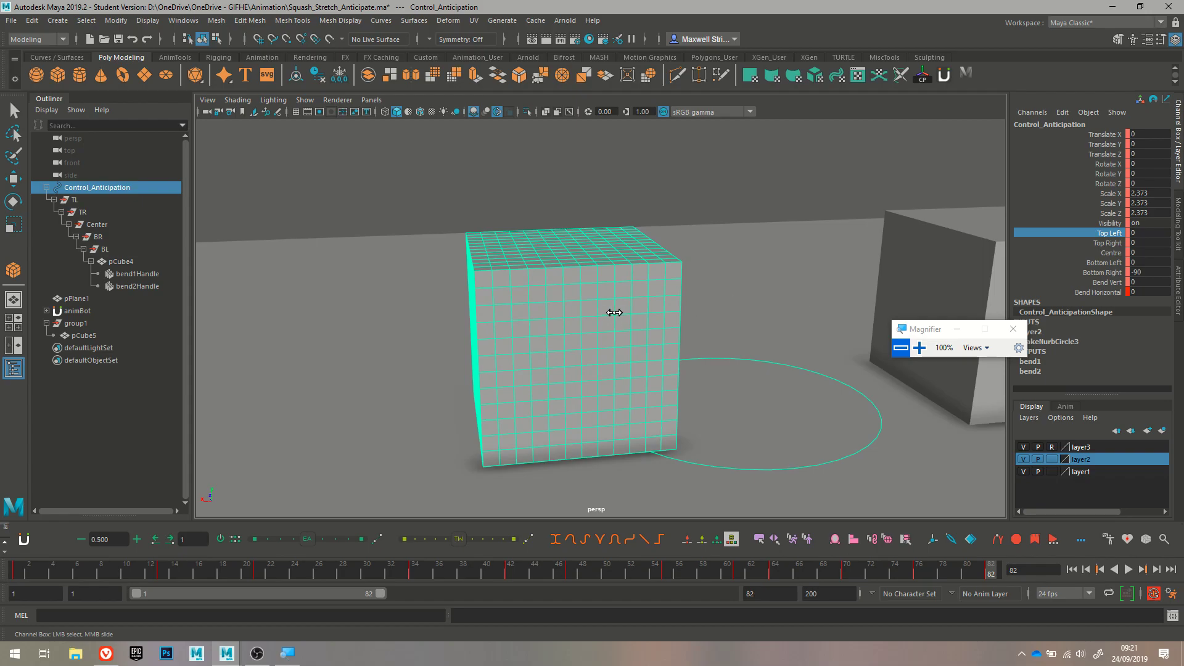
{"action": "middle_click_drag", "start_coordinate": [608, 312], "coordinate": [734, 302]}
{"action": "key", "text": "ctrl+z"}
Compare the rotation pivots of the BR and BL groups, and reselect Control_Anticipation
{"action": "left_click", "coordinate": [97, 237]}
{"action": "key", "text": "e"}
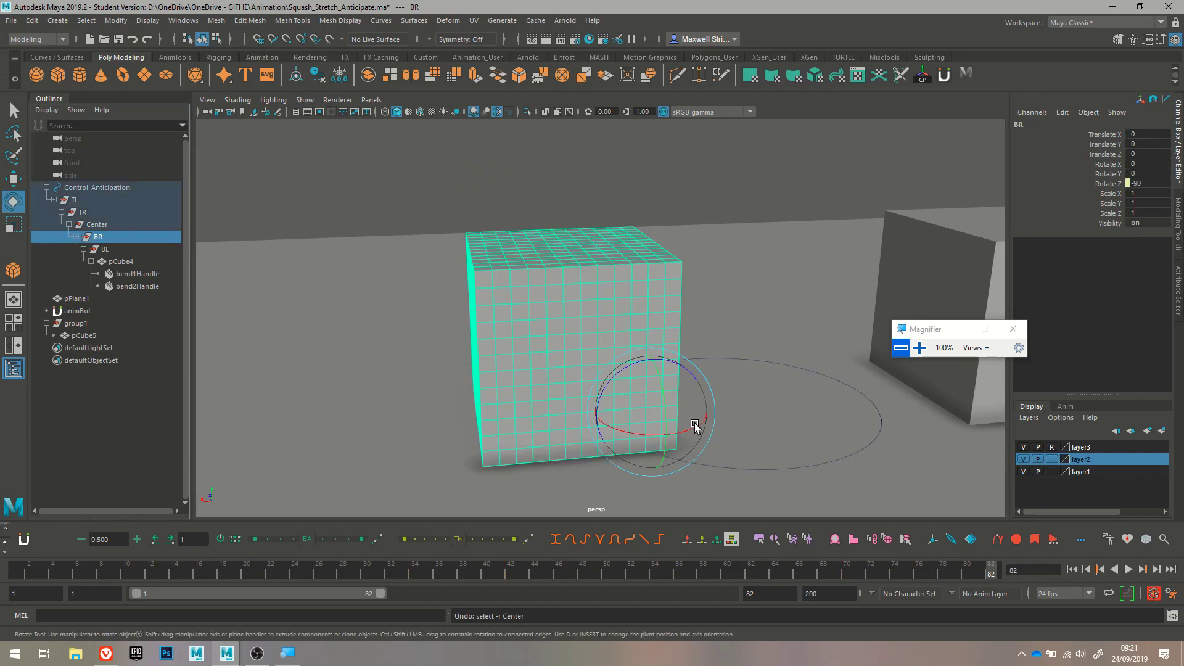
{"action": "left_click", "coordinate": [105, 249]}
{"action": "mouse_move", "coordinate": [681, 262]}
{"action": "left_mouse_down", "text": "alt"}
{"action": "mouse_move", "coordinate": [493, 302]}
{"action": "mouse_move", "coordinate": [684, 278]}
{"action": "left_mouse_up", "text": "alt"}
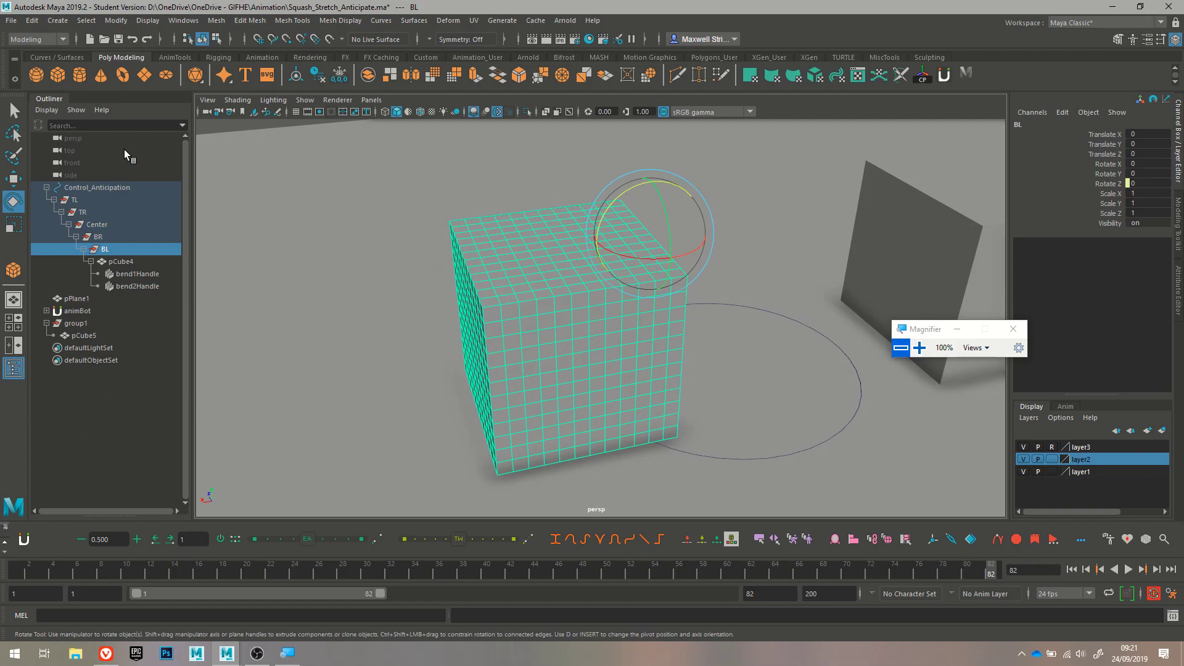
{"action": "left_click", "coordinate": [89, 187]}
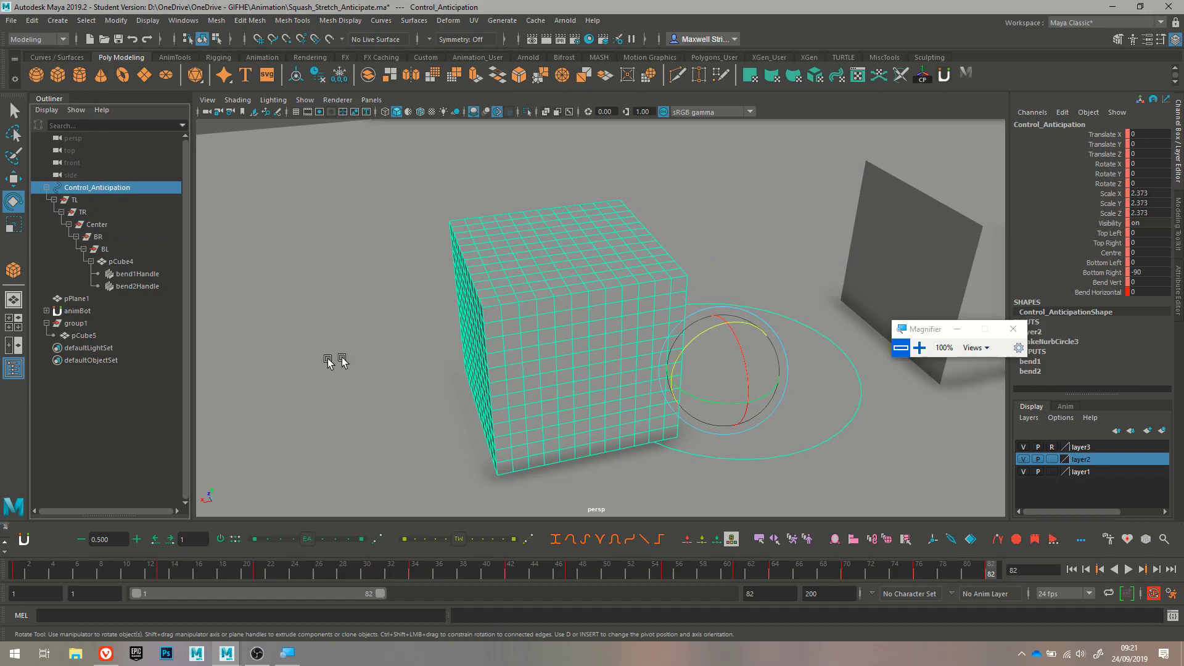
Return the timeline to frame 1, and move pCube5 along X to about -6.72, away from the animated cube
{"action": "left_click", "coordinate": [228, 568]}
{"action": "left_click_drag", "start_coordinate": [226, 566], "coordinate": [5, 567]}
{"action": "middle_click_drag", "start_coordinate": [762, 259], "coordinate": [585, 296], "text": "alt"}
{"action": "left_click_drag", "start_coordinate": [725, 262], "coordinate": [682, 346], "text": "alt"}
{"action": "left_click", "coordinate": [664, 355]}
{"action": "key", "text": "w"}
{"action": "left_click_drag", "start_coordinate": [552, 331], "coordinate": [637, 309]}
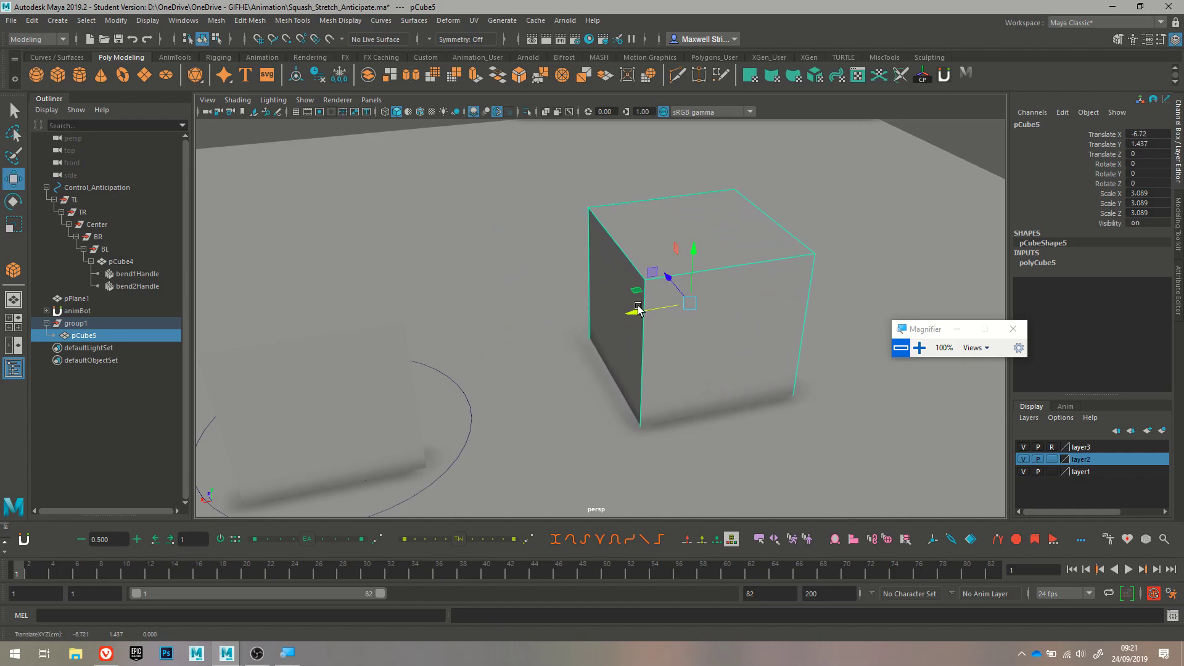
{"action": "left_click_drag", "start_coordinate": [705, 344], "coordinate": [661, 366], "text": "alt"}
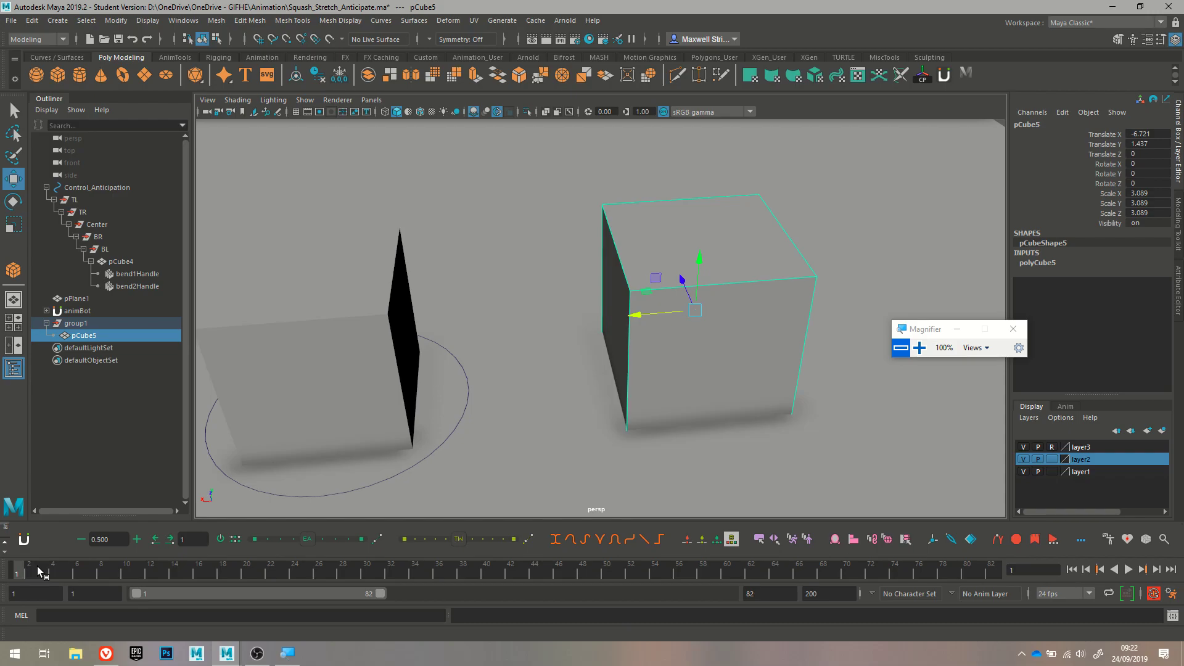
{"action": "left_click_drag", "start_coordinate": [511, 488], "coordinate": [652, 439], "text": "alt"}
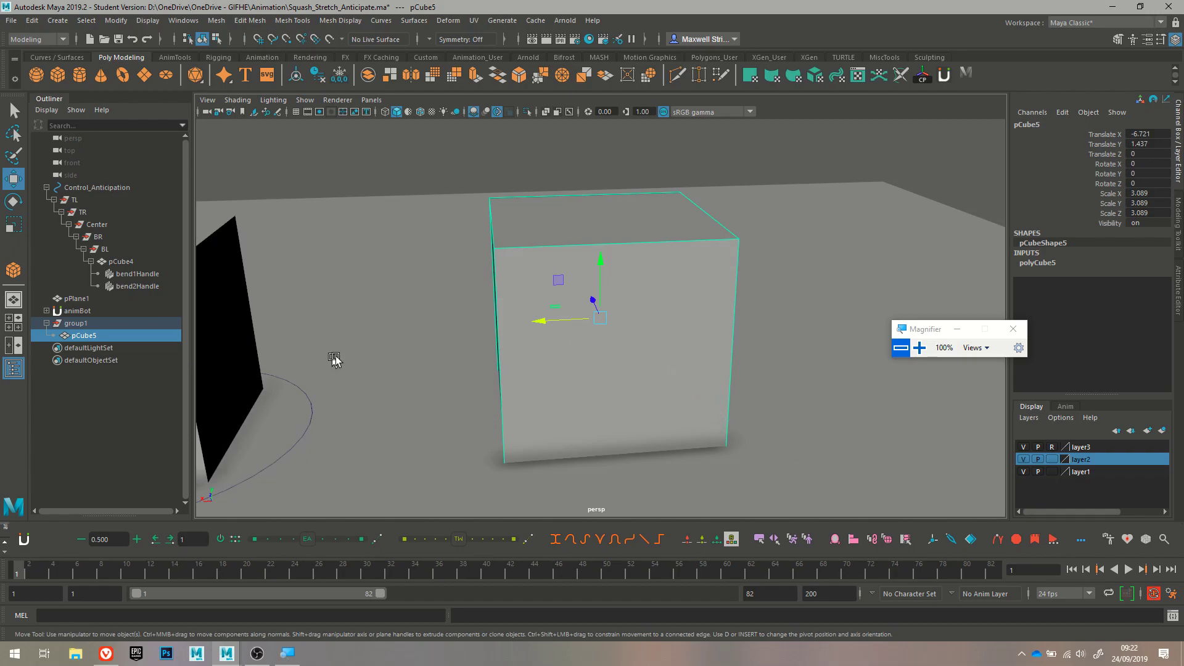
Take pCube5 out of group1, delete the empty group, and select the cube
{"action": "left_click", "coordinate": [88, 336]}
{"action": "left_click_drag", "start_coordinate": [605, 349], "coordinate": [542, 339], "text": "alt"}
{"action": "left_click", "coordinate": [92, 324]}
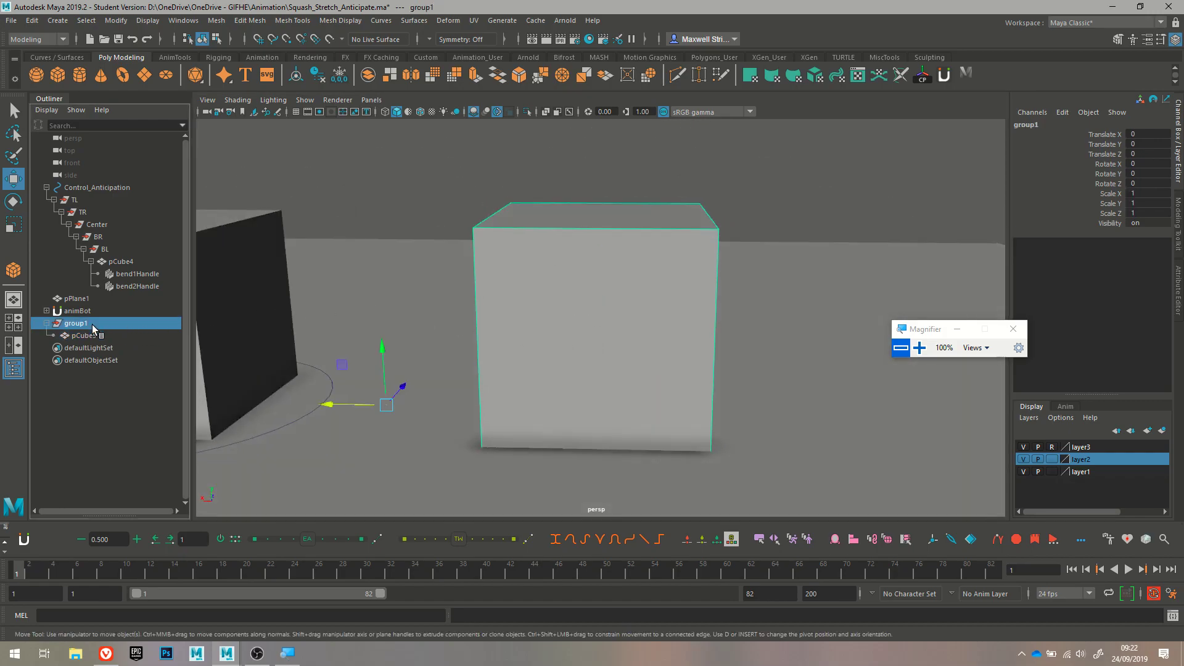
{"action": "left_click", "coordinate": [88, 335]}
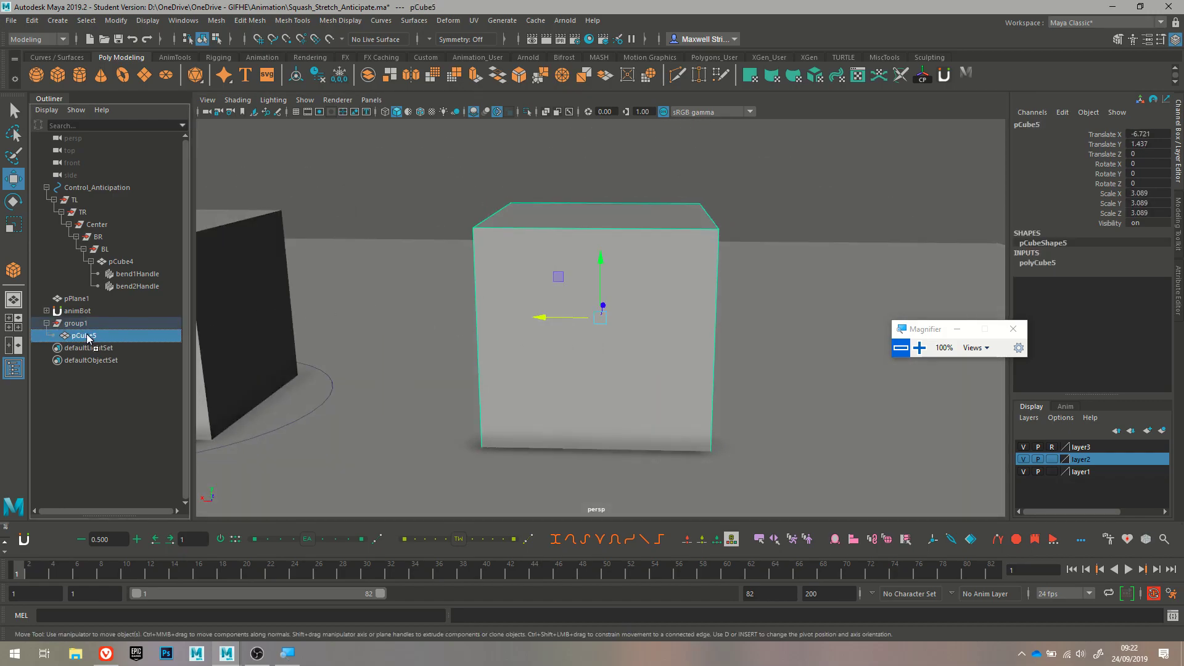
{"action": "middle_click_drag", "start_coordinate": [82, 323], "coordinate": [101, 330]}
{"action": "left_click", "coordinate": [85, 333]}
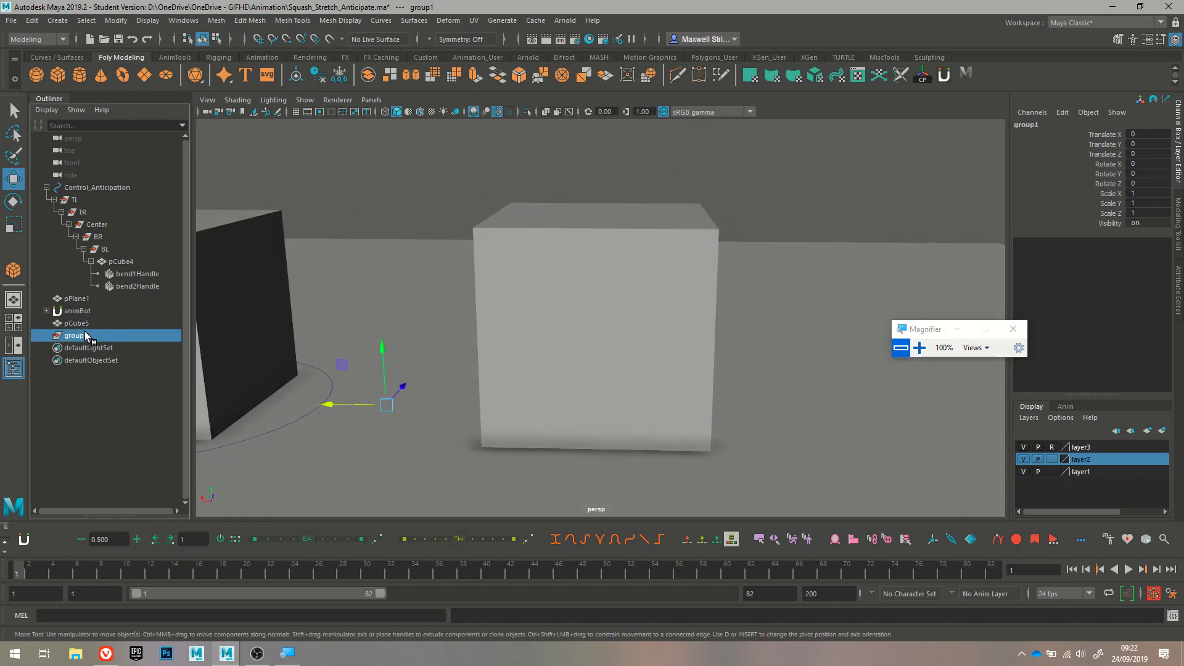
{"action": "left_click", "coordinate": [224, 373]}
{"action": "left_click", "coordinate": [590, 308]}
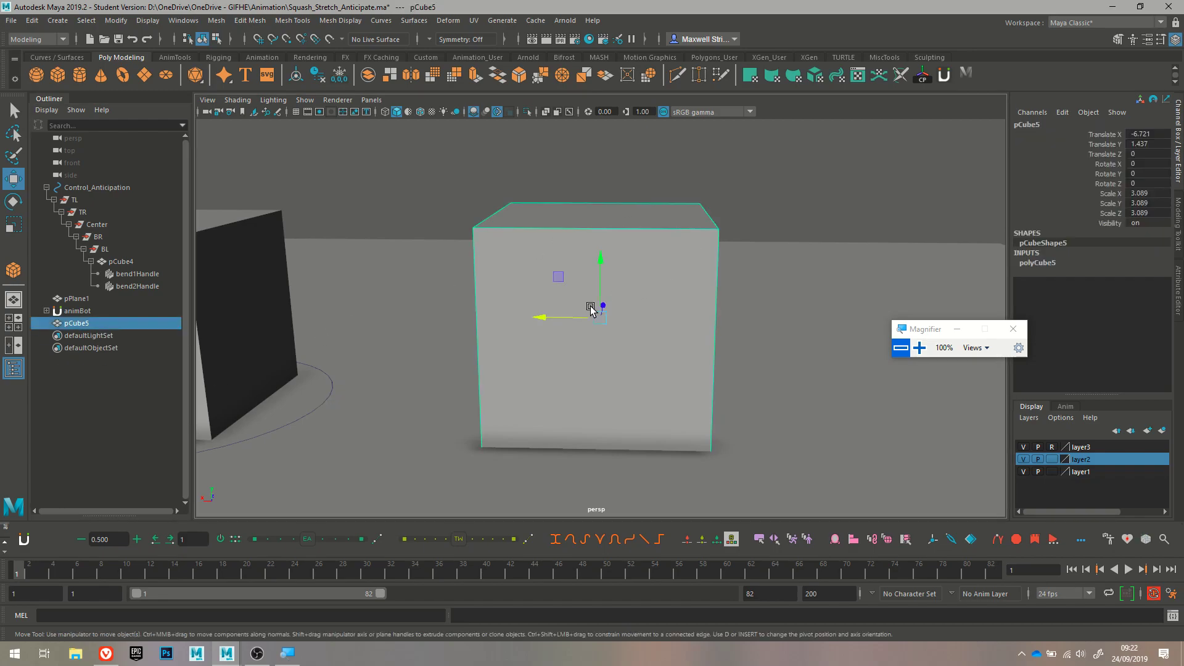
Check where pCube5 meets the floor from below, and raise it to Translate Y 1.538
{"action": "left_click_drag", "start_coordinate": [546, 399], "coordinate": [456, 399], "text": "alt"}
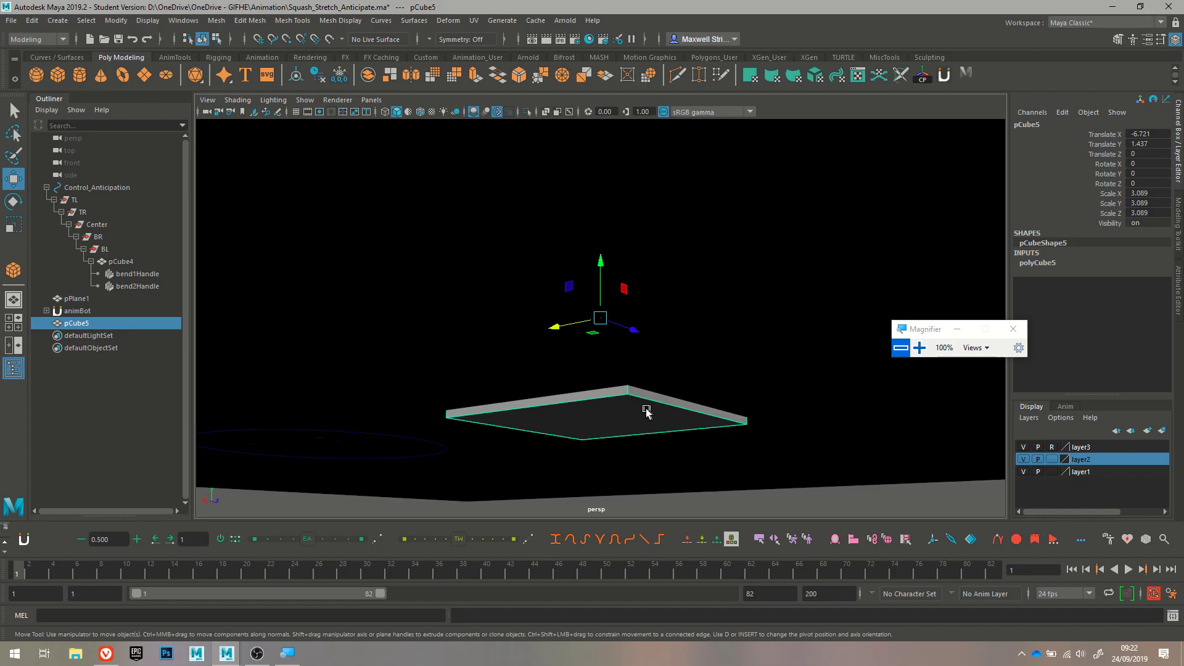
{"action": "left_click_drag", "start_coordinate": [624, 406], "coordinate": [676, 386], "text": "alt"}
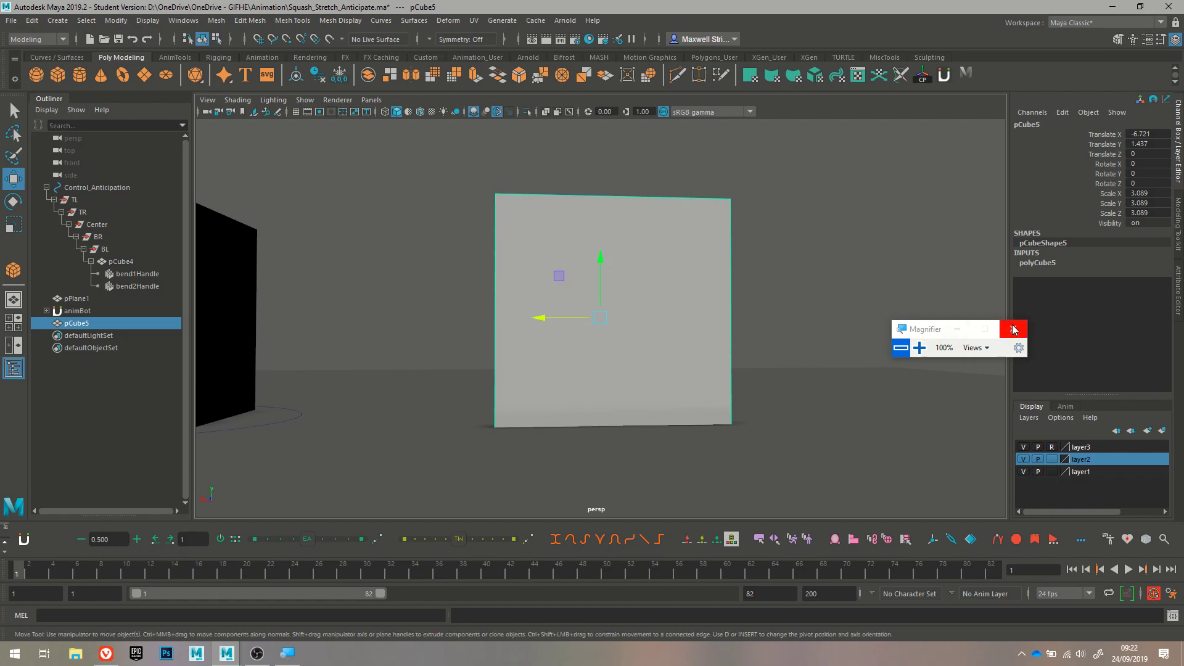
{"action": "left_click", "coordinate": [601, 260]}
{"action": "left_click_drag", "start_coordinate": [602, 260], "coordinate": [595, 251]}
{"action": "left_click_drag", "start_coordinate": [595, 253], "coordinate": [560, 372]}
Try rotating pCube5 about its centre, undo the rotation, and return to the Move tool
{"action": "key", "text": "e"}
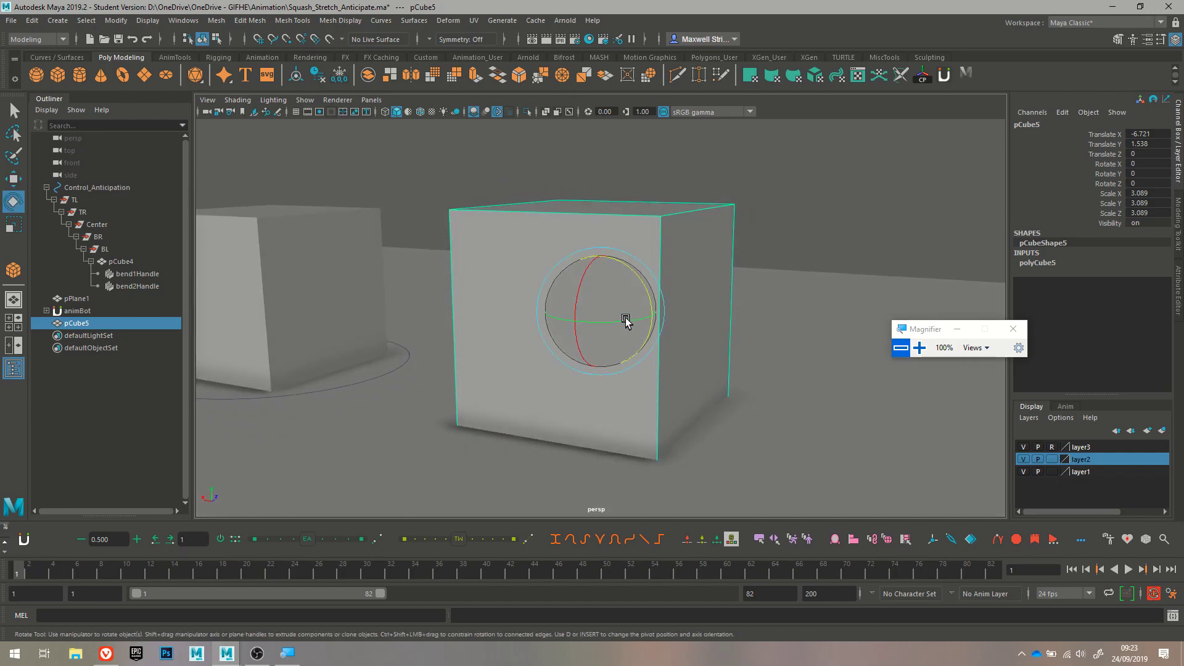
{"action": "mouse_move", "coordinate": [650, 286]}
{"action": "left_mouse_down"}
{"action": "mouse_move", "coordinate": [666, 295]}
{"action": "mouse_move", "coordinate": [635, 273]}
{"action": "left_mouse_up"}
{"action": "key", "text": "ctrl+z"}
{"action": "left_click_drag", "start_coordinate": [623, 401], "coordinate": [653, 439], "text": "alt"}
{"action": "key", "text": "w"}
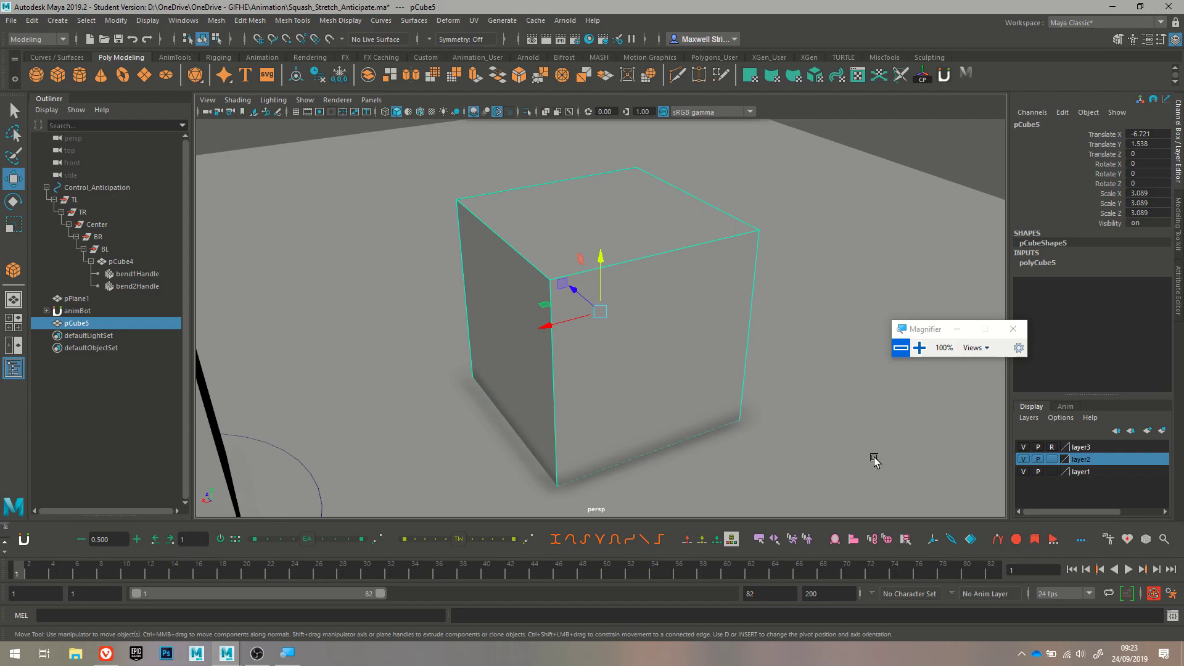
Magnify the screen to 200%, and freeze the transformations of pCube5
{"action": "left_click", "coordinate": [919, 348]}
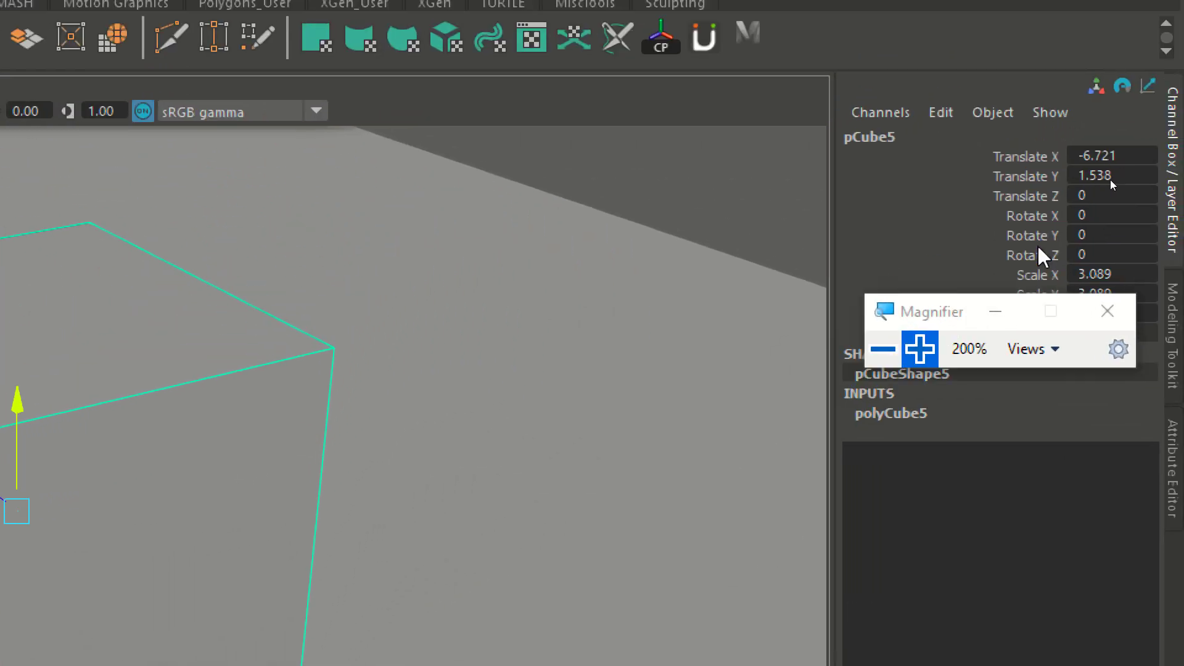
{"action": "left_click_drag", "start_coordinate": [967, 312], "coordinate": [969, 432]}
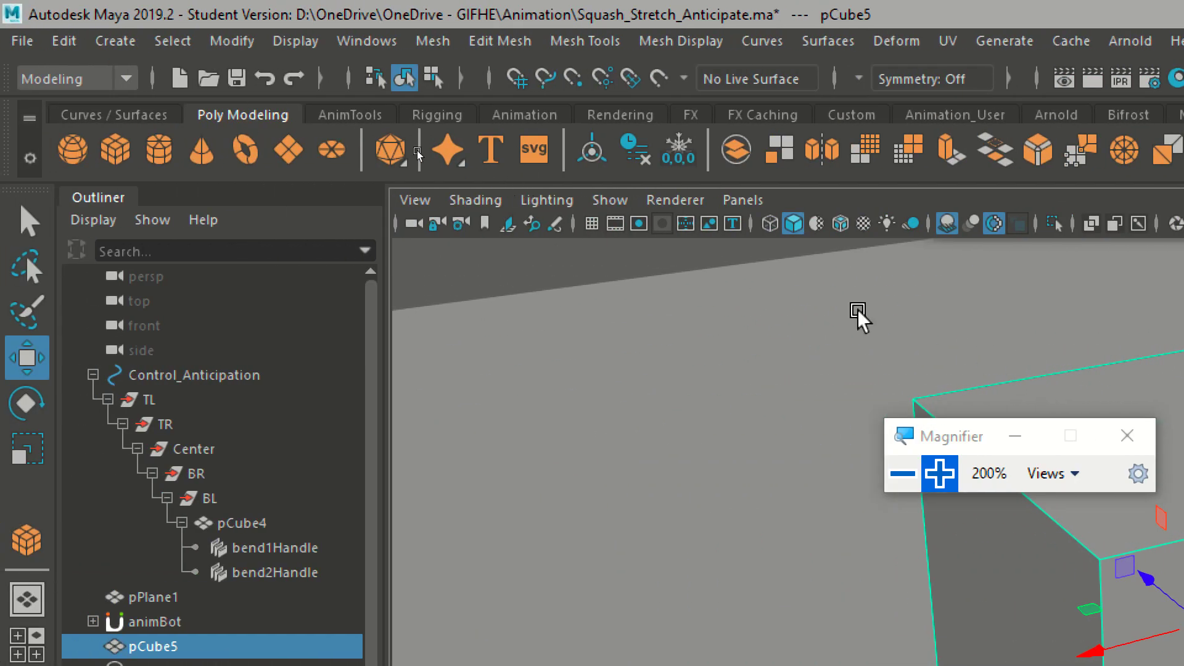
{"action": "left_click", "coordinate": [232, 41]}
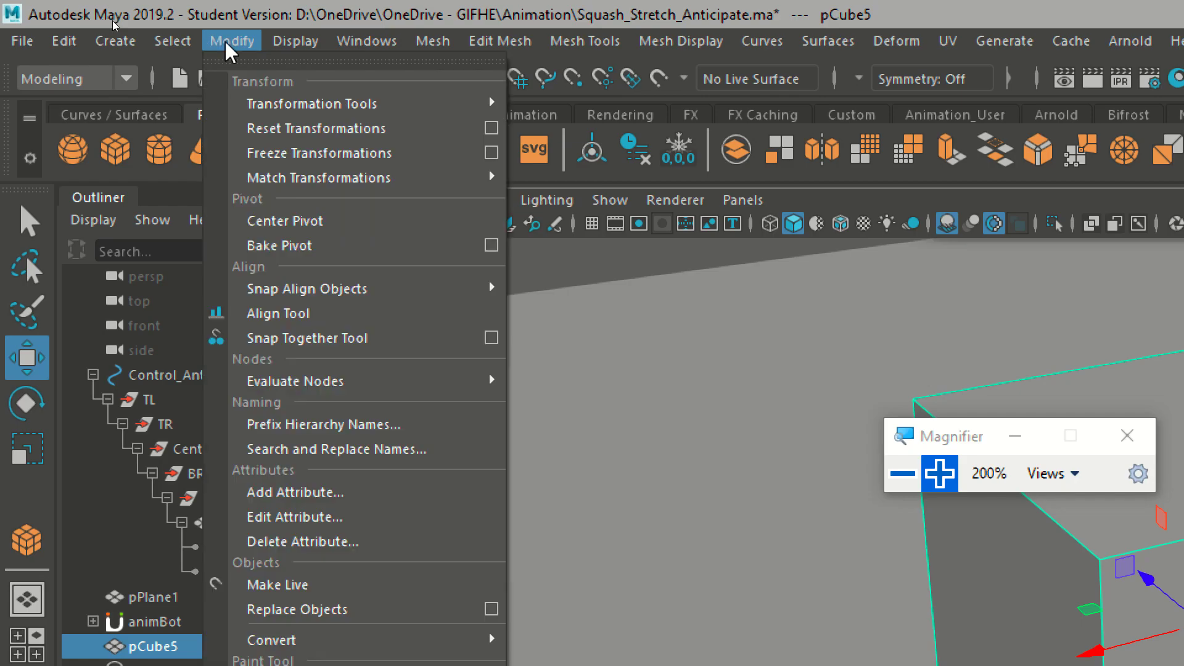
{"action": "left_click", "coordinate": [270, 153]}
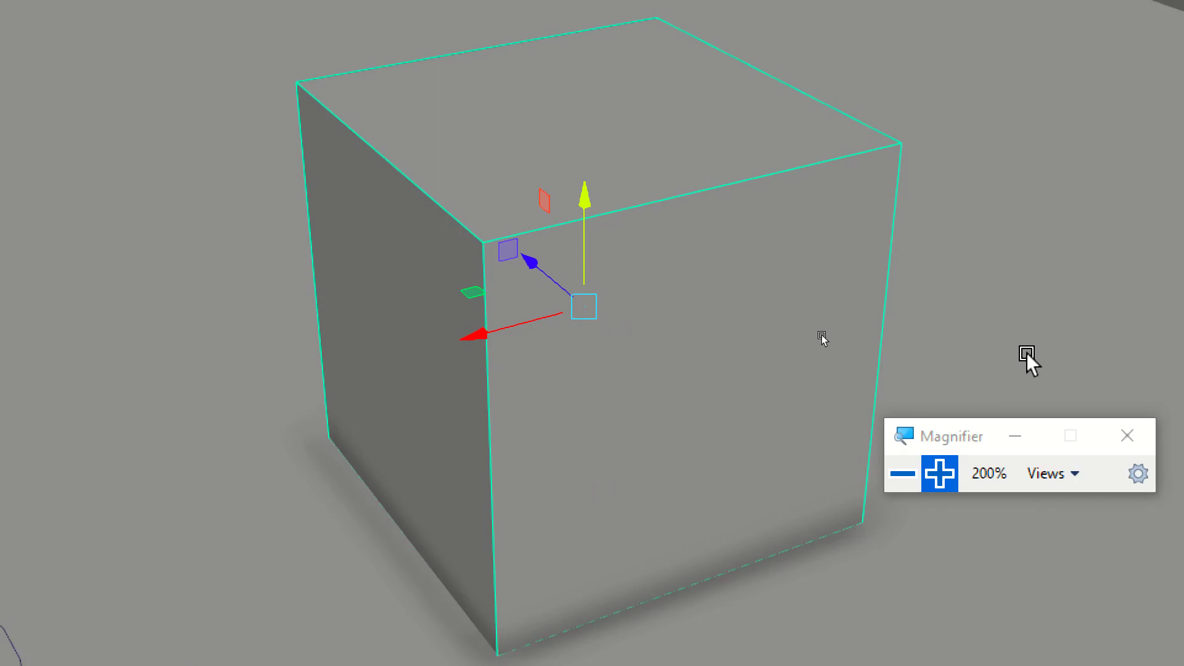
Switch pCube5 to face selection and back to object mode, and undo the latest actions
{"action": "right_click_drag", "start_coordinate": [693, 128], "coordinate": [612, 223]}
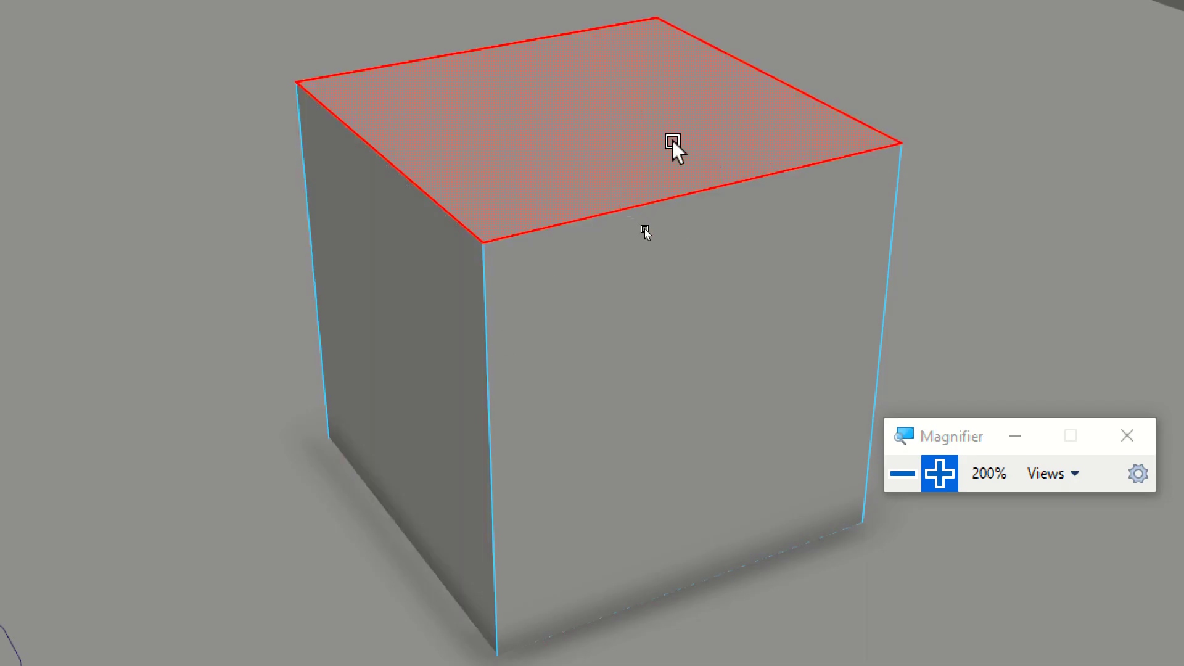
{"action": "right_click_drag", "start_coordinate": [593, 158], "coordinate": [681, 107]}
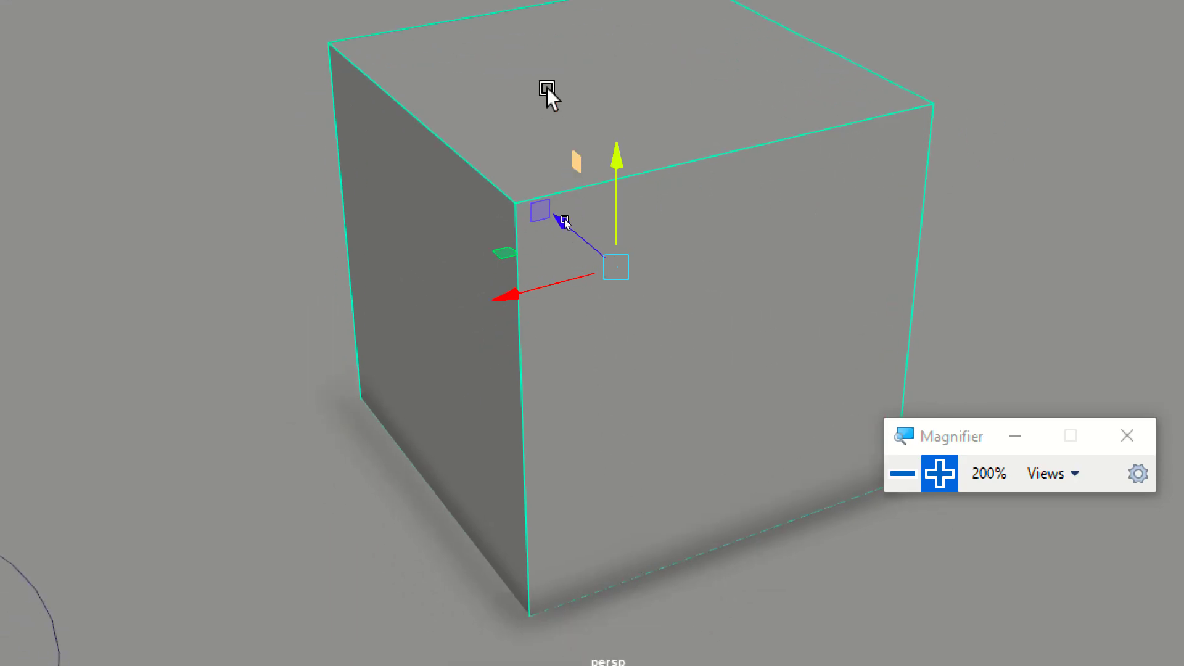
{"action": "left_click", "coordinate": [1030, 205]}
{"action": "left_click", "coordinate": [873, 305]}
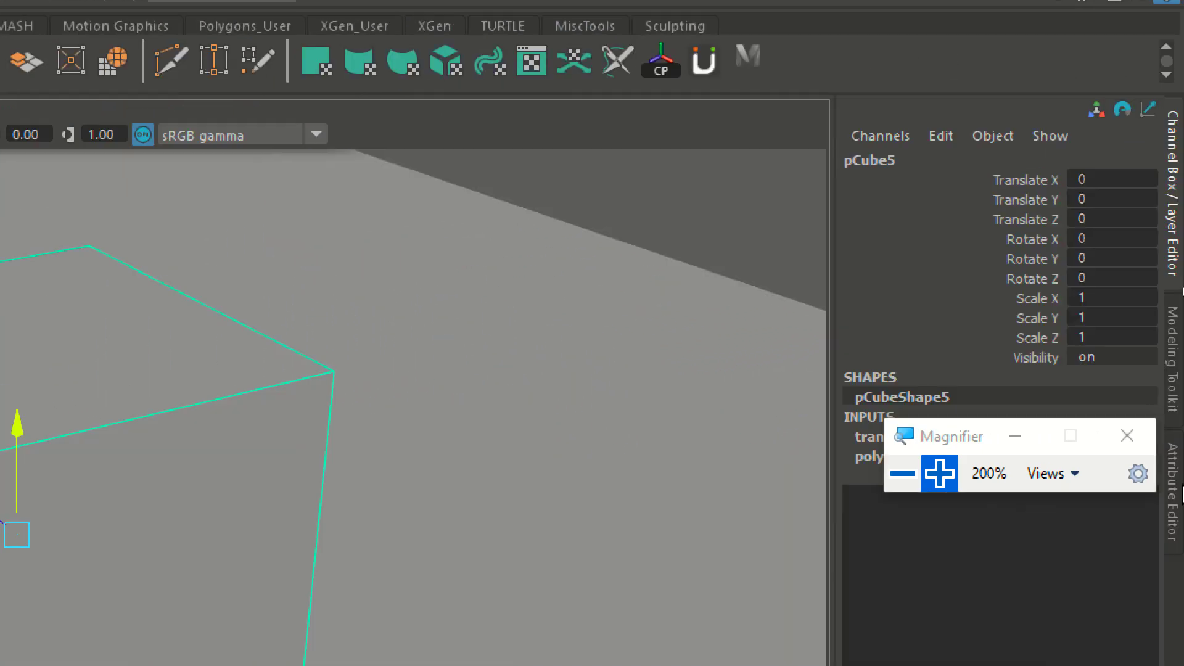
{"action": "key", "text": "ctrl+z"}
{"action": "key", "text": "ctrl+z"}
{"action": "key", "text": "ctrl+z"}
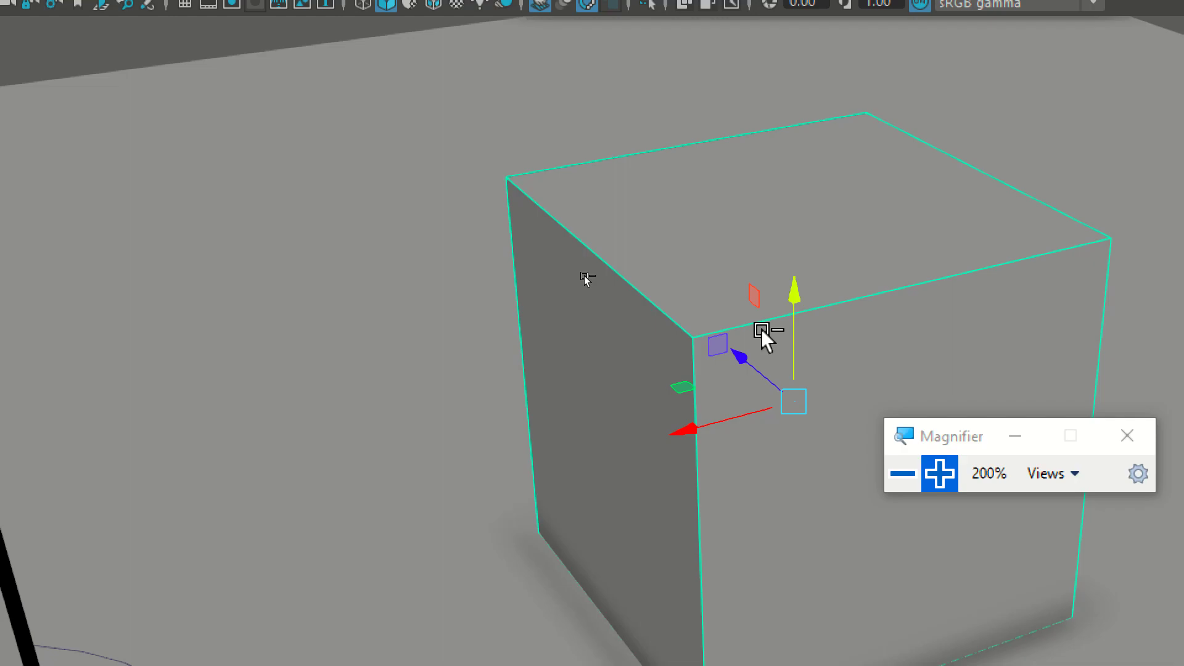
Group pCube5 five times into nested groups, and expand the hierarchy down to the cube
{"action": "key", "text": "q"}
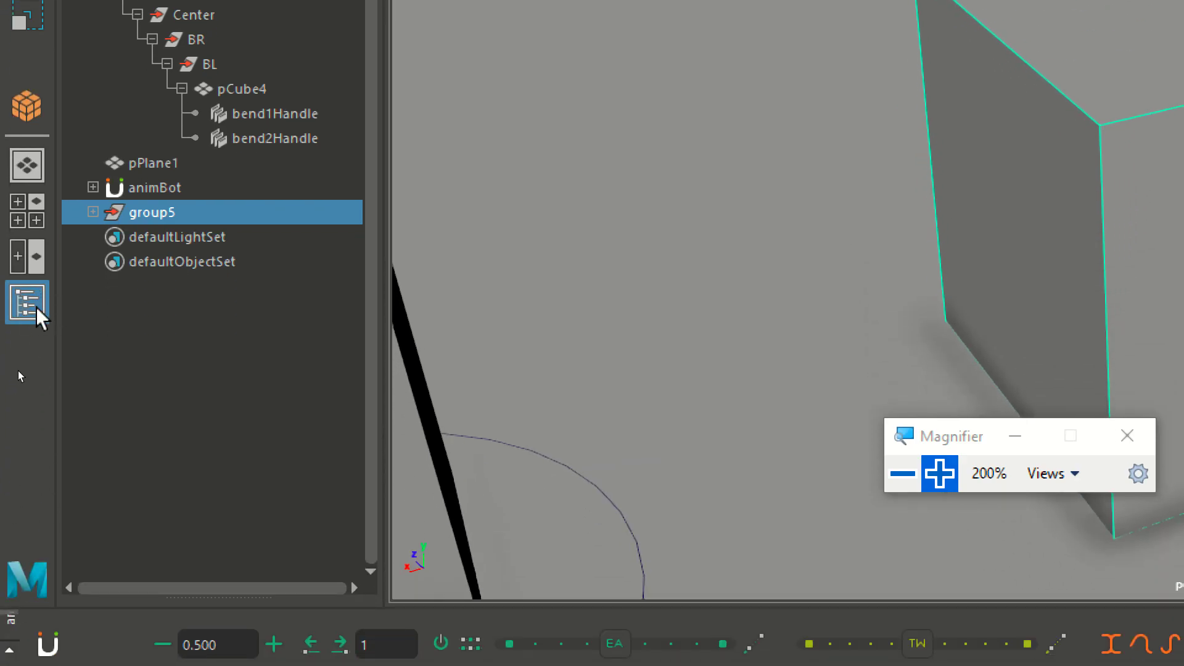
{"action": "left_click", "coordinate": [36, 311]}
{"action": "left_click", "coordinate": [35, 311]}
{"action": "left_click", "coordinate": [36, 312]}
{"action": "left_click", "coordinate": [36, 311]}
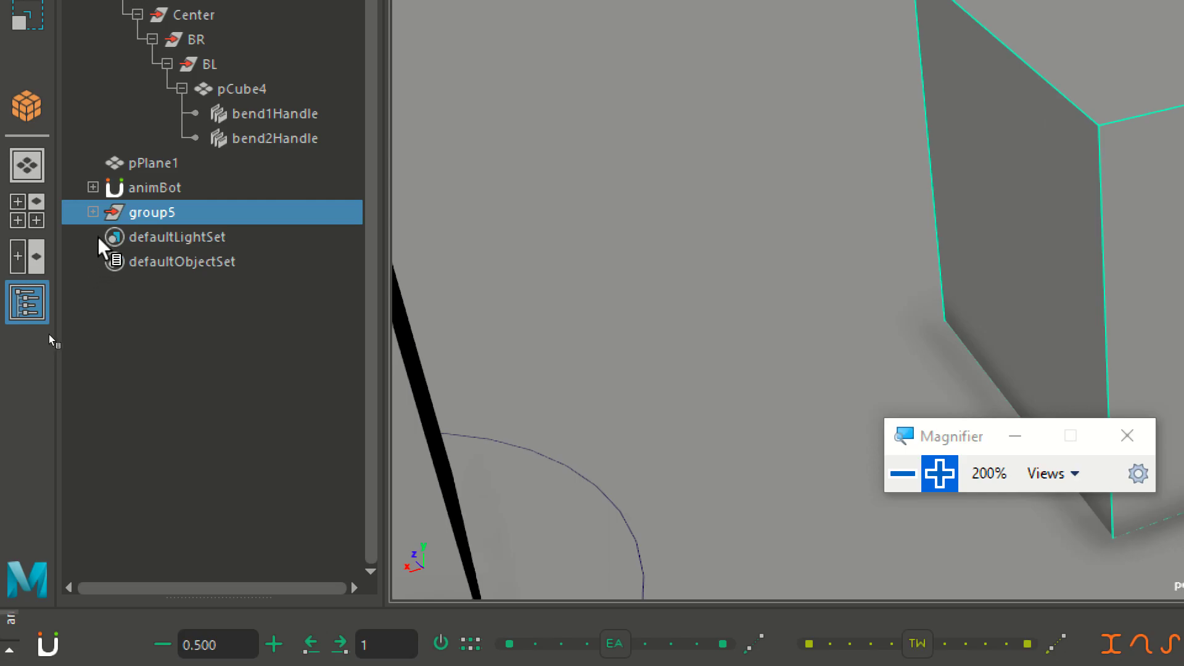
{"action": "left_click", "coordinate": [93, 212]}
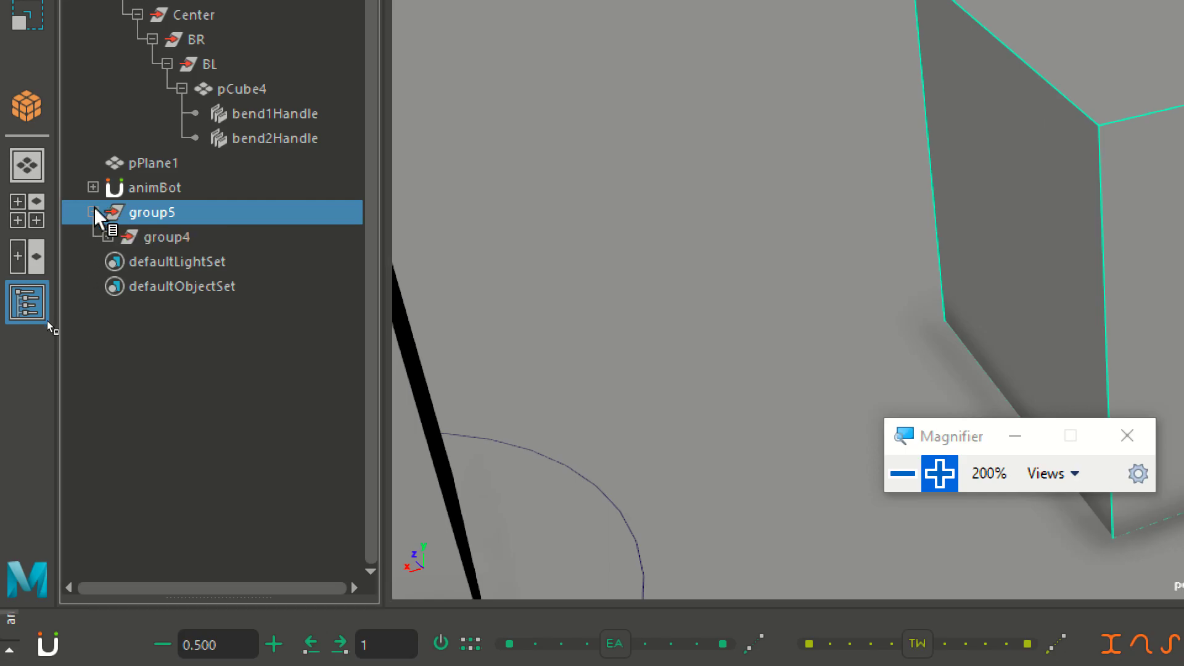
{"action": "left_click", "coordinate": [108, 237]}
{"action": "left_click", "coordinate": [122, 262]}
{"action": "left_click", "coordinate": [137, 286]}
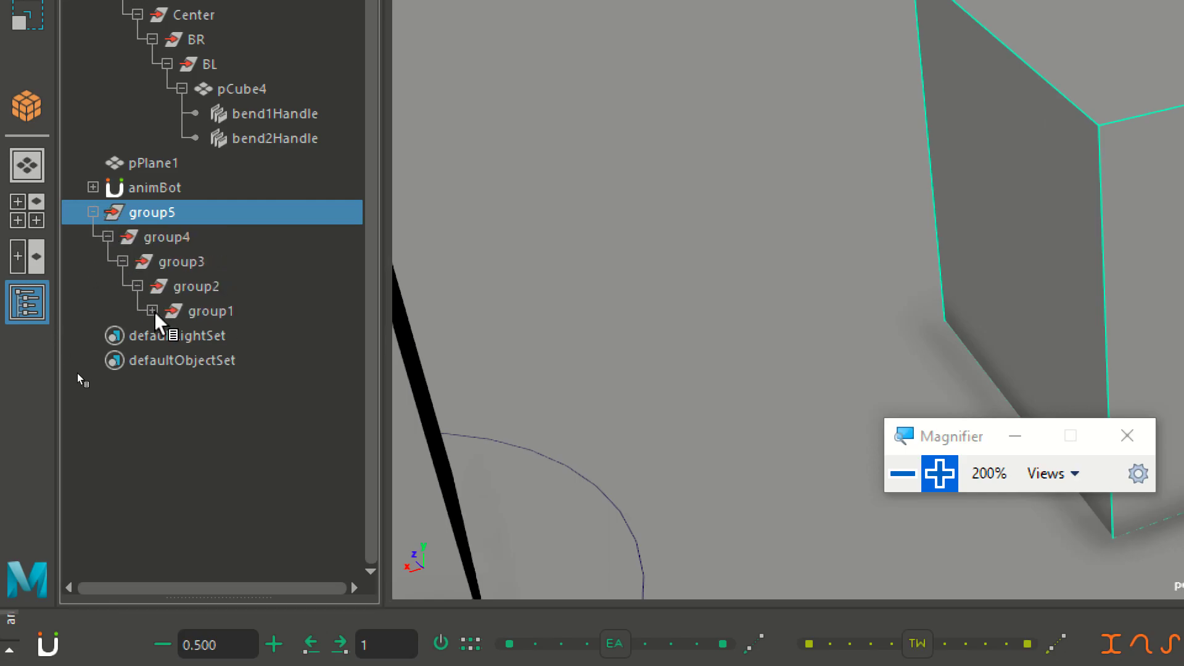
{"action": "left_click", "coordinate": [152, 311]}
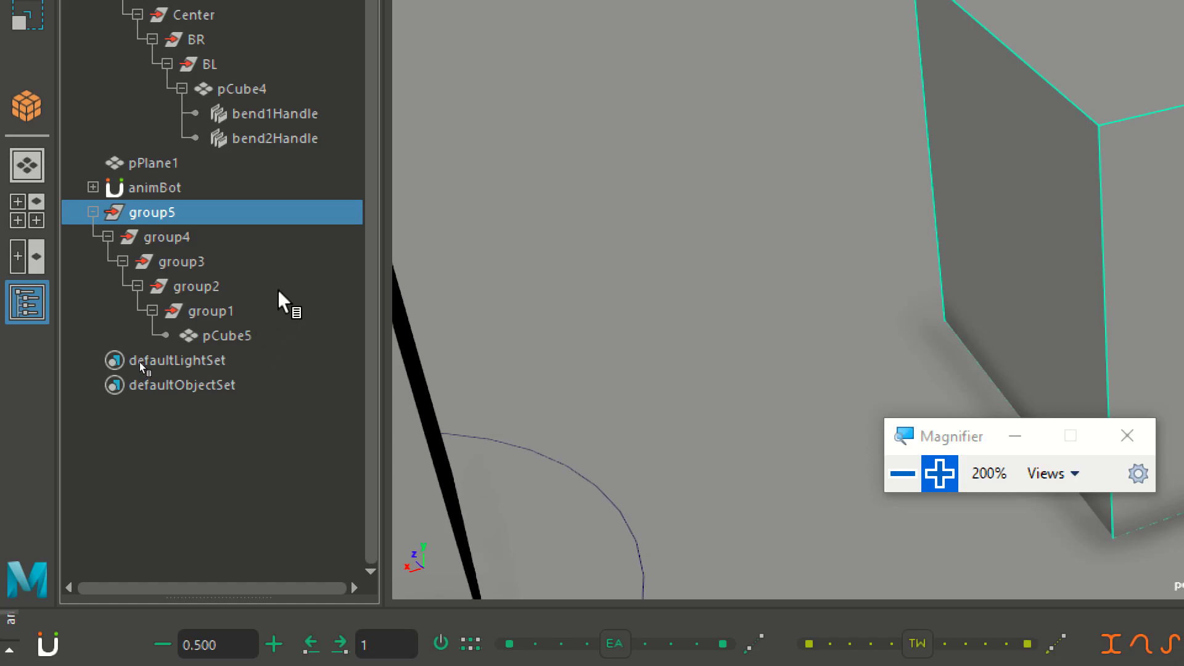
Undo the five groupings so pCube5 stands alone in the scene
{"action": "key", "text": "ctrl+z"}
{"action": "key", "text": "ctrl+z"}
{"action": "key", "text": "ctrl+z"}
{"action": "key", "text": "ctrl+z"}
{"action": "key", "text": "ctrl+z"}
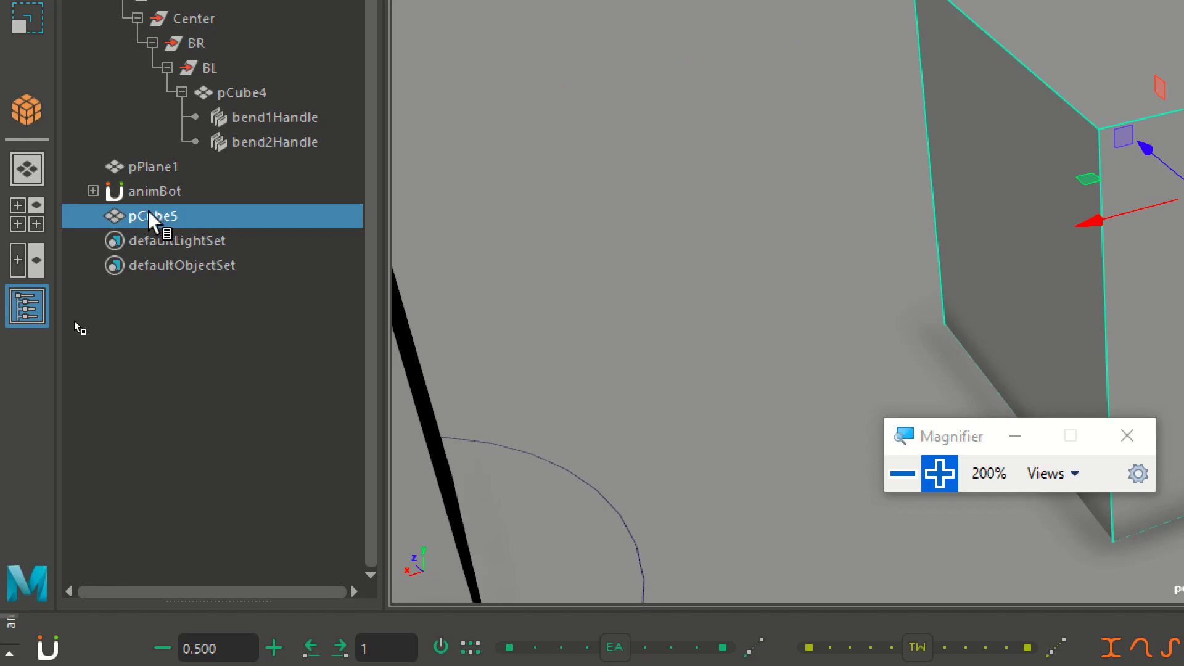
Nest pCube5 inside five groups again, and magnify the screen to 300%
{"action": "key", "text": "ctrl+g"}
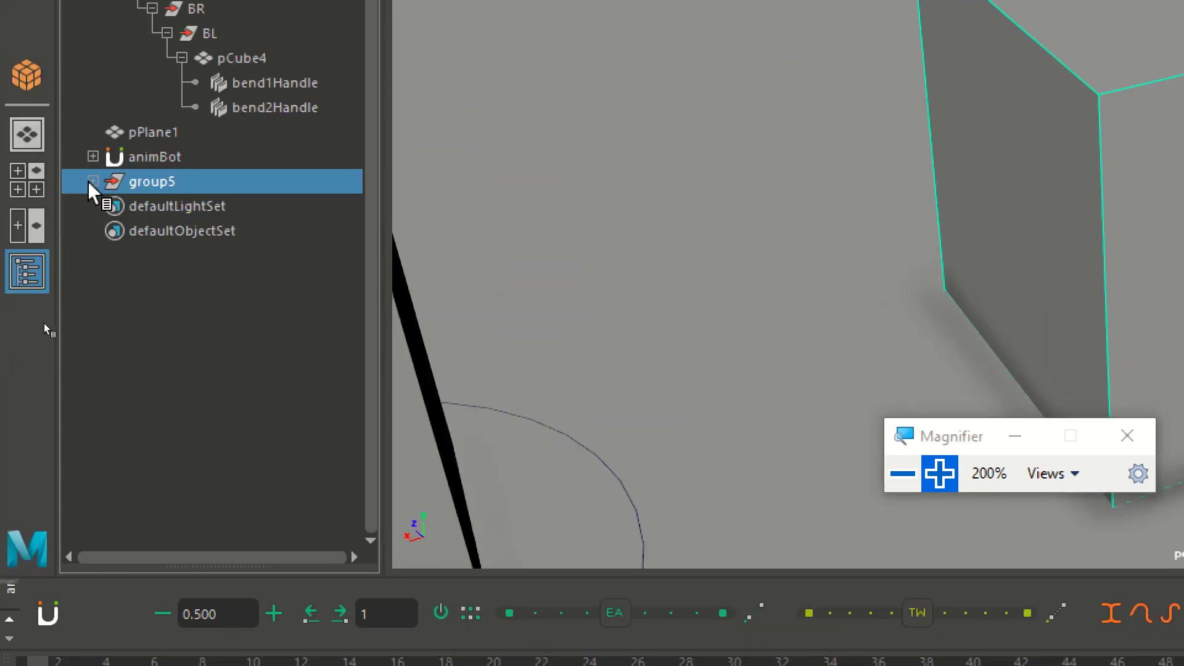
{"action": "left_click", "coordinate": [938, 473]}
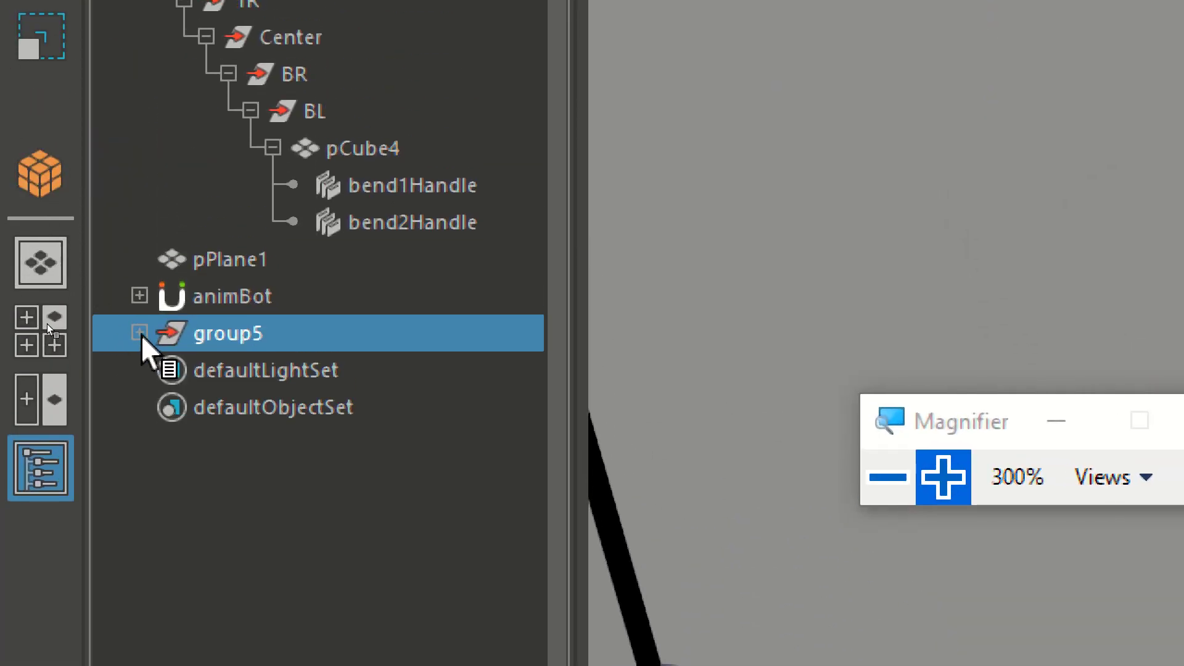
{"action": "left_click", "coordinate": [36, 464]}
{"action": "left_click", "coordinate": [36, 463]}
{"action": "left_click", "coordinate": [37, 464]}
{"action": "left_click", "coordinate": [43, 464]}
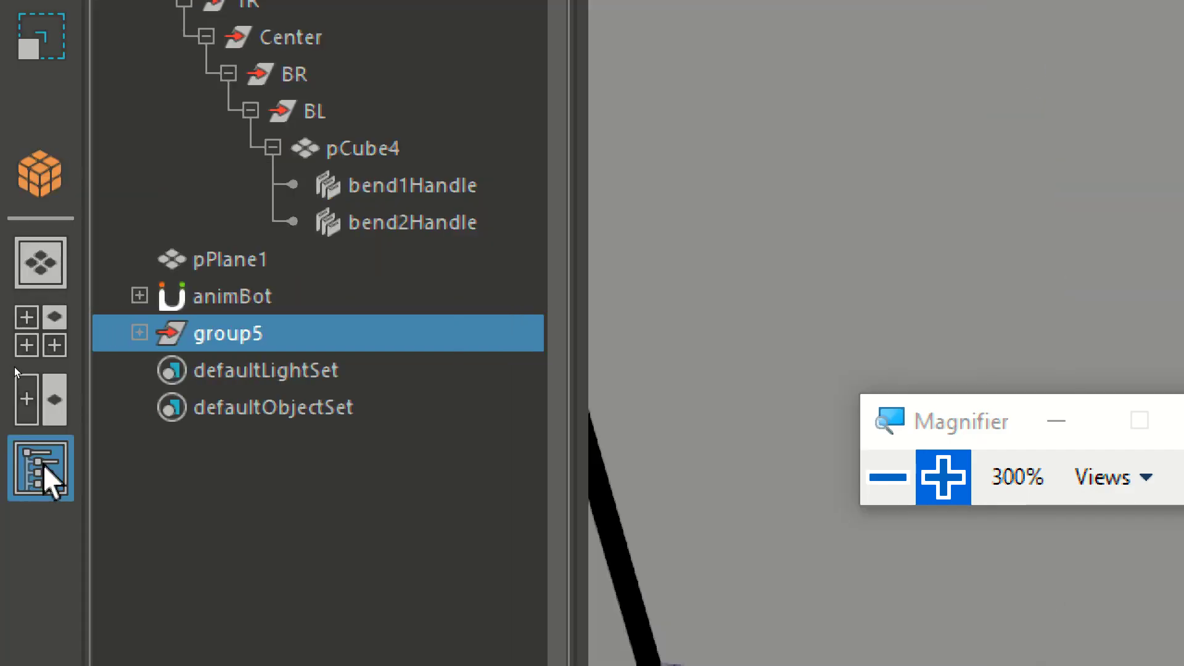
Expand the nested hierarchy from group5 down to pCube5, and select group4
{"action": "left_click", "coordinate": [140, 333]}
{"action": "left_click", "coordinate": [161, 370]}
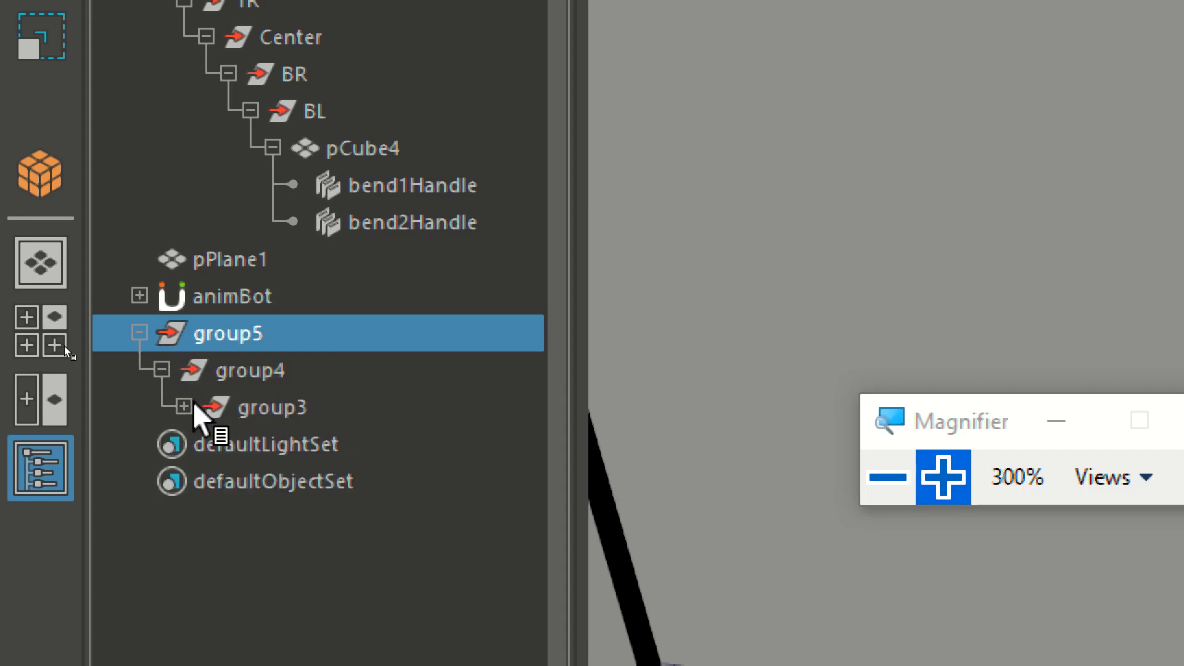
{"action": "left_click", "coordinate": [183, 407]}
{"action": "left_click", "coordinate": [206, 444]}
{"action": "left_click", "coordinate": [229, 481]}
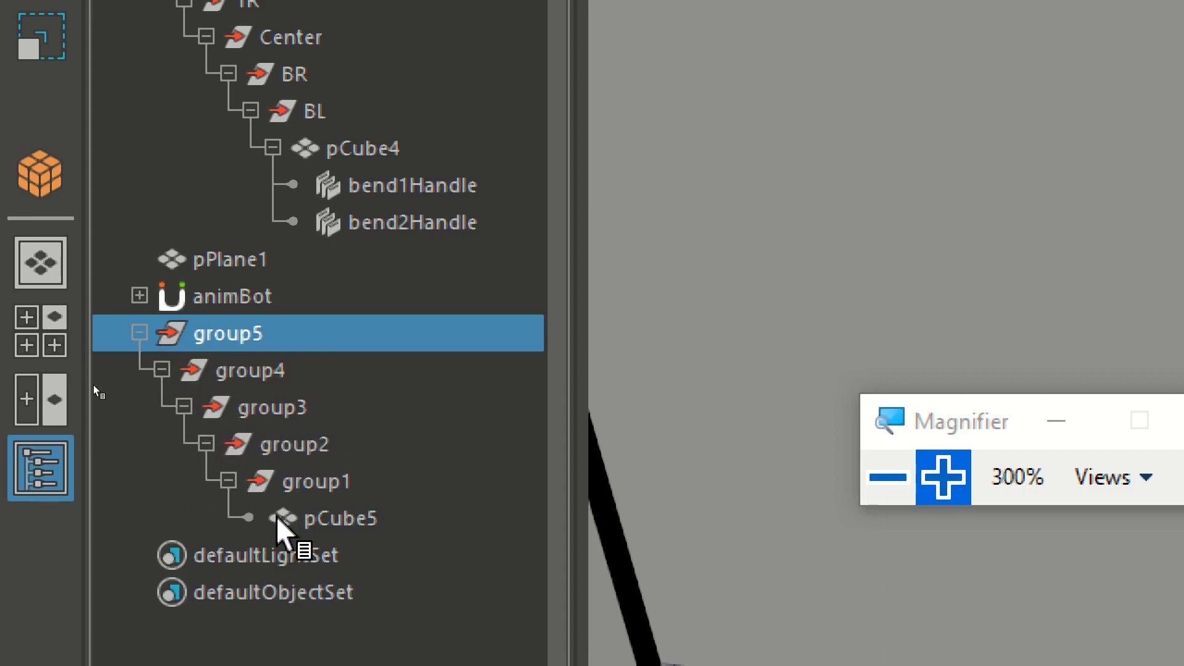
{"action": "left_click", "coordinate": [262, 373]}
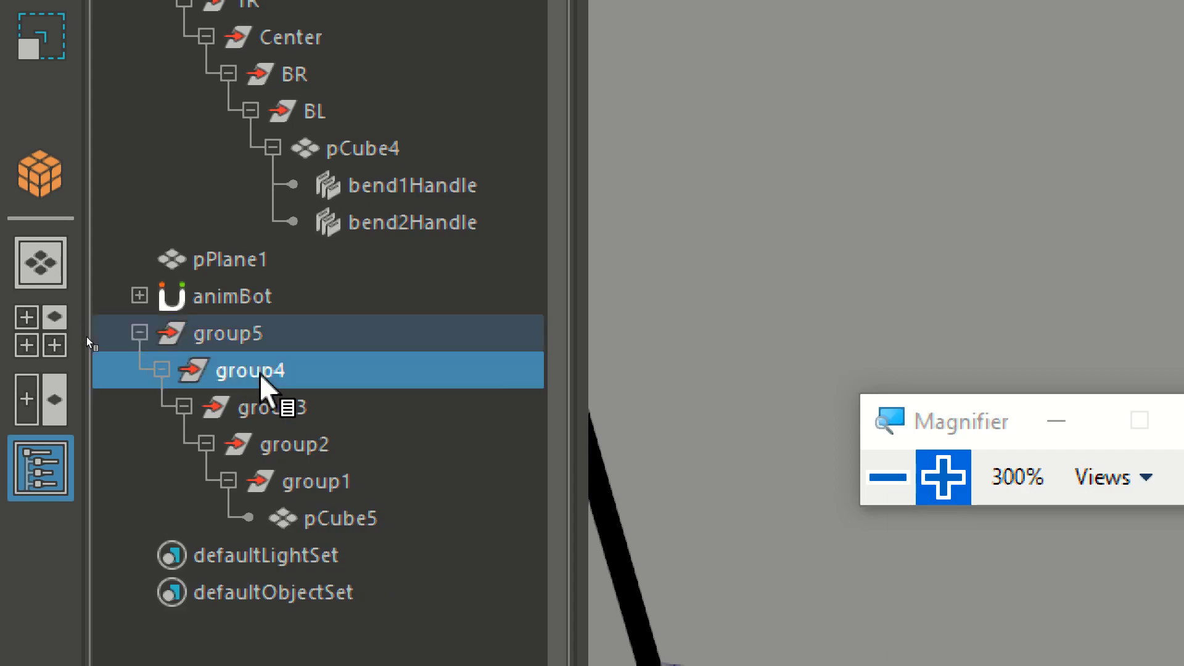
Rename group3, the middle of the five nested groups around pCube5, as Center
{"action": "left_click", "coordinate": [284, 408]}
{"action": "left_click", "coordinate": [312, 453]}
{"action": "left_click", "coordinate": [324, 488]}
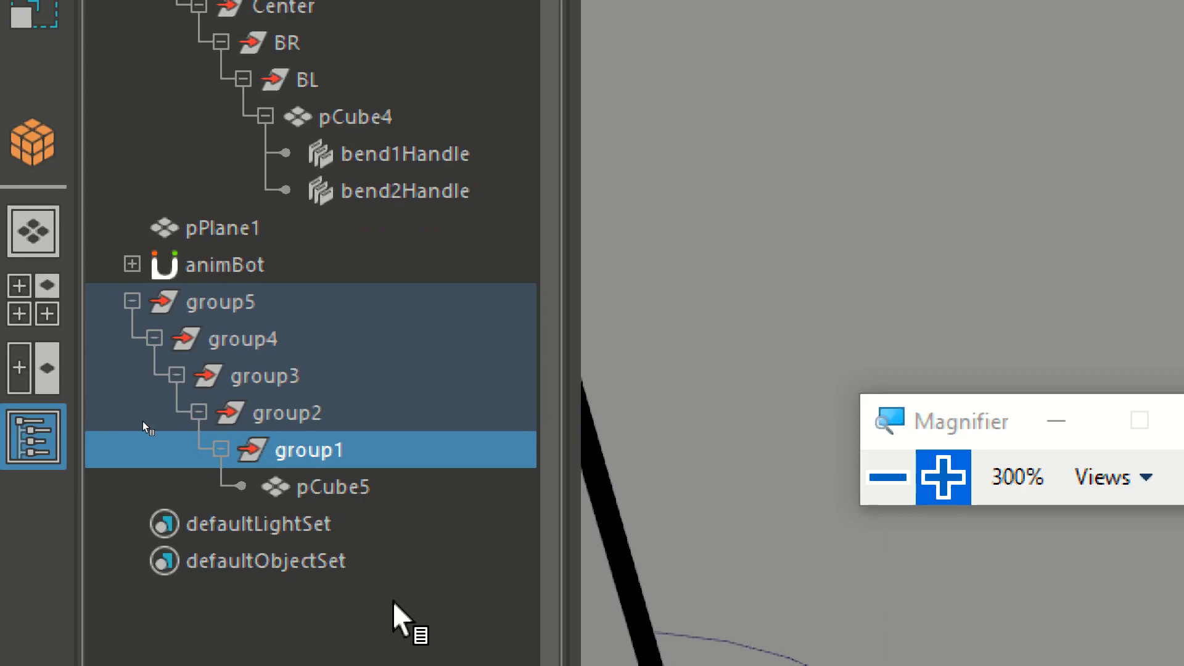
{"action": "double_click", "coordinate": [256, 383]}
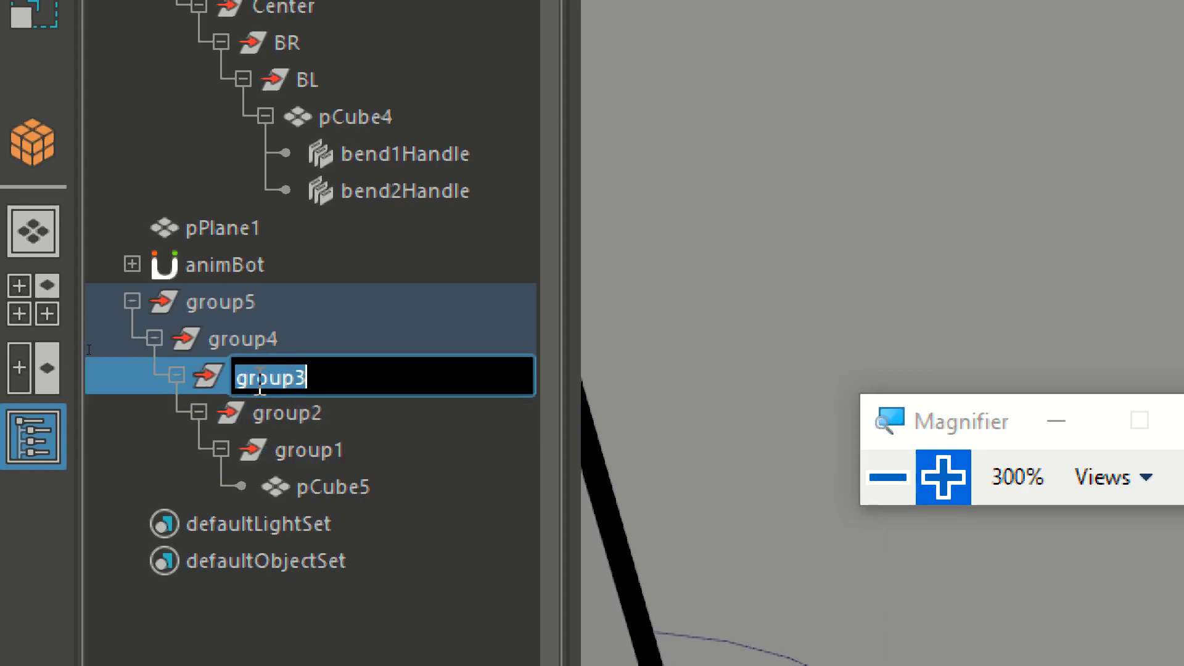
{"action": "type", "text": "Center"}
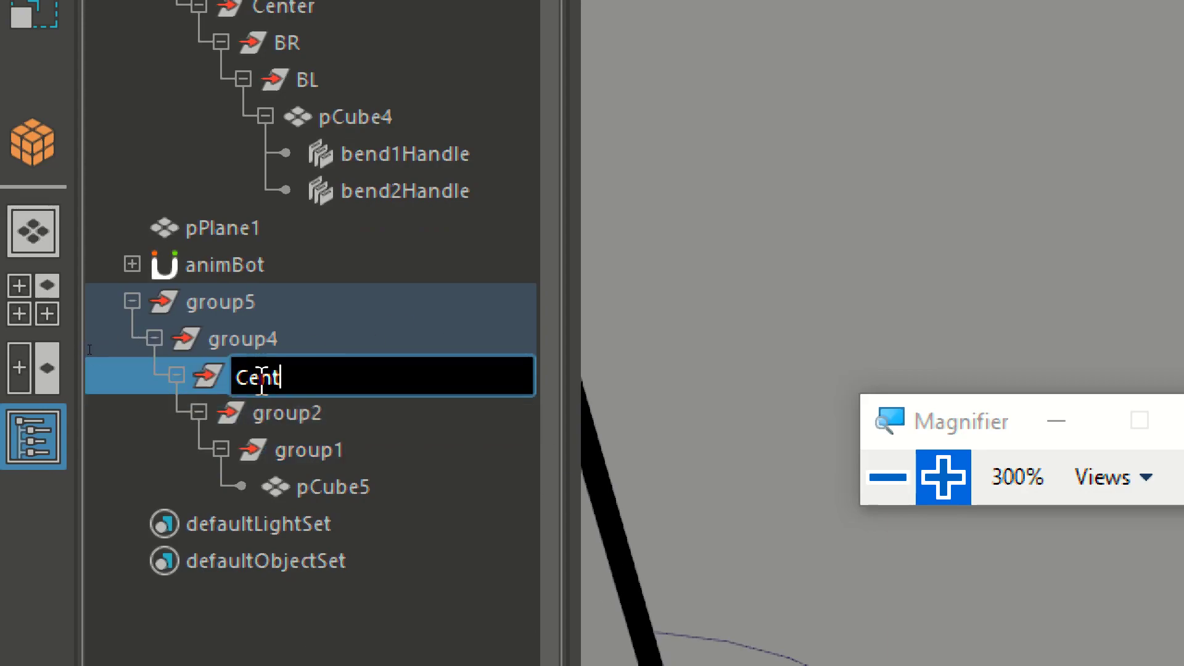
{"action": "key", "text": "Return"}
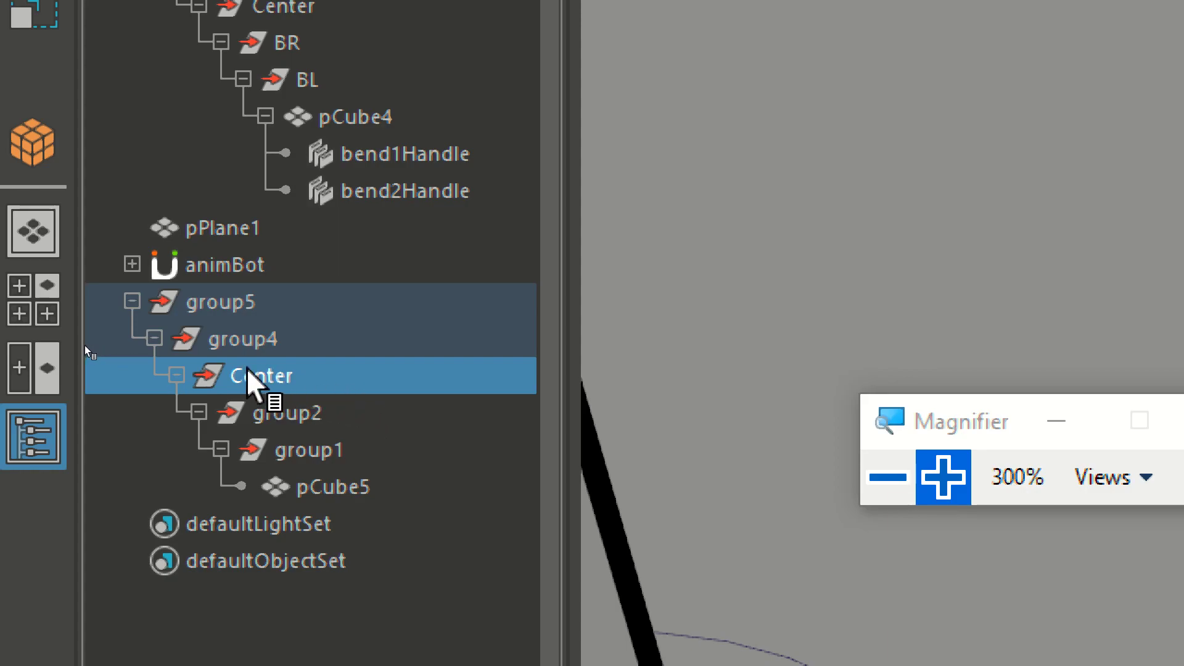
{"action": "double_click", "coordinate": [253, 378]}
{"action": "key", "text": "Return"}
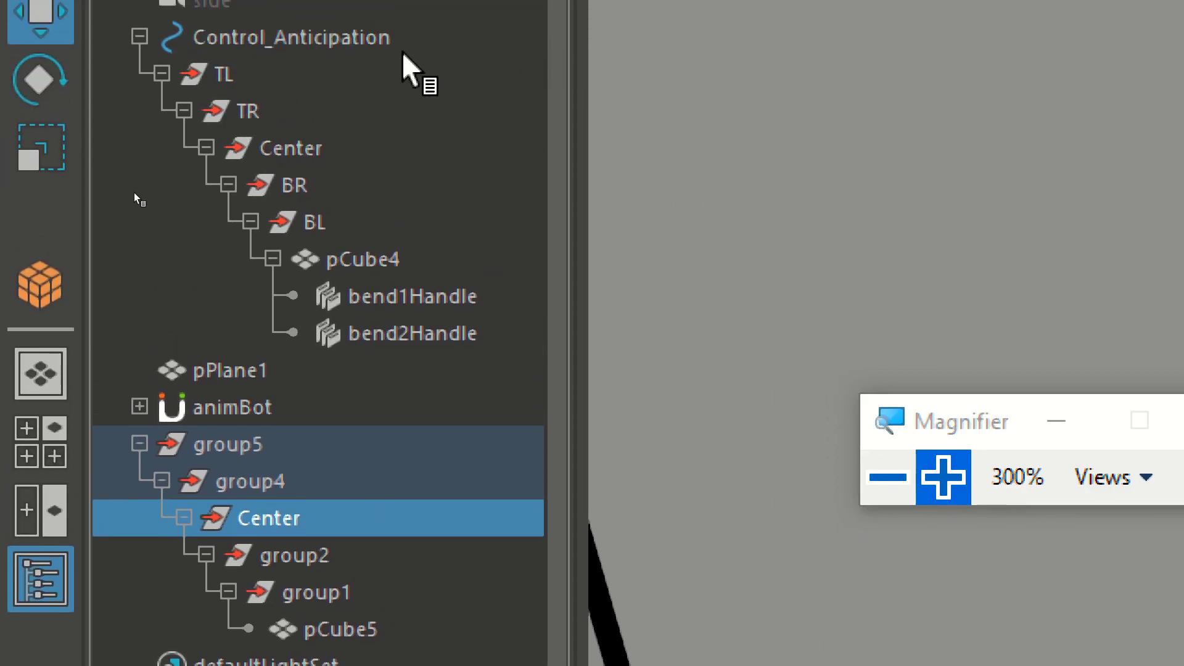
Check the TL and TR groups under Control_Anticipation, and rename group1 as BottomLeft and group2 as BottomRight
{"action": "left_click", "coordinate": [222, 112]}
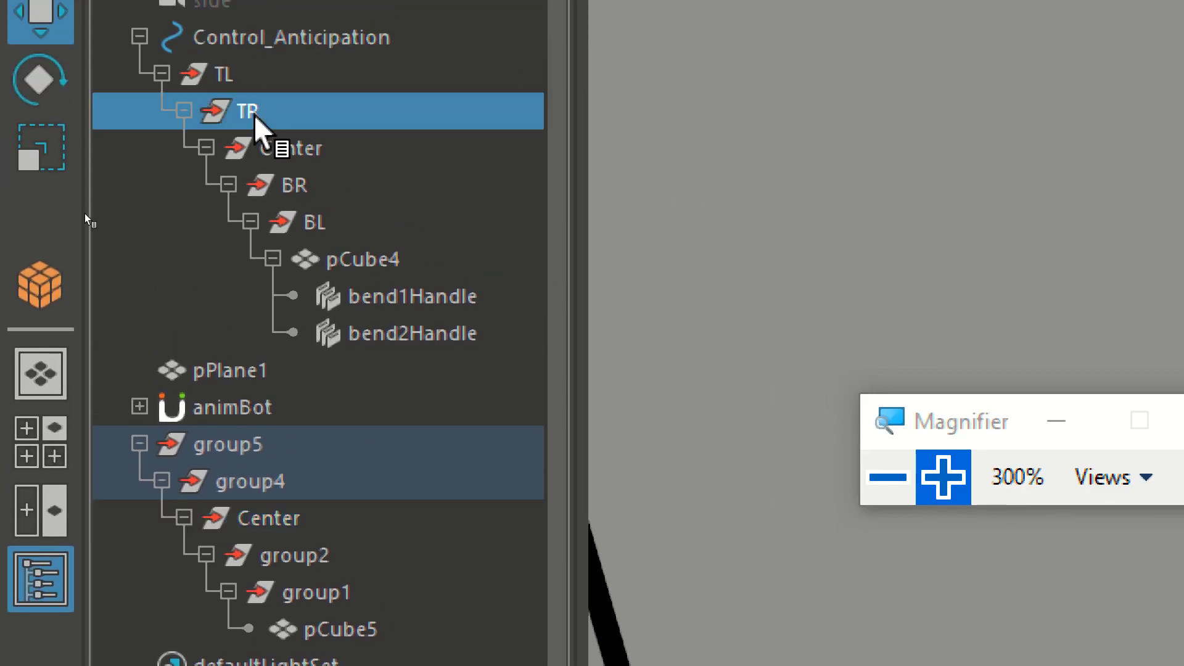
{"action": "left_click", "coordinate": [233, 74]}
{"action": "left_click", "coordinate": [268, 111]}
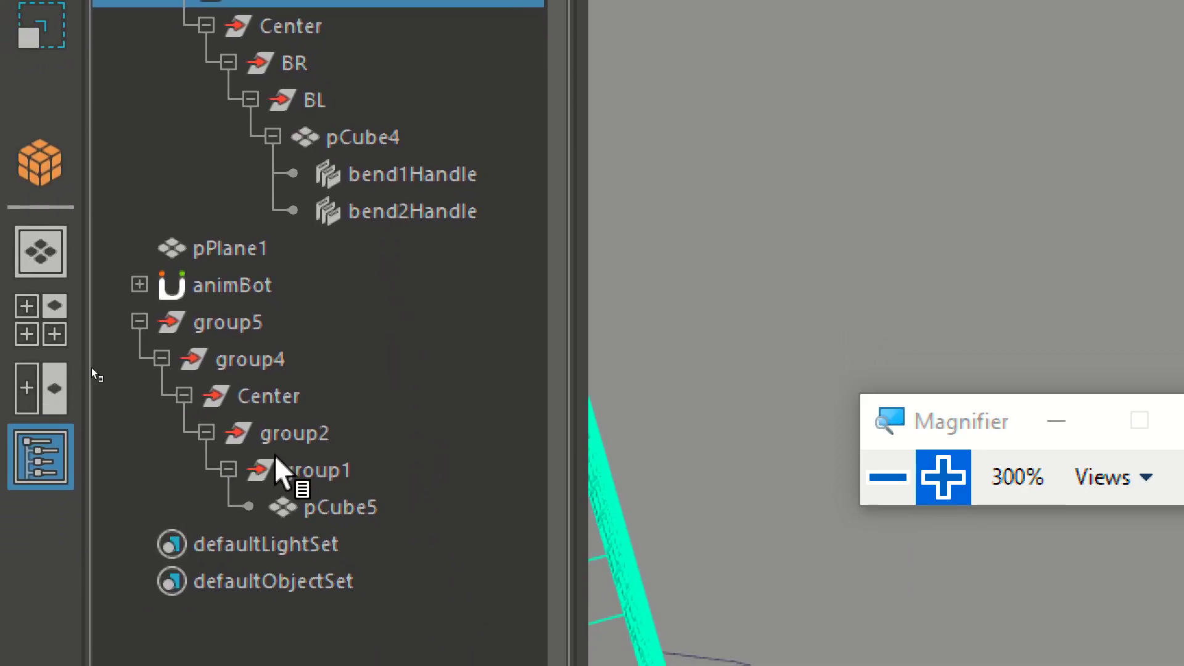
{"action": "double_click", "coordinate": [272, 478]}
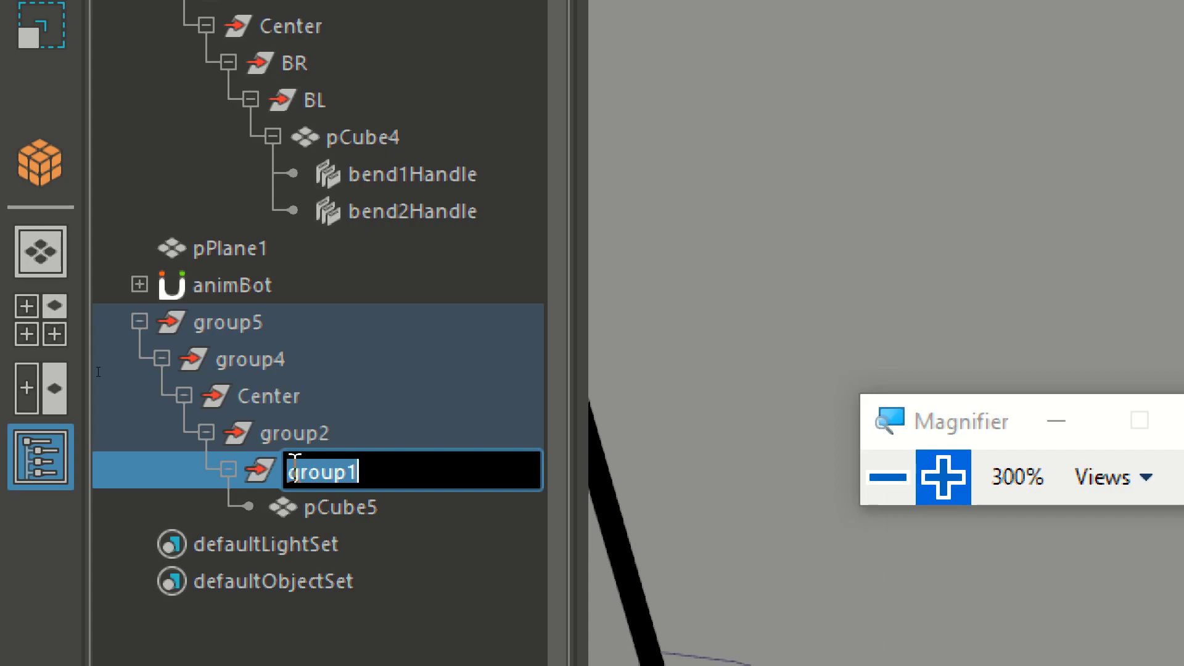
{"action": "type", "text": "Bot"}
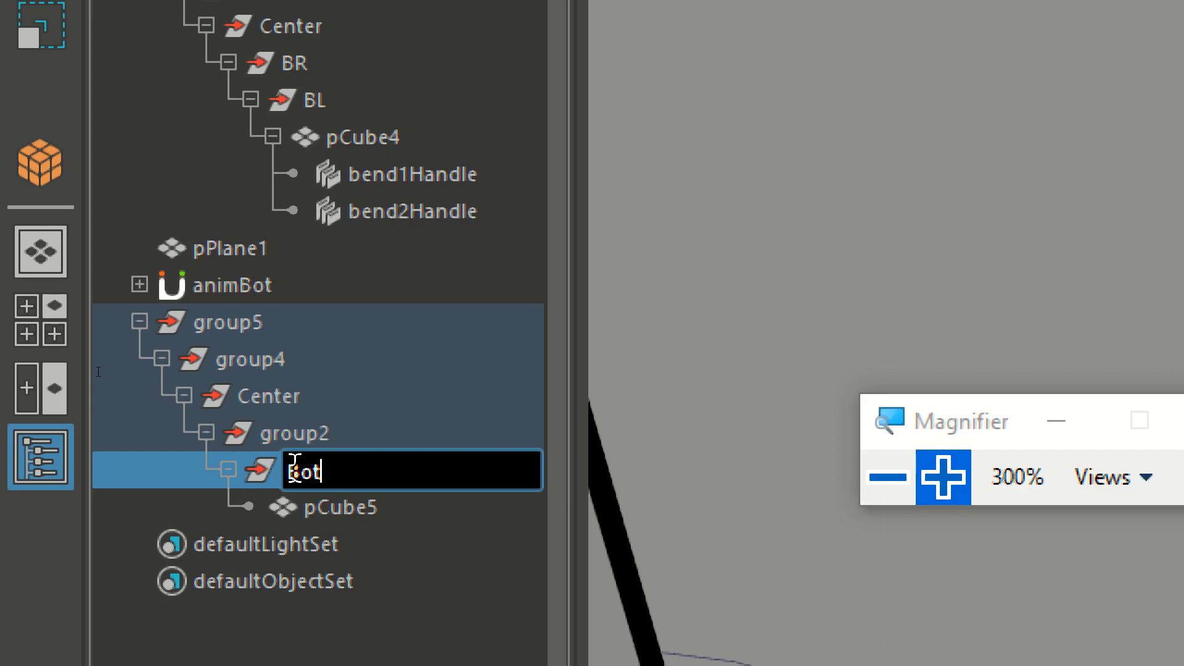
{"action": "type", "text": "tomLeft"}
{"action": "key", "text": "Return"}
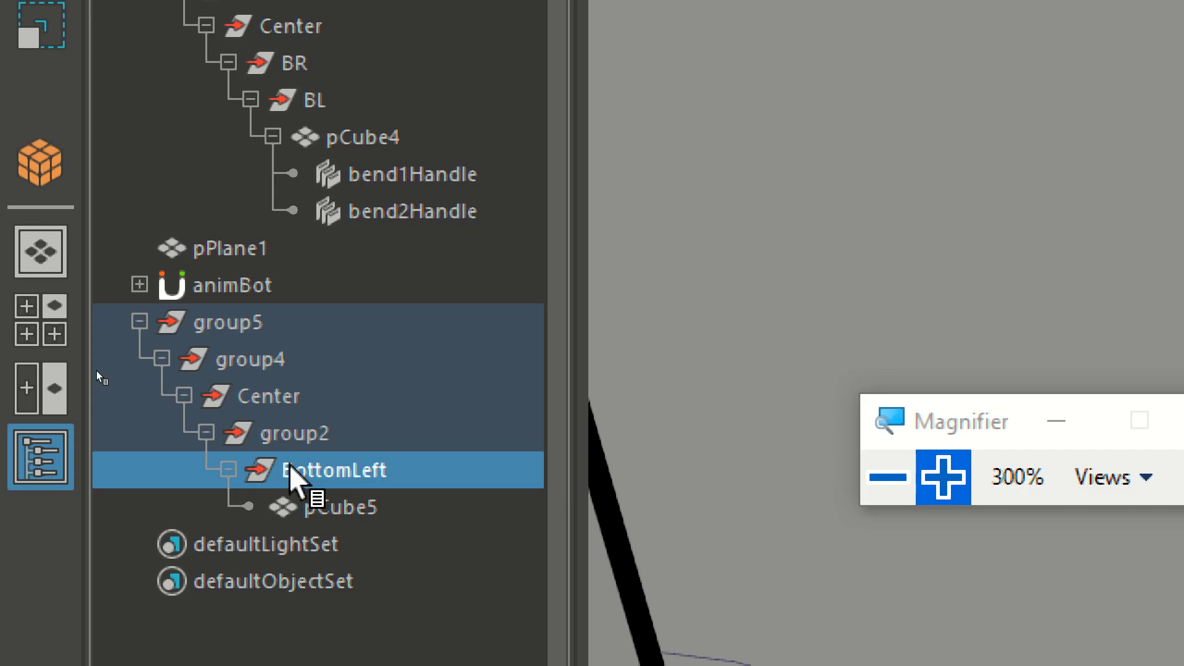
{"action": "double_click", "coordinate": [311, 426]}
{"action": "type", "text": "BottomRight"}
{"action": "key", "text": "Return"}
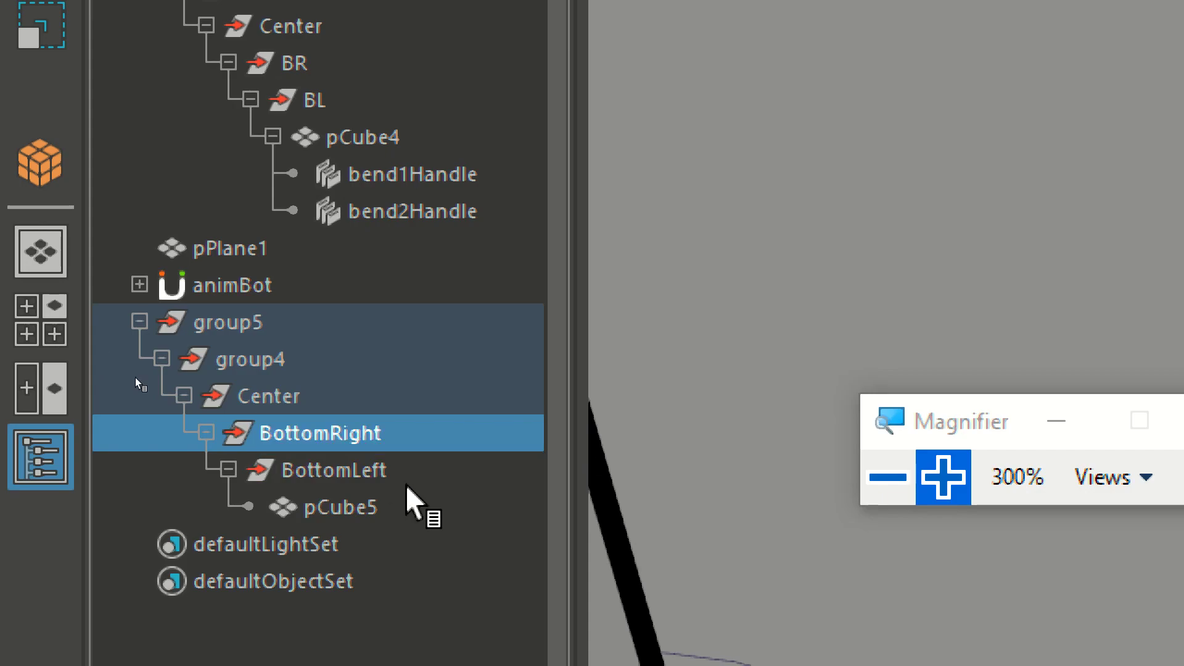
Rename group4 as TopLeft and the outermost group5 as TopRight
{"action": "double_click", "coordinate": [243, 363]}
{"action": "type", "text": "TopLeft"}
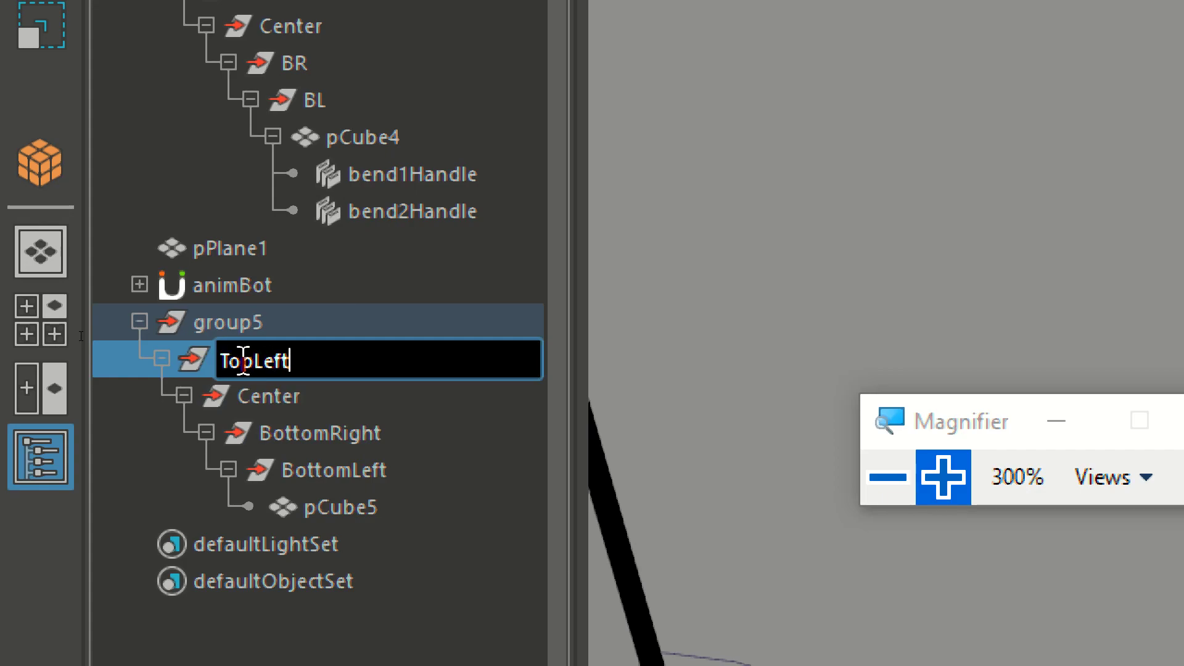
{"action": "key", "text": "Return"}
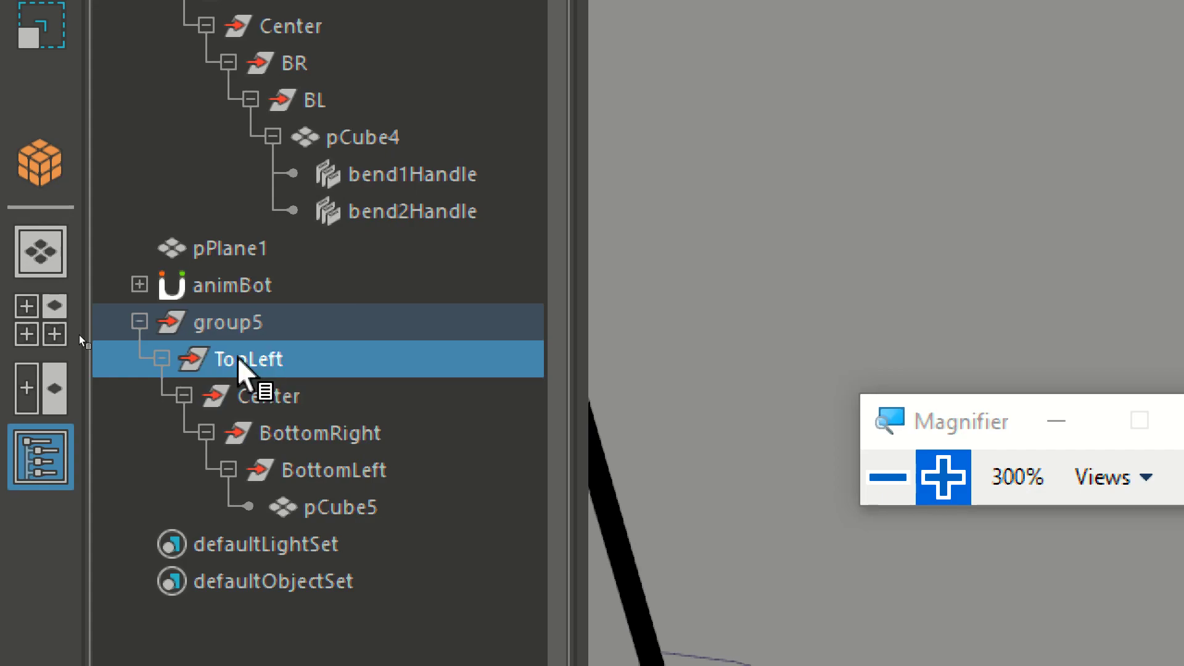
{"action": "double_click", "coordinate": [237, 323]}
{"action": "type", "text": "TopRight"}
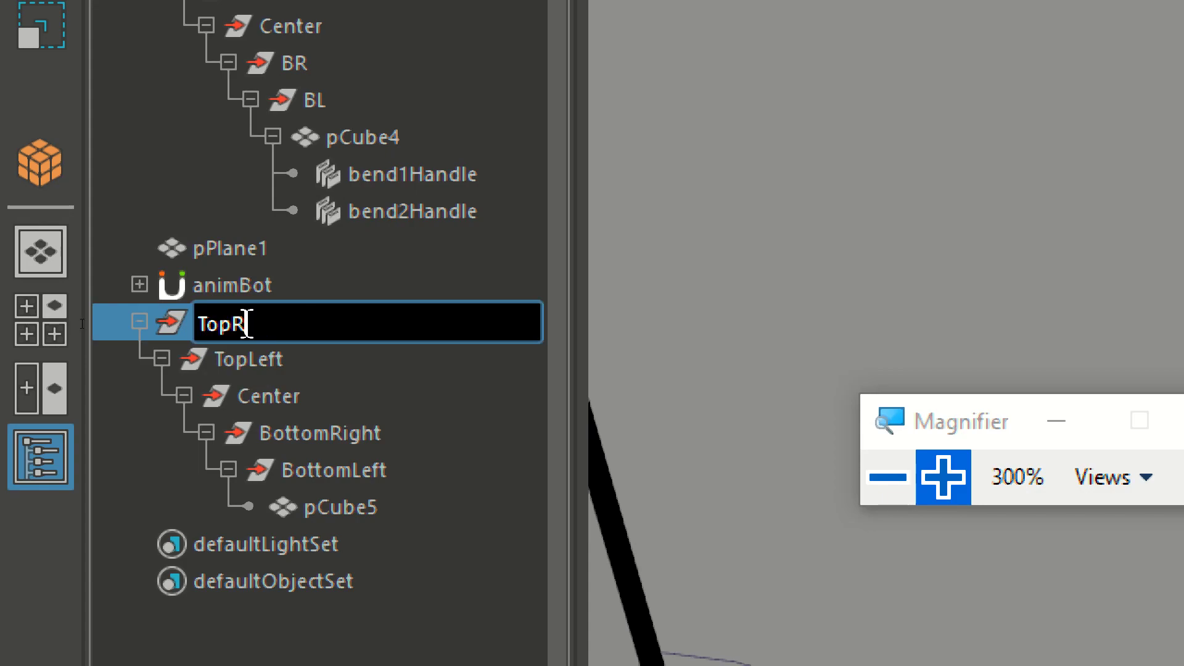
{"action": "key", "text": "Return"}
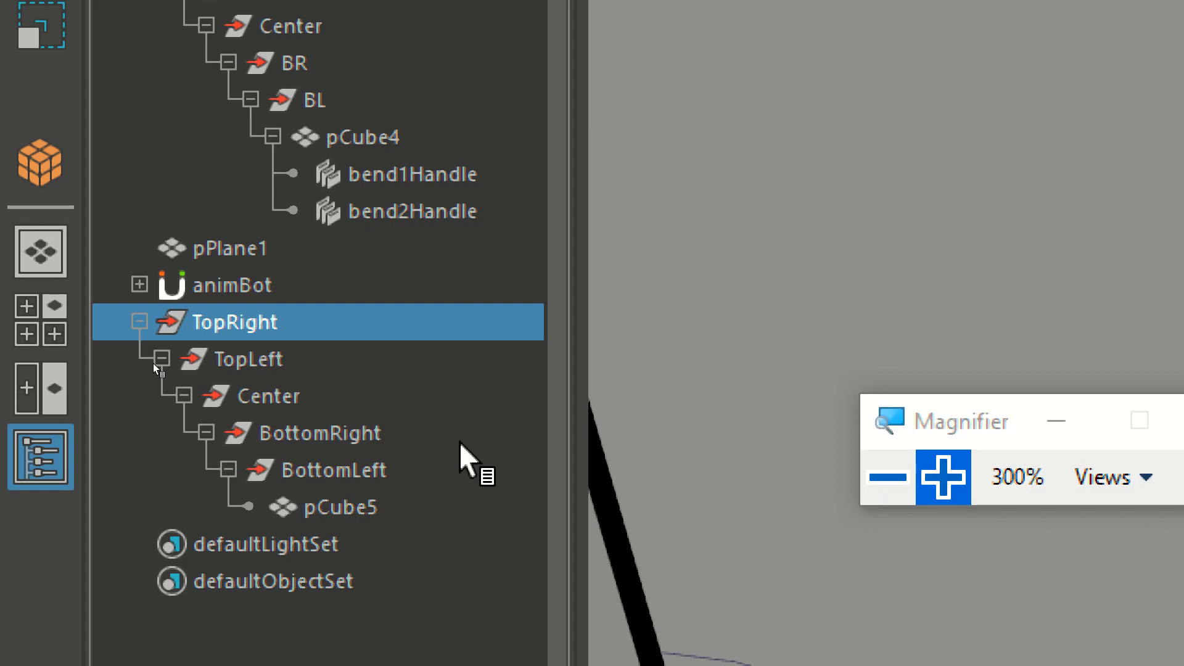
Step through the renamed groups above pCube5, from BottomLeft up to TopRight and back down, to review the hierarchy
{"action": "left_click", "coordinate": [340, 471]}
{"action": "left_click", "coordinate": [315, 433]}
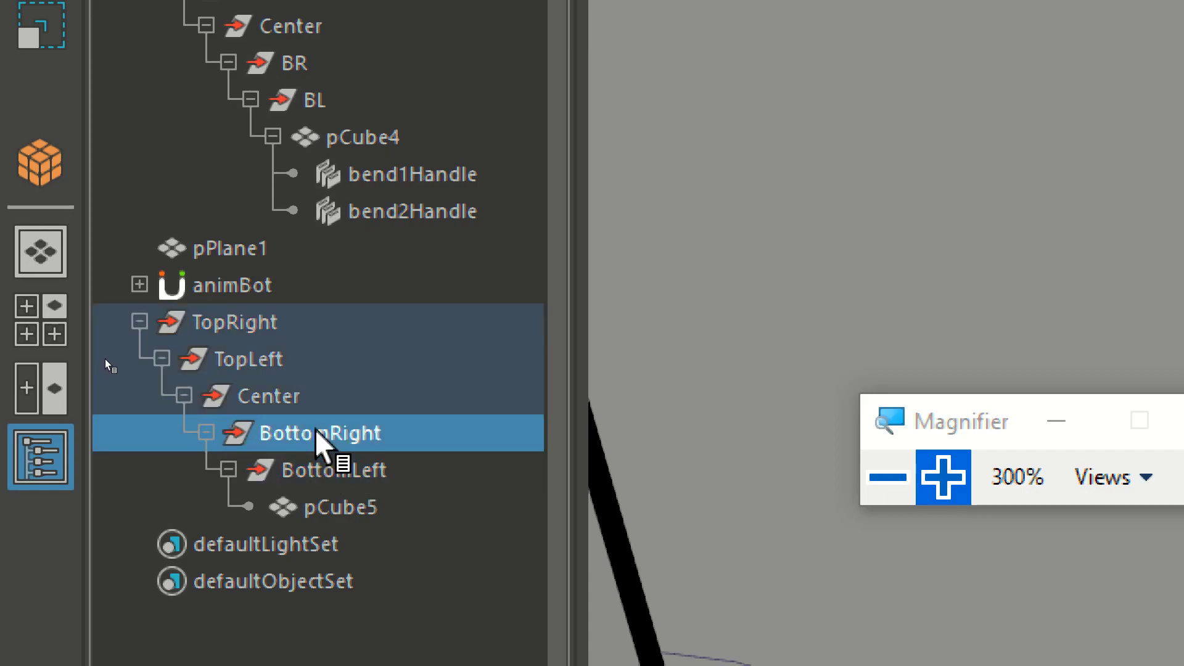
{"action": "left_click", "coordinate": [289, 395]}
{"action": "left_click", "coordinate": [285, 360]}
{"action": "left_click", "coordinate": [260, 325]}
{"action": "left_click", "coordinate": [276, 362]}
{"action": "left_click", "coordinate": [313, 437]}
{"action": "left_click", "coordinate": [336, 472]}
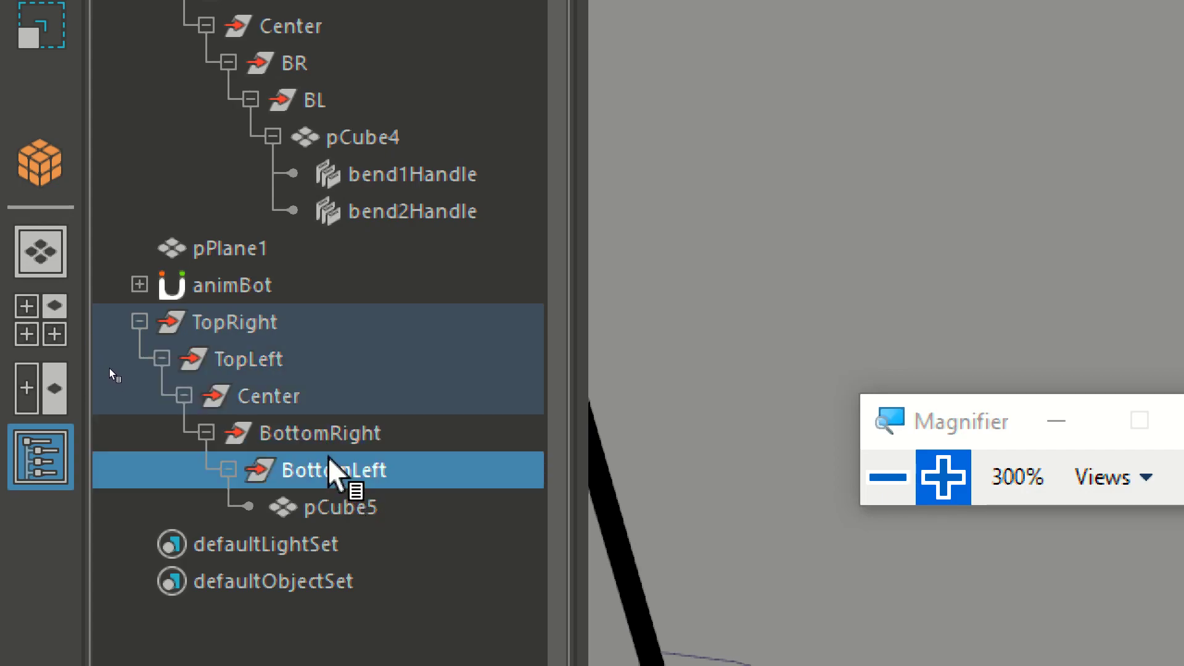
Select the Center group under TopLeft, view its cube at normal screen size, and magnify the screen to 200%
{"action": "left_click", "coordinate": [285, 400]}
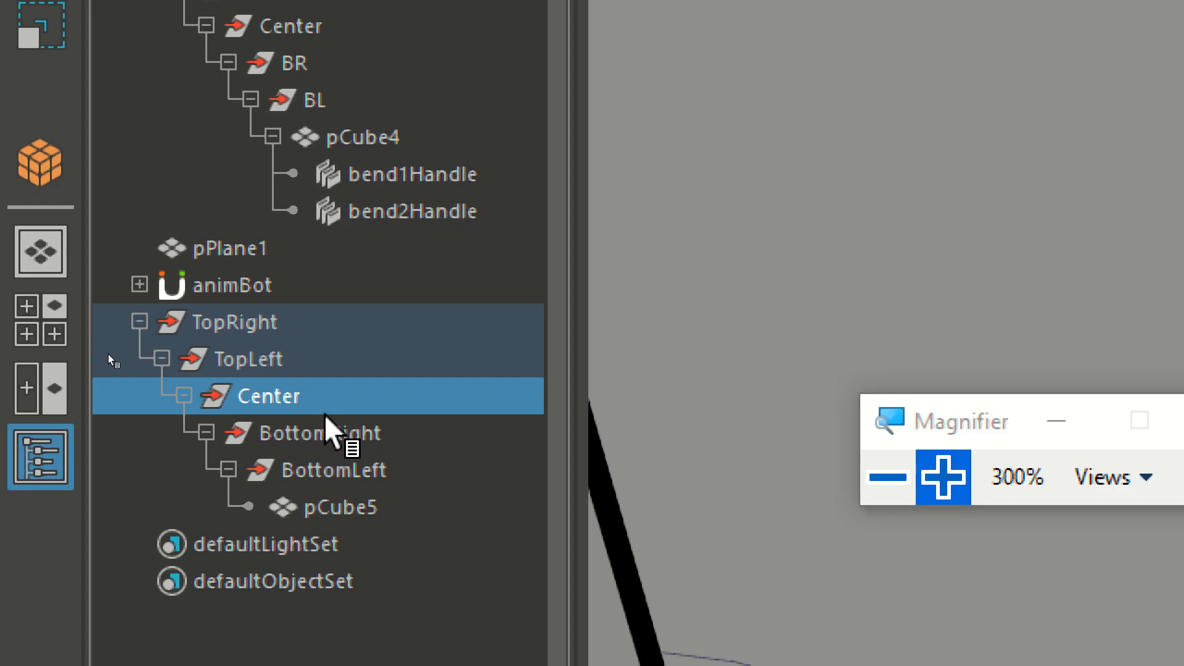
{"action": "left_click", "coordinate": [888, 477]}
{"action": "left_click", "coordinate": [462, 480]}
{"action": "left_click_drag", "start_coordinate": [502, 314], "coordinate": [424, 319], "text": "alt"}
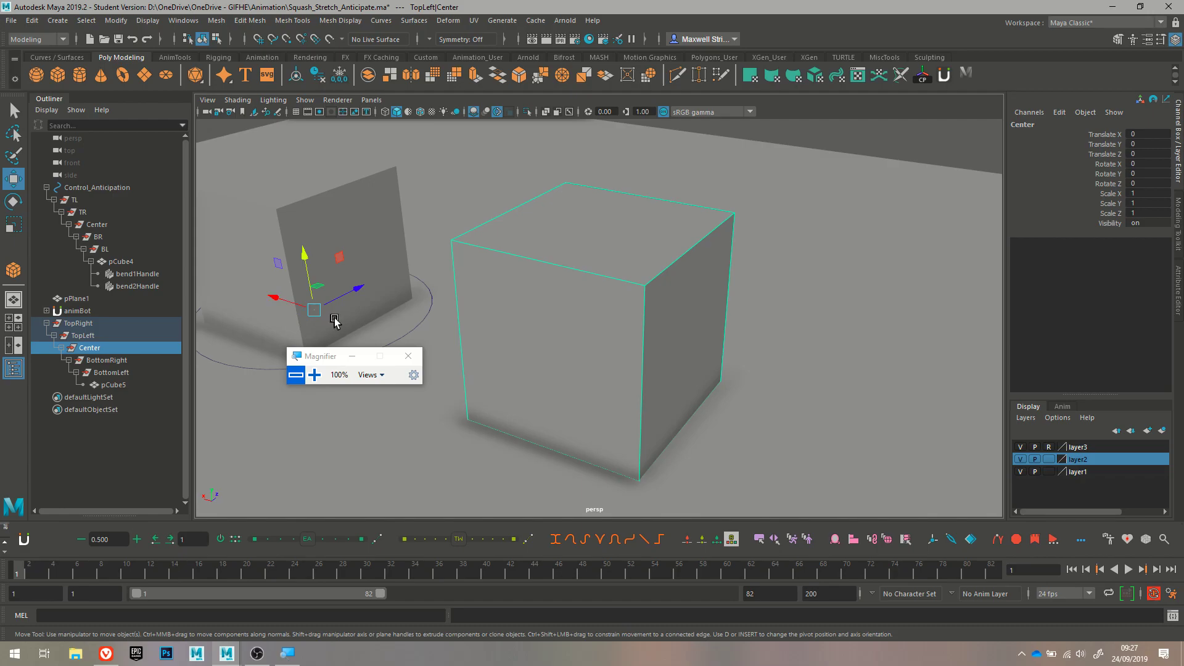
{"action": "left_click_drag", "start_coordinate": [560, 330], "coordinate": [601, 362], "text": "alt"}
{"action": "mouse_move", "coordinate": [513, 386]}
{"action": "left_mouse_down", "text": "alt"}
{"action": "mouse_move", "coordinate": [605, 386]}
{"action": "mouse_move", "coordinate": [525, 390]}
{"action": "left_mouse_up", "text": "alt"}
{"action": "left_click", "coordinate": [315, 374]}
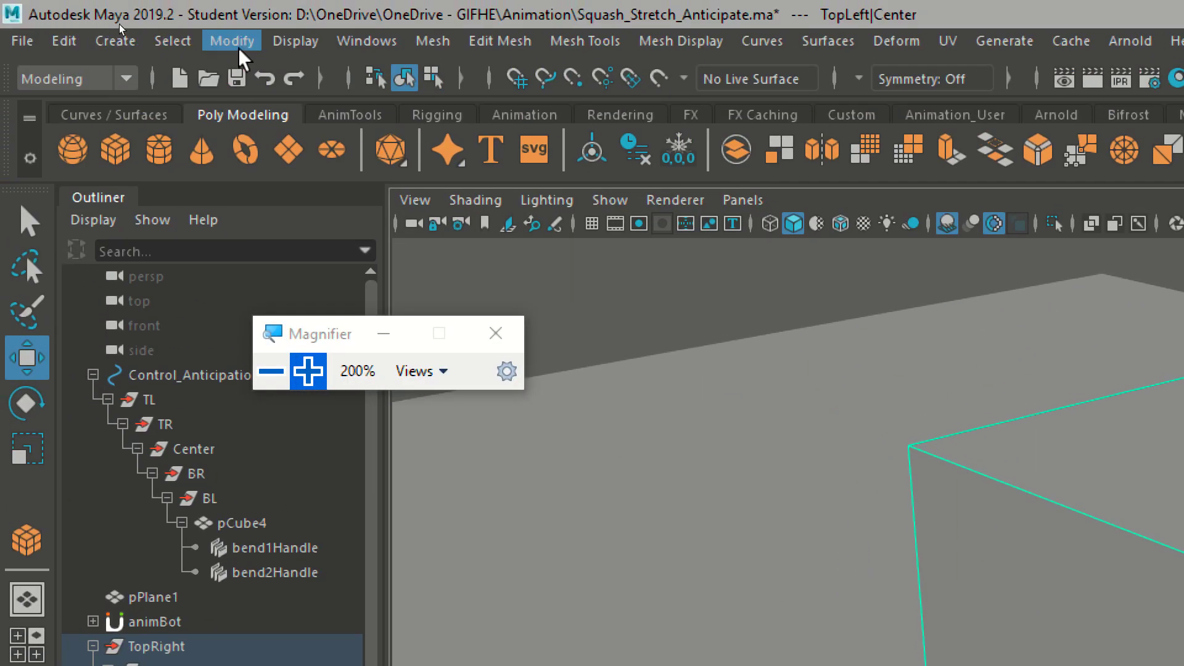
Delete the duplicate Center Pivot (CP) shortcut at the end of the Poly Modeling shelf
{"action": "left_click", "coordinate": [232, 42]}
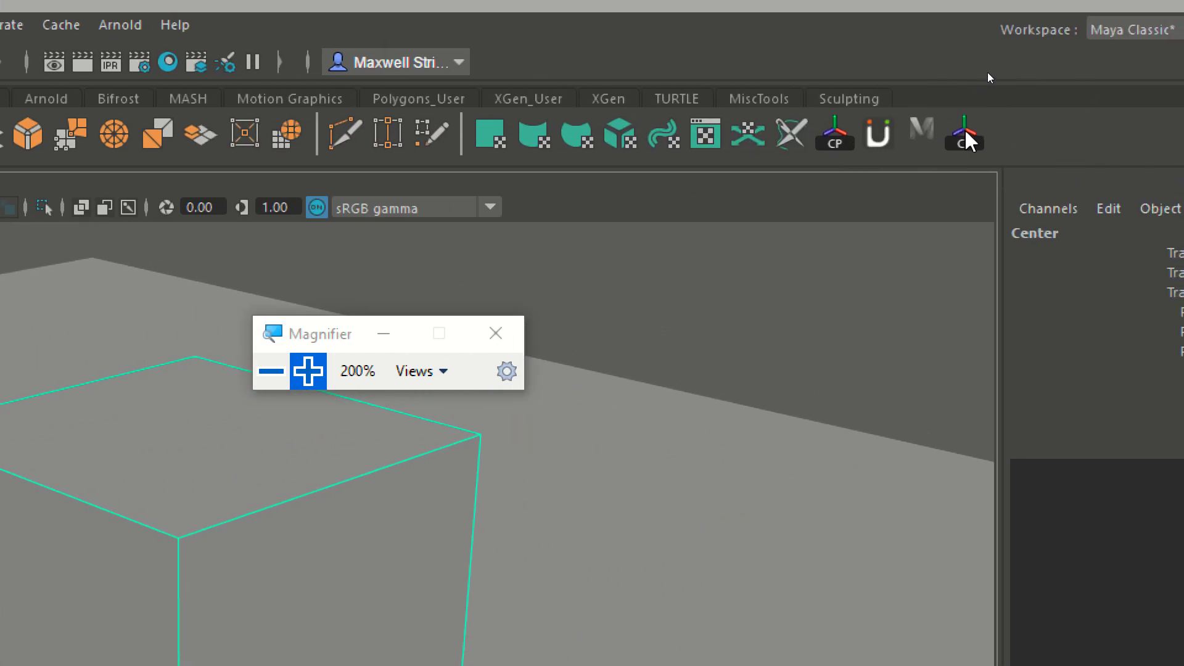
{"action": "right_click", "coordinate": [968, 151]}
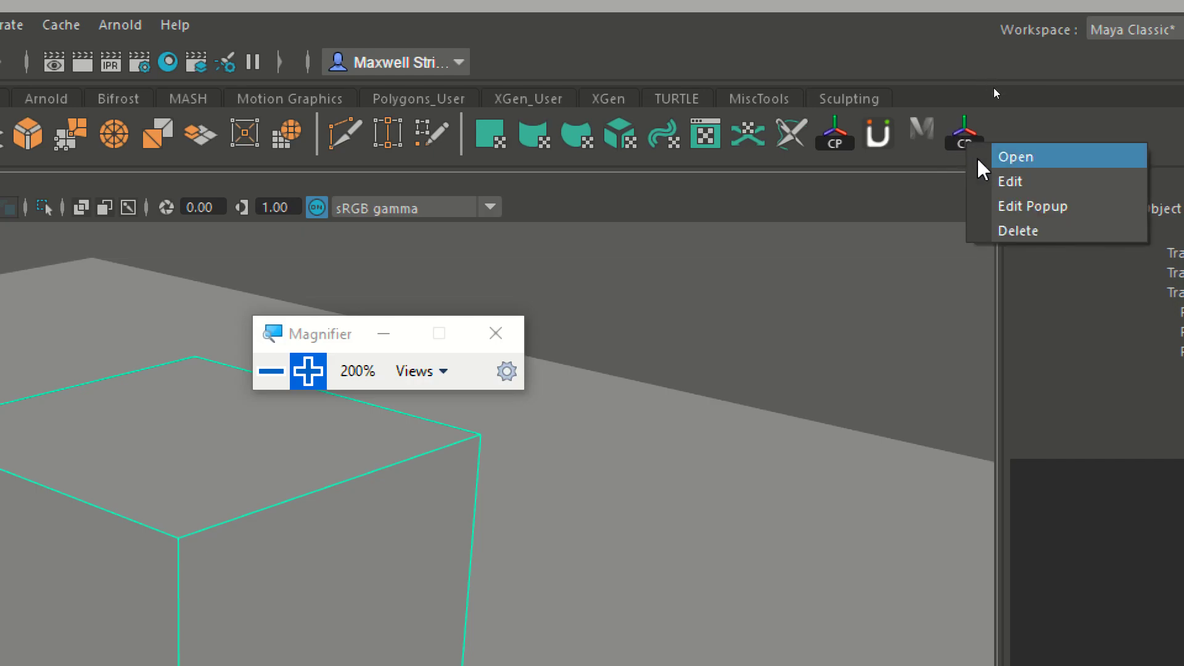
{"action": "left_click", "coordinate": [1007, 230]}
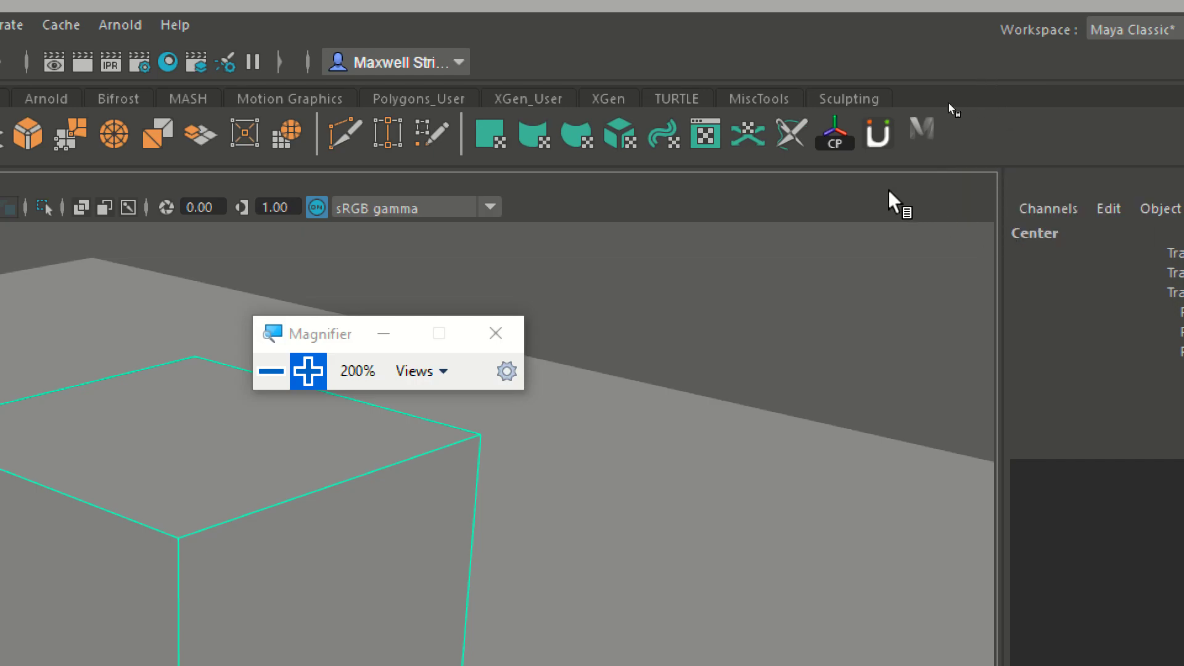
Center the pivot of the Center group on pCube5, and return the screen magnification to 100%
{"action": "left_click", "coordinate": [837, 133]}
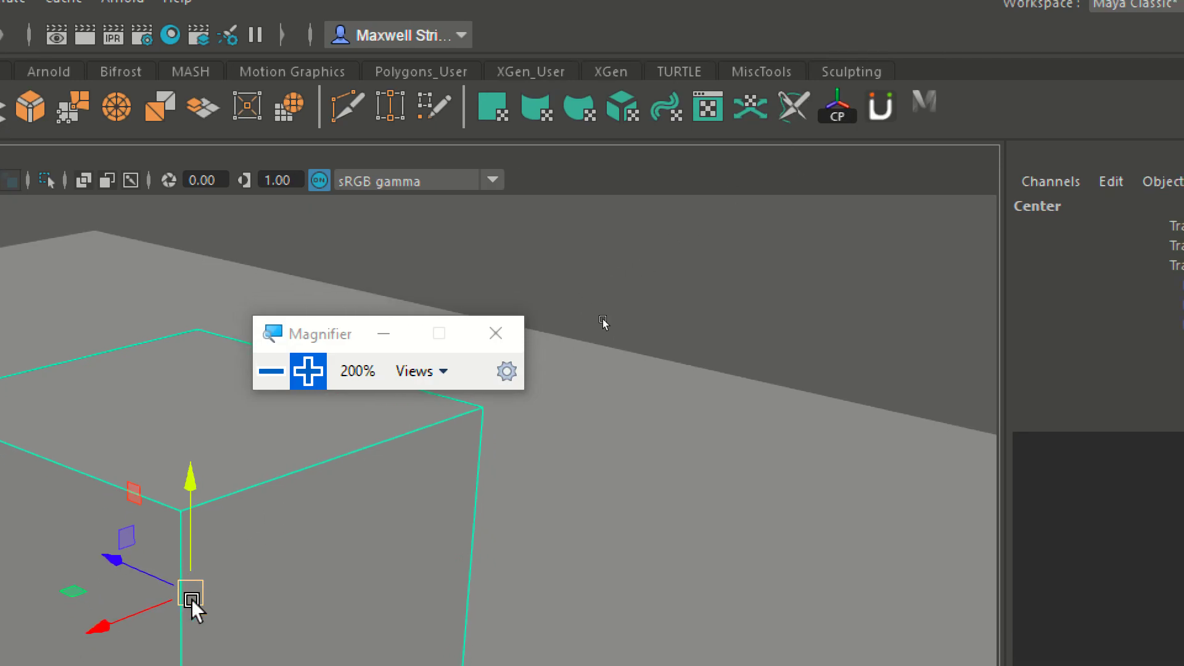
{"action": "key", "text": "q"}
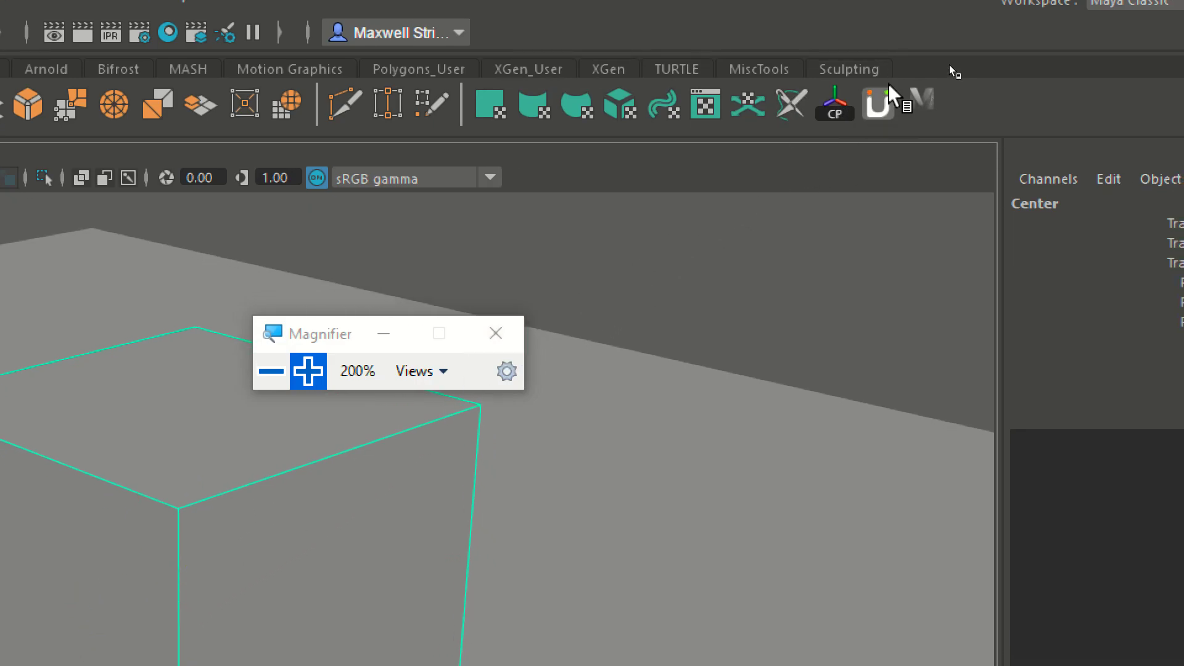
{"action": "left_click", "coordinate": [837, 102]}
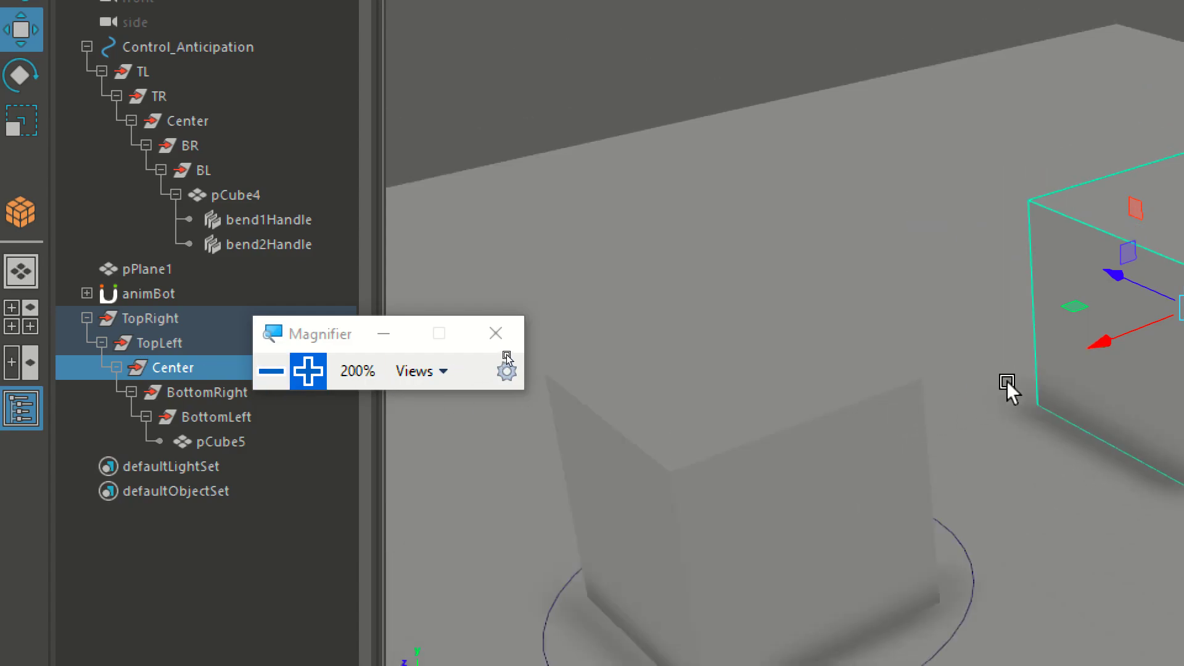
{"action": "scroll", "coordinate": [980, 388], "scroll_direction": "down", "scroll_amount": 4}
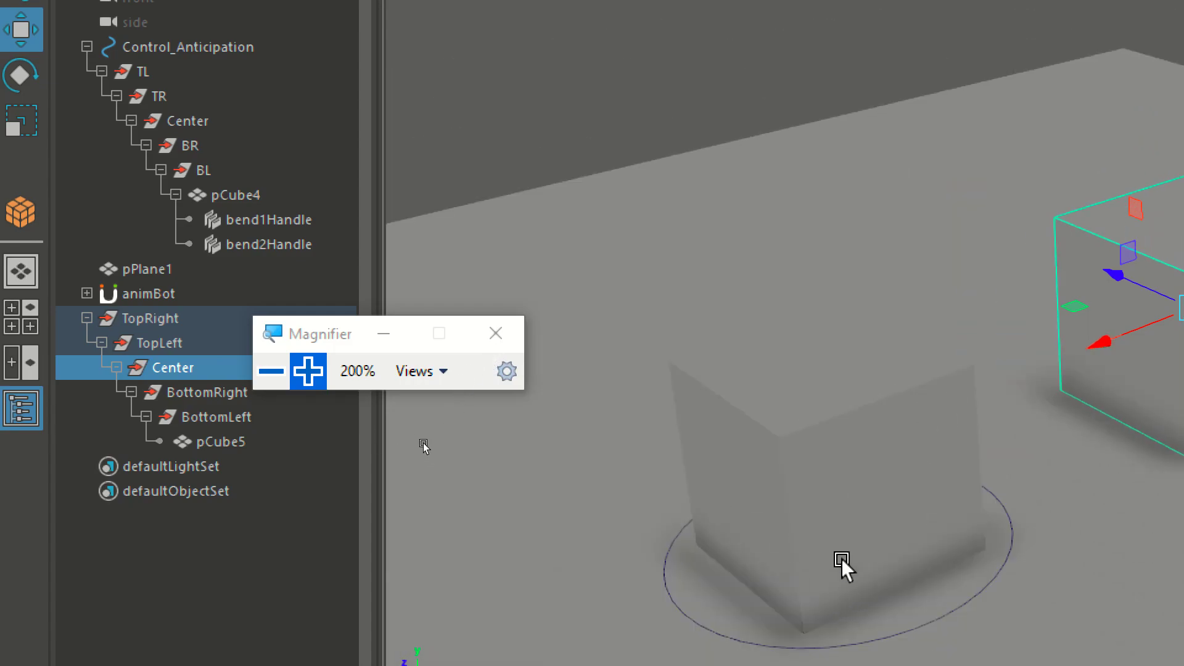
{"action": "left_click", "coordinate": [271, 370]}
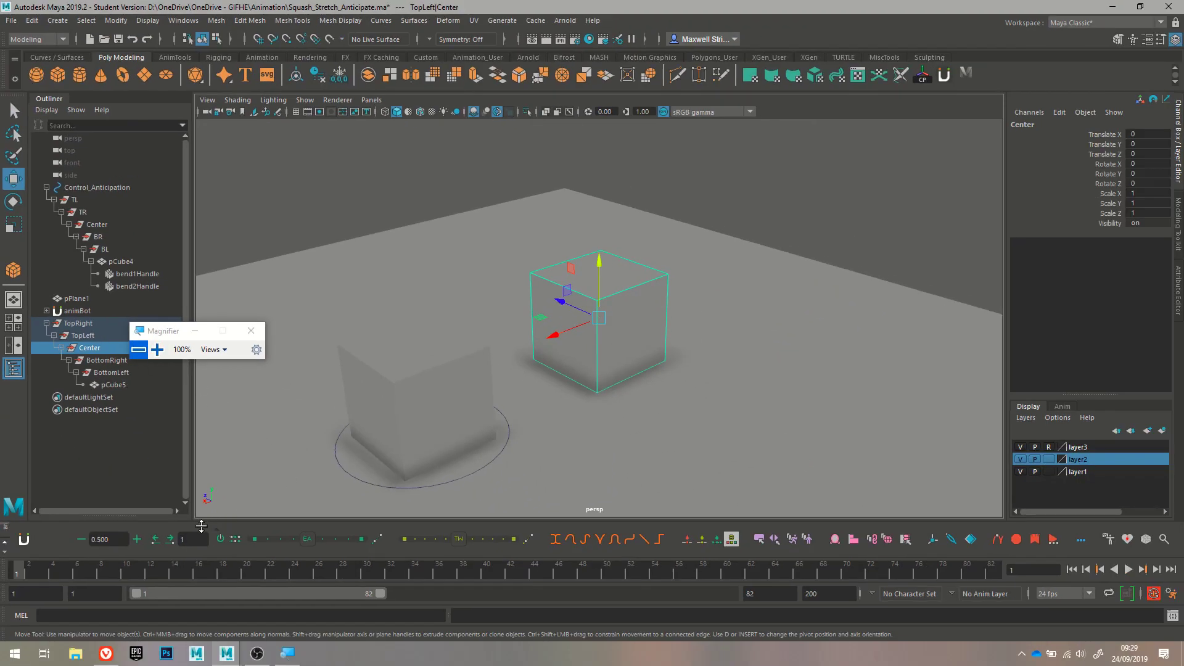
Select the Control_Anticipation circle and scrub its animation to frame 10 to examine the cube tilting on its corner
{"action": "left_click_drag", "start_coordinate": [65, 567], "coordinate": [28, 570]}
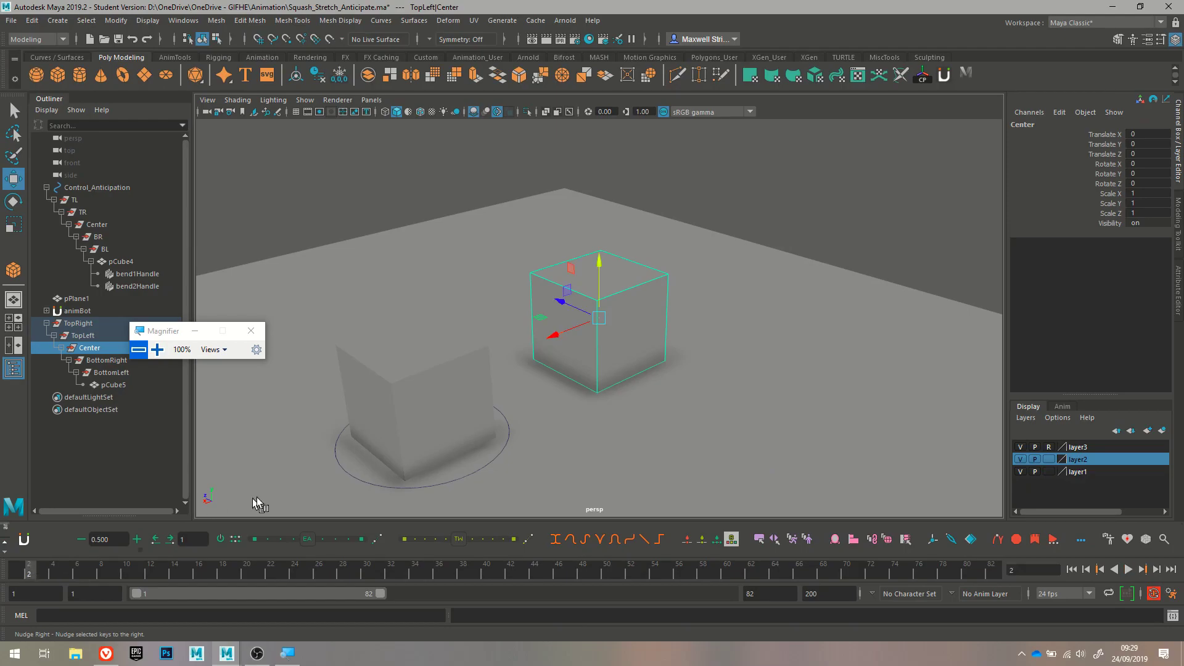
{"action": "left_click", "coordinate": [360, 428]}
{"action": "left_click", "coordinate": [418, 491]}
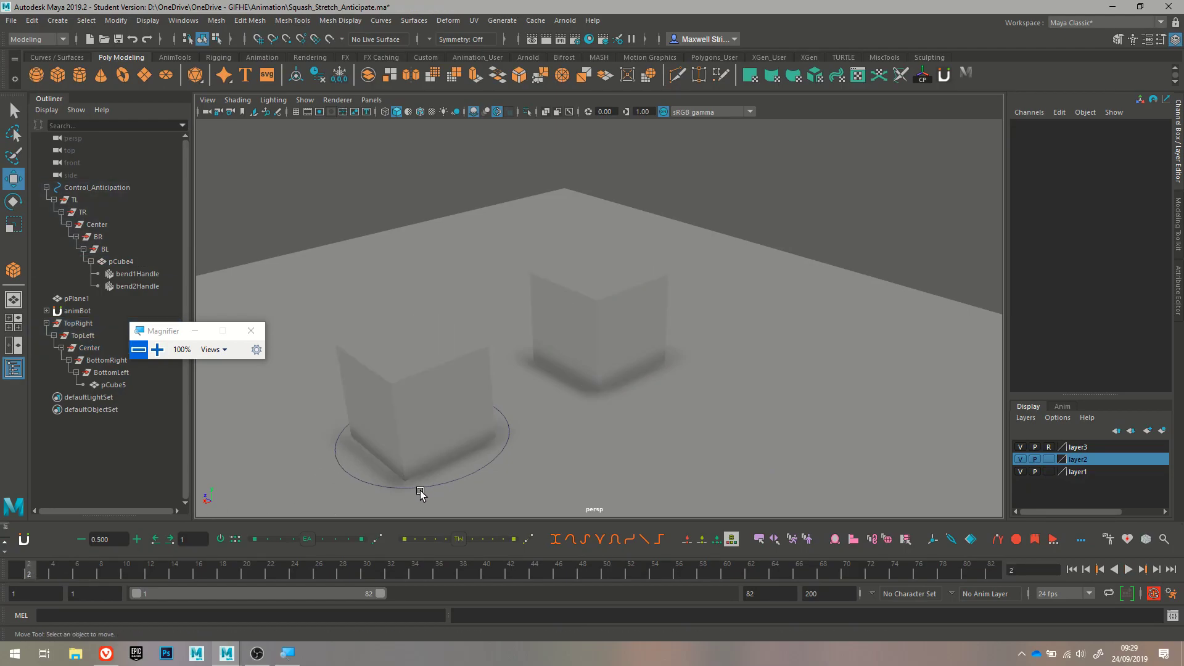
{"action": "left_click", "coordinate": [417, 490]}
{"action": "left_click_drag", "start_coordinate": [27, 571], "coordinate": [126, 573]}
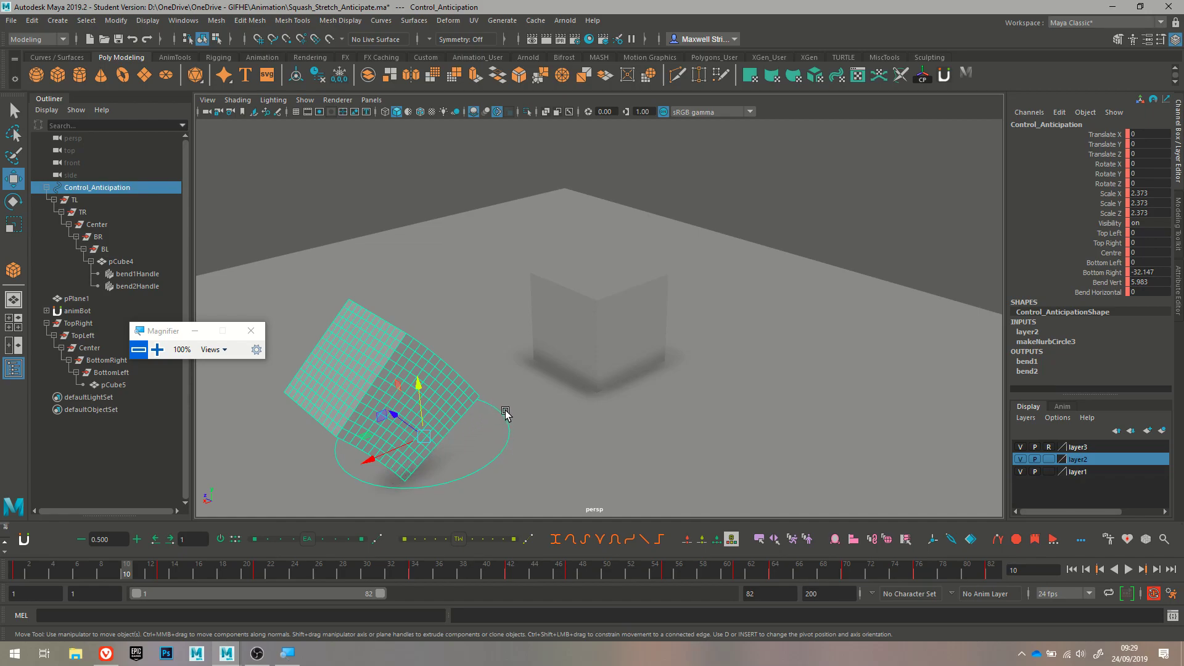
Compare pCube5 with the tilted anticipation cube from the front, and add a polygon cylinder at the scene origin
{"action": "left_click", "coordinate": [568, 344]}
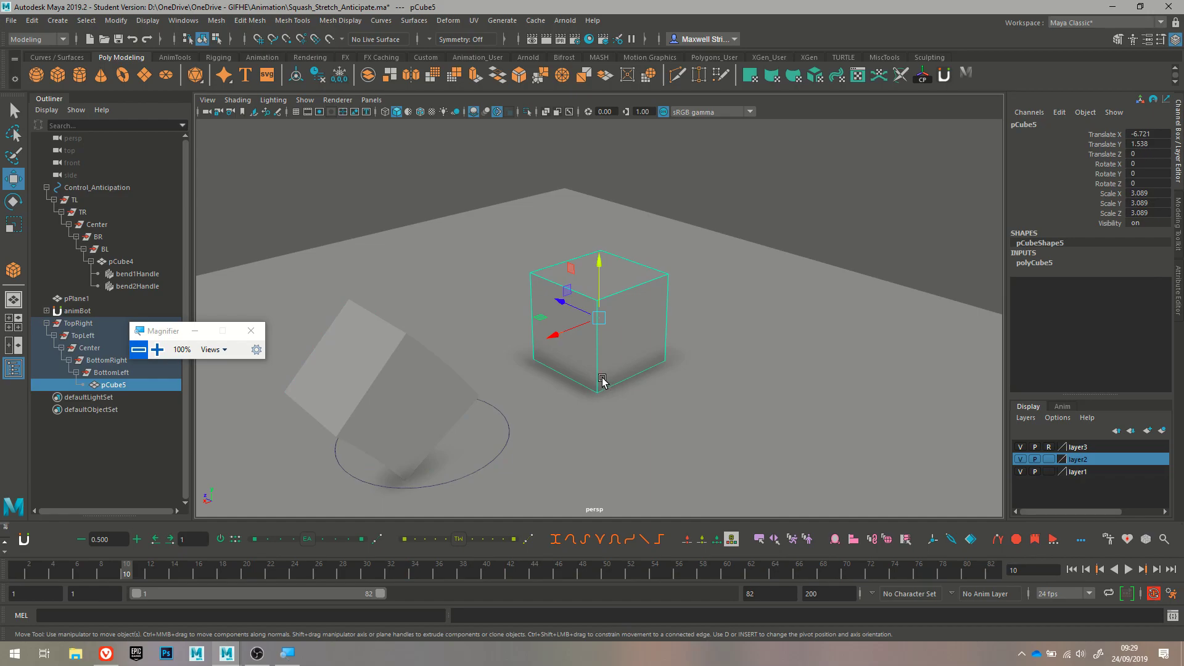
{"action": "scroll", "coordinate": [610, 375], "scroll_direction": "up", "scroll_amount": 3}
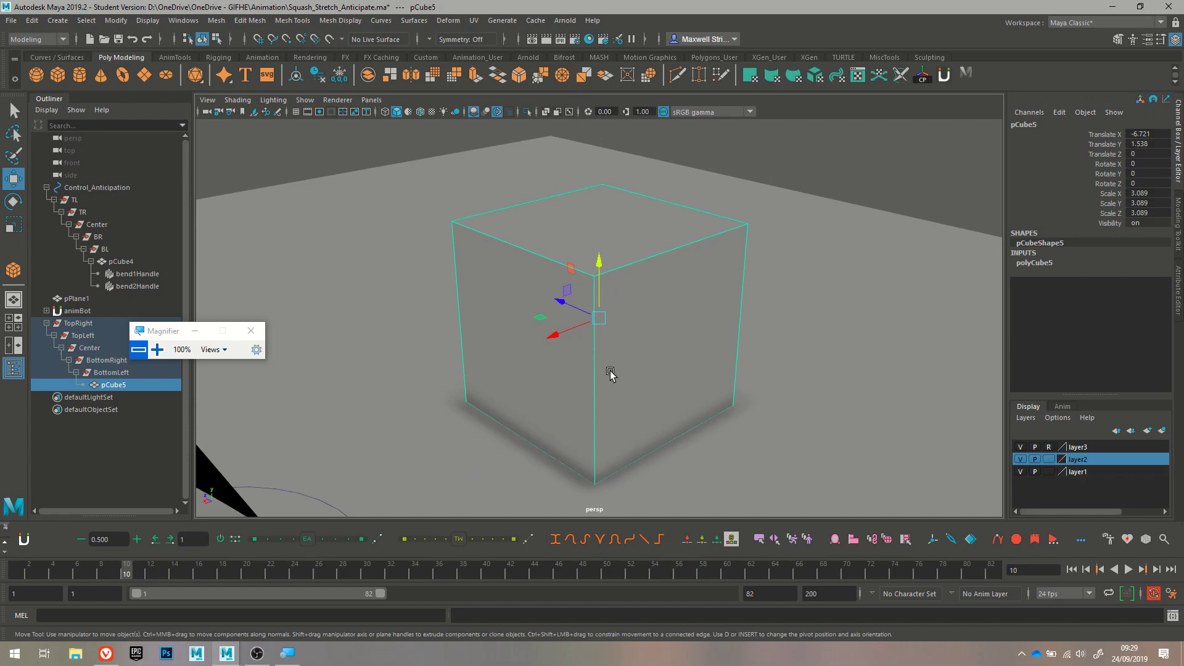
{"action": "left_click_drag", "start_coordinate": [648, 375], "coordinate": [599, 353], "text": "alt"}
{"action": "scroll", "coordinate": [599, 357], "scroll_direction": "down", "scroll_amount": 3}
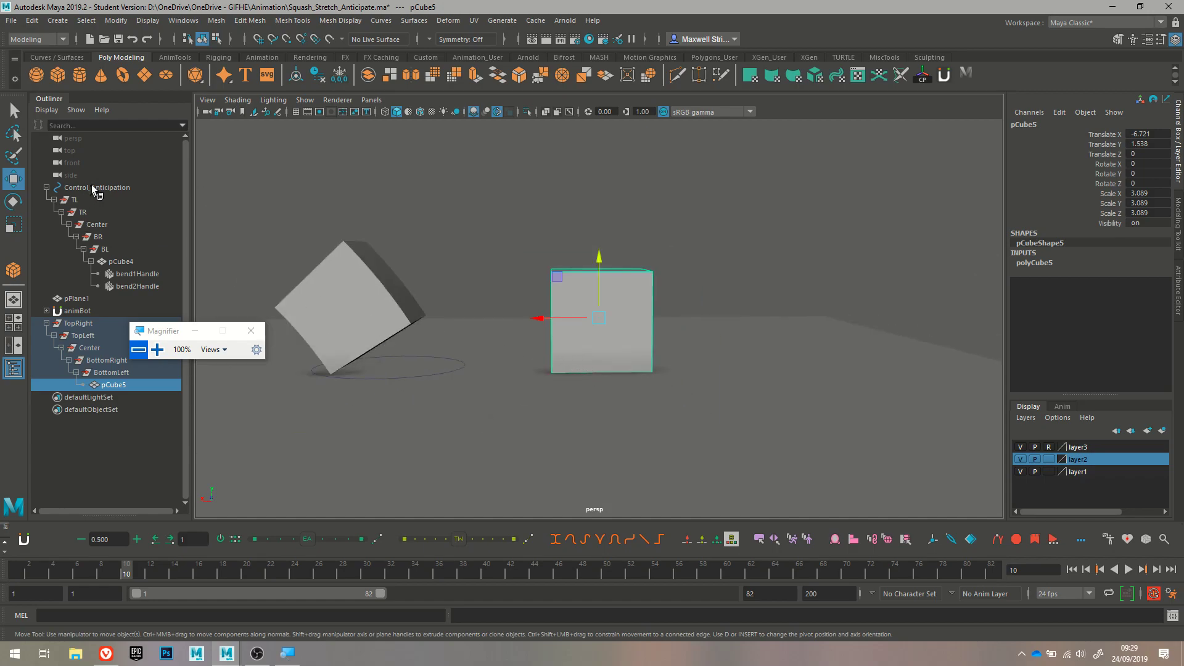
{"action": "left_click", "coordinate": [78, 74]}
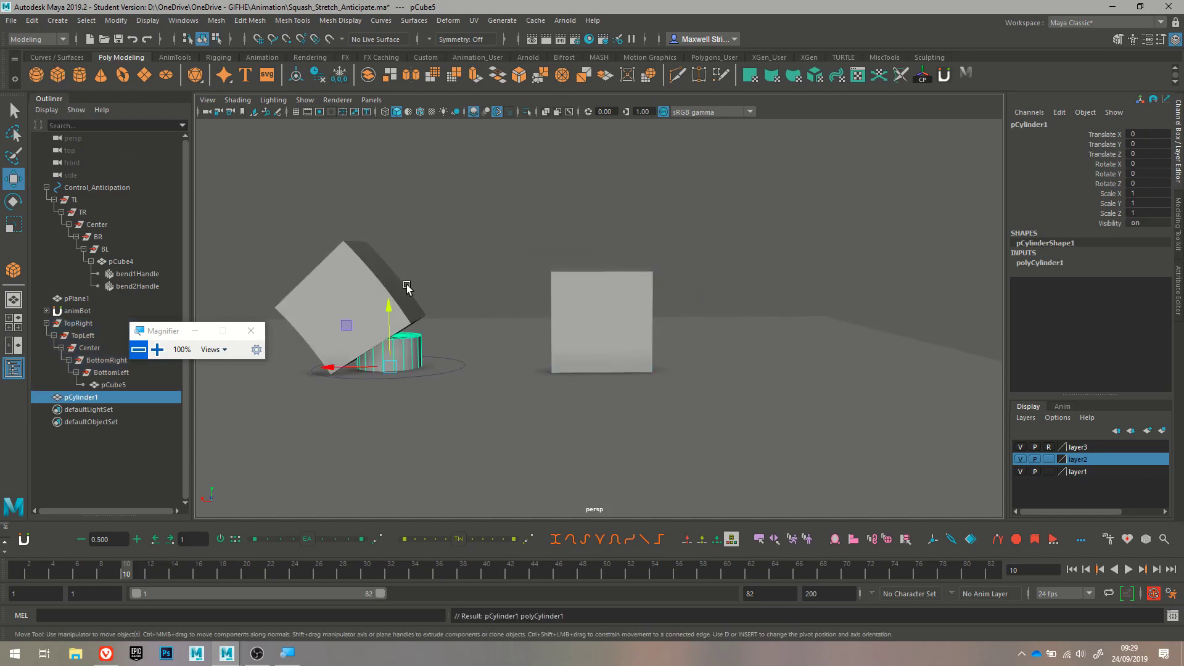
Place the cylinder behind pCube5 at about X -6.575, Y 3.058, Z 9.268 and stretch it to a Y scale of 3.245
{"action": "scroll", "coordinate": [370, 349], "scroll_direction": "up", "scroll_amount": 5}
{"action": "left_click_drag", "start_coordinate": [336, 356], "coordinate": [547, 358]}
{"action": "left_click_drag", "start_coordinate": [611, 325], "coordinate": [610, 27]}
{"action": "key", "text": "r"}
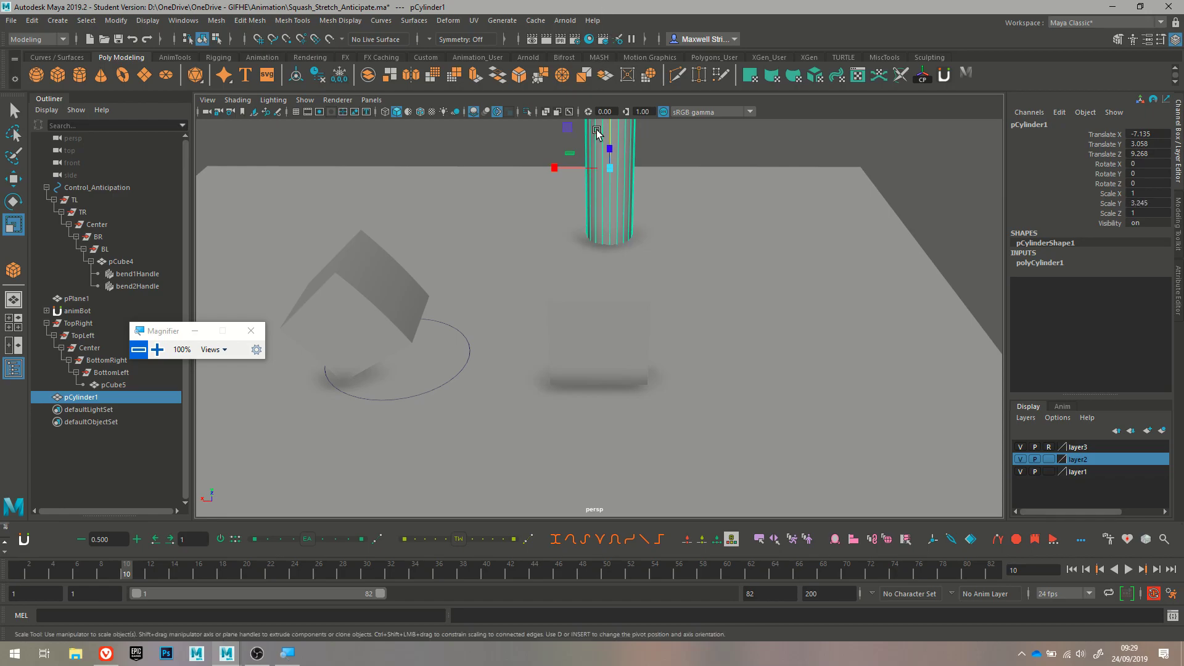
{"action": "key", "text": "w"}
{"action": "left_click_drag", "start_coordinate": [559, 167], "coordinate": [543, 167]}
{"action": "left_click", "coordinate": [657, 165]}
{"action": "left_click_drag", "start_coordinate": [657, 168], "coordinate": [652, 213], "text": "alt"}
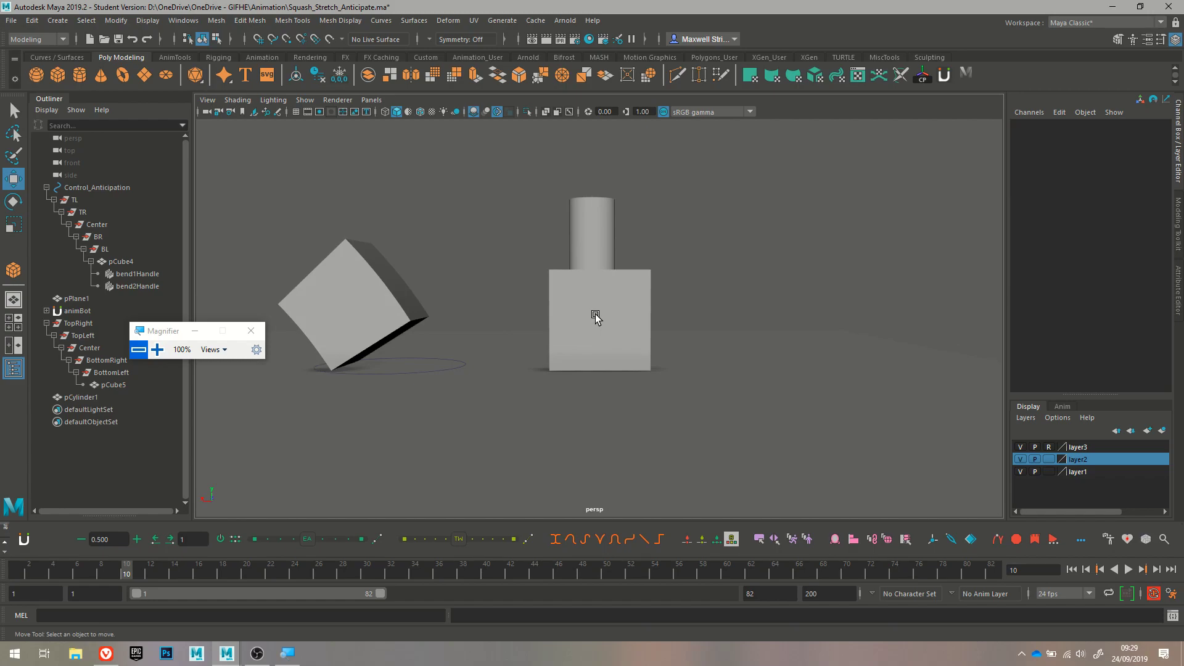
Examine how the cylinder and pCube5 line up from the front and back, selecting each in turn
{"action": "left_click_drag", "start_coordinate": [538, 335], "coordinate": [782, 339], "text": "alt"}
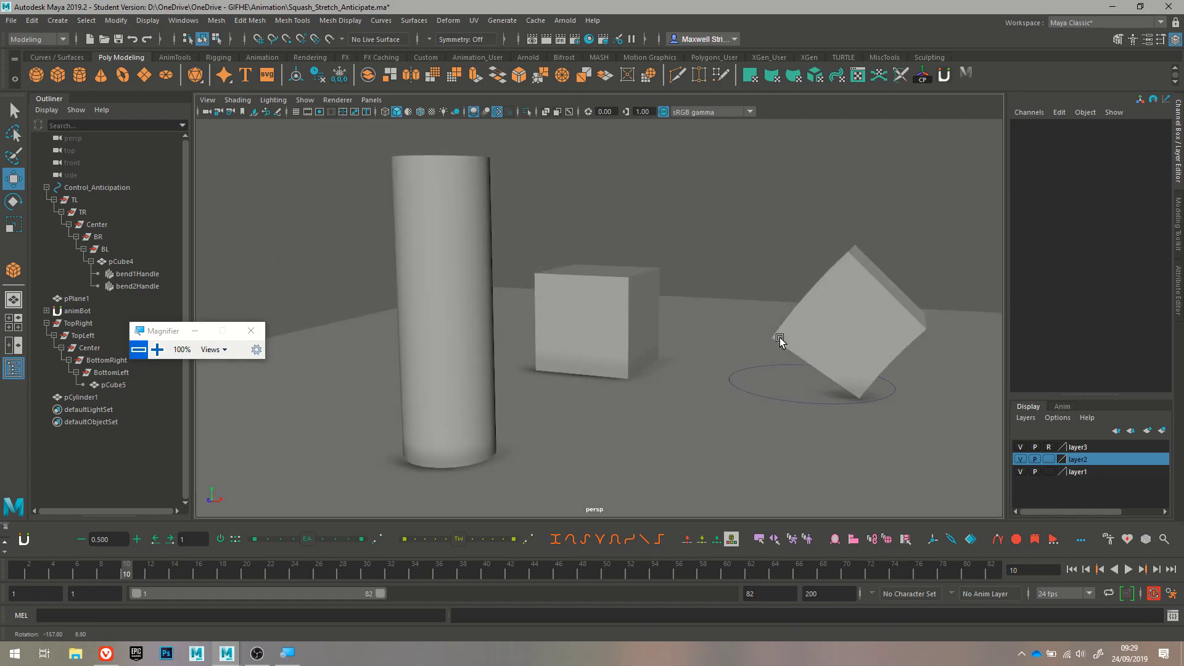
{"action": "left_click", "coordinate": [623, 334]}
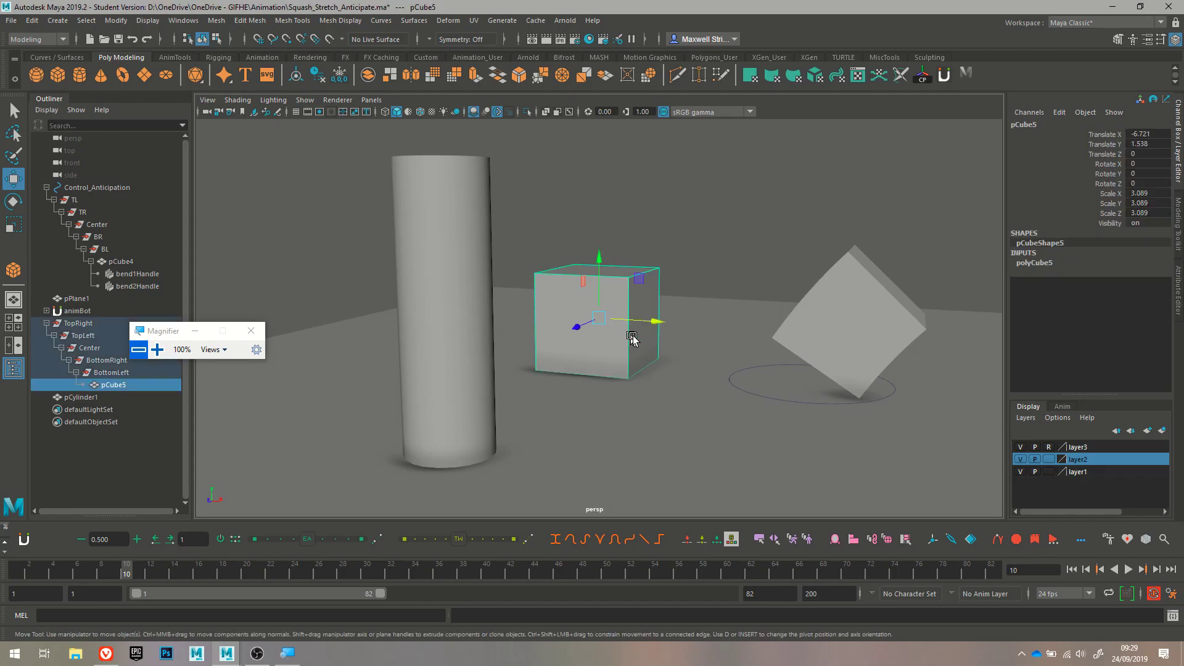
{"action": "left_click_drag", "start_coordinate": [656, 336], "coordinate": [410, 338], "text": "alt"}
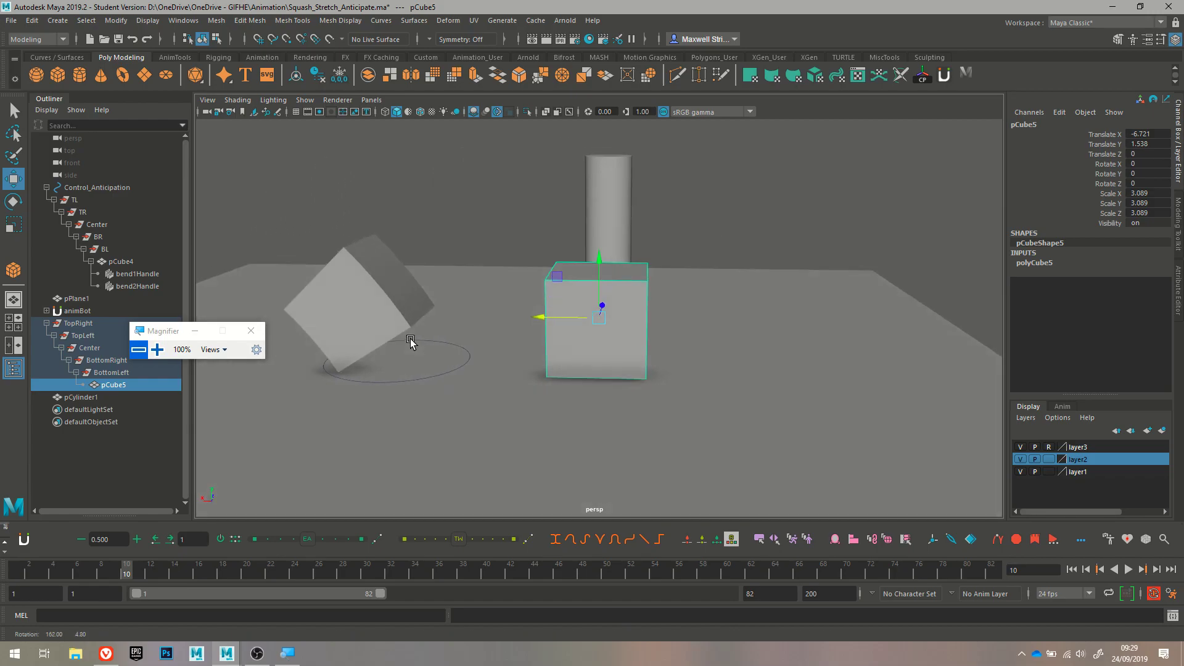
{"action": "left_click", "coordinate": [672, 209]}
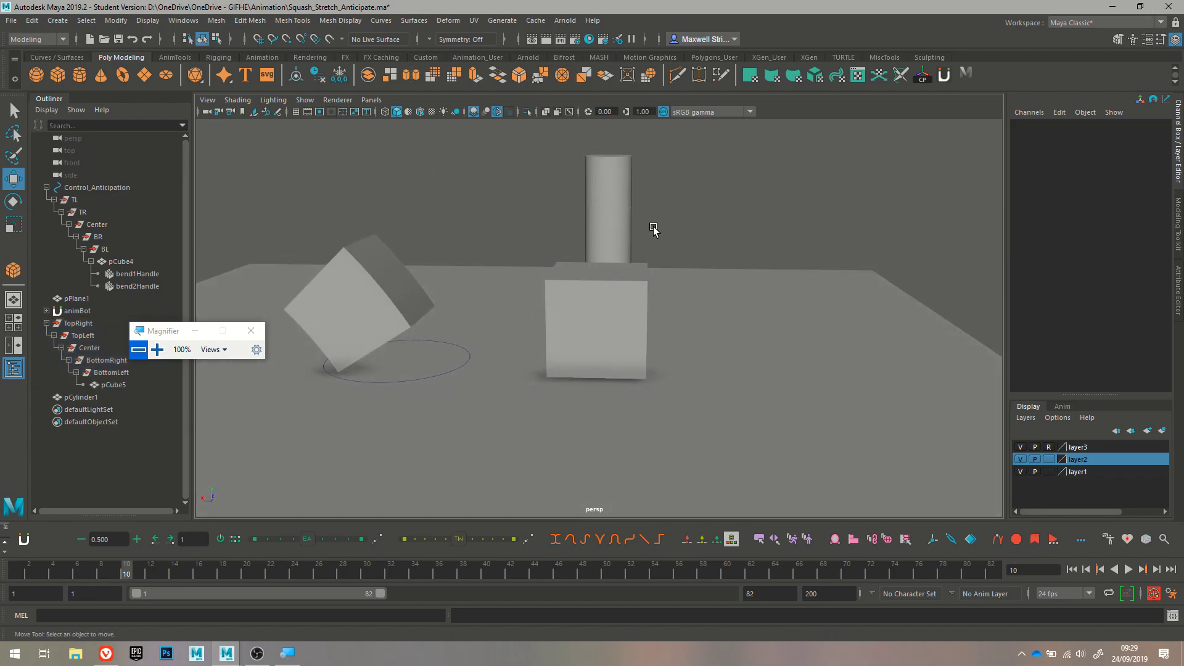
{"action": "left_click", "coordinate": [629, 232]}
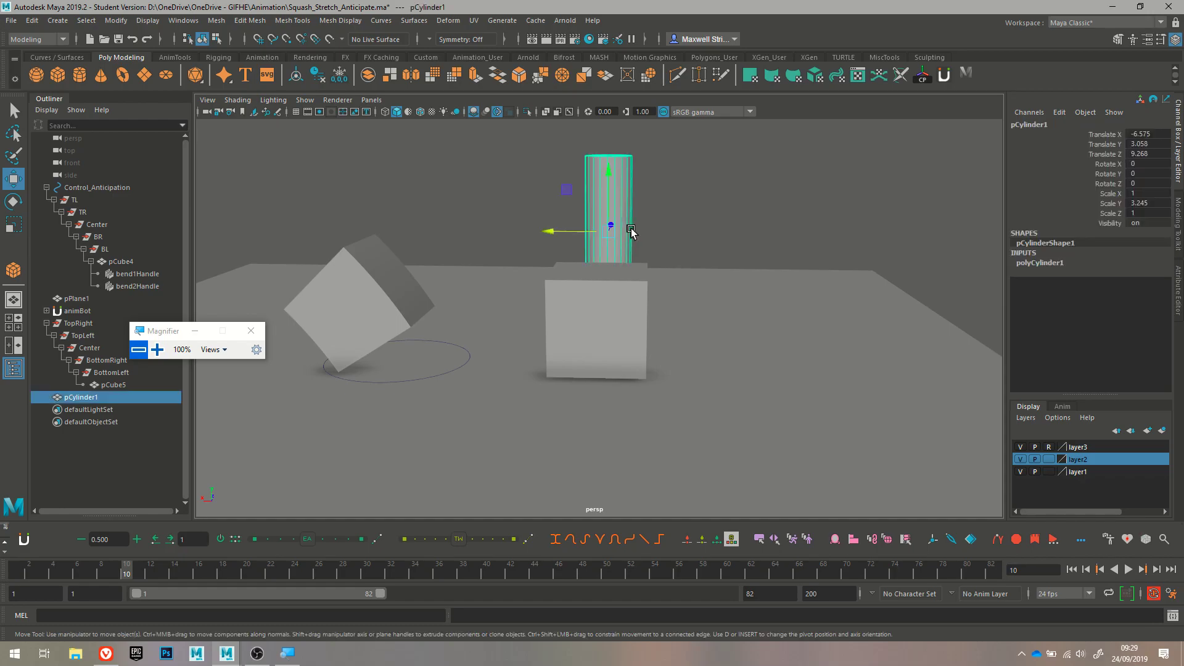
{"action": "left_click", "coordinate": [704, 230]}
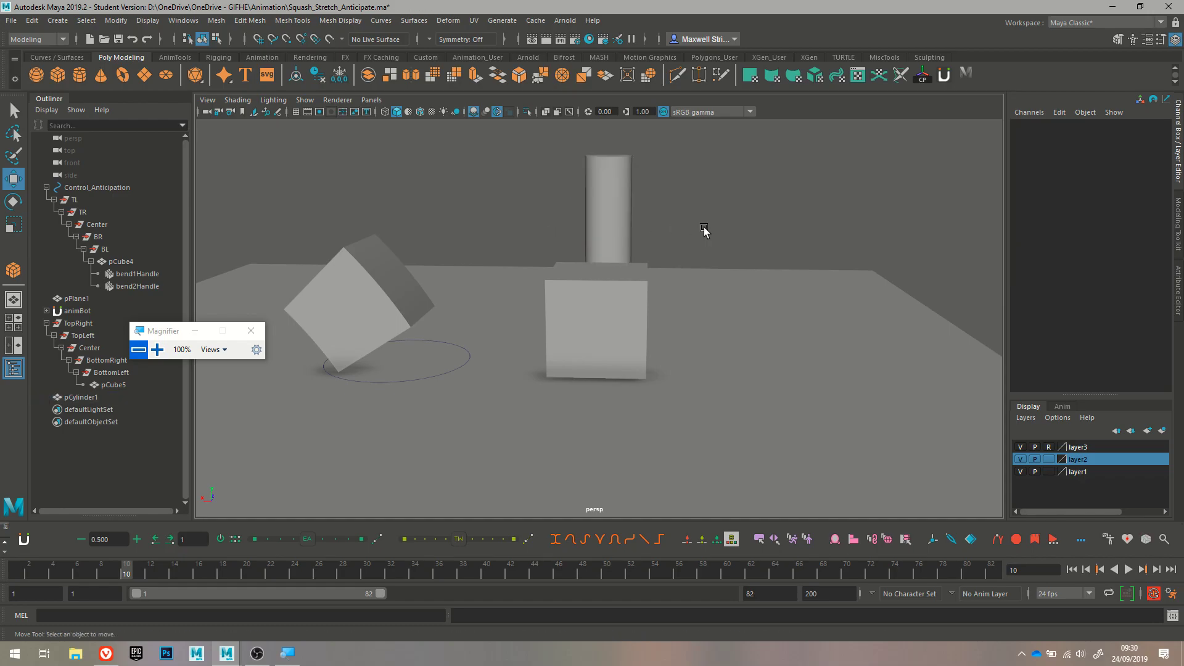
{"action": "scroll", "coordinate": [683, 291], "scroll_direction": "up", "scroll_amount": 3}
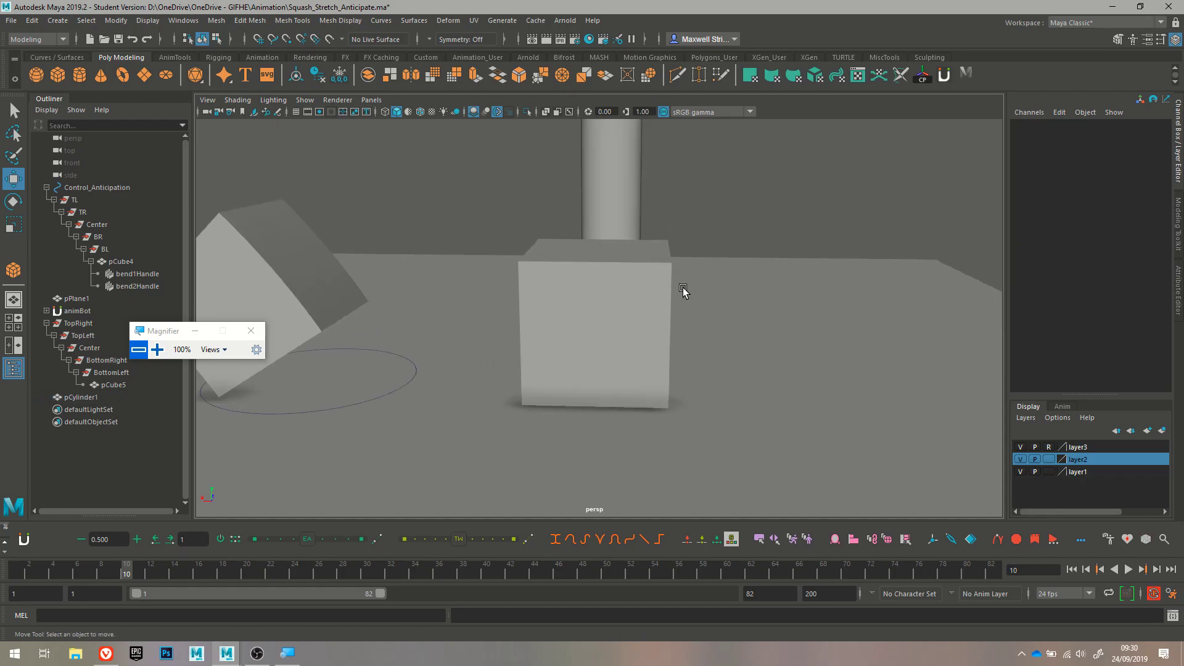
{"action": "scroll", "coordinate": [632, 334], "scroll_direction": "up", "scroll_amount": 2}
{"action": "left_click", "coordinate": [637, 337]}
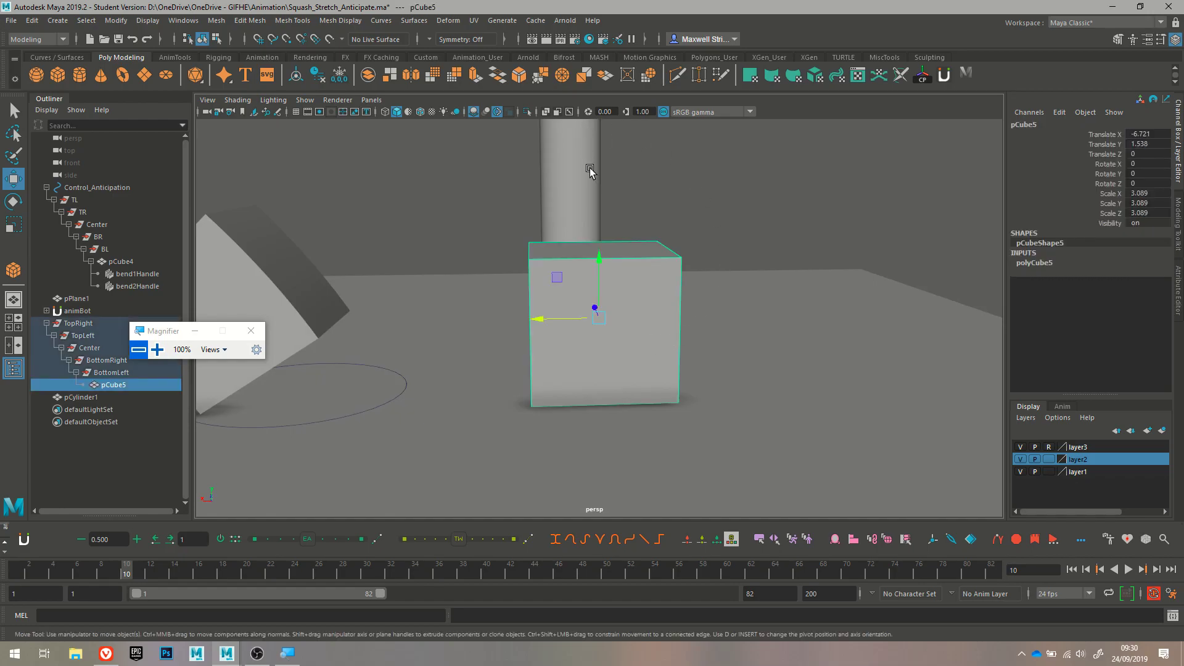
Return the animation to frame 1, select the BottomLeft group above pCube5, and shift its pivot along X towards the cube
{"action": "left_click", "coordinate": [16, 572]}
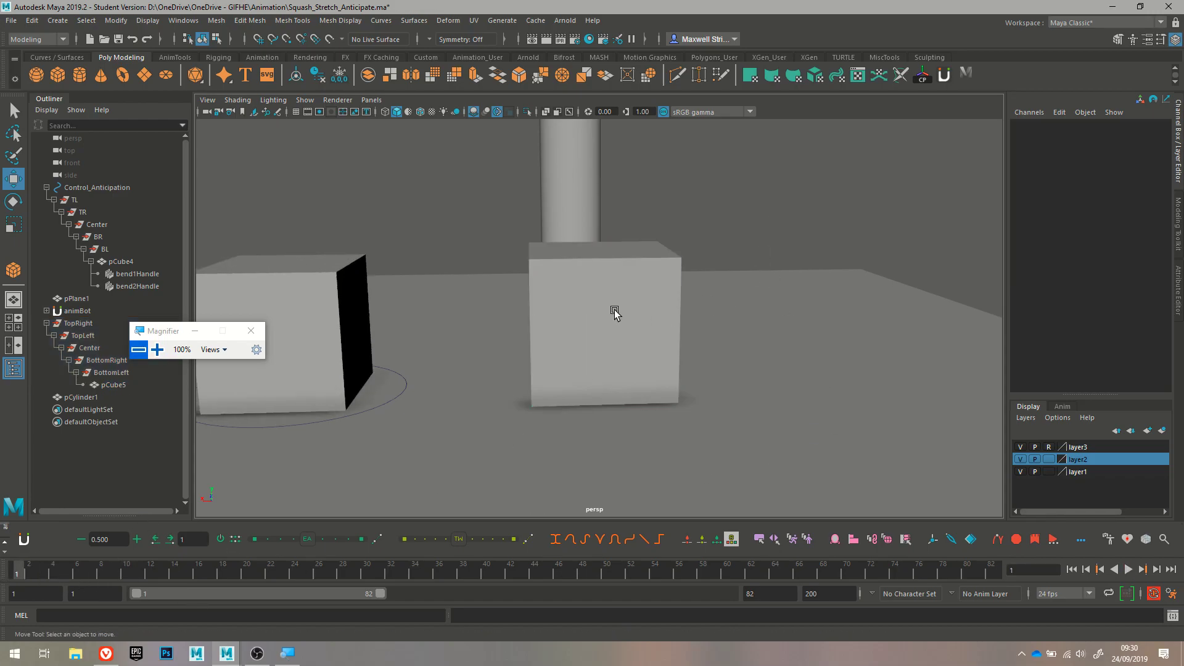
{"action": "left_click", "coordinate": [112, 373]}
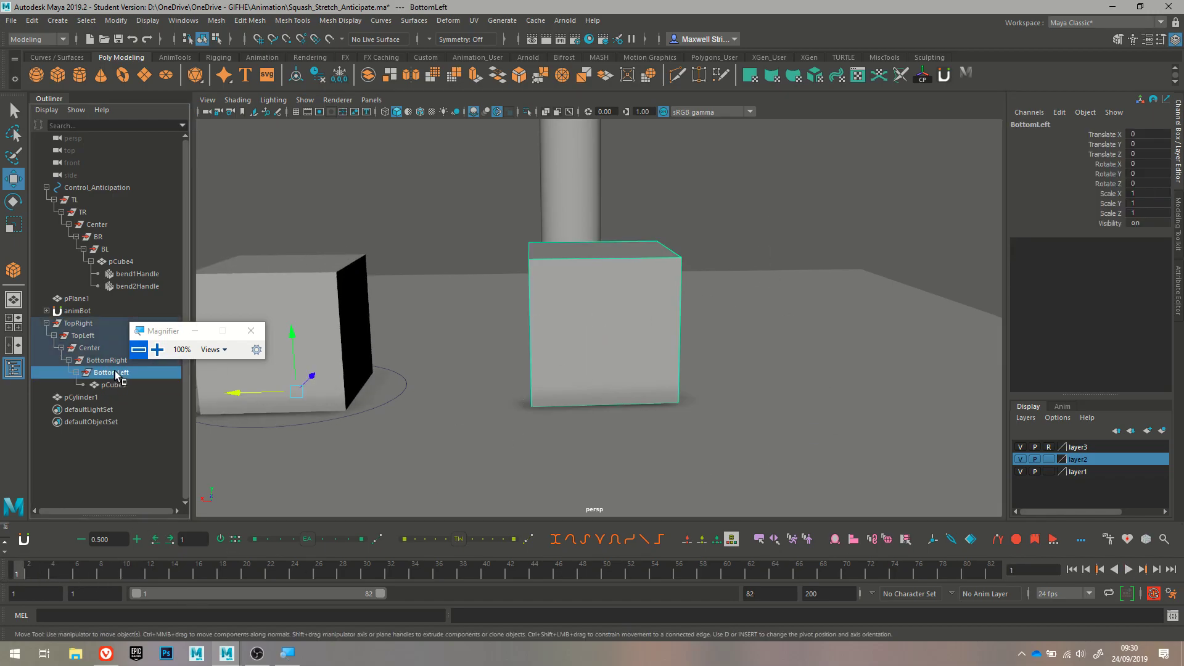
{"action": "left_click_drag", "start_coordinate": [163, 330], "coordinate": [345, 182]}
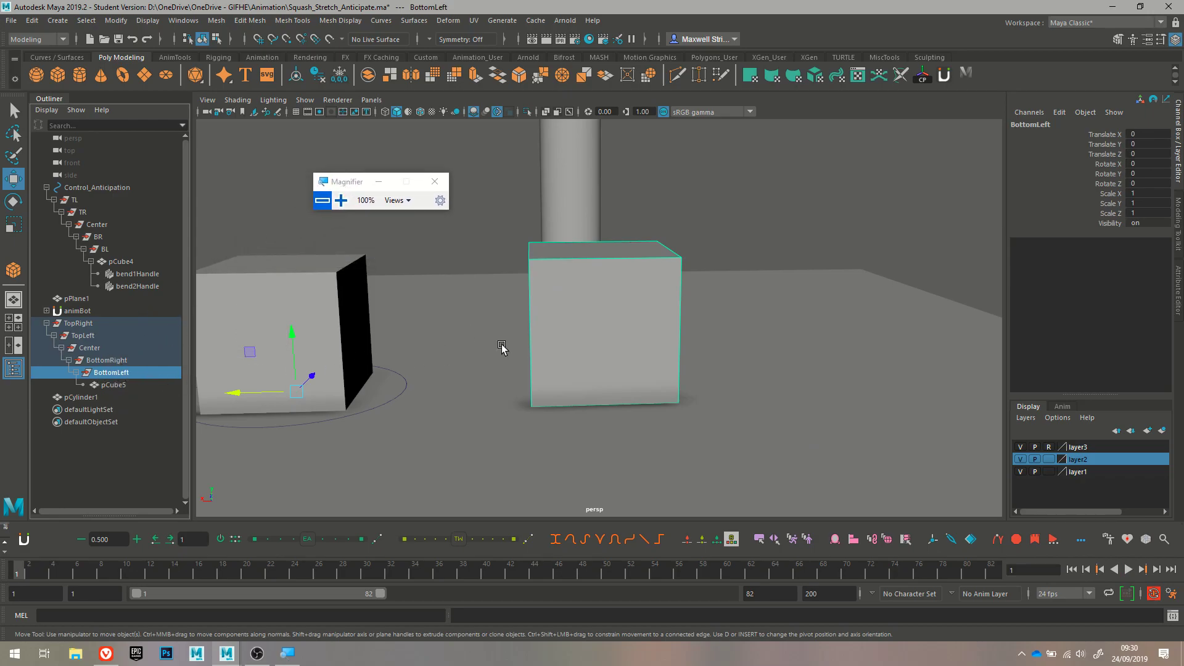
{"action": "mouse_move", "coordinate": [539, 386]}
{"action": "left_mouse_down", "text": "alt"}
{"action": "mouse_move", "coordinate": [562, 399]}
{"action": "mouse_move", "coordinate": [519, 385]}
{"action": "left_mouse_up", "text": "alt"}
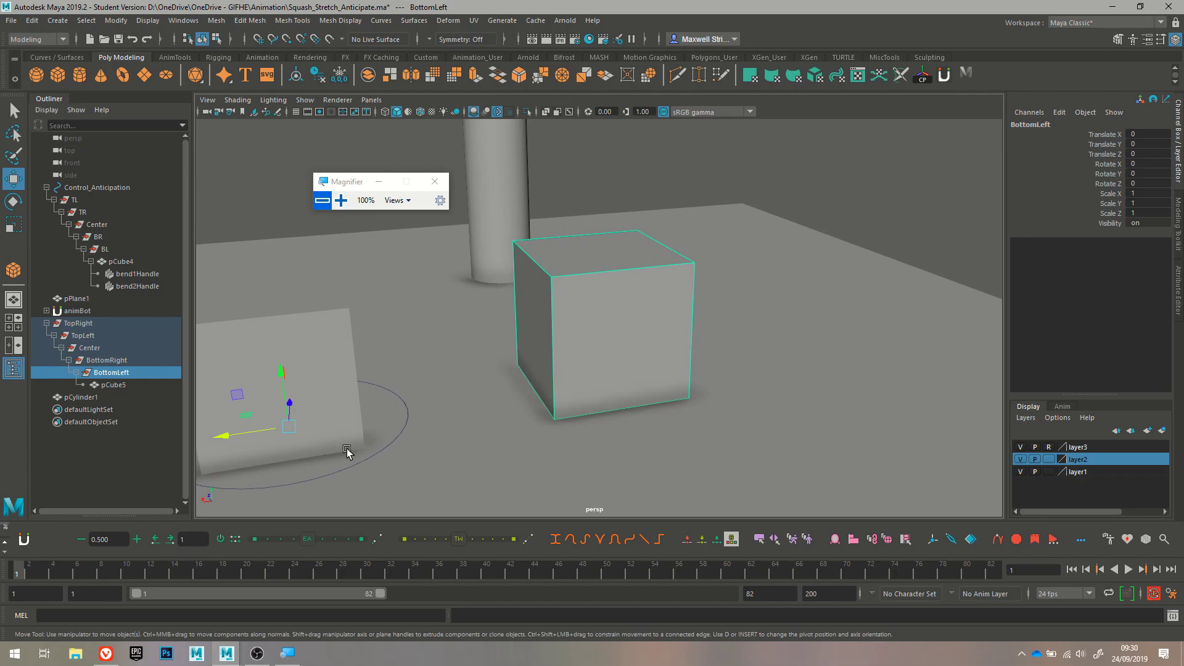
{"action": "key", "text": "d"}
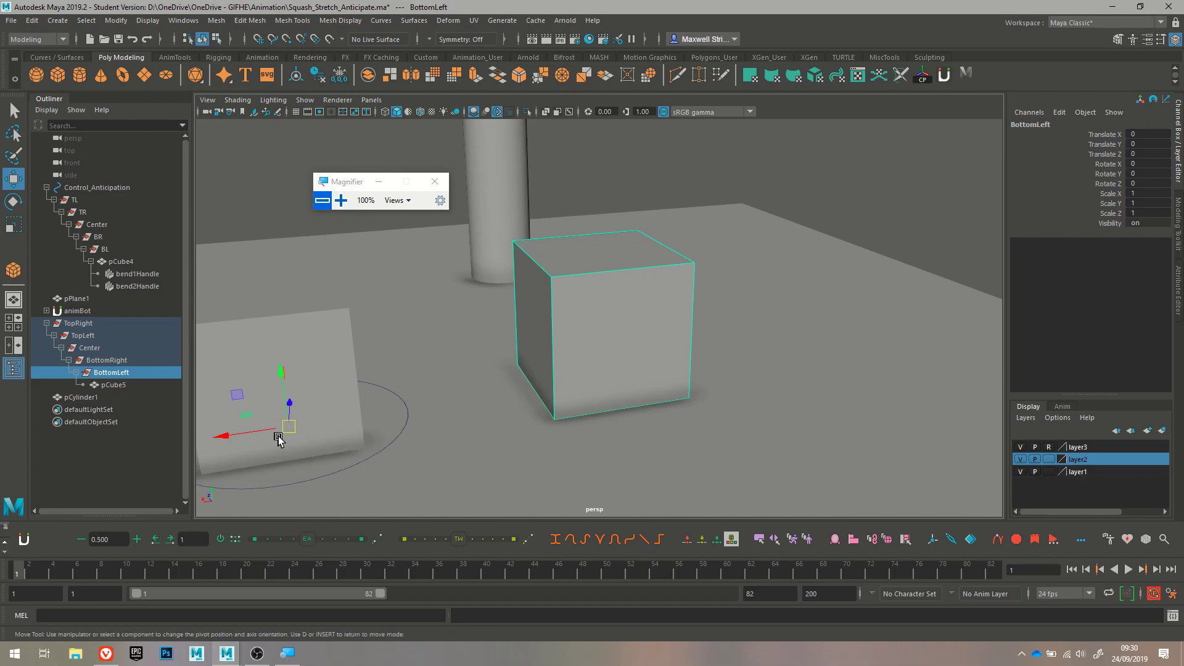
{"action": "left_click_drag", "start_coordinate": [233, 436], "coordinate": [280, 431]}
{"action": "key", "text": "d"}
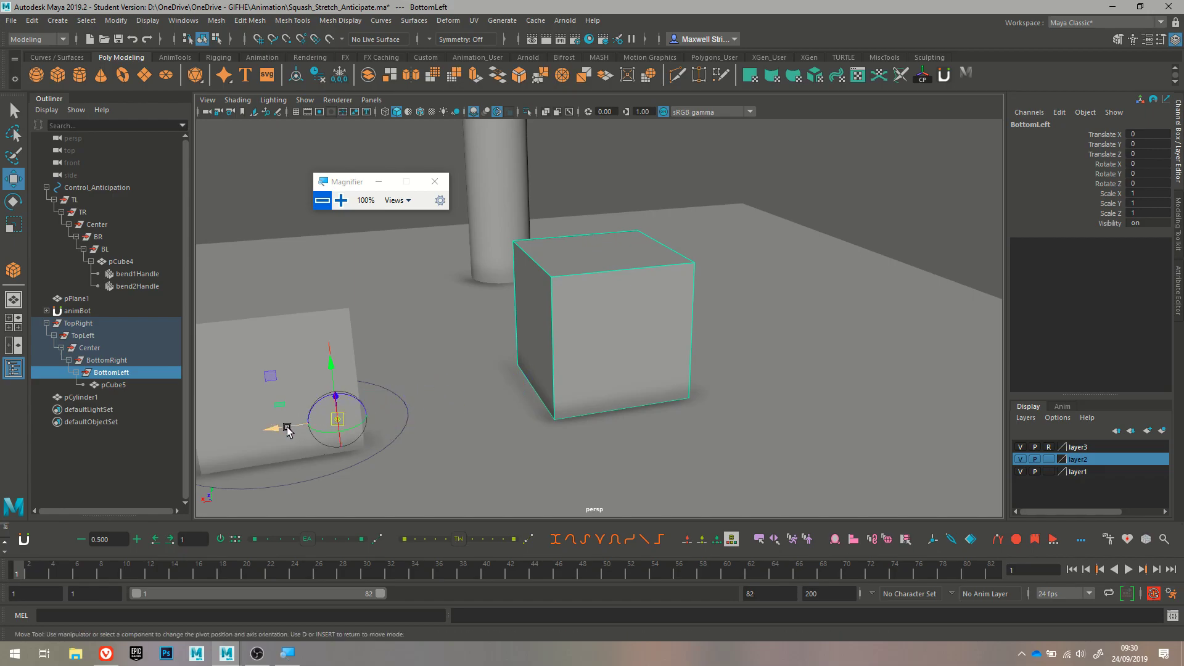
{"action": "key", "text": "d"}
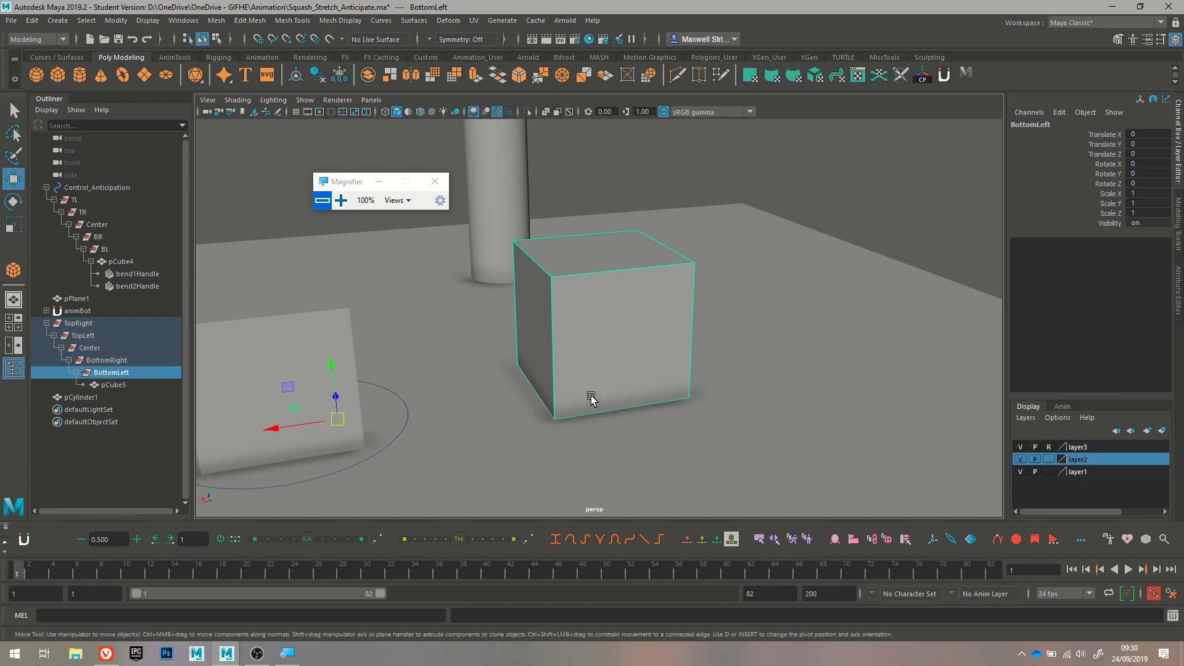
{"action": "mouse_move", "coordinate": [591, 398]}
{"action": "left_mouse_down", "text": "alt"}
{"action": "mouse_move", "coordinate": [372, 397]}
{"action": "mouse_move", "coordinate": [695, 386]}
{"action": "mouse_move", "coordinate": [465, 401]}
{"action": "mouse_move", "coordinate": [676, 390]}
{"action": "mouse_move", "coordinate": [560, 410]}
{"action": "mouse_move", "coordinate": [580, 392]}
{"action": "left_mouse_up", "text": "alt"}
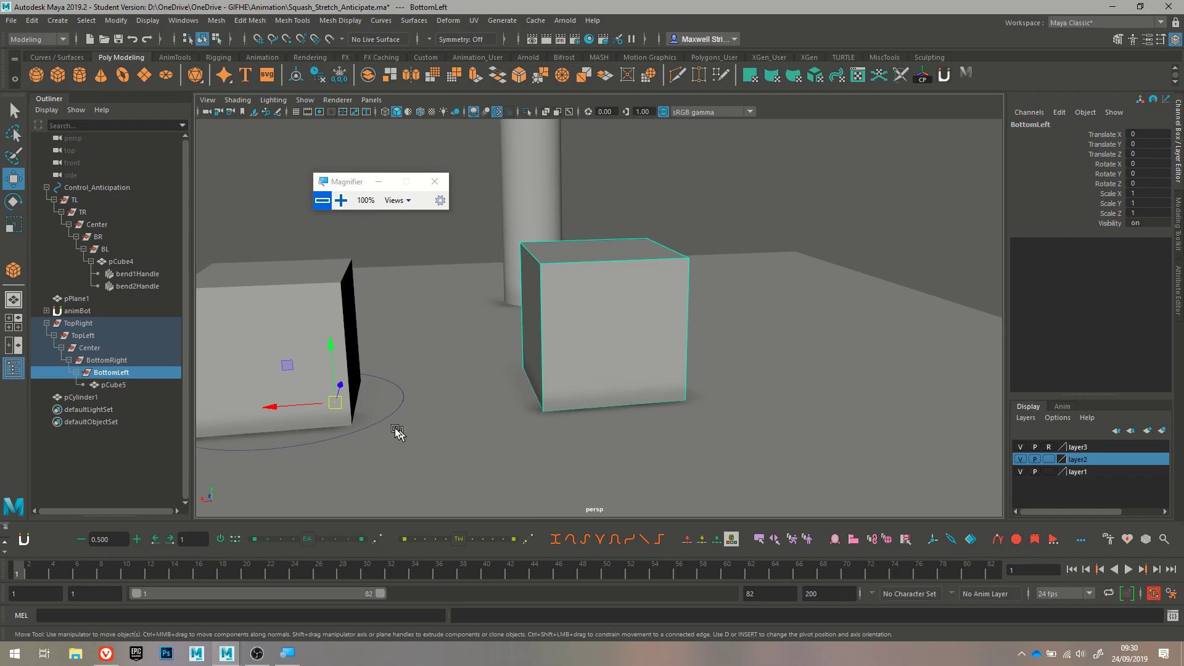
Magnify the screen to 300% and move the BottomLeft group's pivot along X closer to pCube5
{"action": "left_click", "coordinate": [340, 199]}
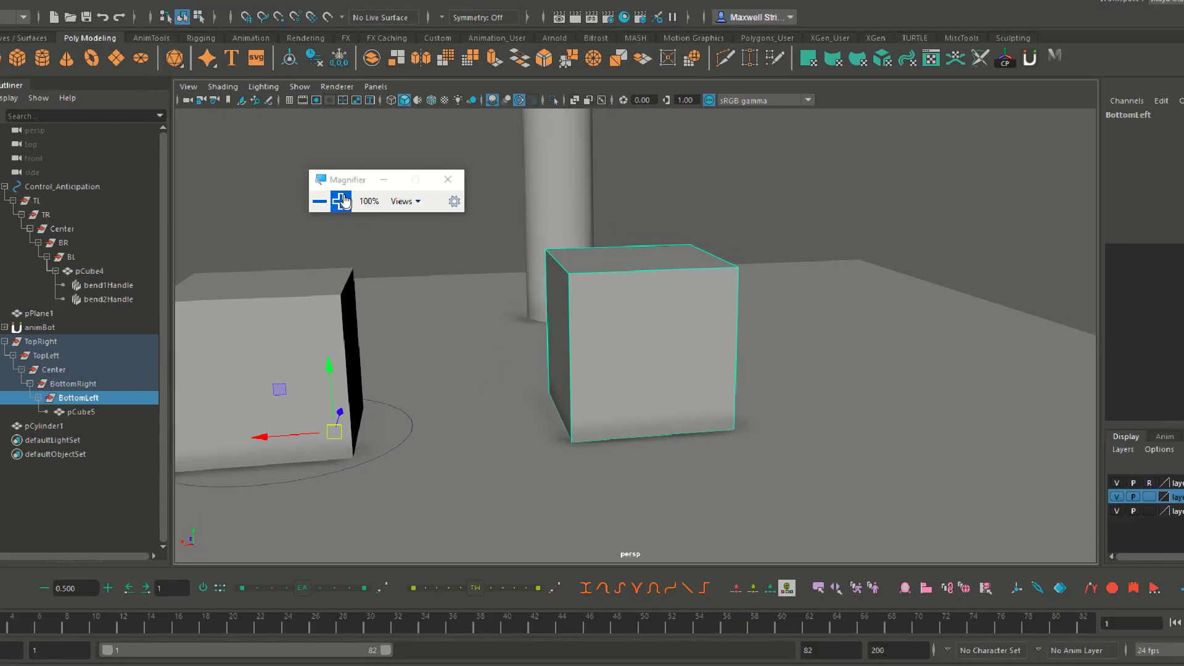
{"action": "left_click", "coordinate": [340, 200]}
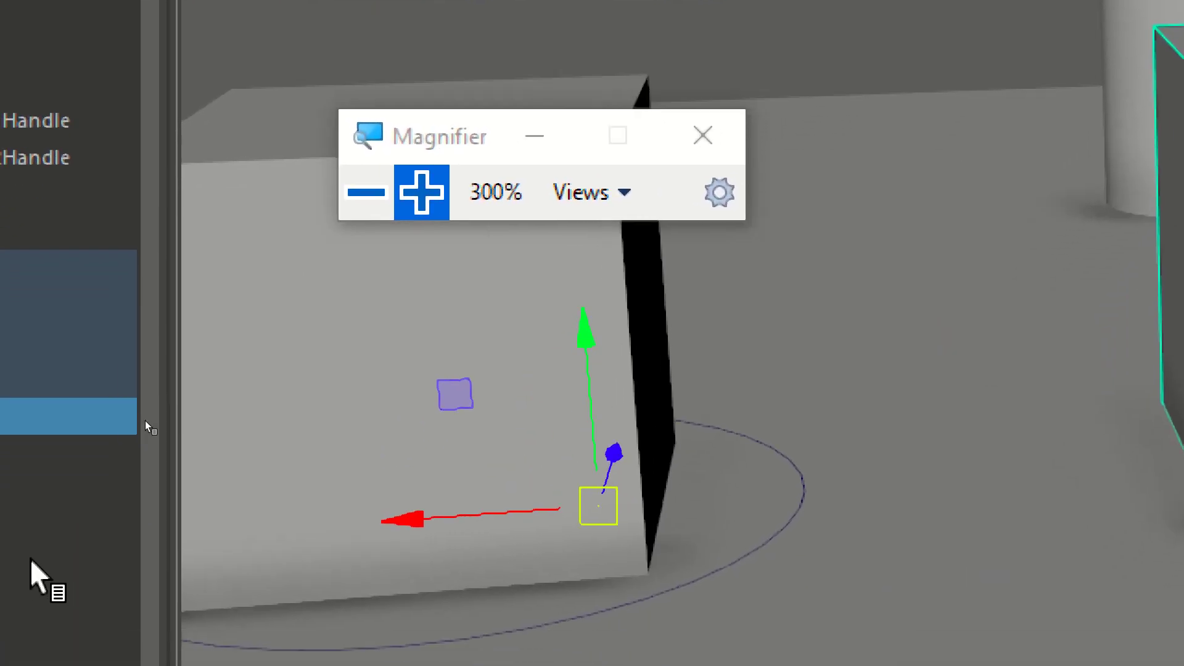
{"action": "left_click_drag", "start_coordinate": [353, 501], "coordinate": [585, 506]}
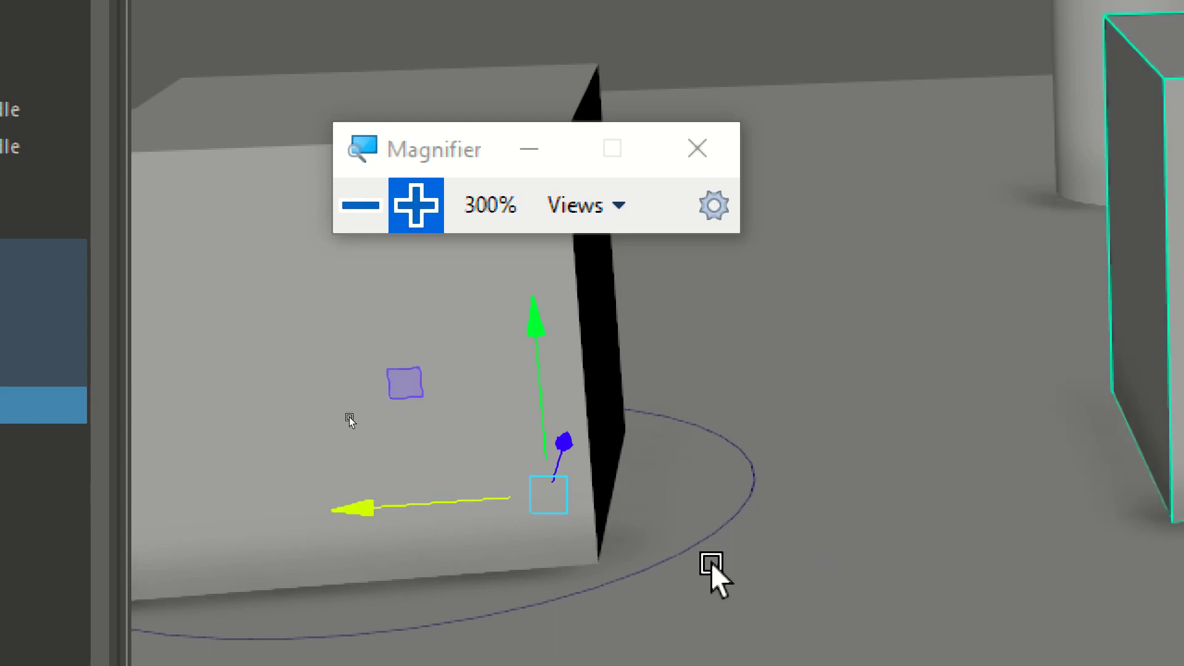
{"action": "key", "text": "d"}
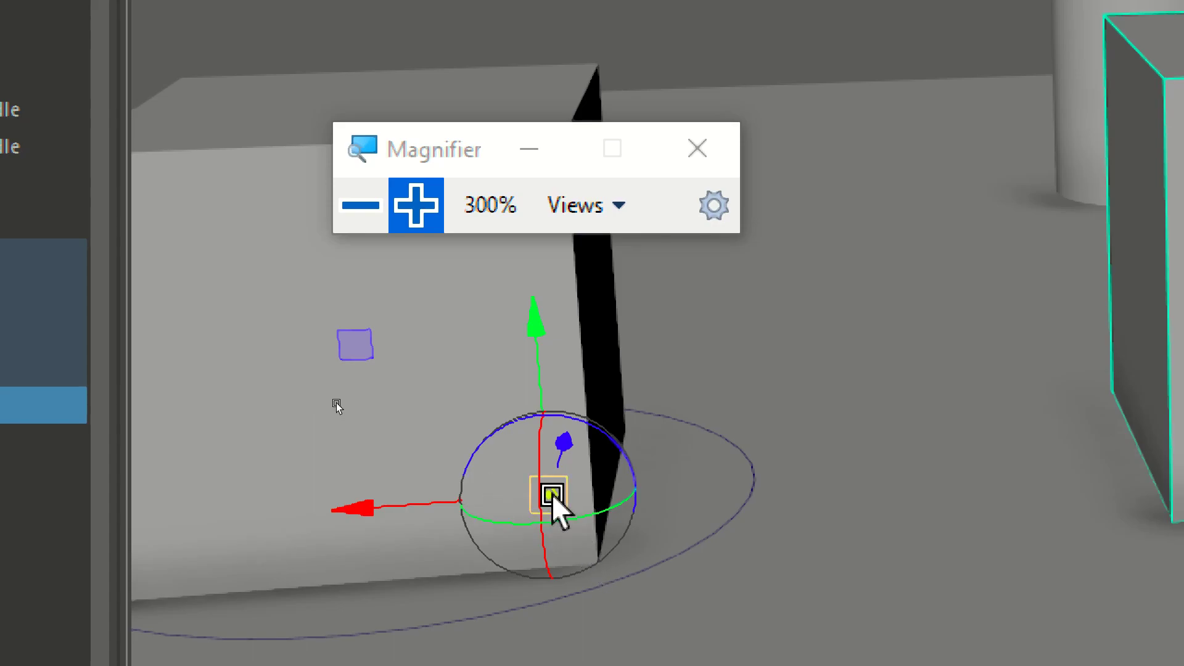
{"action": "left_click_drag", "start_coordinate": [391, 501], "coordinate": [810, 535]}
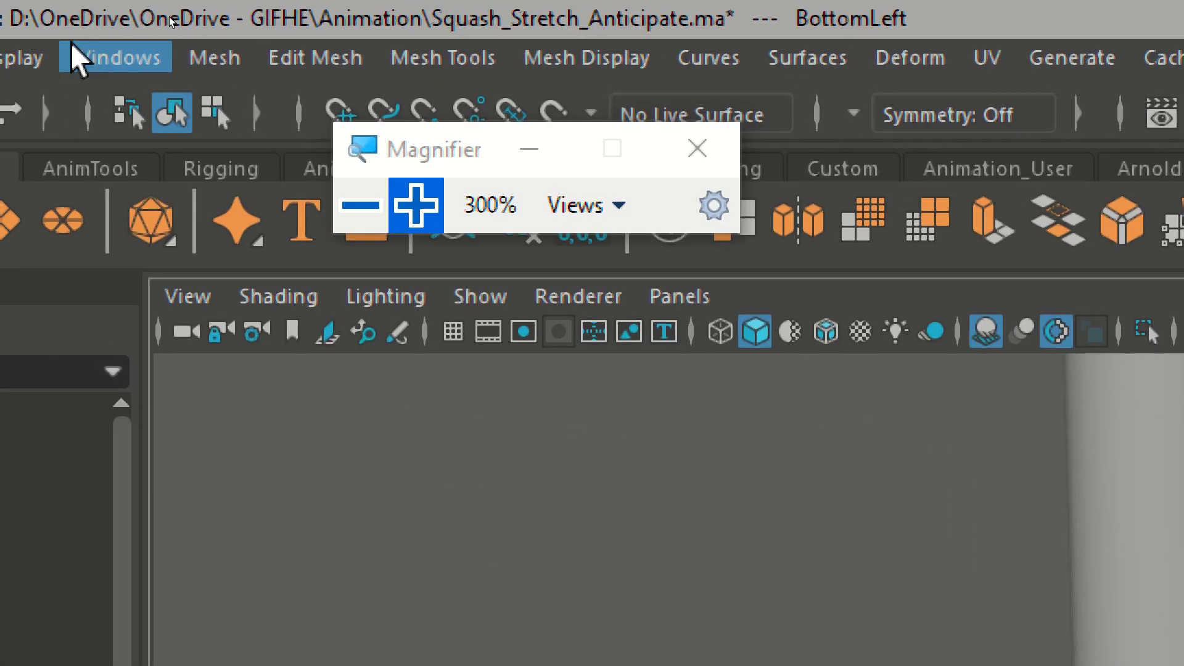
Turn on point snapping and snap the BottomLeft group's pivot to the bottom-left edge of pCube5
{"action": "left_click_drag", "start_coordinate": [501, 138], "coordinate": [415, 238]}
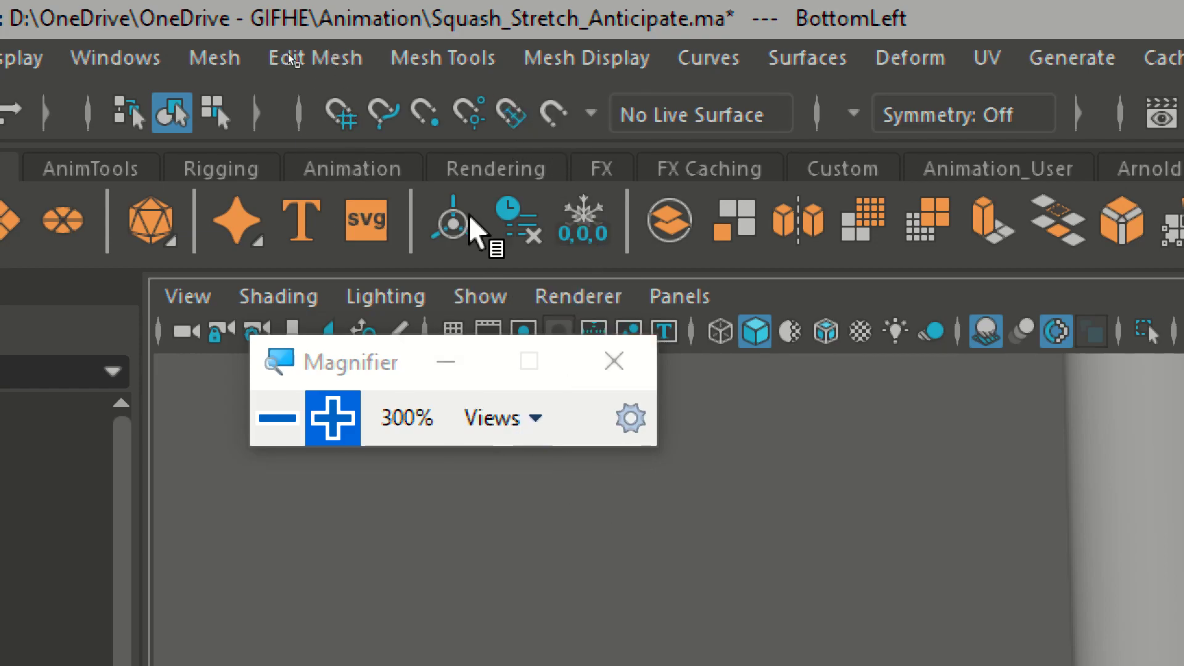
{"action": "left_click", "coordinate": [430, 125]}
{"action": "left_click", "coordinate": [431, 124]}
{"action": "left_click", "coordinate": [431, 125]}
{"action": "key", "text": "v"}
{"action": "key", "text": "v"}
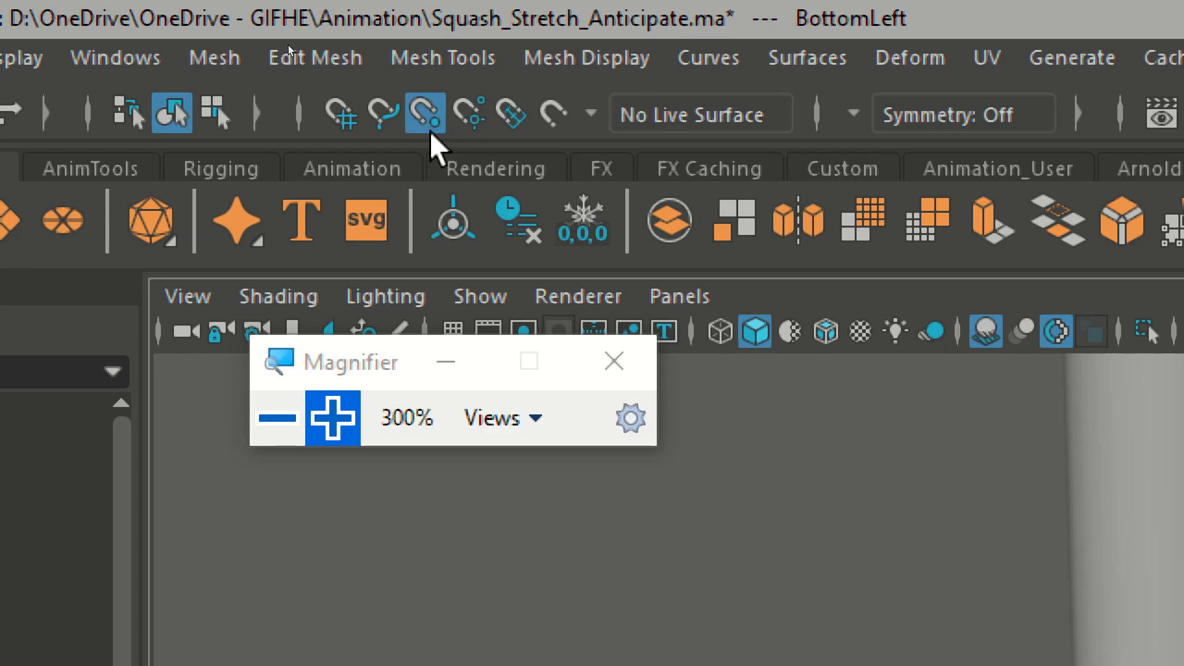
{"action": "key", "text": "v"}
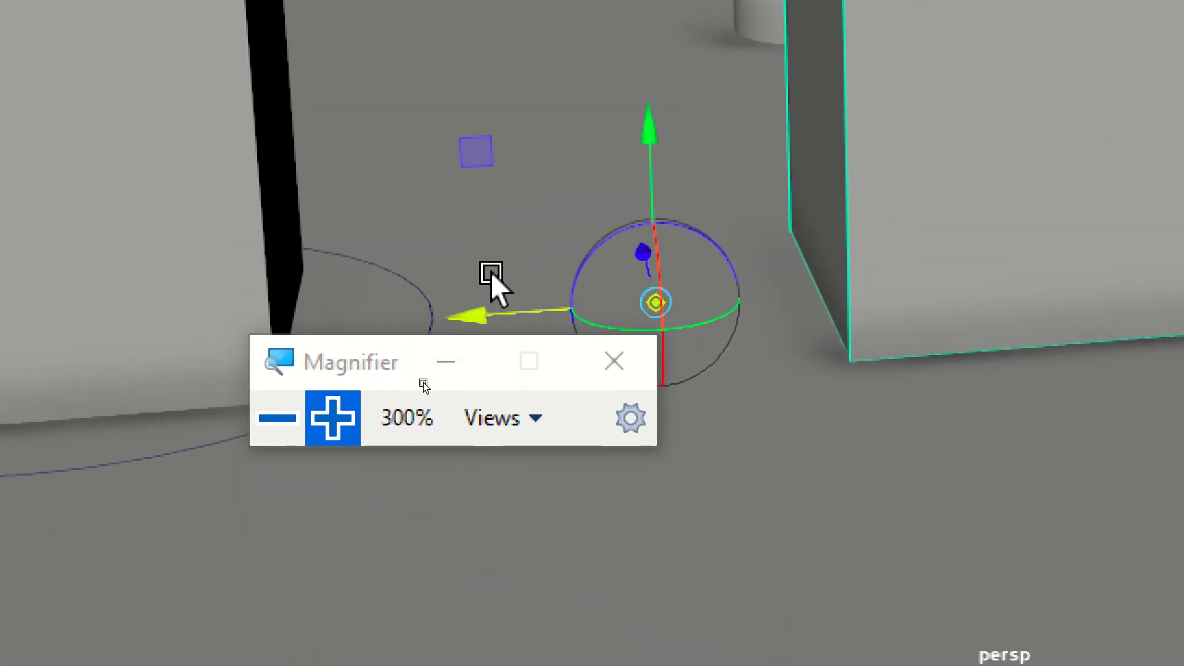
{"action": "left_click_drag", "start_coordinate": [466, 305], "coordinate": [653, 267]}
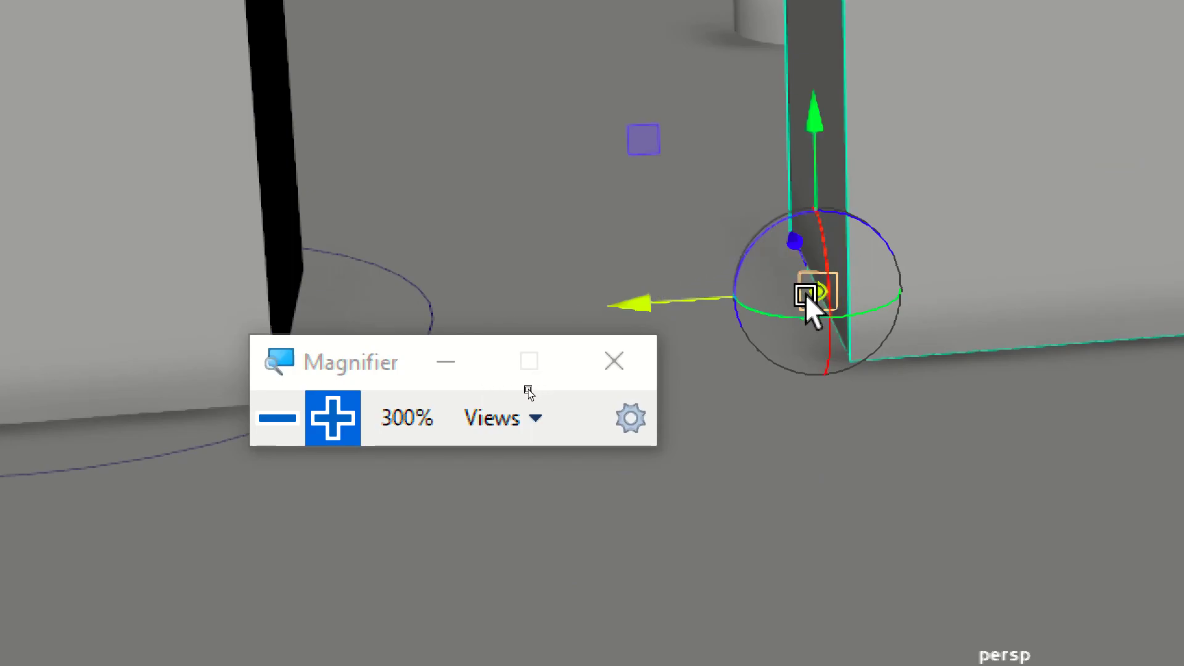
{"action": "key", "text": "d"}
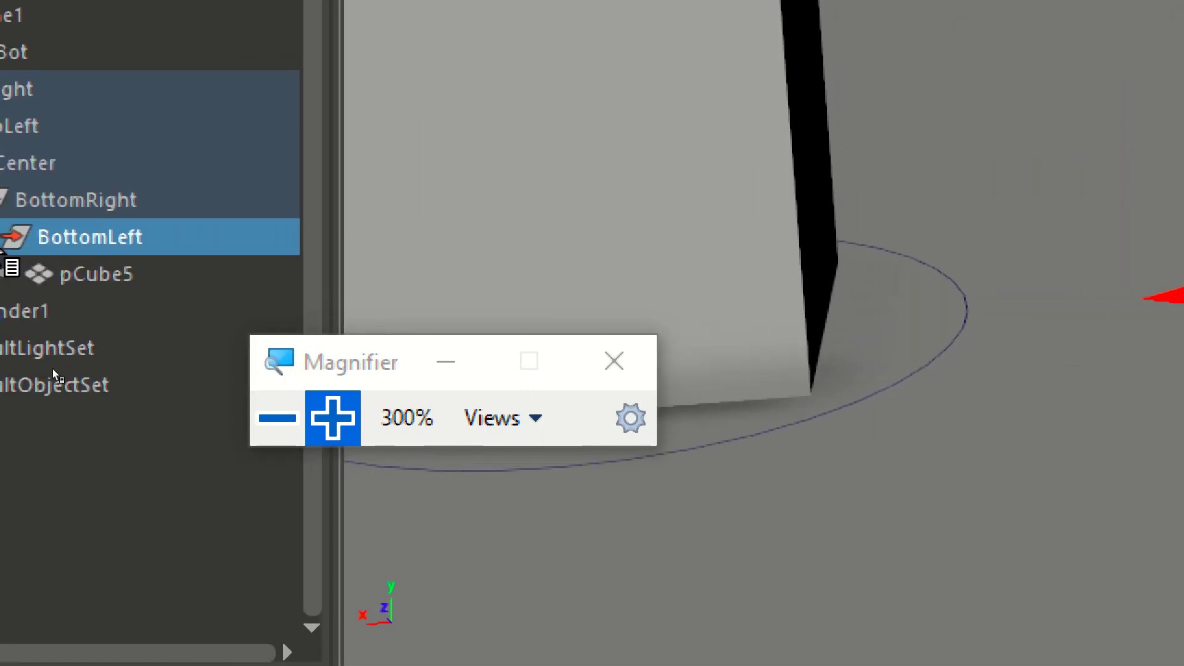
Select the BottomRight group, reduce the screen magnification to 200%, and snap the group's pivot to pCube5's bottom-right edge
{"action": "left_click", "coordinate": [44, 197]}
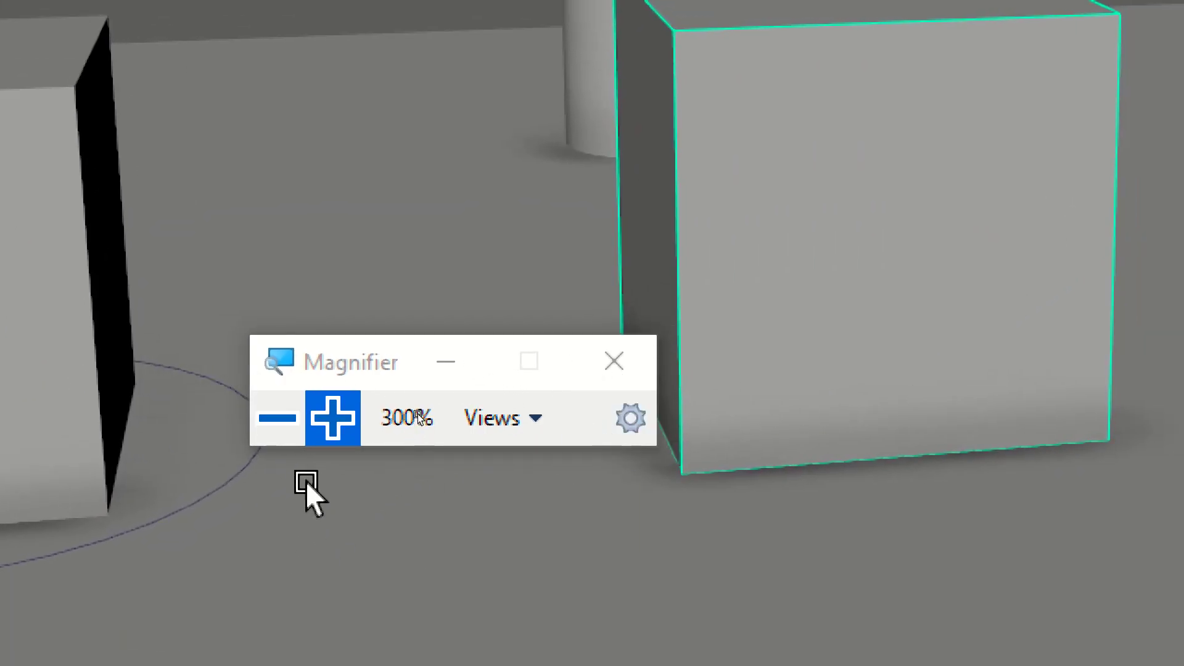
{"action": "left_click", "coordinate": [278, 418]}
{"action": "left_click_drag", "start_coordinate": [301, 388], "coordinate": [284, 186]}
{"action": "key", "text": "d"}
{"action": "key", "text": "x"}
{"action": "left_click_drag", "start_coordinate": [66, 438], "coordinate": [673, 398]}
{"action": "left_click_drag", "start_coordinate": [753, 392], "coordinate": [890, 395]}
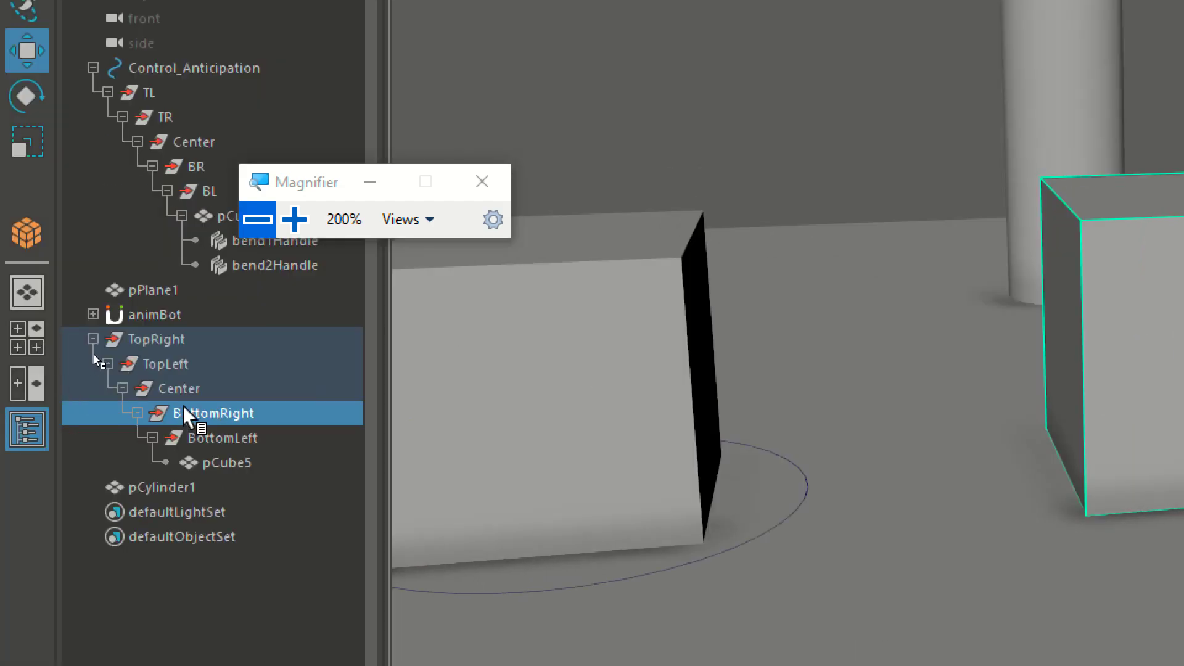
Check the Center group's pivot, and snap the TopLeft group's pivot to the top-left edge of pCube5
{"action": "left_click", "coordinate": [169, 388]}
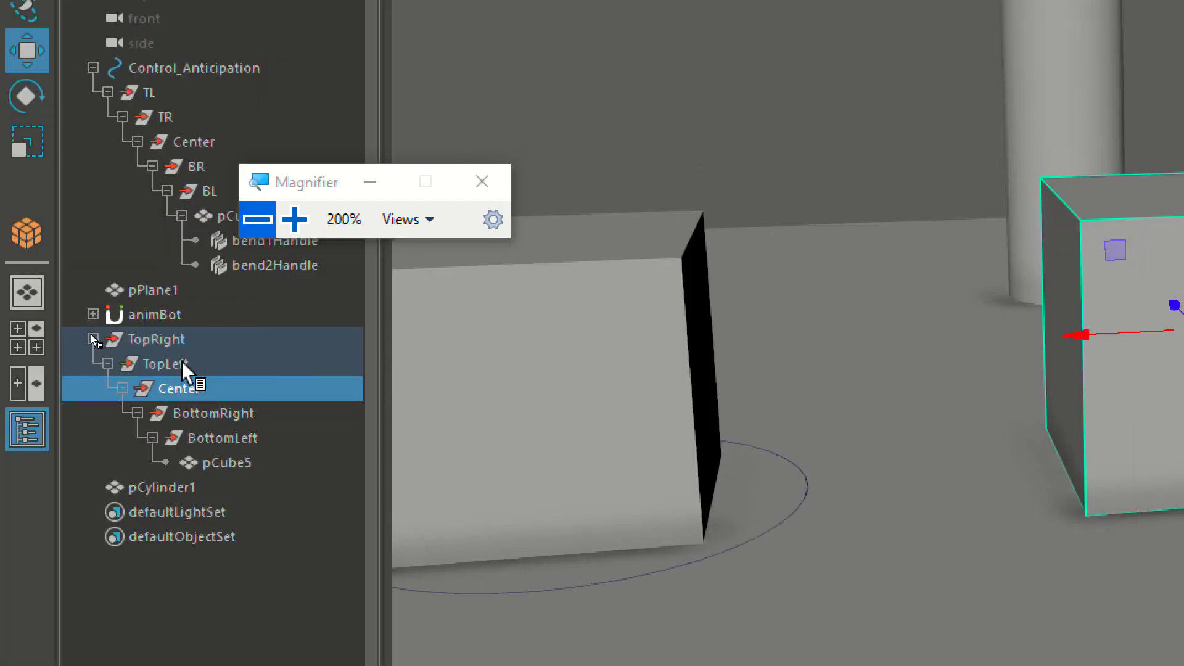
{"action": "left_click", "coordinate": [181, 363]}
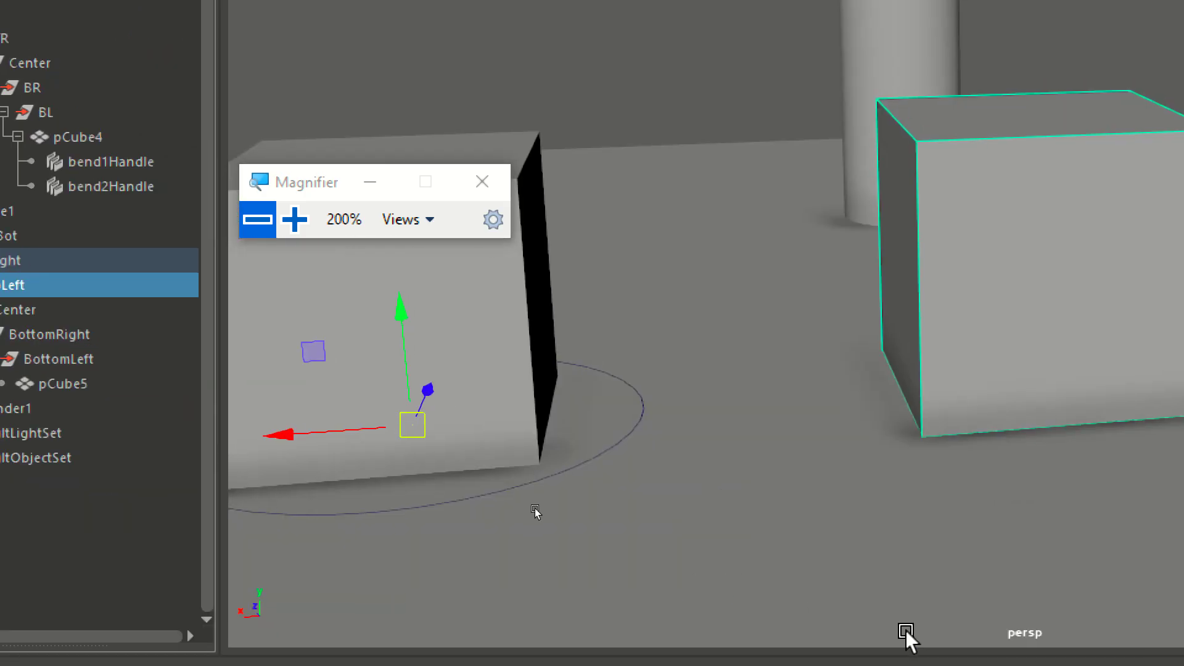
{"action": "key", "text": "d"}
{"action": "left_click_drag", "start_coordinate": [421, 427], "coordinate": [910, 123]}
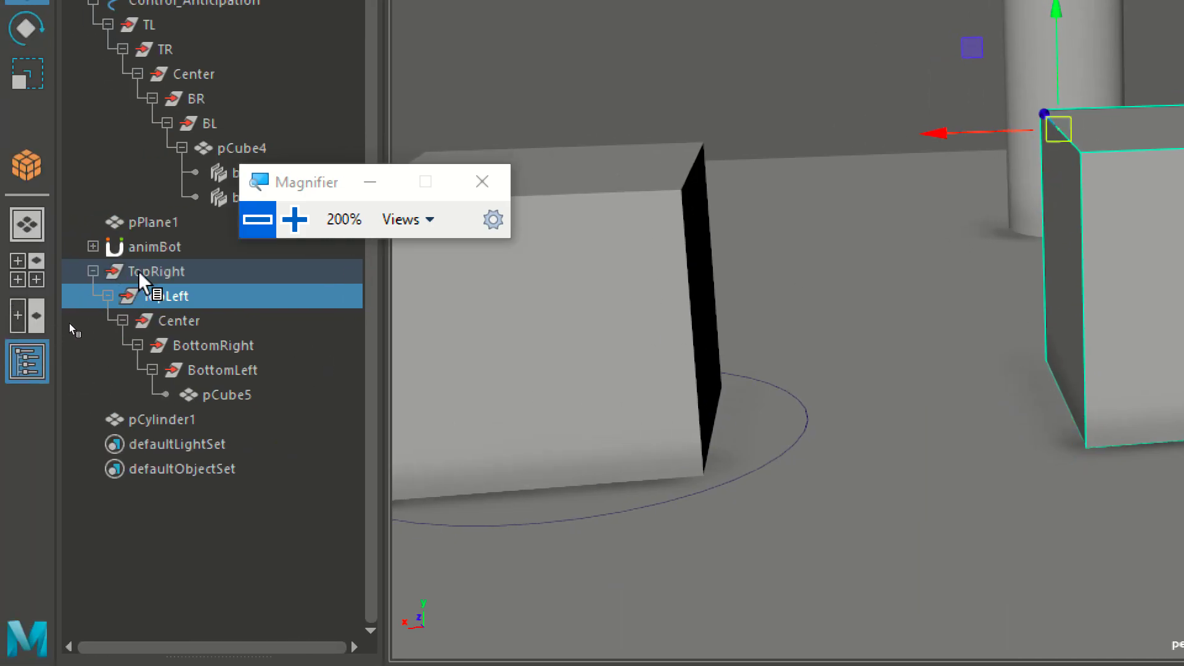
Select the TopRight group and snap its pivot to the top-right edge of pCube5
{"action": "left_click", "coordinate": [11, 261]}
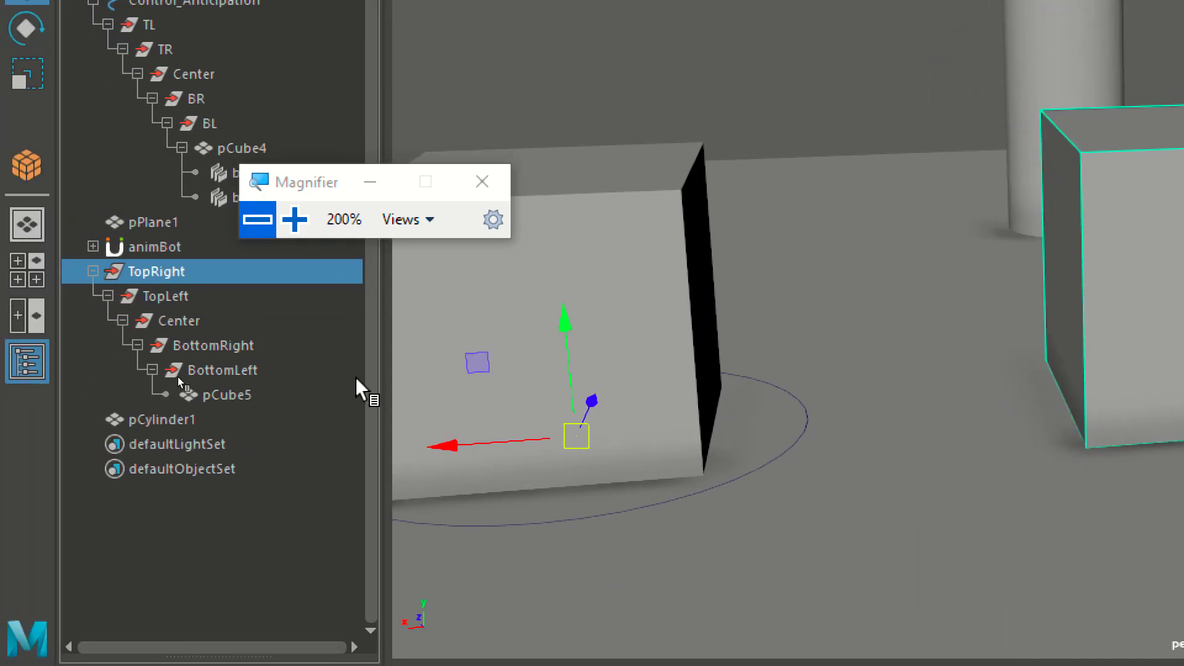
{"action": "key", "text": "d"}
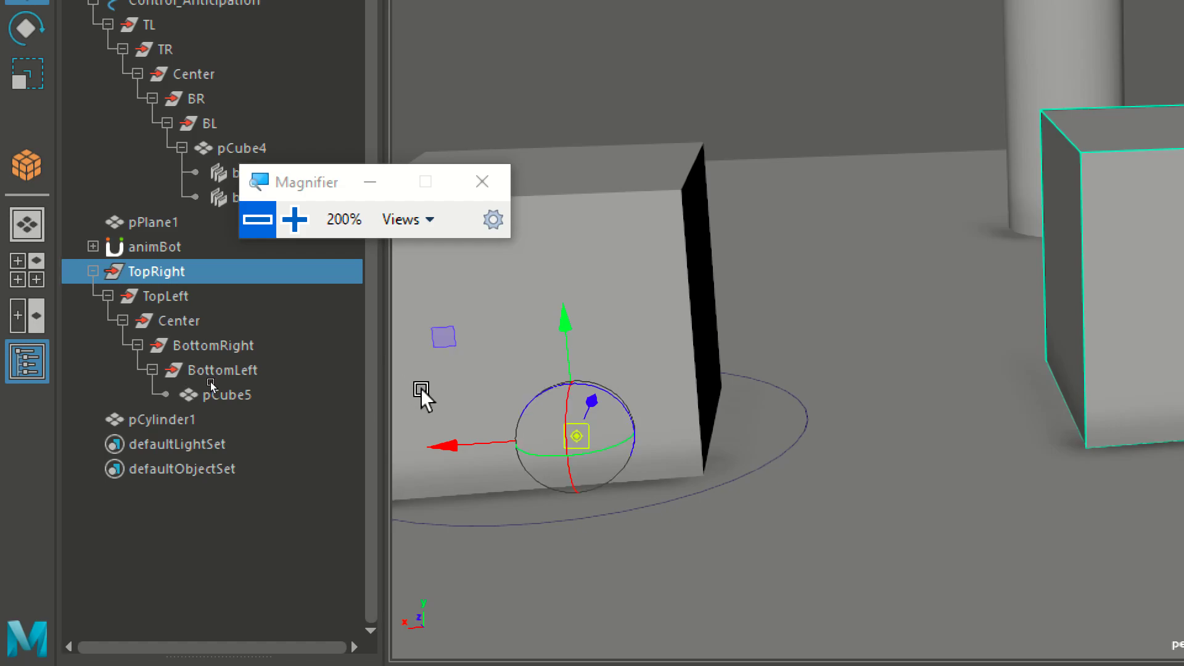
{"action": "left_click_drag", "start_coordinate": [442, 431], "coordinate": [1063, 483]}
{"action": "left_click_drag", "start_coordinate": [1025, 343], "coordinate": [1026, 211]}
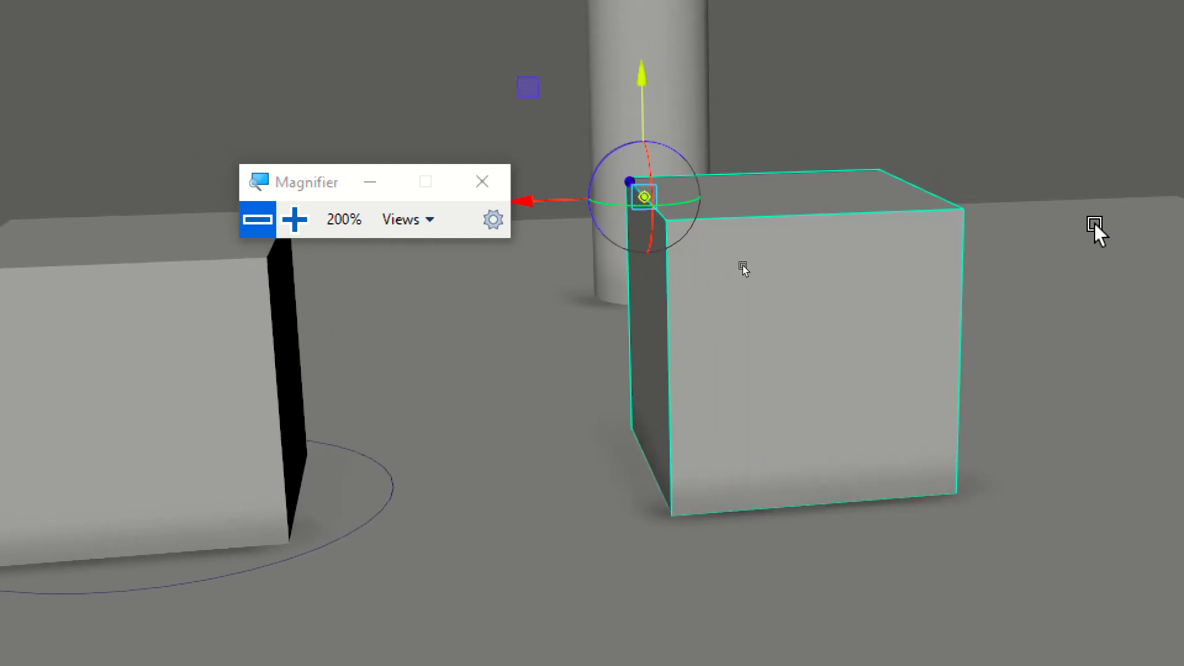
{"action": "left_click_drag", "start_coordinate": [522, 192], "coordinate": [846, 208]}
{"action": "key", "text": "d"}
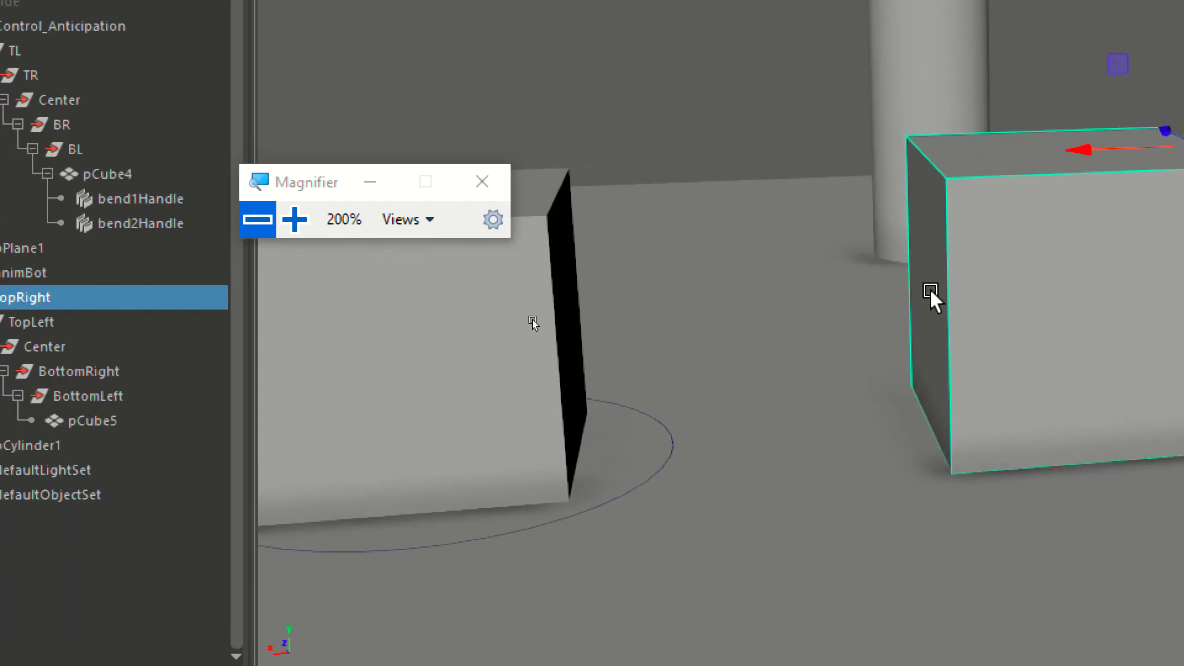
Test-rotate the TopRight and TopLeft groups around their pivots, undoing each rotation, and return the screen magnification to 100%
{"action": "key", "text": "e"}
{"action": "left_click_drag", "start_coordinate": [877, 45], "coordinate": [1003, 52]}
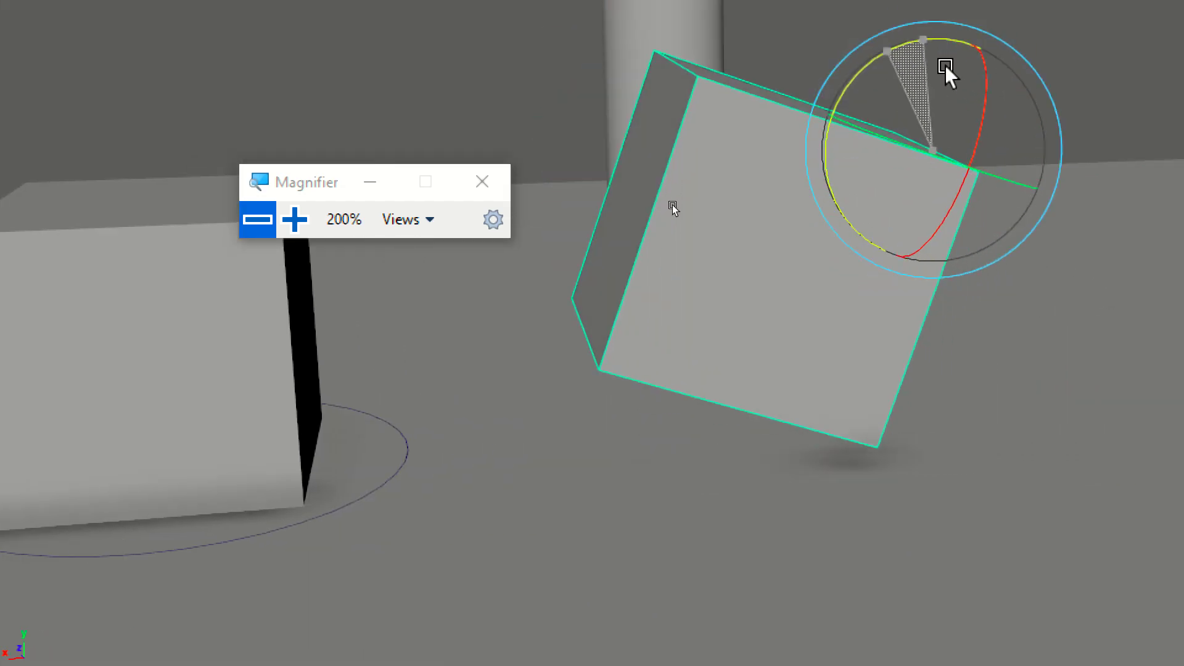
{"action": "key", "text": "ctrl+z"}
{"action": "left_click", "coordinate": [257, 219]}
{"action": "left_click", "coordinate": [256, 222]}
{"action": "left_click", "coordinate": [113, 336]}
{"action": "mouse_move", "coordinate": [498, 209]}
{"action": "left_mouse_down"}
{"action": "mouse_move", "coordinate": [464, 246]}
{"action": "mouse_move", "coordinate": [487, 219]}
{"action": "left_mouse_up"}
{"action": "key", "text": "ctrl+z"}
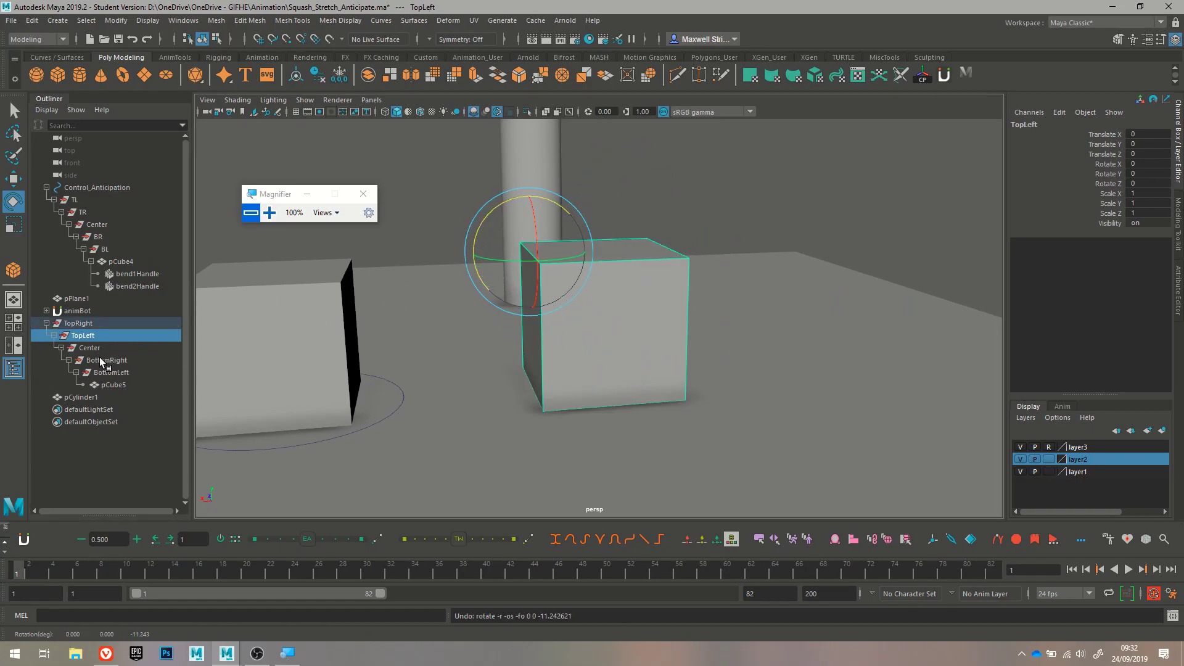
Test-rotate the Center, BottomRight and BottomLeft groups around their pivots, undoing each rotation
{"action": "left_click", "coordinate": [129, 347]}
{"action": "left_click_drag", "start_coordinate": [551, 281], "coordinate": [605, 256]}
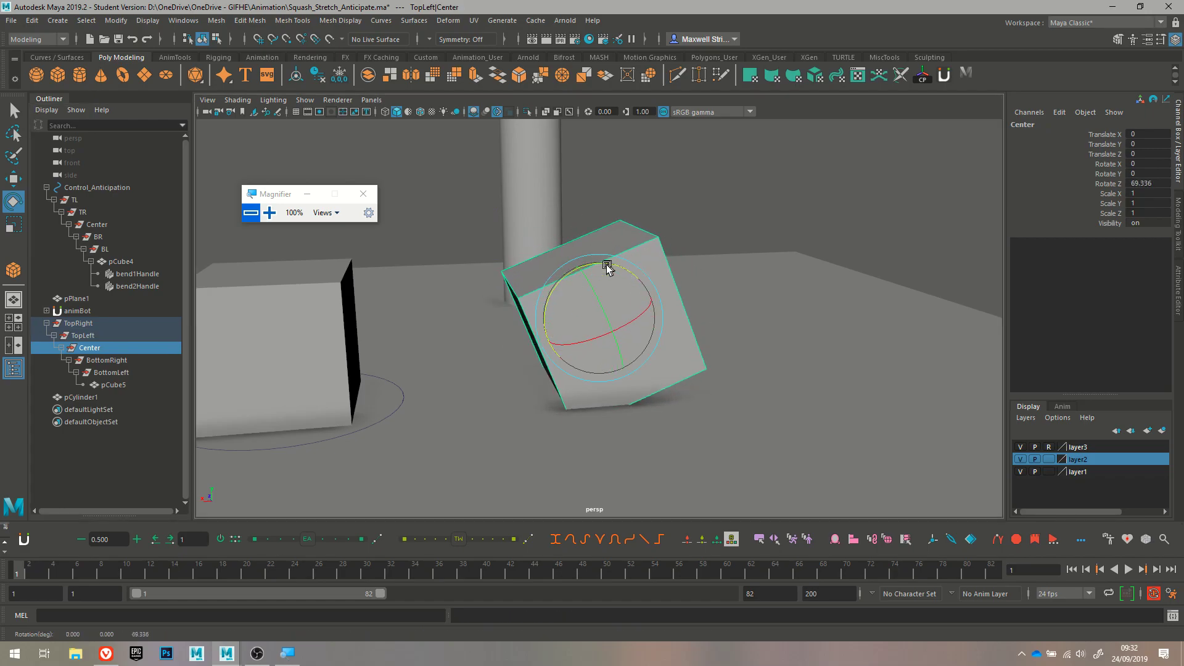
{"action": "key", "text": "ctrl+z"}
{"action": "left_click", "coordinate": [119, 360]}
{"action": "left_click_drag", "start_coordinate": [635, 331], "coordinate": [671, 332]}
{"action": "left_click", "coordinate": [124, 372]}
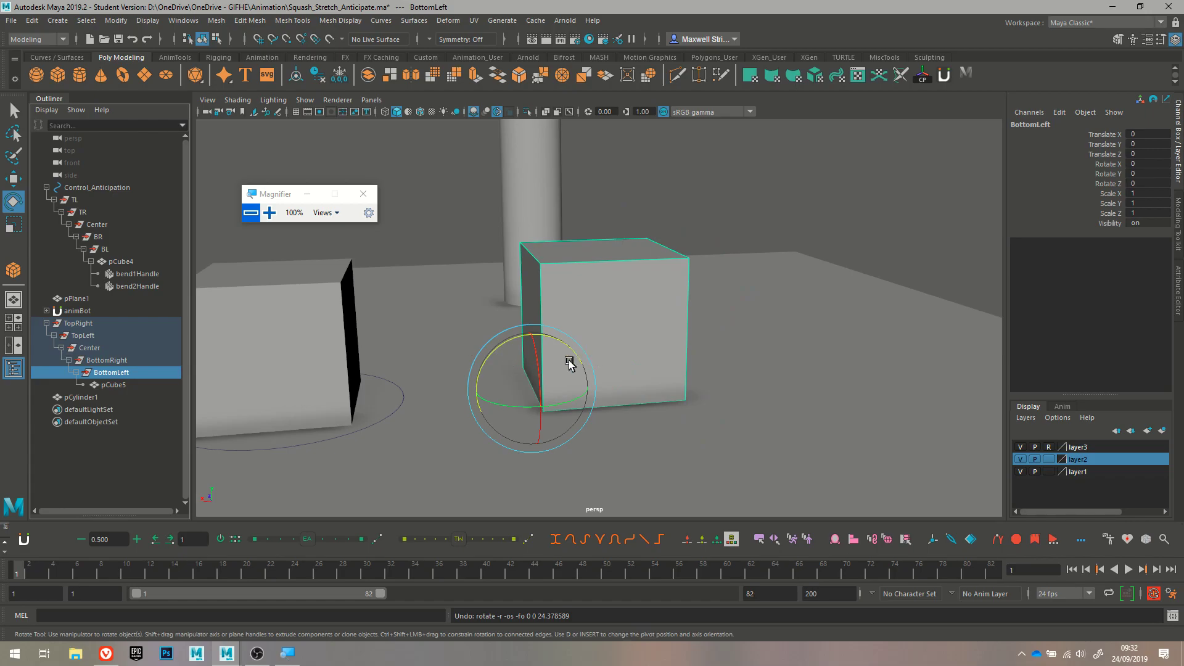
{"action": "left_click_drag", "start_coordinate": [513, 338], "coordinate": [487, 355]}
{"action": "key", "text": "ctrl+z"}
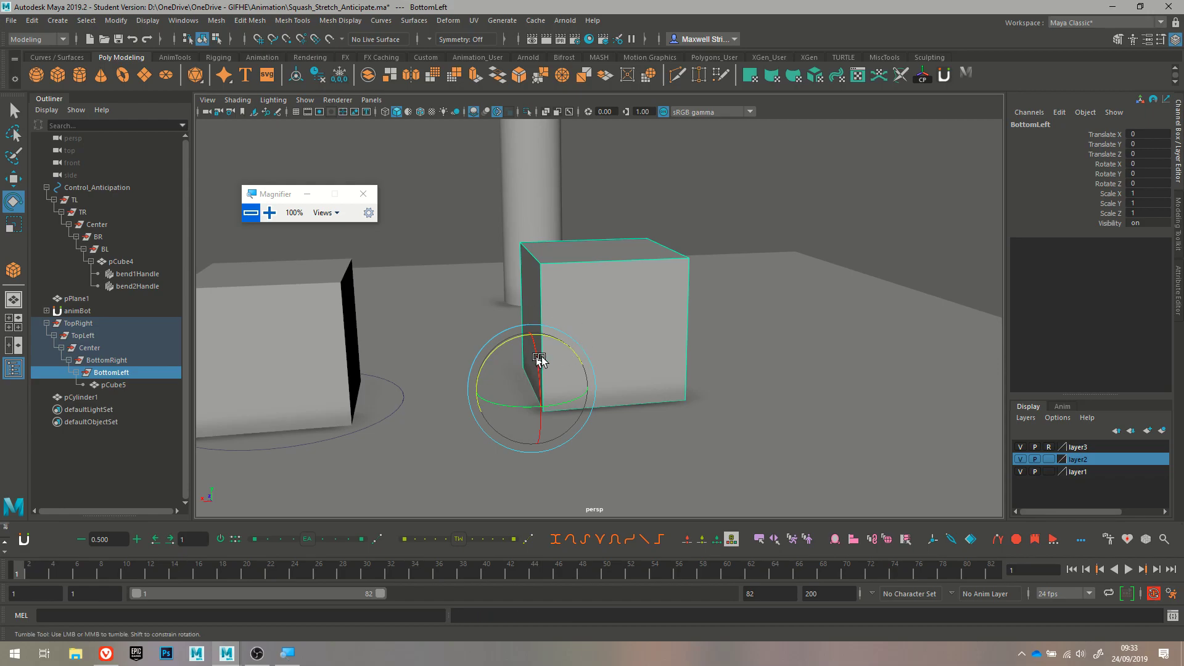
Move the BottomLeft group's pivot to pCube5's back bottom corner and return it to the middle of the bottom-left edge
{"action": "left_click_drag", "start_coordinate": [536, 351], "coordinate": [545, 362], "text": "alt"}
{"action": "key", "text": "w"}
{"action": "key", "text": "d"}
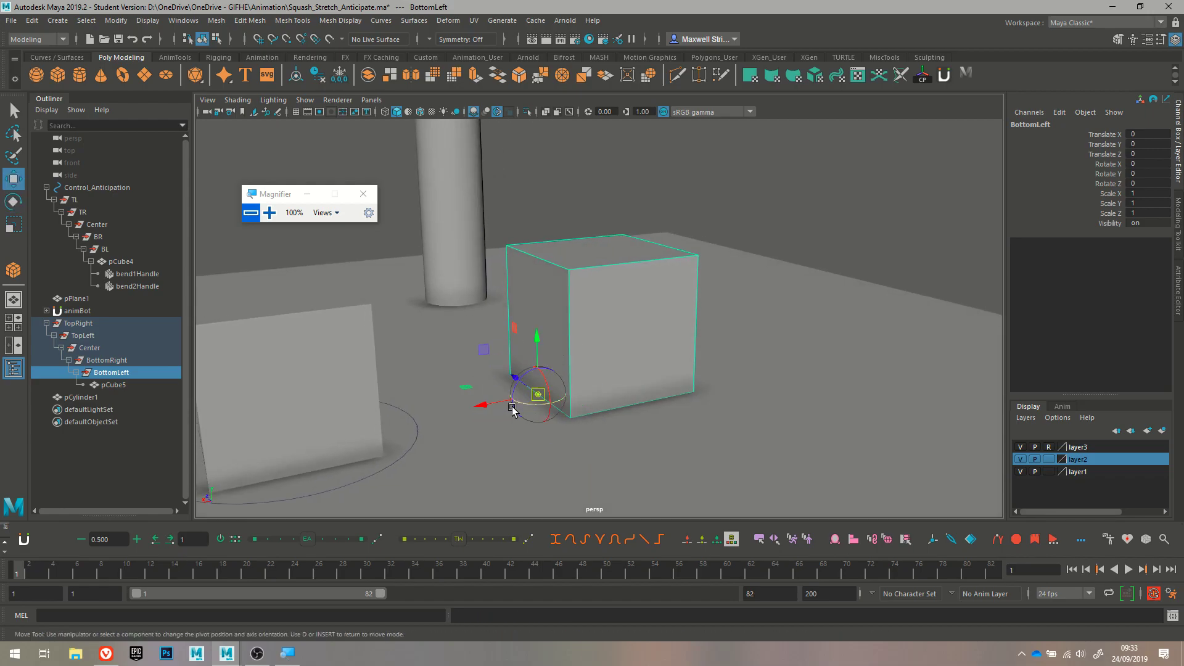
{"action": "left_click_drag", "start_coordinate": [537, 401], "coordinate": [528, 394]}
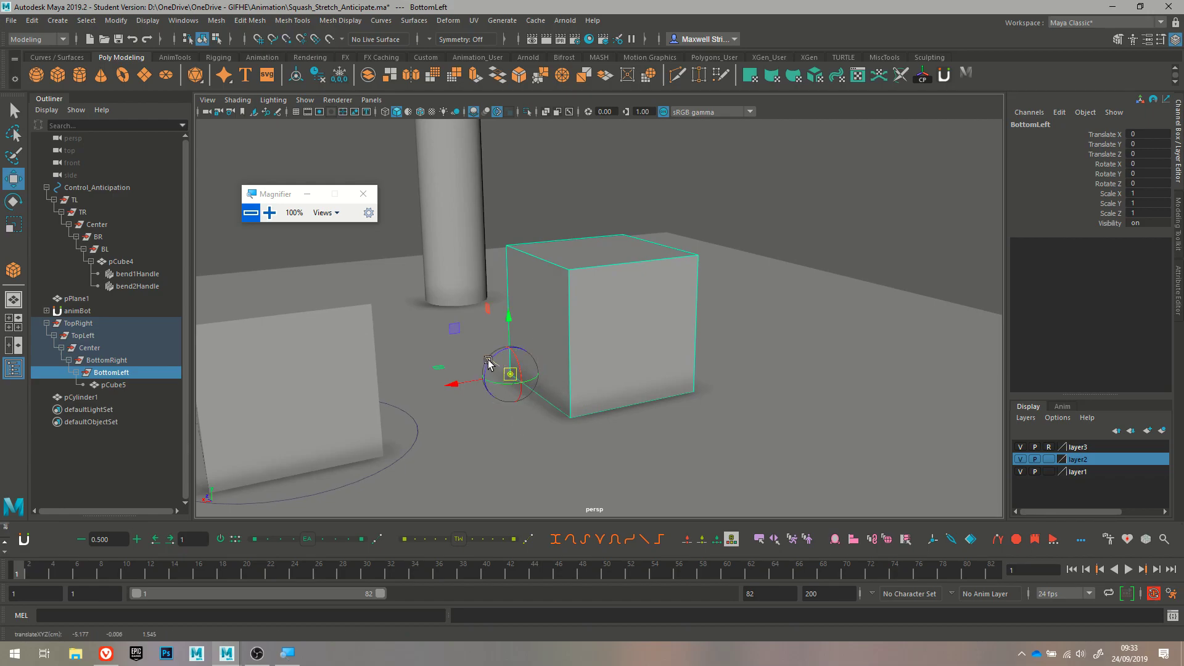
{"action": "left_click_drag", "start_coordinate": [485, 357], "coordinate": [566, 459]}
{"action": "left_click_drag", "start_coordinate": [524, 411], "coordinate": [534, 417]}
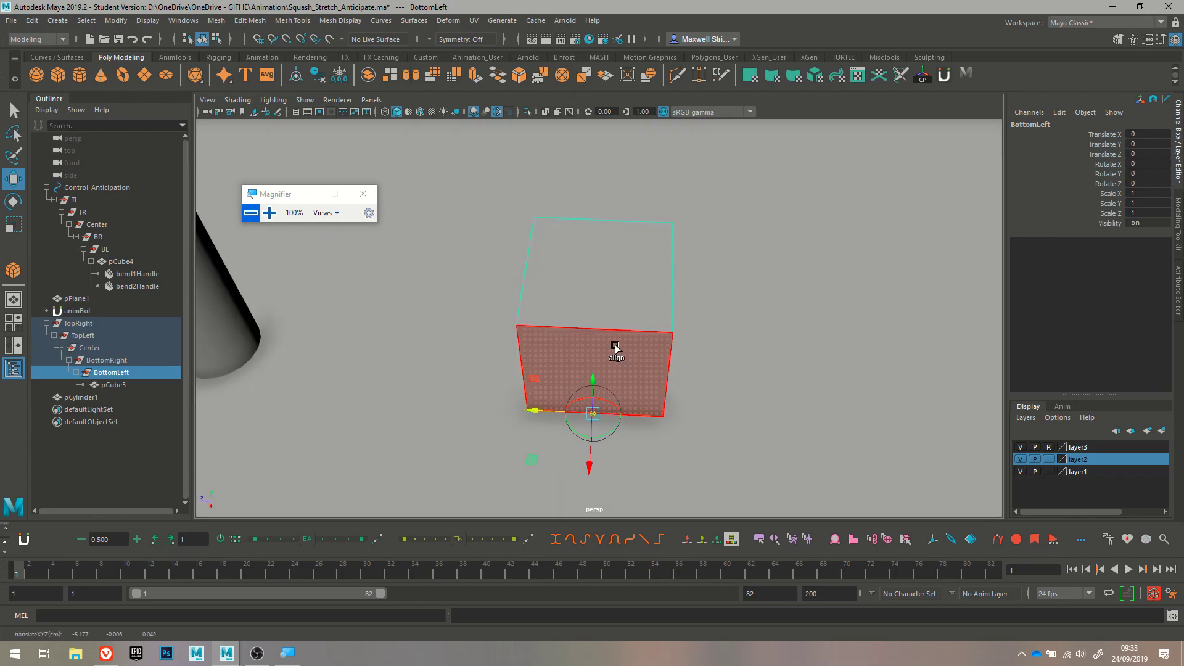
Show pCube5's polyCube5 creation settings and check the TopRight group's pivot
{"action": "left_click_drag", "start_coordinate": [613, 348], "coordinate": [584, 343], "text": "alt"}
{"action": "right_click_drag", "start_coordinate": [579, 323], "coordinate": [660, 268]}
{"action": "key", "text": "d"}
{"action": "left_click_drag", "start_coordinate": [802, 377], "coordinate": [703, 352], "text": "alt"}
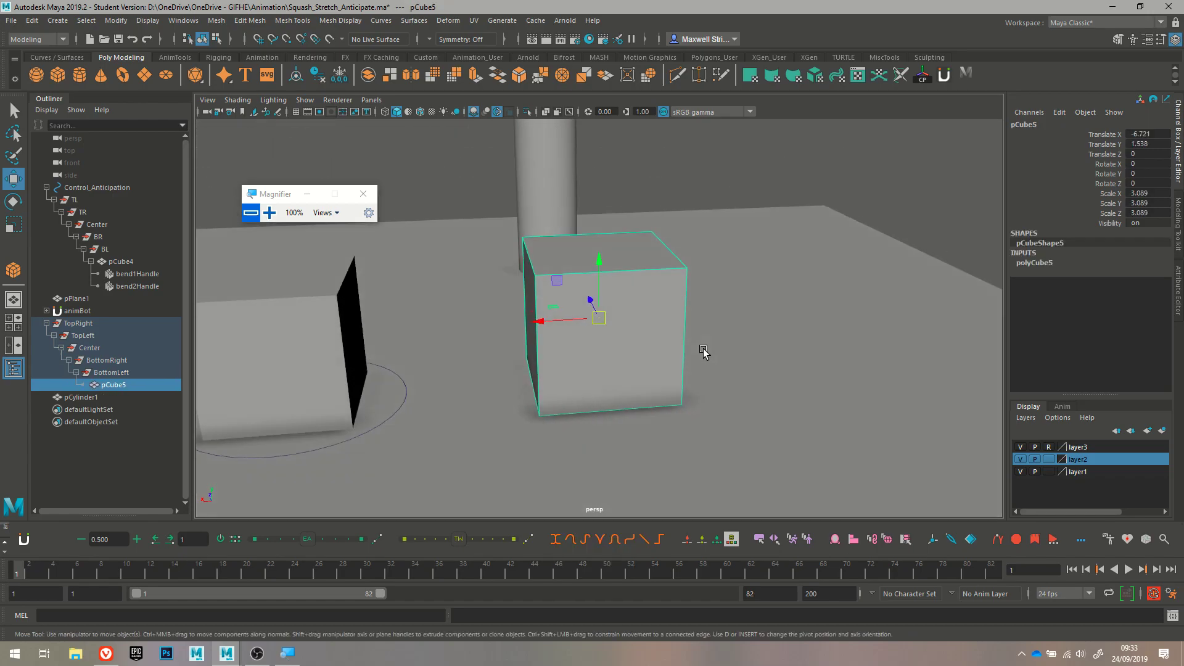
{"action": "left_click", "coordinate": [1026, 265]}
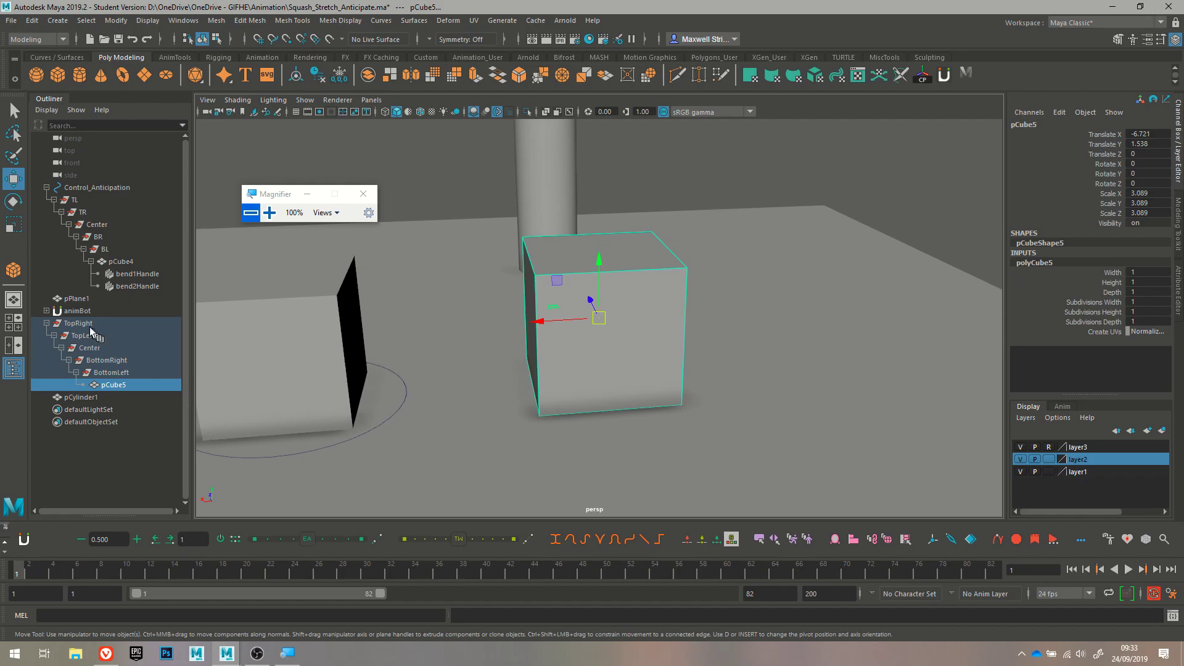
{"action": "left_click", "coordinate": [87, 324]}
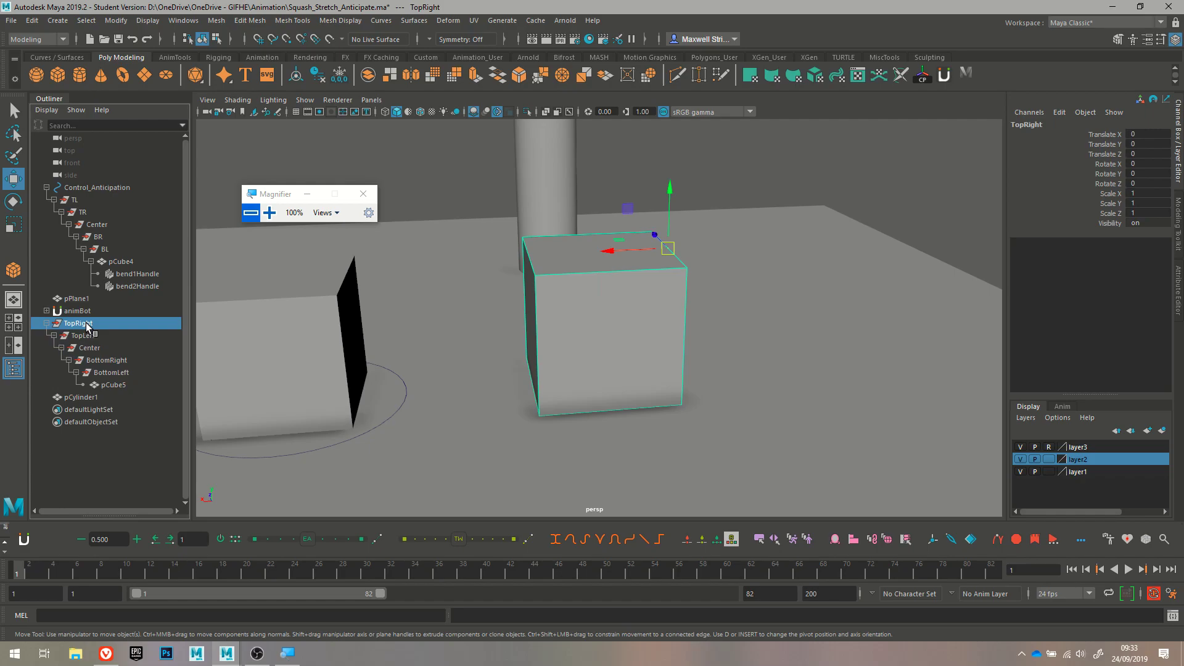
Create a new polygon cube, scale it uniformly to about 4.1, and place it at about Y 1.9, Z -5.6
{"action": "scroll", "coordinate": [454, 383], "scroll_direction": "down", "scroll_amount": 3}
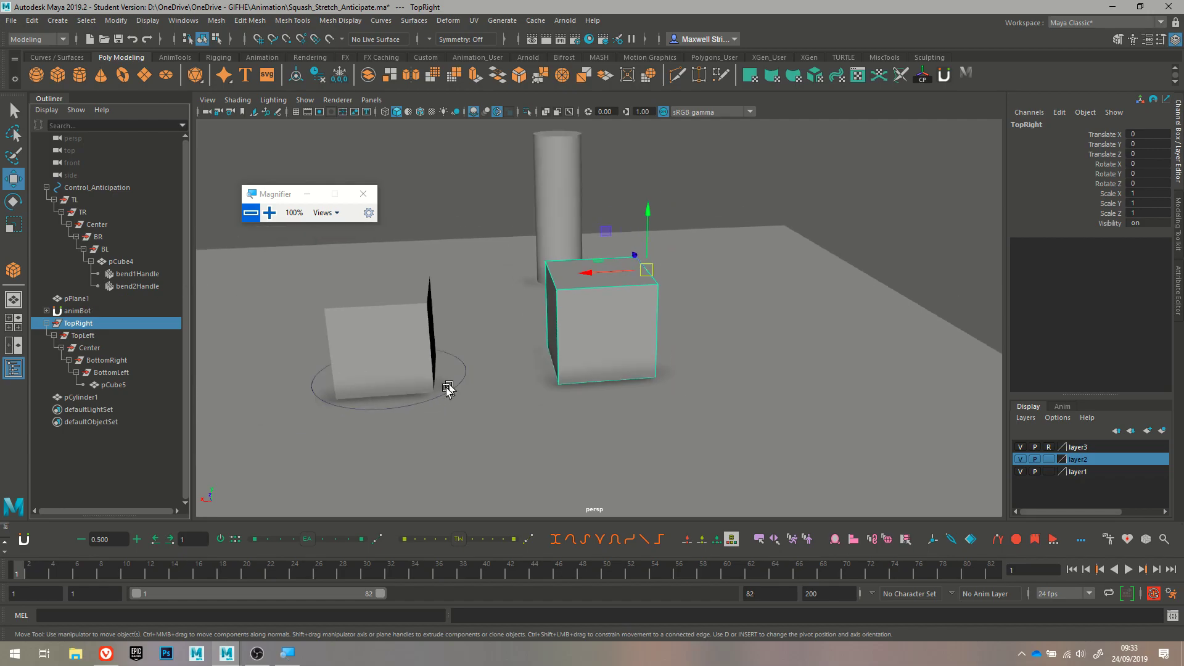
{"action": "middle_click_drag", "start_coordinate": [505, 378], "coordinate": [546, 325], "text": "alt"}
{"action": "left_click", "coordinate": [59, 76]}
{"action": "left_click_drag", "start_coordinate": [431, 316], "coordinate": [426, 259]}
{"action": "key", "text": "r"}
{"action": "left_click_drag", "start_coordinate": [414, 320], "coordinate": [525, 346]}
{"action": "key", "text": "w"}
{"action": "left_click_drag", "start_coordinate": [410, 266], "coordinate": [411, 275]}
Frame the new pCube6 and isolate it in the perspective view
{"action": "key", "text": "f"}
{"action": "left_click_drag", "start_coordinate": [434, 368], "coordinate": [504, 372], "text": "alt"}
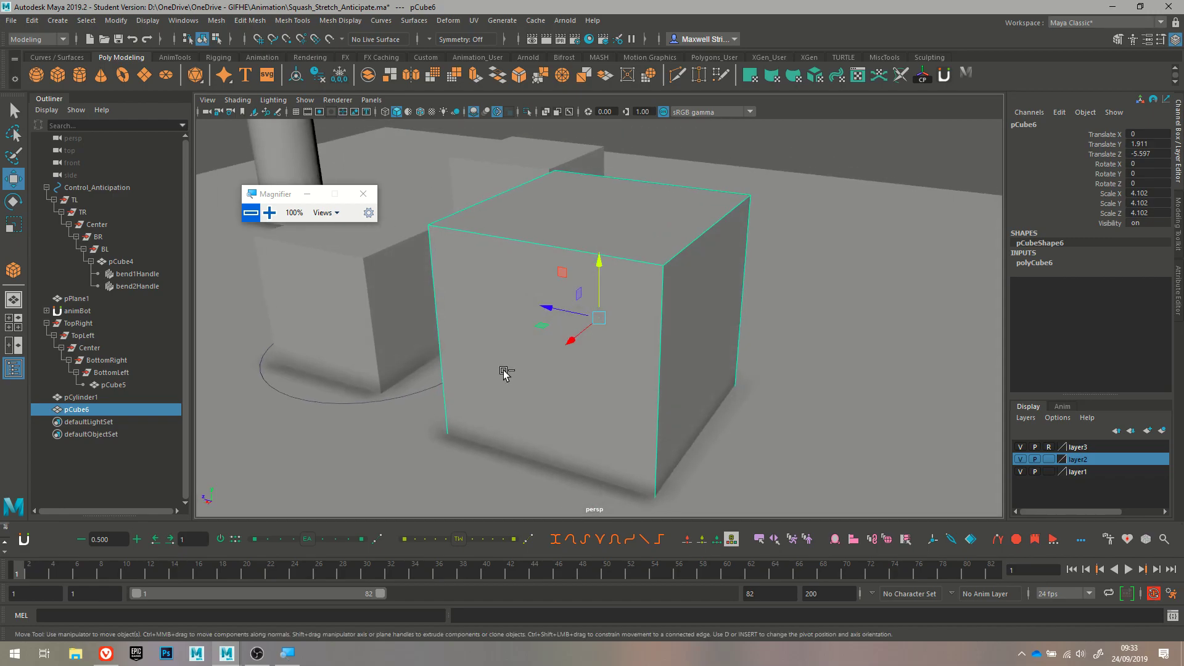
{"action": "key", "text": "ctrl+1"}
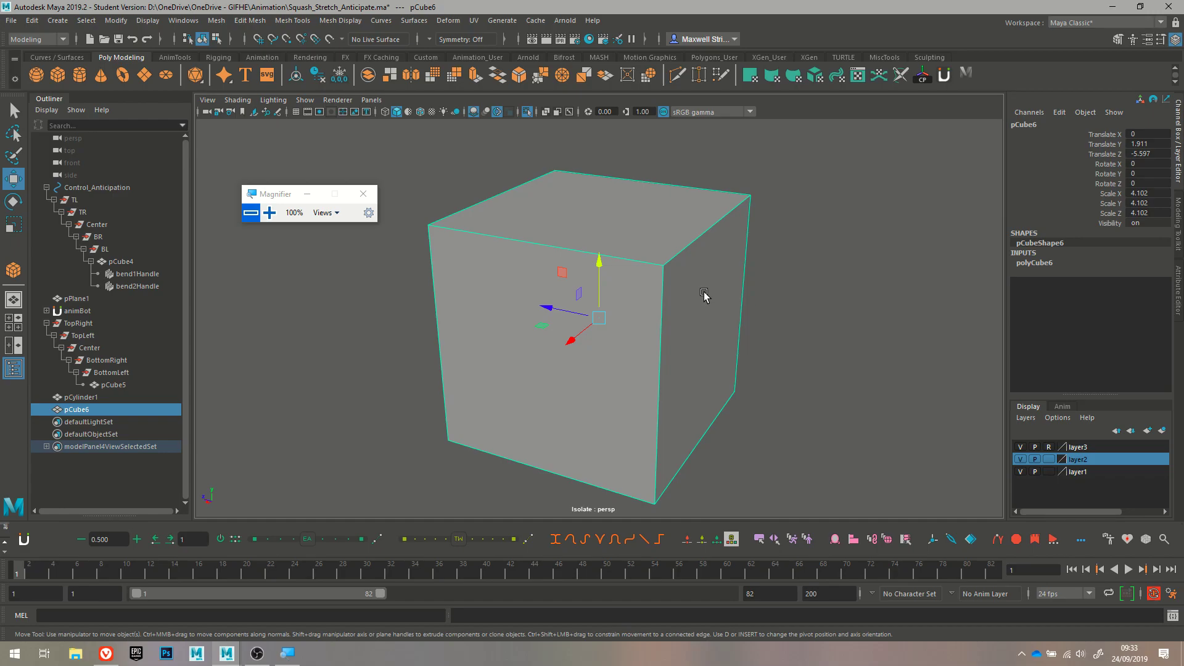
{"action": "left_click_drag", "start_coordinate": [812, 326], "coordinate": [766, 298], "text": "alt"}
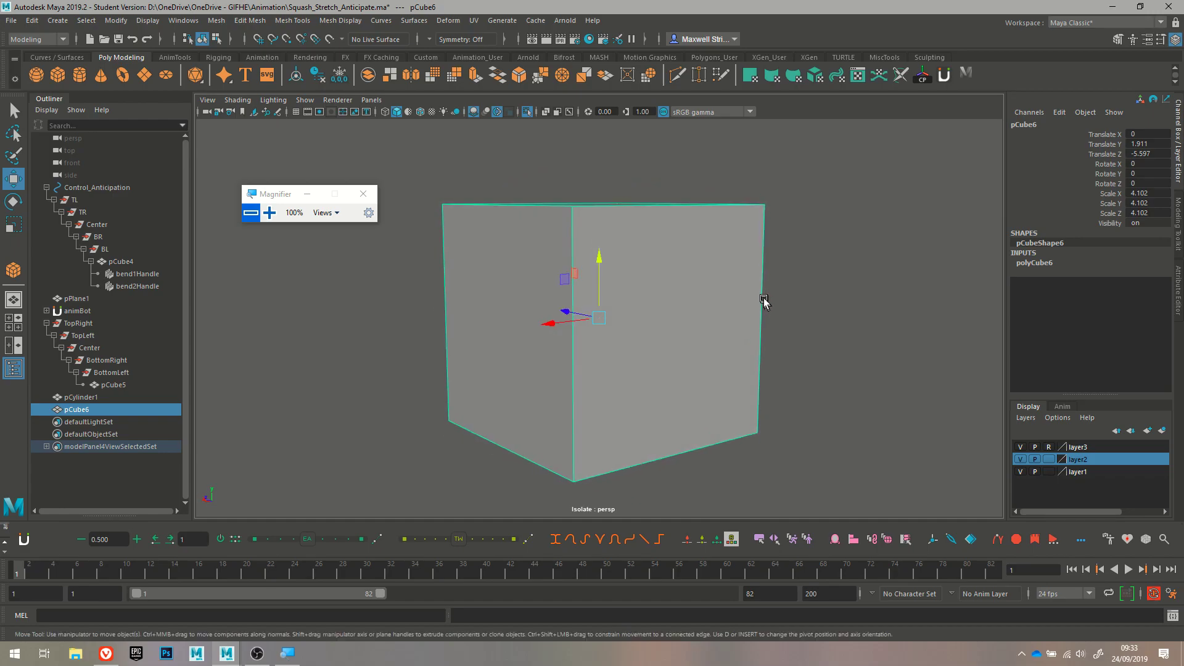
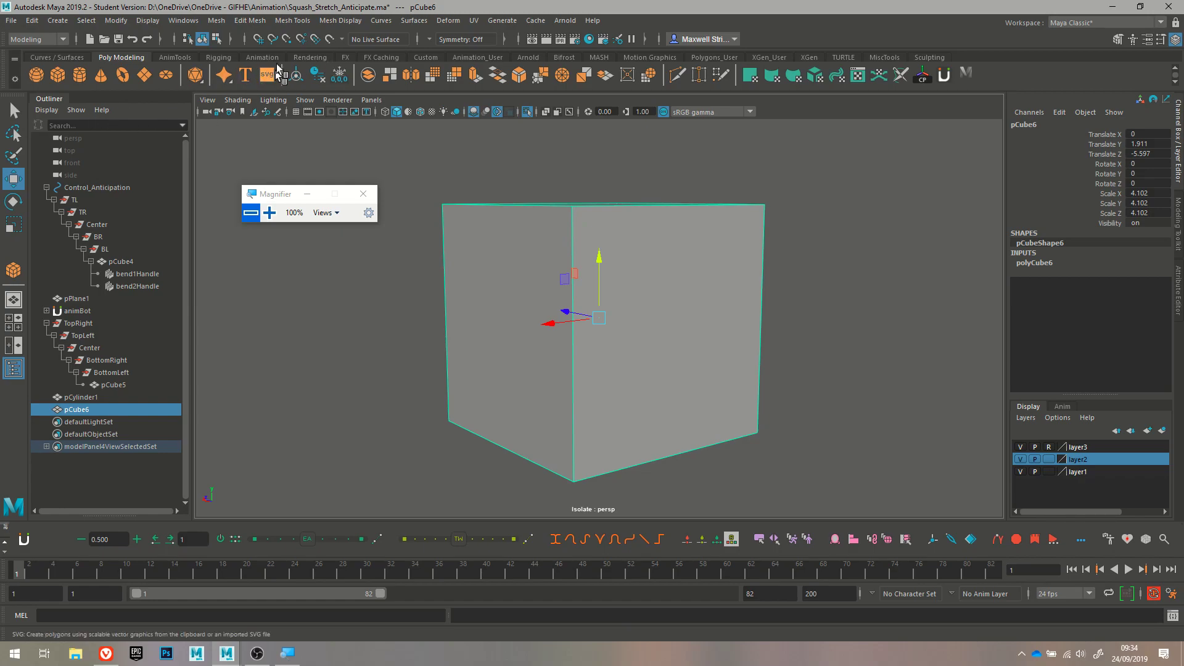
Magnify the screen to 300% and apply a nonlinear Bend deformer to pCube6
{"action": "left_click", "coordinate": [333, 24]}
{"action": "left_click", "coordinate": [349, 23]}
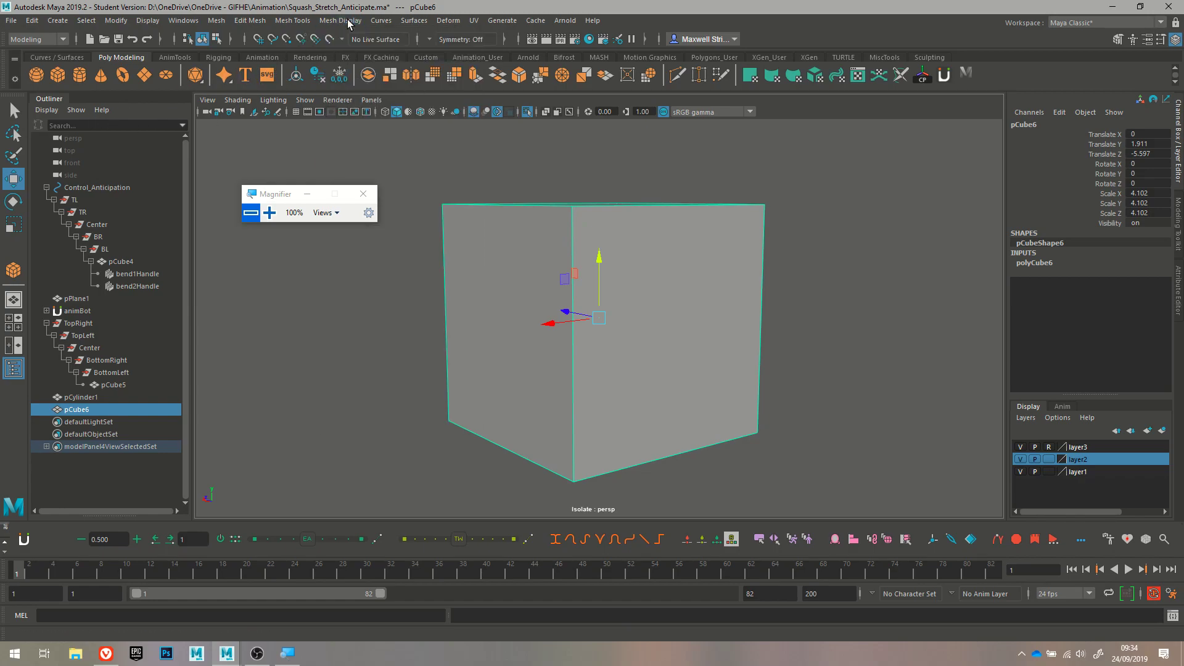
{"action": "left_click", "coordinate": [445, 23]}
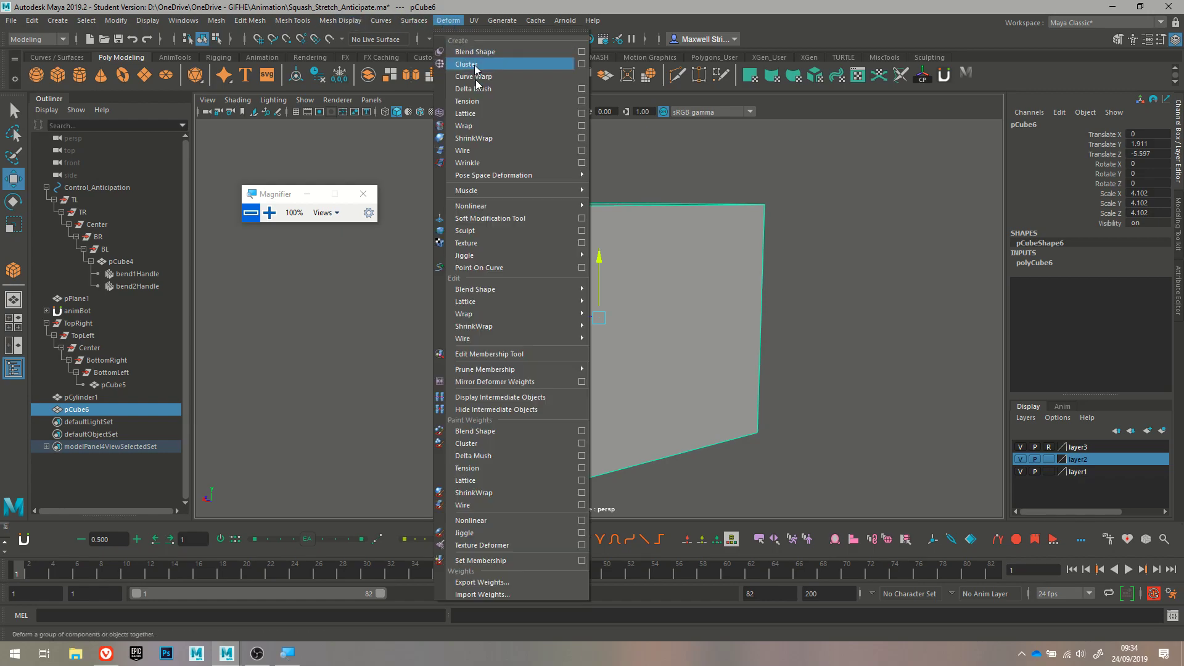
{"action": "mouse_move", "coordinate": [512, 204]}
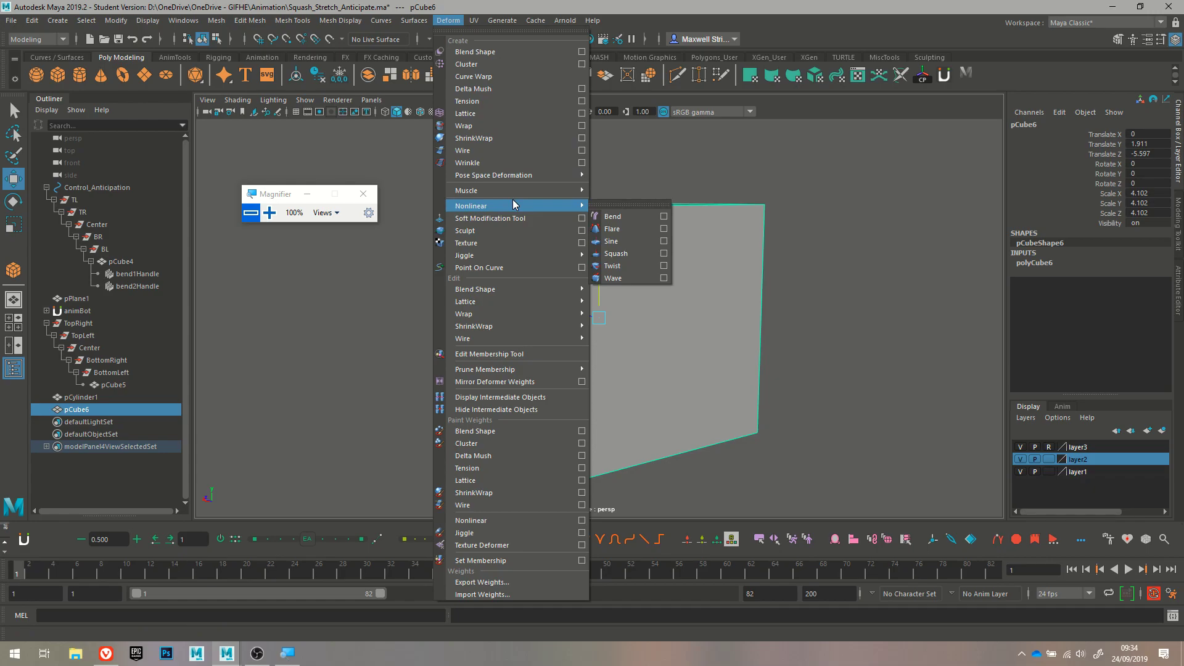
{"action": "left_click", "coordinate": [270, 213]}
{"action": "left_click", "coordinate": [250, 208]}
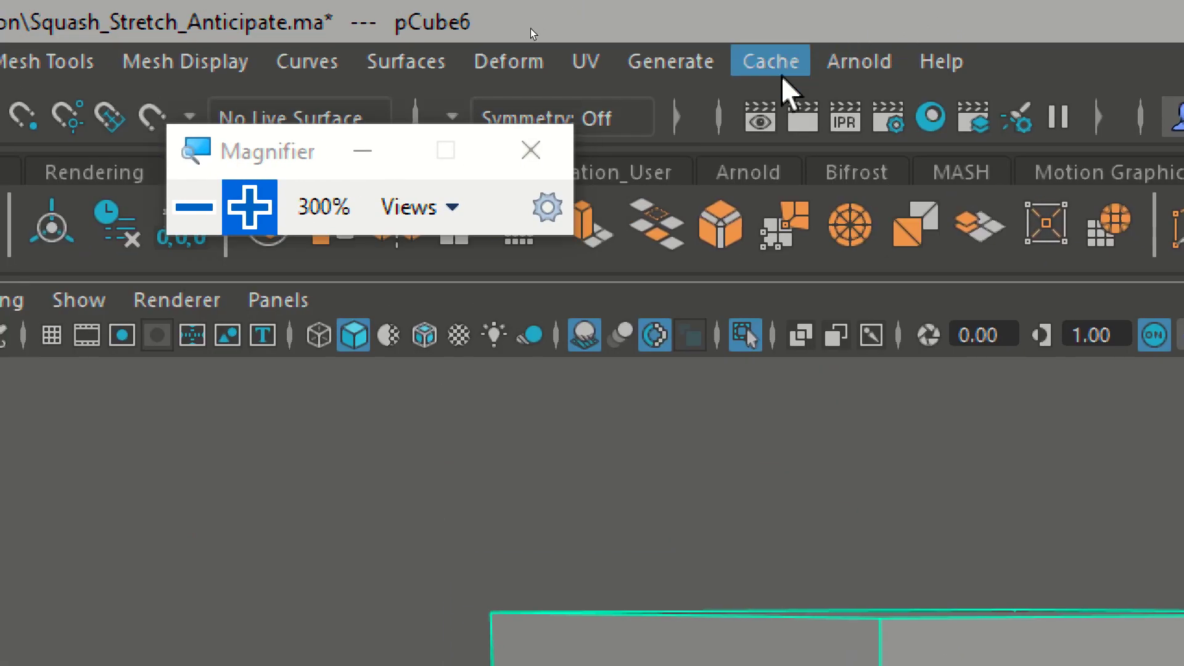
{"action": "left_click", "coordinate": [532, 67]}
{"action": "mouse_move", "coordinate": [624, 458]}
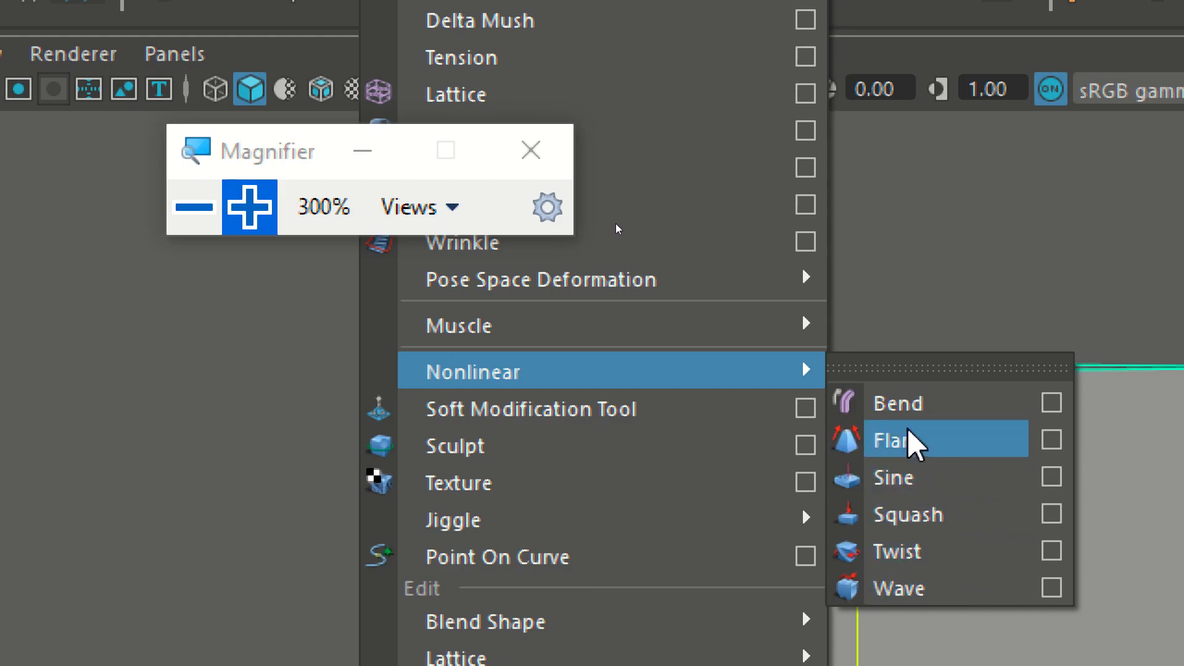
{"action": "left_click", "coordinate": [935, 404]}
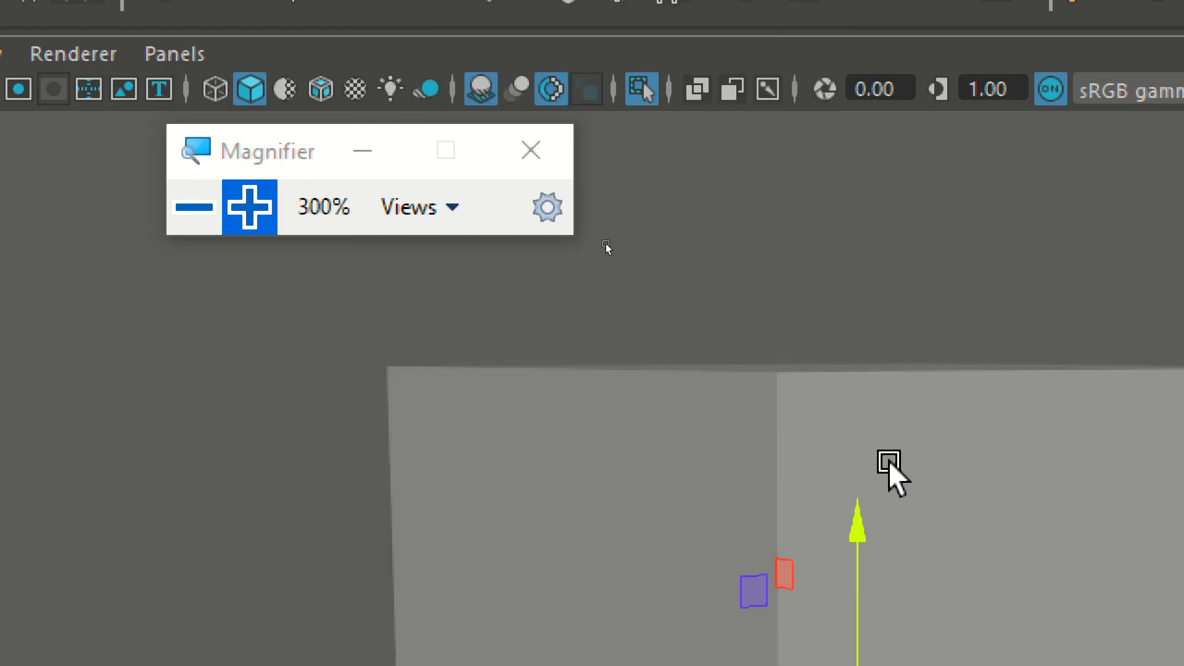
Return the screen magnification to 100% and undo the Bend deformer on pCube6
{"action": "left_click", "coordinate": [185, 209]}
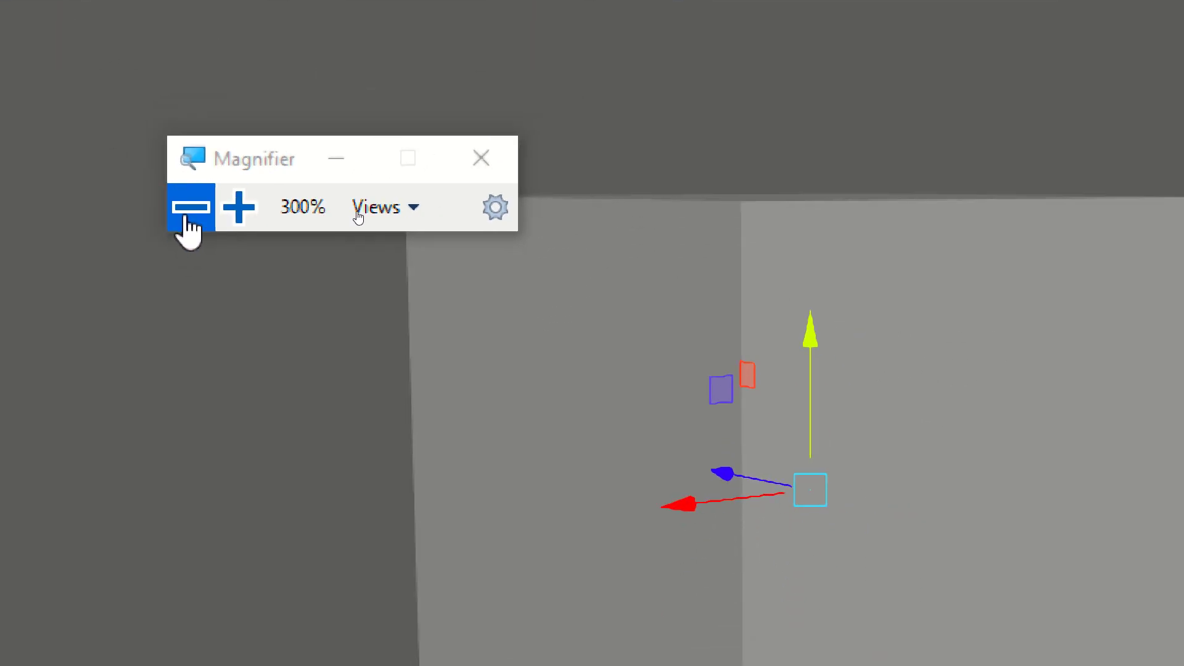
{"action": "left_click", "coordinate": [359, 210]}
{"action": "left_click", "coordinate": [603, 246]}
{"action": "key", "text": "ctrl+z"}
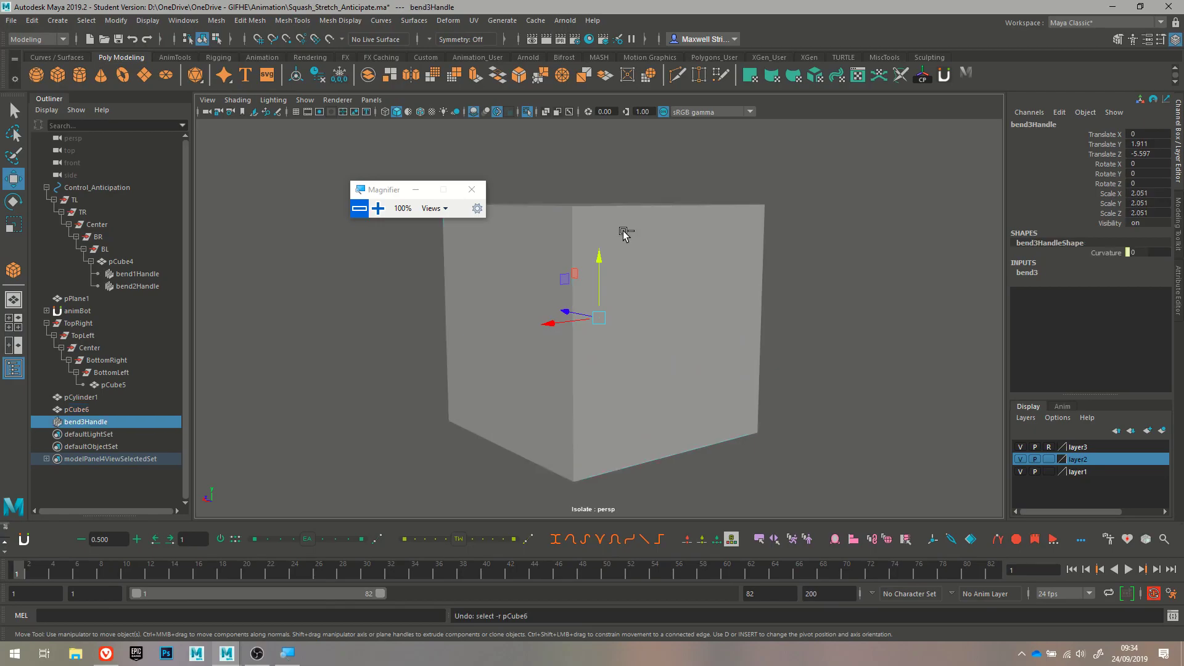
{"action": "key", "text": "ctrl+z"}
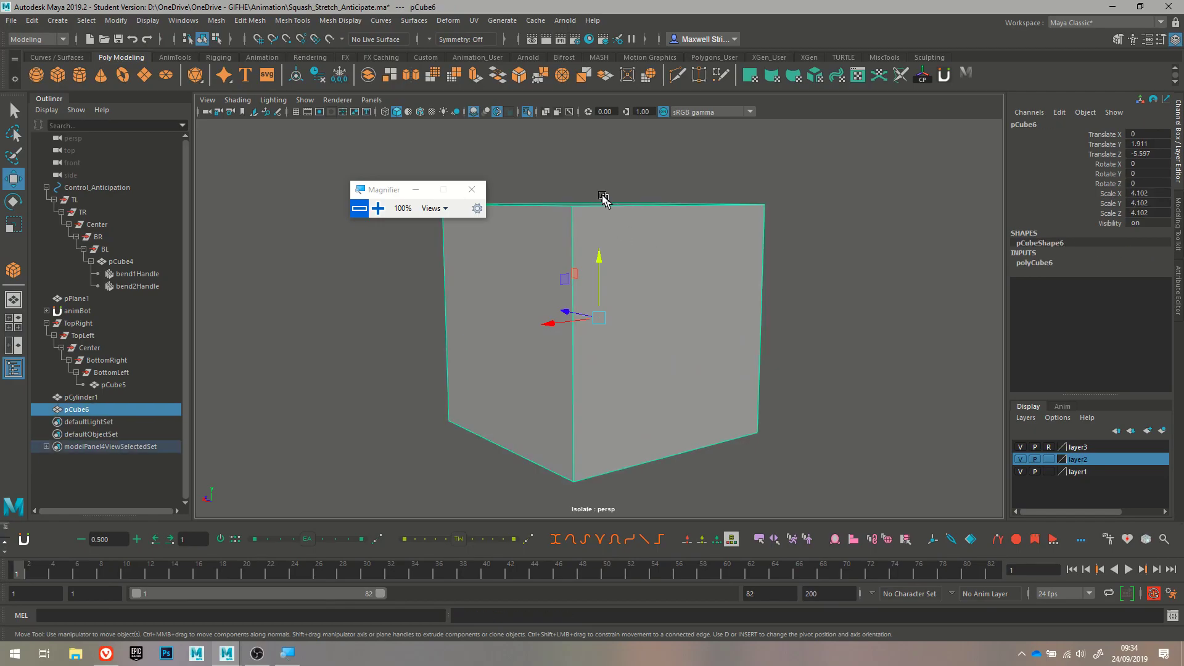
Add a nonlinear Bend deformer to pCube6 at normal magnification
{"action": "left_click", "coordinate": [420, 24]}
{"action": "mouse_move", "coordinate": [442, 21]}
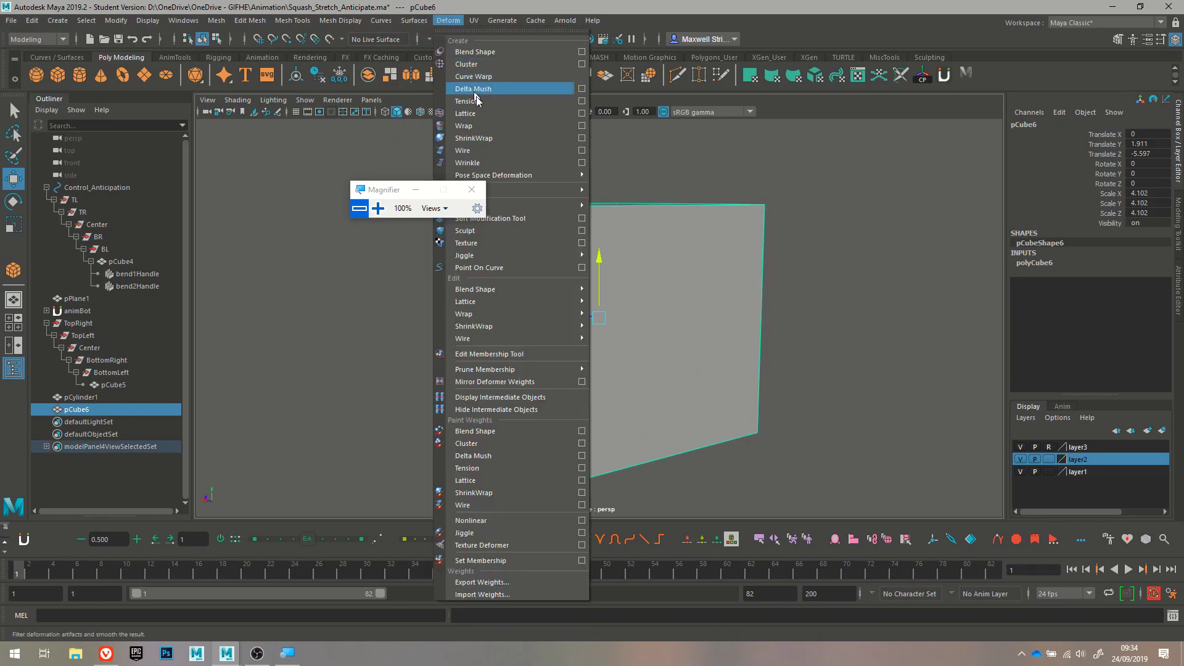
{"action": "mouse_move", "coordinate": [556, 206]}
{"action": "left_click", "coordinate": [619, 217]}
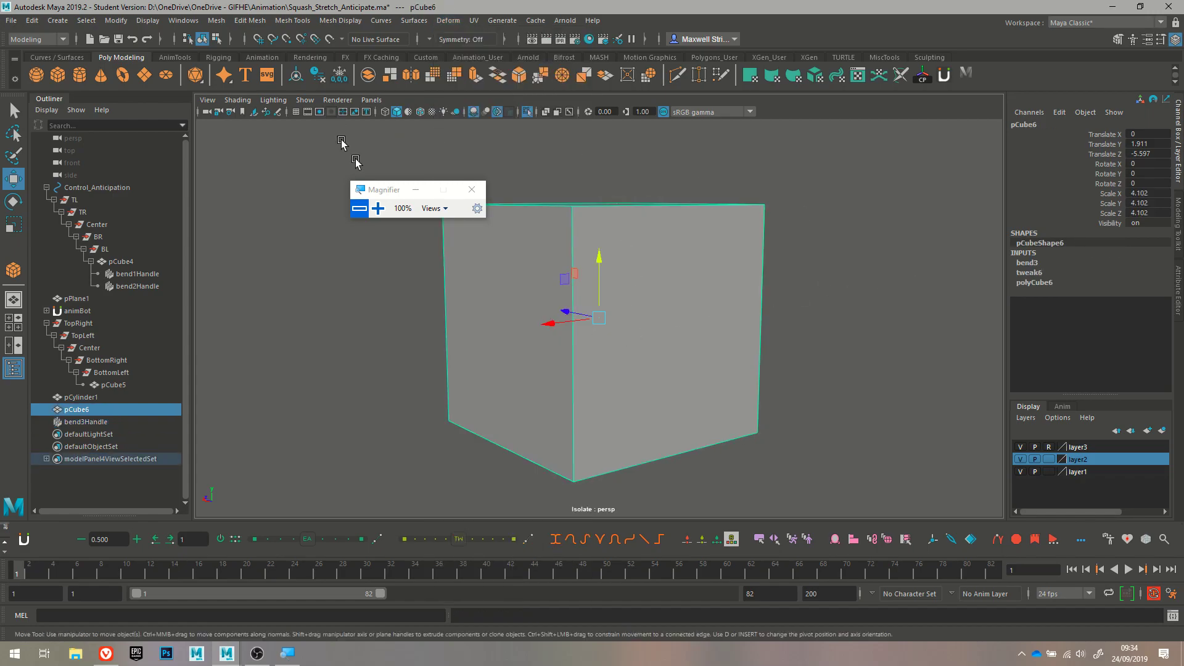
Open pCube6's bend3 input settings and adjust the Curvature to test how the cube bends
{"action": "left_click", "coordinate": [378, 209]}
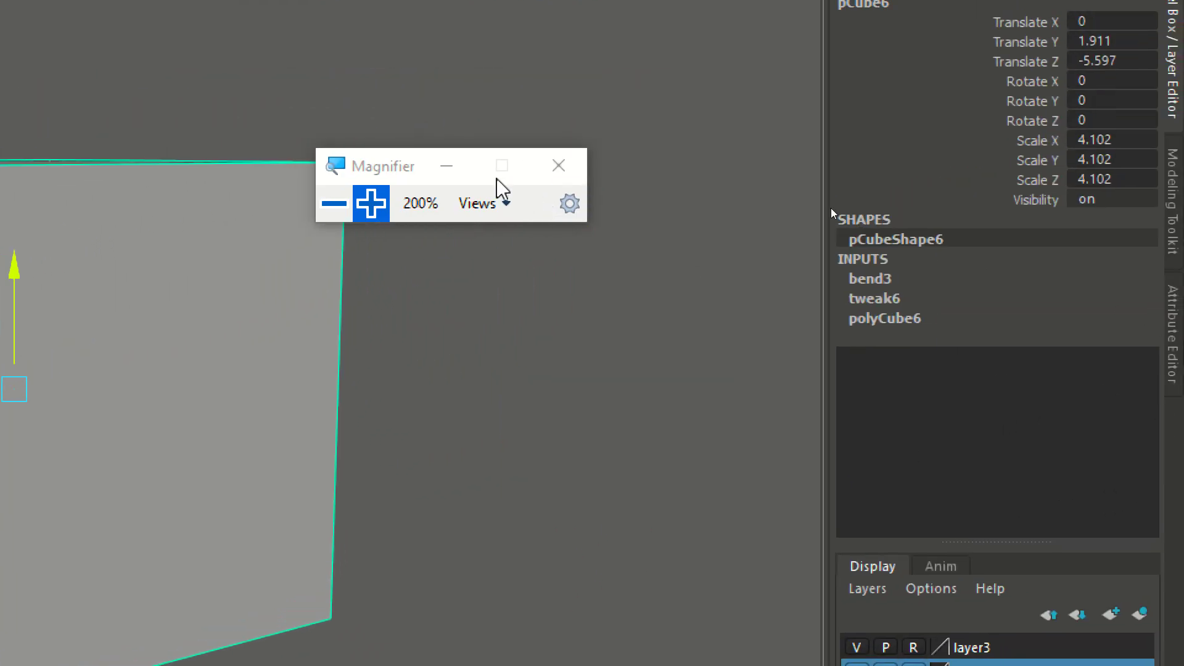
{"action": "left_click_drag", "start_coordinate": [355, 174], "coordinate": [427, 79]}
{"action": "left_click", "coordinate": [871, 282]}
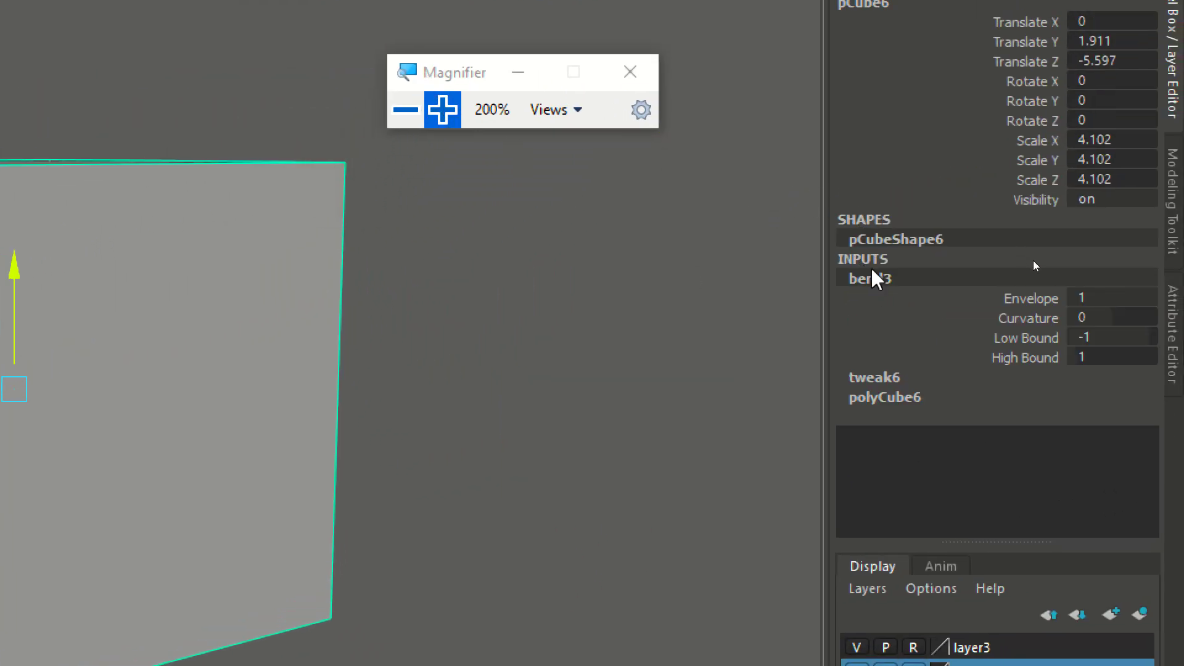
{"action": "left_click", "coordinate": [406, 109]}
{"action": "left_click", "coordinate": [1099, 282]}
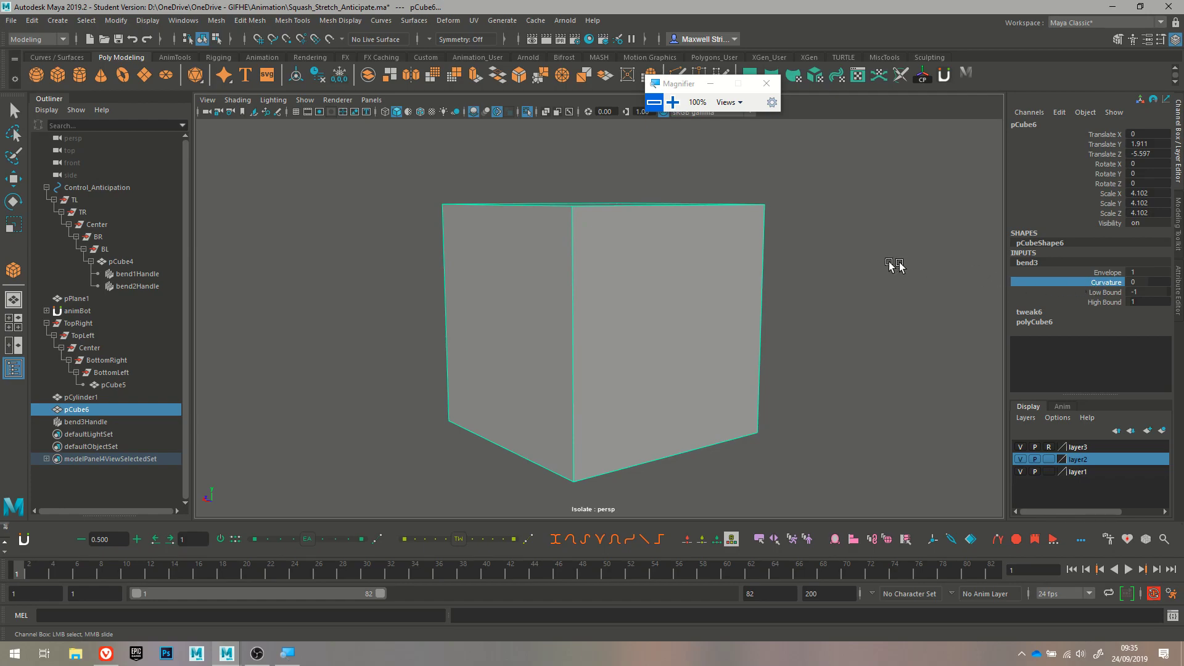
{"action": "mouse_move", "coordinate": [785, 297]}
{"action": "middle_mouse_down"}
{"action": "mouse_move", "coordinate": [761, 296]}
{"action": "mouse_move", "coordinate": [800, 309]}
{"action": "mouse_move", "coordinate": [758, 306]}
{"action": "mouse_move", "coordinate": [778, 298]}
{"action": "mouse_move", "coordinate": [801, 306]}
{"action": "mouse_move", "coordinate": [756, 318]}
{"action": "mouse_move", "coordinate": [900, 301]}
{"action": "mouse_move", "coordinate": [578, 315]}
{"action": "mouse_move", "coordinate": [744, 312]}
{"action": "mouse_move", "coordinate": [766, 299]}
{"action": "mouse_move", "coordinate": [798, 312]}
{"action": "middle_mouse_up"}
{"action": "left_click_drag", "start_coordinate": [790, 341], "coordinate": [589, 280], "text": "alt"}
{"action": "key", "text": "w"}
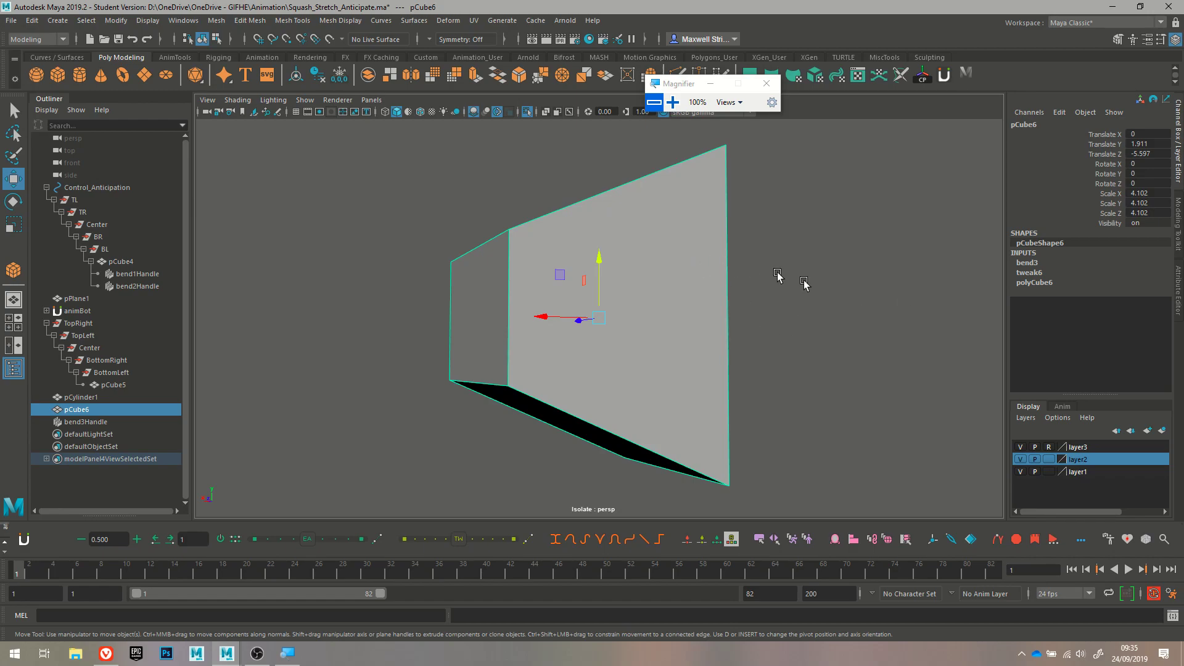
Open pCube6's polyCube6 settings and set Subdivisions Width, Height and Depth to 5
{"action": "left_click", "coordinate": [1027, 283]}
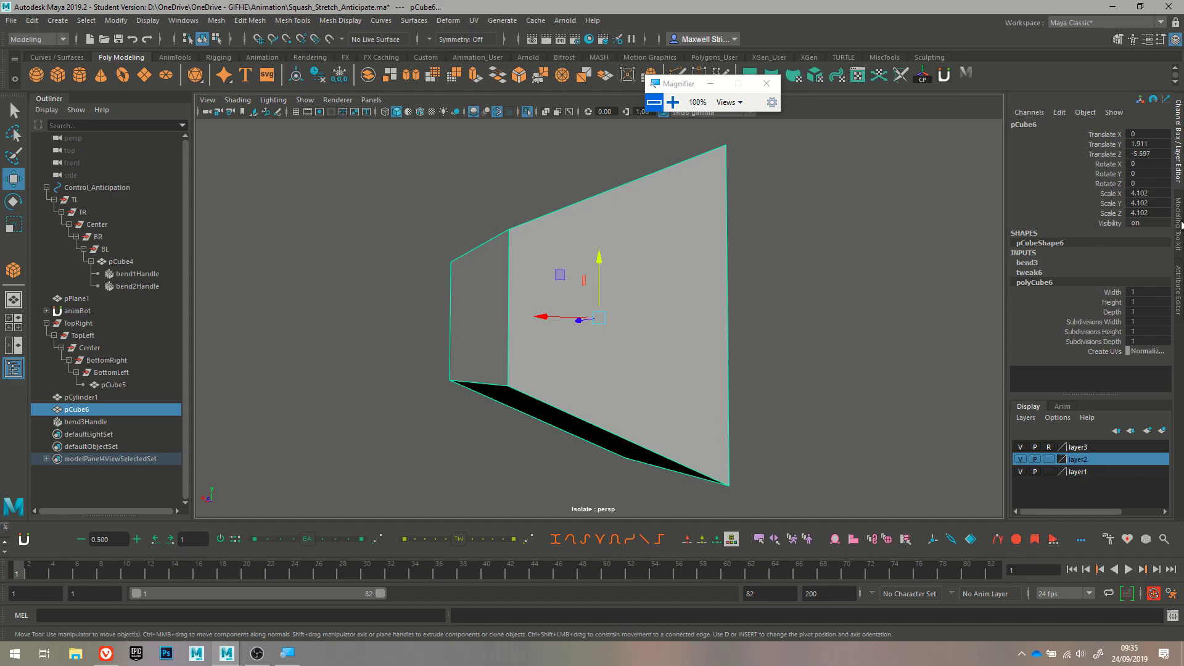
{"action": "left_click", "coordinate": [1135, 322]}
{"action": "double_click", "coordinate": [1160, 322]}
{"action": "type", "text": "5"}
{"action": "key", "text": "Tab"}
{"action": "type", "text": "5"}
{"action": "key", "text": "Tab"}
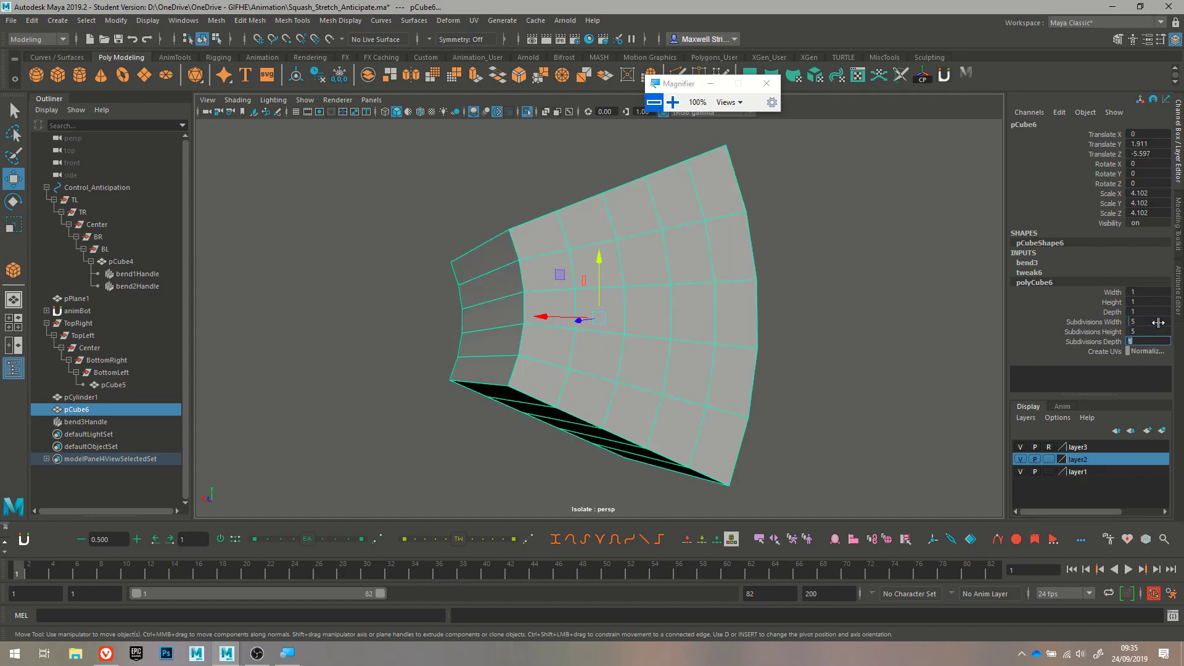
{"action": "type", "text": "5"}
{"action": "key", "text": "Return"}
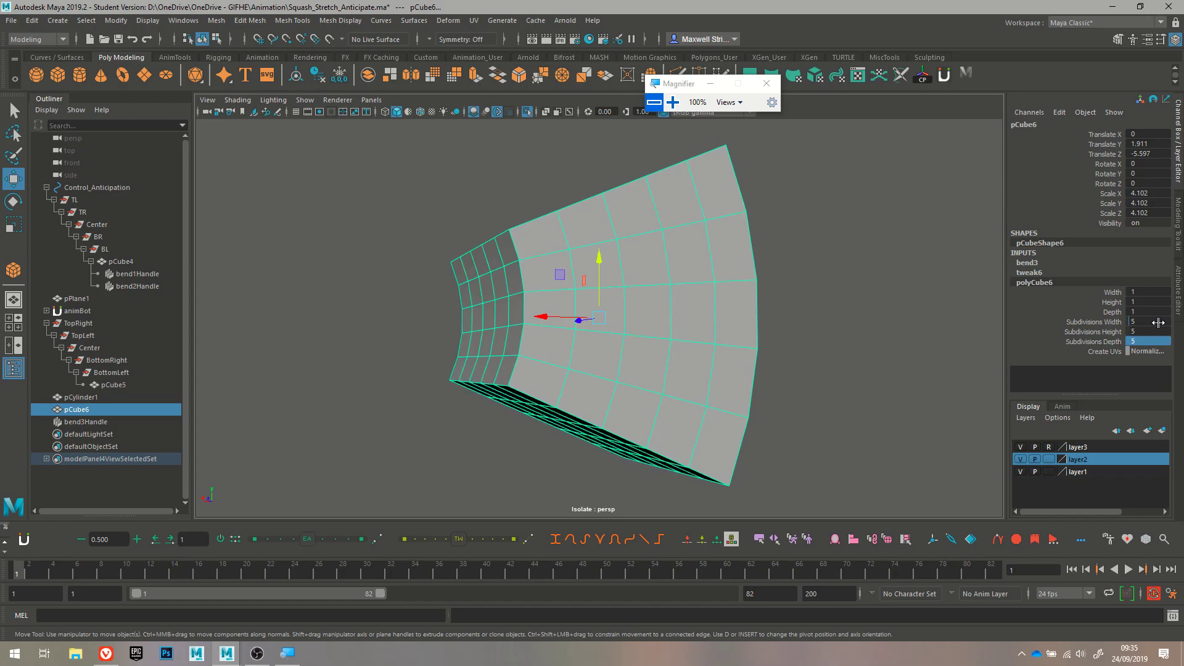
Try Subdivisions Height values up to 14 on pCube6, and undo the height and depth subdivision changes
{"action": "left_click", "coordinate": [1135, 330]}
{"action": "middle_click_drag", "start_coordinate": [658, 359], "coordinate": [694, 343]}
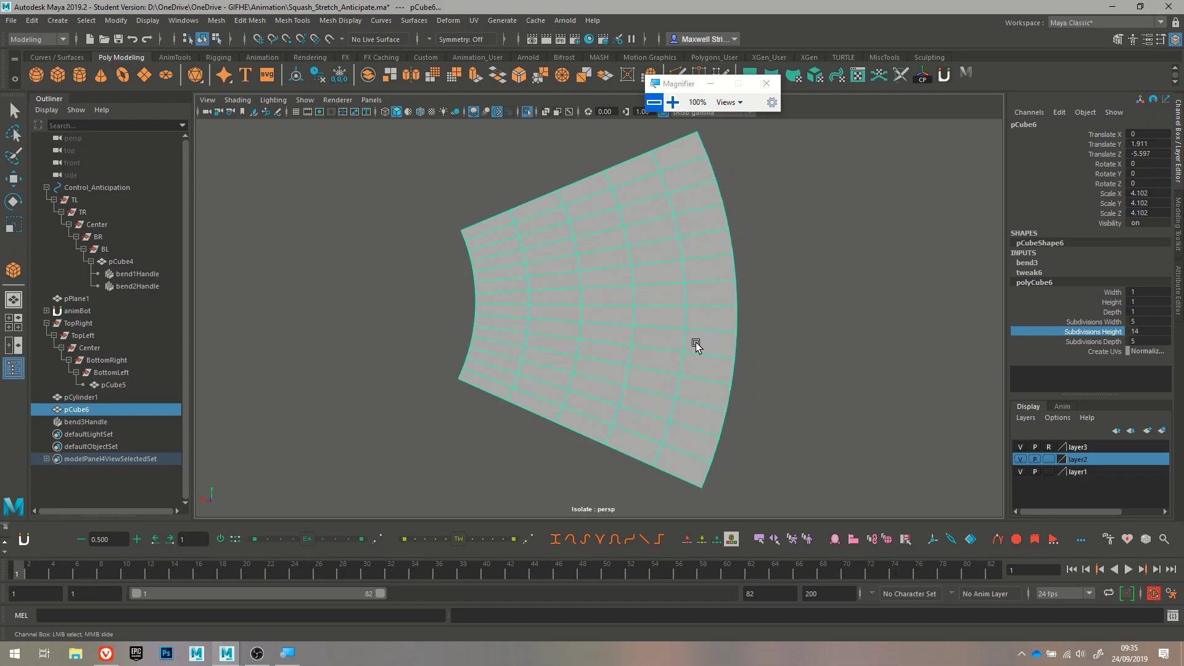
{"action": "key", "text": "ctrl+z"}
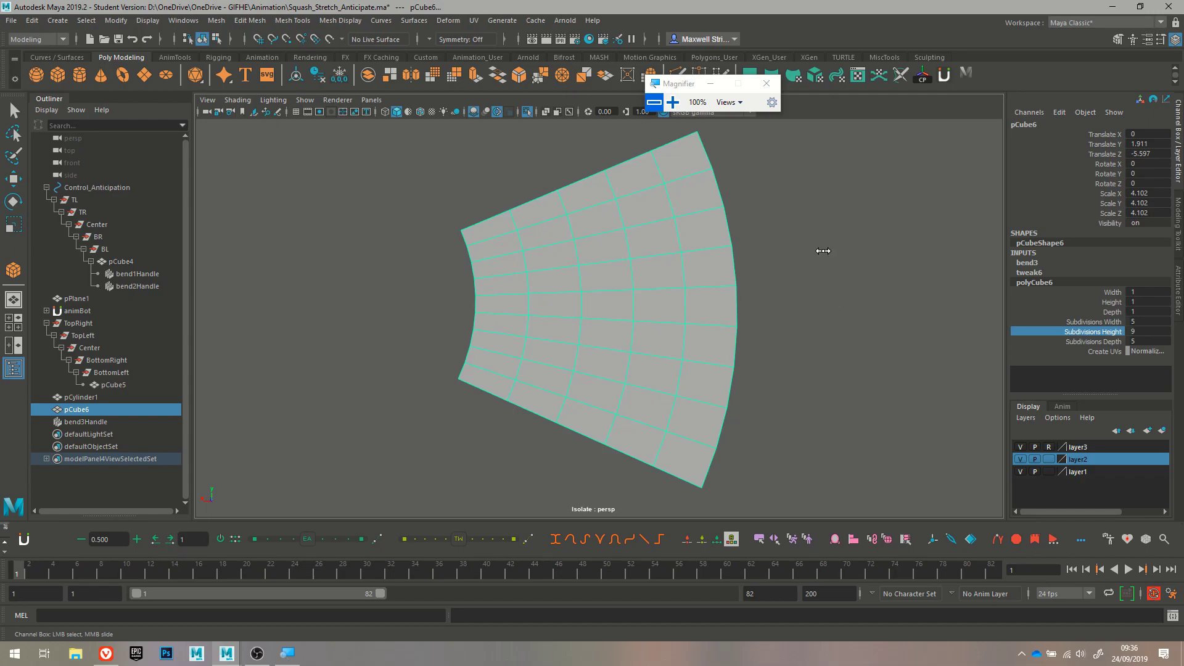
{"action": "middle_click_drag", "start_coordinate": [822, 252], "coordinate": [864, 371]}
{"action": "key", "text": "ctrl+z"}
{"action": "key", "text": "ctrl+z"}
{"action": "key", "text": "ctrl+z"}
{"action": "key", "text": "ctrl+z"}
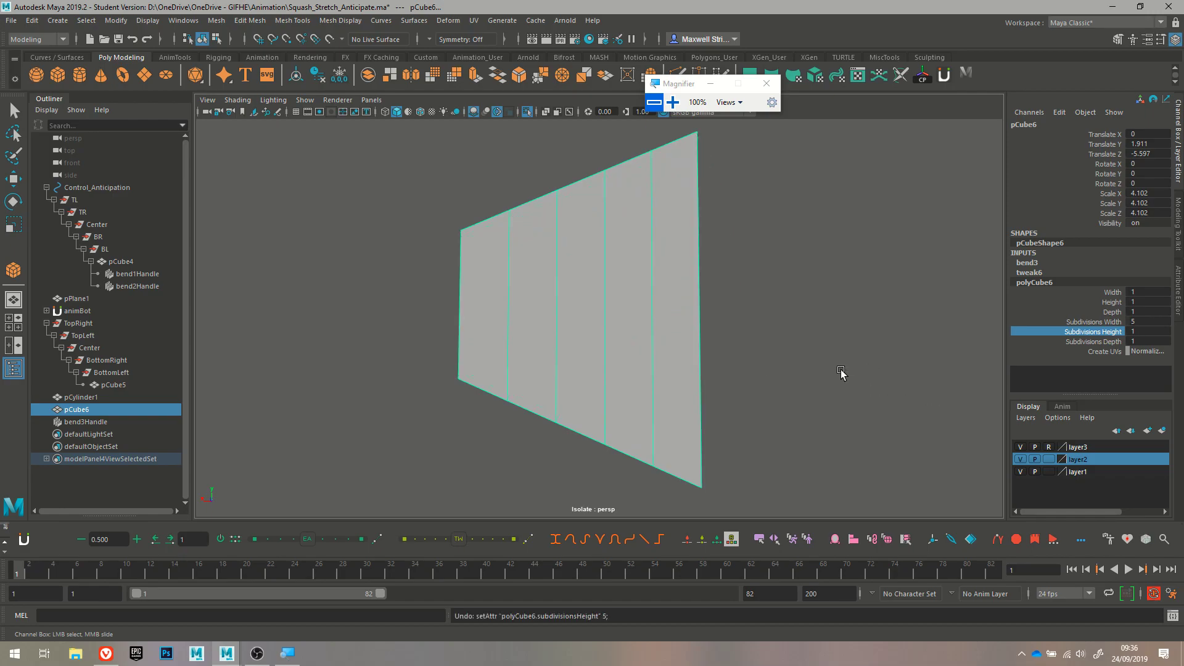
Set pCube6's Subdivisions Height, Depth and Width to 8
{"action": "left_click", "coordinate": [1134, 331]}
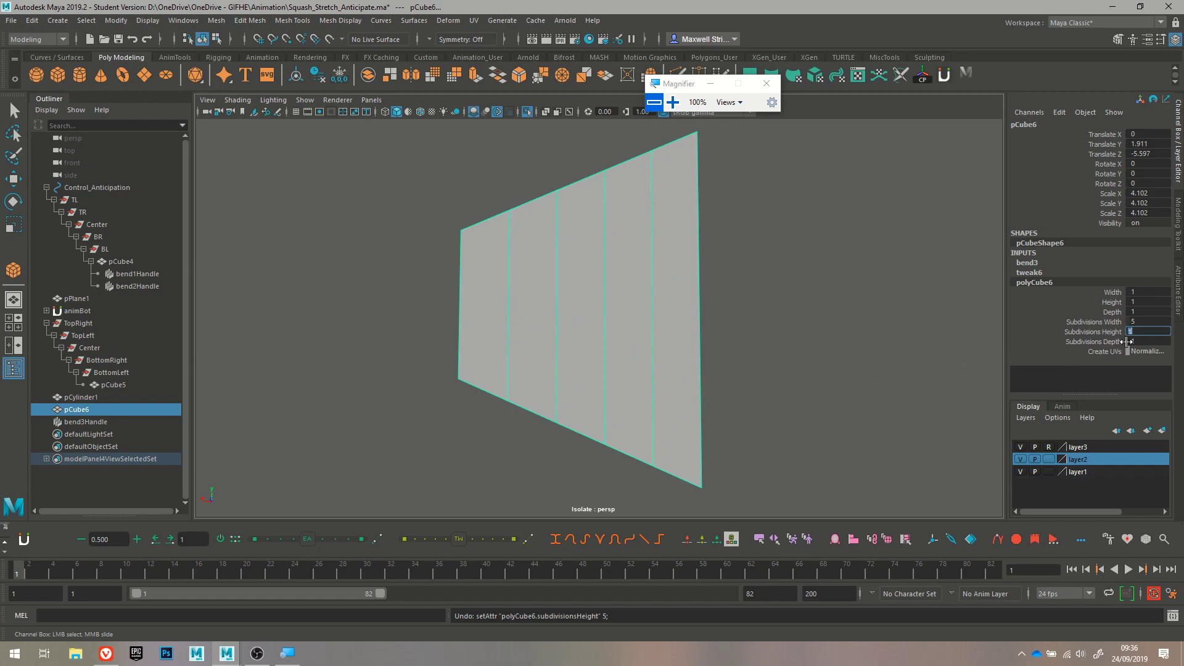
{"action": "type", "text": "8"}
{"action": "key", "text": "Tab"}
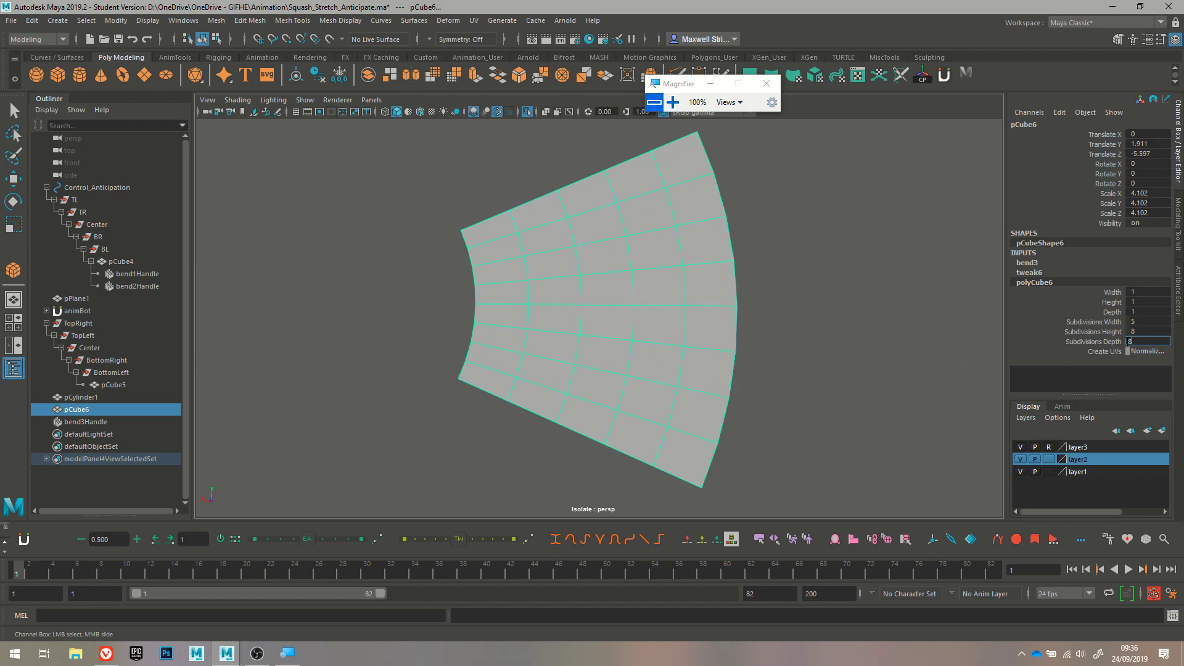
{"action": "left_click", "coordinate": [1147, 322]}
{"action": "type", "text": "8"}
{"action": "key", "text": "Return"}
Turn on the display of deformers in the viewport and select pCube6 together with bend3Handle
{"action": "left_click", "coordinate": [77, 422]}
{"action": "key", "text": "w"}
{"action": "left_click", "coordinate": [299, 100]}
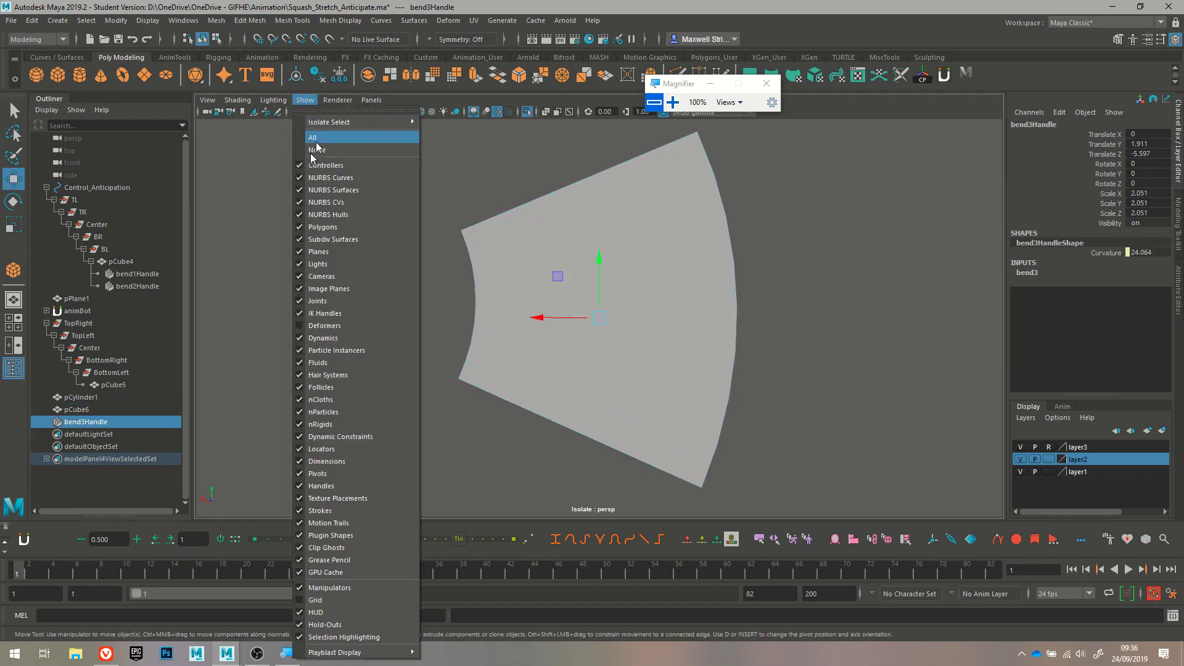
{"action": "left_click", "coordinate": [297, 325]}
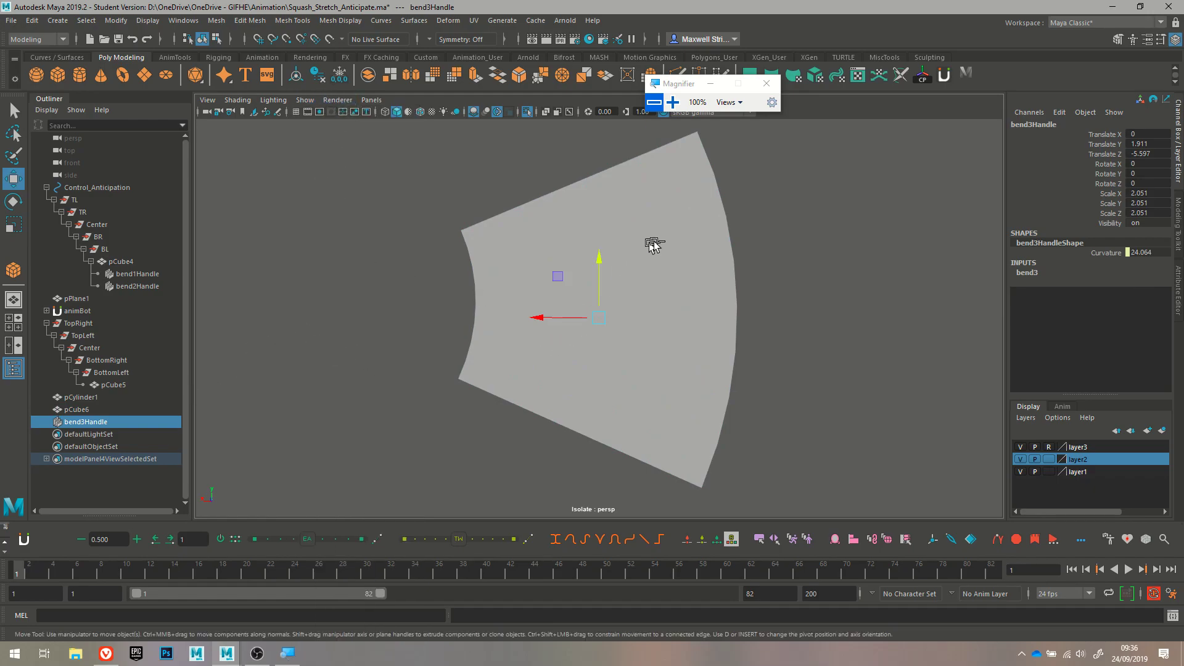
{"action": "left_click", "coordinate": [691, 216], "text": "shift"}
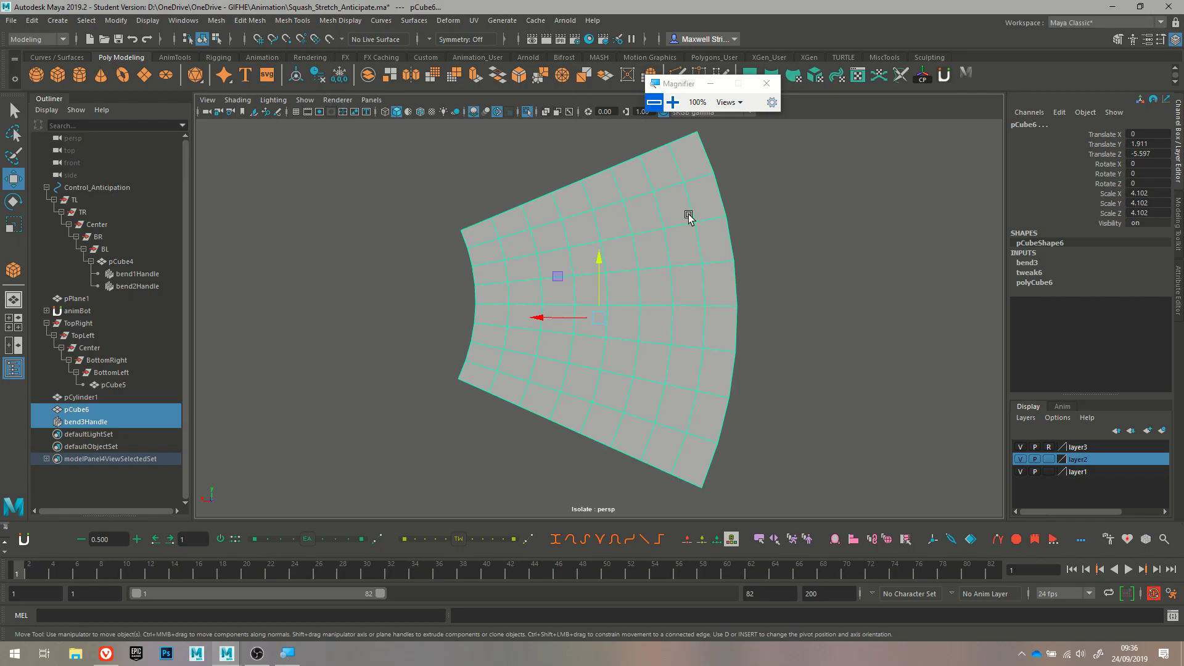
{"action": "left_click_drag", "start_coordinate": [698, 293], "coordinate": [714, 312], "text": "alt"}
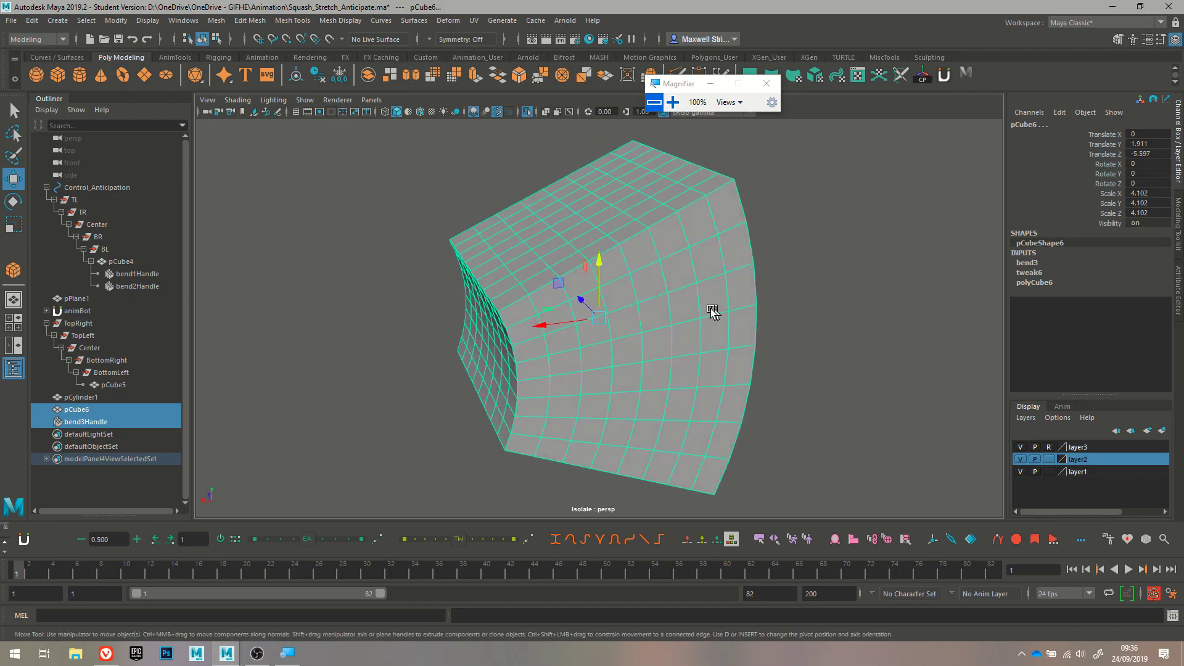
Move bend3Handle along X to about 6.886 and rotate it to about 1.96 degrees in Z
{"action": "left_click", "coordinate": [86, 422]}
{"action": "mouse_move", "coordinate": [535, 327]}
{"action": "left_mouse_down"}
{"action": "mouse_move", "coordinate": [407, 363]}
{"action": "mouse_move", "coordinate": [299, 372]}
{"action": "mouse_move", "coordinate": [518, 300]}
{"action": "mouse_move", "coordinate": [611, 309]}
{"action": "mouse_move", "coordinate": [736, 352]}
{"action": "mouse_move", "coordinate": [466, 342]}
{"action": "mouse_move", "coordinate": [498, 355]}
{"action": "mouse_move", "coordinate": [531, 306]}
{"action": "mouse_move", "coordinate": [554, 318]}
{"action": "left_mouse_up"}
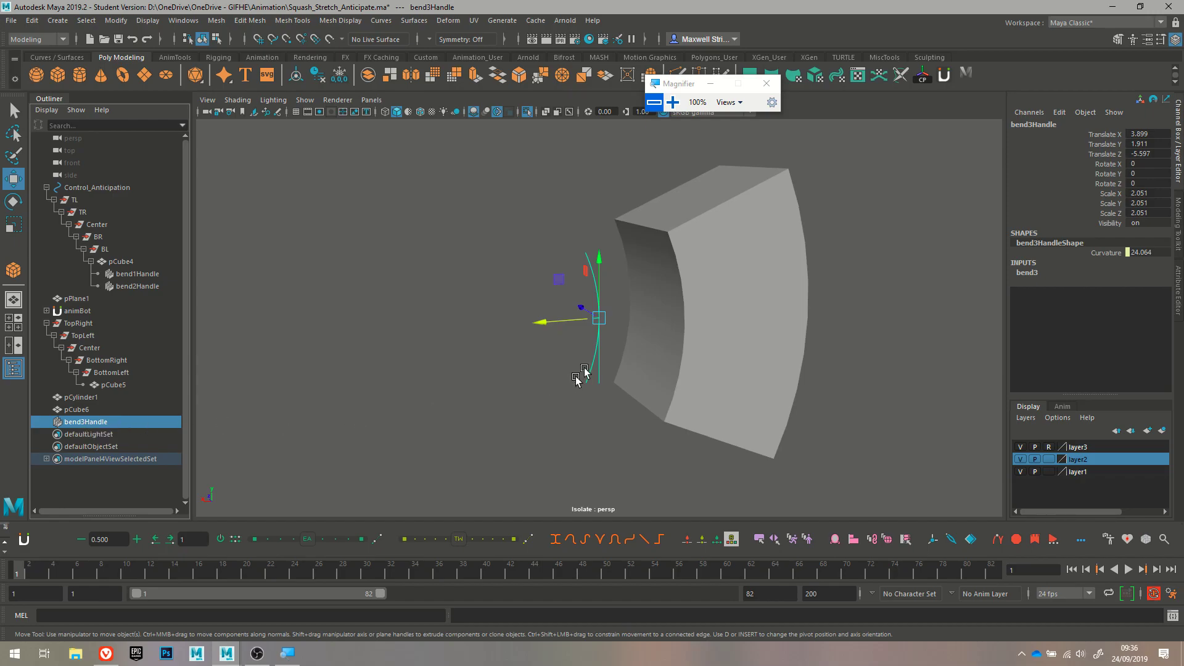
{"action": "left_click_drag", "start_coordinate": [538, 327], "coordinate": [444, 406]}
{"action": "key", "text": "e"}
{"action": "left_click_drag", "start_coordinate": [483, 291], "coordinate": [507, 315]}
Extend the bend3 deformer's range with a Low Bound of -4 and a High Bound of 6.2
{"action": "left_click", "coordinate": [1022, 273]}
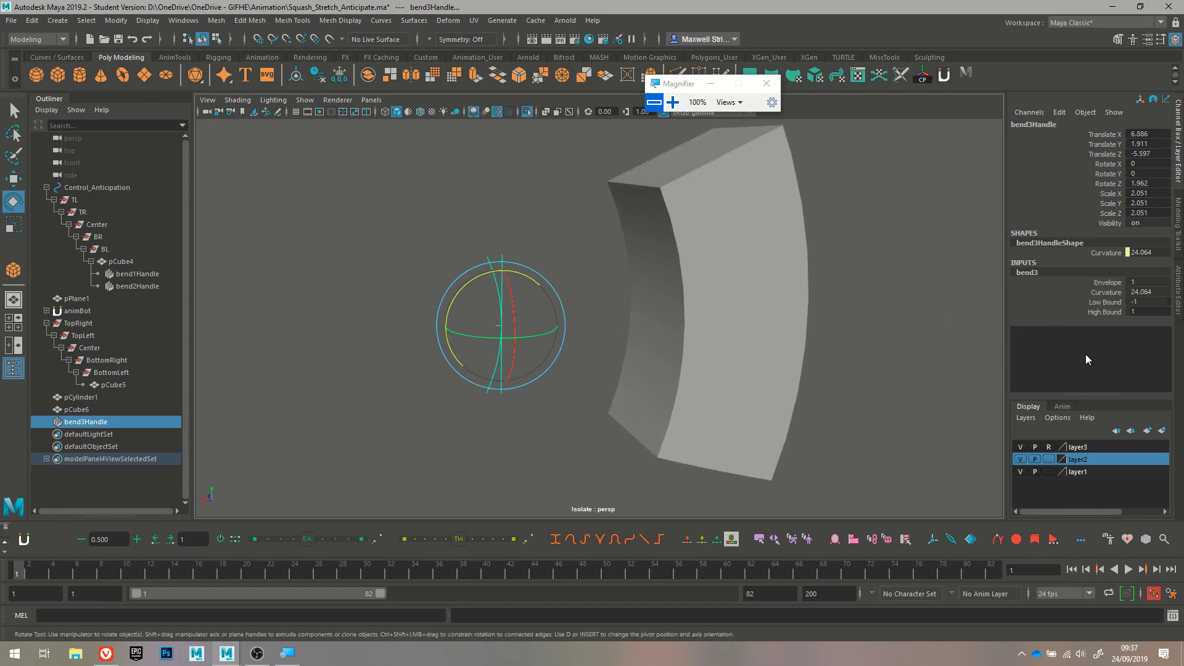
{"action": "left_click", "coordinate": [1103, 301]}
{"action": "middle_click_drag", "start_coordinate": [682, 304], "coordinate": [625, 337]}
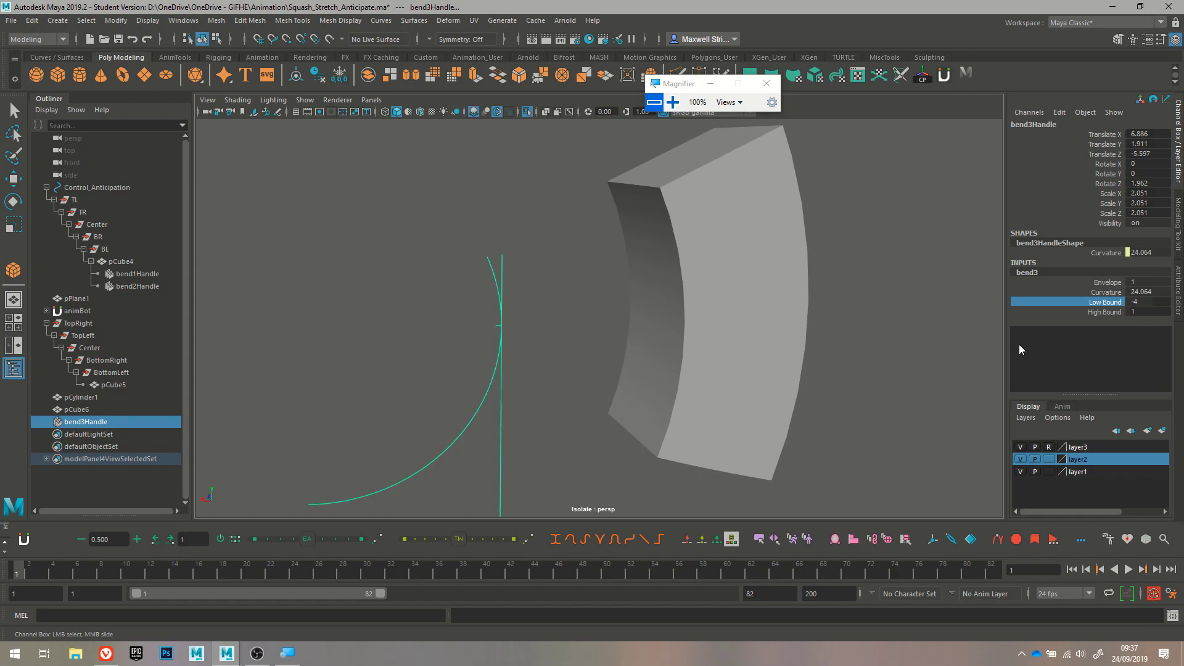
{"action": "left_click", "coordinate": [1103, 311]}
{"action": "middle_click_drag", "start_coordinate": [922, 339], "coordinate": [698, 321]}
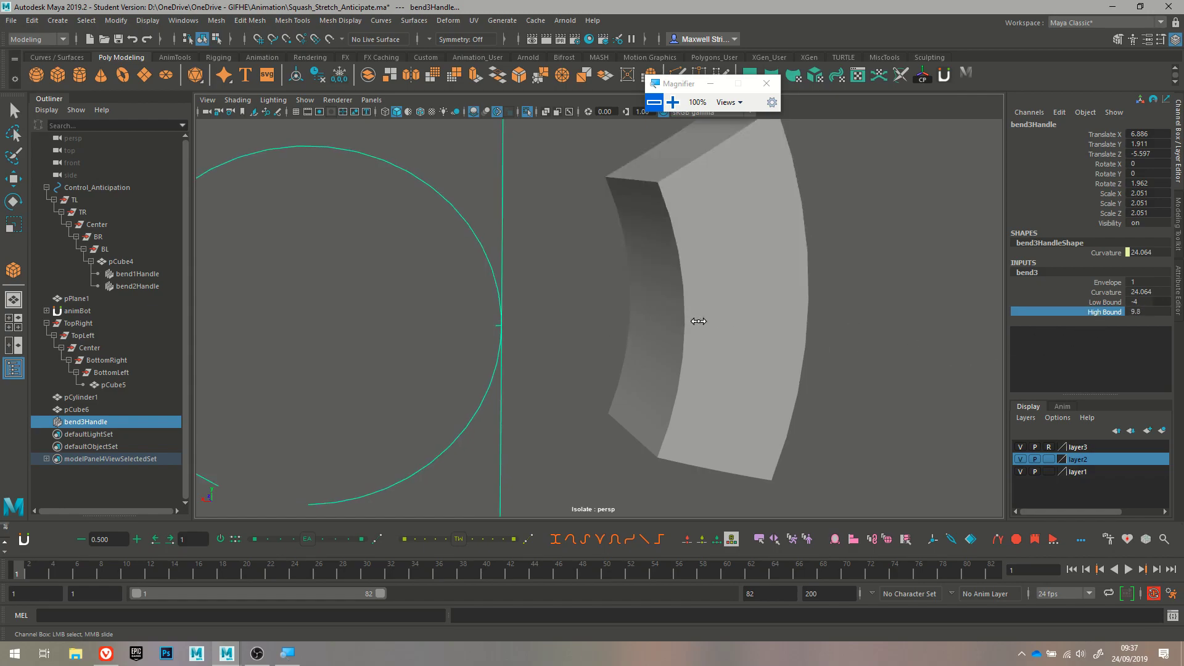
Move bend3Handle back into the cube at about -0.242 in X and rotate it to about 21.67 degrees in Z
{"action": "key", "text": "w"}
{"action": "left_click_drag", "start_coordinate": [449, 332], "coordinate": [678, 342]}
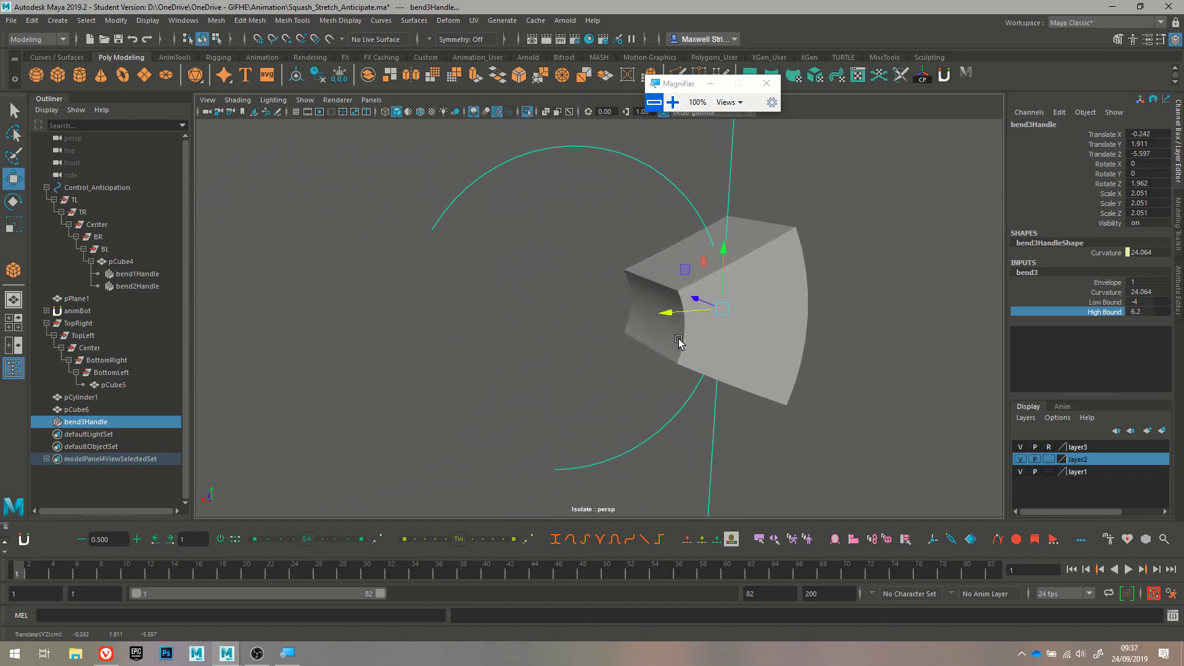
{"action": "key", "text": "e"}
{"action": "left_click_drag", "start_coordinate": [701, 268], "coordinate": [764, 325]}
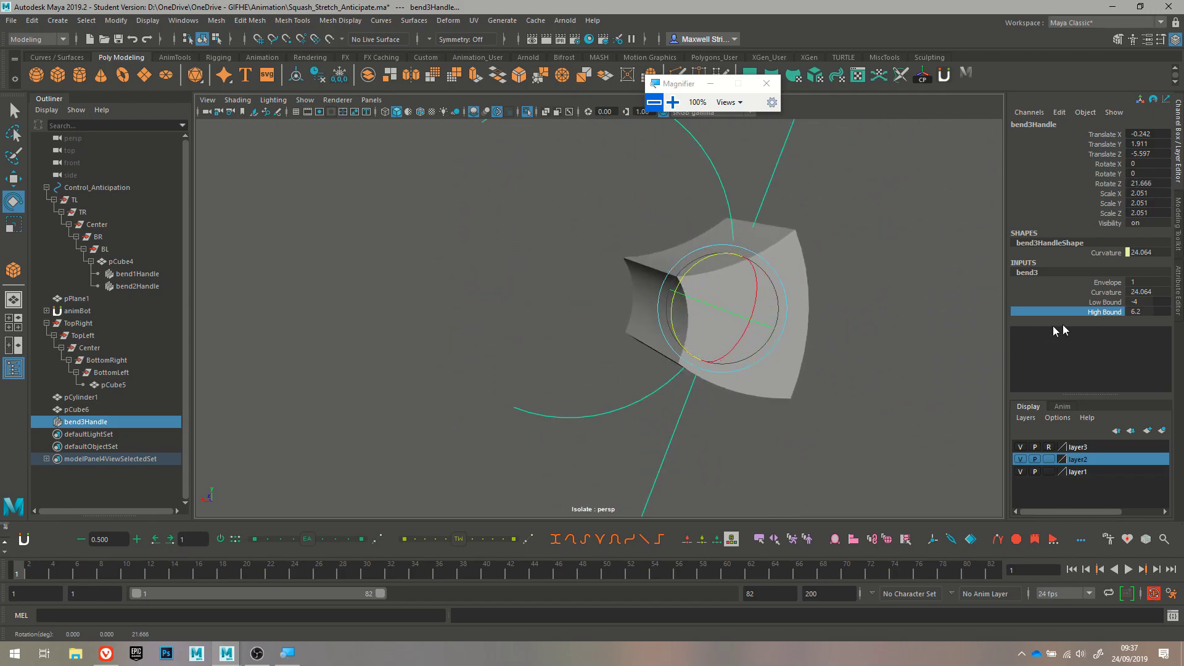
Reset bend3's Curvature and the bend handle's Rotate Z to 0
{"action": "left_click", "coordinate": [1144, 292]}
{"action": "type", "text": "0"}
{"action": "key", "text": "Return"}
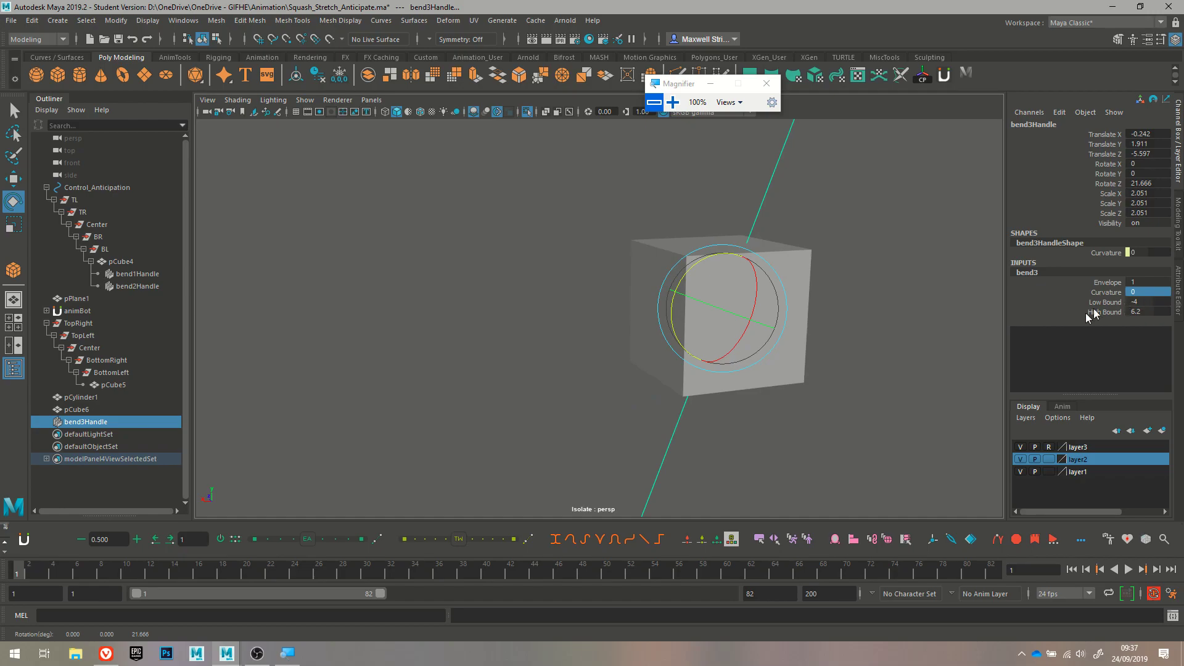
{"action": "left_click", "coordinate": [1145, 183]}
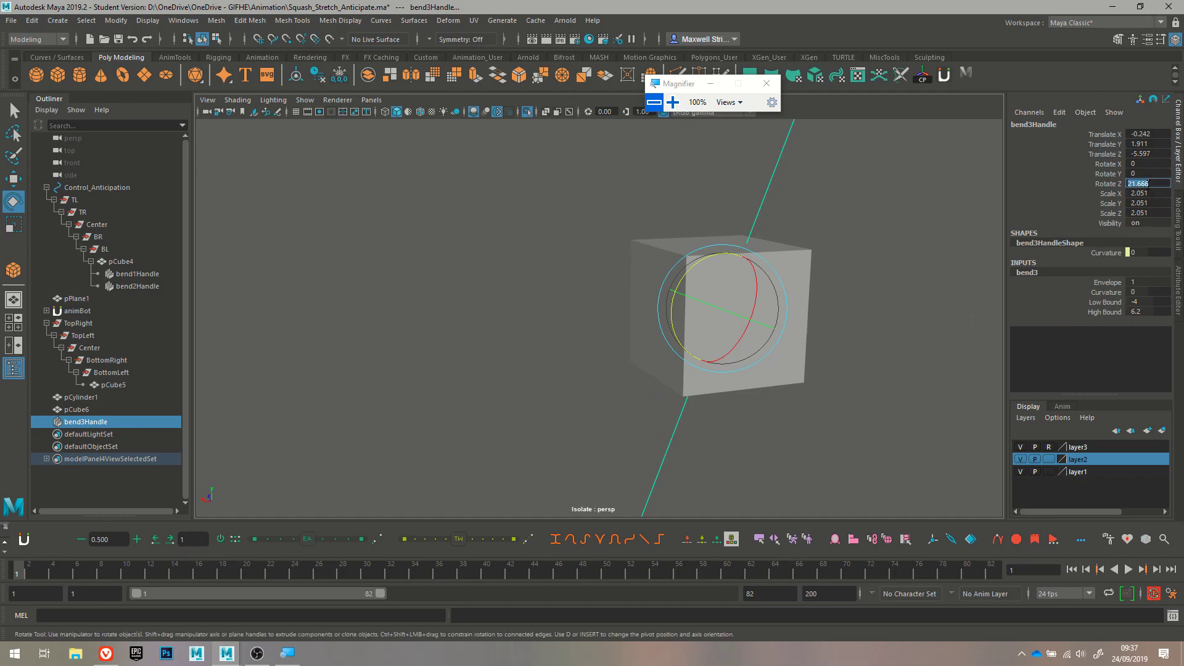
{"action": "key", "text": "Return"}
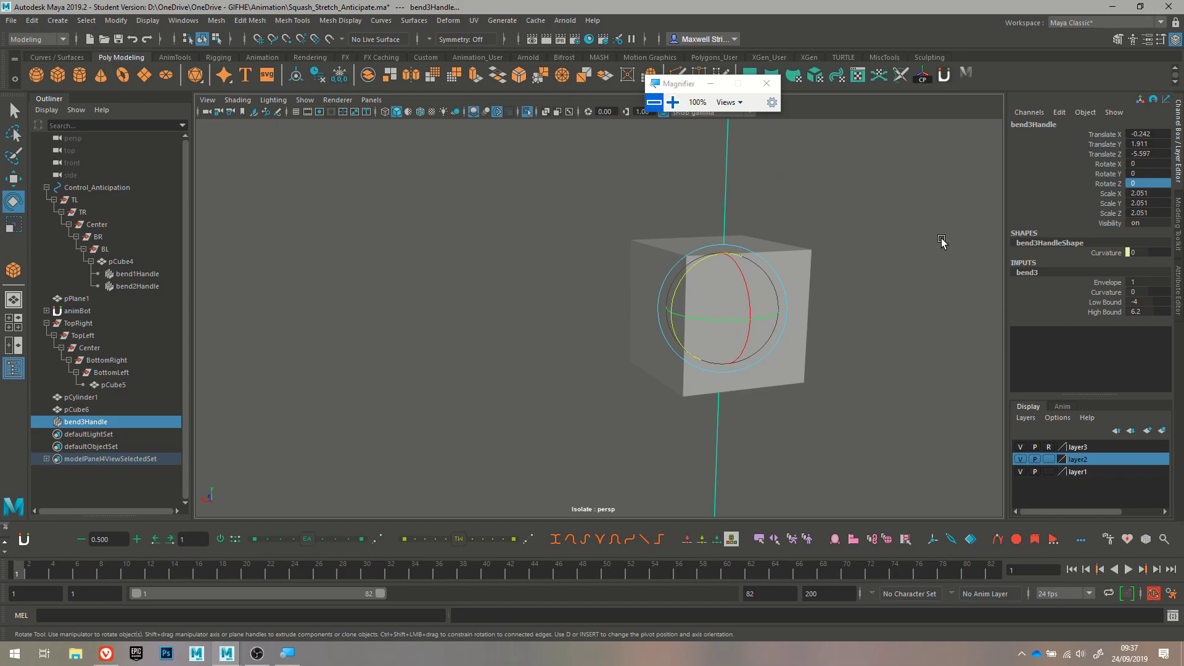
Stretch pCube6 vertically into a tall column with a Scale Y of about 17.568
{"action": "left_click", "coordinate": [796, 271]}
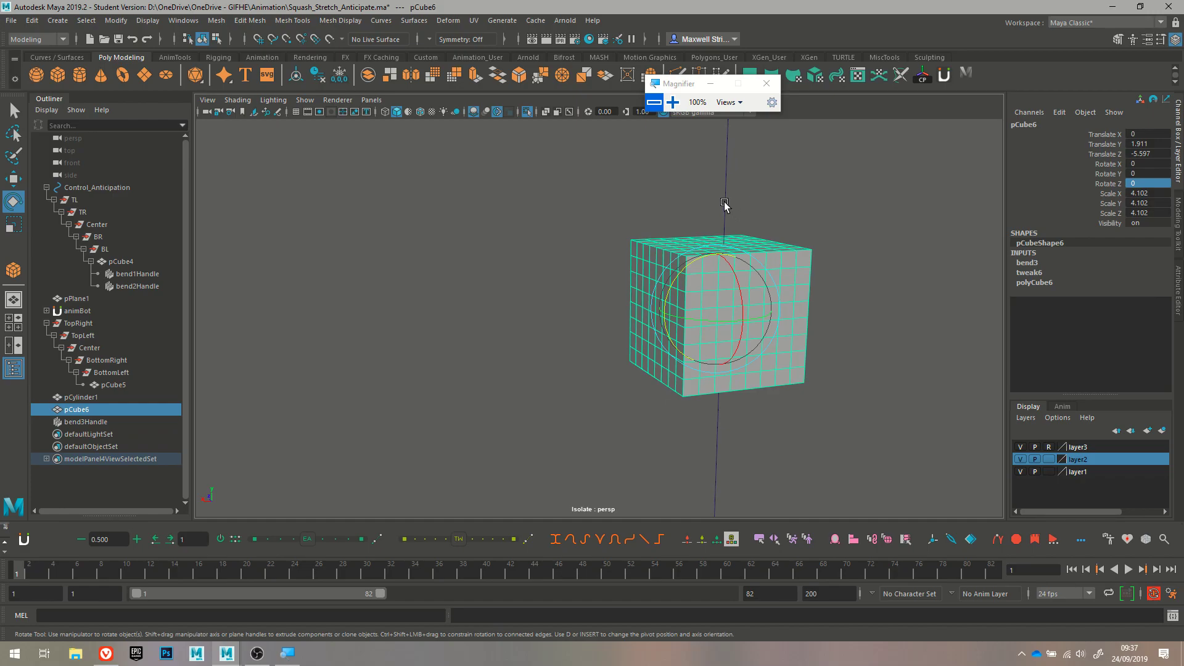
{"action": "left_click", "coordinate": [725, 203]}
{"action": "scroll", "coordinate": [739, 235], "scroll_direction": "down", "scroll_amount": 3}
{"action": "key", "text": "w"}
{"action": "left_click", "coordinate": [705, 325]}
{"action": "key", "text": "r"}
{"action": "left_click_drag", "start_coordinate": [673, 262], "coordinate": [695, 75]}
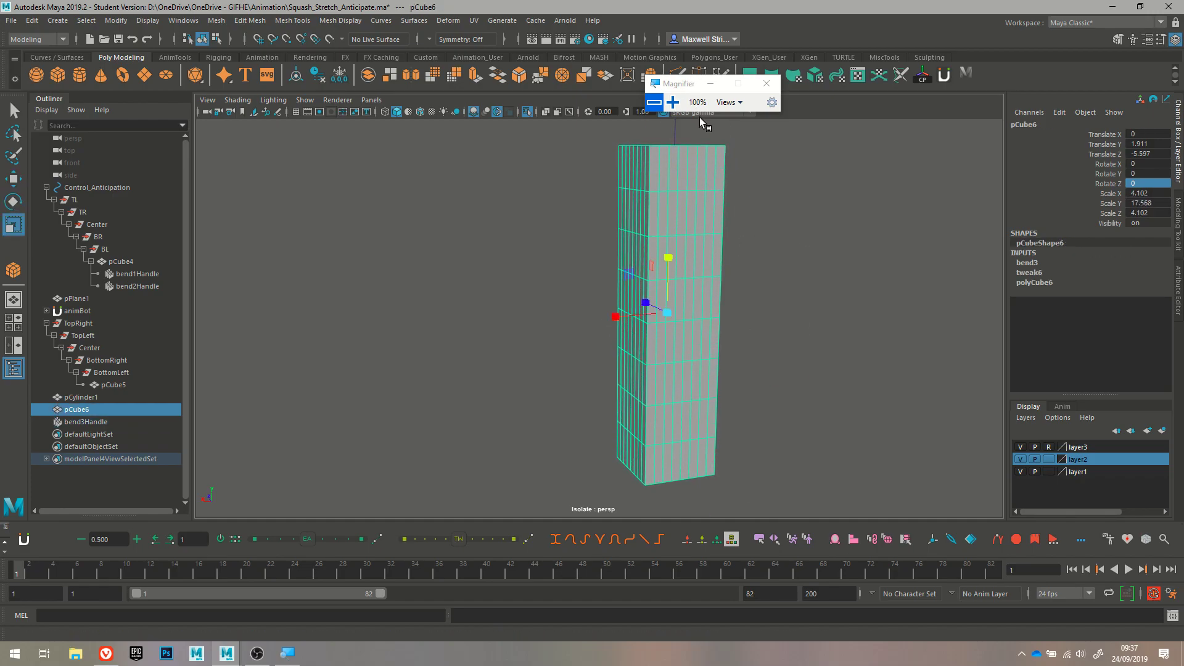
Curl the tall column by raising the bend3 deformer's Curvature to about 49.274
{"action": "left_click", "coordinate": [681, 135]}
{"action": "left_click", "coordinate": [677, 132]}
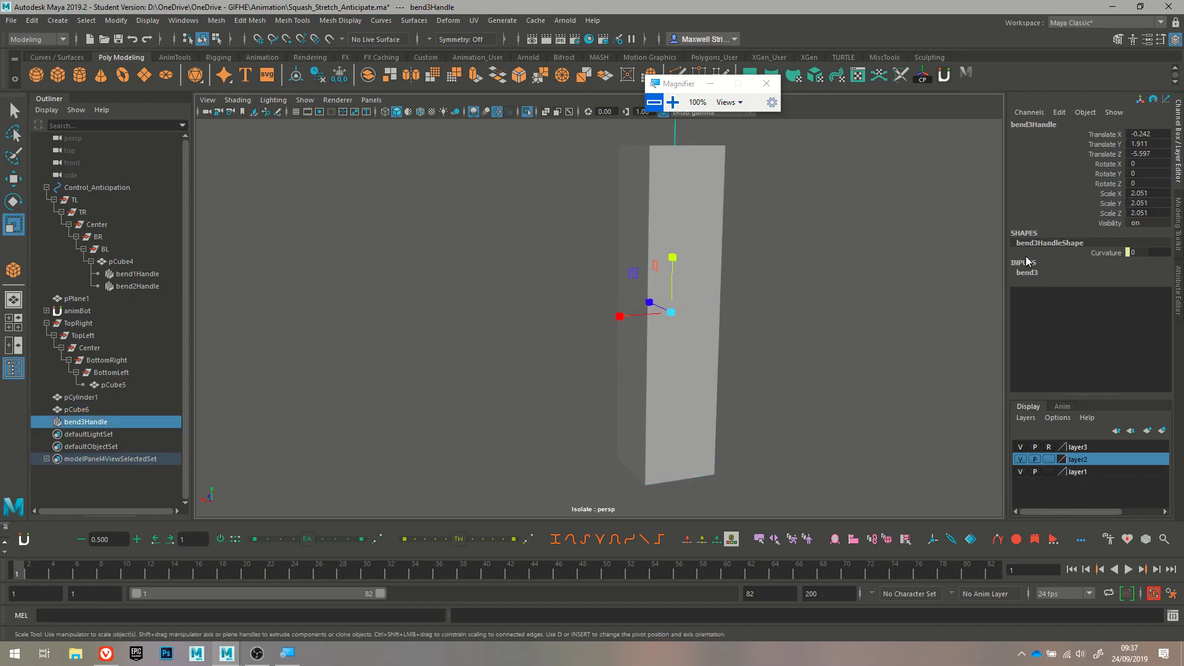
{"action": "left_click", "coordinate": [1031, 272]}
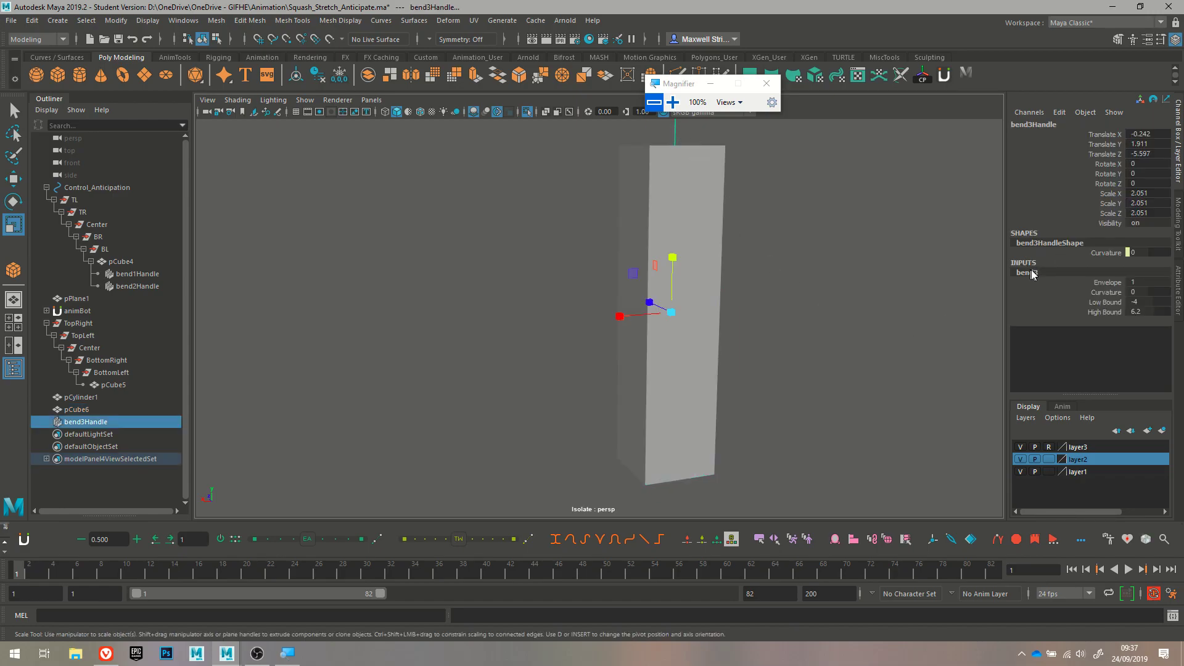
{"action": "left_click", "coordinate": [1099, 292]}
{"action": "middle_click_drag", "start_coordinate": [768, 291], "coordinate": [689, 279]}
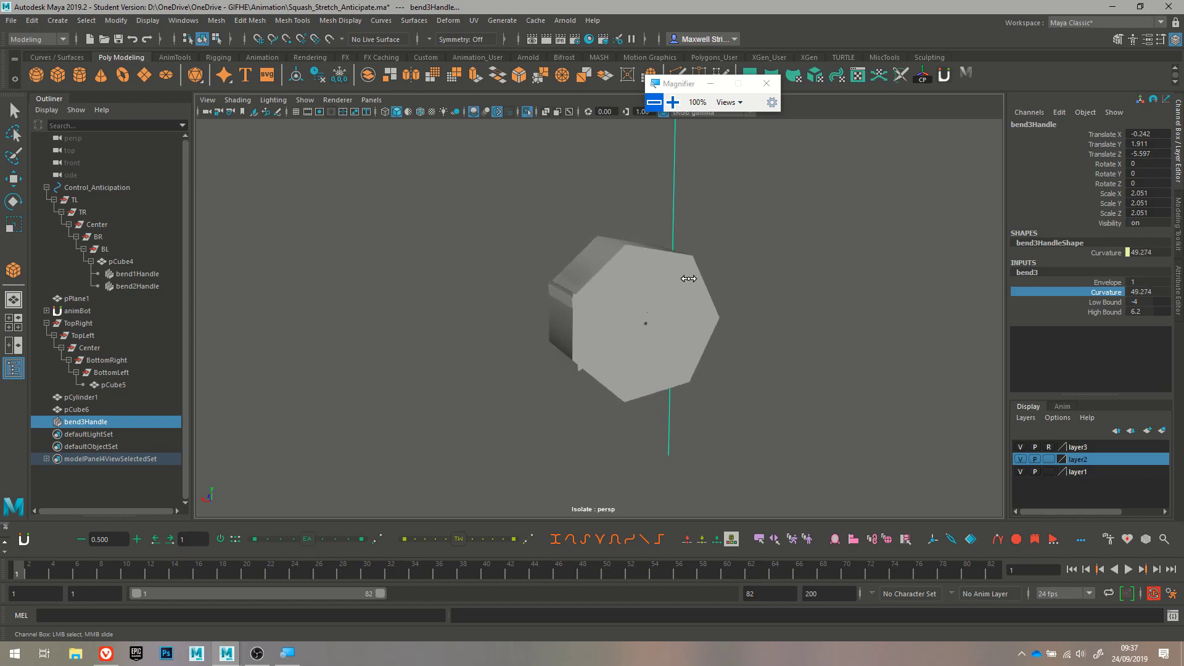
Change bend3's Low Bound to about -0.9 and adjust its High Bound to test the bend limits
{"action": "left_click", "coordinate": [1104, 304]}
{"action": "middle_click_drag", "start_coordinate": [930, 331], "coordinate": [915, 302]}
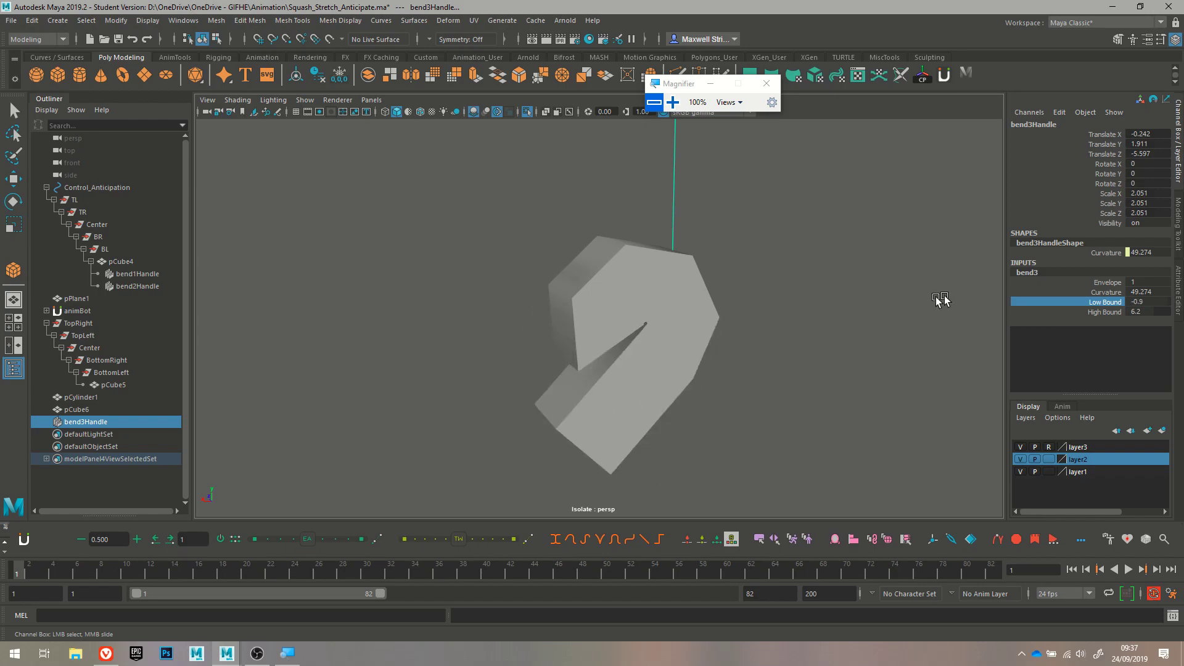
{"action": "left_click", "coordinate": [1103, 312]}
{"action": "middle_click_drag", "start_coordinate": [787, 294], "coordinate": [746, 289]}
Rotate the bend handle and adjust bend3's Curvature again to test bending in another direction
{"action": "key", "text": "r"}
{"action": "key", "text": "e"}
{"action": "left_click_drag", "start_coordinate": [658, 259], "coordinate": [620, 271]}
{"action": "left_click", "coordinate": [1019, 275]}
{"action": "left_click", "coordinate": [1103, 291]}
{"action": "middle_click_drag", "start_coordinate": [881, 271], "coordinate": [845, 240]}
Undo the test rotation and curvature changes on the bend handle
{"action": "key", "text": "ctrl+z"}
{"action": "key", "text": "ctrl+z"}
{"action": "key", "text": "ctrl+z"}
{"action": "key", "text": "ctrl+z"}
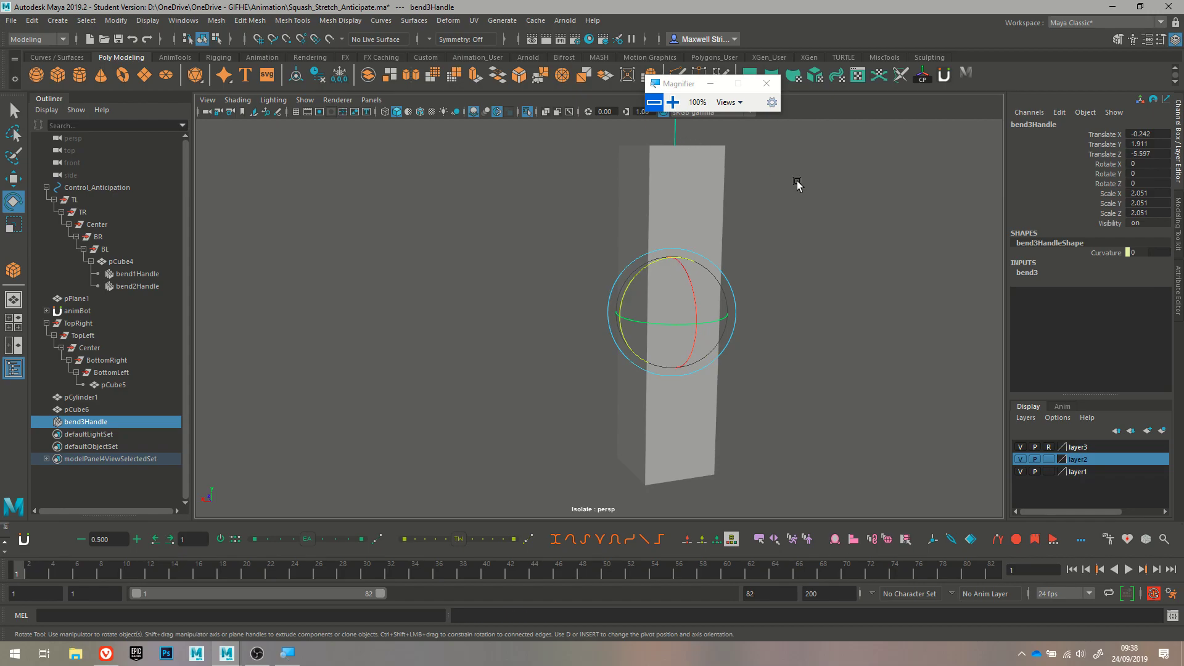
Delete bend3Handle and set pCube6's Scale X, Y and Z to 4
{"action": "key", "text": "Delete"}
{"action": "left_click", "coordinate": [705, 217]}
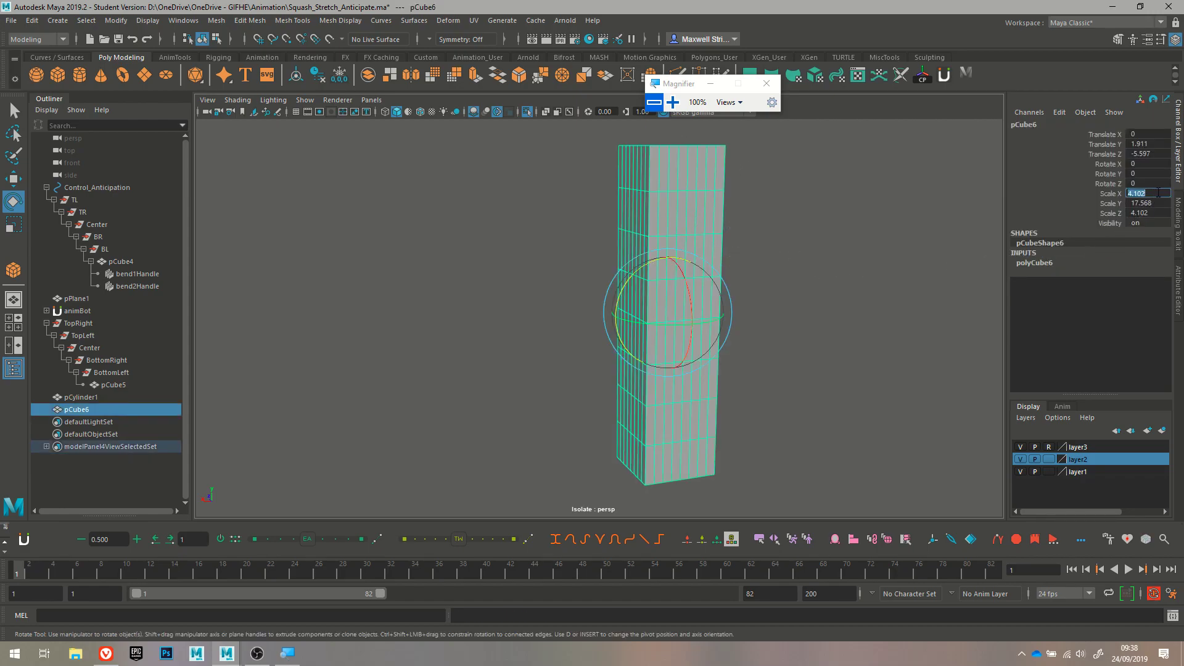
{"action": "type", "text": "4"}
{"action": "key", "text": "Tab"}
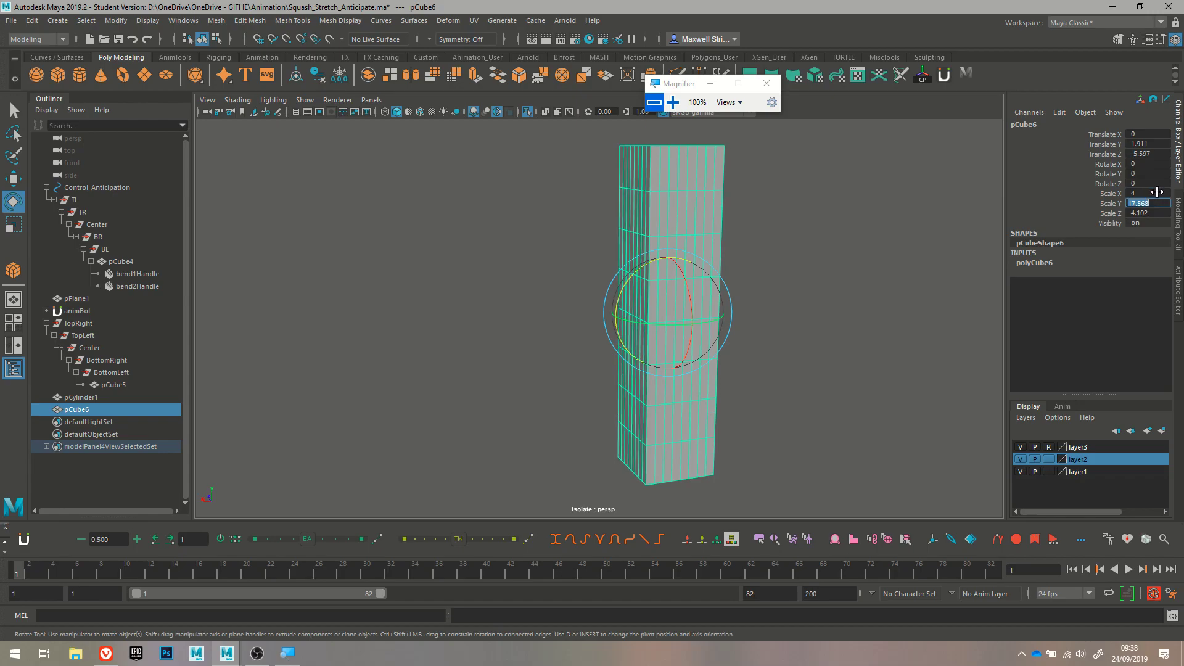
{"action": "type", "text": "4"}
{"action": "key", "text": "Tab"}
{"action": "type", "text": "4"}
{"action": "key", "text": "Return"}
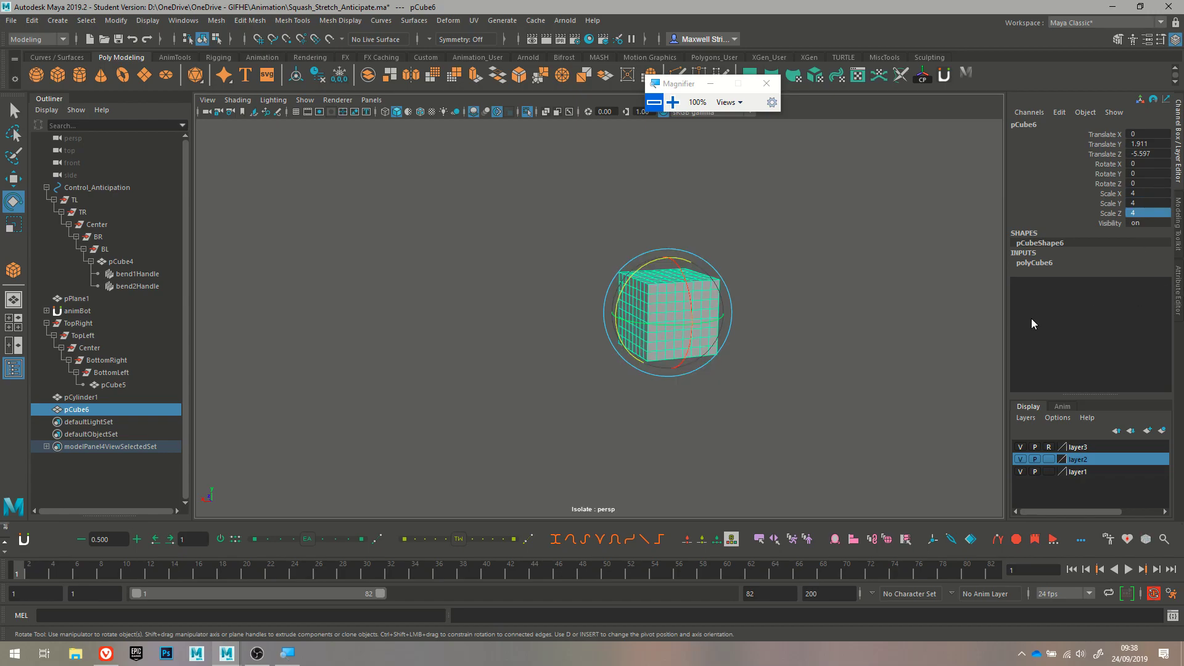
Apply a nonlinear Flare deformer to pCube6 and open its flare1 input settings
{"action": "key", "text": "f"}
{"action": "left_click", "coordinate": [758, 312]}
{"action": "left_click", "coordinate": [528, 266]}
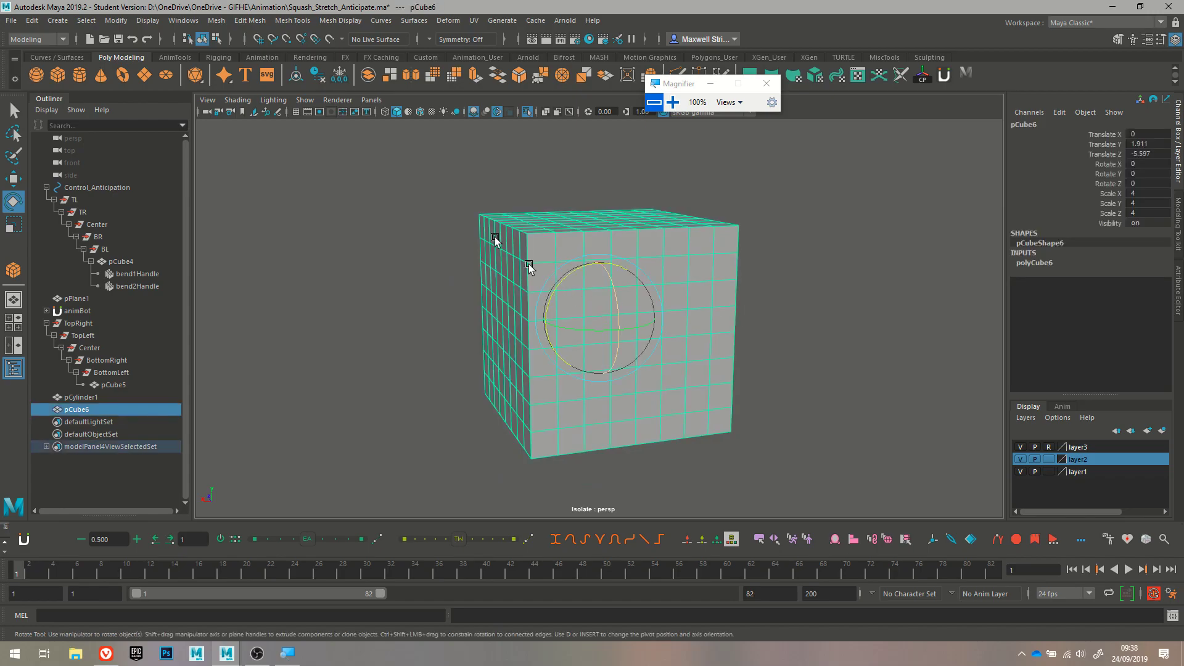
{"action": "left_click_drag", "start_coordinate": [528, 266], "coordinate": [505, 284], "text": "alt"}
{"action": "left_click", "coordinate": [448, 20]}
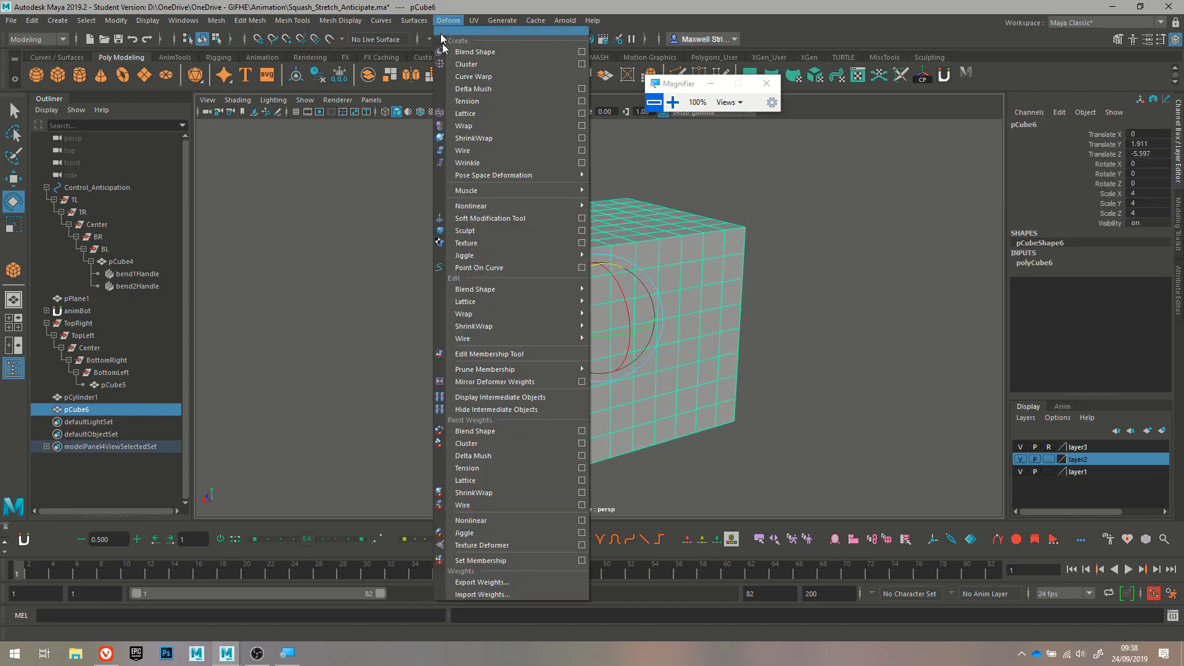
{"action": "mouse_move", "coordinate": [574, 206]}
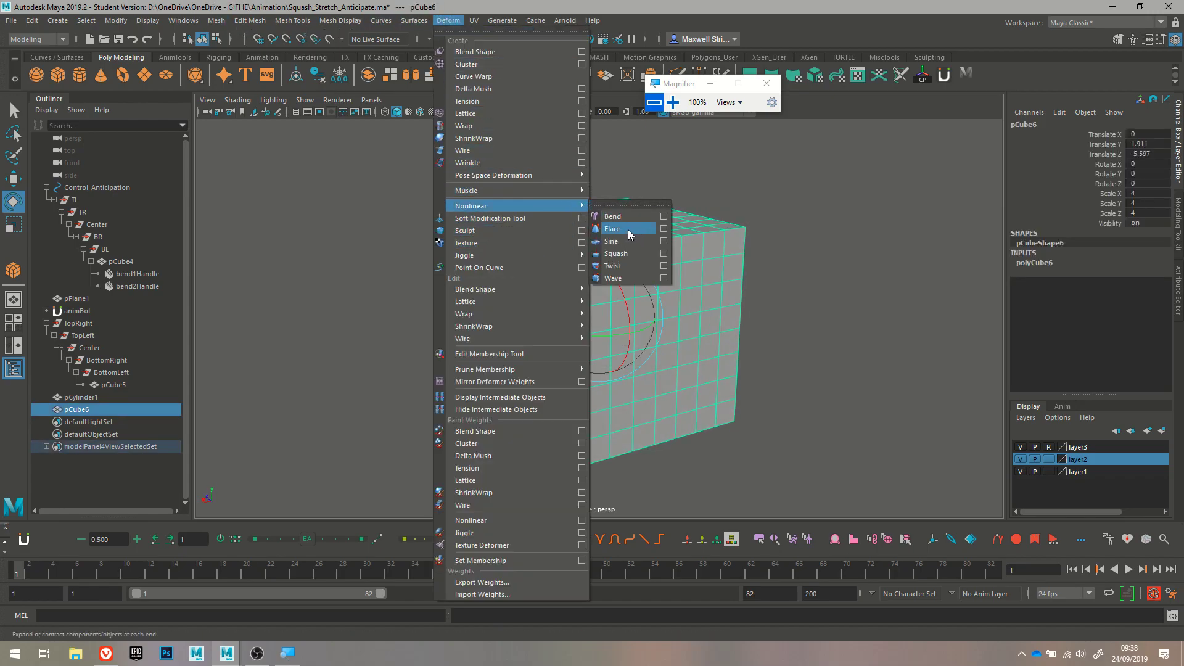
{"action": "left_click", "coordinate": [620, 228]}
{"action": "left_click", "coordinate": [1026, 263]}
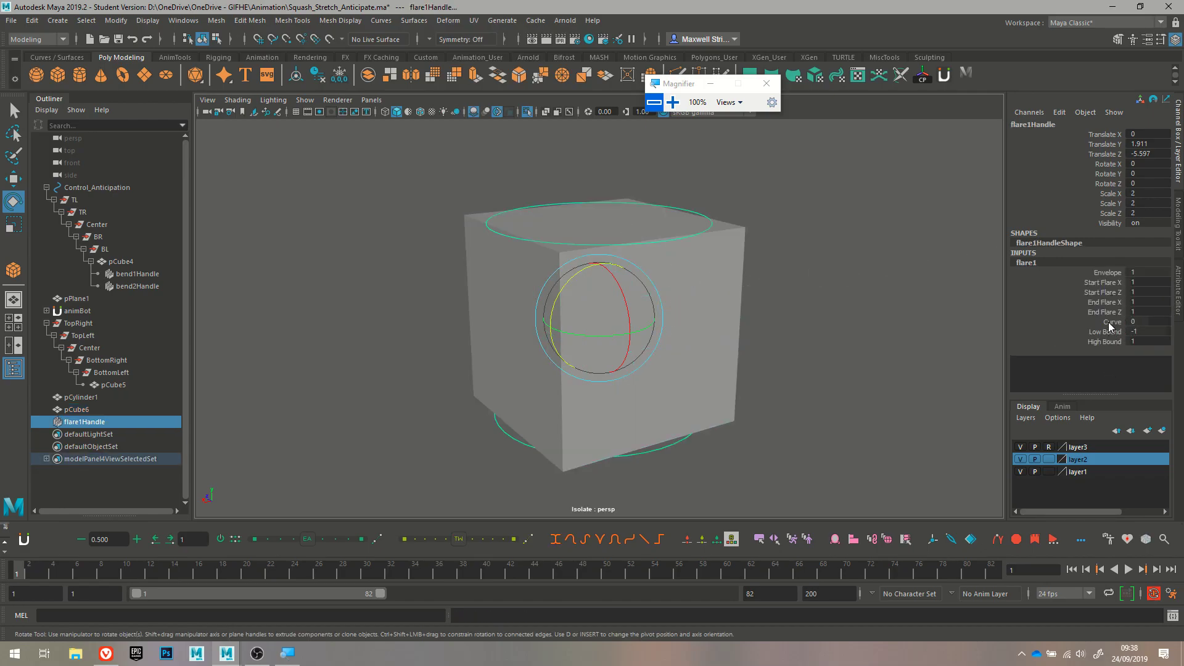
Set flare1's Curve to about -0.3 to pinch the middle of pCube6 inward
{"action": "left_click", "coordinate": [1109, 322]}
{"action": "mouse_move", "coordinate": [727, 280]}
{"action": "middle_mouse_down"}
{"action": "mouse_move", "coordinate": [759, 275]}
{"action": "mouse_move", "coordinate": [747, 286]}
{"action": "middle_mouse_up"}
{"action": "left_click_drag", "start_coordinate": [636, 347], "coordinate": [806, 354], "text": "alt"}
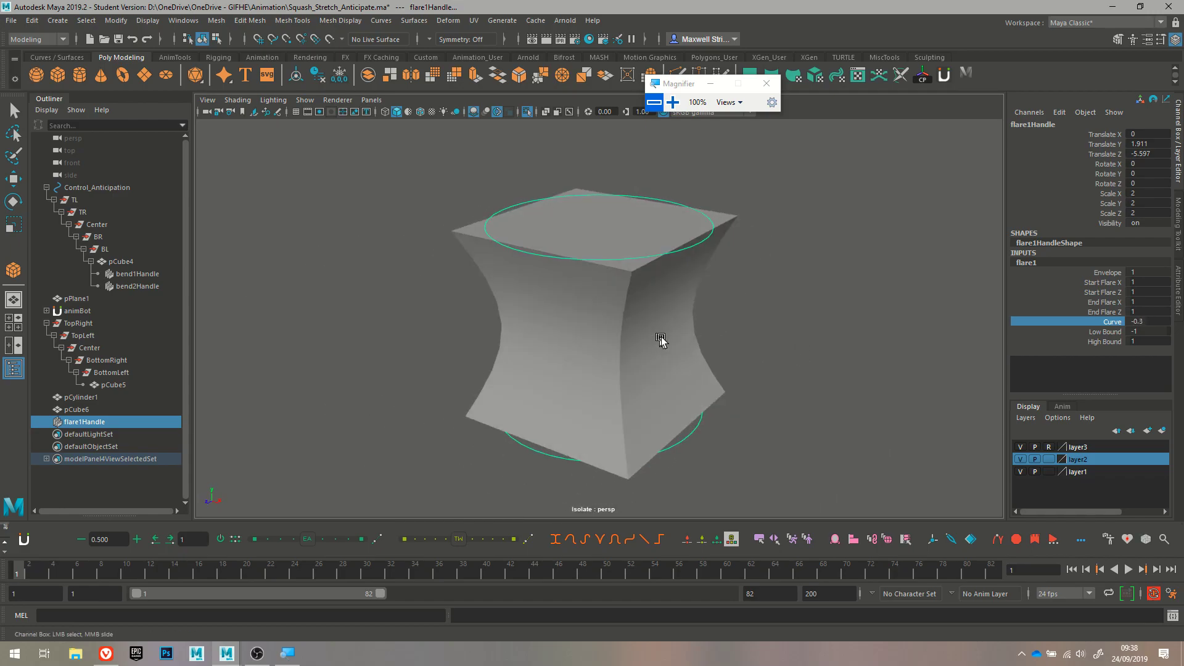
Increase flare1's End Flare X to about 1.8 and widen the same end of the cube in Z
{"action": "left_click", "coordinate": [1105, 302]}
{"action": "middle_click_drag", "start_coordinate": [956, 333], "coordinate": [996, 324]}
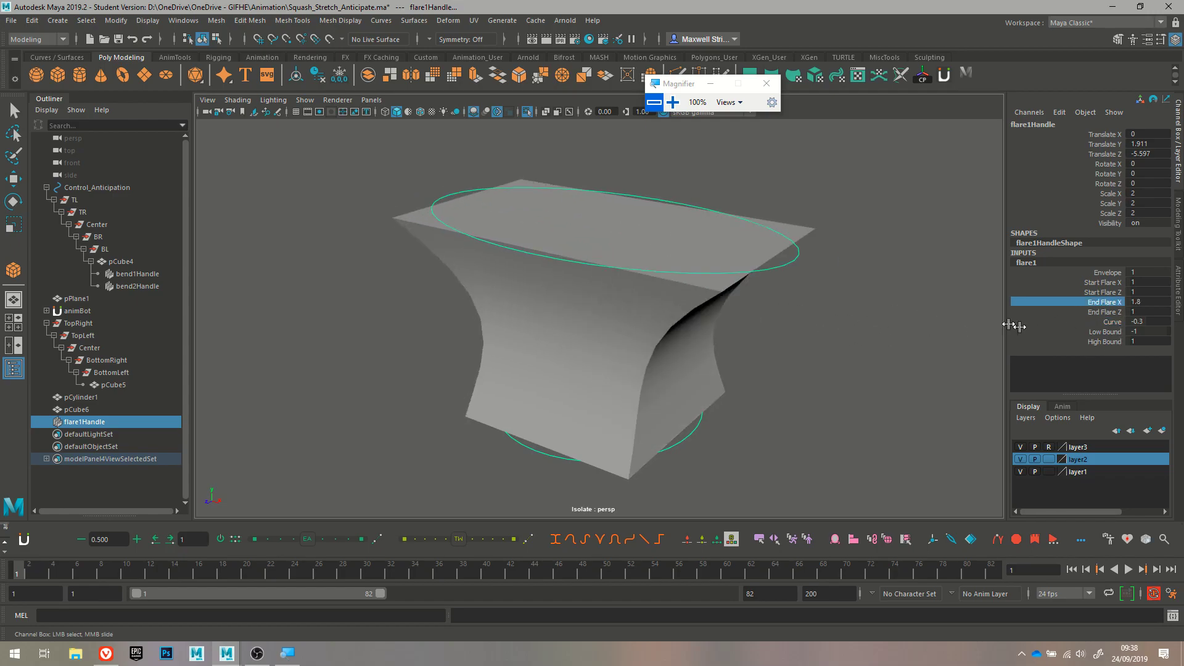
{"action": "mouse_move", "coordinate": [654, 331]}
{"action": "middle_mouse_down"}
{"action": "mouse_move", "coordinate": [682, 325]}
{"action": "mouse_move", "coordinate": [655, 325]}
{"action": "mouse_move", "coordinate": [650, 338]}
{"action": "middle_mouse_up"}
{"action": "left_click_drag", "start_coordinate": [650, 339], "coordinate": [521, 344], "text": "alt"}
Try moving pCube6 slightly along Y independently of the flare handle, and undo the move
{"action": "left_click", "coordinate": [554, 339]}
{"action": "key", "text": "e"}
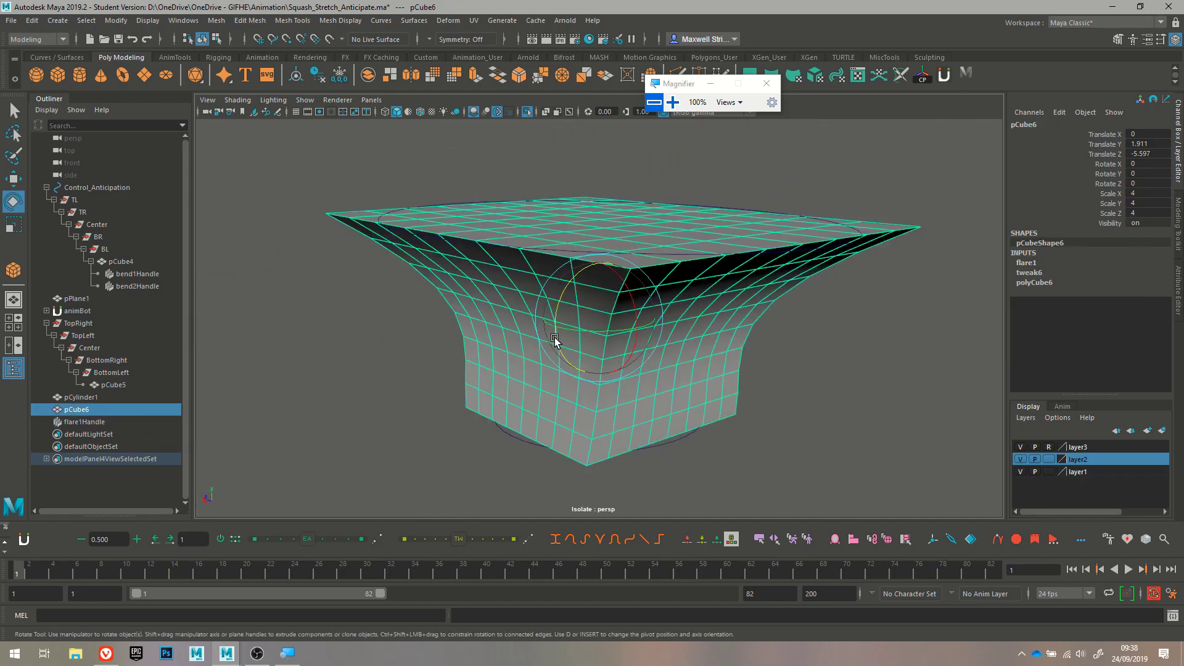
{"action": "left_click_drag", "start_coordinate": [603, 383], "coordinate": [556, 262], "text": "alt"}
{"action": "left_click", "coordinate": [743, 287]}
{"action": "left_click", "coordinate": [719, 292]}
{"action": "key", "text": "w"}
{"action": "left_click_drag", "start_coordinate": [597, 369], "coordinate": [670, 375]}
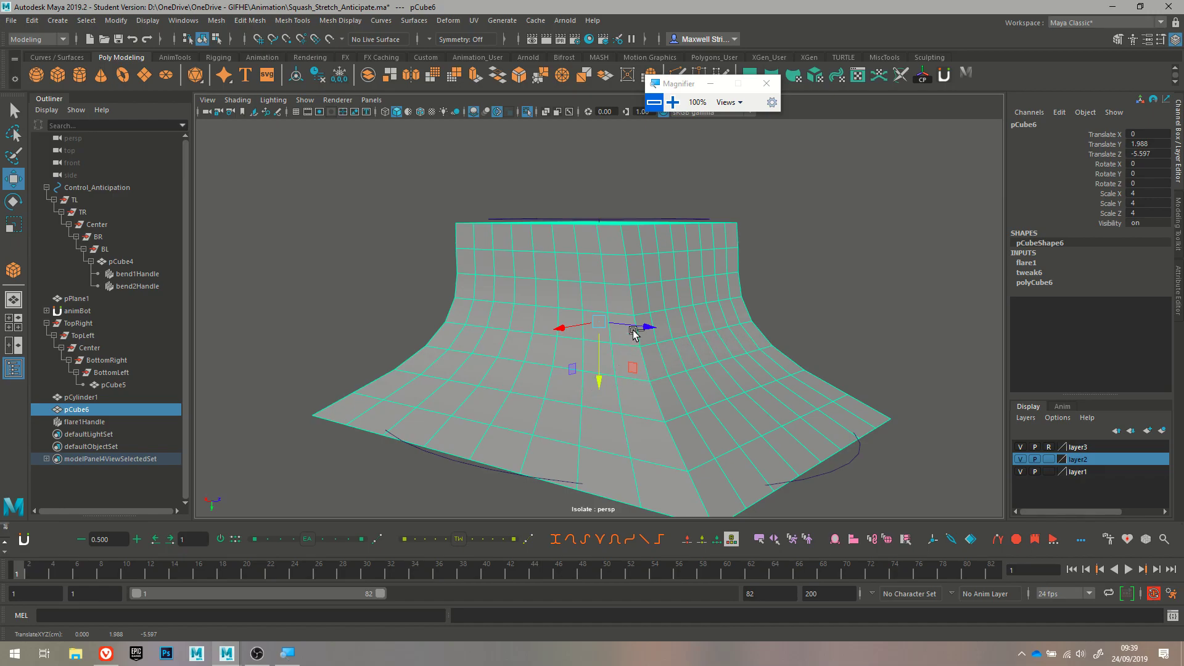
{"action": "key", "text": "ctrl+z"}
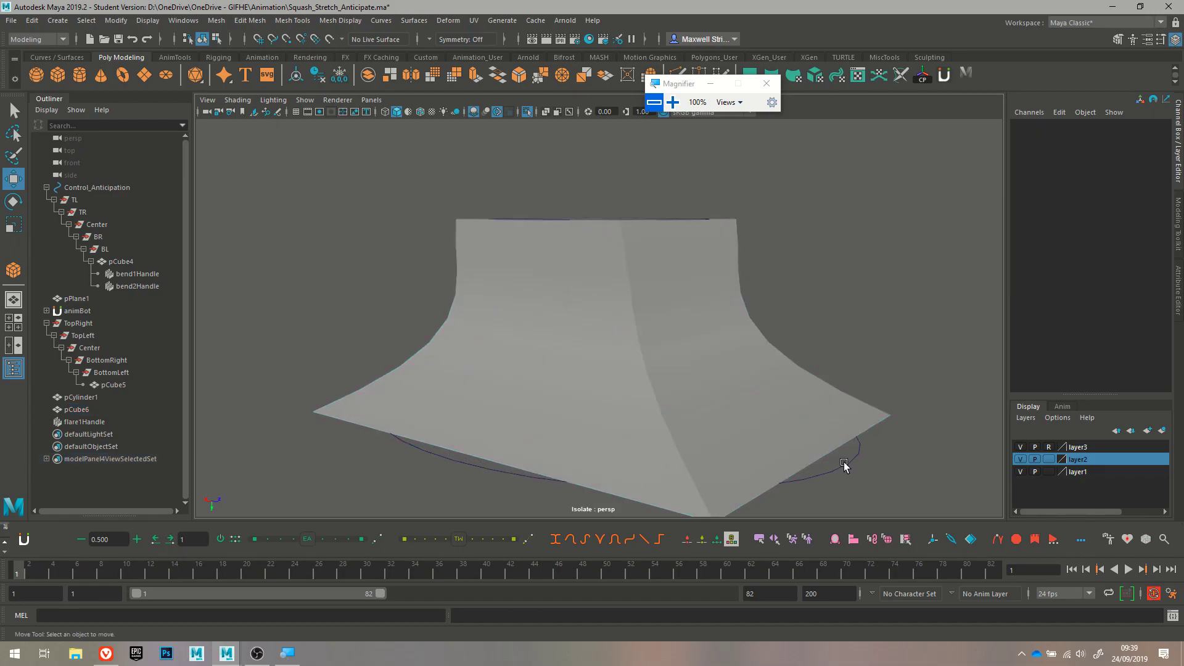
Delete the flare handle to test its effect on the cube, and undo the deletion
{"action": "left_click", "coordinate": [844, 464]}
{"action": "key", "text": "Delete"}
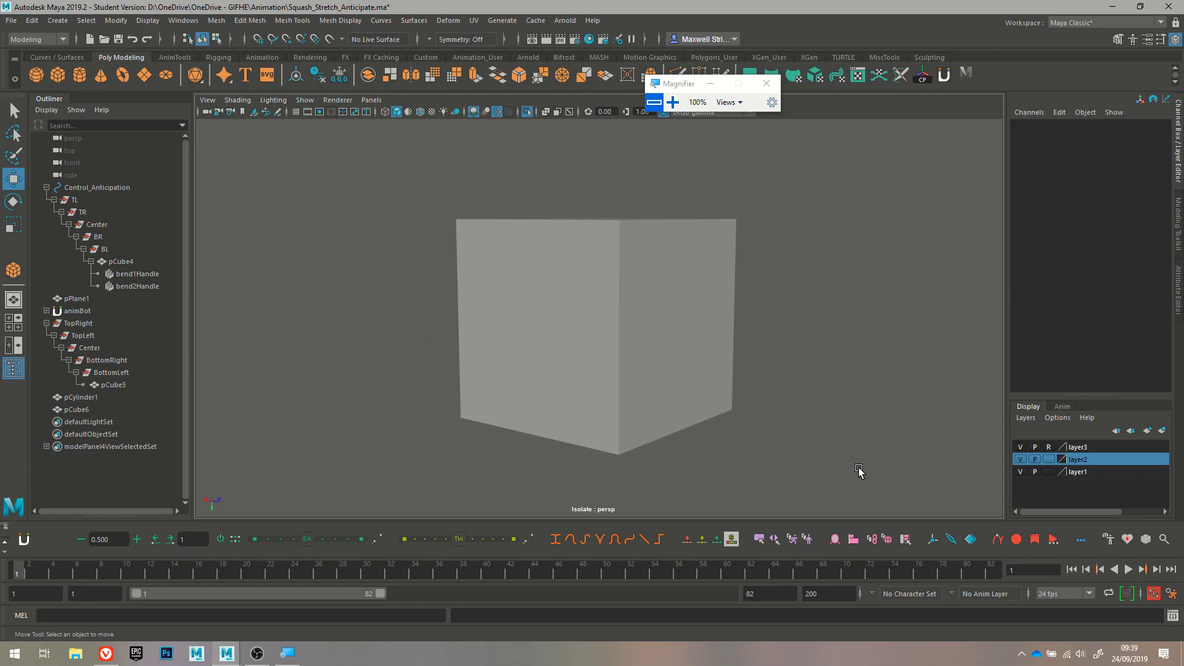
{"action": "left_click", "coordinate": [649, 338]}
{"action": "left_click", "coordinate": [745, 367]}
{"action": "key", "text": "ctrl+z"}
Try Freeze Transformations on the flared pCube6, and undo it
{"action": "left_click", "coordinate": [699, 345]}
{"action": "mouse_move", "coordinate": [774, 401]}
{"action": "left_mouse_down", "text": "alt"}
{"action": "mouse_move", "coordinate": [766, 390]}
{"action": "mouse_move", "coordinate": [787, 399]}
{"action": "left_mouse_up", "text": "alt"}
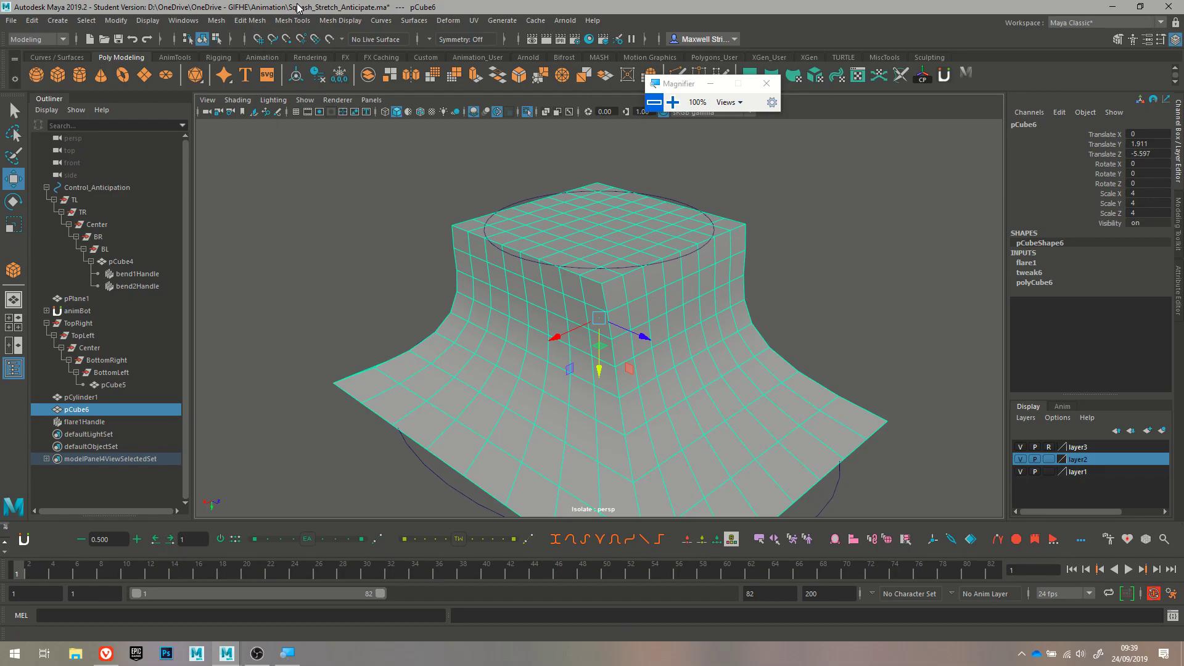
{"action": "left_click", "coordinate": [110, 22]}
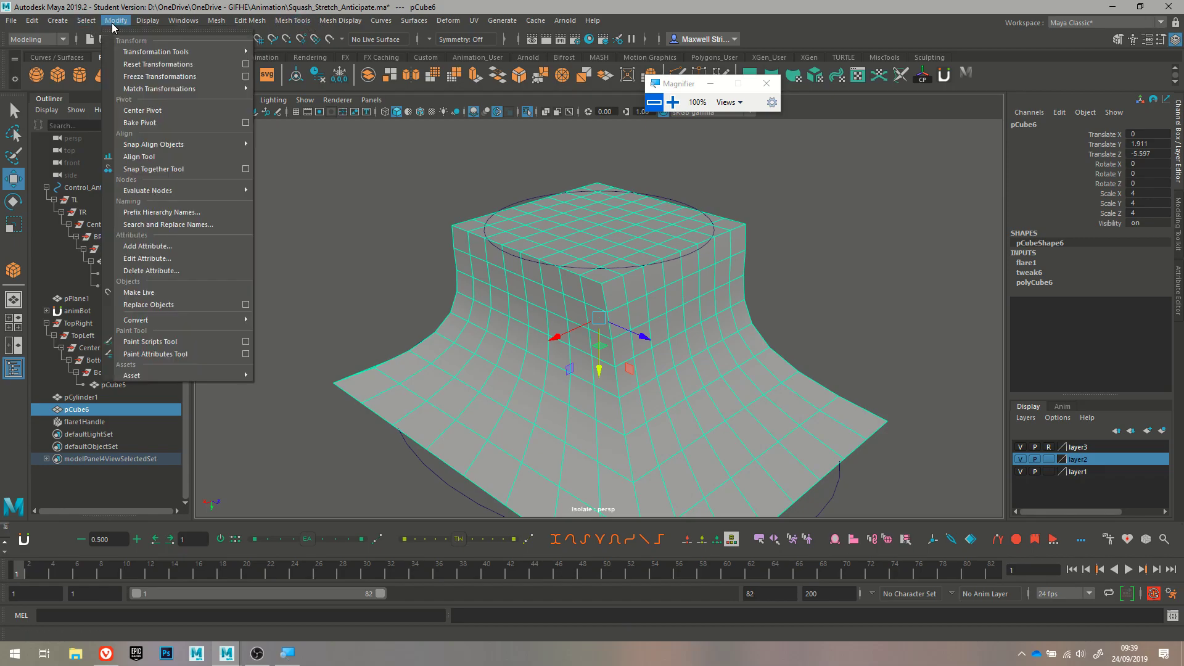
{"action": "left_click", "coordinate": [143, 76]}
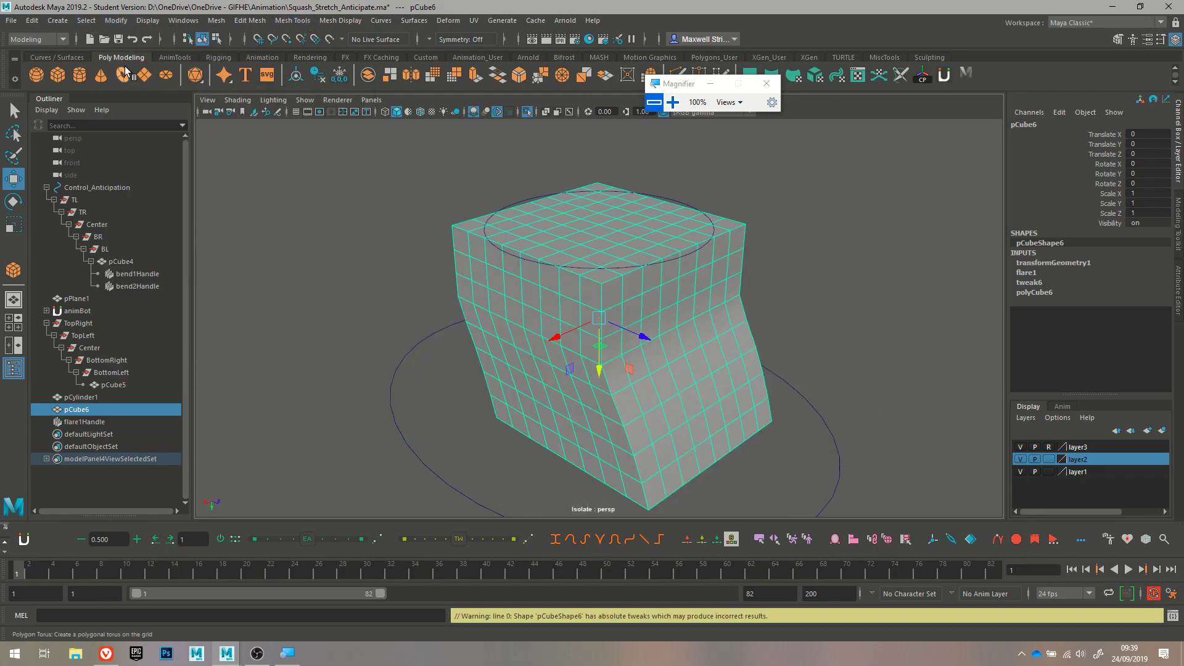
{"action": "key", "text": "ctrl+z"}
Try deleting all construction history in the scene to bake the flared shape, and undo it
{"action": "left_click", "coordinate": [30, 21]}
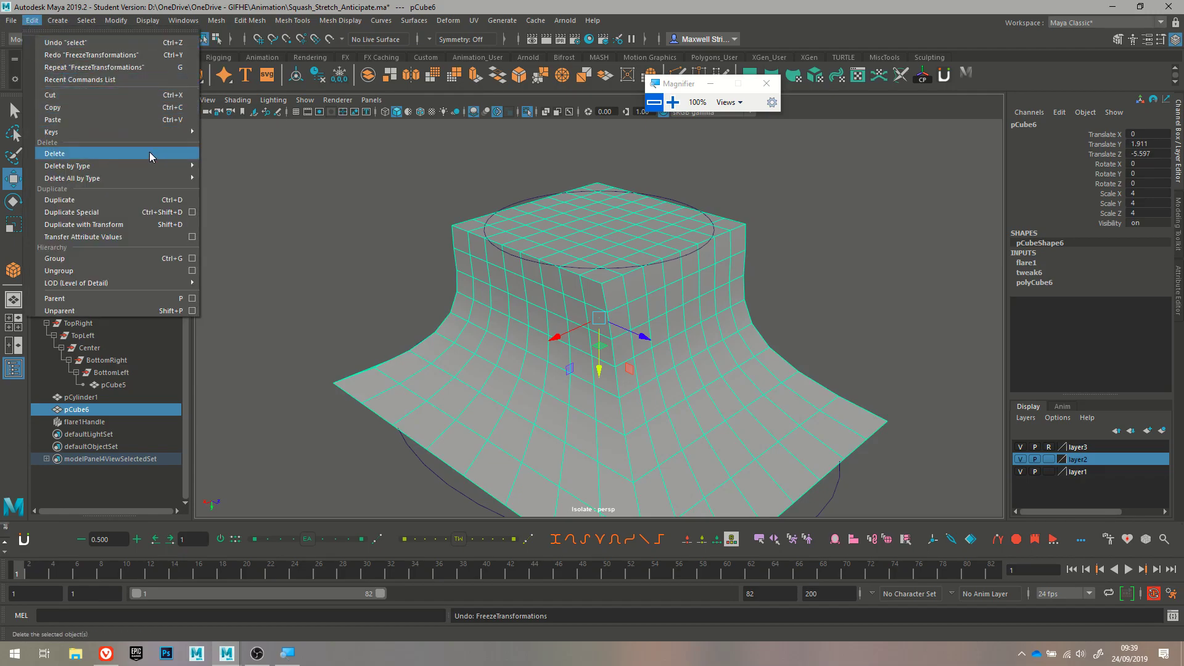
{"action": "mouse_move", "coordinate": [177, 177]}
{"action": "left_click", "coordinate": [235, 199]}
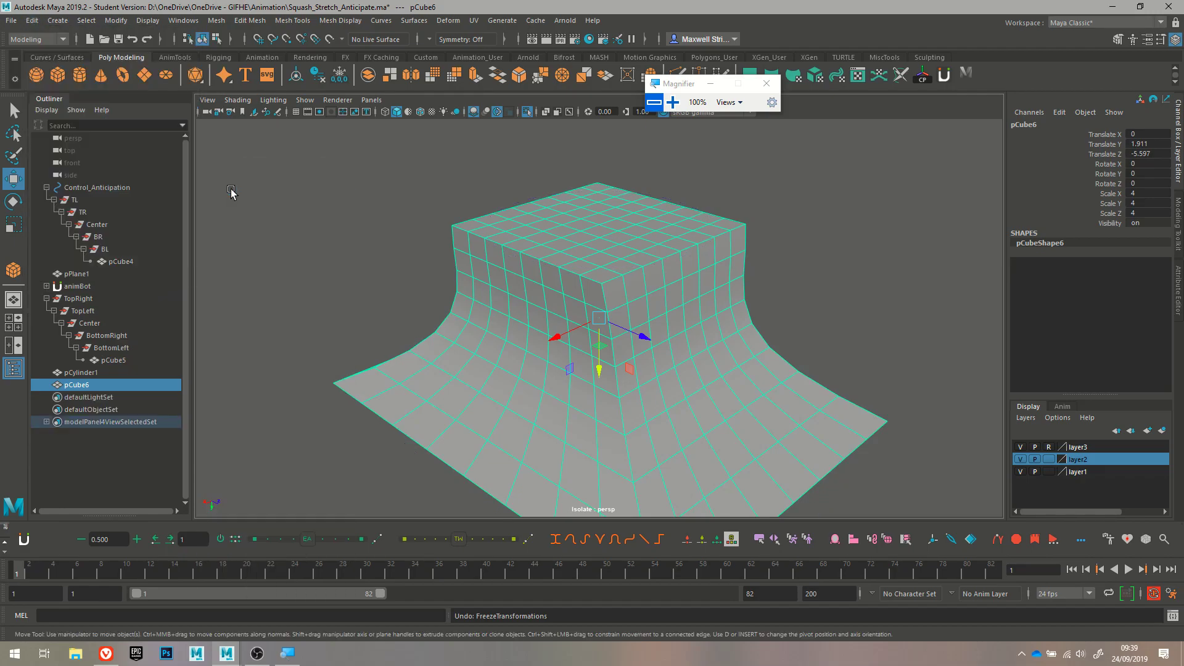
{"action": "left_click_drag", "start_coordinate": [587, 322], "coordinate": [490, 271], "text": "alt"}
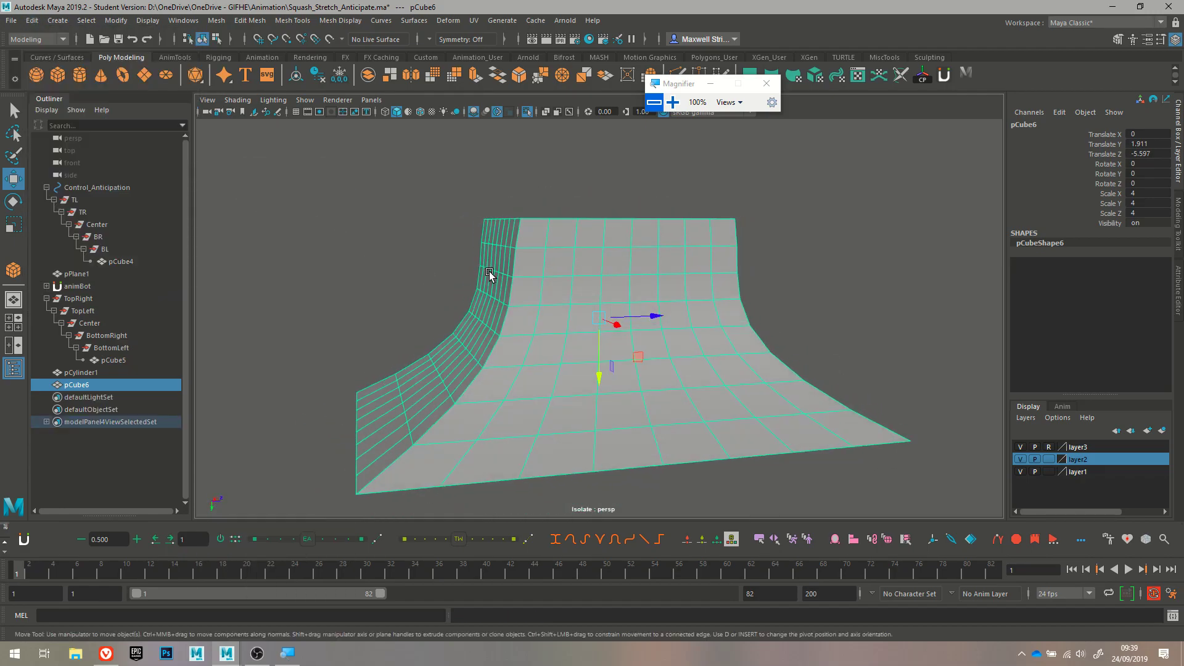
{"action": "key", "text": "ctrl+z"}
{"action": "key", "text": "ctrl+z"}
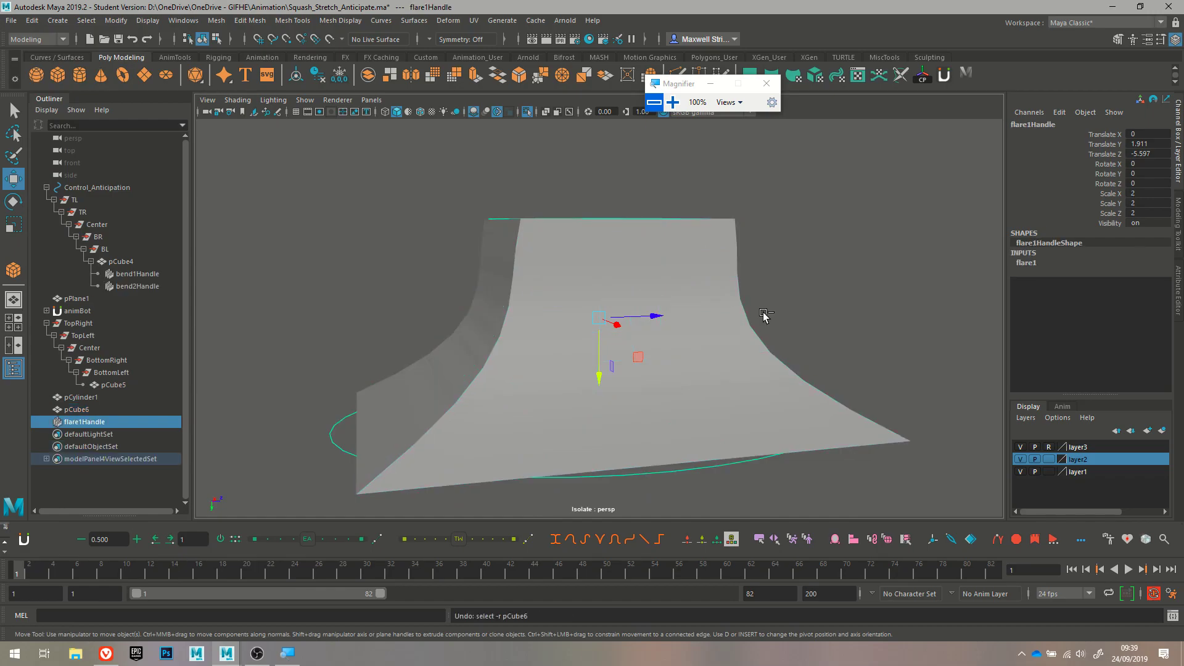
Delete flare1Handle and apply a nonlinear Twist deformer to pCube6
{"action": "key", "text": "Delete"}
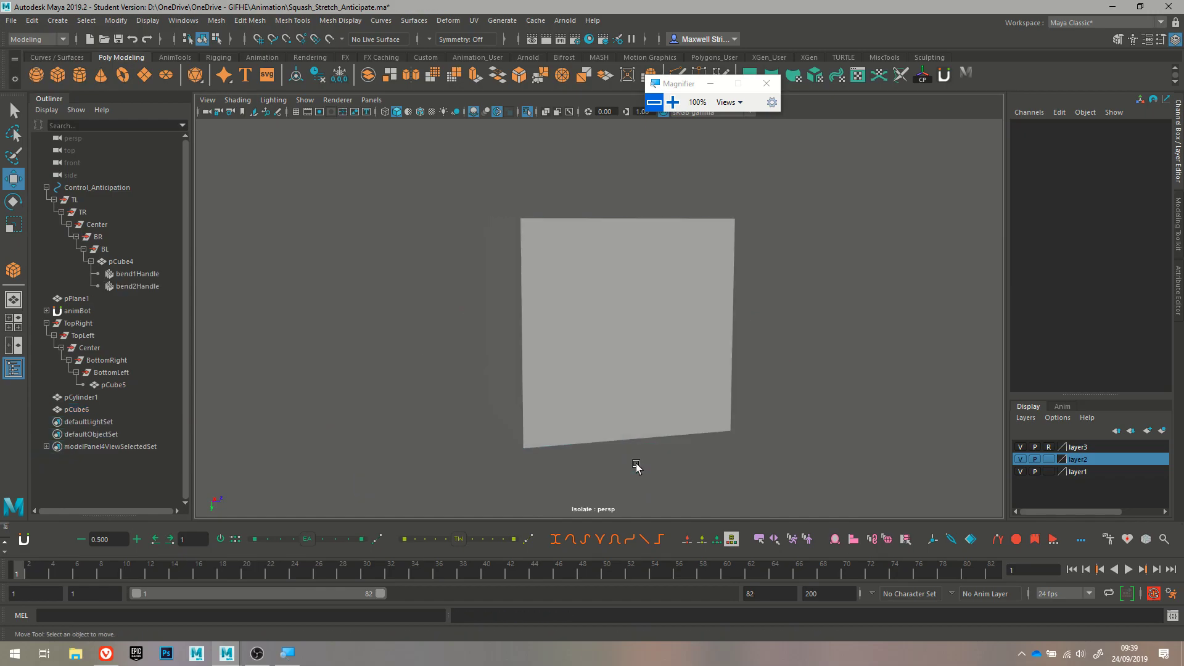
{"action": "left_click", "coordinate": [665, 314]}
{"action": "key", "text": "f"}
{"action": "left_click_drag", "start_coordinate": [738, 366], "coordinate": [577, 400], "text": "alt"}
{"action": "left_click", "coordinate": [331, 19]}
{"action": "left_click", "coordinate": [449, 20]}
{"action": "mouse_move", "coordinate": [566, 190]}
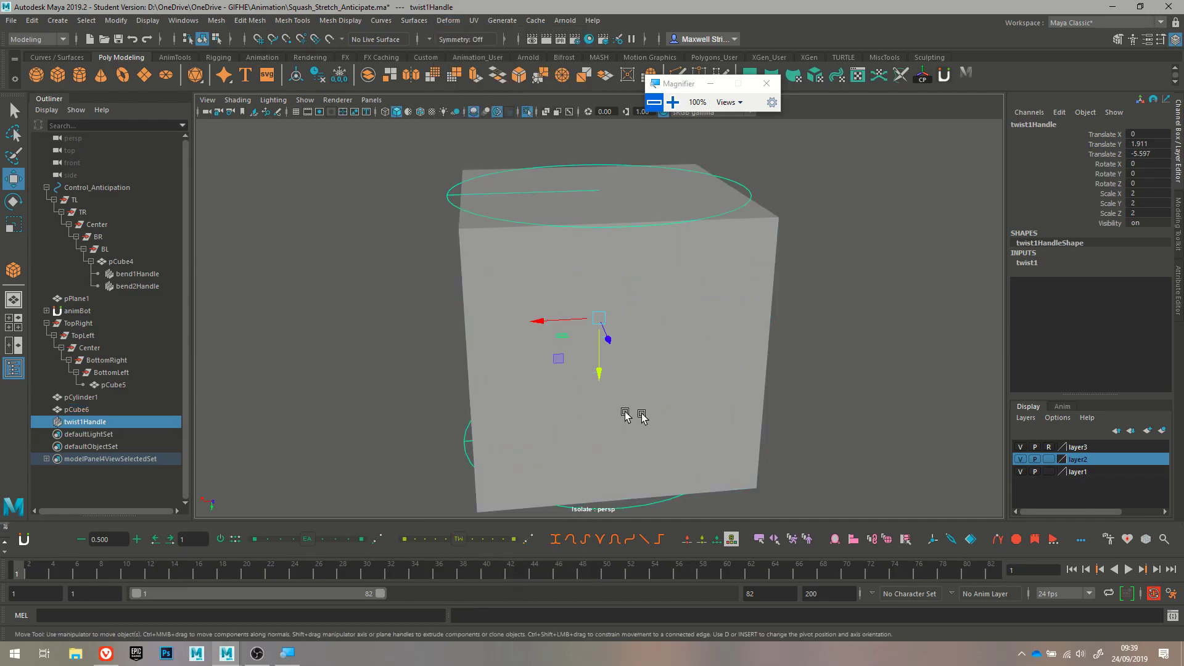
Open the twist1 input settings and set Start Angle to about 141
{"action": "left_click", "coordinate": [1035, 264]}
{"action": "left_click", "coordinate": [1103, 283]}
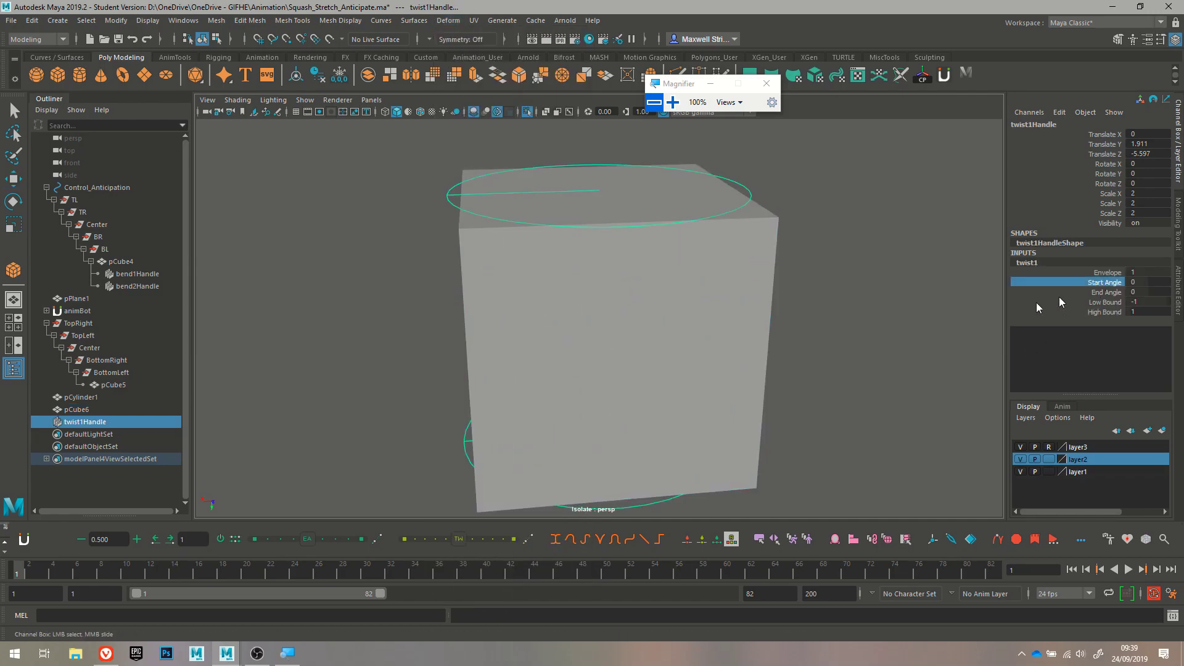
{"action": "middle_click_drag", "start_coordinate": [686, 325], "coordinate": [767, 325]}
{"action": "scroll", "coordinate": [648, 354], "scroll_direction": "down", "scroll_amount": 5}
{"action": "left_click_drag", "start_coordinate": [593, 375], "coordinate": [669, 352], "text": "alt"}
{"action": "left_click_drag", "start_coordinate": [743, 323], "coordinate": [796, 331], "text": "alt"}
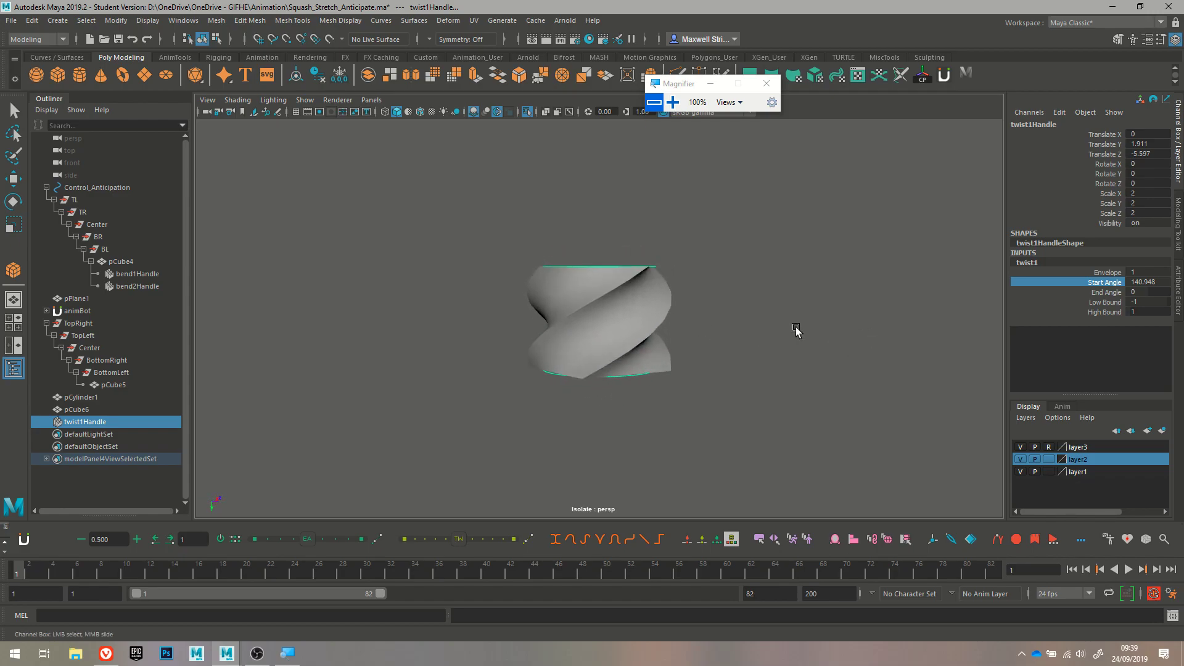
Stretch pCube6 along Y to a scale of about 24.8 through the twist deformer
{"action": "scroll", "coordinate": [612, 342], "scroll_direction": "down", "scroll_amount": 3}
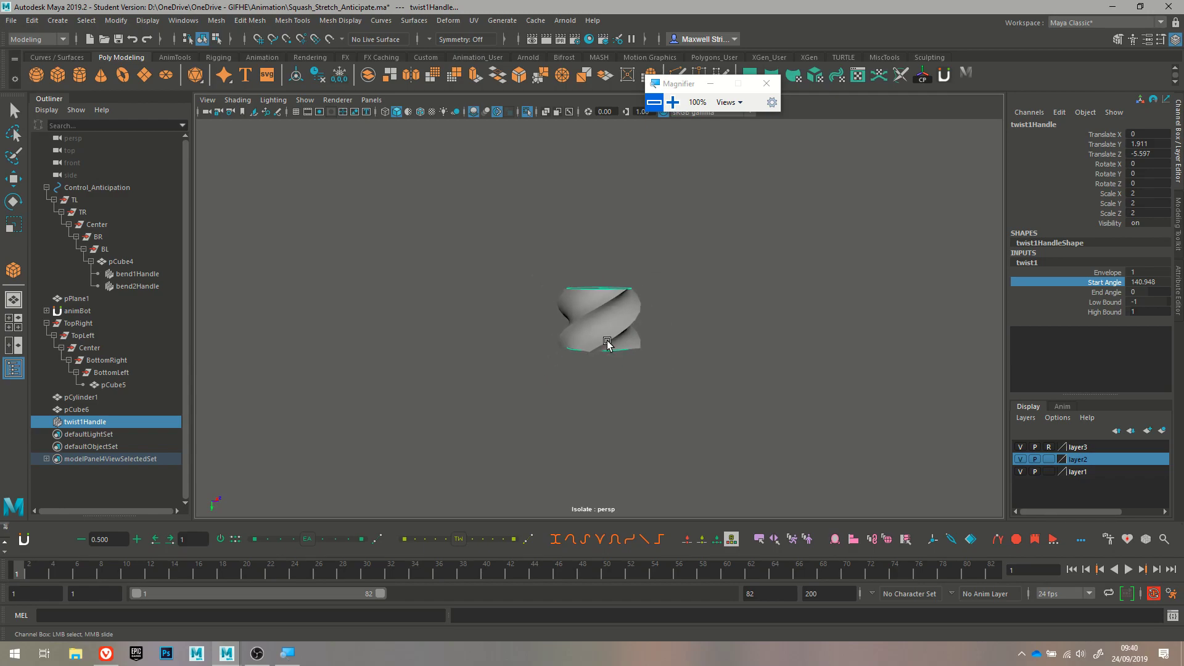
{"action": "left_click", "coordinate": [576, 323]}
{"action": "key", "text": "r"}
{"action": "left_click_drag", "start_coordinate": [599, 376], "coordinate": [614, 292]}
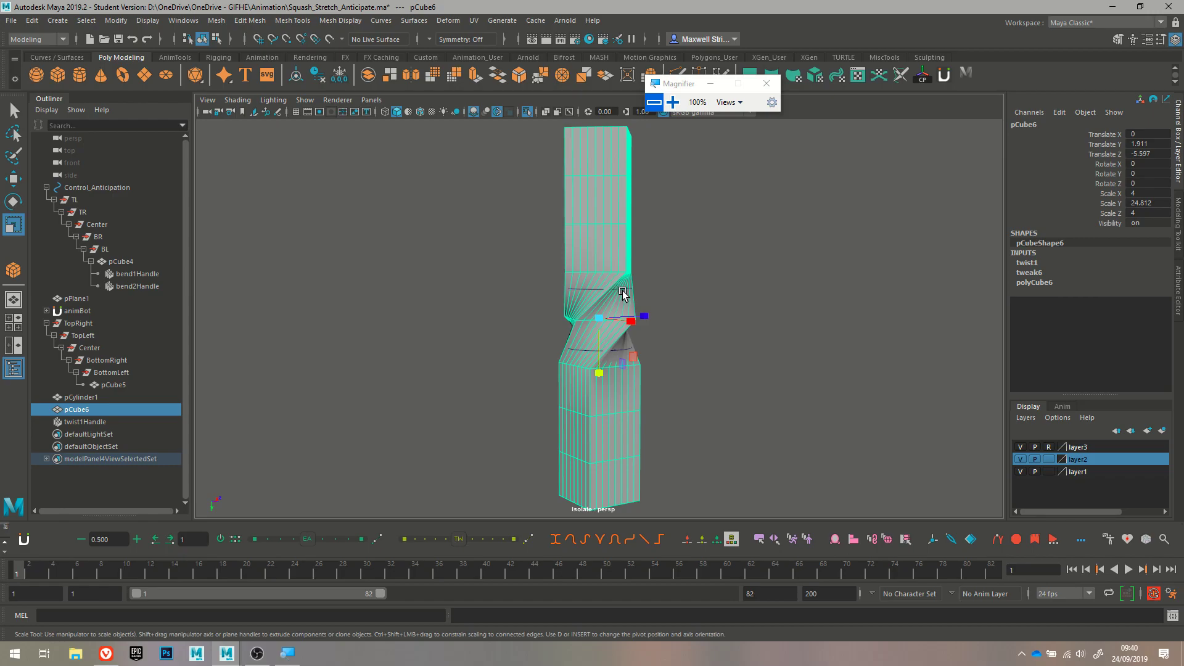
Set the twist deformer's Low Bound to -6.1 and High Bound to 6.5 to spread the twist along the column
{"action": "left_click", "coordinate": [621, 289]}
{"action": "scroll", "coordinate": [555, 259], "scroll_direction": "up", "scroll_amount": 6}
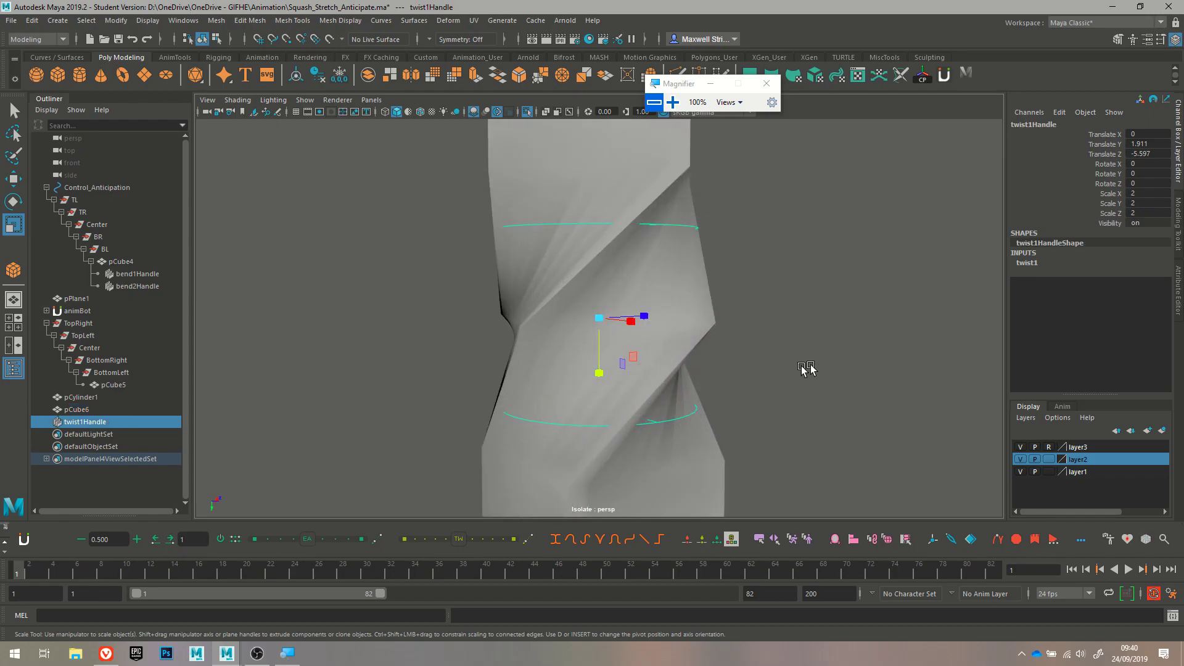
{"action": "left_click", "coordinate": [1027, 264]}
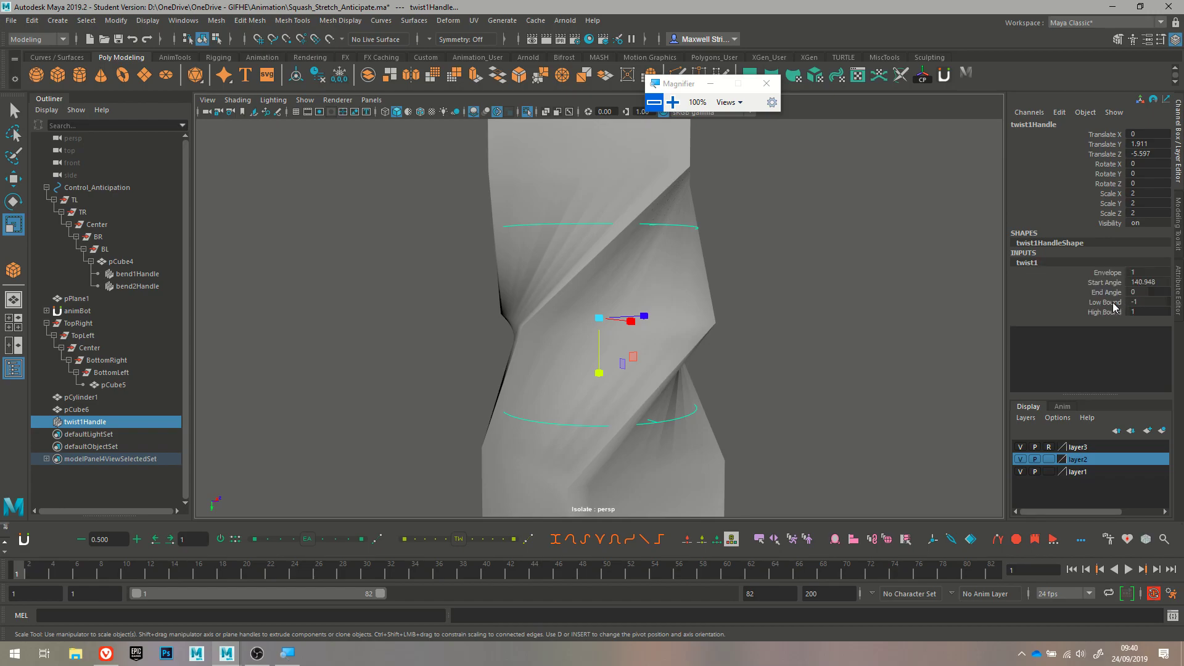
{"action": "left_click", "coordinate": [1105, 302]}
{"action": "middle_click_drag", "start_coordinate": [872, 351], "coordinate": [675, 374]}
{"action": "left_click", "coordinate": [1105, 312]}
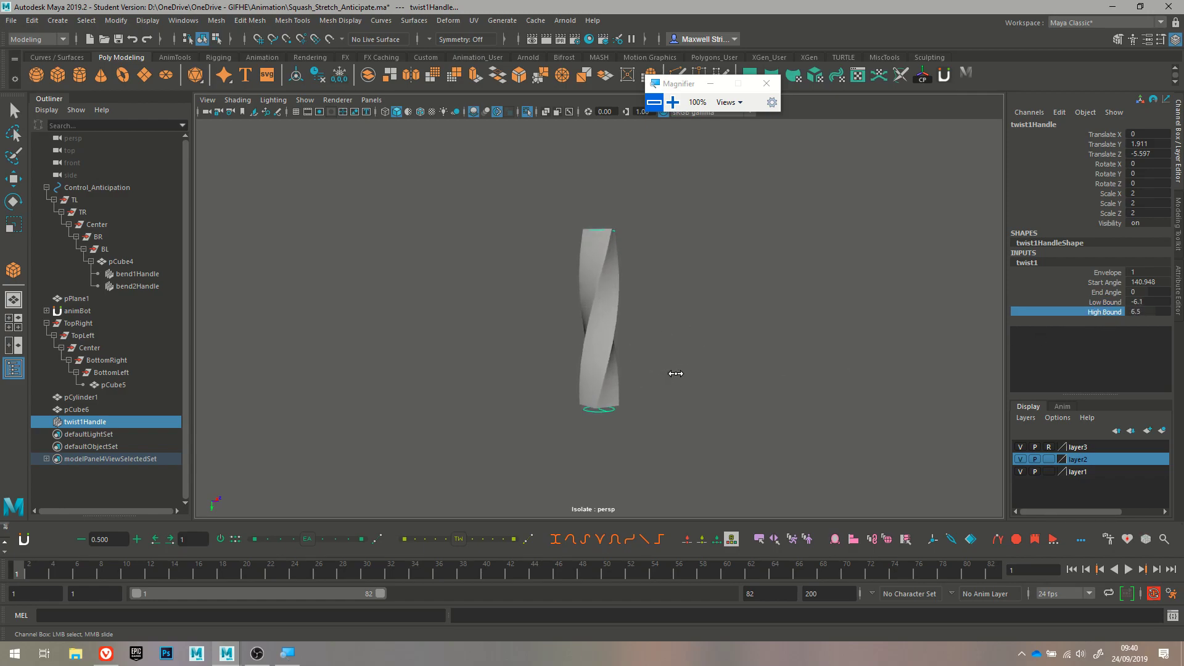
Increase the twist deformer's Start Angle until the column winds several times, and inspect the mesh with and without smooth preview
{"action": "left_click", "coordinate": [1106, 283]}
{"action": "middle_click_drag", "start_coordinate": [733, 379], "coordinate": [898, 392]}
{"action": "scroll", "coordinate": [609, 315], "scroll_direction": "up", "scroll_amount": 5}
{"action": "left_click_drag", "start_coordinate": [609, 315], "coordinate": [526, 346], "text": "alt"}
{"action": "left_click", "coordinate": [608, 269]}
{"action": "left_click_drag", "start_coordinate": [654, 280], "coordinate": [789, 353], "text": "alt"}
{"action": "key", "text": "3"}
{"action": "left_click", "coordinate": [874, 264]}
{"action": "right_click_drag", "start_coordinate": [789, 353], "coordinate": [707, 348], "text": "alt"}
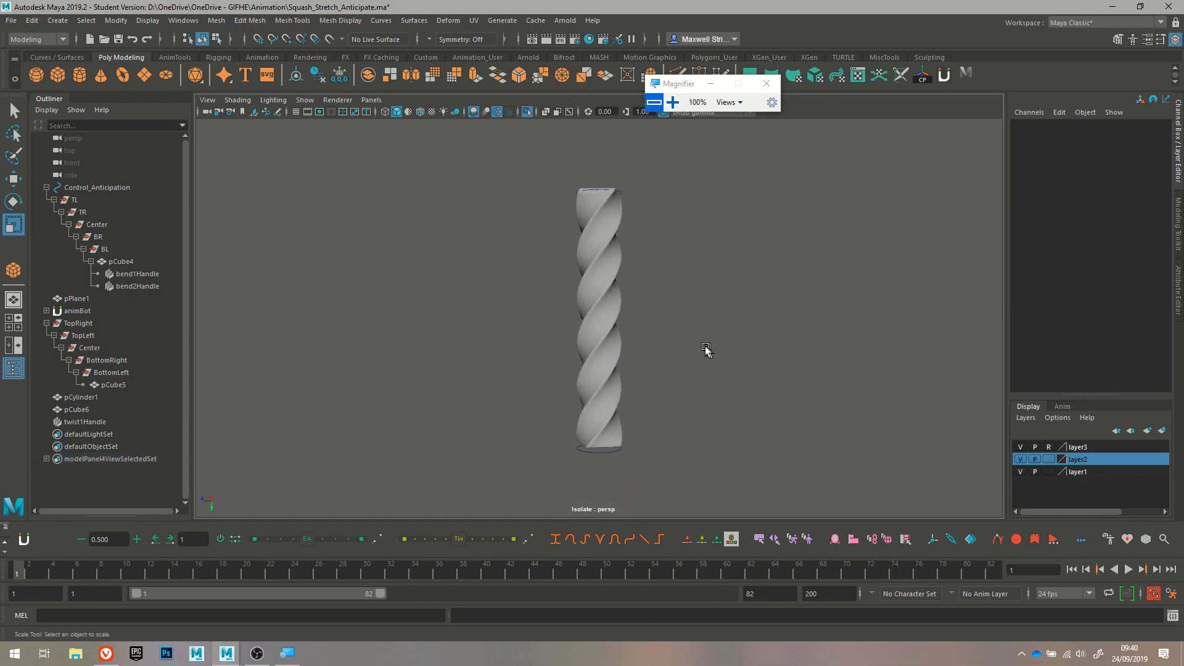
{"action": "key", "text": "1"}
{"action": "left_click", "coordinate": [619, 281]}
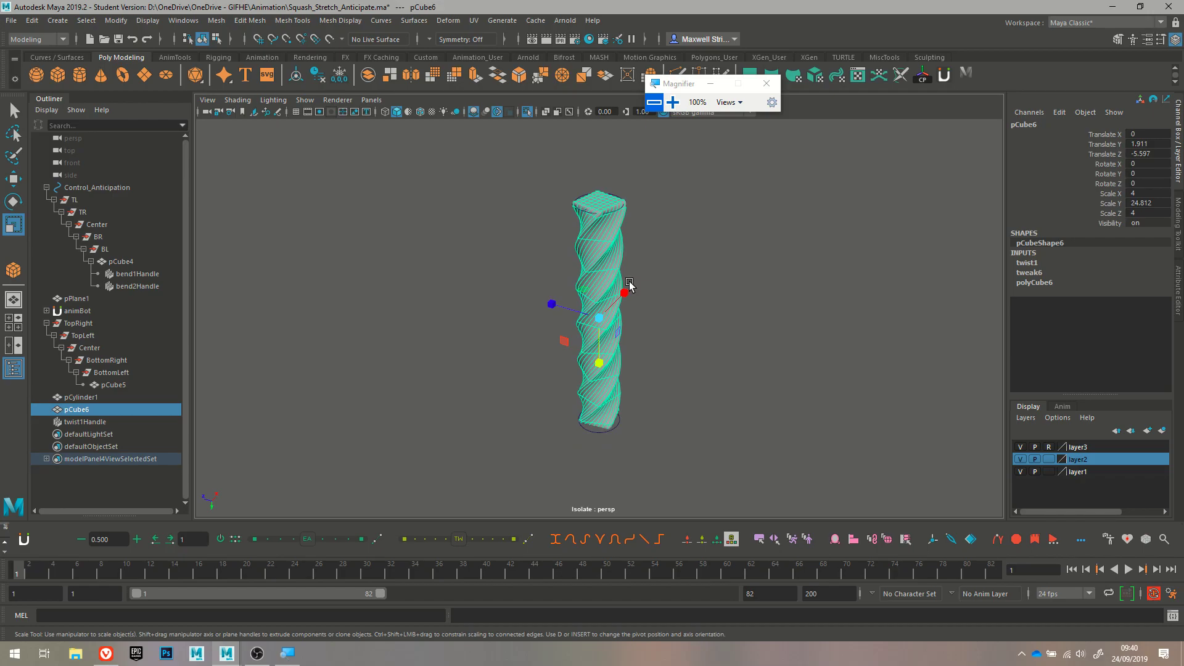
Undo the twist angle, bound and column height changes, back to the short twisted cube
{"action": "key", "text": "ctrl+z"}
{"action": "key", "text": "ctrl+z"}
{"action": "key", "text": "ctrl+z"}
{"action": "key", "text": "ctrl+z"}
{"action": "key", "text": "ctrl+z"}
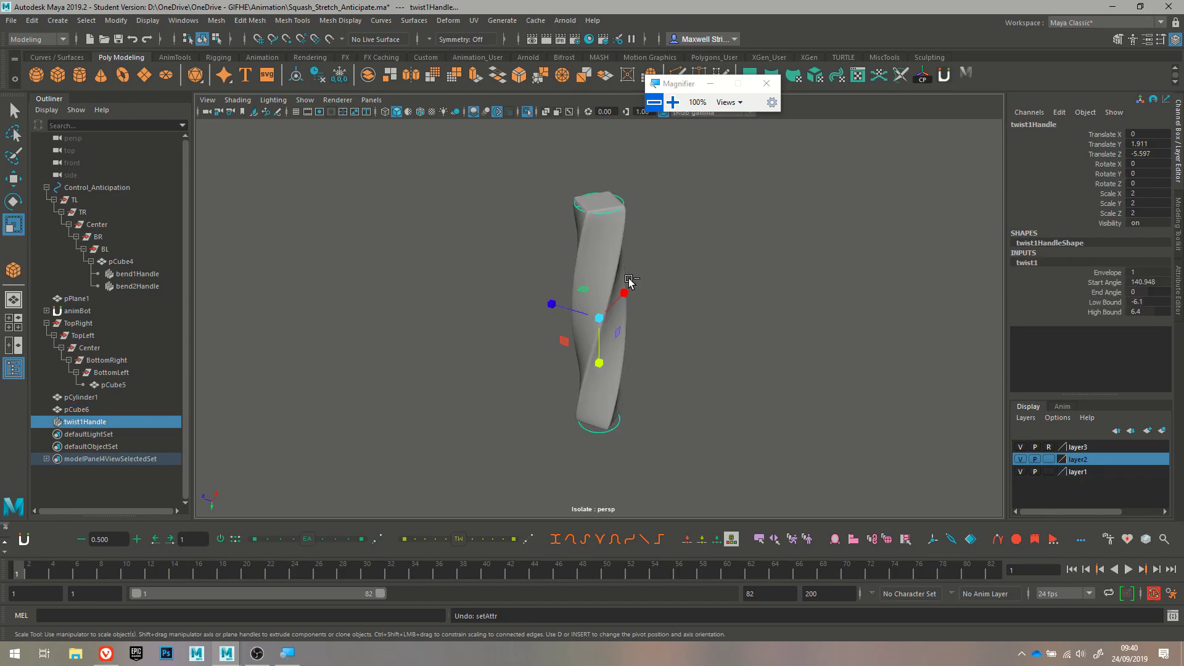
{"action": "key", "text": "ctrl+z"}
{"action": "key", "text": "ctrl+z"}
{"action": "key", "text": "ctrl+z"}
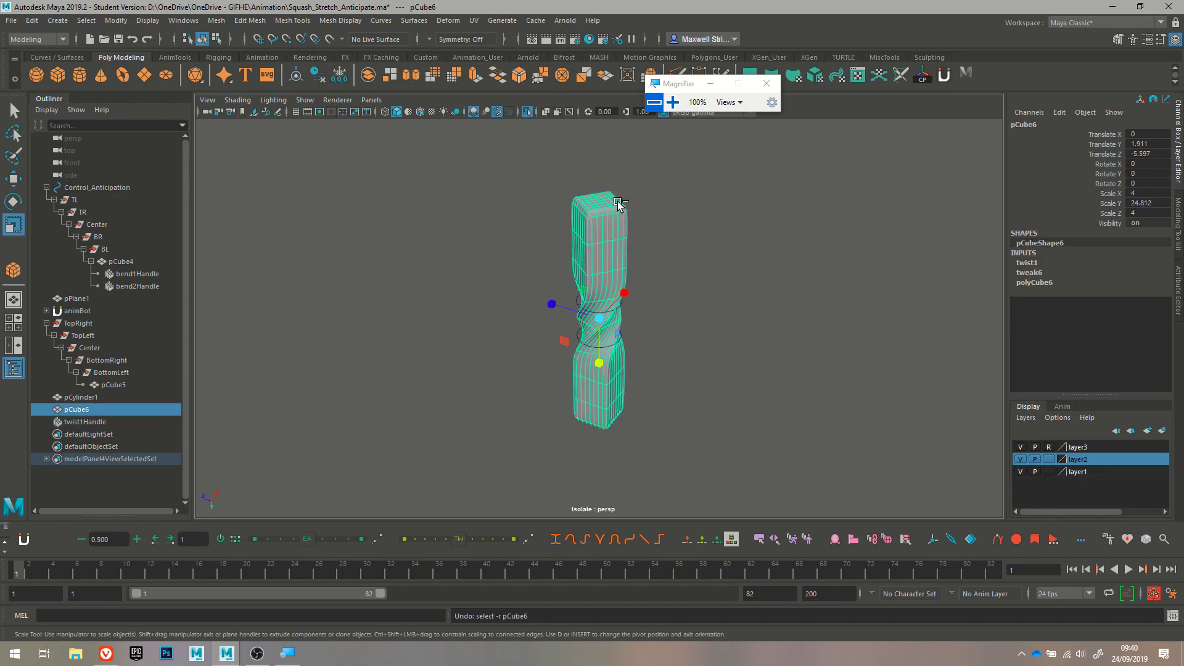
{"action": "key", "text": "ctrl+z"}
{"action": "key", "text": "ctrl+z"}
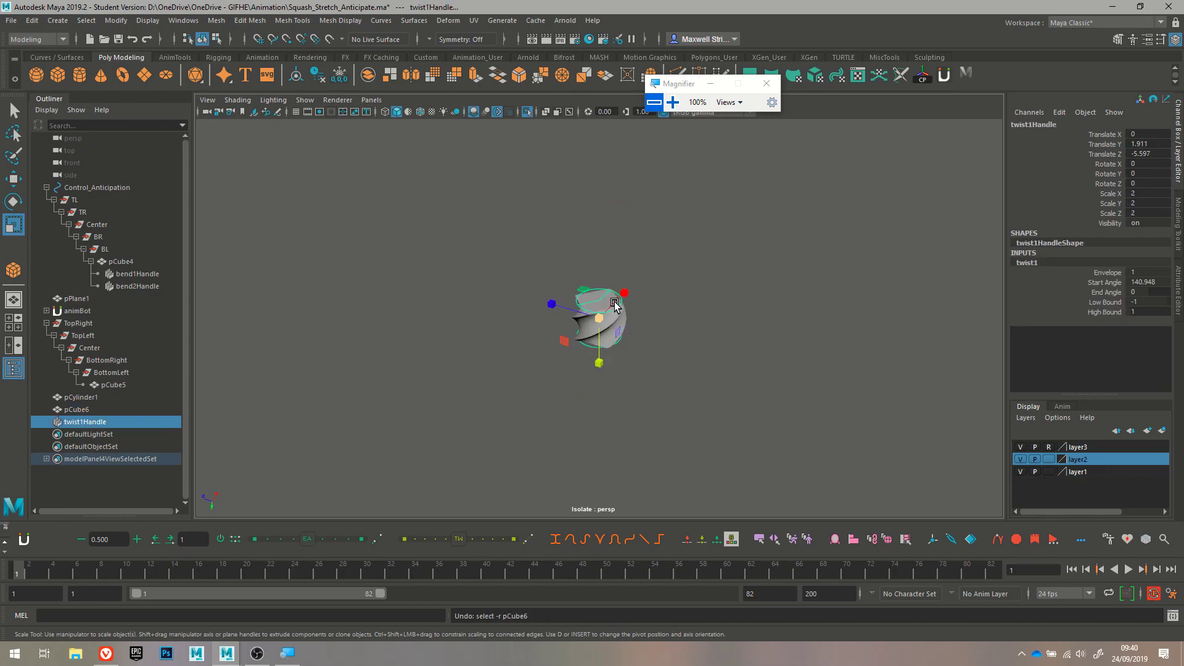
Delete the twist handle and frame the cube without smooth preview
{"action": "key", "text": "Delete"}
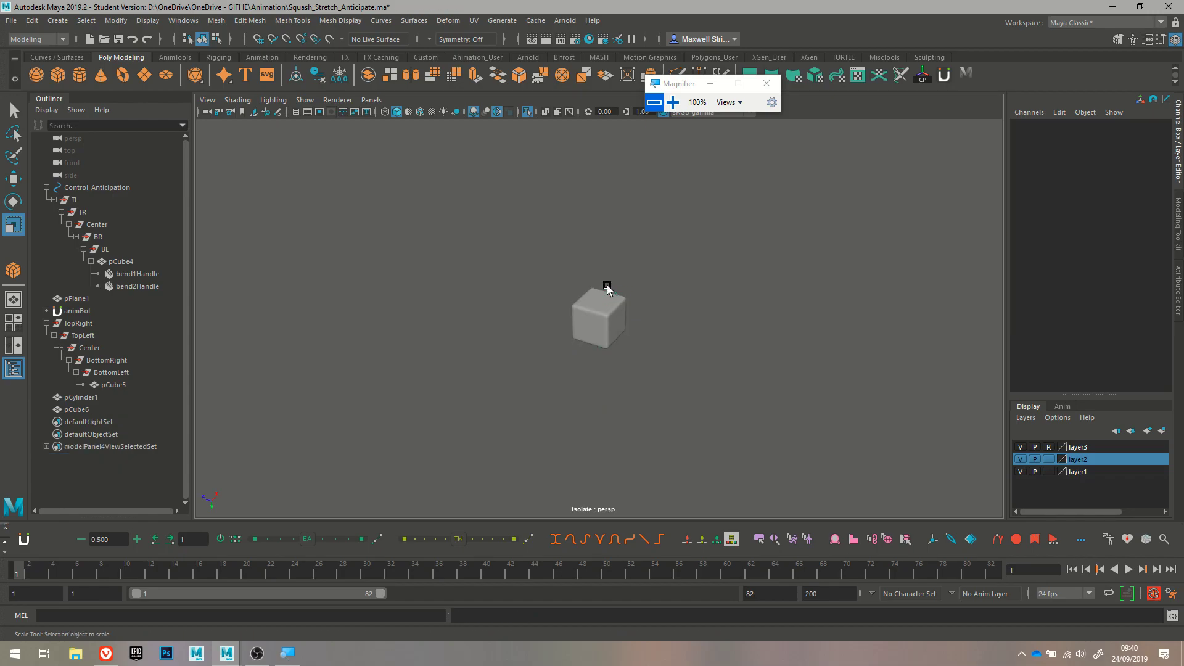
{"action": "left_click", "coordinate": [571, 330]}
{"action": "key", "text": "f"}
{"action": "key", "text": "1"}
{"action": "left_click", "coordinate": [435, 188]}
Apply a nonlinear Squash deformer to the cube
{"action": "left_click", "coordinate": [558, 247]}
{"action": "left_click", "coordinate": [442, 23]}
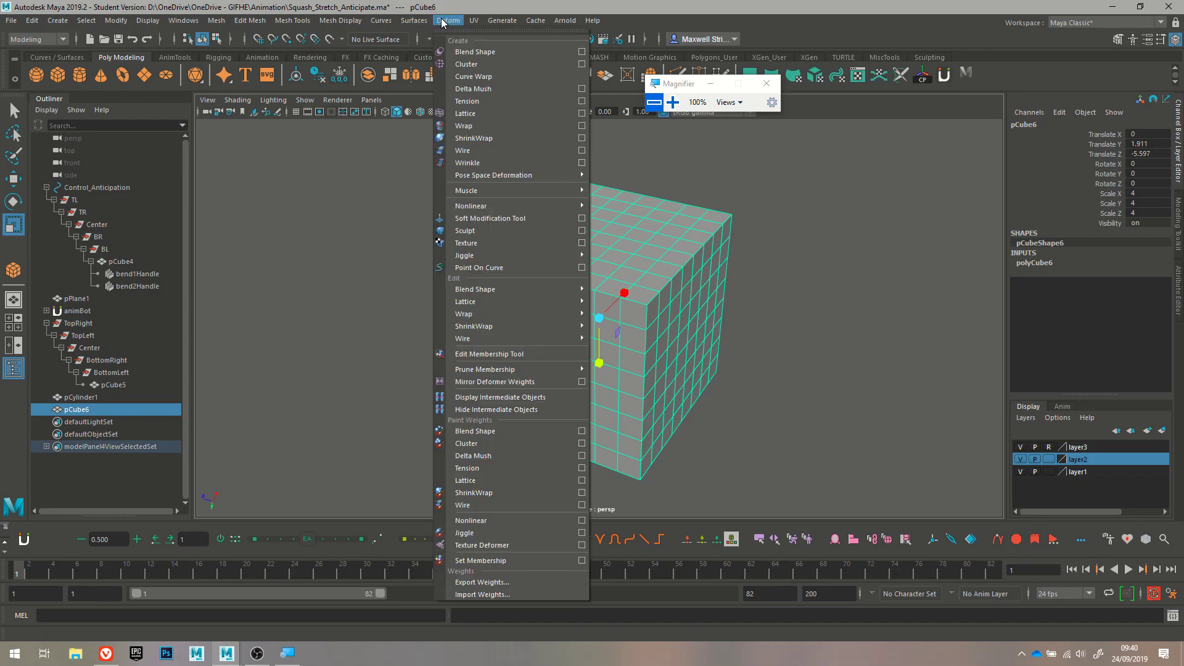
{"action": "mouse_move", "coordinate": [493, 206]}
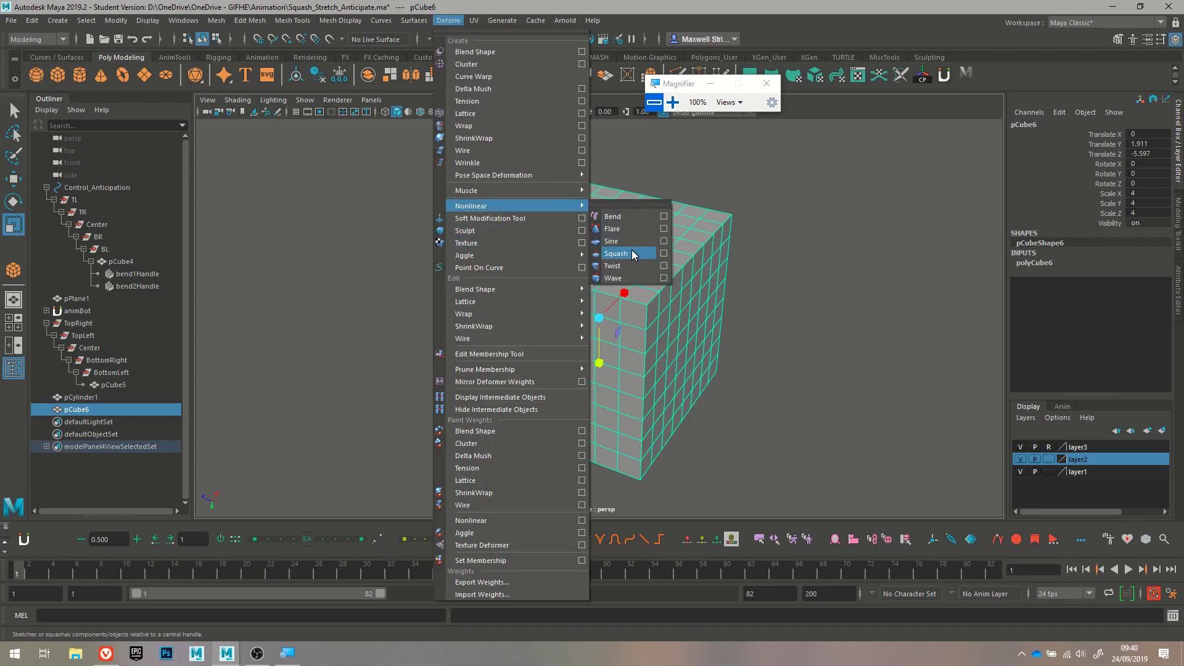
{"action": "left_click", "coordinate": [634, 254]}
{"action": "scroll", "coordinate": [681, 347], "scroll_direction": "down", "scroll_amount": 4}
{"action": "left_click_drag", "start_coordinate": [614, 341], "coordinate": [621, 312], "text": "alt"}
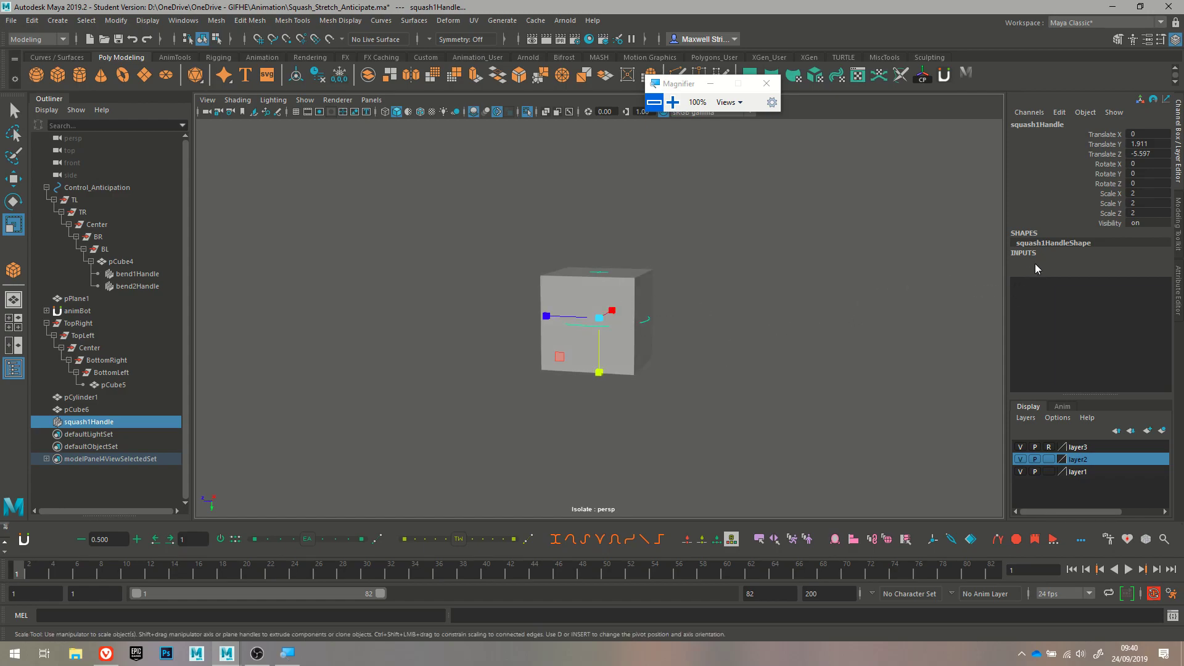
Set the squash deformer's Factor to 2.1 and move its handle vertically to about -2.23 in Translate Y
{"action": "left_click", "coordinate": [1036, 265]}
{"action": "left_click", "coordinate": [1111, 282]}
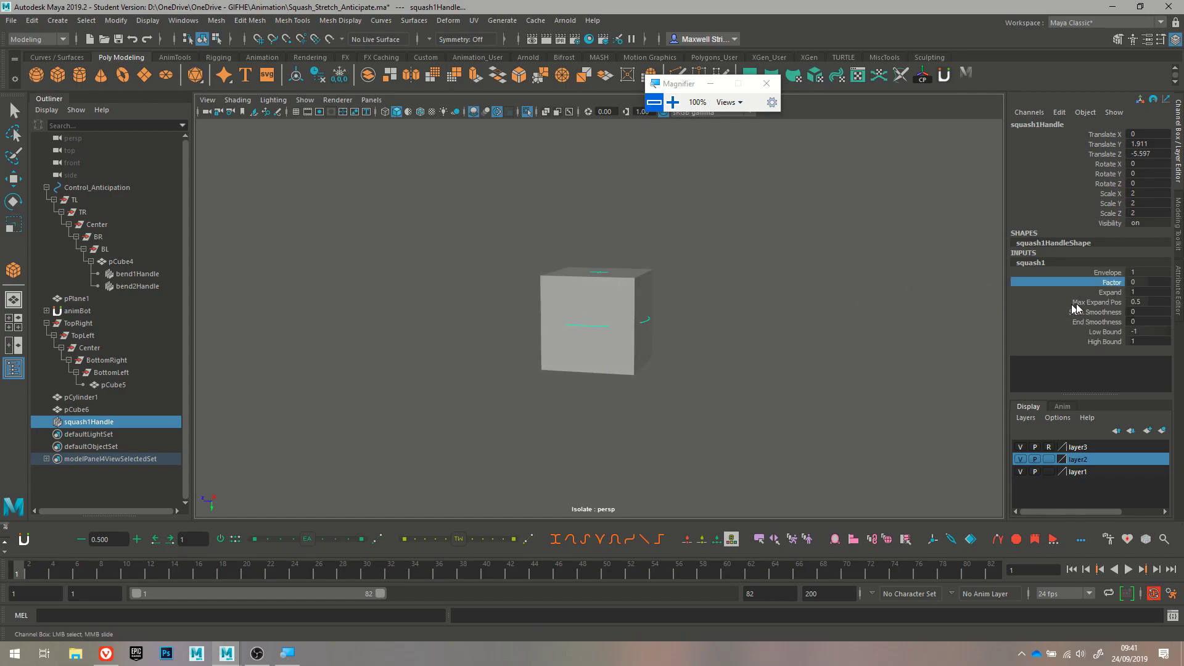
{"action": "middle_click_drag", "start_coordinate": [733, 315], "coordinate": [748, 322]}
{"action": "key", "text": "w"}
{"action": "left_click_drag", "start_coordinate": [599, 373], "coordinate": [592, 288]}
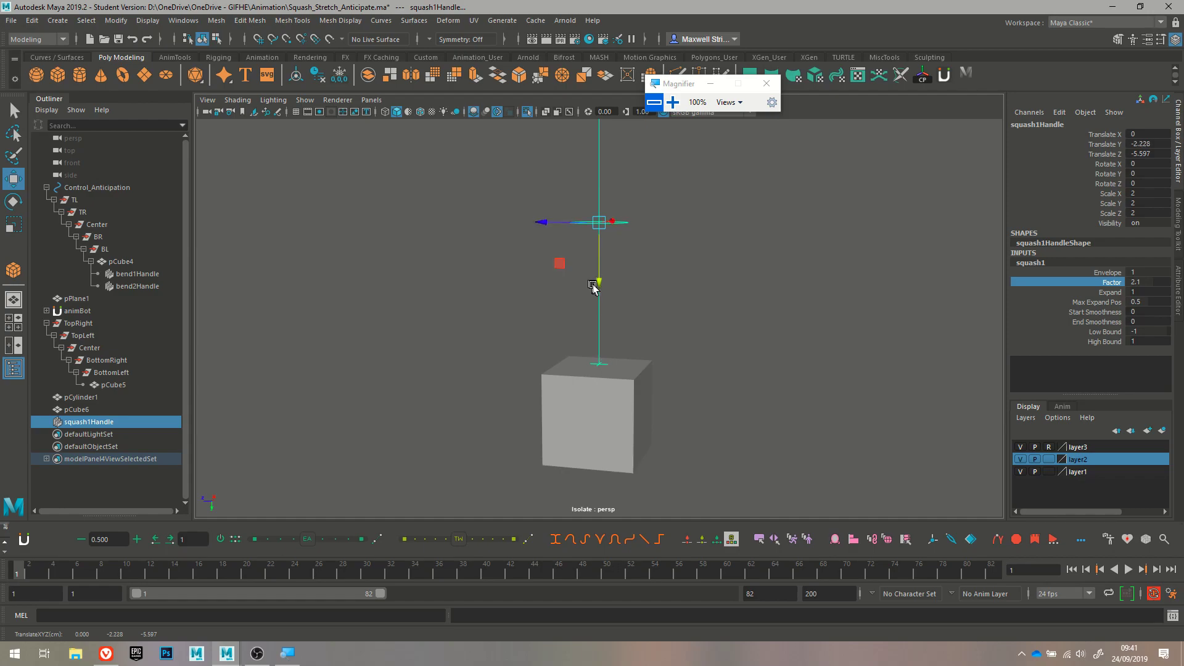
{"action": "left_click", "coordinate": [1095, 333]}
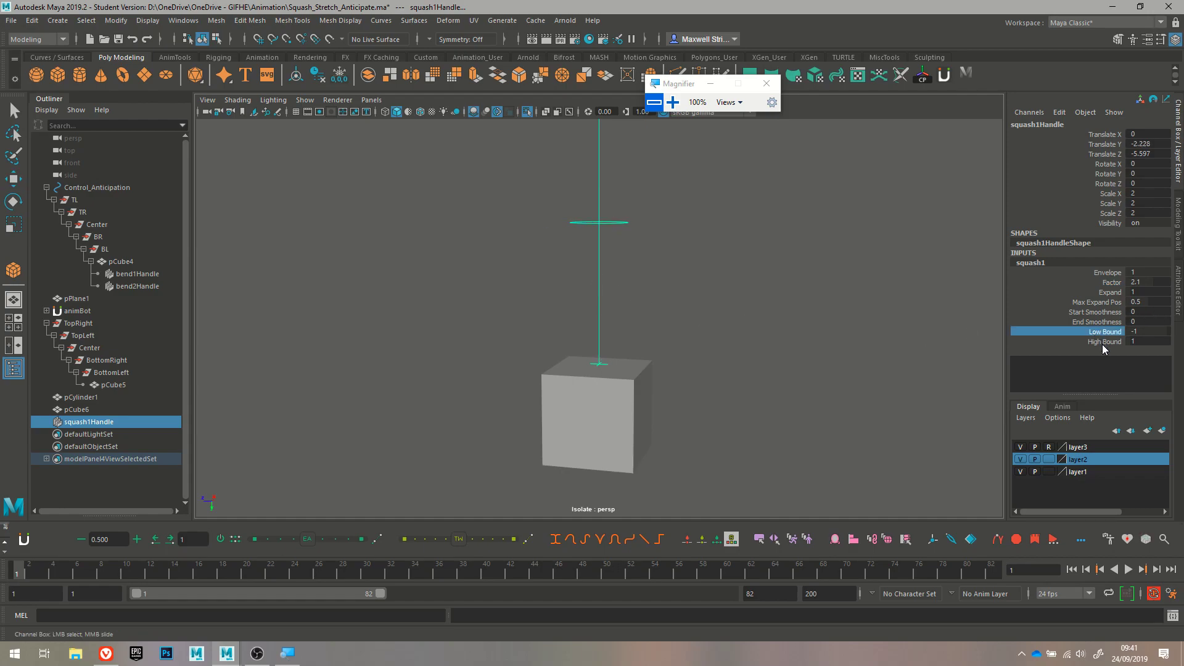
{"action": "middle_click_drag", "start_coordinate": [818, 339], "coordinate": [836, 340]}
{"action": "key", "text": "ctrl+z"}
Set the squash deformer's Expand to 8.7 and move its handle vertically to about -7.01 in Translate Y
{"action": "left_click", "coordinate": [1102, 292]}
{"action": "middle_click_drag", "start_coordinate": [925, 303], "coordinate": [806, 316]}
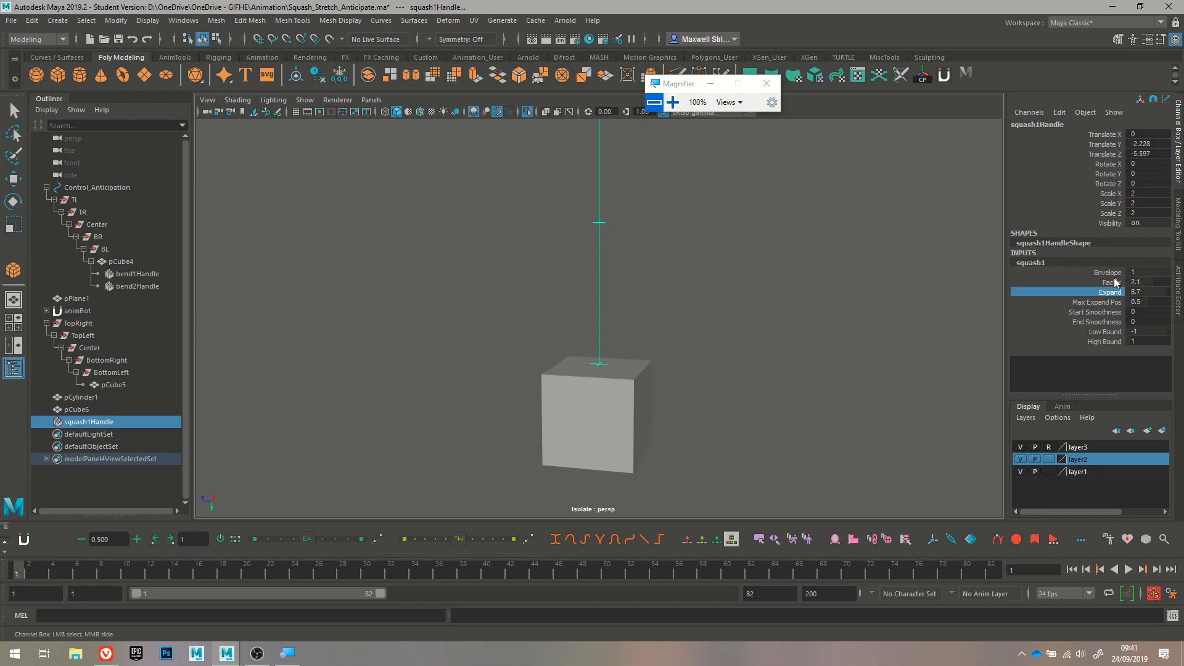
{"action": "key", "text": "w"}
{"action": "left_click_drag", "start_coordinate": [601, 268], "coordinate": [597, 164]}
Set the squash deformer's Start Smoothness and End Smoothness to 1 and shift its handle vertically to test them
{"action": "left_click", "coordinate": [1097, 312]}
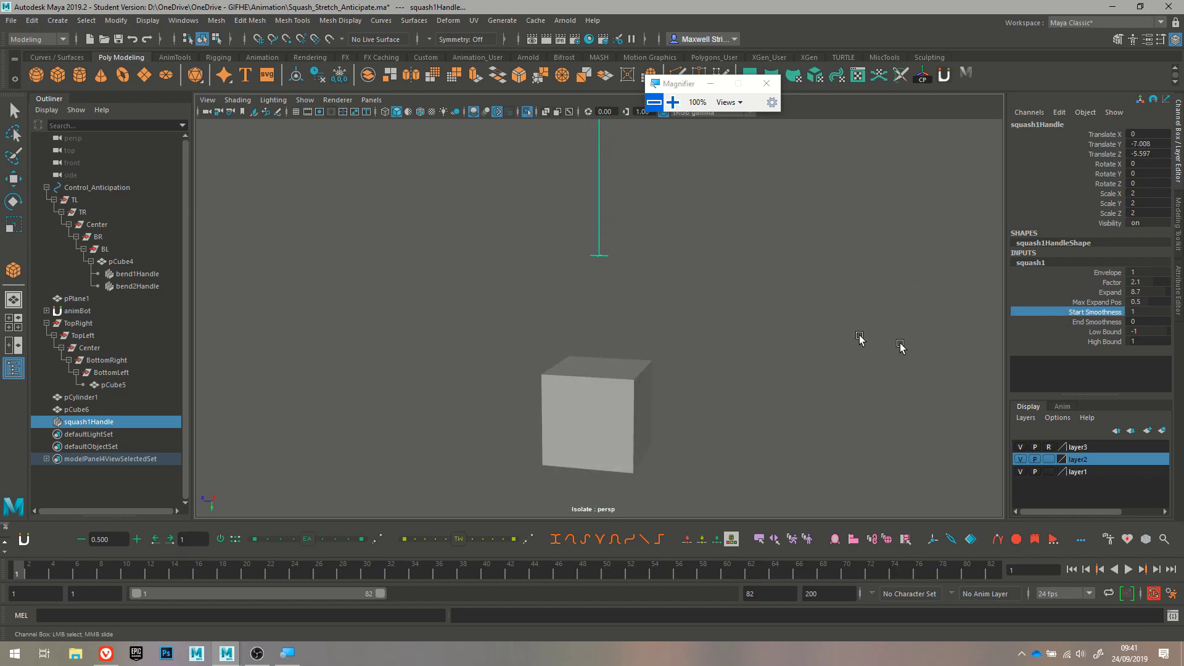
{"action": "left_click", "coordinate": [1077, 323]}
{"action": "key", "text": "w"}
{"action": "left_click_drag", "start_coordinate": [599, 170], "coordinate": [597, 199]}
Keyframe the squash handle at Translate Y about 5.78 on frame 1 and about -4.54 on frame 82
{"action": "left_click_drag", "start_coordinate": [588, 285], "coordinate": [577, 455]}
{"action": "key", "text": "s"}
{"action": "left_click", "coordinate": [993, 575]}
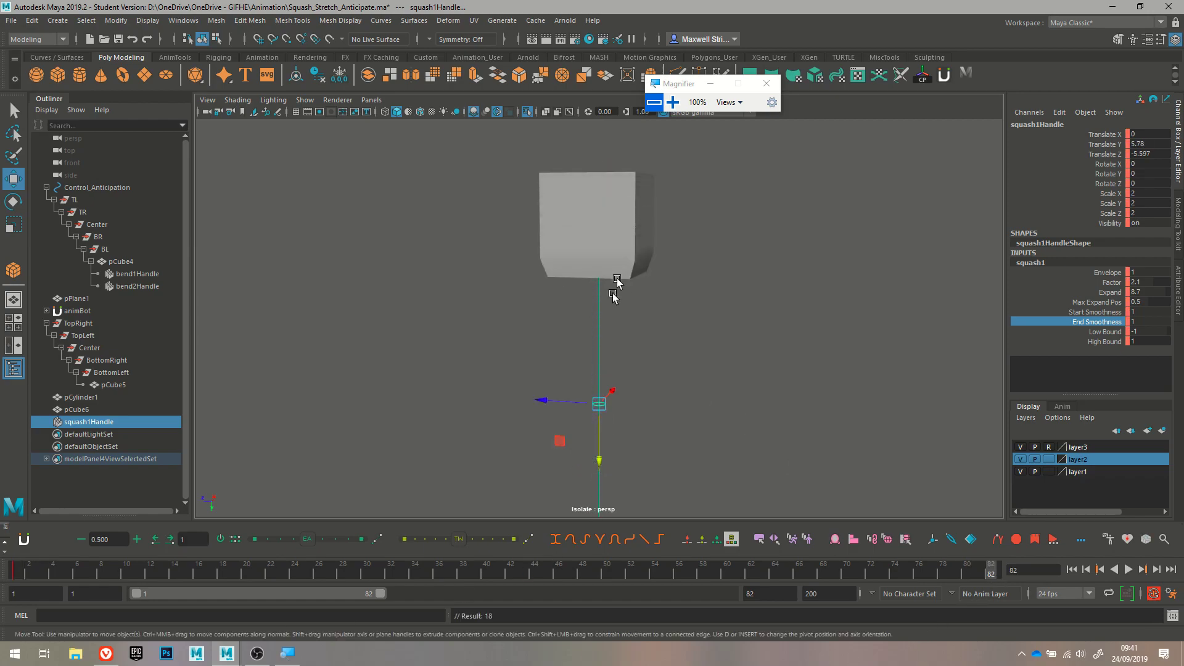
{"action": "left_click_drag", "start_coordinate": [593, 430], "coordinate": [622, 227]}
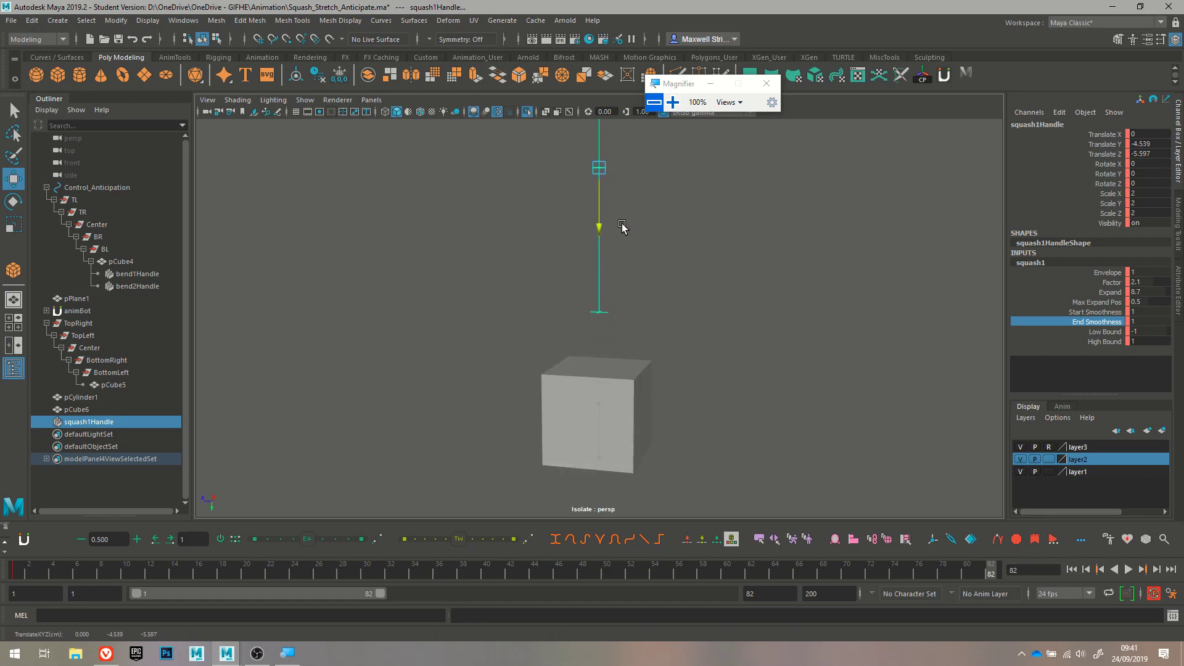
Play the squash animation from the start with the cube in smooth preview, and stop playback
{"action": "left_click", "coordinate": [1072, 569]}
{"action": "left_click", "coordinate": [1127, 570]}
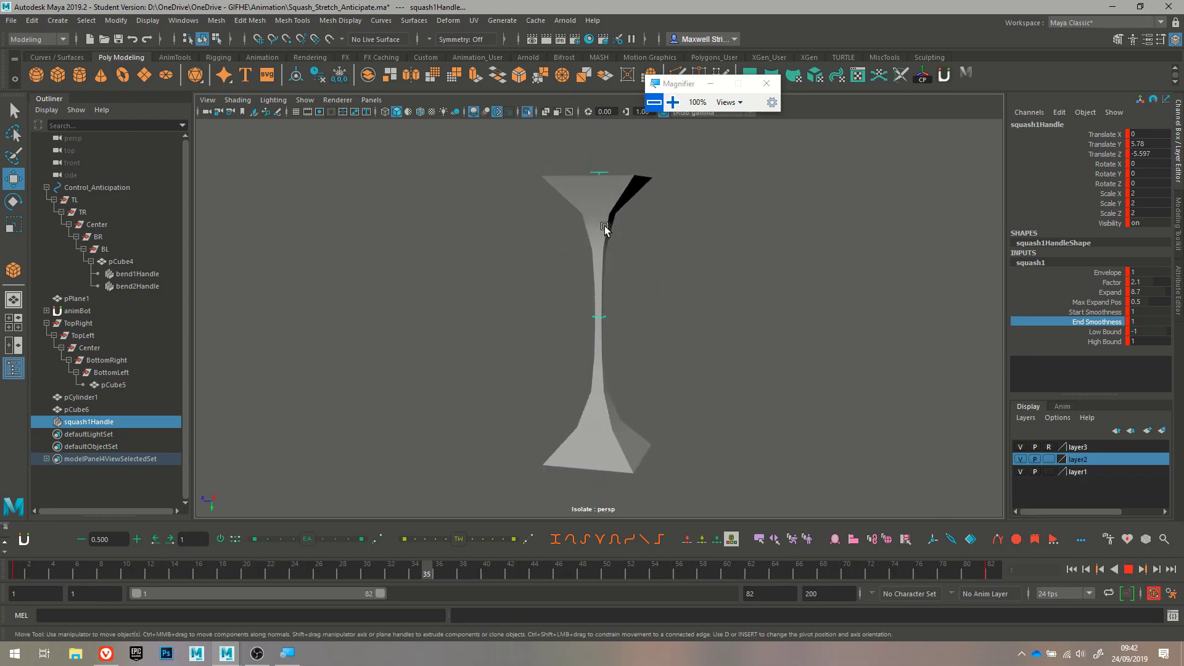
{"action": "left_click", "coordinate": [604, 224]}
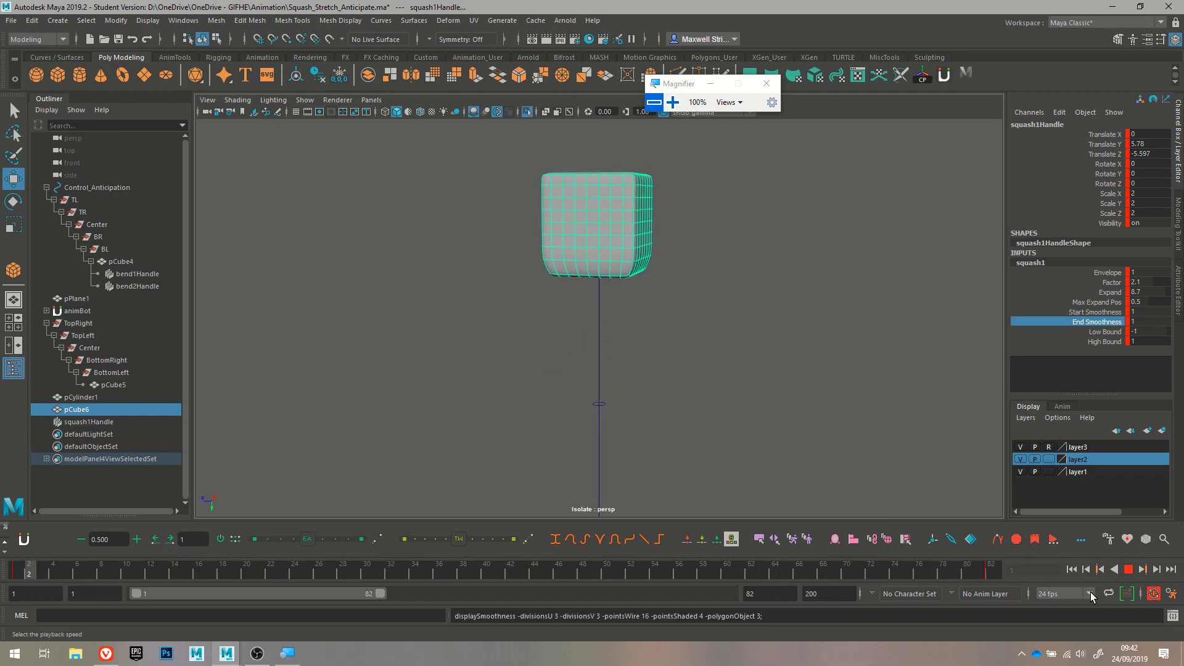
{"action": "left_click", "coordinate": [786, 299]}
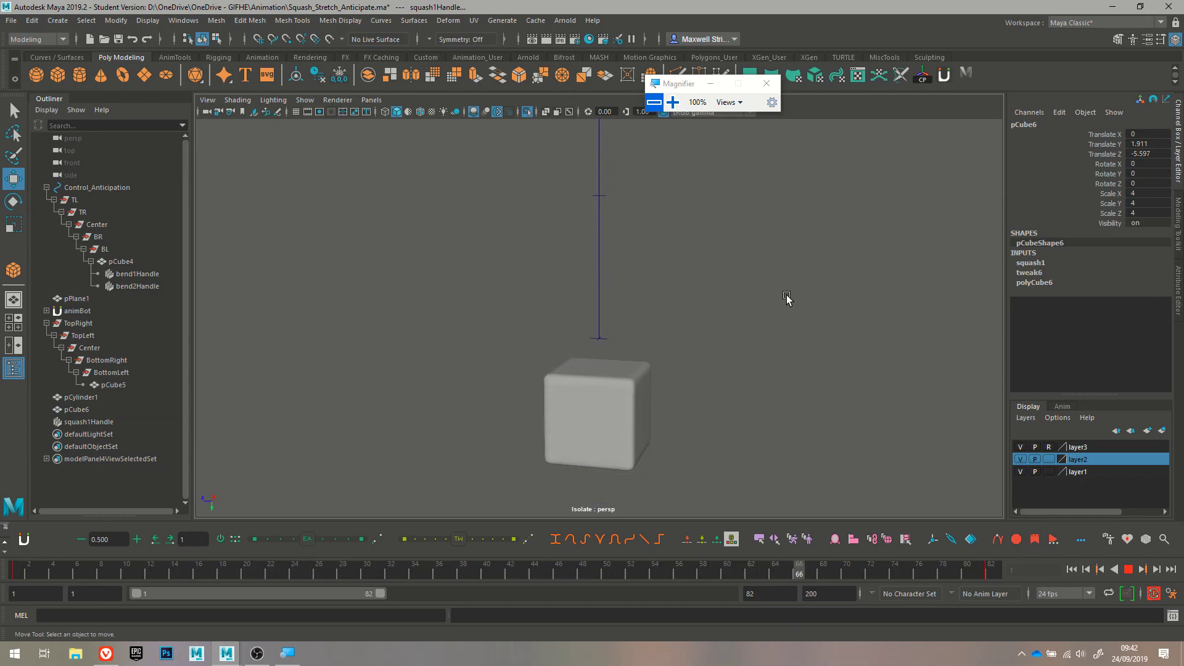
{"action": "left_click", "coordinate": [1128, 570]}
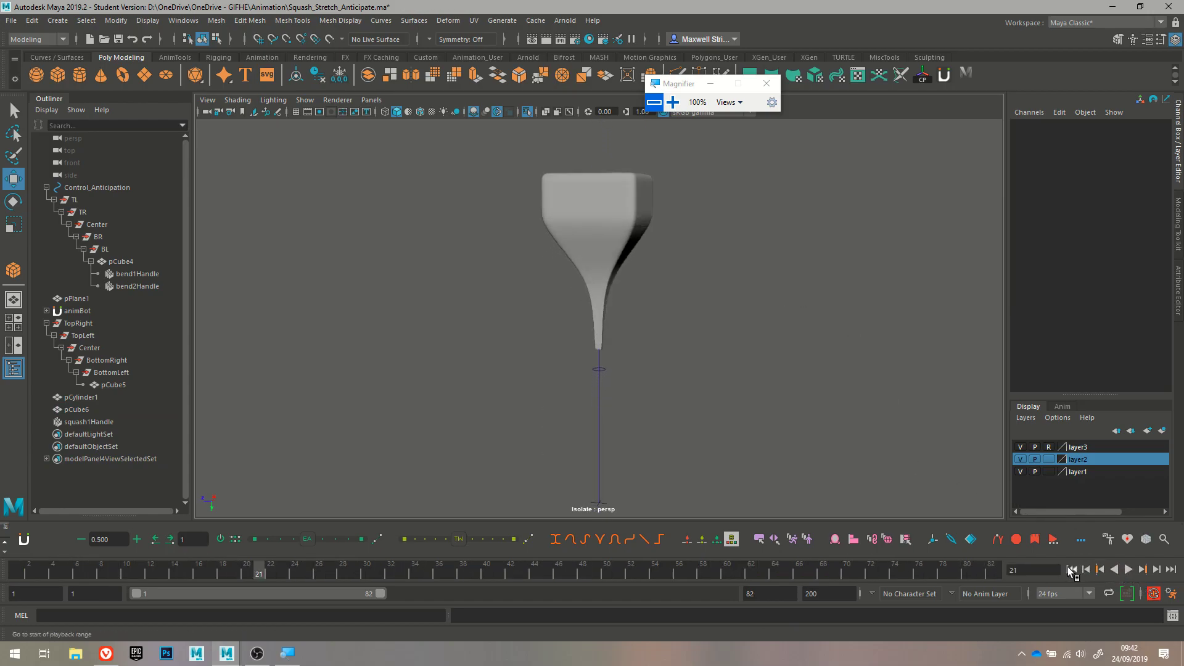
Return to frame 1, delete the squash handle and turn off the cube's smooth preview
{"action": "left_click", "coordinate": [1072, 569]}
{"action": "left_click", "coordinate": [601, 366]}
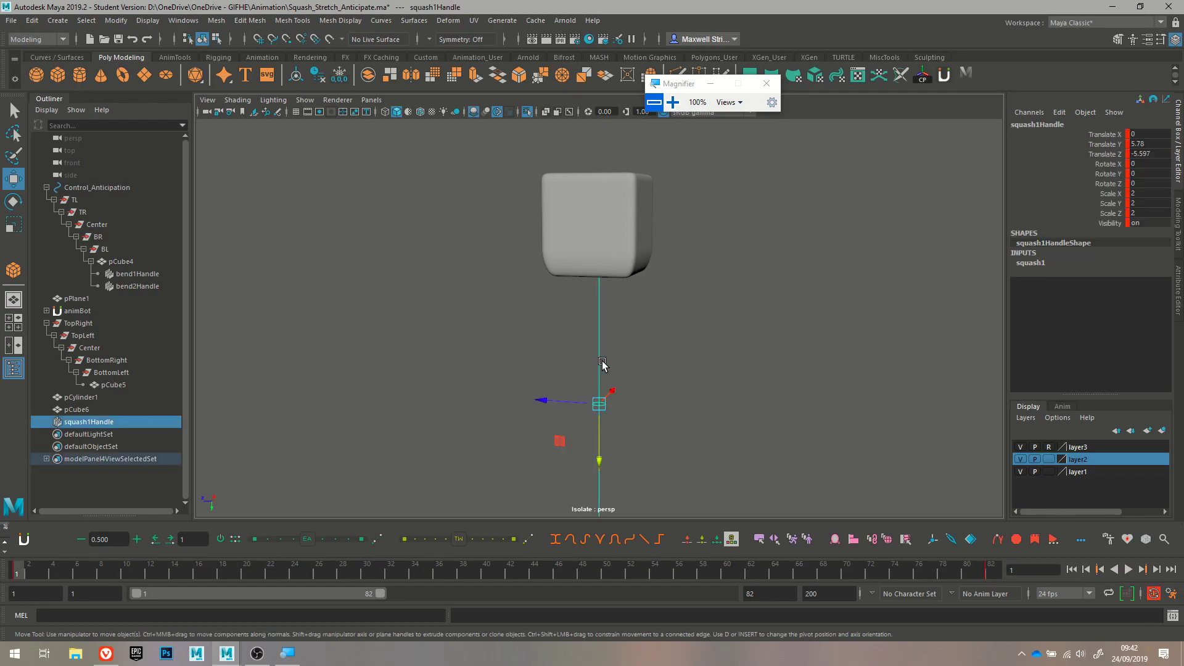
{"action": "key", "text": "Delete"}
{"action": "left_click", "coordinate": [602, 364]}
{"action": "key", "text": "1"}
{"action": "left_click", "coordinate": [676, 236]}
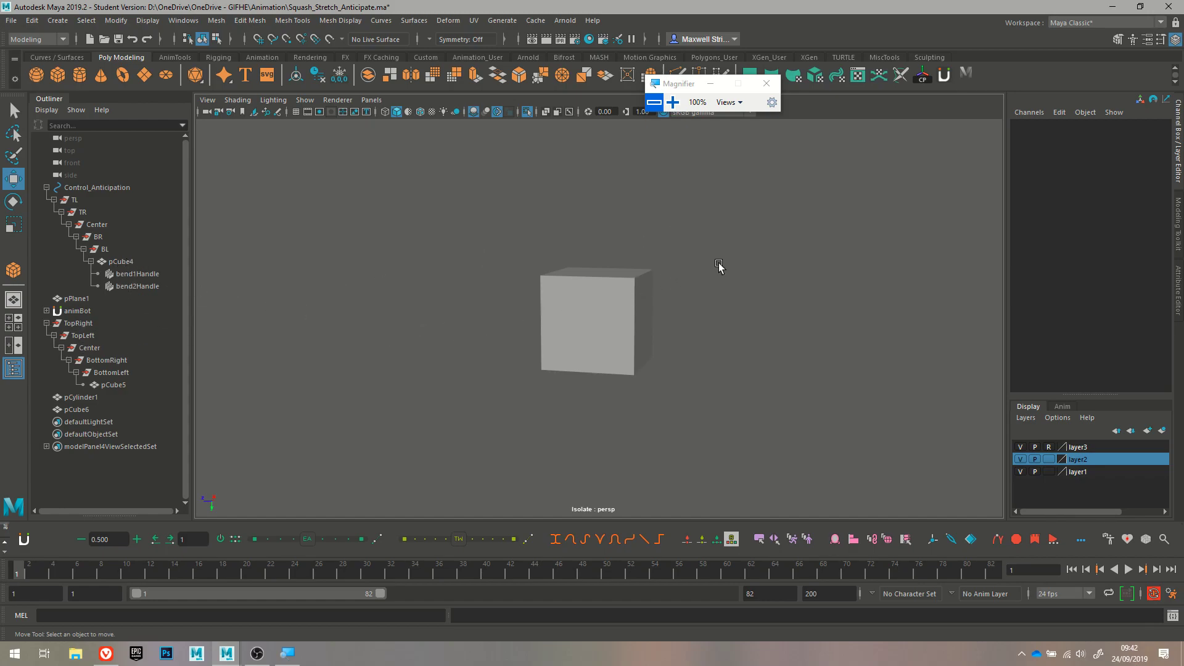
Leave the isolated view and delete the subdivided test cube pCube6
{"action": "key", "text": "ctrl+1"}
{"action": "left_click_drag", "start_coordinate": [629, 351], "coordinate": [346, 180], "text": "alt"}
{"action": "left_click", "coordinate": [619, 296]}
{"action": "key", "text": "f"}
{"action": "left_click_drag", "start_coordinate": [641, 387], "coordinate": [243, 402], "text": "alt"}
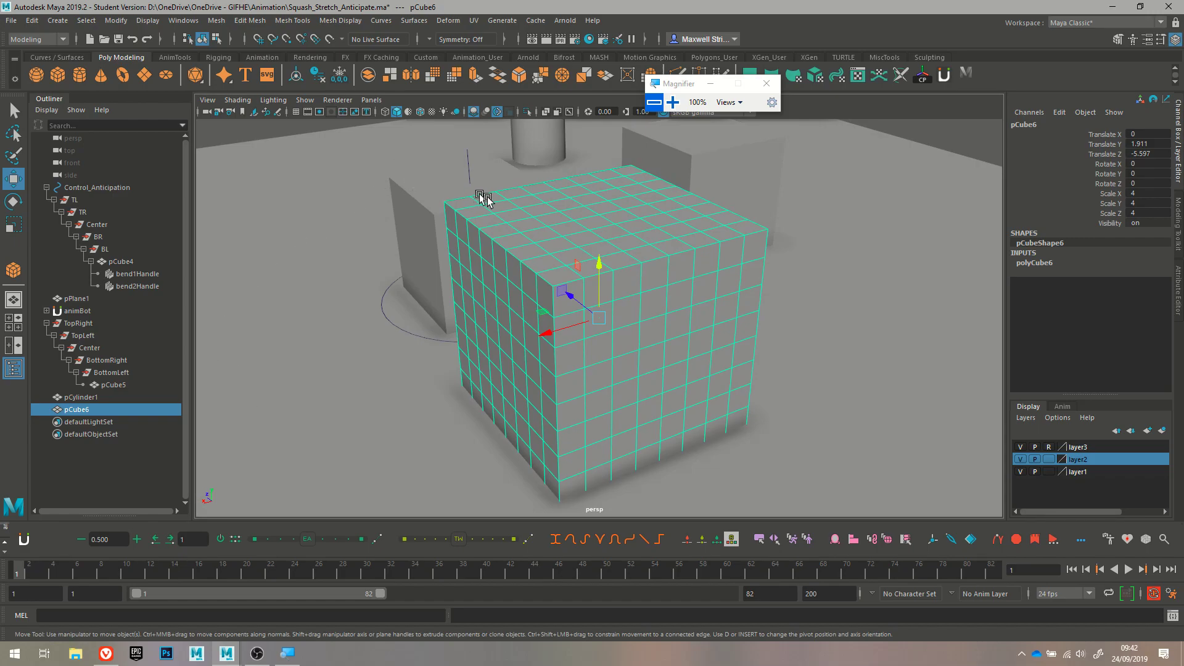
{"action": "left_click_drag", "start_coordinate": [471, 191], "coordinate": [523, 221], "text": "alt"}
{"action": "key", "text": "Delete"}
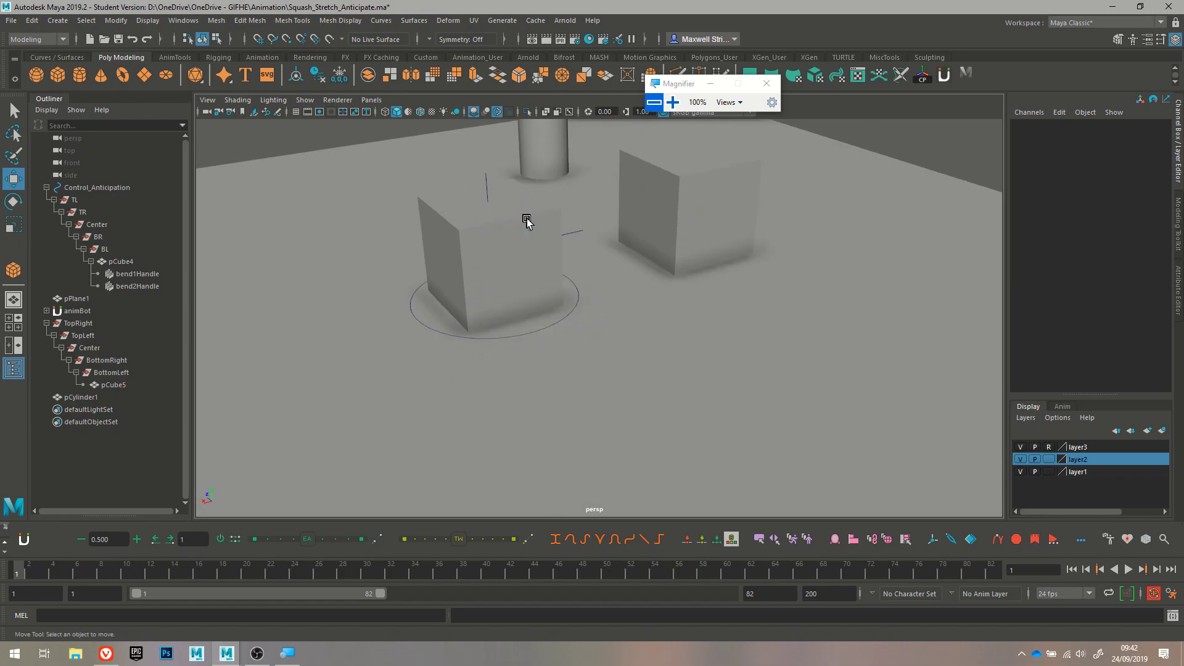
Set pCube5's Subdivisions Width, Height and Depth to 12 each
{"action": "left_click", "coordinate": [728, 191]}
{"action": "key", "text": "f"}
{"action": "left_click_drag", "start_coordinate": [571, 362], "coordinate": [545, 337], "text": "alt"}
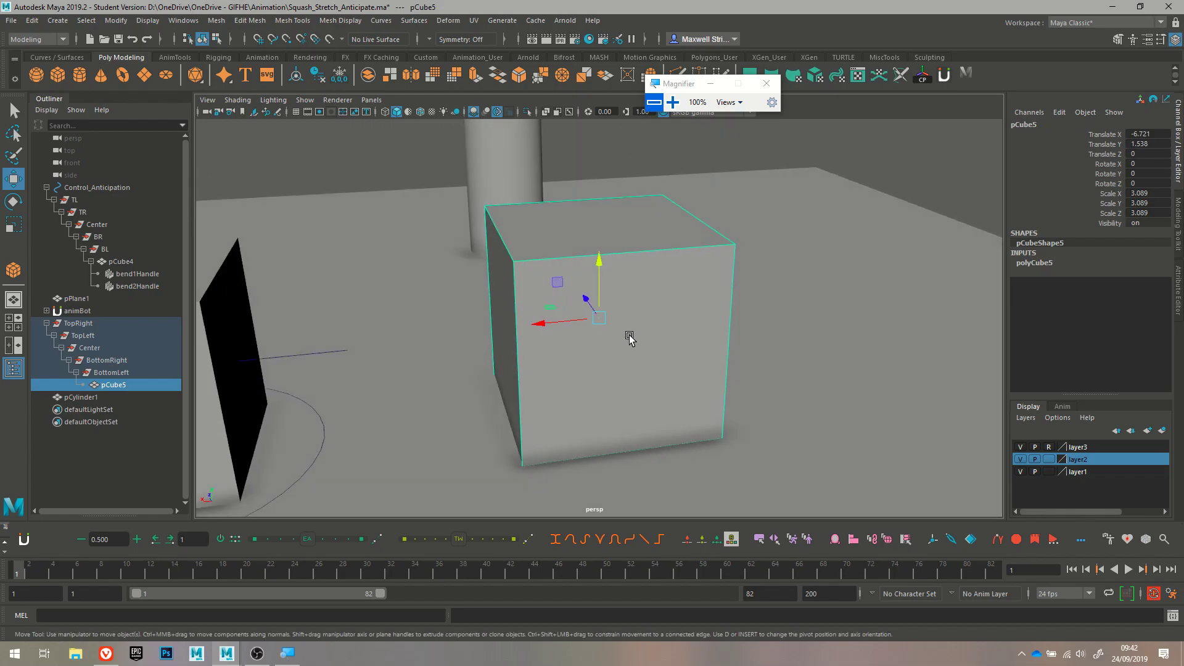
{"action": "left_click", "coordinate": [672, 102]}
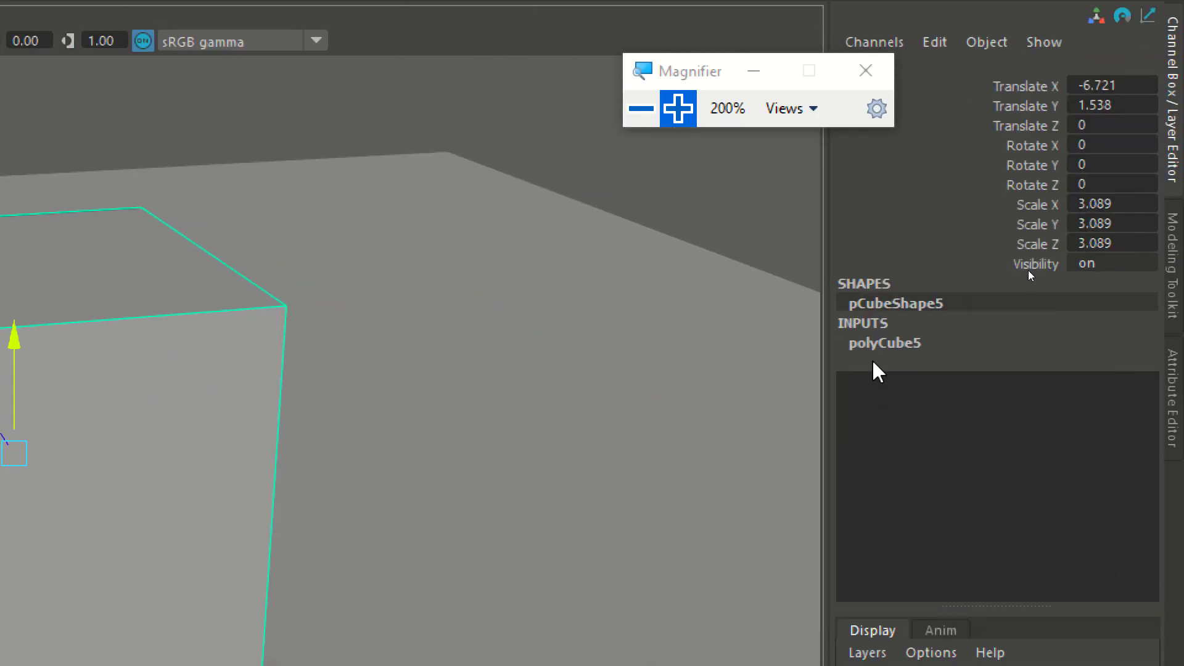
{"action": "left_click", "coordinate": [888, 343]}
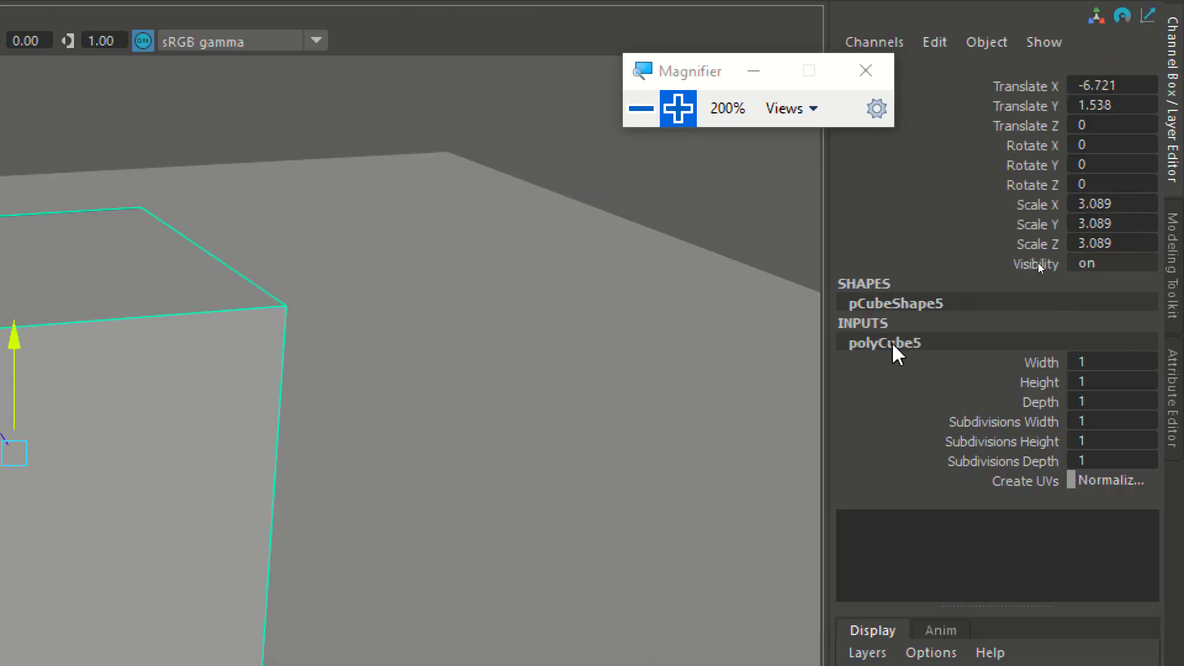
{"action": "double_click", "coordinate": [1094, 416]}
{"action": "type", "text": "12"}
{"action": "key", "text": "Tab"}
{"action": "type", "text": "12"}
{"action": "key", "text": "Tab"}
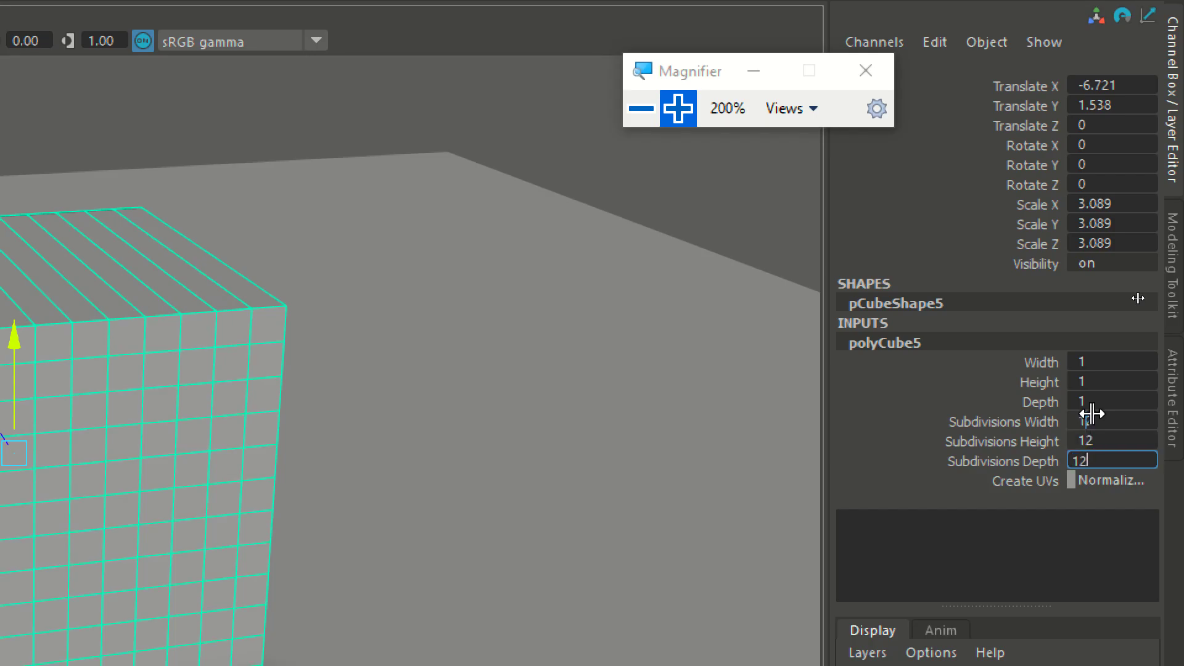
{"action": "type", "text": "12"}
{"action": "key", "text": "Return"}
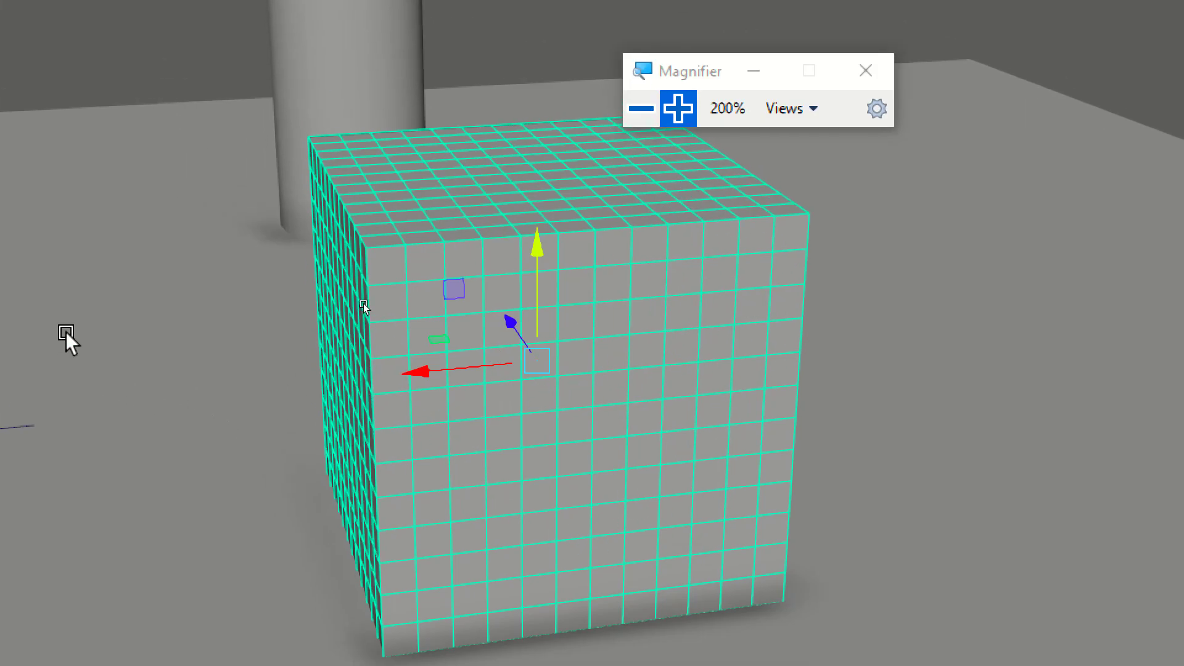
{"action": "left_click", "coordinate": [641, 108]}
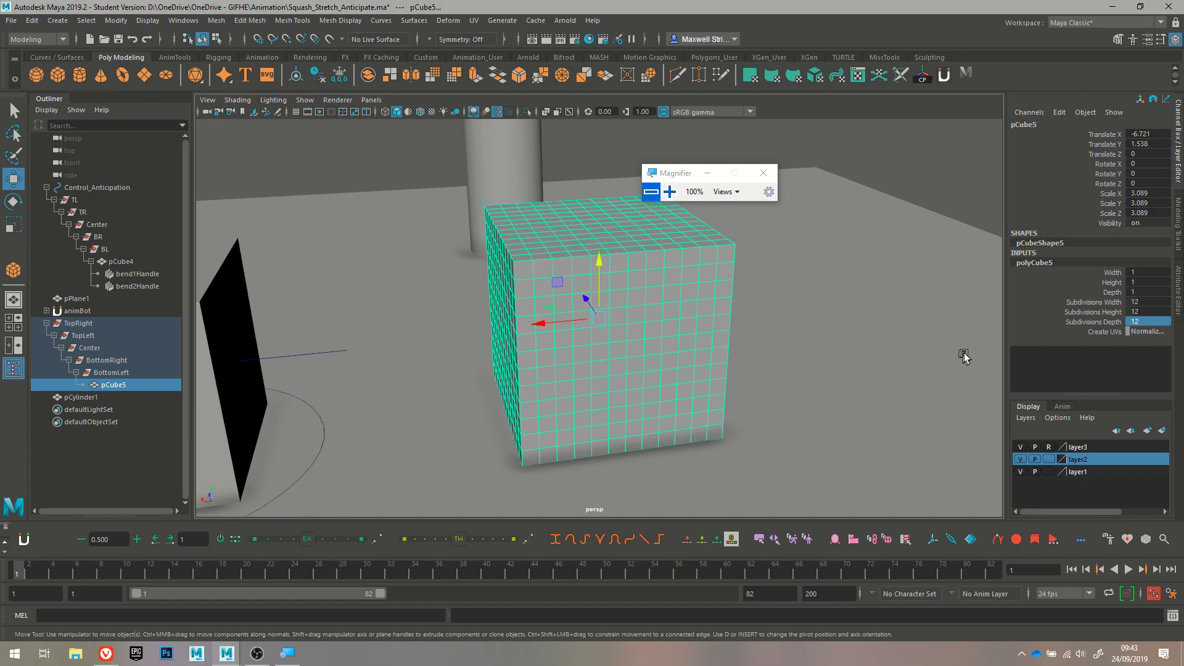
{"action": "left_click_drag", "start_coordinate": [594, 287], "coordinate": [653, 311], "text": "alt"}
{"action": "scroll", "coordinate": [653, 305], "scroll_direction": "down", "scroll_amount": 4}
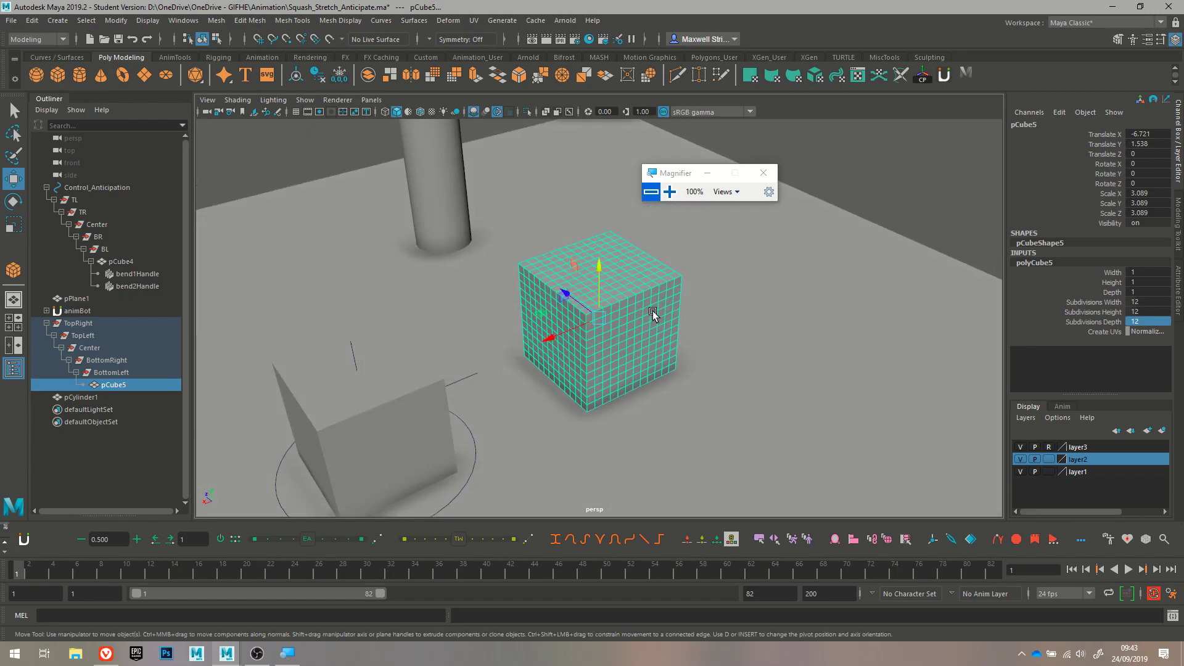
{"action": "left_click_drag", "start_coordinate": [555, 311], "coordinate": [540, 294], "text": "alt"}
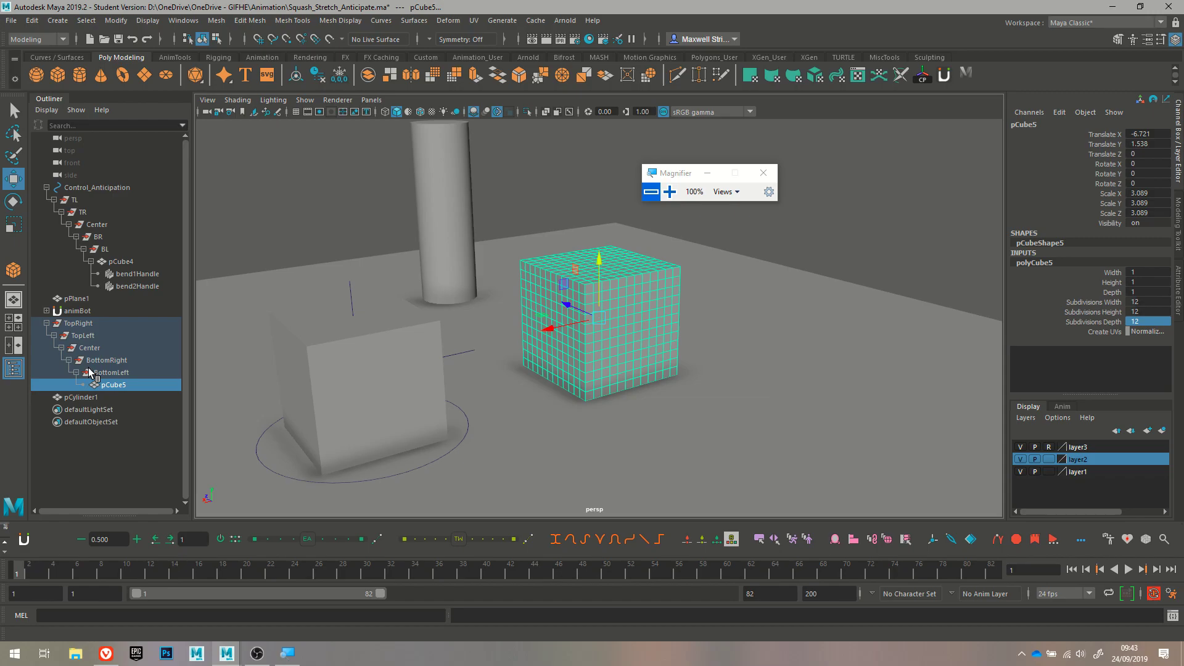
Try out the Bend Vert attribute of Control_Anticipation on the rigged cube and undo the change
{"action": "left_click_drag", "start_coordinate": [258, 379], "coordinate": [431, 299], "text": "alt"}
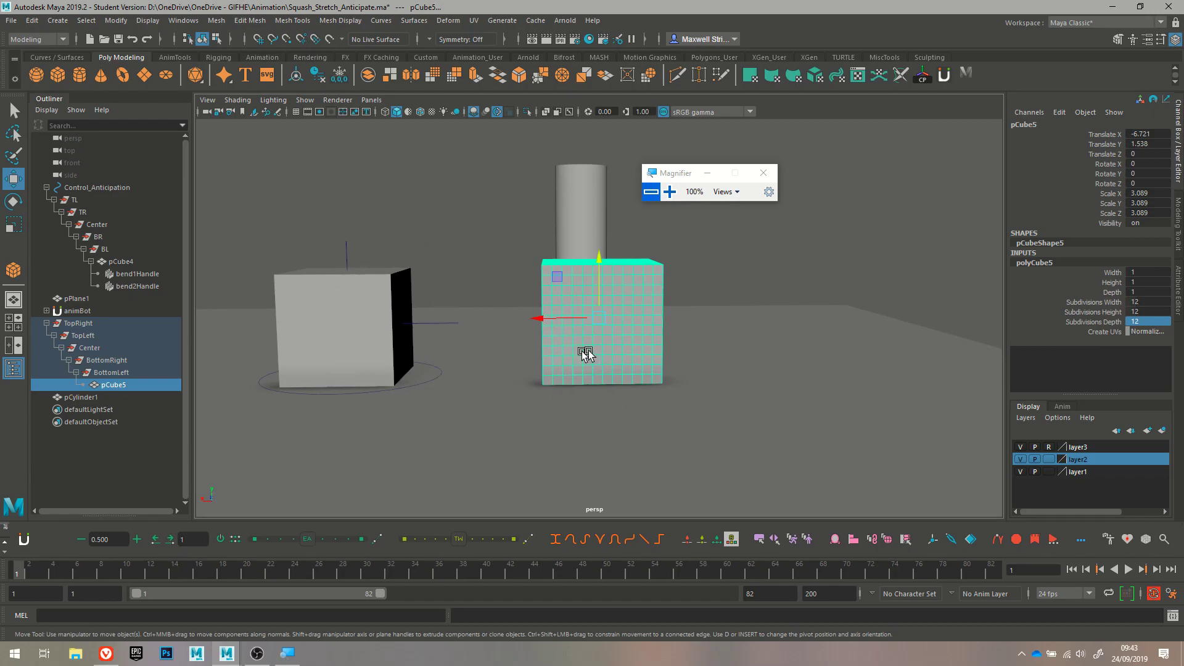
{"action": "left_click", "coordinate": [605, 351]}
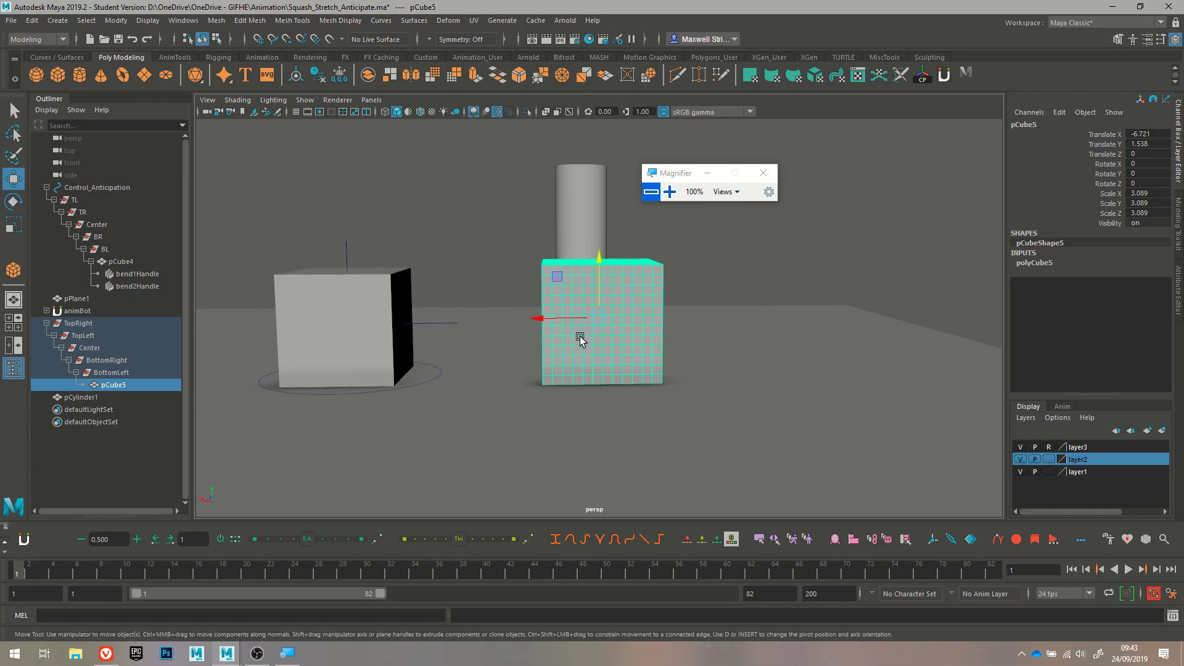
{"action": "left_click", "coordinate": [125, 262]}
{"action": "left_click", "coordinate": [96, 188]}
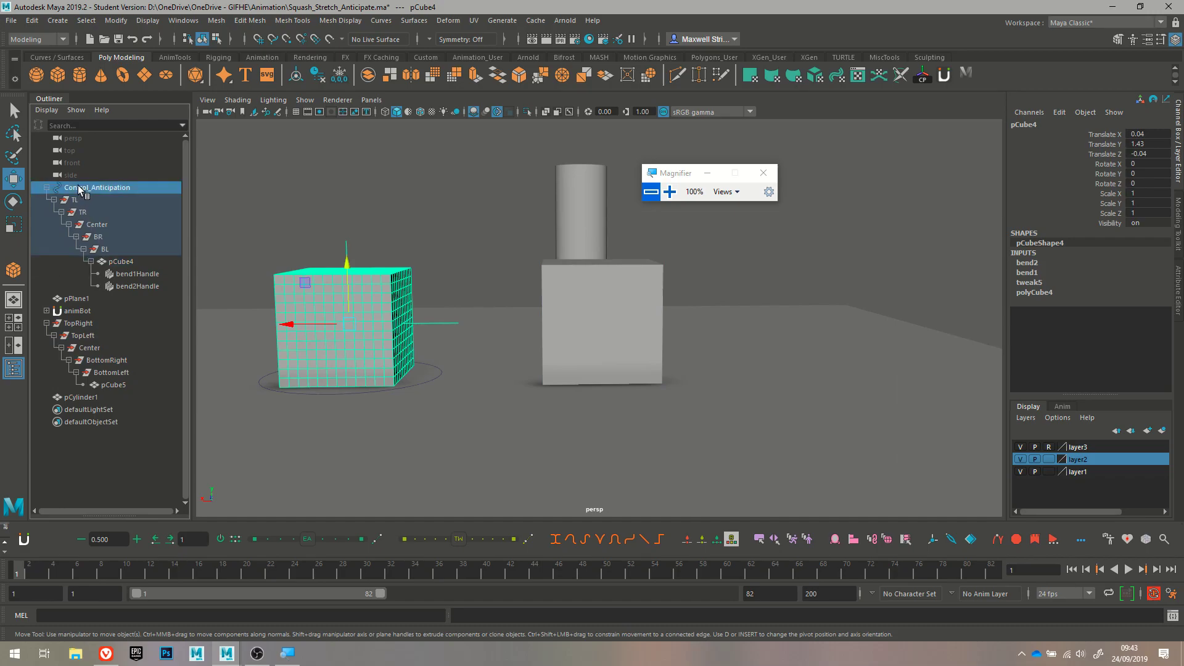
{"action": "left_click", "coordinate": [1106, 282]}
{"action": "middle_click_drag", "start_coordinate": [915, 311], "coordinate": [757, 285]}
{"action": "key", "text": "ctrl+z"}
Try out Control_Anticipation's Bend Horizontal attribute, undo the change, and select bend2Handle on the rigged cube
{"action": "left_click", "coordinate": [1099, 292]}
{"action": "middle_click_drag", "start_coordinate": [591, 308], "coordinate": [434, 279]}
{"action": "key", "text": "ctrl+z"}
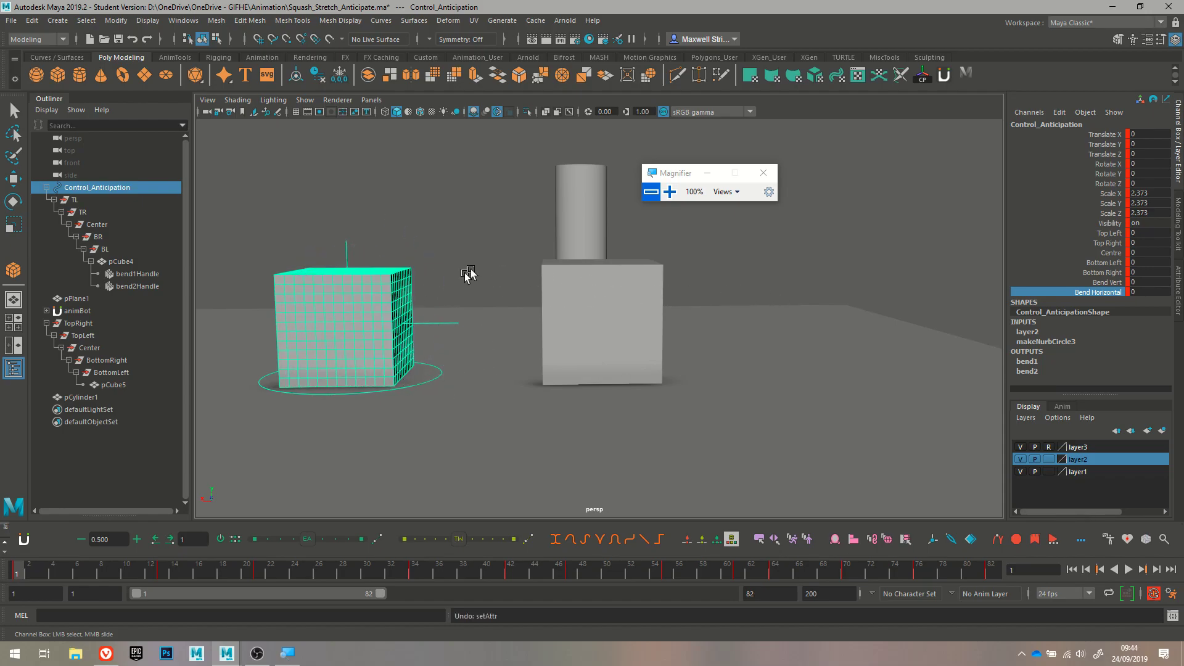
{"action": "middle_click_drag", "start_coordinate": [463, 358], "coordinate": [568, 300]}
{"action": "left_click", "coordinate": [570, 379]}
{"action": "key", "text": "w"}
{"action": "left_click", "coordinate": [441, 323]}
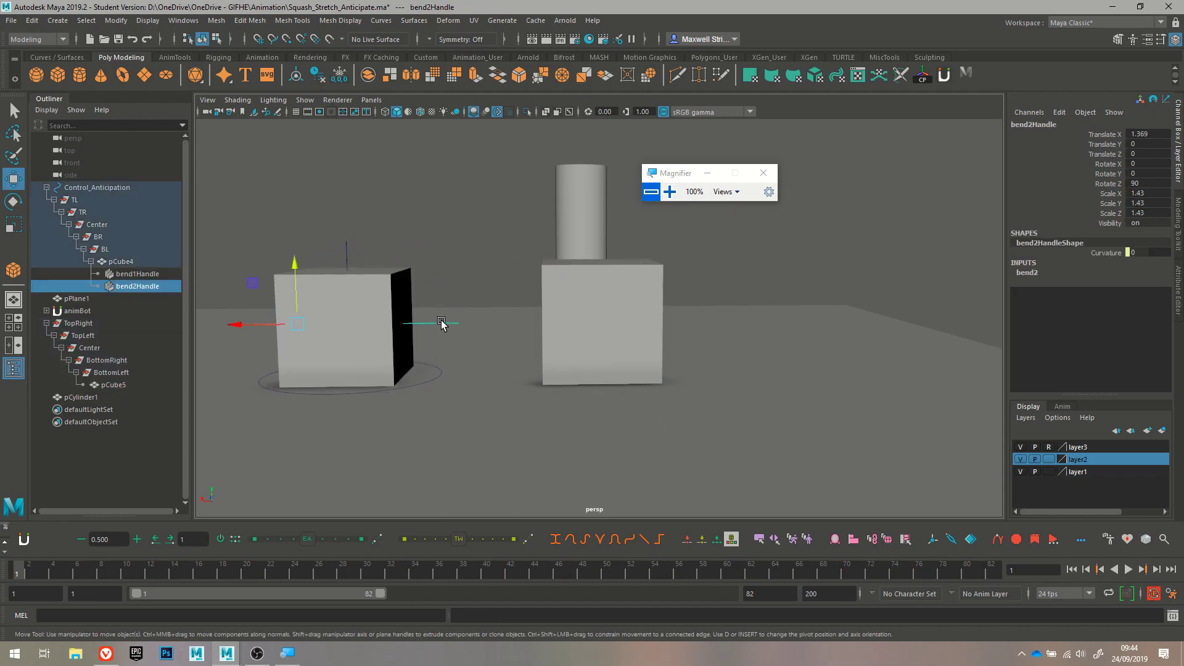
Select pCube5 and add a nonlinear Bend deformer to it
{"action": "left_click", "coordinate": [587, 317]}
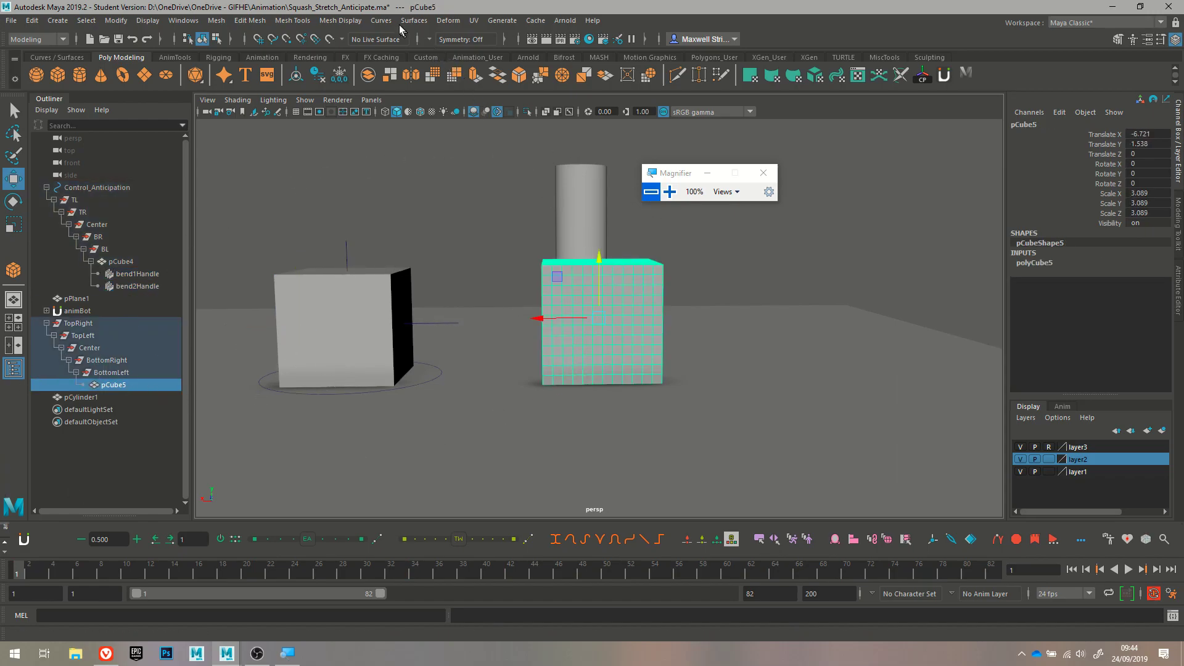
{"action": "left_click", "coordinate": [448, 22]}
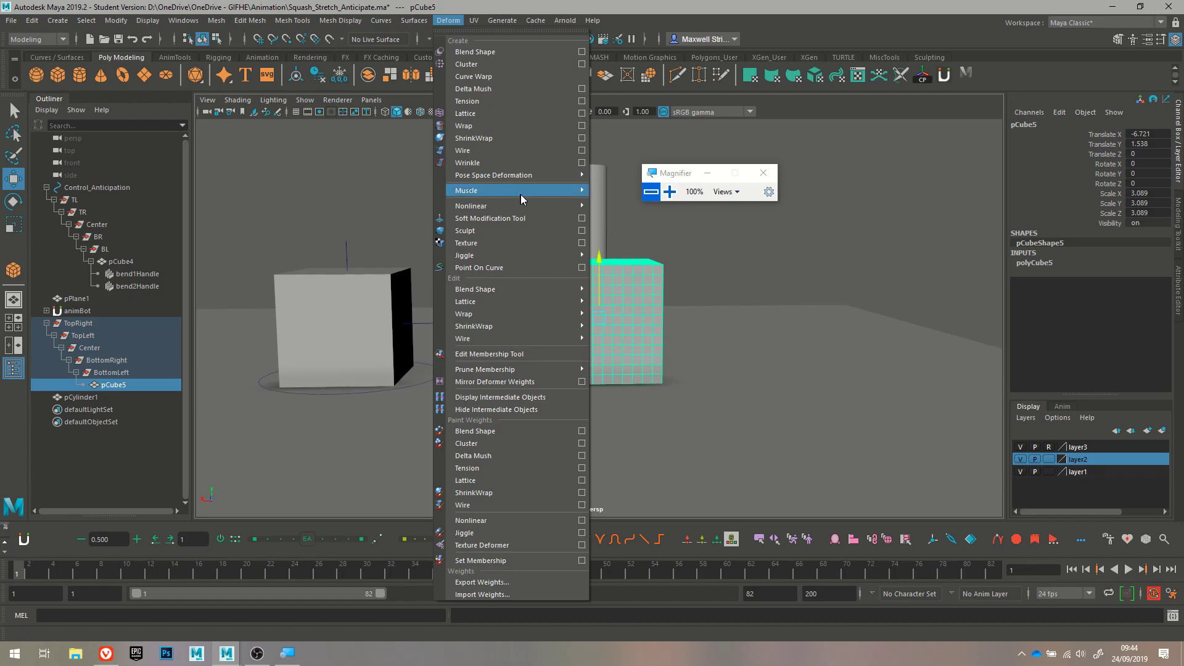
{"action": "mouse_move", "coordinate": [528, 192]}
{"action": "left_click", "coordinate": [612, 216]}
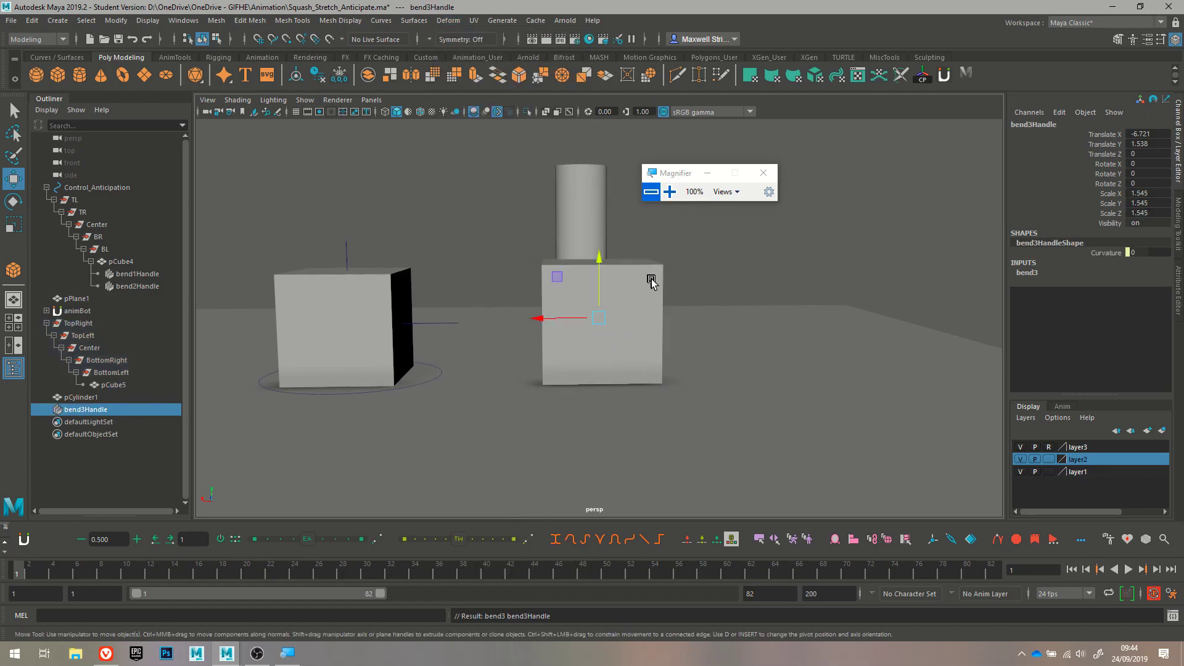
Magnify the screen to 300% and turn on X-Ray shading in the viewport to reveal the bend handle inside pCube5
{"action": "left_click_drag", "start_coordinate": [617, 331], "coordinate": [611, 249], "text": "alt"}
{"action": "mouse_move", "coordinate": [610, 290]}
{"action": "left_mouse_down", "text": "alt"}
{"action": "mouse_move", "coordinate": [453, 290]}
{"action": "mouse_move", "coordinate": [695, 308]}
{"action": "mouse_move", "coordinate": [597, 302]}
{"action": "mouse_move", "coordinate": [625, 297]}
{"action": "left_mouse_up", "text": "alt"}
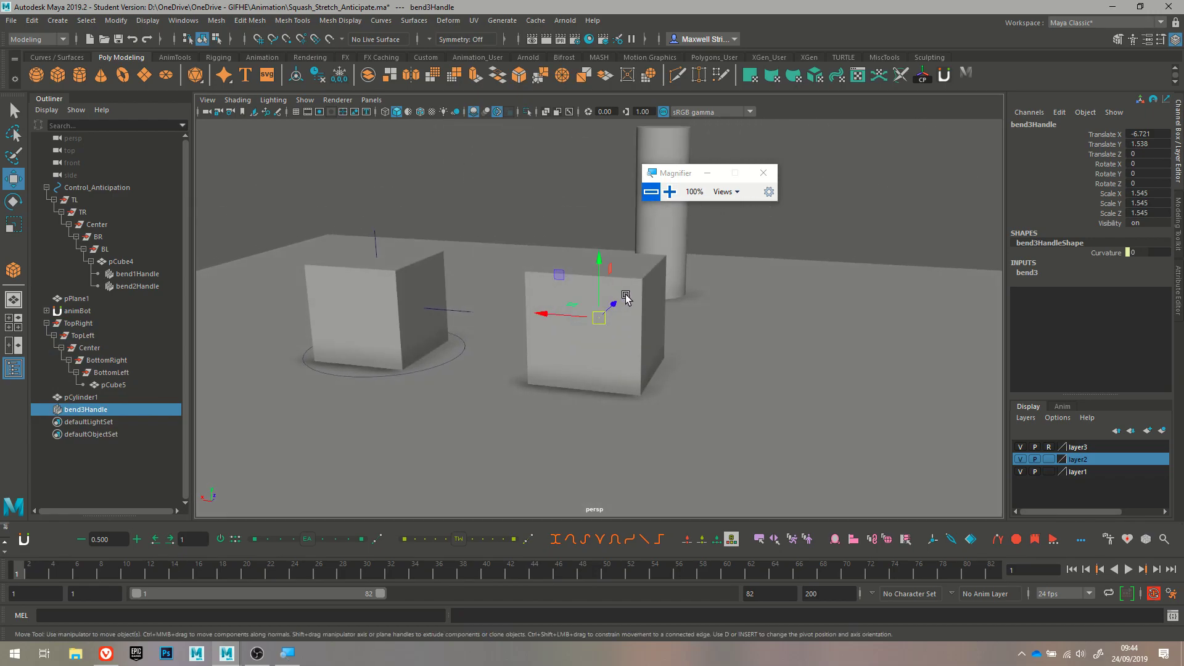
{"action": "scroll", "coordinate": [555, 174], "scroll_direction": "up", "scroll_amount": 3}
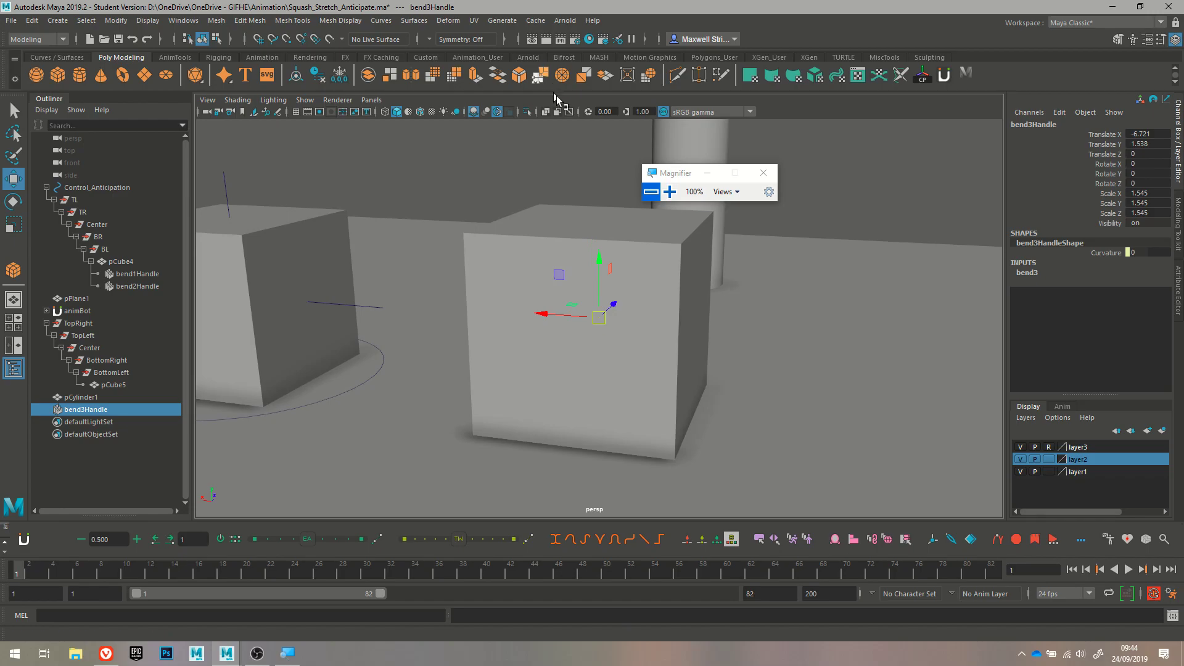
{"action": "left_click", "coordinate": [670, 191]}
{"action": "left_click", "coordinate": [669, 192]}
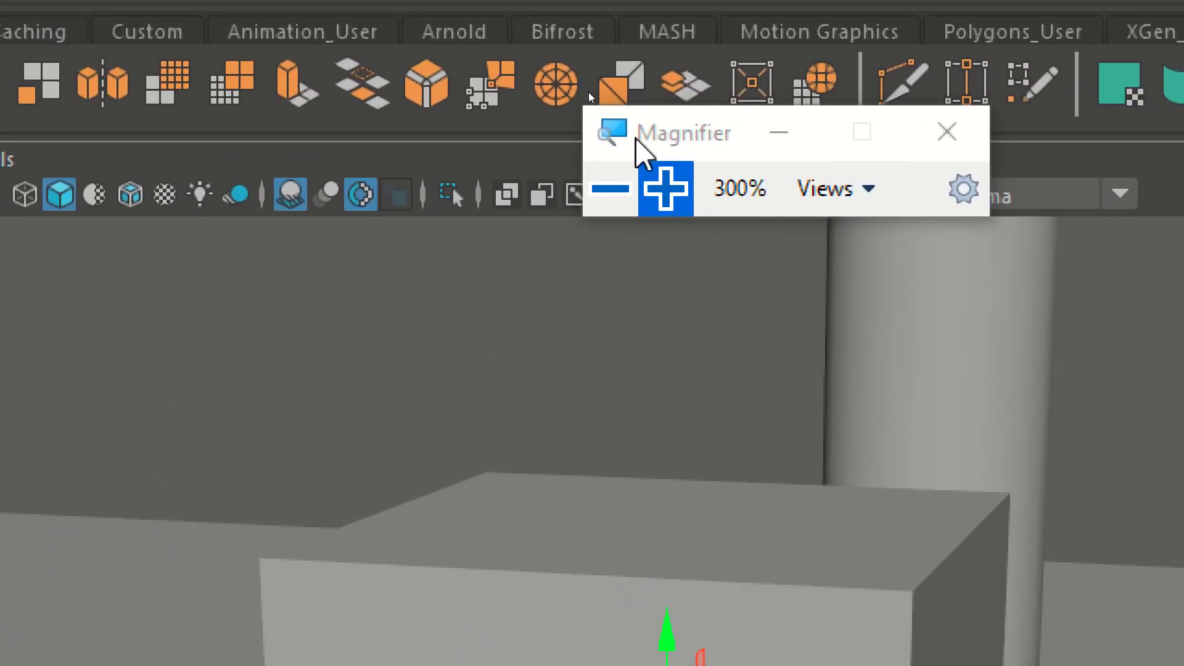
{"action": "left_click", "coordinate": [509, 197]}
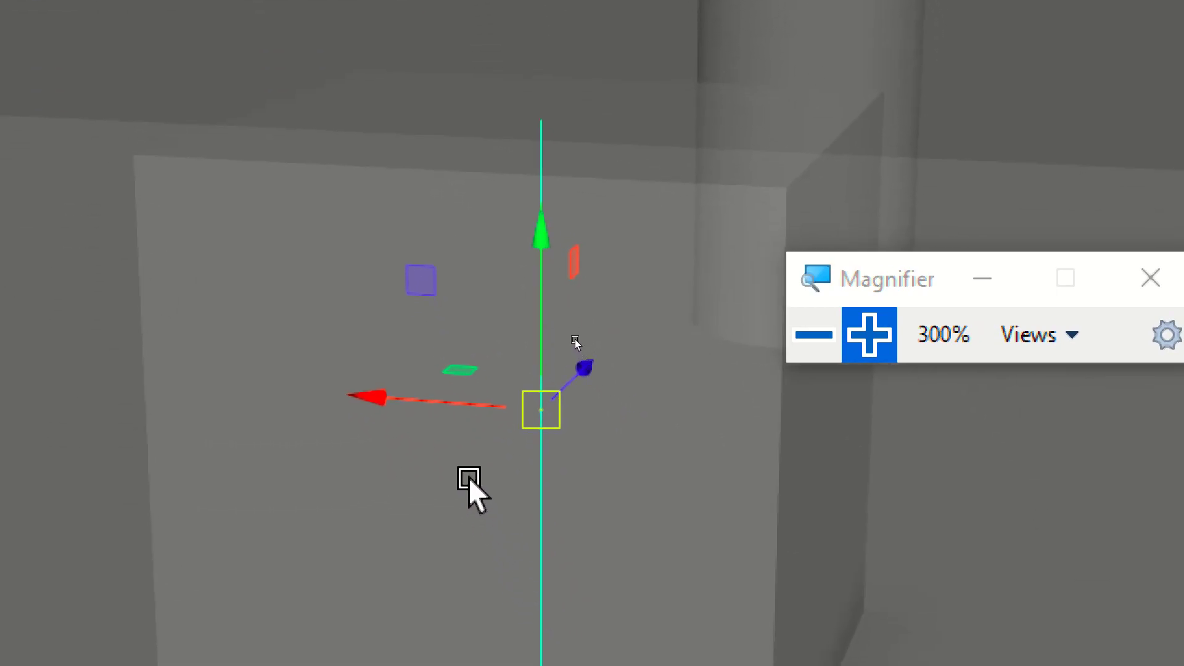
{"action": "left_click_drag", "start_coordinate": [468, 476], "coordinate": [407, 441], "text": "alt"}
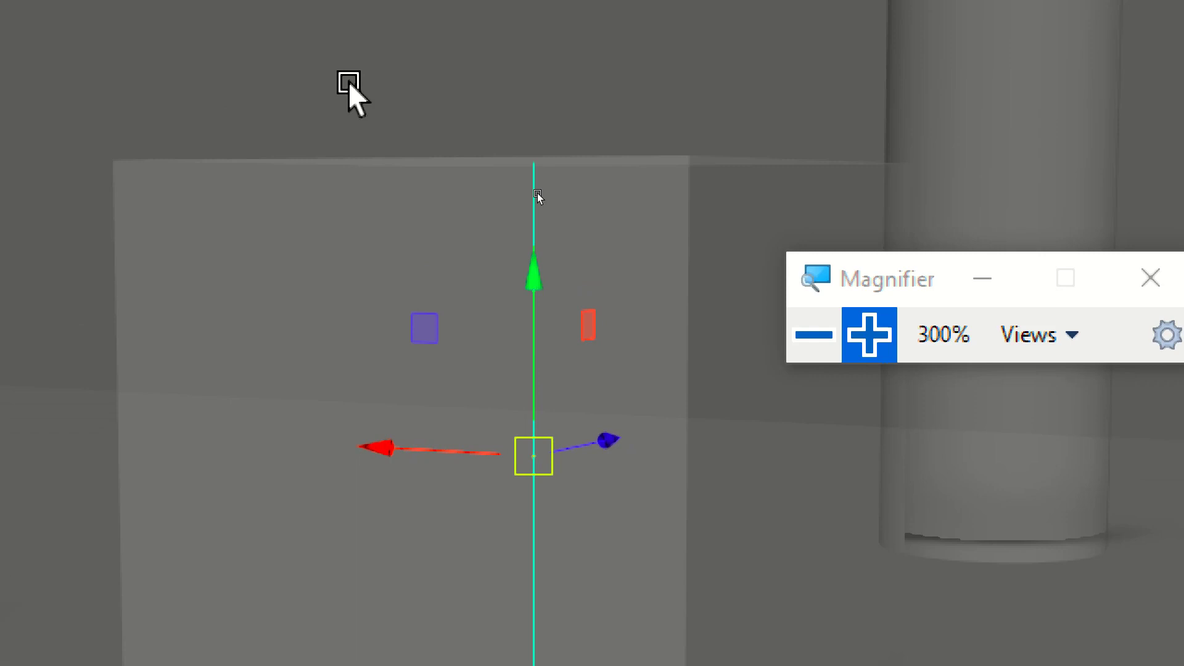
Reduce the magnification to 200%, expand the bend3 input's attributes and move the Magnifier window off them
{"action": "left_click", "coordinate": [814, 335]}
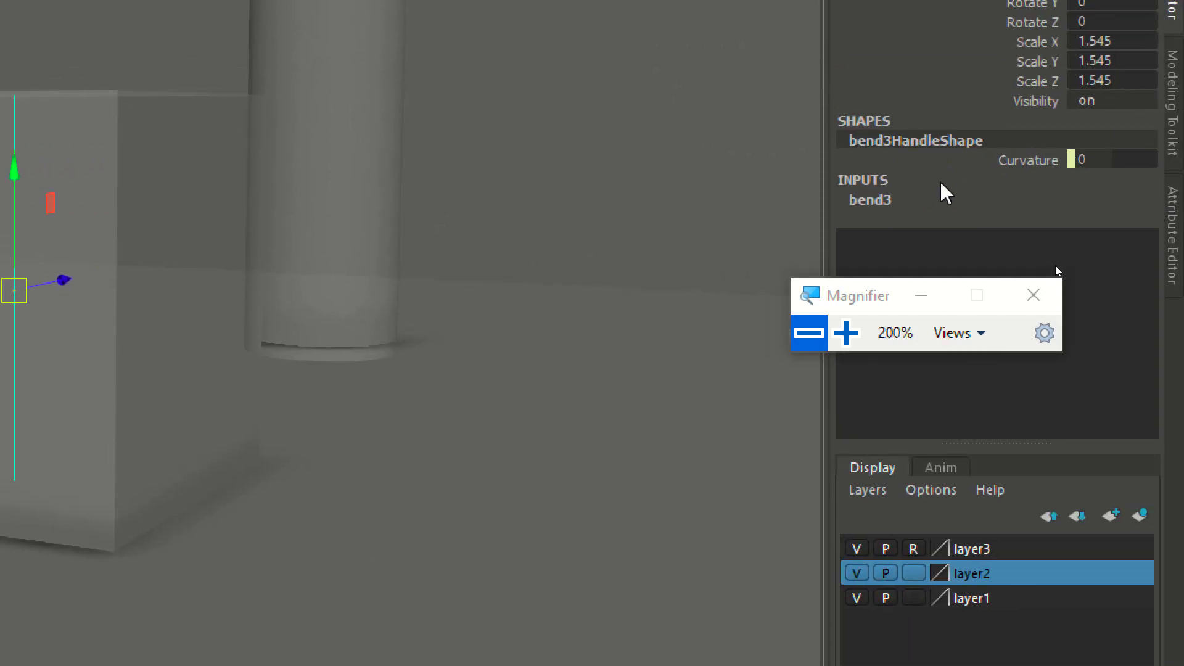
{"action": "left_click", "coordinate": [876, 199]}
{"action": "left_click_drag", "start_coordinate": [865, 298], "coordinate": [594, 295]}
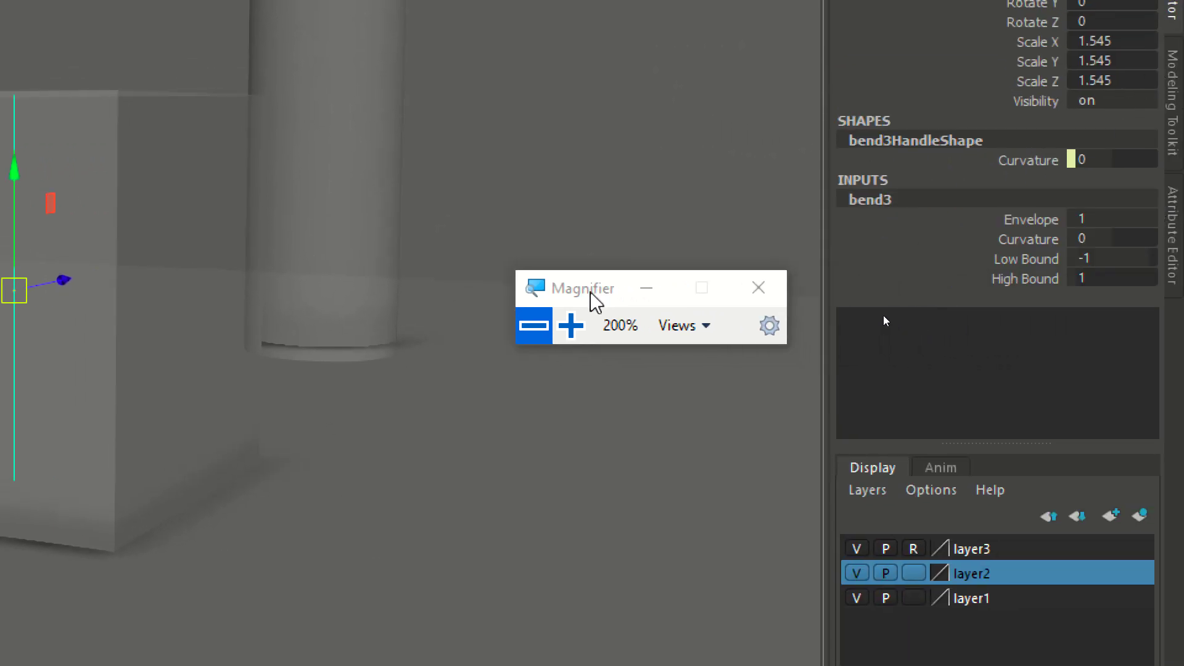
Try bending pCube5 in both halves with bend3's Curvature, undoing each trial
{"action": "left_click", "coordinate": [1041, 239]}
{"action": "middle_click_drag", "start_coordinate": [257, 144], "coordinate": [256, 251]}
{"action": "key", "text": "ctrl+z"}
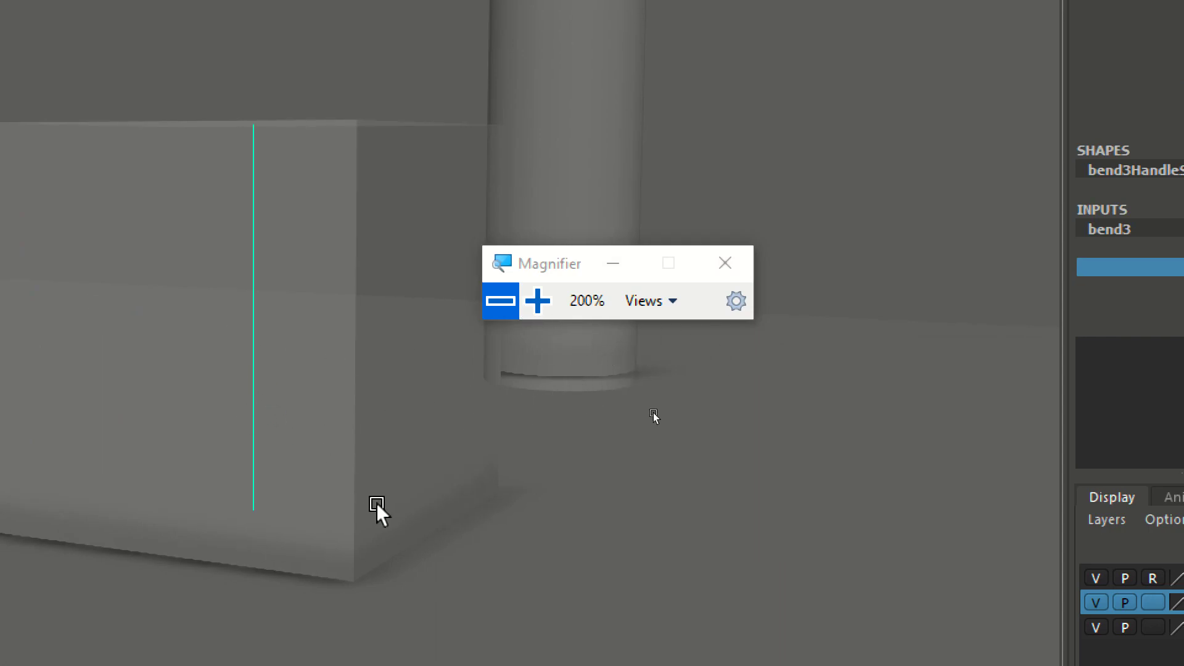
{"action": "middle_click_drag", "start_coordinate": [577, 446], "coordinate": [299, 362]}
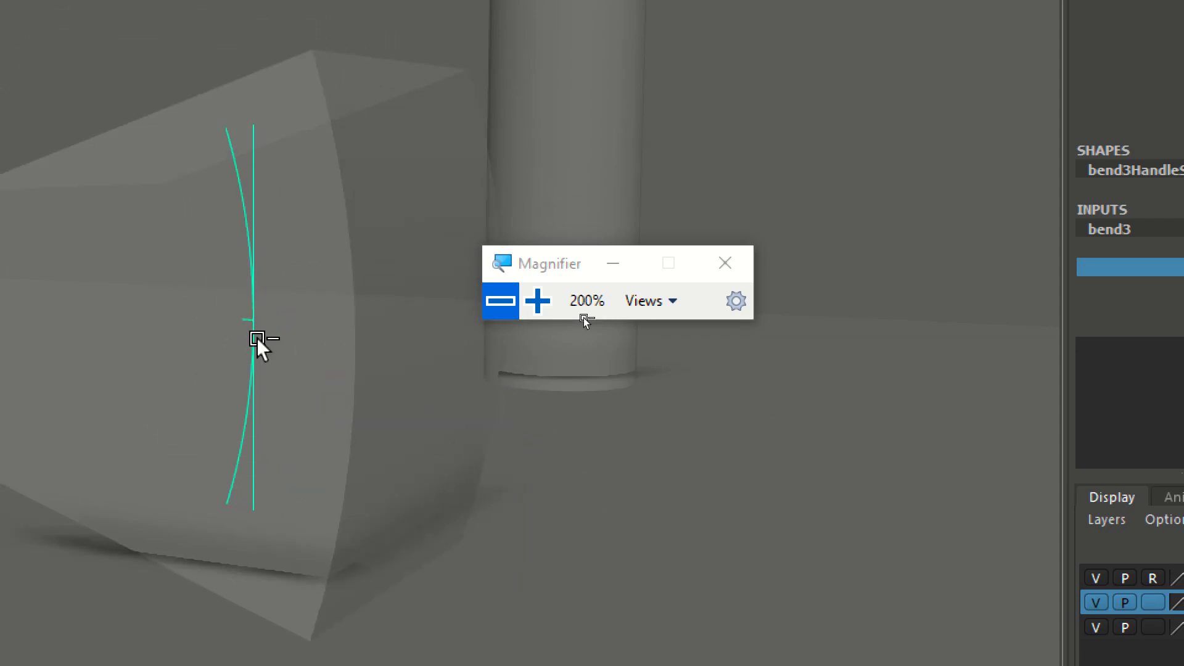
{"action": "key", "text": "ctrl+z"}
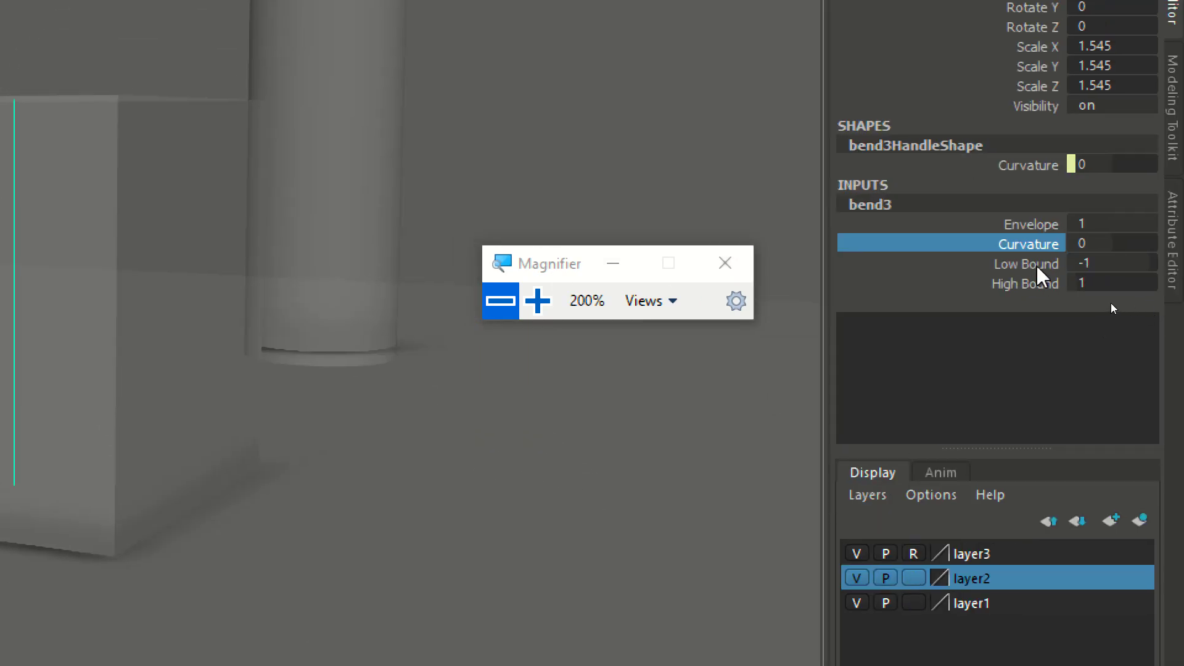
Set bend3's Low Bound to 0
{"action": "left_click", "coordinate": [1098, 270]}
{"action": "type", "text": "0"}
{"action": "key", "text": "Return"}
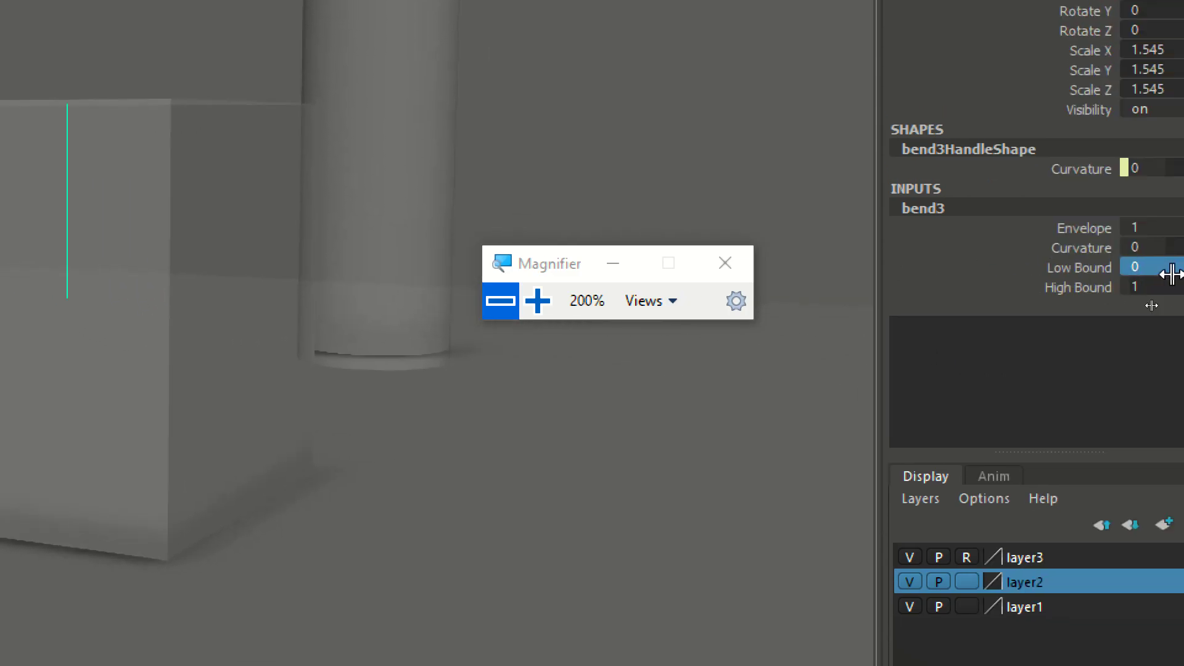
Try bending only the upper half of pCube5 with bend3's Curvature and undo the change
{"action": "left_click", "coordinate": [1104, 248]}
{"action": "middle_click_drag", "start_coordinate": [114, 339], "coordinate": [143, 353]}
{"action": "key", "text": "ctrl+z"}
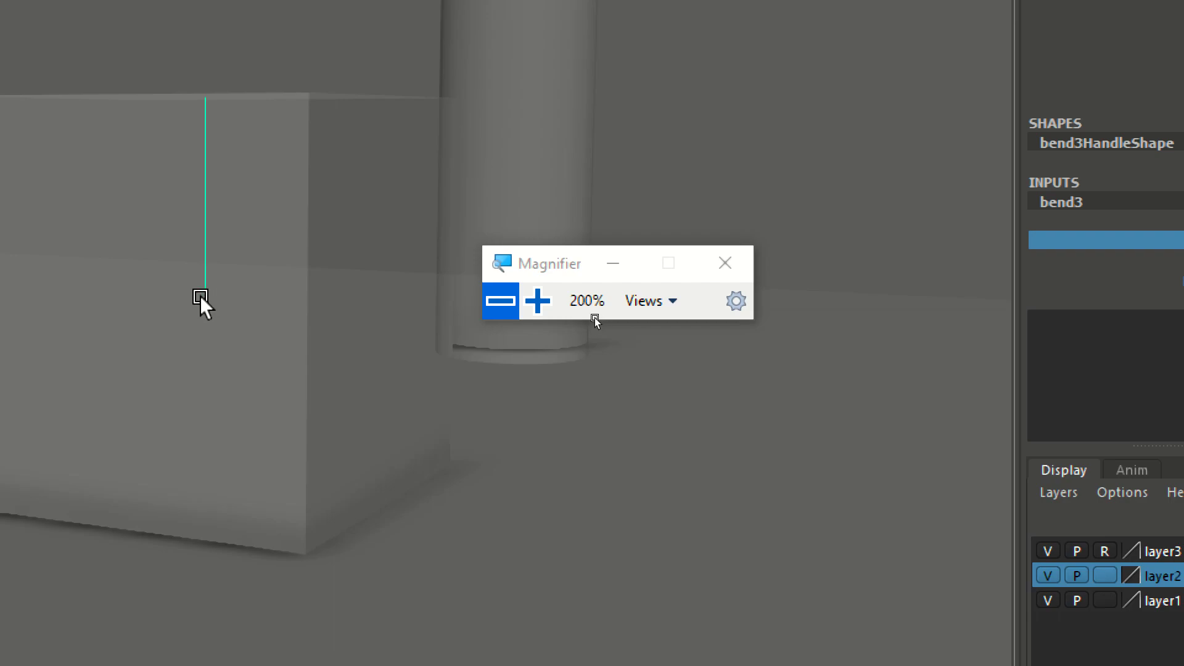
Move bend3Handle straight down to the base of pCube5, at Translate Y 0
{"action": "key", "text": "w"}
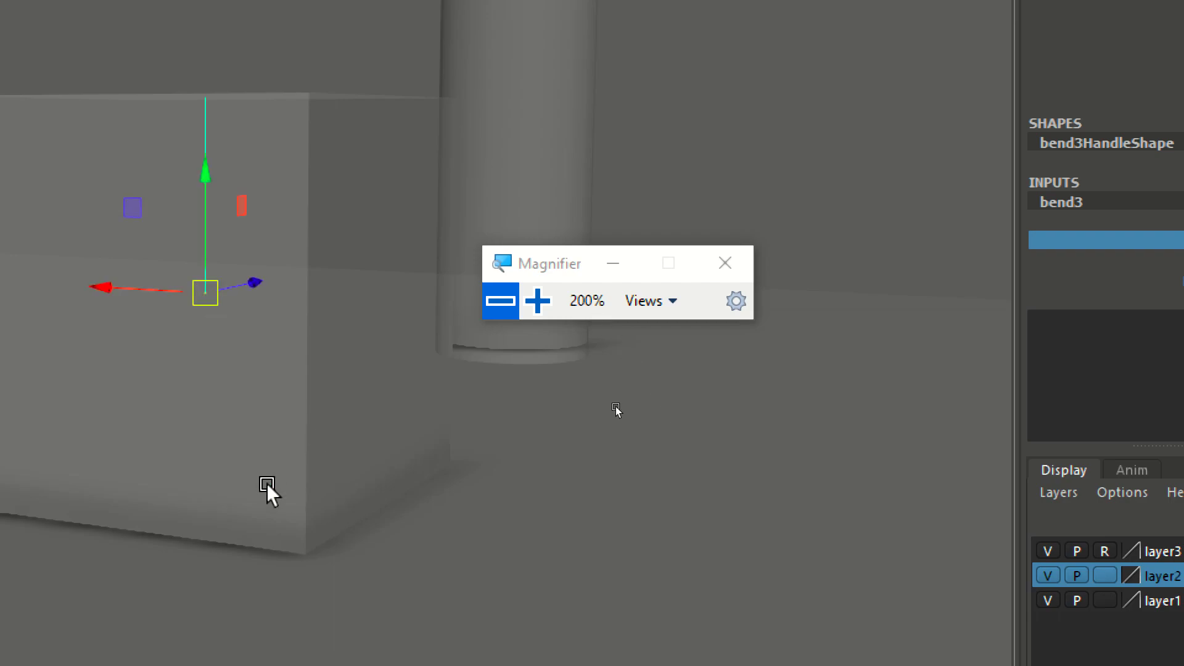
{"action": "left_click_drag", "start_coordinate": [299, 466], "coordinate": [230, 249], "text": "alt"}
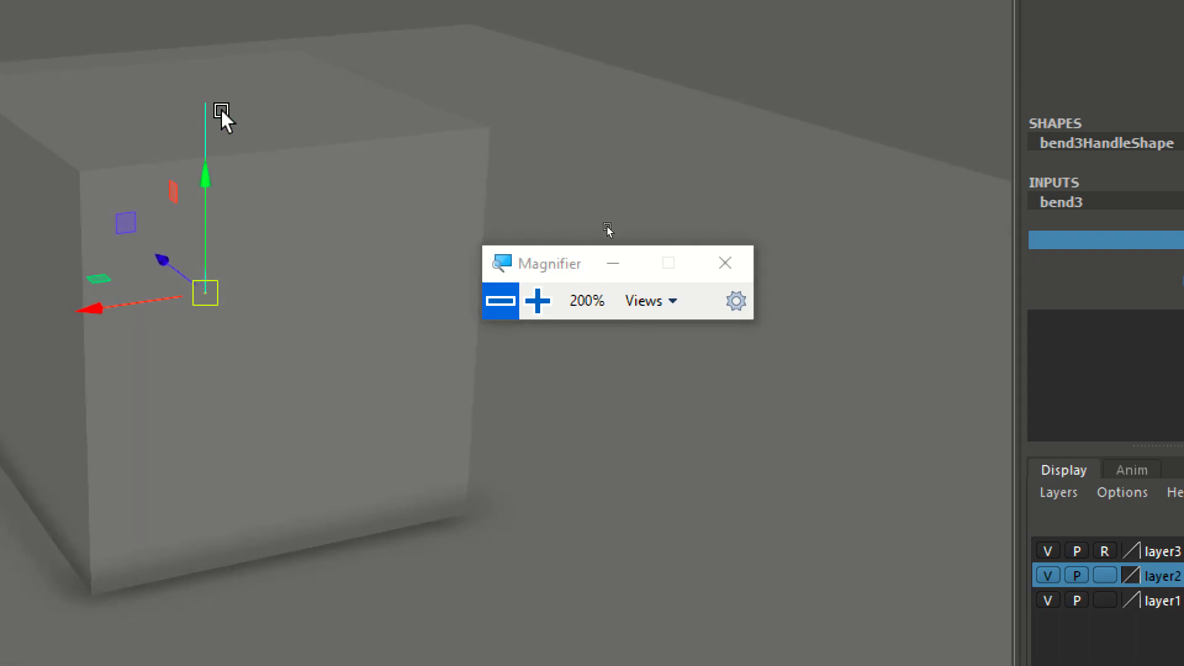
{"action": "left_click_drag", "start_coordinate": [205, 161], "coordinate": [369, 435]}
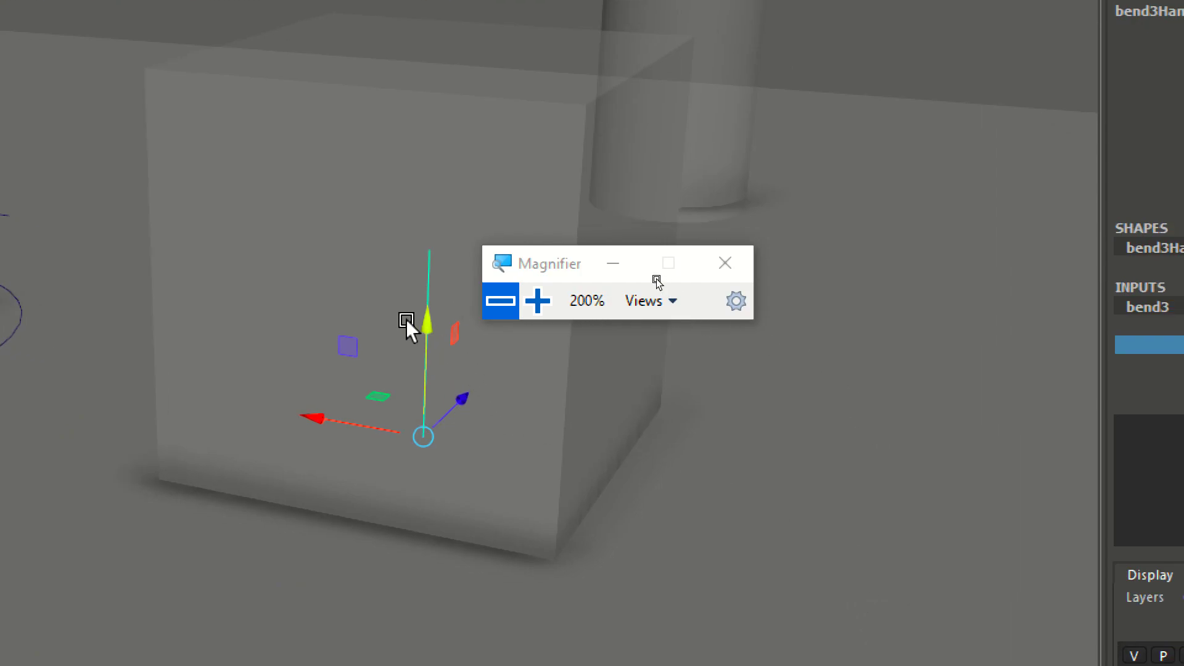
{"action": "left_click_drag", "start_coordinate": [426, 318], "coordinate": [395, 418]}
{"action": "left_click_drag", "start_coordinate": [350, 484], "coordinate": [417, 469], "text": "alt"}
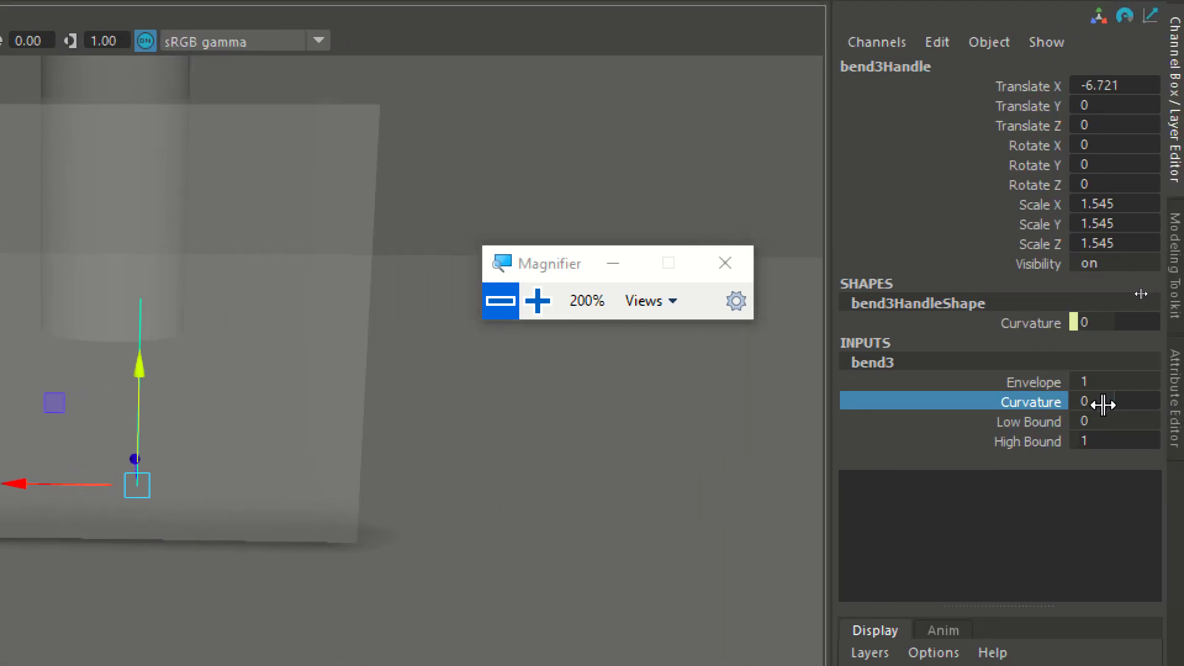
Try bending pCube5 from its base with bend3's Curvature at about -19.481
{"action": "left_click", "coordinate": [1037, 403]}
{"action": "middle_click_drag", "start_coordinate": [203, 457], "coordinate": [265, 315]}
{"action": "mouse_move", "coordinate": [282, 310]}
{"action": "middle_mouse_down"}
{"action": "mouse_move", "coordinate": [259, 309]}
{"action": "mouse_move", "coordinate": [296, 312]}
{"action": "mouse_move", "coordinate": [246, 312]}
{"action": "mouse_move", "coordinate": [286, 315]}
{"action": "middle_mouse_up"}
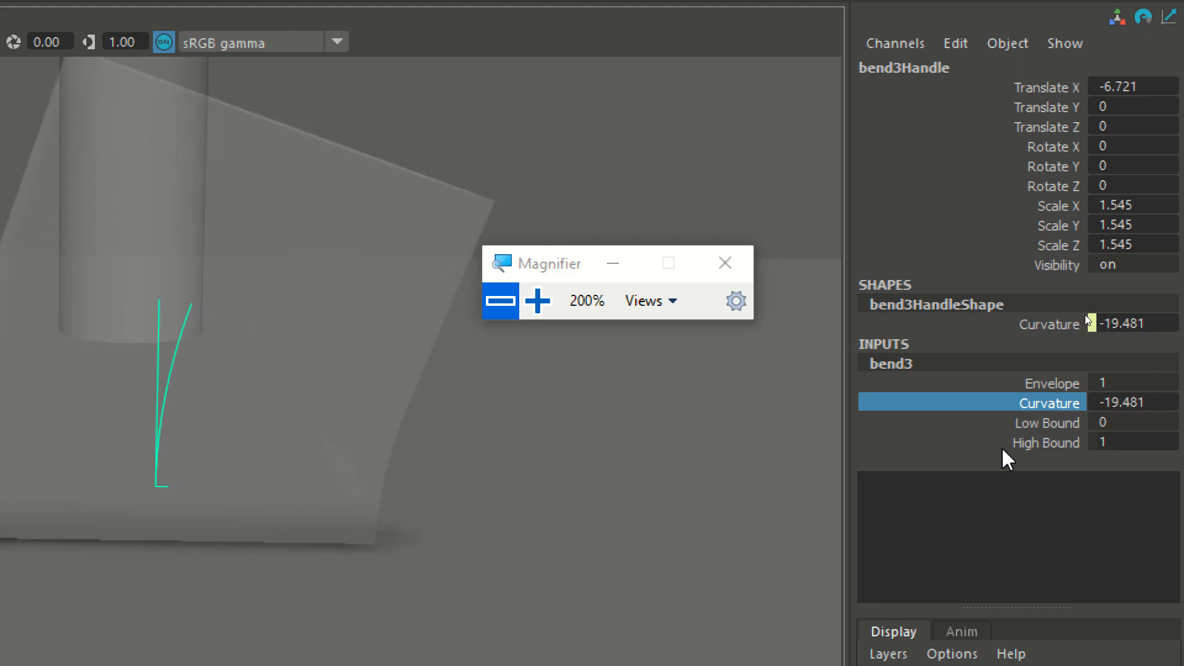
Raise bend3's High Bound to 2.2
{"action": "left_click", "coordinate": [1028, 445]}
{"action": "mouse_move", "coordinate": [405, 401]}
{"action": "middle_mouse_down"}
{"action": "mouse_move", "coordinate": [423, 390]}
{"action": "mouse_move", "coordinate": [413, 380]}
{"action": "middle_mouse_up"}
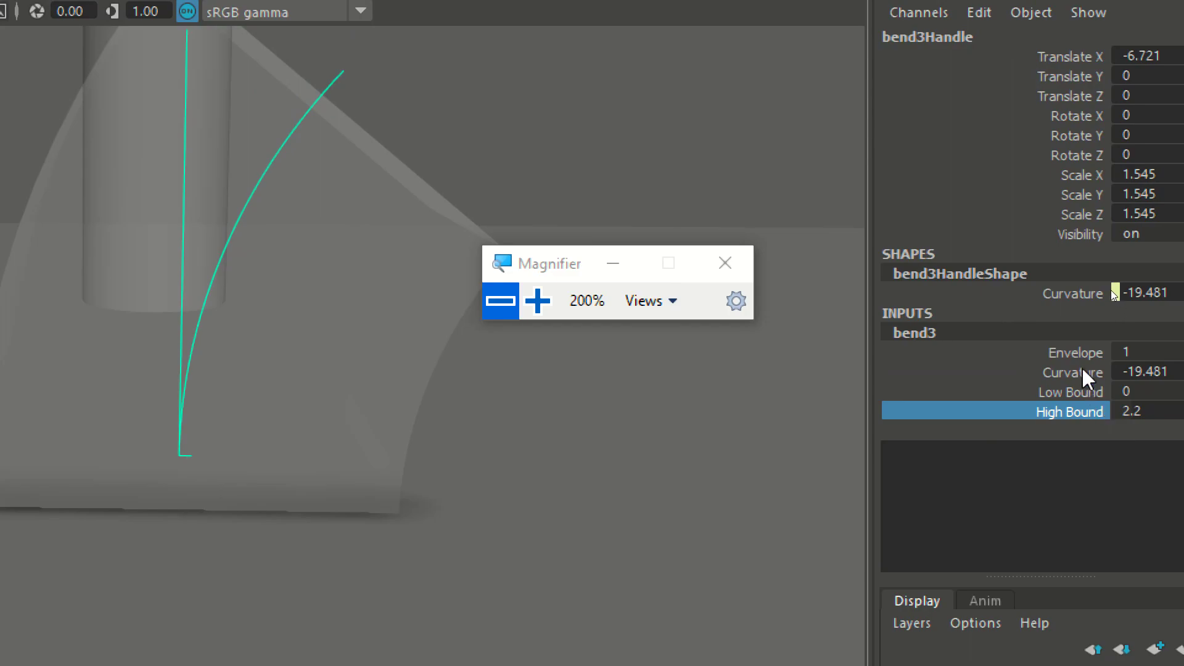
Try bend3's Curvature at about 28.648 with the extended bound and reset it to 0
{"action": "left_click", "coordinate": [1083, 374]}
{"action": "middle_click_drag", "start_coordinate": [325, 372], "coordinate": [370, 401]}
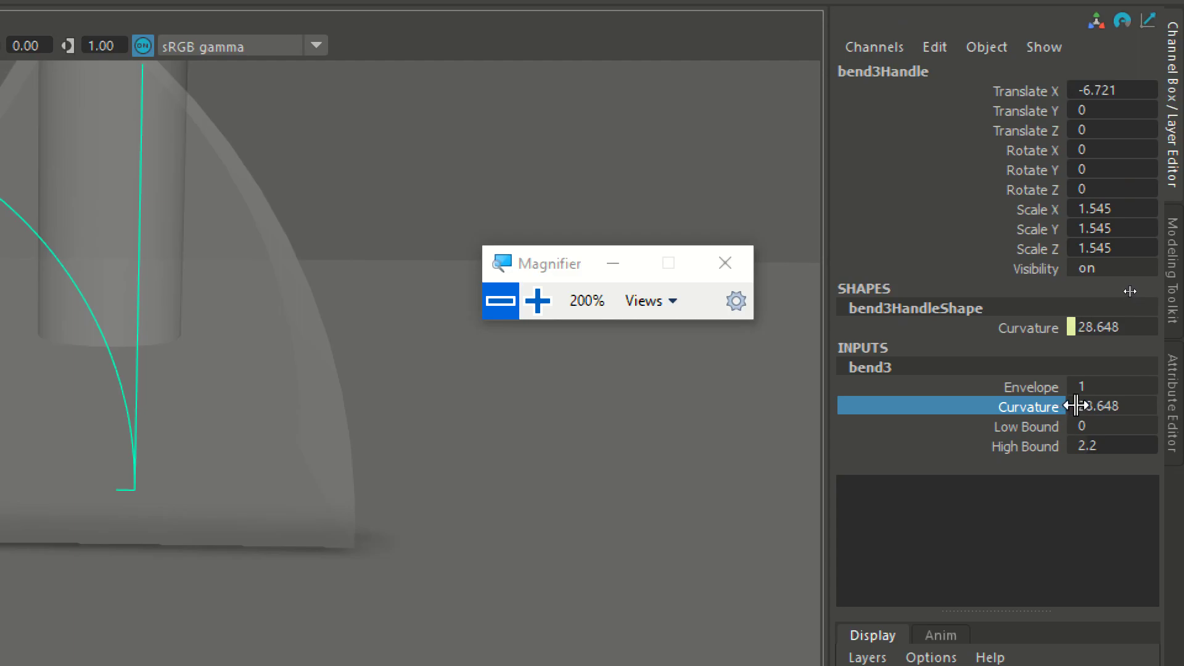
{"action": "left_click", "coordinate": [1079, 406]}
{"action": "type", "text": "0"}
{"action": "key", "text": "Return"}
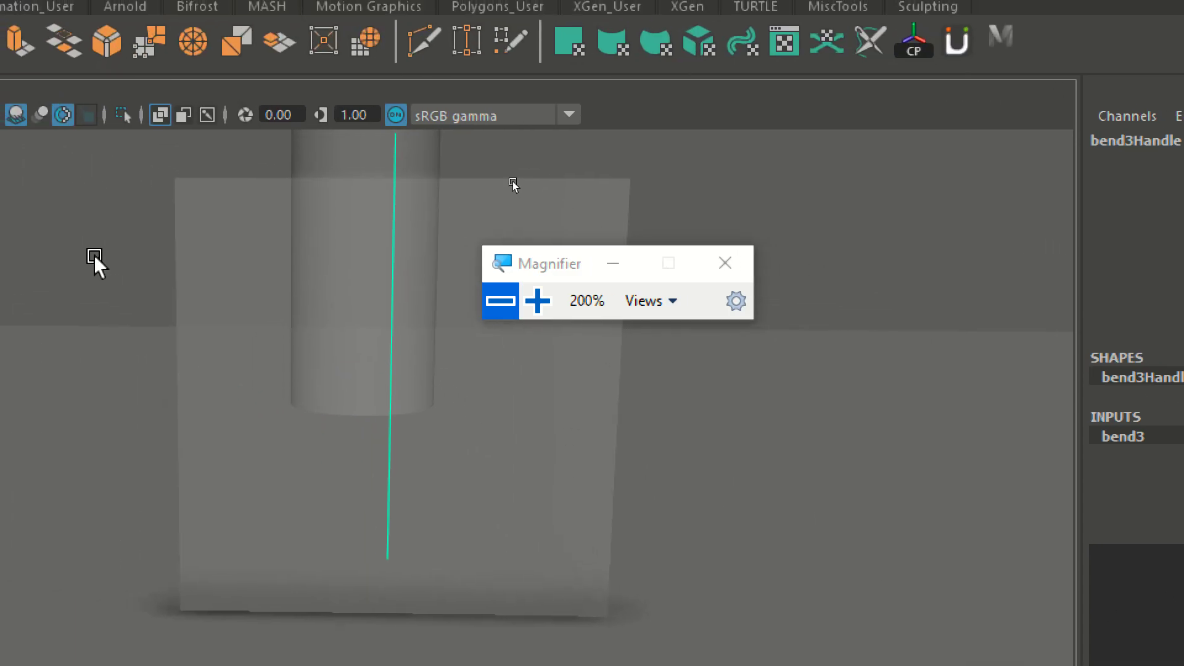
Select pCube5 again and add a second nonlinear Bend deformer to it
{"action": "middle_click_drag", "start_coordinate": [497, 501], "coordinate": [469, 518], "text": "alt"}
{"action": "left_click", "coordinate": [470, 513]}
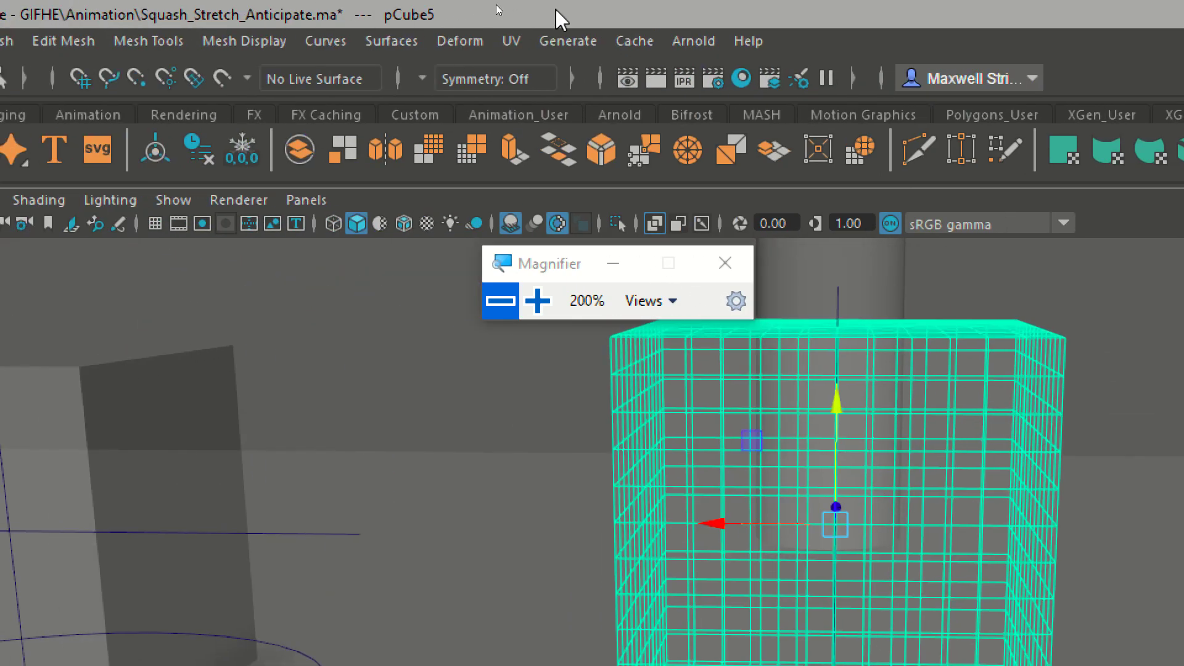
{"action": "left_click", "coordinate": [469, 42]}
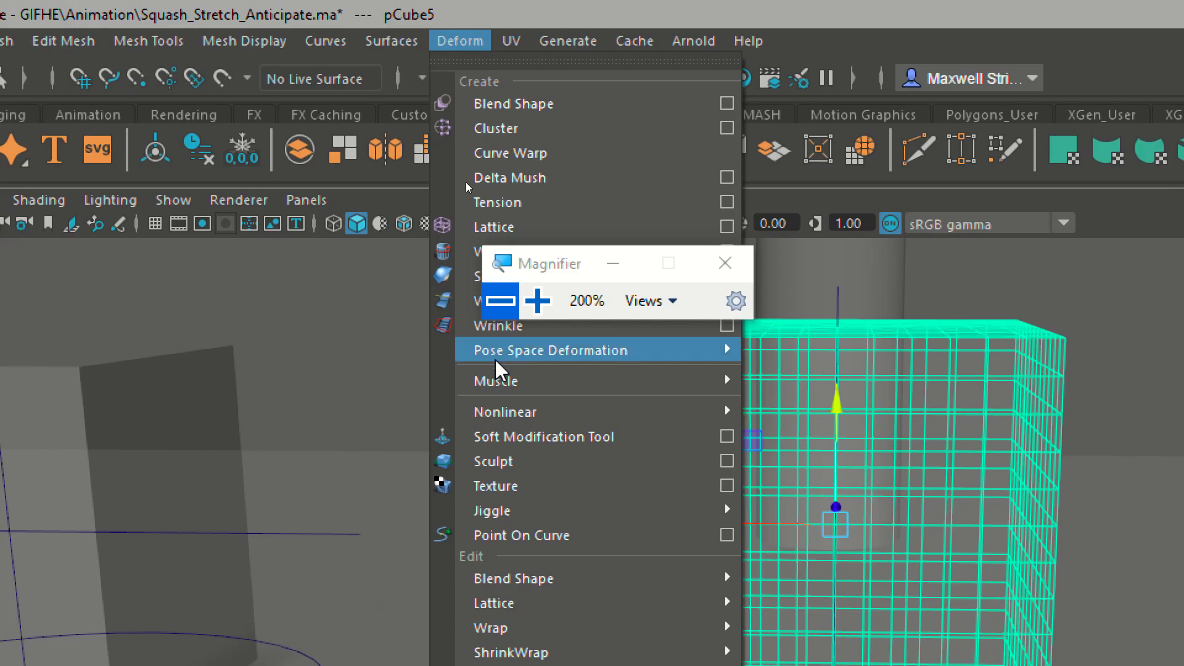
{"action": "mouse_move", "coordinate": [528, 412]}
{"action": "left_click", "coordinate": [801, 431]}
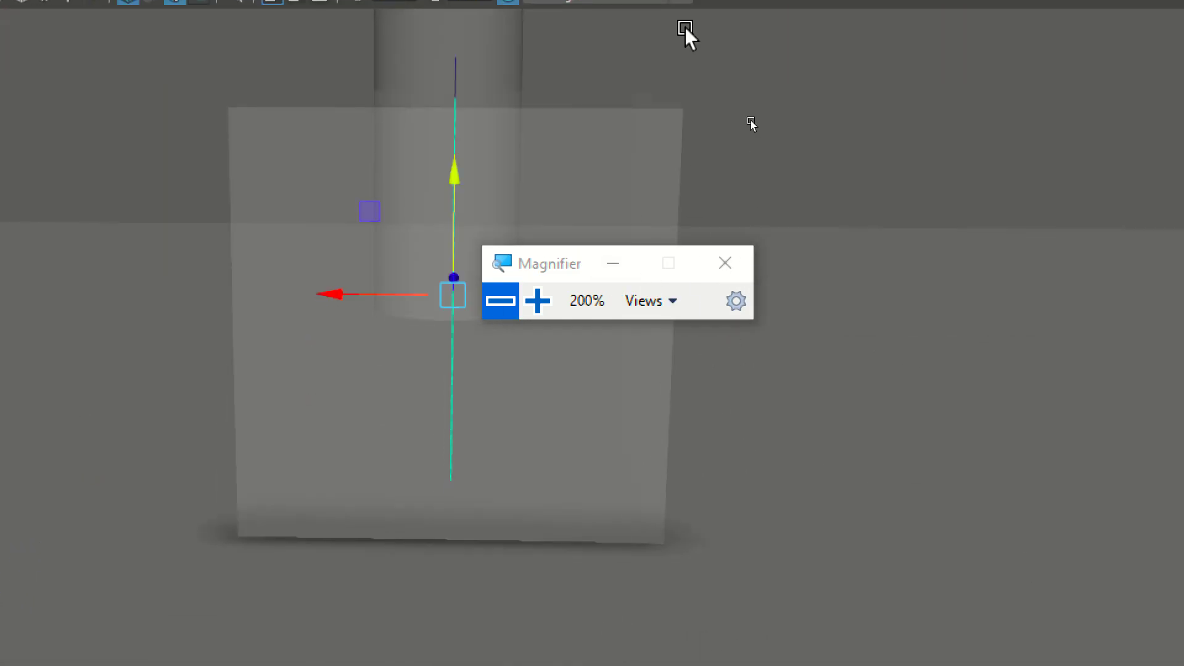
Rotate bend4Handle about Z to about 88.852 degrees and magnify the screen to 300%
{"action": "key", "text": "e"}
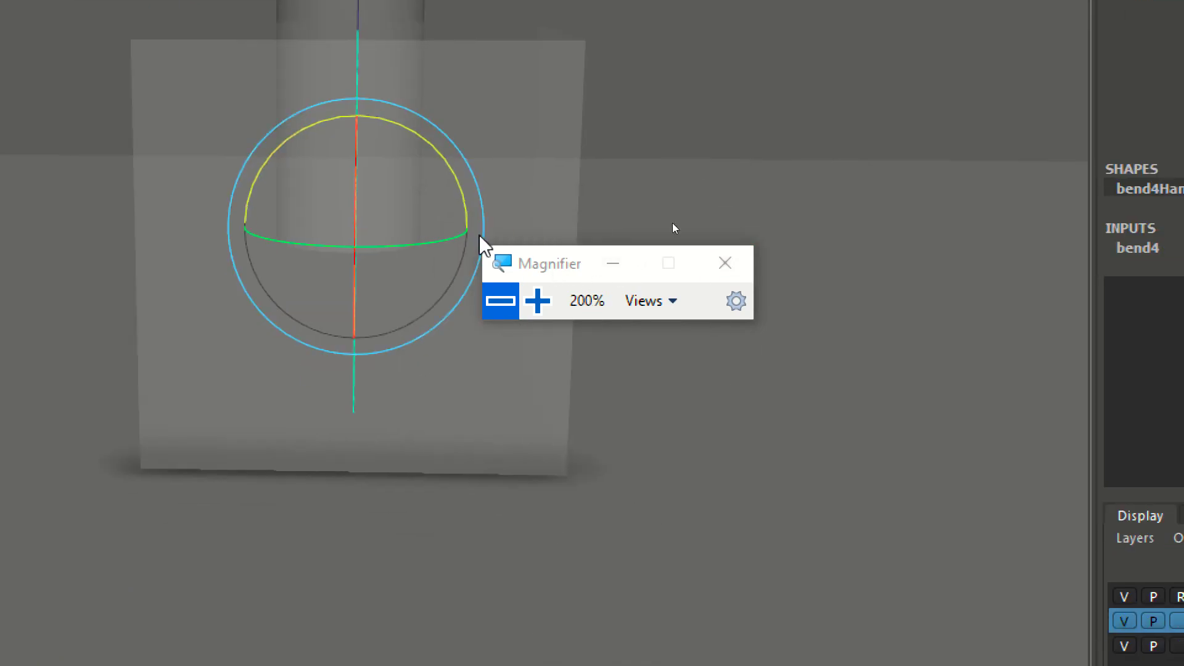
{"action": "left_click_drag", "start_coordinate": [451, 208], "coordinate": [553, 350]}
{"action": "key", "text": "ctrl+z"}
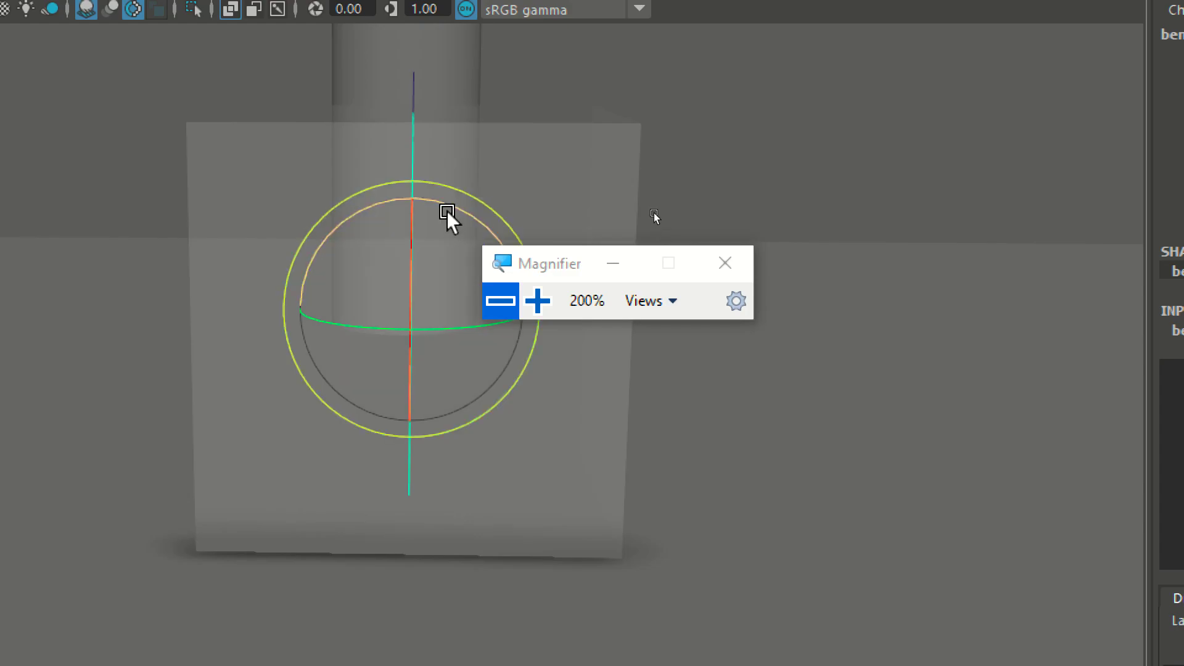
{"action": "left_click_drag", "start_coordinate": [448, 210], "coordinate": [545, 364]}
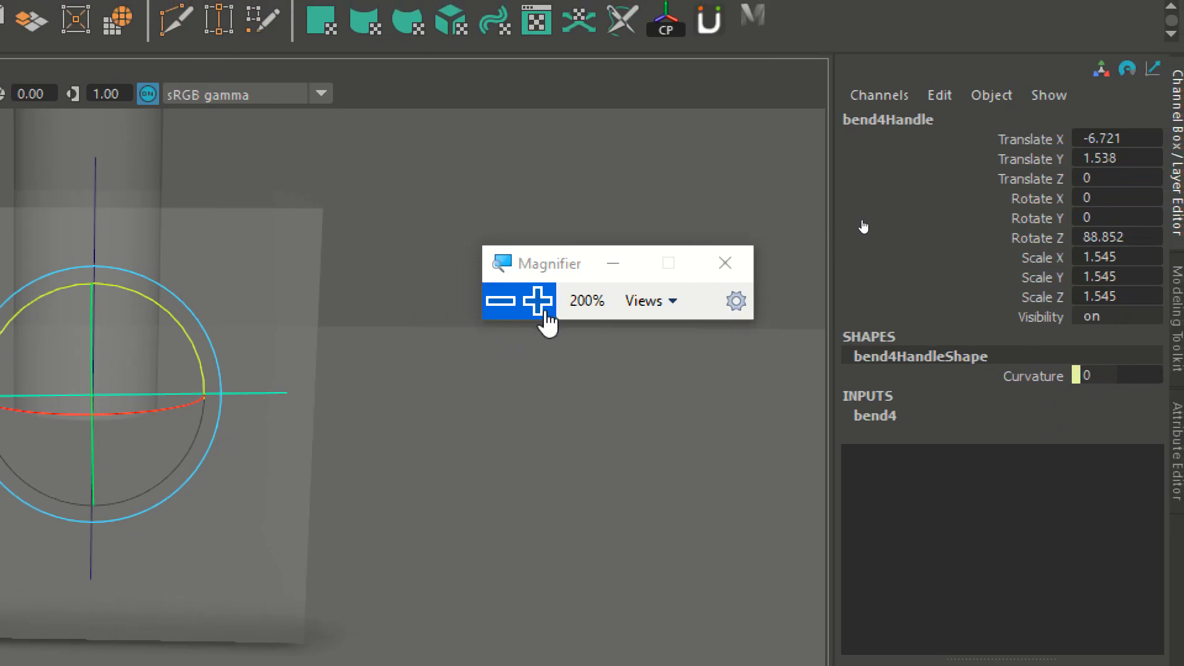
{"action": "left_click", "coordinate": [524, 297]}
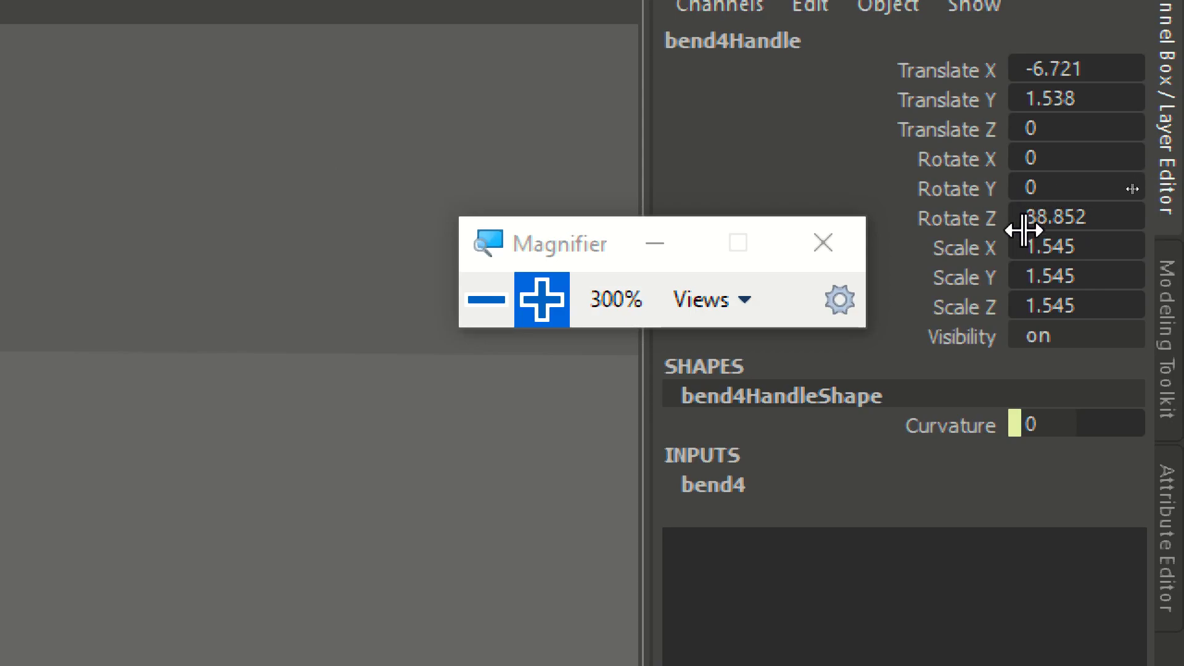
Set bend4Handle's Rotate Z to exactly 90
{"action": "double_click", "coordinate": [1064, 220]}
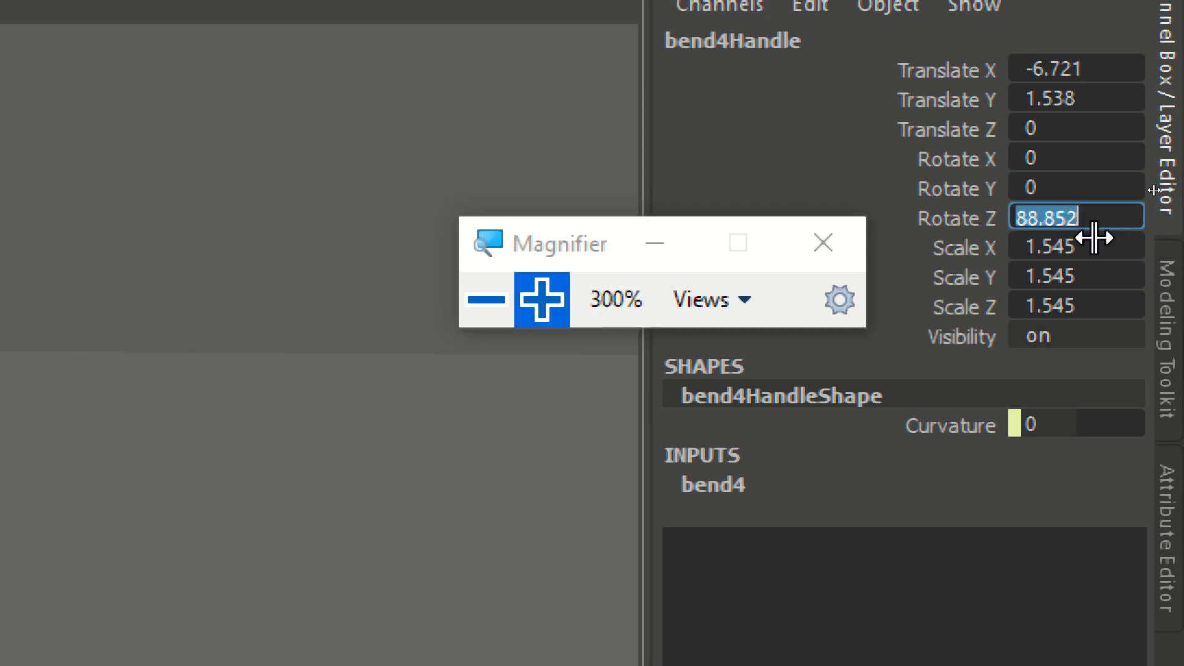
{"action": "type", "text": "90"}
{"action": "key", "text": "Return"}
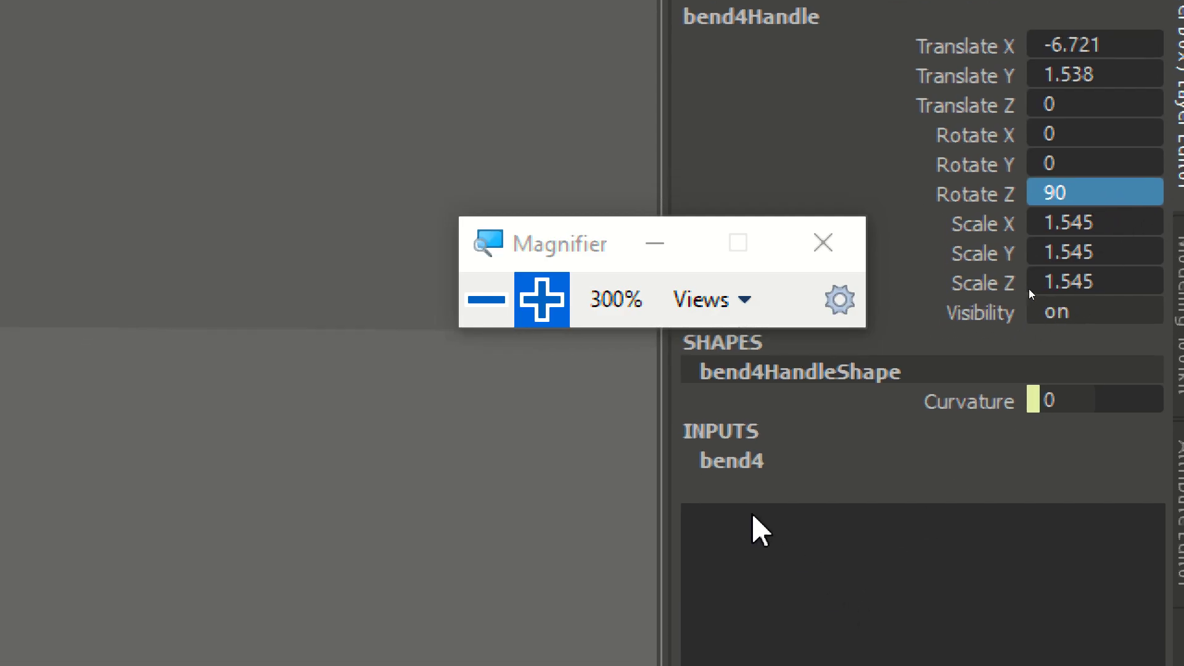
Reduce the screen magnification to 200%, try bend4's Curvature at about -44.691 and undo the bend
{"action": "left_click", "coordinate": [709, 483]}
{"action": "left_click", "coordinate": [486, 300]}
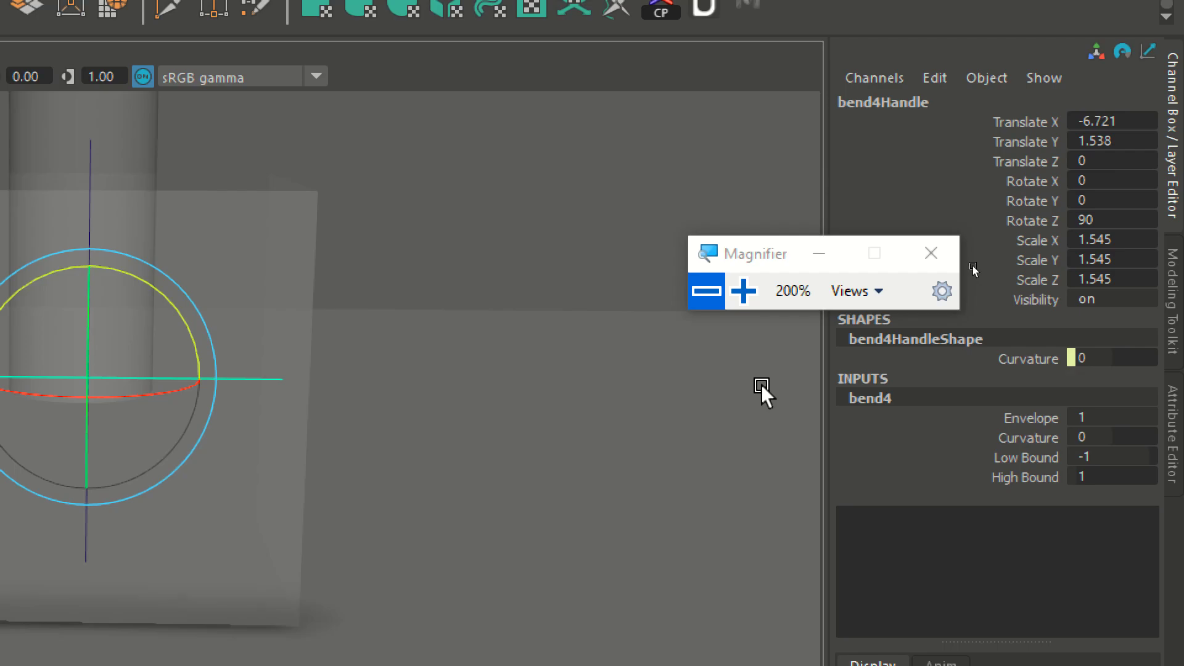
{"action": "left_click_drag", "start_coordinate": [187, 434], "coordinate": [295, 431], "text": "alt"}
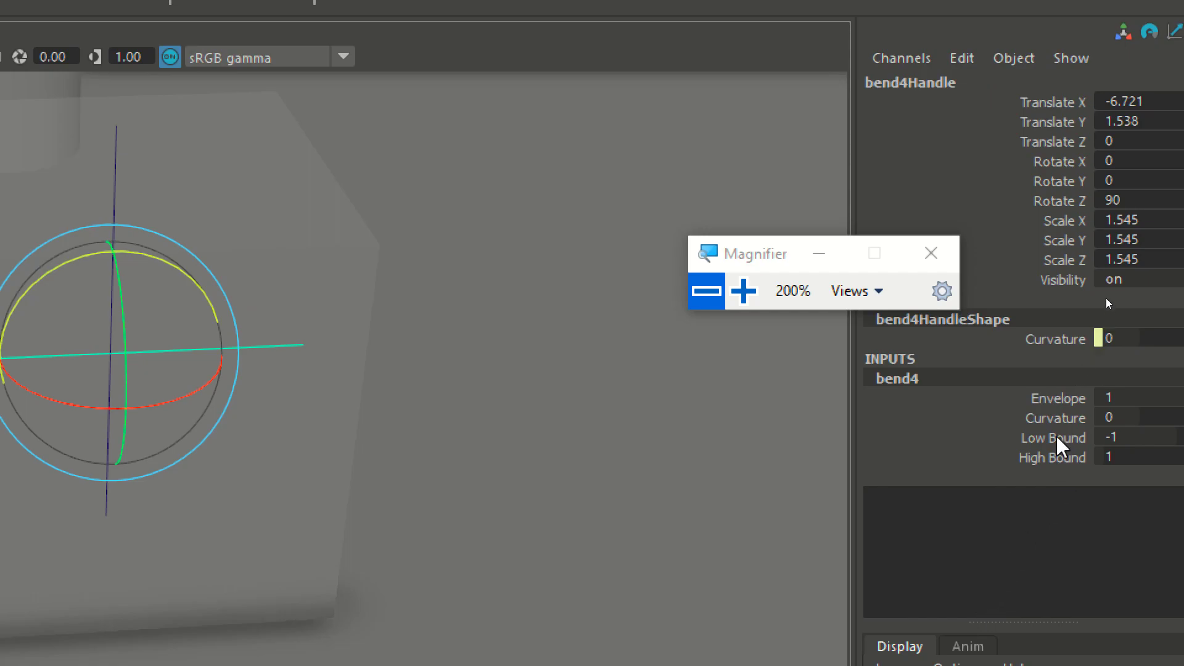
{"action": "left_click", "coordinate": [1056, 417]}
{"action": "middle_click_drag", "start_coordinate": [682, 408], "coordinate": [592, 386]}
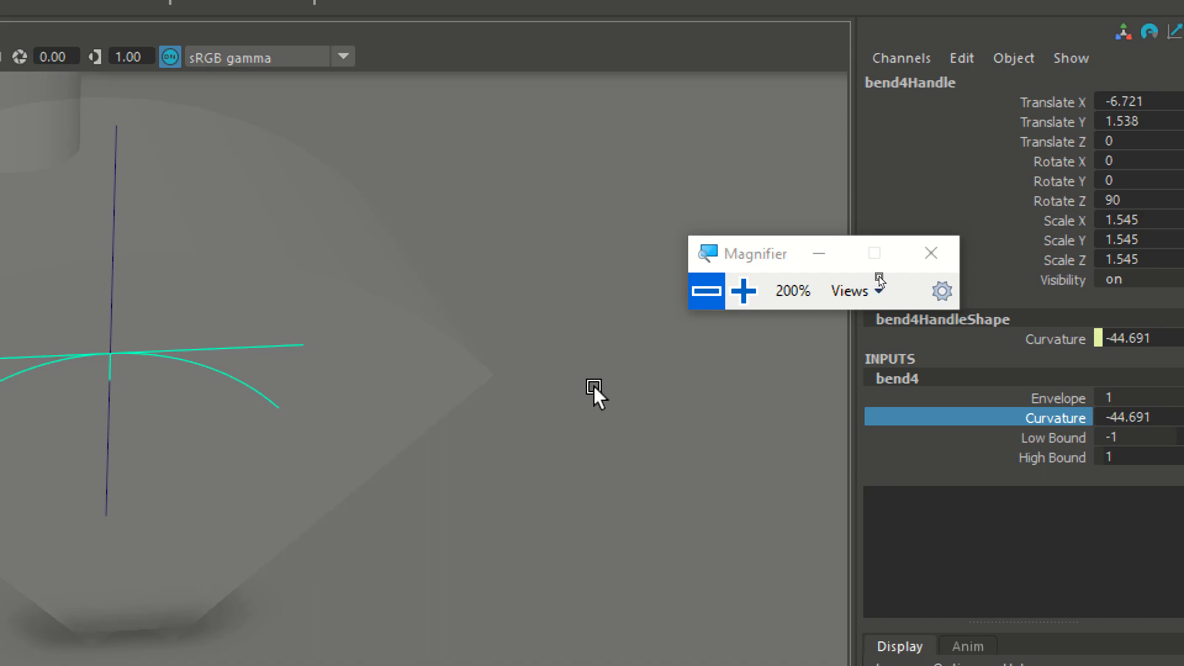
{"action": "key", "text": "ctrl+z"}
Set bend4's Low Bound to 0 and its High Bound to 2.5
{"action": "left_click", "coordinate": [1099, 442]}
{"action": "type", "text": "0"}
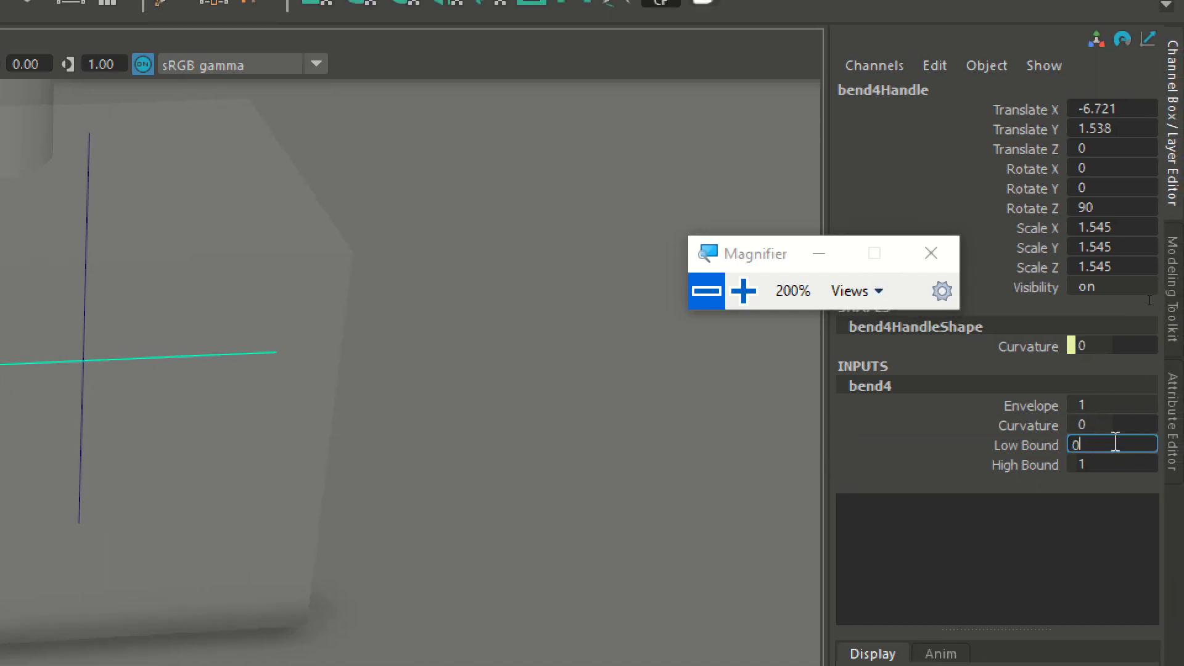
{"action": "key", "text": "Return"}
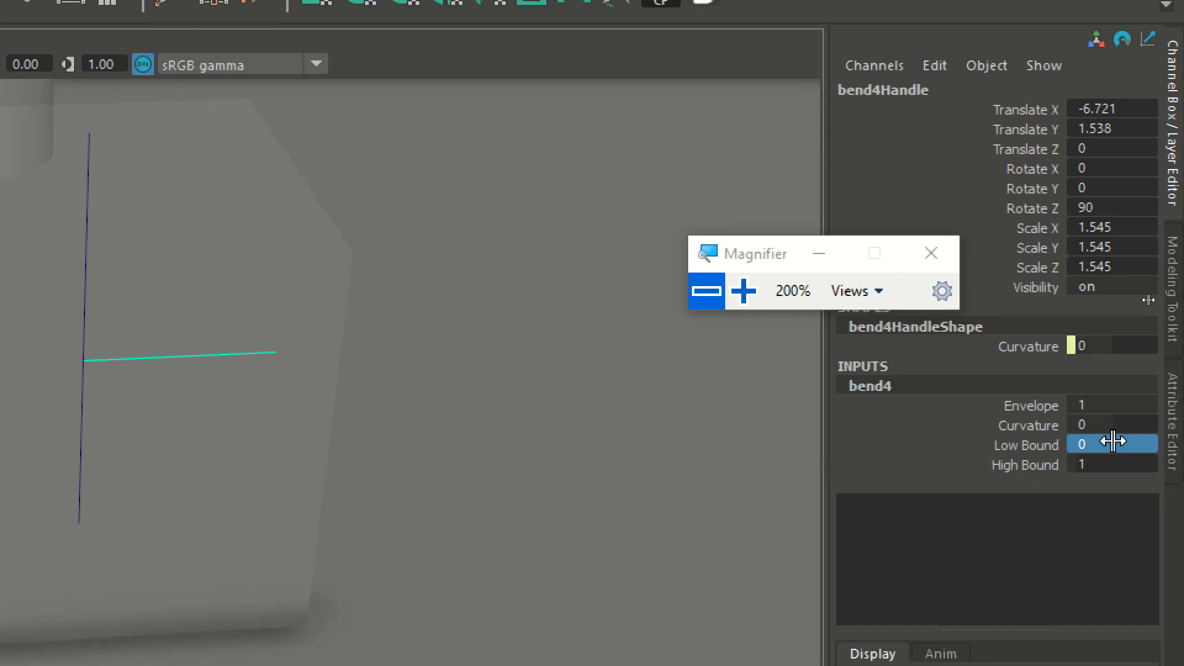
{"action": "double_click", "coordinate": [1104, 465]}
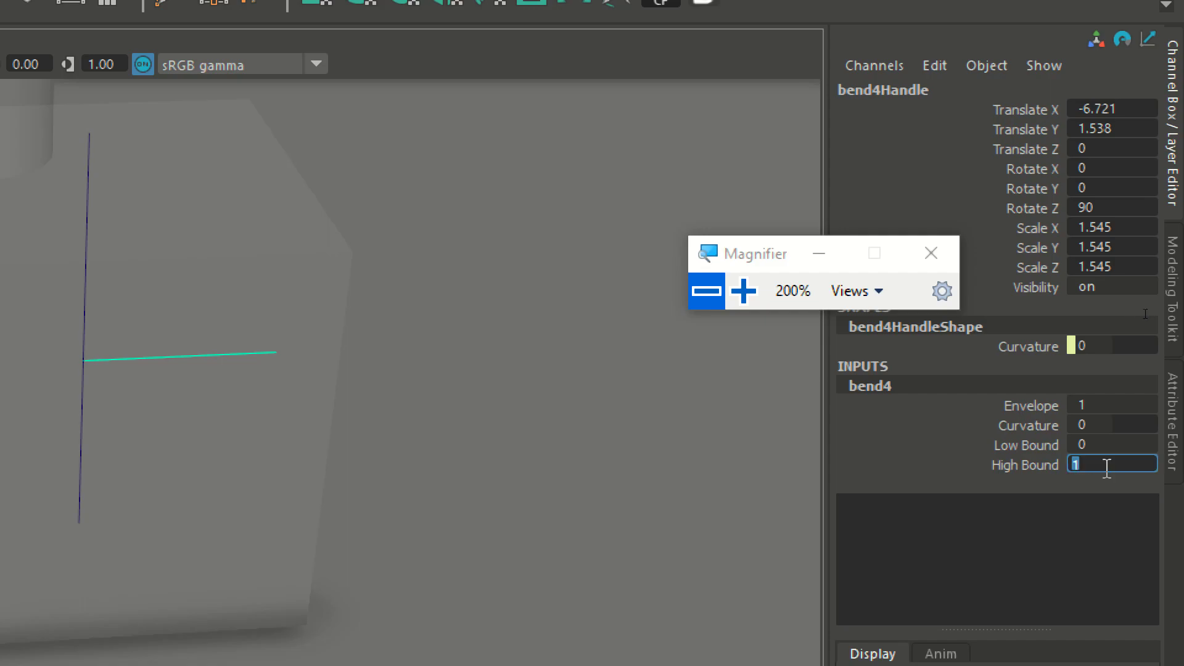
{"action": "type", "text": "2.5"}
{"action": "key", "text": "Return"}
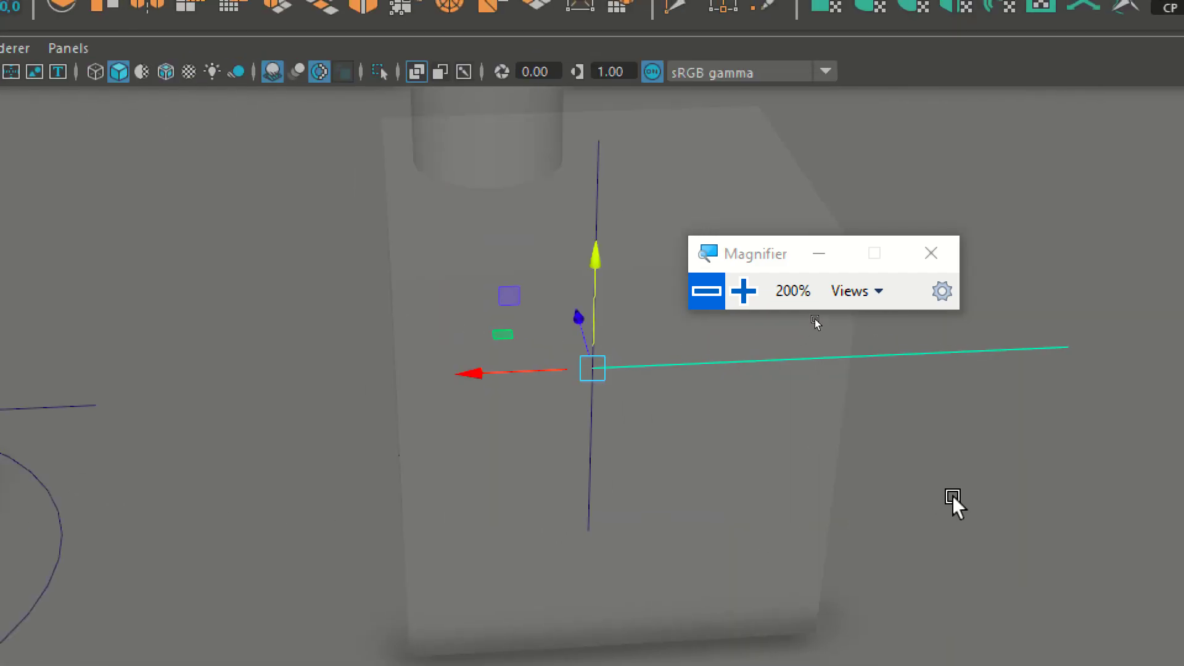
Move bend4Handle along X to -5.177 so it starts at the side face of pCube5
{"action": "left_click_drag", "start_coordinate": [485, 387], "coordinate": [401, 388], "text": "alt"}
{"action": "left_click_drag", "start_coordinate": [423, 232], "coordinate": [400, 196], "text": "alt"}
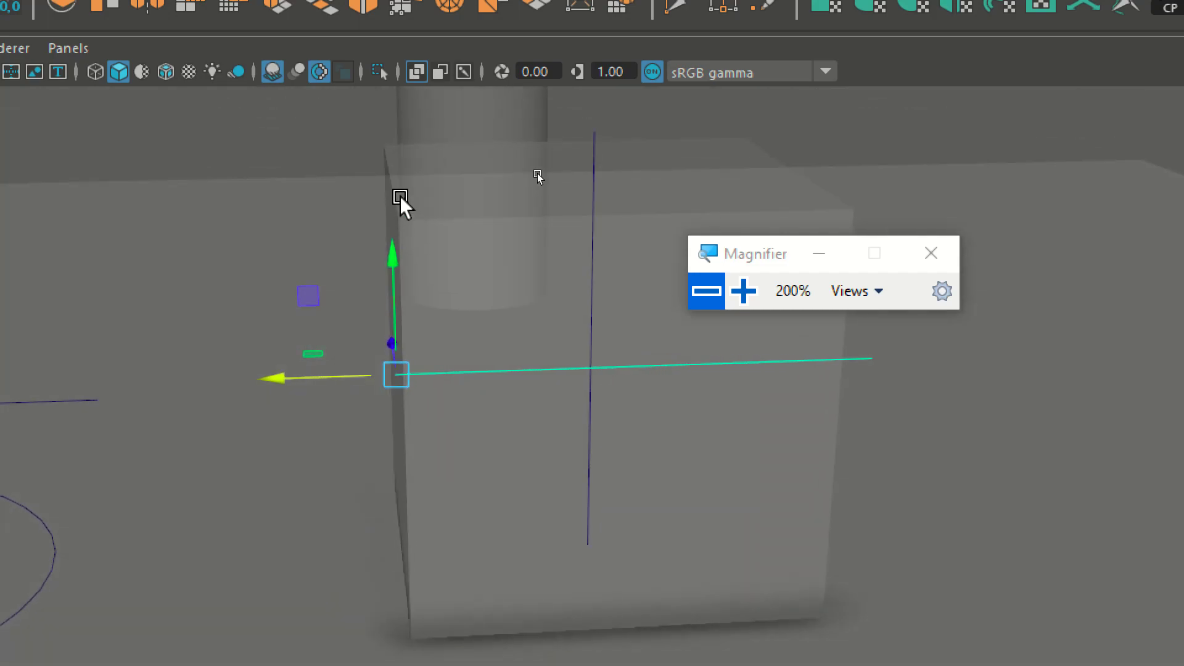
{"action": "left_click_drag", "start_coordinate": [413, 470], "coordinate": [488, 444], "text": "alt"}
{"action": "key", "text": "d"}
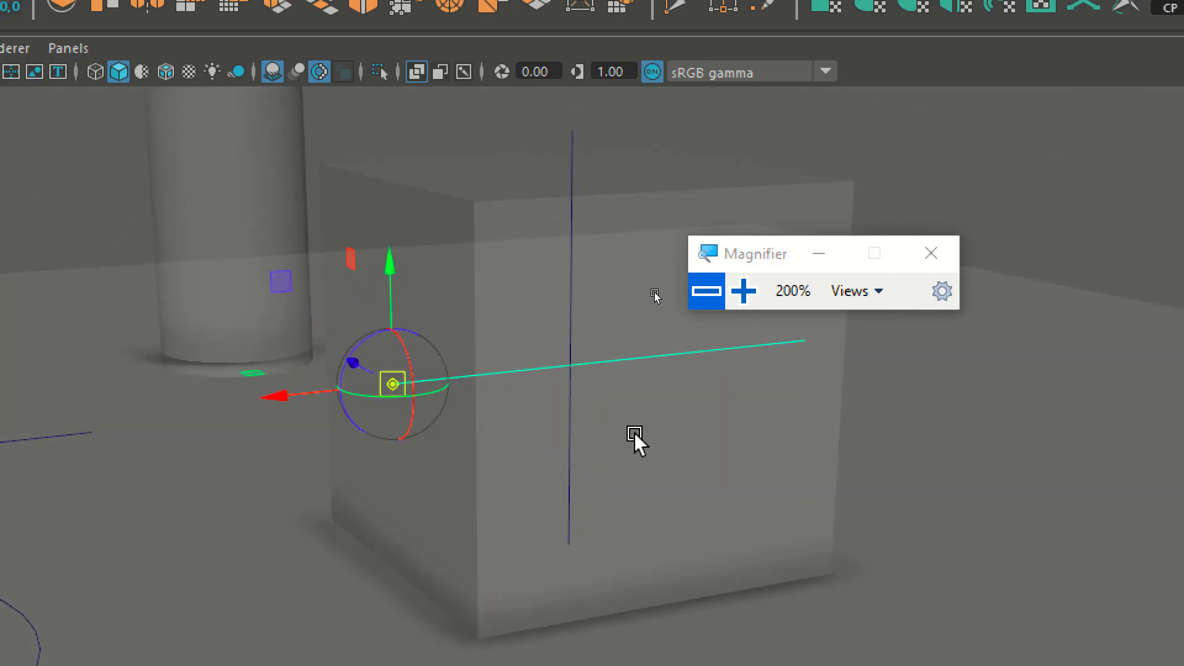
{"action": "left_click_drag", "start_coordinate": [676, 449], "coordinate": [719, 465], "text": "alt"}
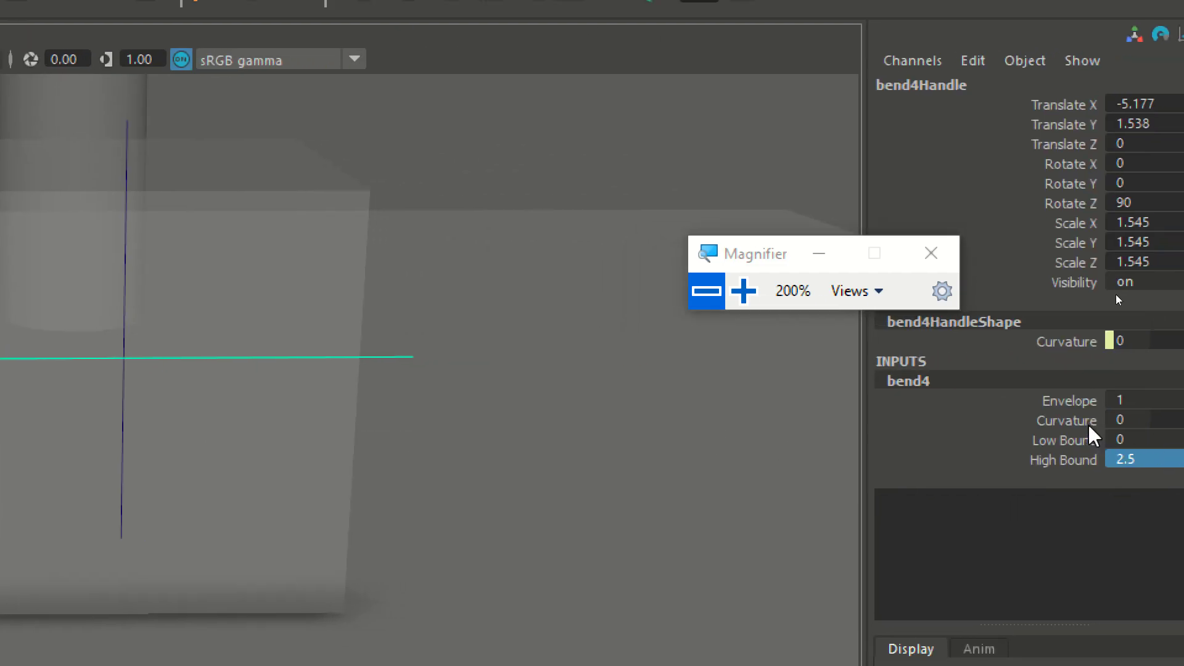
Try bend4's Curvature with the handle at the cube's side, return it to 0 and clear the selection
{"action": "left_click", "coordinate": [1048, 420]}
{"action": "middle_click_drag", "start_coordinate": [619, 460], "coordinate": [500, 391]}
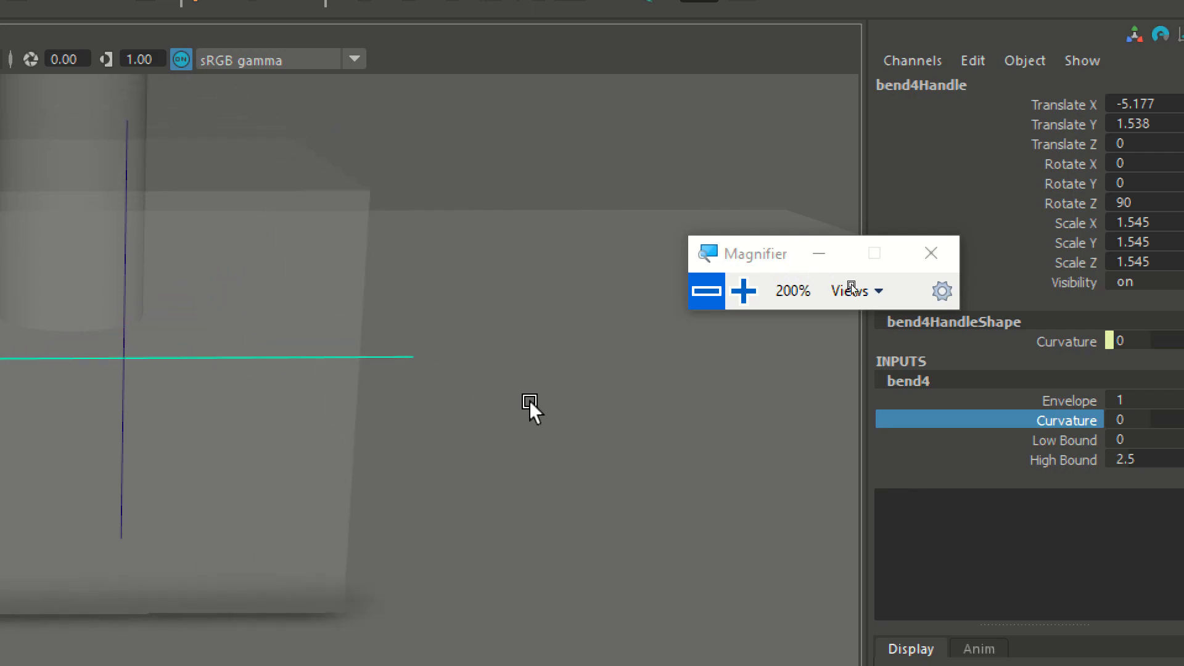
{"action": "left_click", "coordinate": [359, 98]}
Return the screen magnification to 100%, select pCube5 and move the Magnifier window clear of its channel values
{"action": "left_click_drag", "start_coordinate": [181, 339], "coordinate": [154, 375], "text": "alt"}
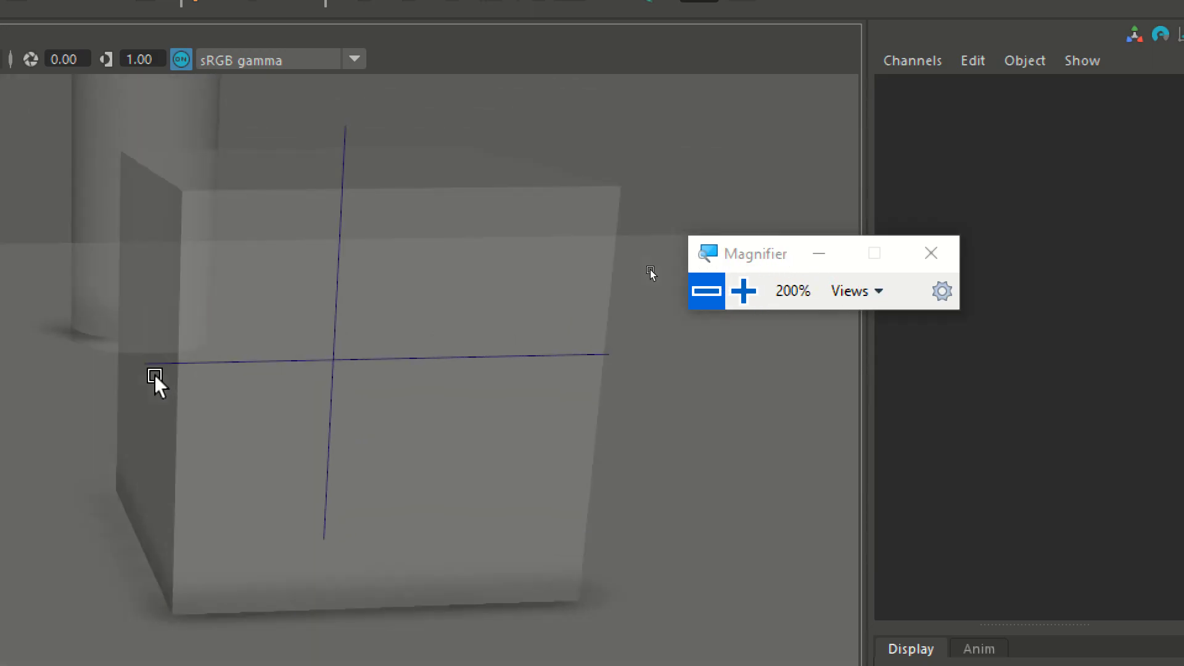
{"action": "left_click", "coordinate": [254, 275]}
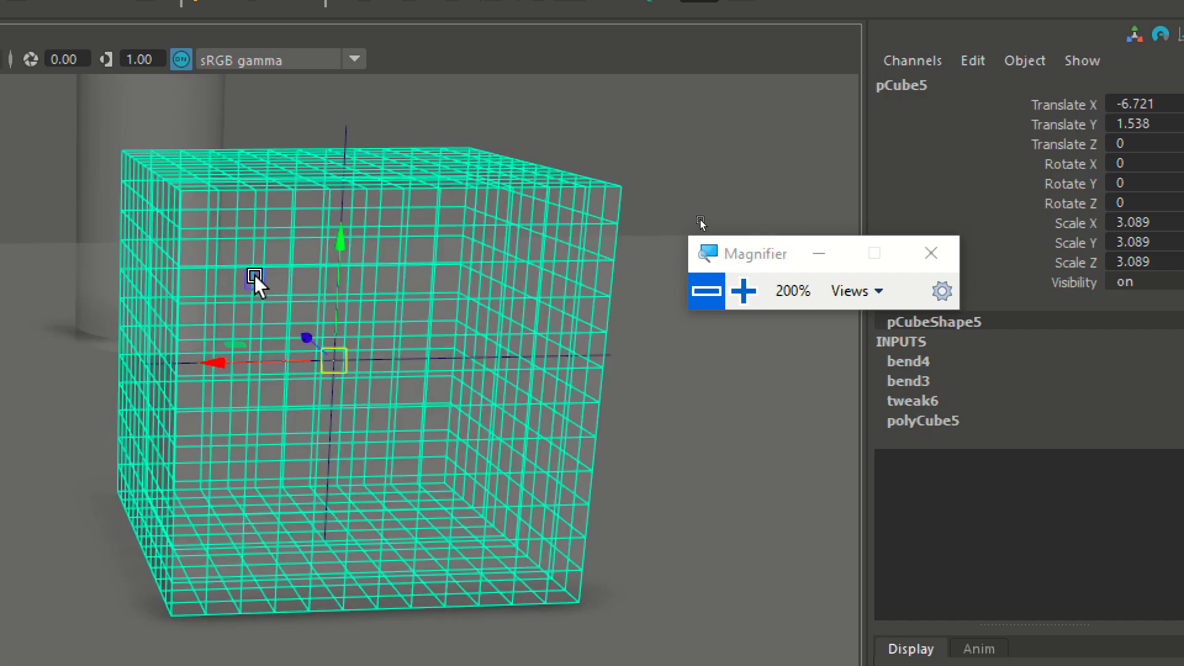
{"action": "left_click", "coordinate": [493, 98]}
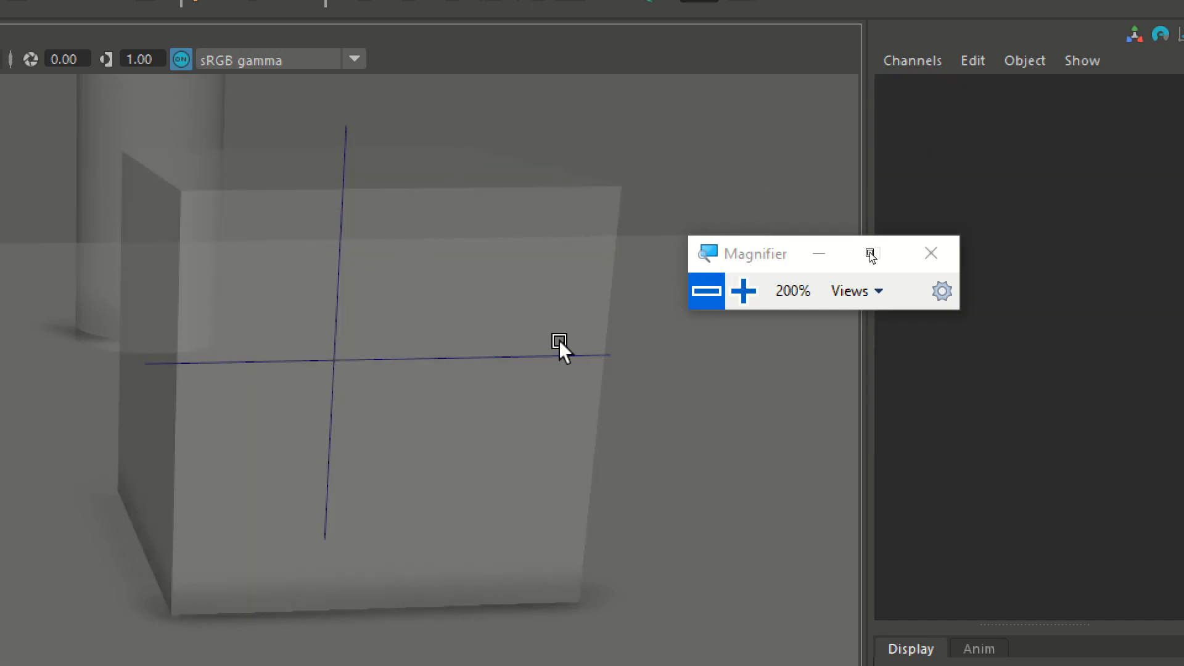
{"action": "left_click", "coordinate": [706, 292]}
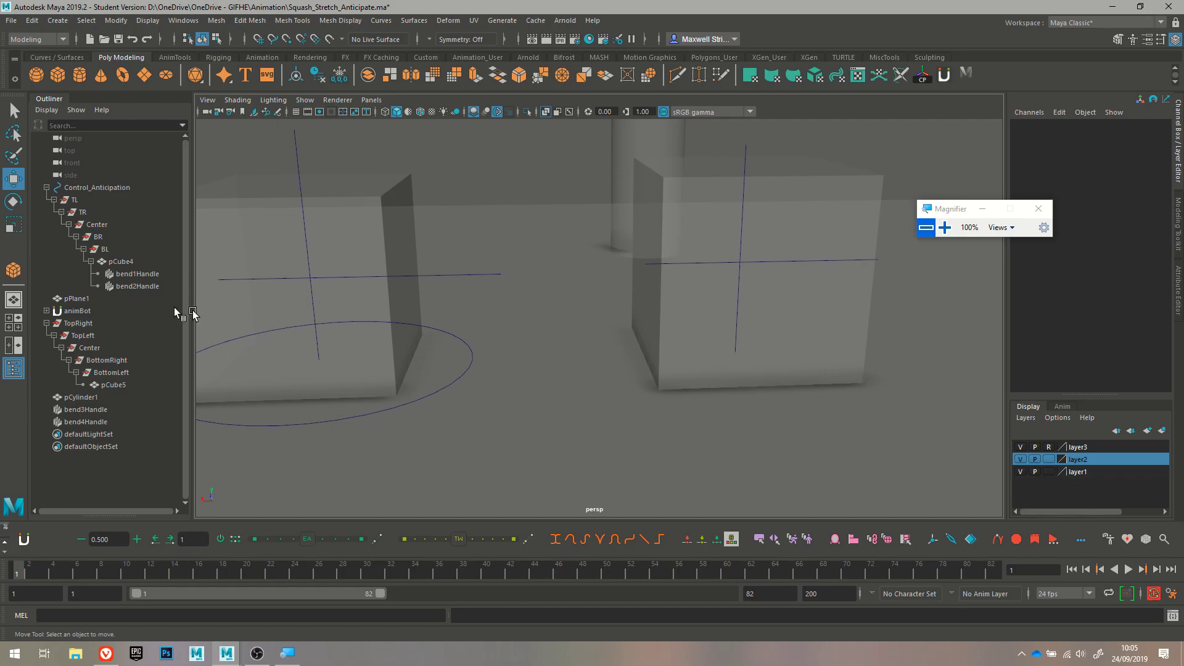
{"action": "left_click", "coordinate": [102, 383]}
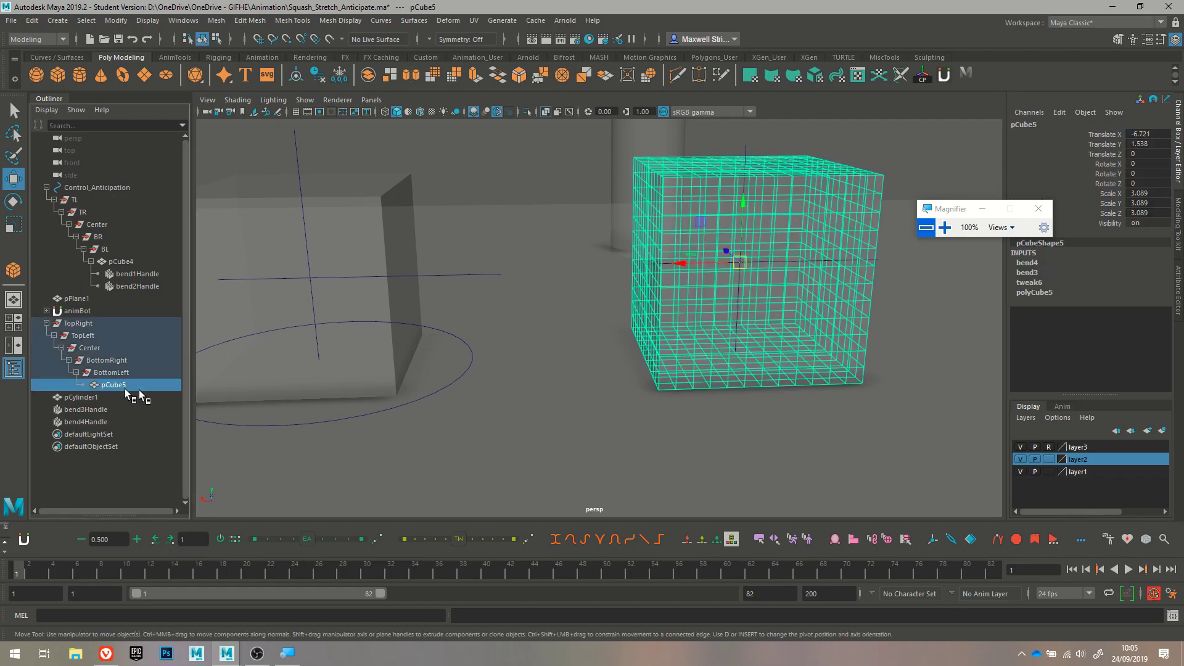
{"action": "left_click_drag", "start_coordinate": [962, 217], "coordinate": [491, 435]}
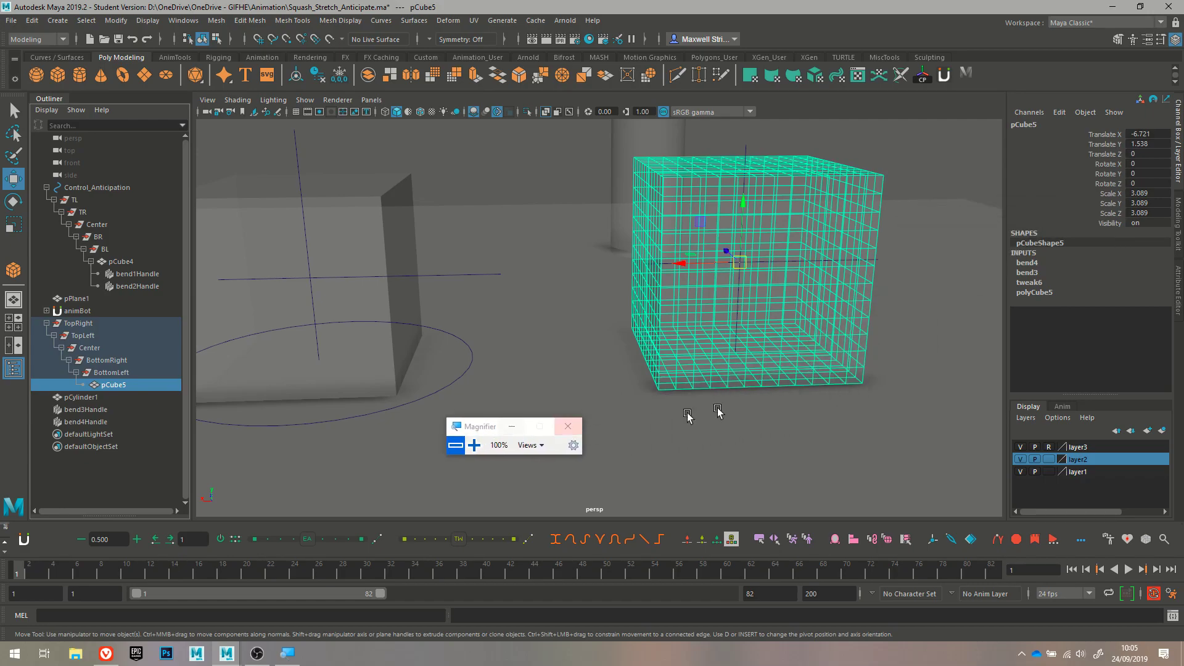
Expand the bend3 attributes of pCube5 and turn off X-ray display so the cube appears solid
{"action": "left_click", "coordinate": [1027, 262]}
{"action": "left_click", "coordinate": [1029, 311]}
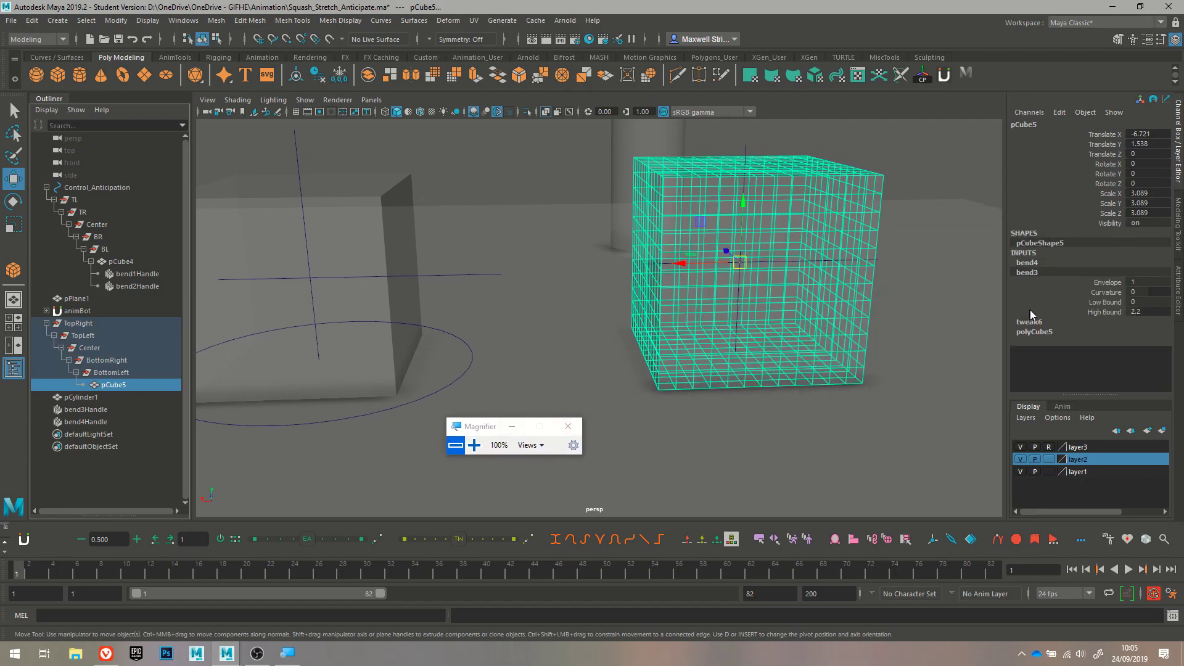
{"action": "middle_click_drag", "start_coordinate": [859, 328], "coordinate": [641, 346], "text": "alt"}
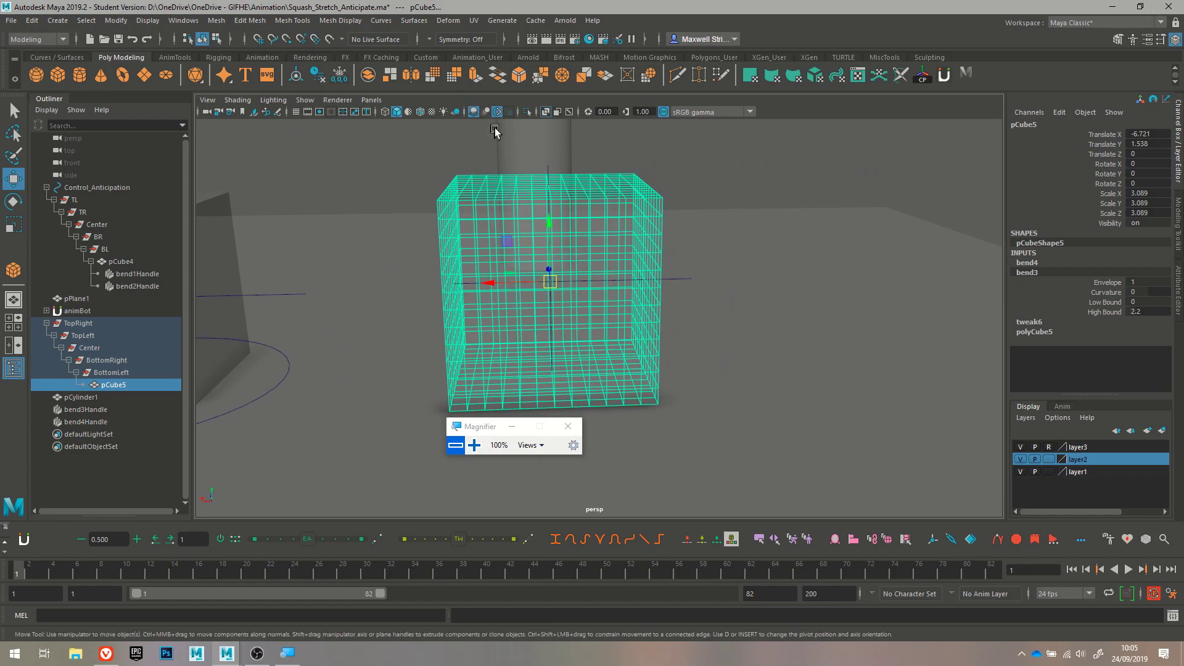
{"action": "left_click", "coordinate": [545, 112]}
Try bending pCube5 with bend3's Curvature and undo the change
{"action": "left_click_drag", "start_coordinate": [738, 288], "coordinate": [754, 279], "text": "alt"}
{"action": "left_click", "coordinate": [1106, 293]}
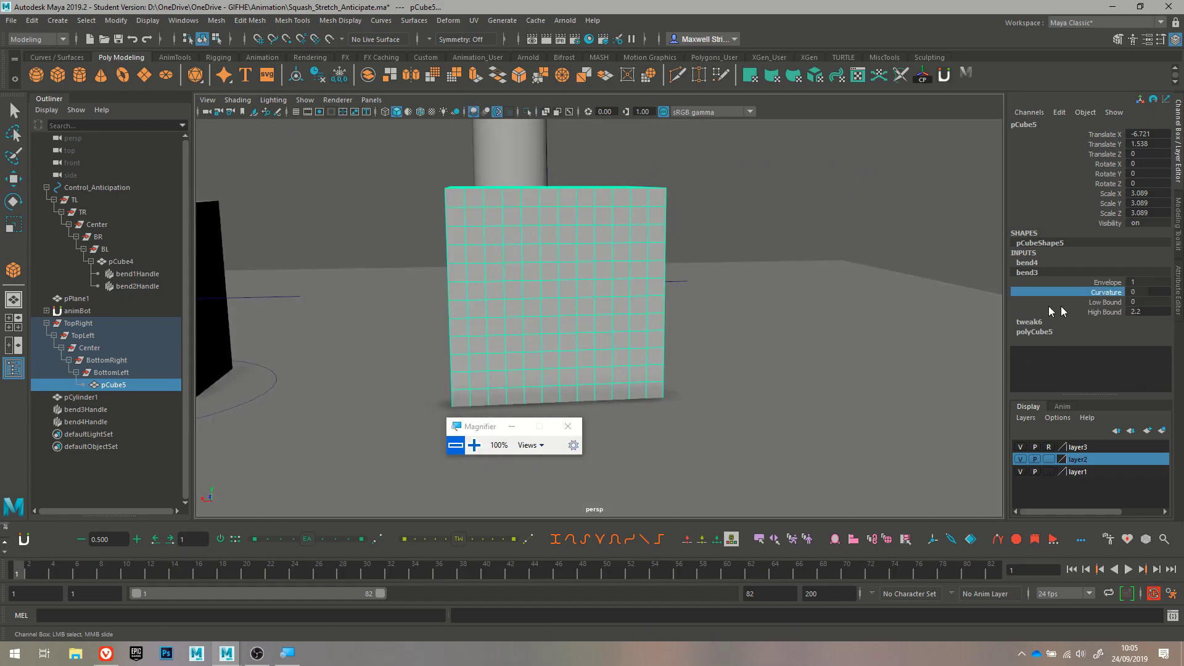
{"action": "mouse_move", "coordinate": [727, 199]}
{"action": "middle_mouse_down"}
{"action": "mouse_move", "coordinate": [742, 205]}
{"action": "mouse_move", "coordinate": [706, 203]}
{"action": "mouse_move", "coordinate": [735, 205]}
{"action": "middle_mouse_up"}
{"action": "key", "text": "ctrl+z"}
Try bend4's Curvature on pCube5 at about 49.274 and reset it to 0
{"action": "left_click", "coordinate": [1071, 264]}
{"action": "left_click", "coordinate": [1109, 283]}
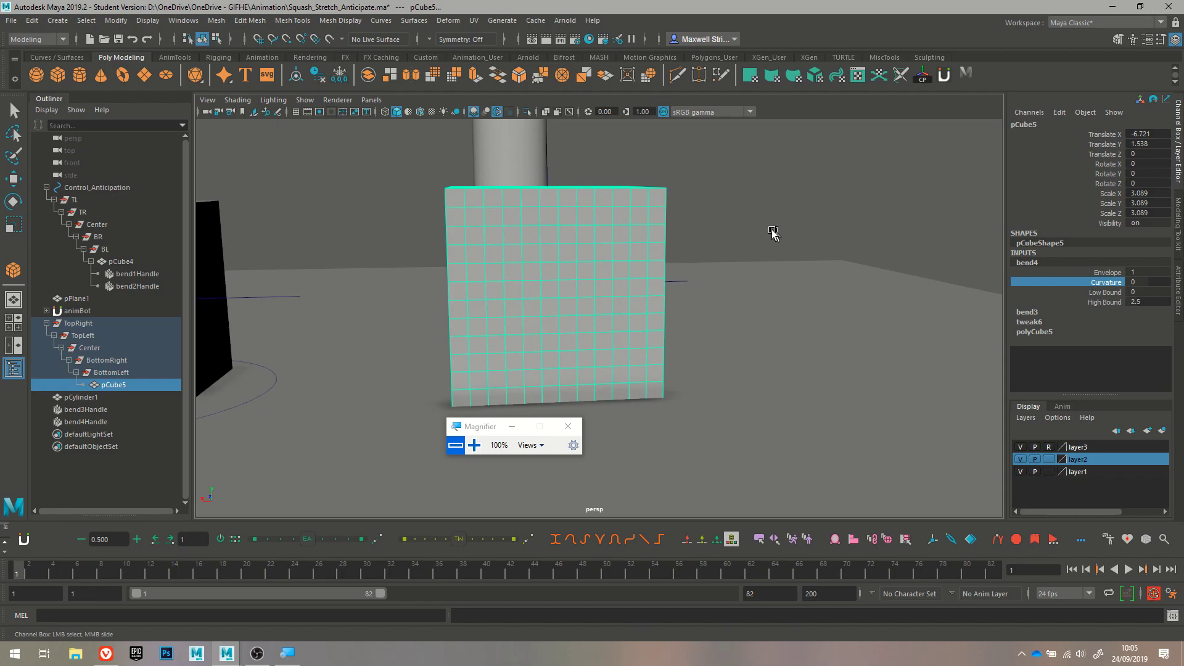
{"action": "middle_click_drag", "start_coordinate": [769, 228], "coordinate": [799, 246]}
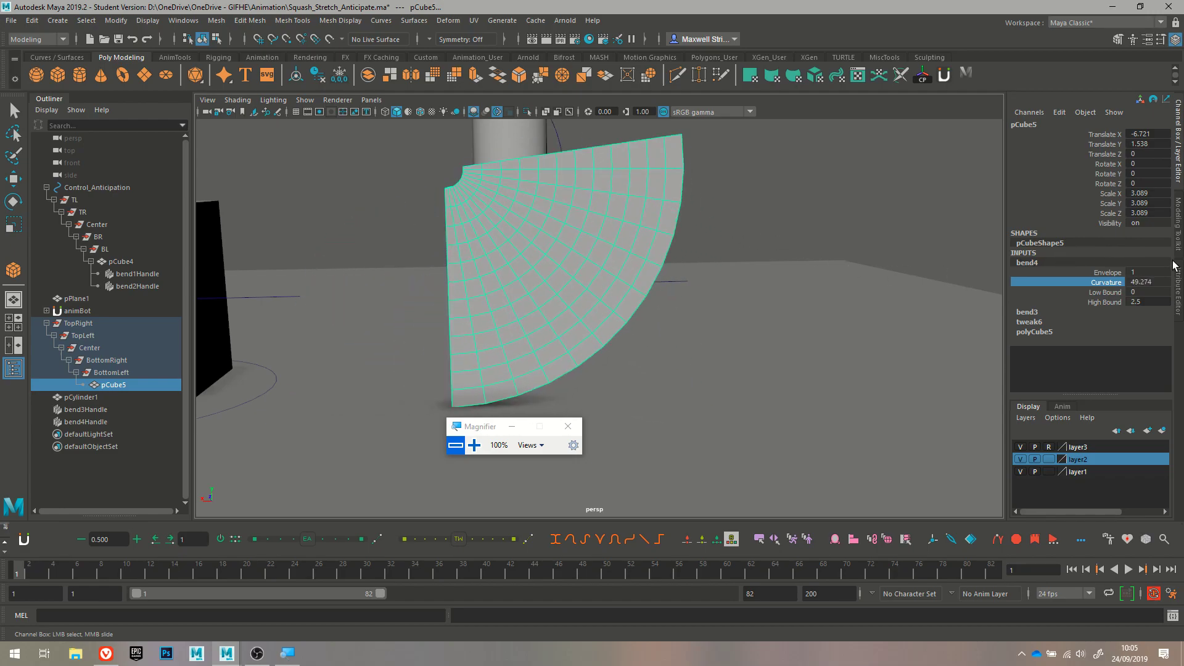
{"action": "double_click", "coordinate": [1148, 282]}
{"action": "type", "text": "0"}
{"action": "key", "text": "Return"}
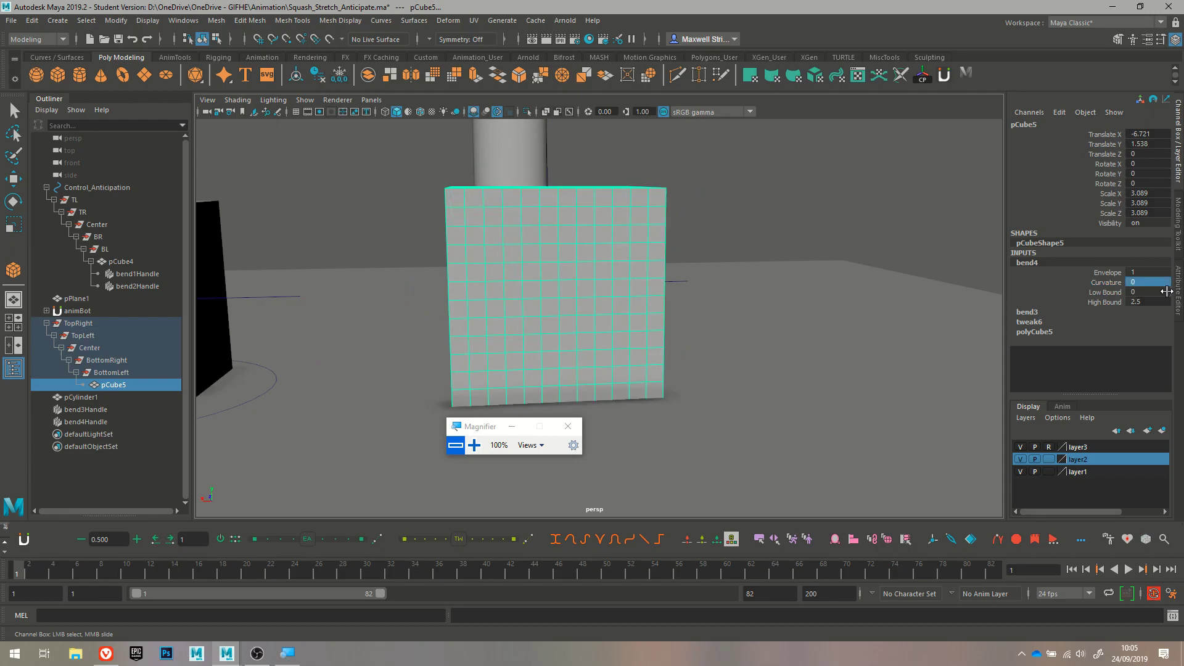
Try rotating the BottomLeft group about Z, to about -55.918 degrees, and undo all of its rotations
{"action": "left_click_drag", "start_coordinate": [751, 288], "coordinate": [768, 299], "text": "alt"}
{"action": "key", "text": "w"}
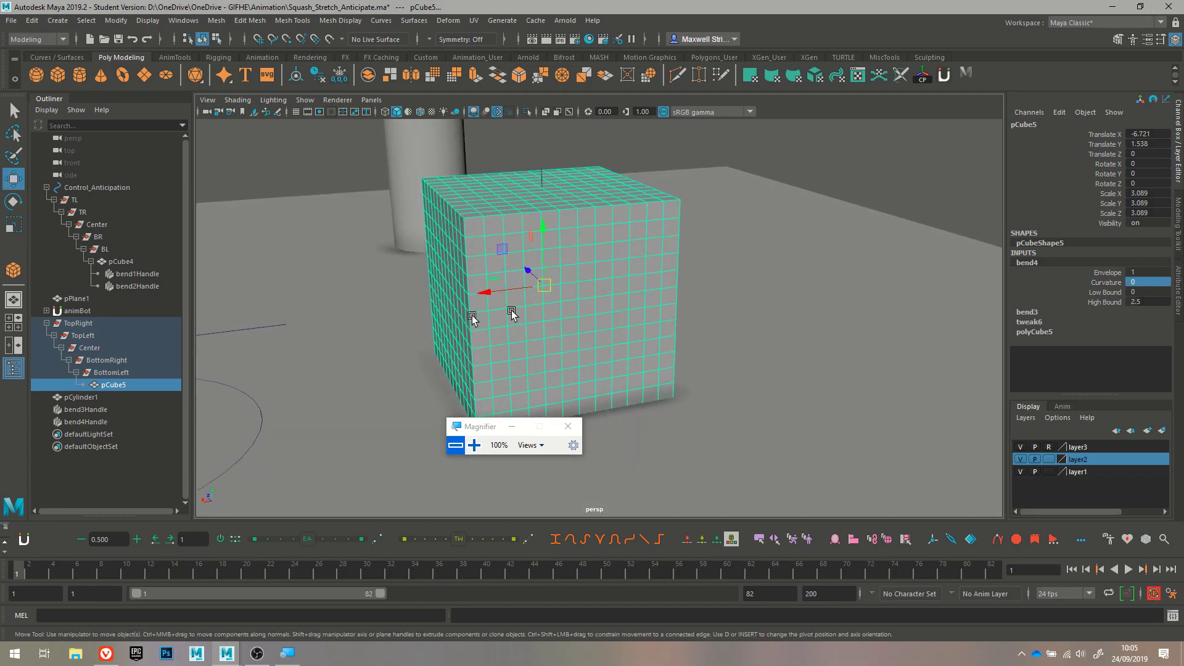
{"action": "left_click", "coordinate": [105, 373]}
{"action": "key", "text": "e"}
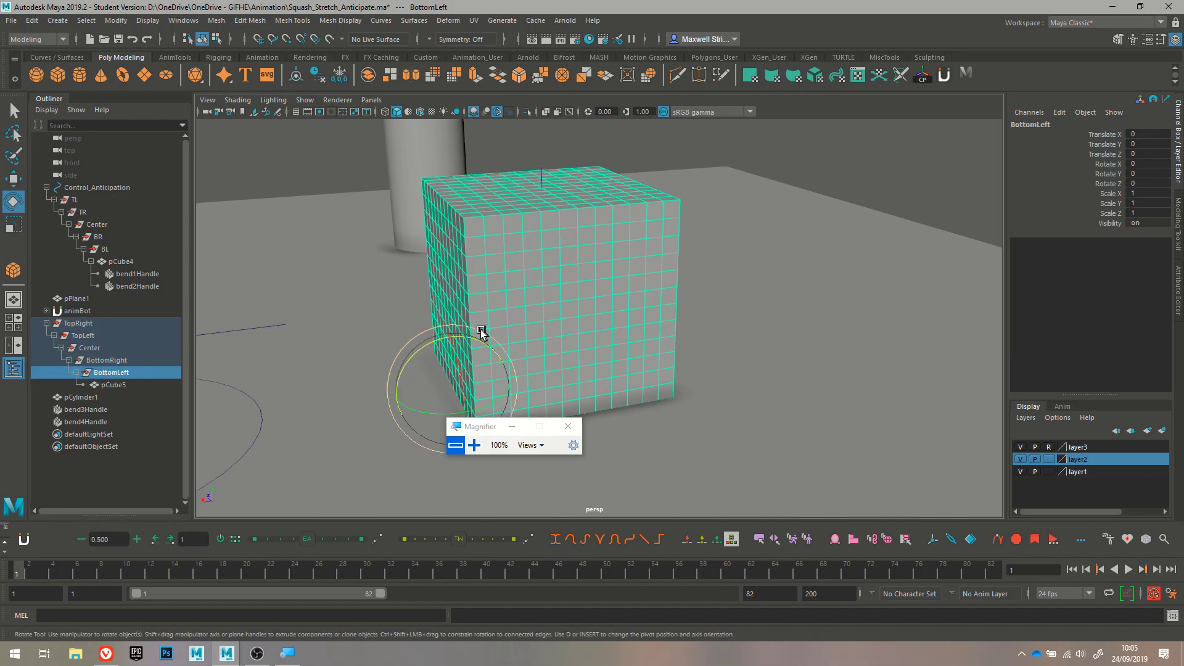
{"action": "left_click_drag", "start_coordinate": [478, 335], "coordinate": [501, 353]}
{"action": "left_click_drag", "start_coordinate": [421, 363], "coordinate": [443, 331]}
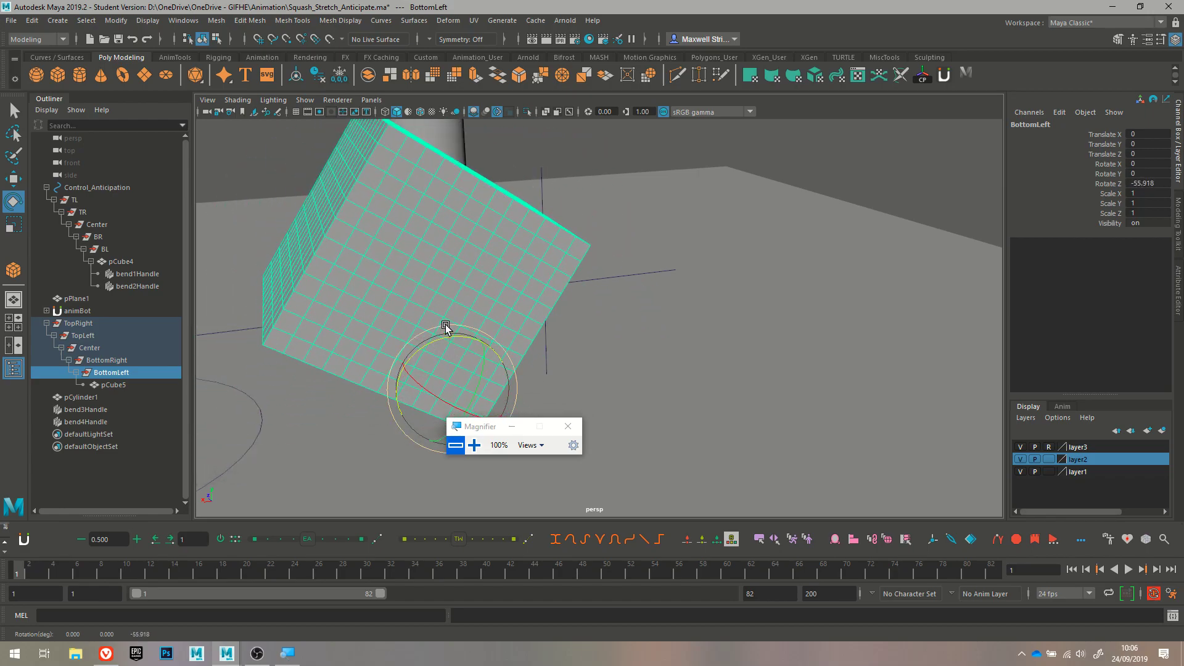
{"action": "key", "text": "ctrl+z"}
{"action": "key", "text": "ctrl+z"}
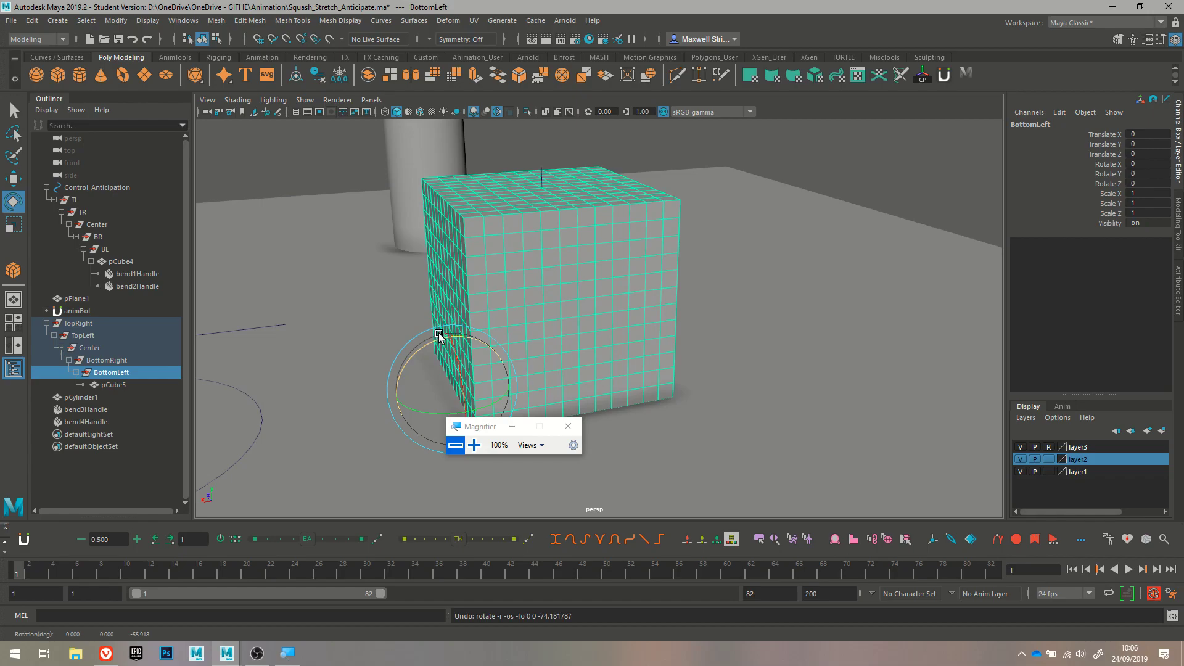
{"action": "left_click_drag", "start_coordinate": [443, 343], "coordinate": [442, 384]}
{"action": "key", "text": "ctrl+z"}
Select bend3Handle and set bend3's Curvature to about 20.626
{"action": "left_click", "coordinate": [540, 174]}
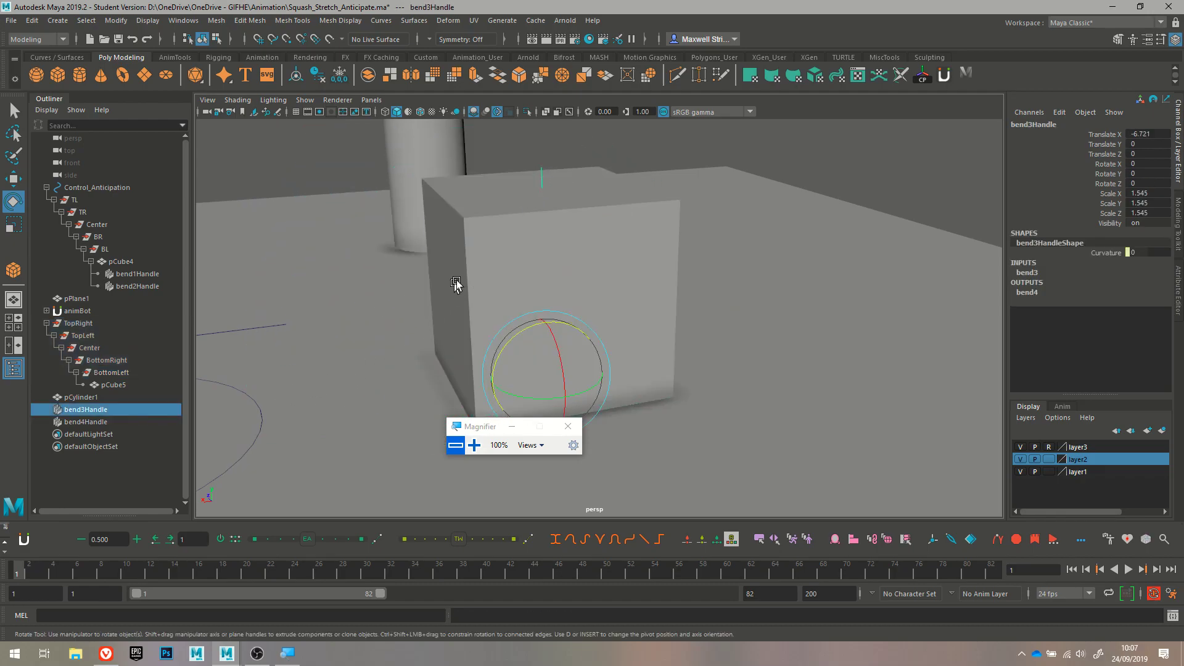
{"action": "left_click", "coordinate": [1027, 273]}
{"action": "left_click", "coordinate": [1110, 292]}
{"action": "mouse_move", "coordinate": [809, 267]}
{"action": "middle_mouse_down"}
{"action": "mouse_move", "coordinate": [821, 264]}
{"action": "mouse_move", "coordinate": [800, 263]}
{"action": "middle_mouse_up"}
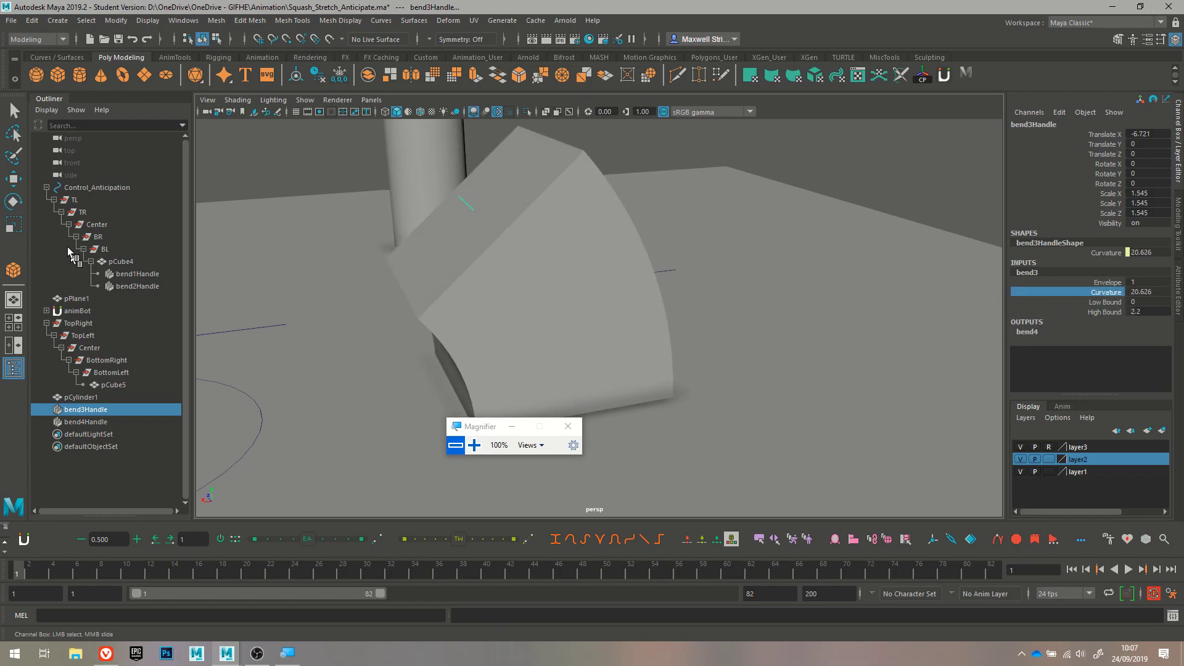
Try rotating the BottomLeft group about Z by about -33.644 degrees with the cube bent, and undo the rotation
{"action": "left_click", "coordinate": [110, 372]}
{"action": "key", "text": "e"}
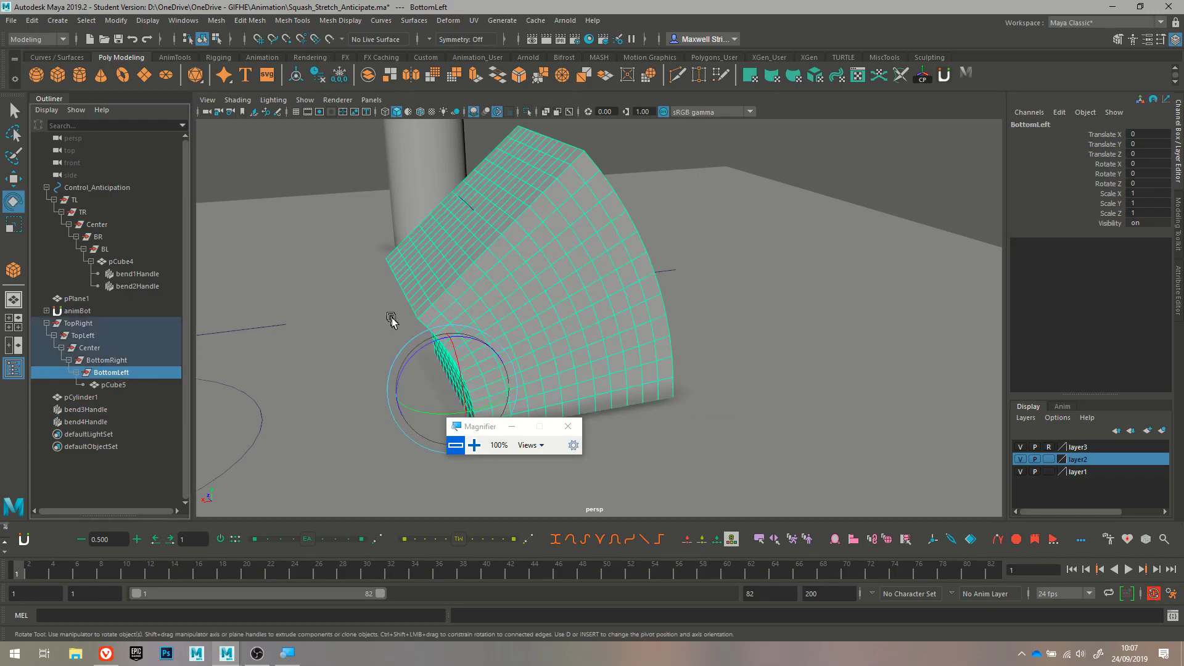
{"action": "left_click_drag", "start_coordinate": [434, 350], "coordinate": [355, 336]}
{"action": "key", "text": "ctrl+z"}
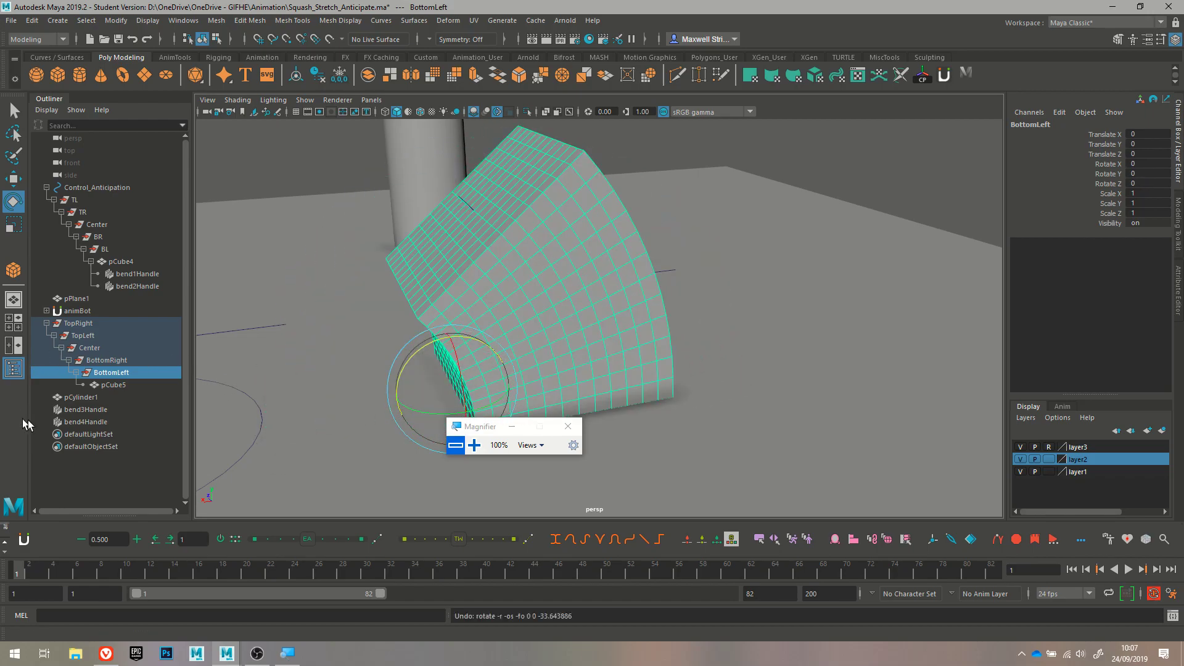
Select pCube5 and magnify the screen to 300% around its group hierarchy in the Outliner
{"action": "left_click", "coordinate": [112, 382]}
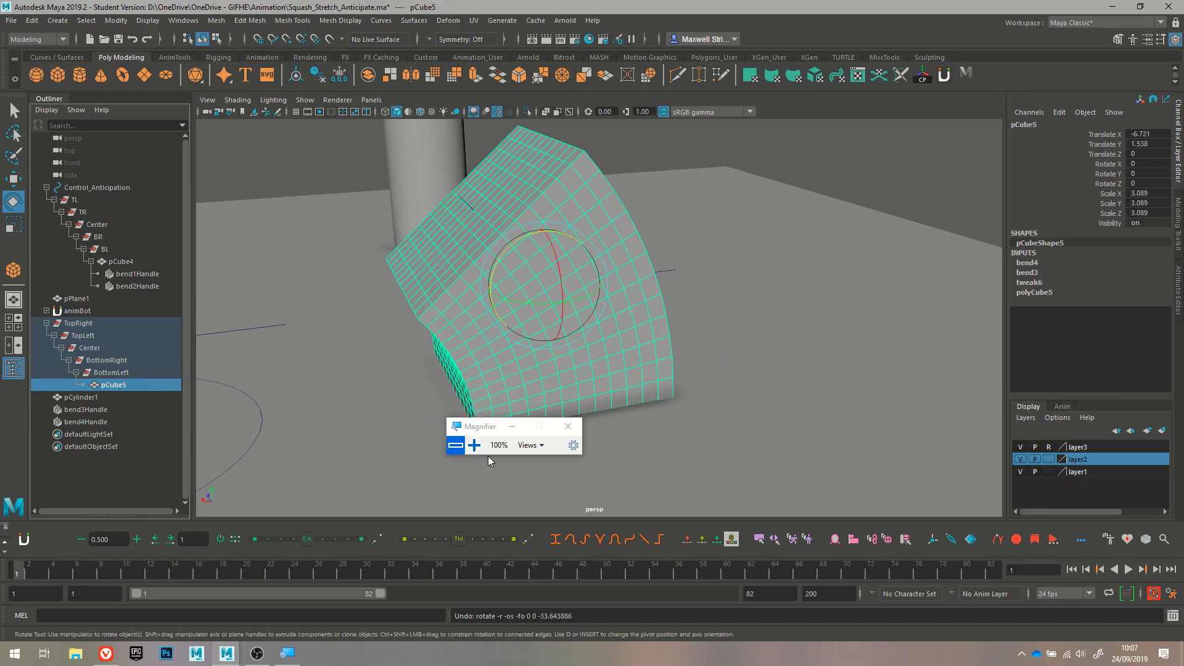
{"action": "left_click", "coordinate": [474, 445]}
{"action": "left_click", "coordinate": [473, 445]}
{"action": "left_click", "coordinate": [473, 445]}
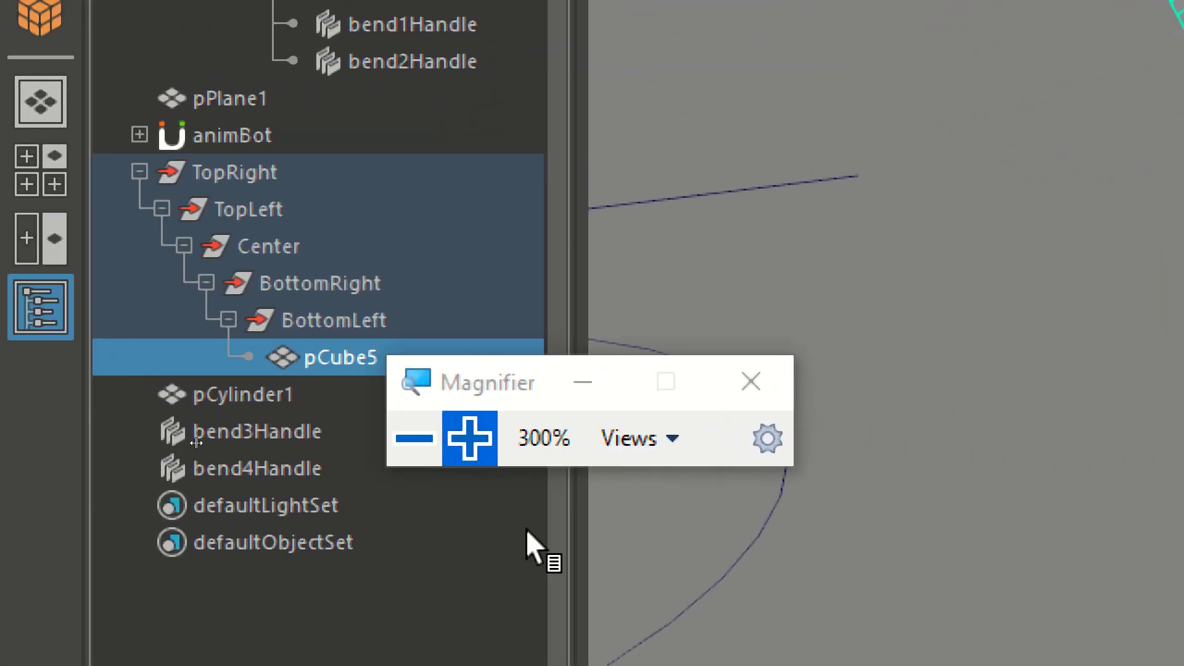
Parent bend3Handle and bend4Handle under pCube5 in the Outliner and return the screen magnification to 100%
{"action": "left_click", "coordinate": [237, 402]}
{"action": "left_click", "coordinate": [259, 472]}
{"action": "left_click", "coordinate": [262, 435]}
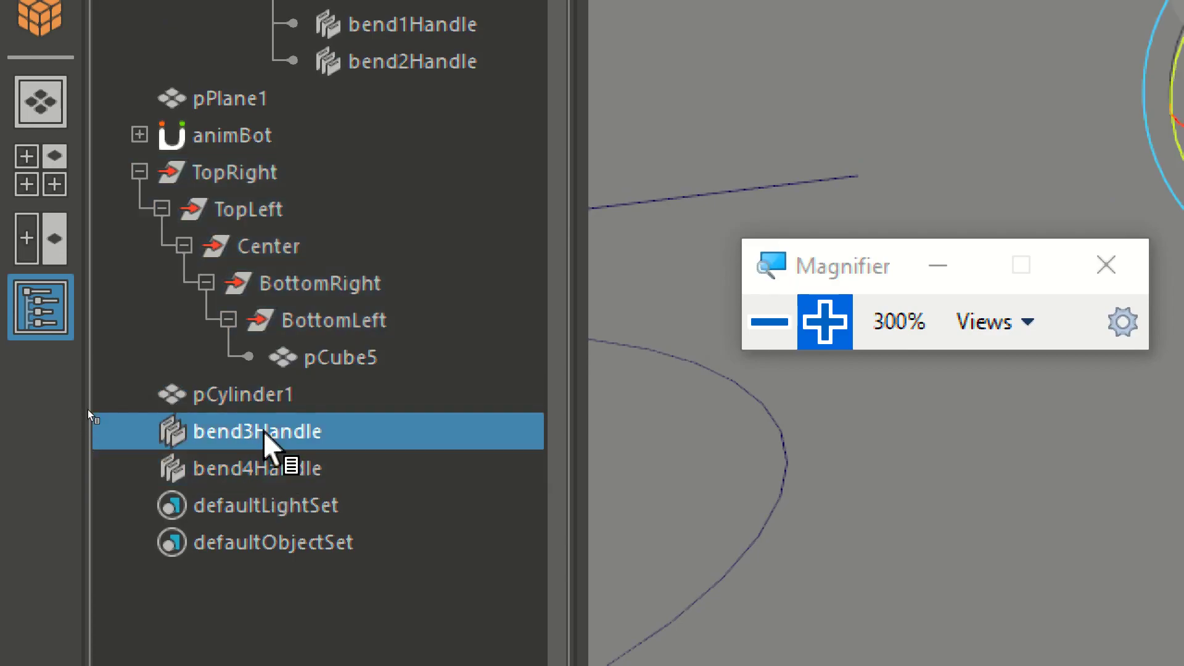
{"action": "left_click", "coordinate": [259, 502]}
{"action": "left_click", "coordinate": [262, 469]}
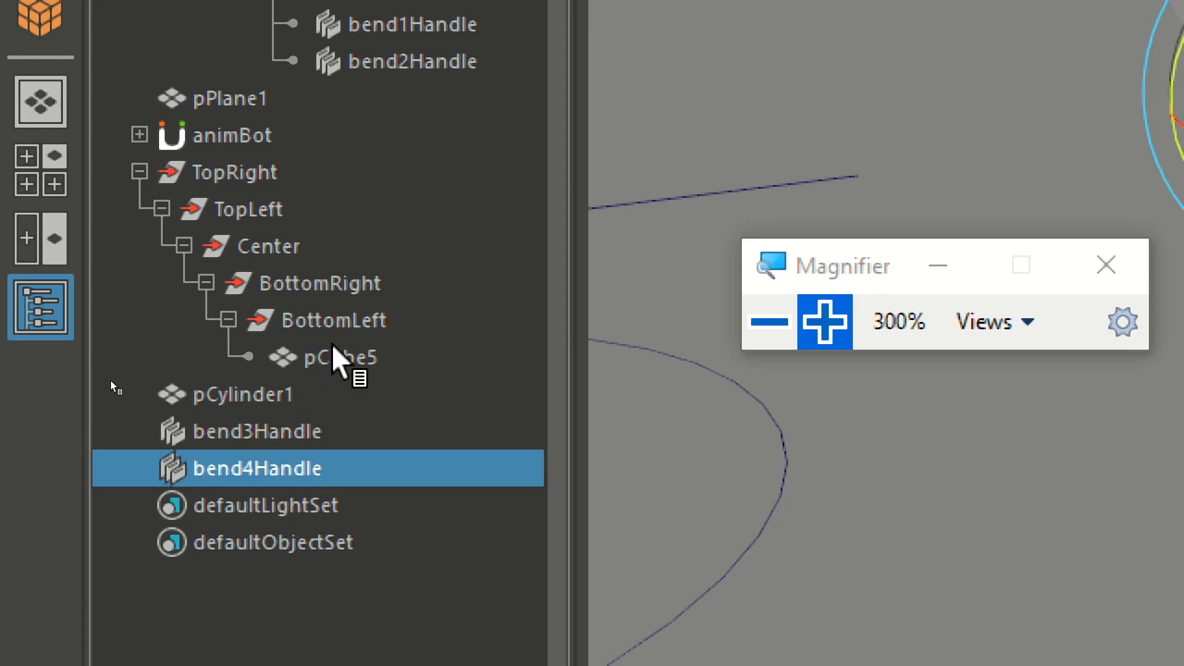
{"action": "left_click", "coordinate": [348, 357]}
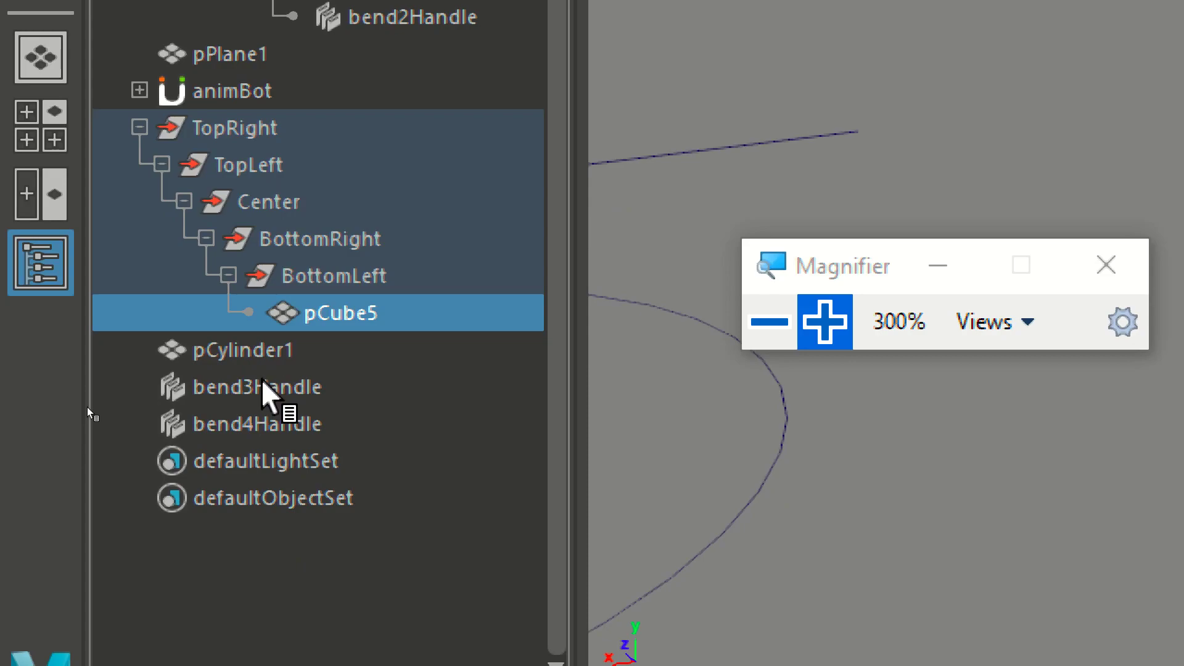
{"action": "left_click", "coordinate": [262, 385]}
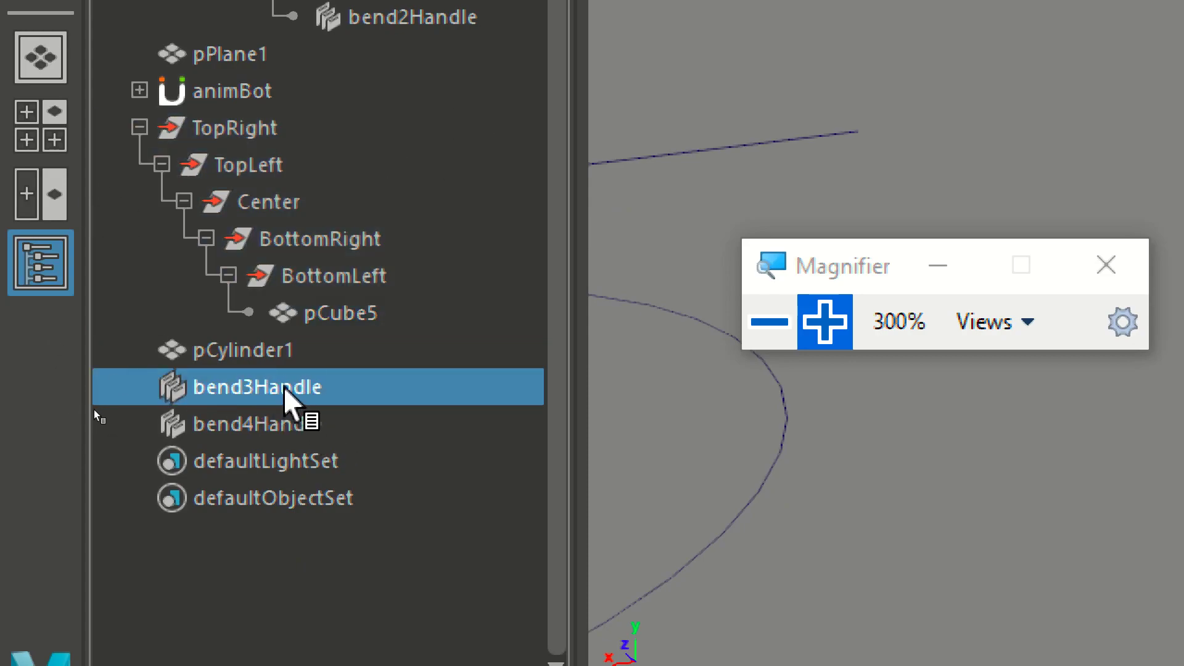
{"action": "middle_click_drag", "start_coordinate": [285, 380], "coordinate": [366, 314]}
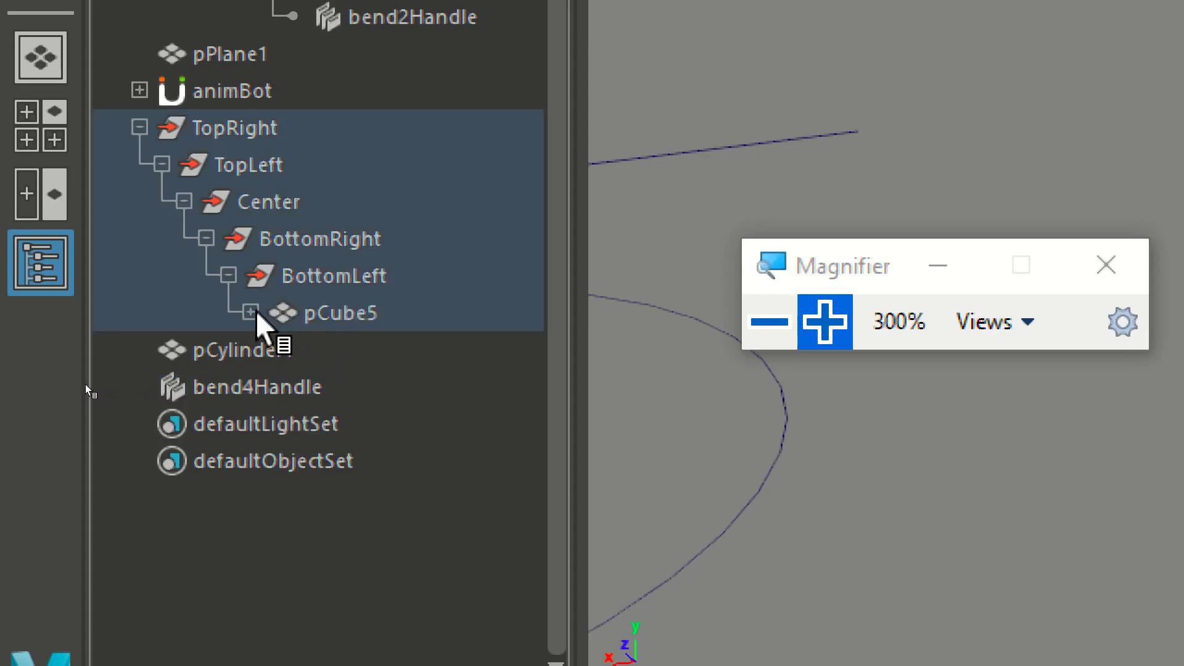
{"action": "left_click", "coordinate": [247, 429]}
{"action": "middle_click_drag", "start_coordinate": [247, 429], "coordinate": [333, 322]}
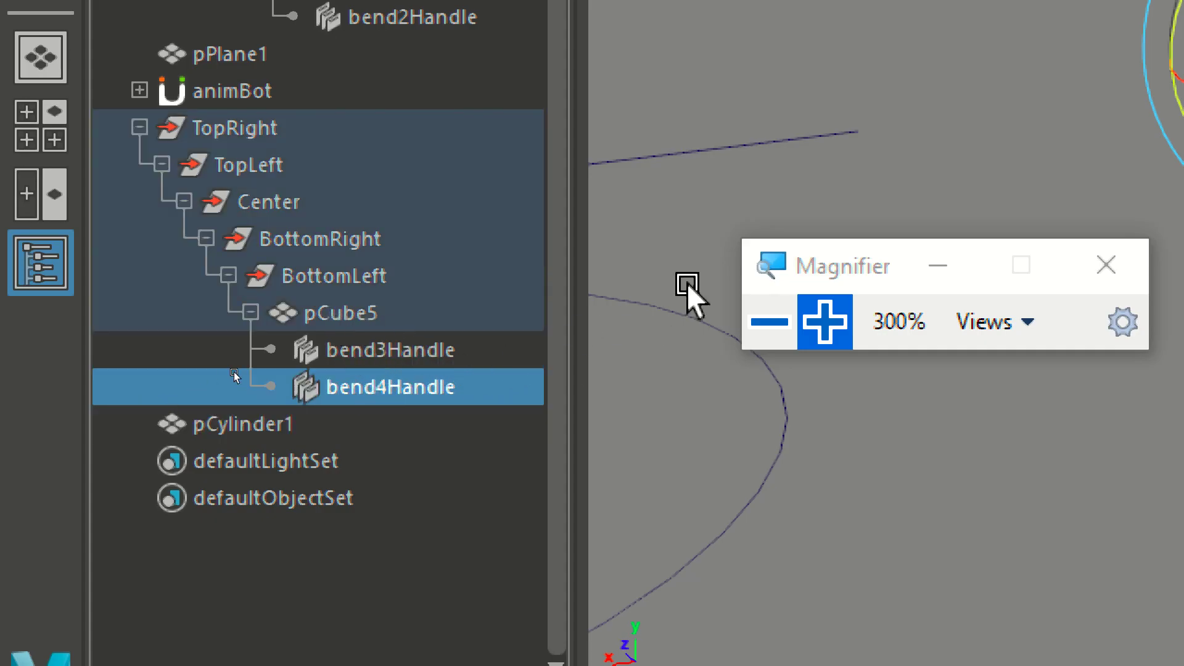
{"action": "left_click", "coordinate": [768, 321]}
{"action": "left_click", "coordinate": [769, 322]}
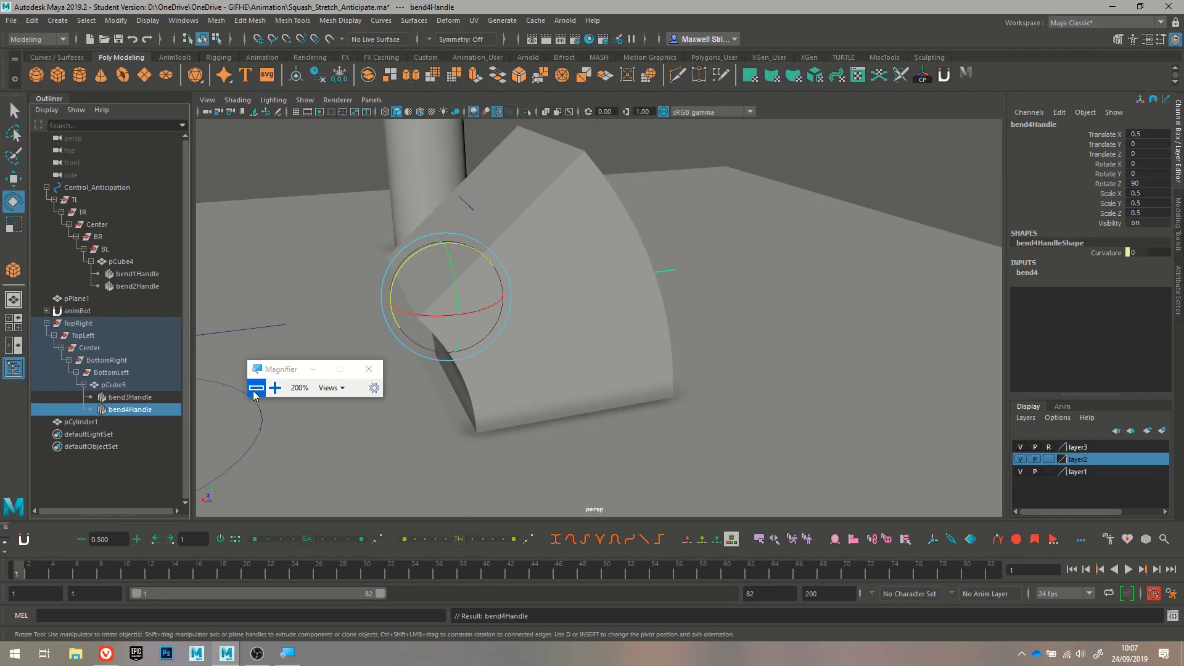
Rotate the BottomLeft group about Z to about -5.823 degrees and set bend3's Curvature to 0
{"action": "left_click", "coordinate": [111, 372]}
{"action": "left_click_drag", "start_coordinate": [410, 370], "coordinate": [432, 349]}
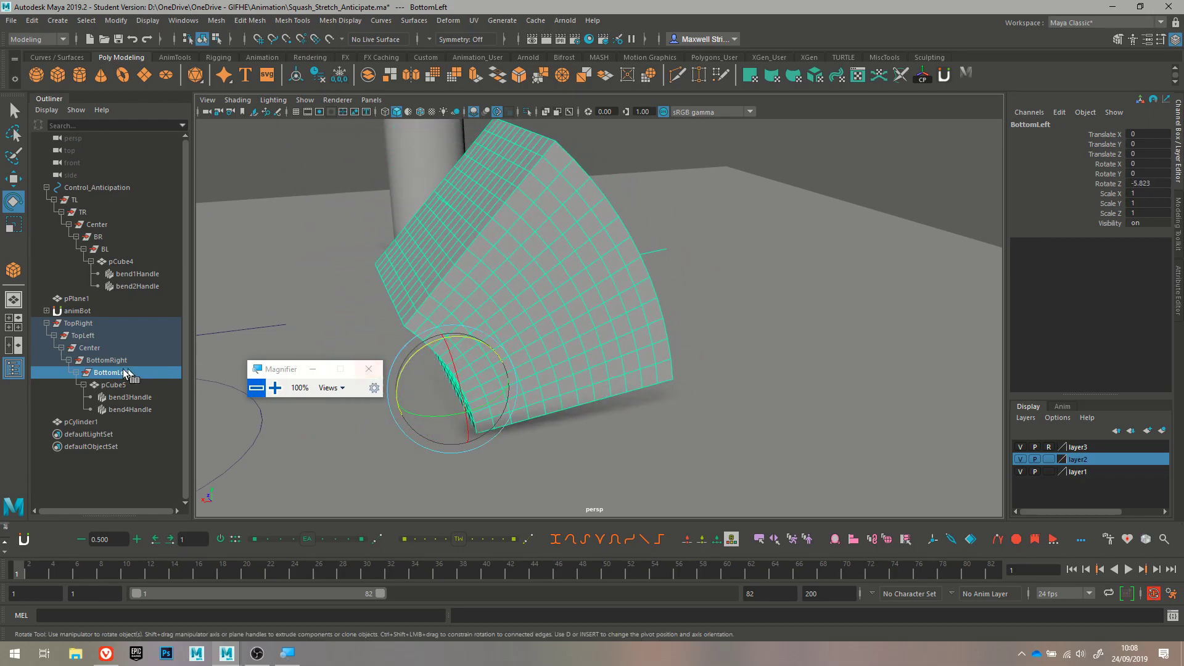
{"action": "left_click", "coordinate": [126, 396]}
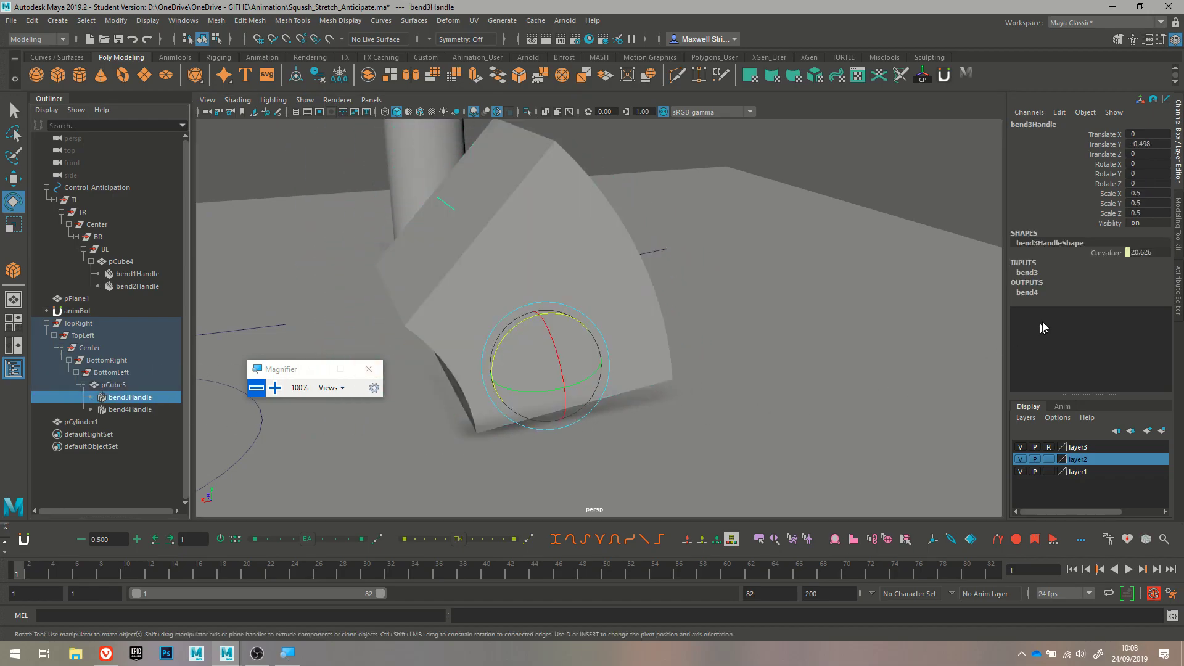
{"action": "left_click", "coordinate": [1028, 273]}
{"action": "type", "text": "0"}
{"action": "key", "text": "Return"}
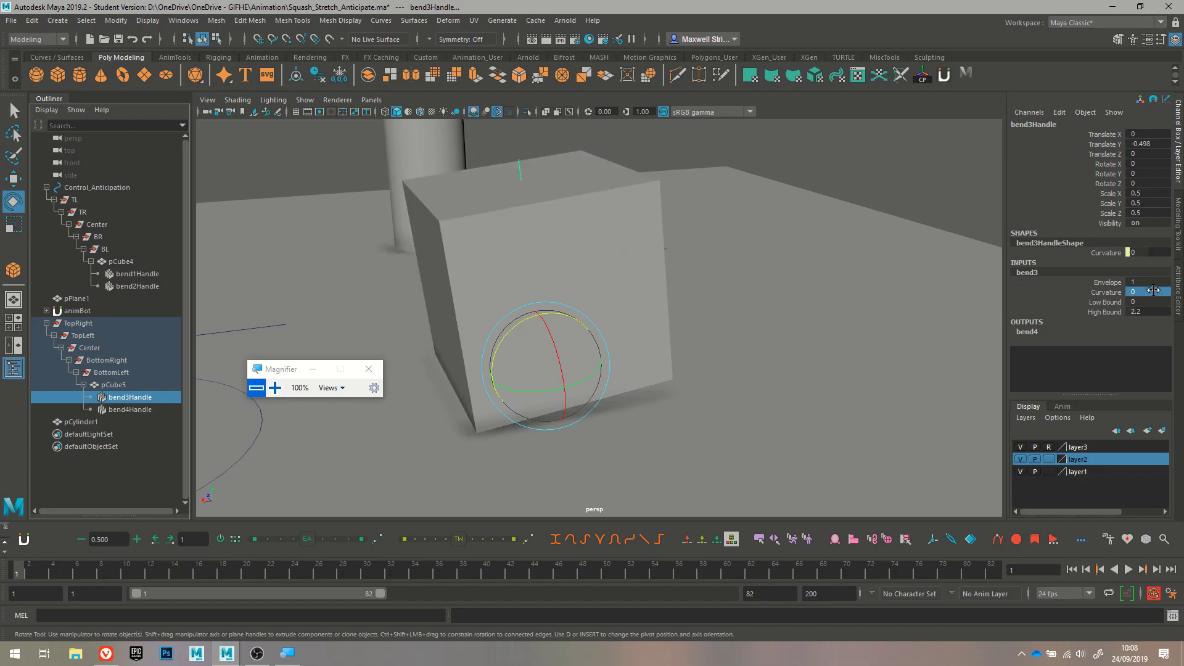
Reset the BottomLeft group's Rotate Z to 0
{"action": "left_click", "coordinate": [112, 372]}
{"action": "left_click", "coordinate": [1151, 183]}
{"action": "type", "text": "0"}
{"action": "key", "text": "Return"}
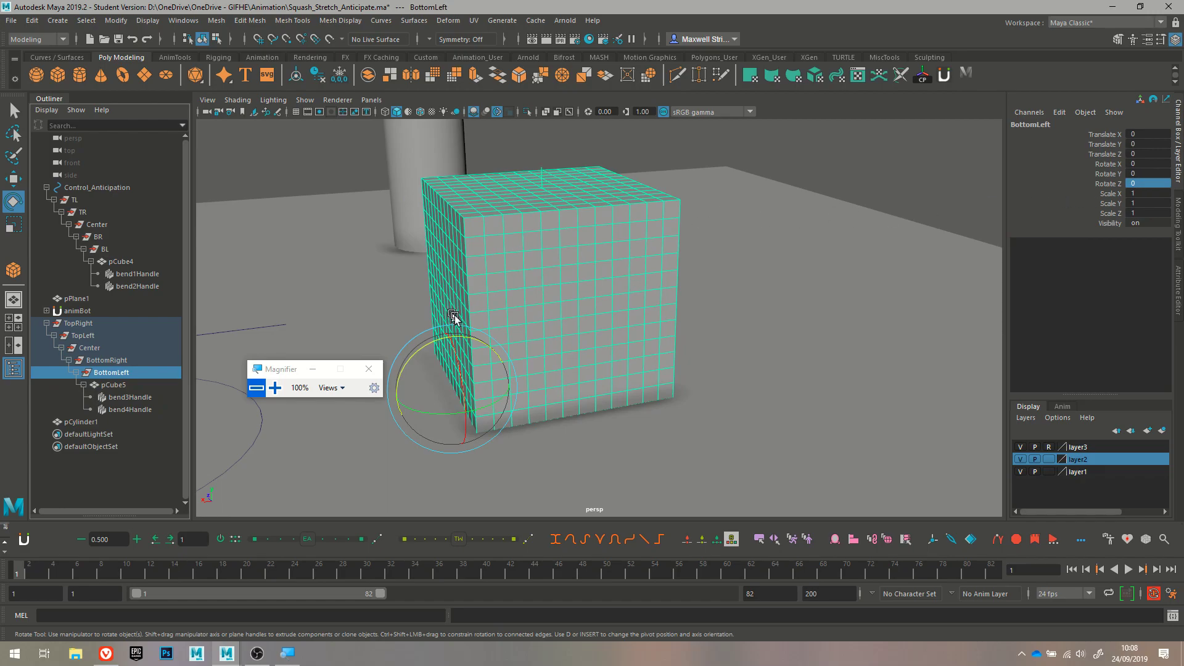
Walk up the hierarchy from the BottomRight group to TopRight, checking where each group's pivot sits on the cube
{"action": "left_click", "coordinate": [110, 362]}
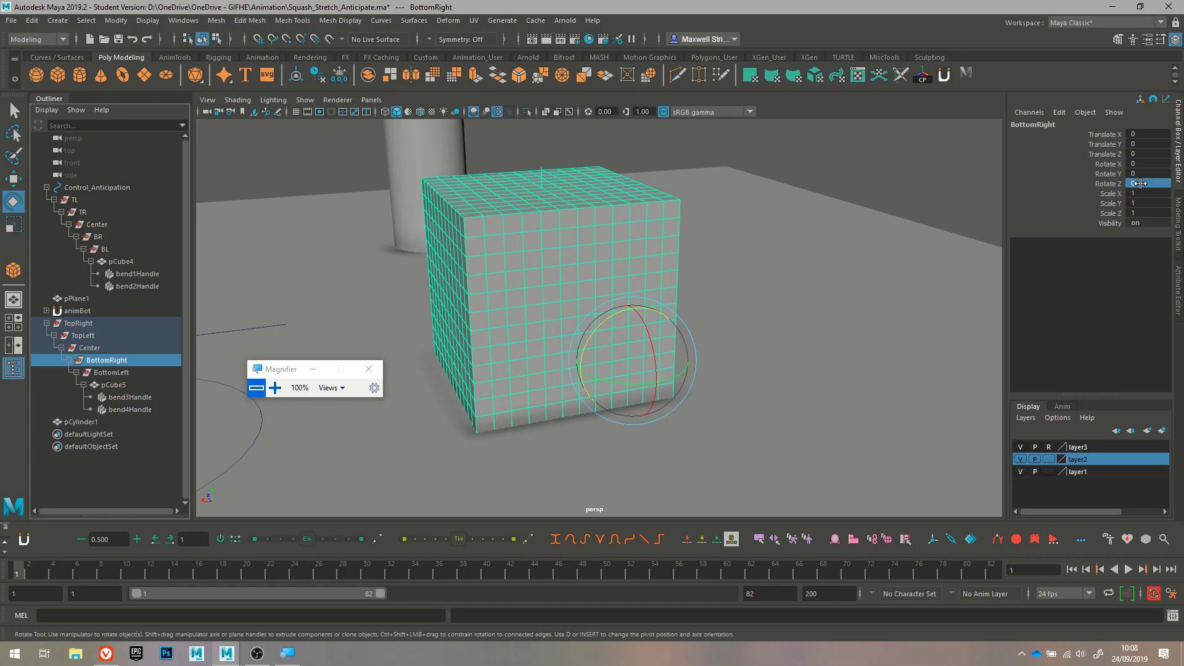
{"action": "left_click_drag", "start_coordinate": [911, 319], "coordinate": [753, 304], "text": "alt"}
{"action": "key", "text": "w"}
{"action": "left_click_drag", "start_coordinate": [293, 441], "coordinate": [209, 336], "text": "alt"}
{"action": "key", "text": "Up"}
{"action": "key", "text": "Up"}
{"action": "key", "text": "Up"}
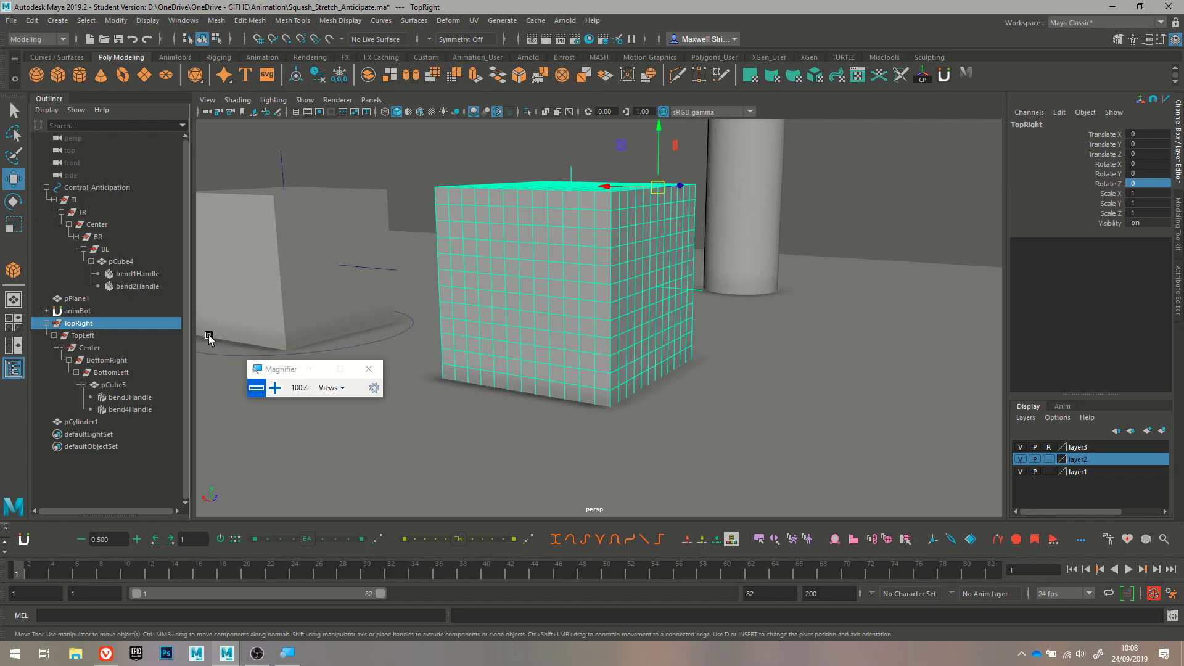
Examine the Control_Anticipation circle with its cube and custom attributes, and compare it with the TopRight group's cube
{"action": "left_click", "coordinate": [428, 186]}
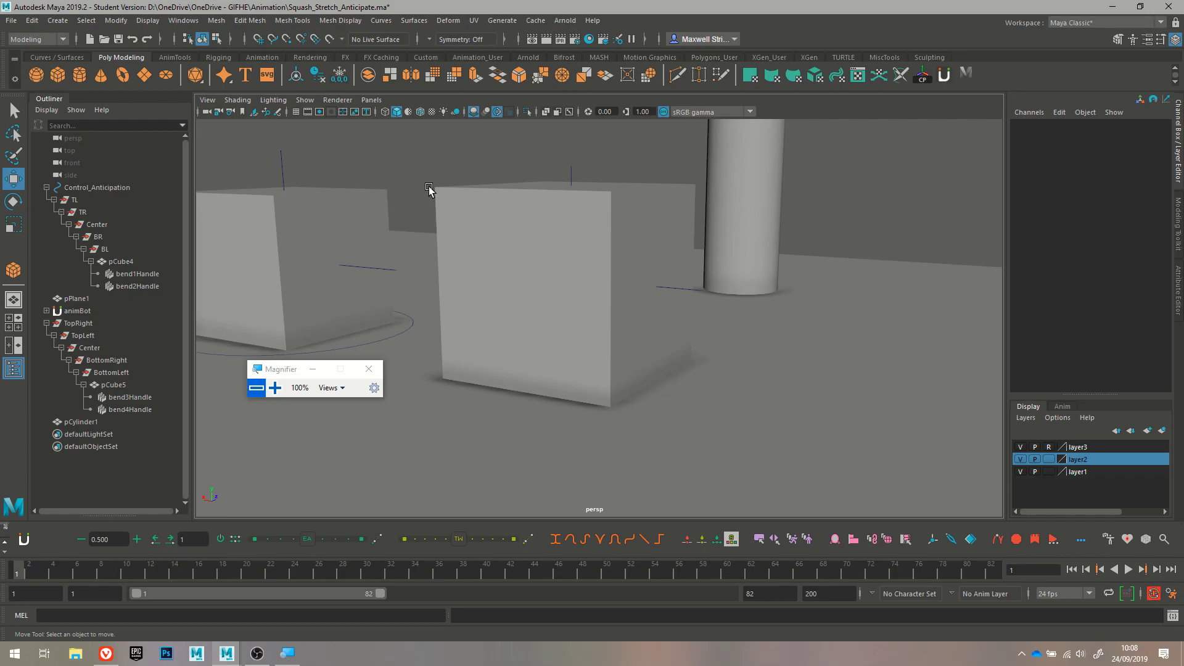
{"action": "left_click", "coordinate": [391, 340]}
{"action": "key", "text": "f"}
{"action": "left_click_drag", "start_coordinate": [486, 360], "coordinate": [579, 386], "text": "alt"}
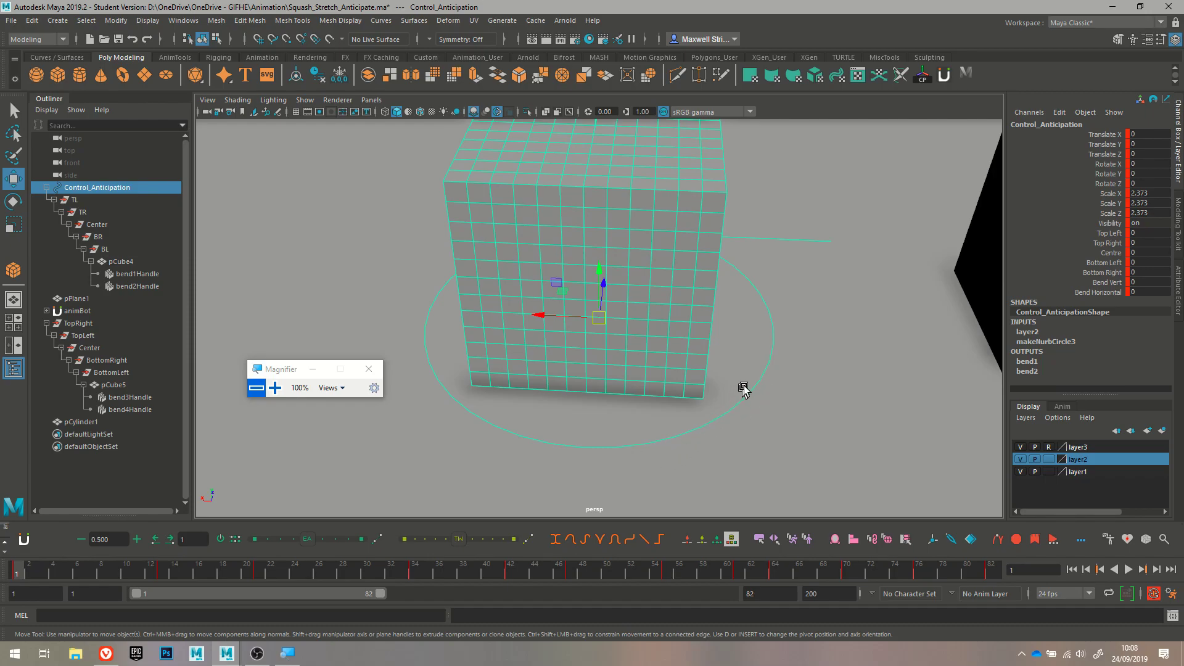
{"action": "left_click", "coordinate": [785, 334]}
{"action": "scroll", "coordinate": [783, 357], "scroll_direction": "down", "scroll_amount": 5}
{"action": "middle_click_drag", "start_coordinate": [774, 347], "coordinate": [761, 339], "text": "alt"}
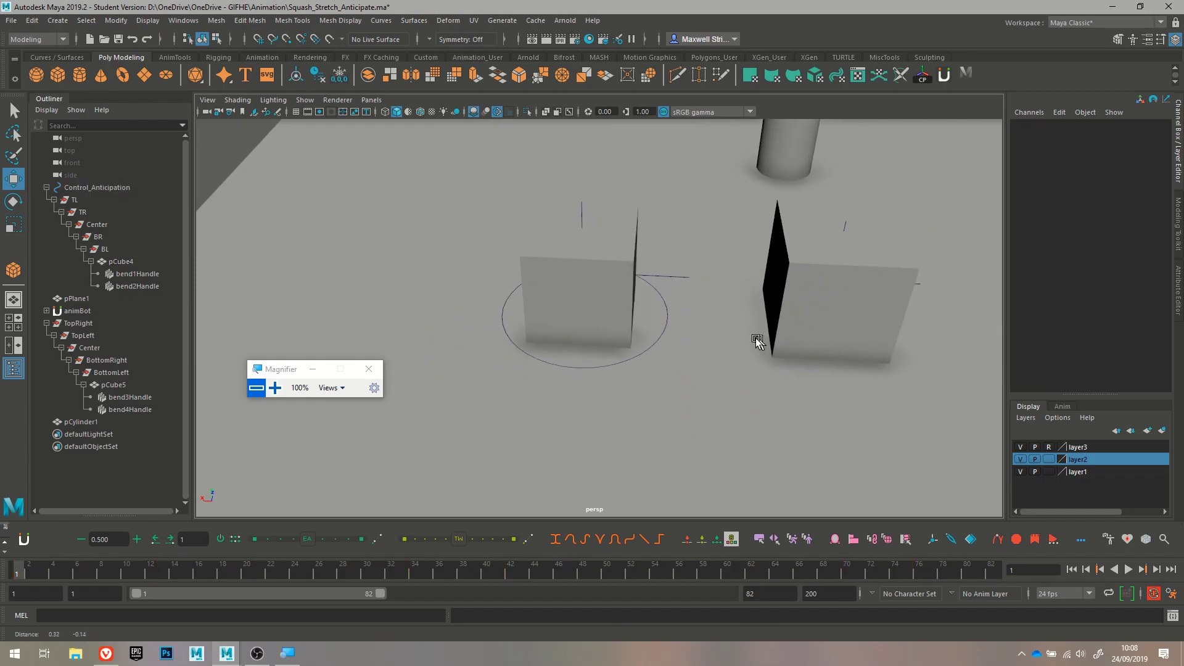
{"action": "left_click_drag", "start_coordinate": [762, 342], "coordinate": [574, 336], "text": "alt"}
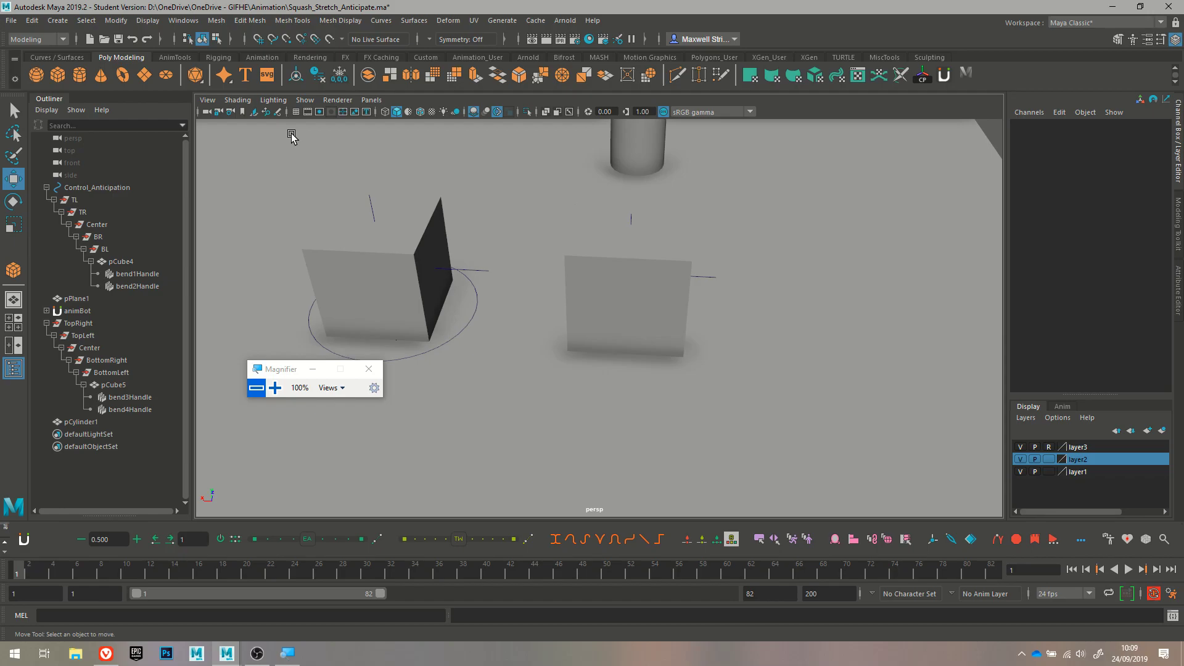
{"action": "left_click", "coordinate": [79, 325]}
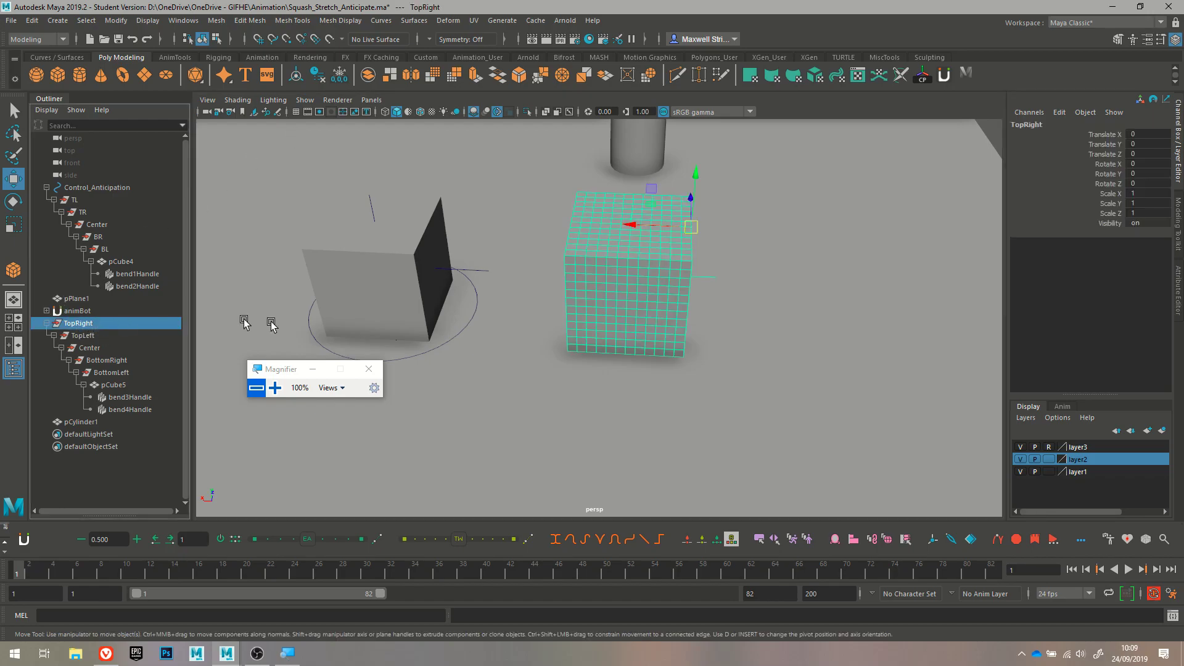
{"action": "left_click", "coordinate": [518, 169]}
{"action": "left_click_drag", "start_coordinate": [590, 336], "coordinate": [542, 304], "text": "alt"}
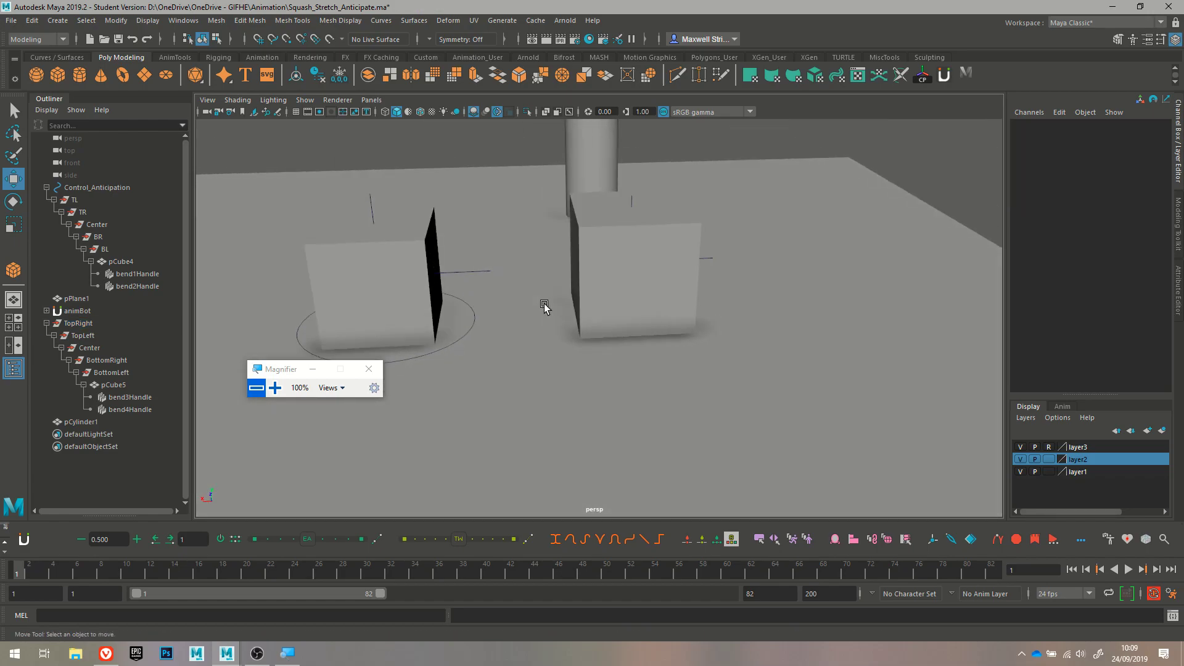
Create a NURBS circle and move it along X into the gap between the two cubes
{"action": "left_click", "coordinate": [275, 387]}
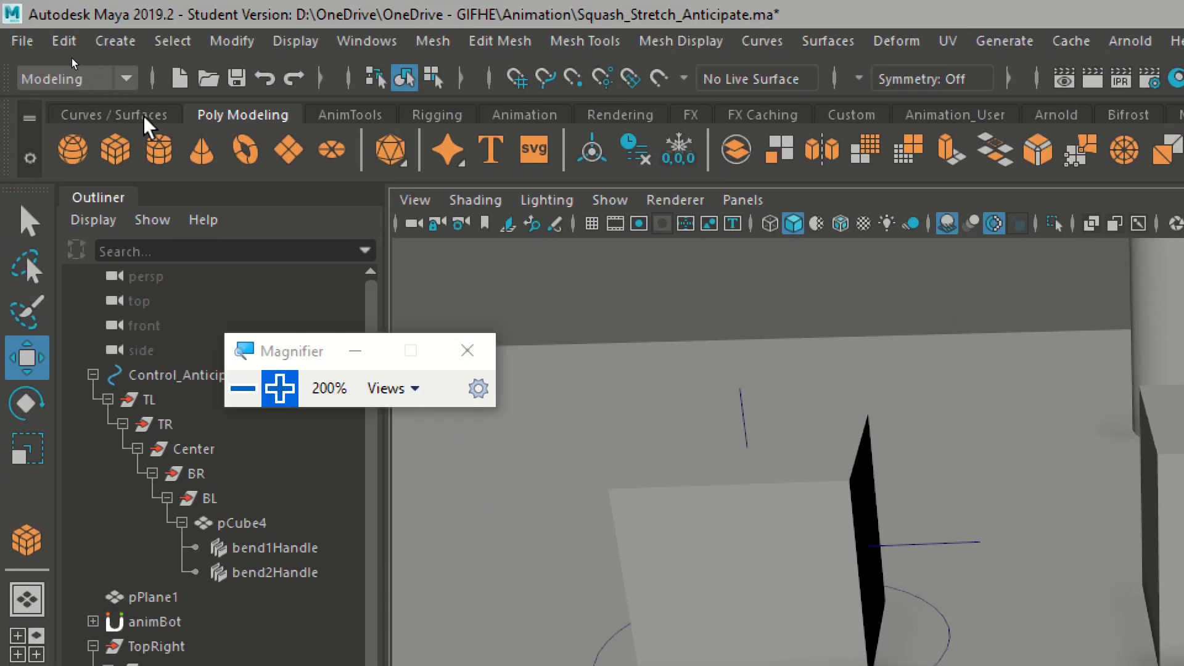
{"action": "left_click", "coordinate": [143, 101]}
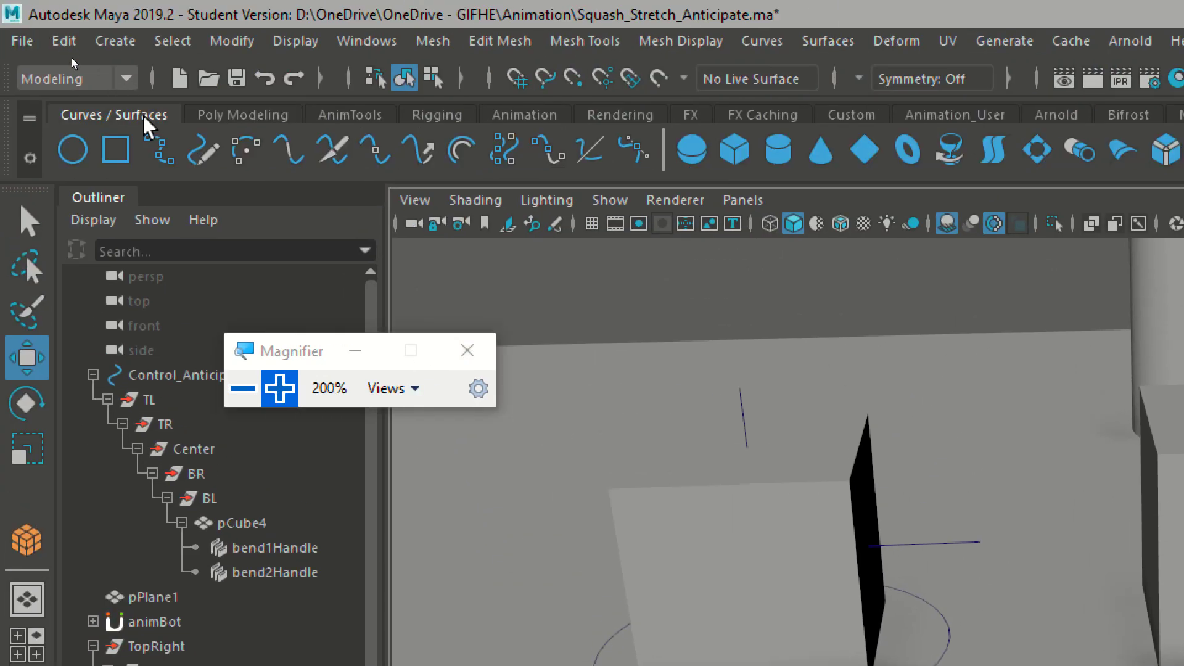
{"action": "left_click", "coordinate": [73, 150]}
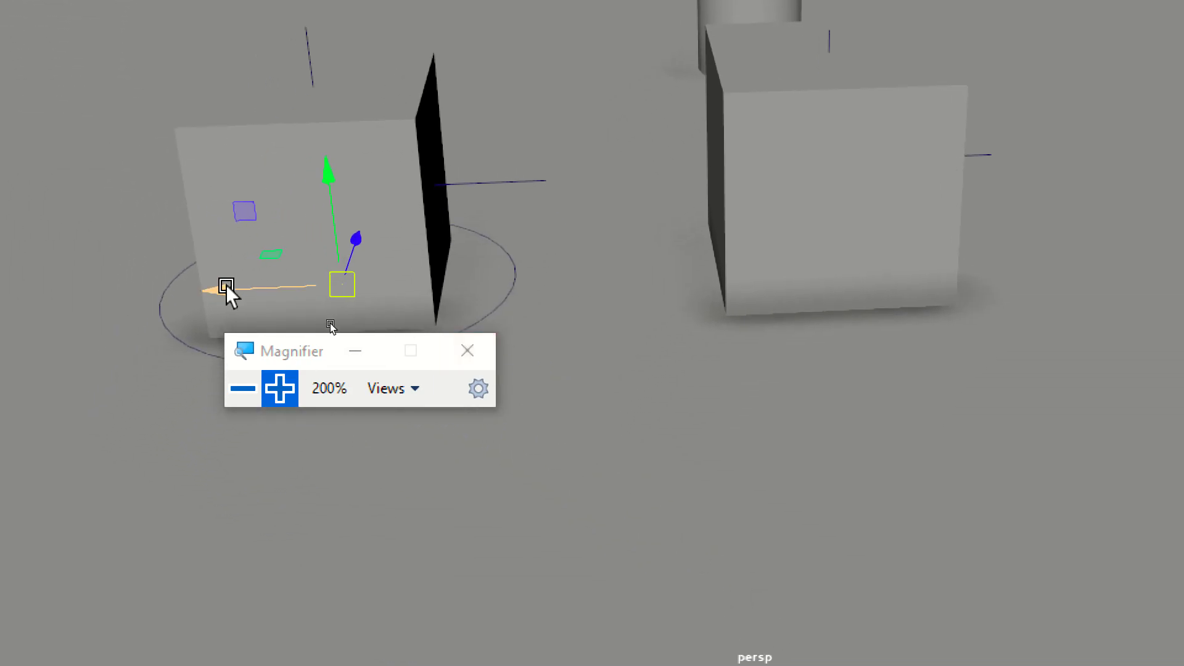
{"action": "left_click_drag", "start_coordinate": [226, 285], "coordinate": [510, 301]}
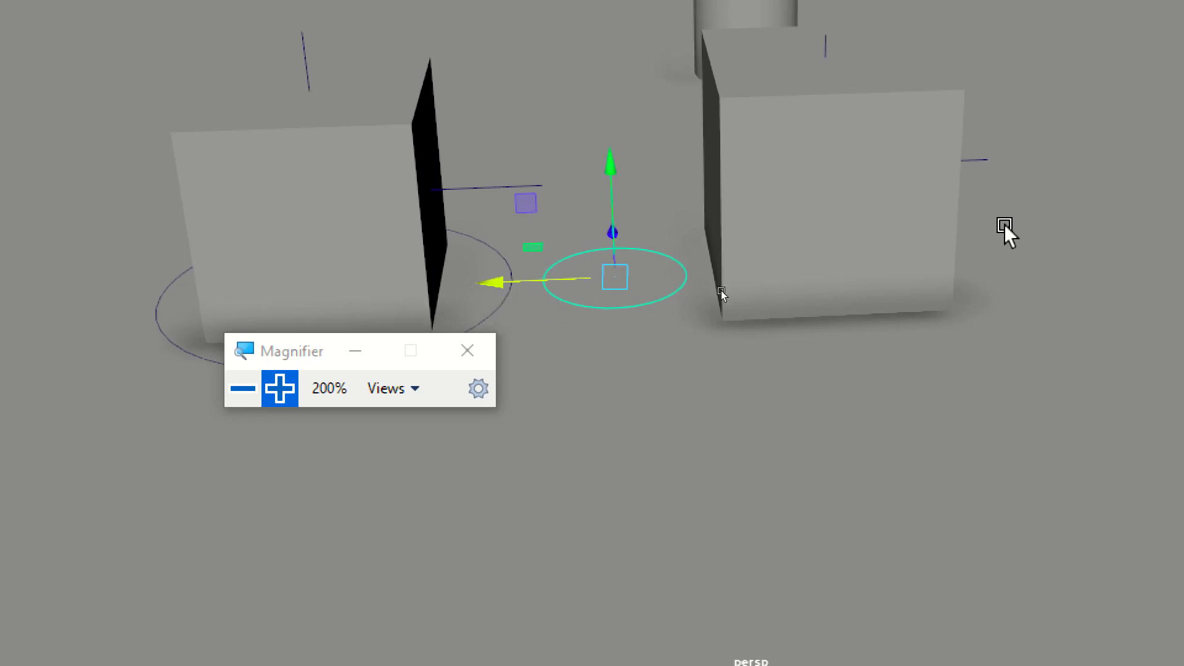
{"action": "left_click_drag", "start_coordinate": [1010, 345], "coordinate": [606, 393], "text": "alt"}
Scale the circle uniformly until it is wider than pCube5, and snap it along X to the grid under that cube
{"action": "key", "text": "v"}
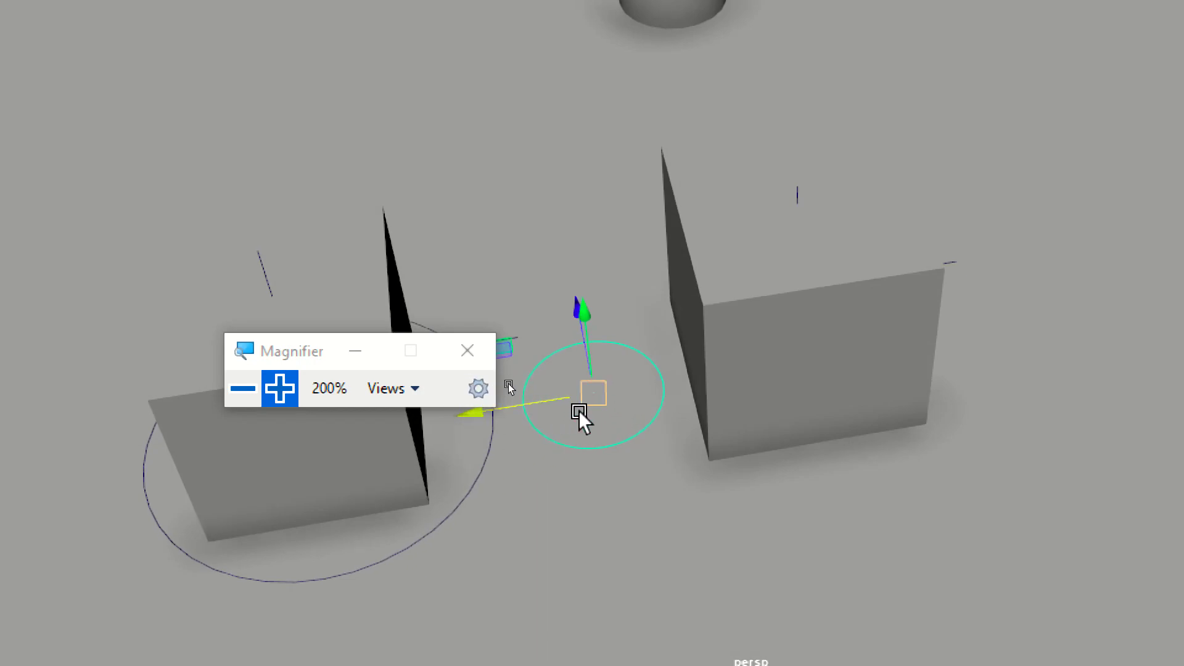
{"action": "key", "text": "r"}
{"action": "left_click_drag", "start_coordinate": [595, 388], "coordinate": [705, 391]}
{"action": "middle_click_drag", "start_coordinate": [564, 395], "coordinate": [656, 400]}
{"action": "key", "text": "w"}
{"action": "key", "text": "d"}
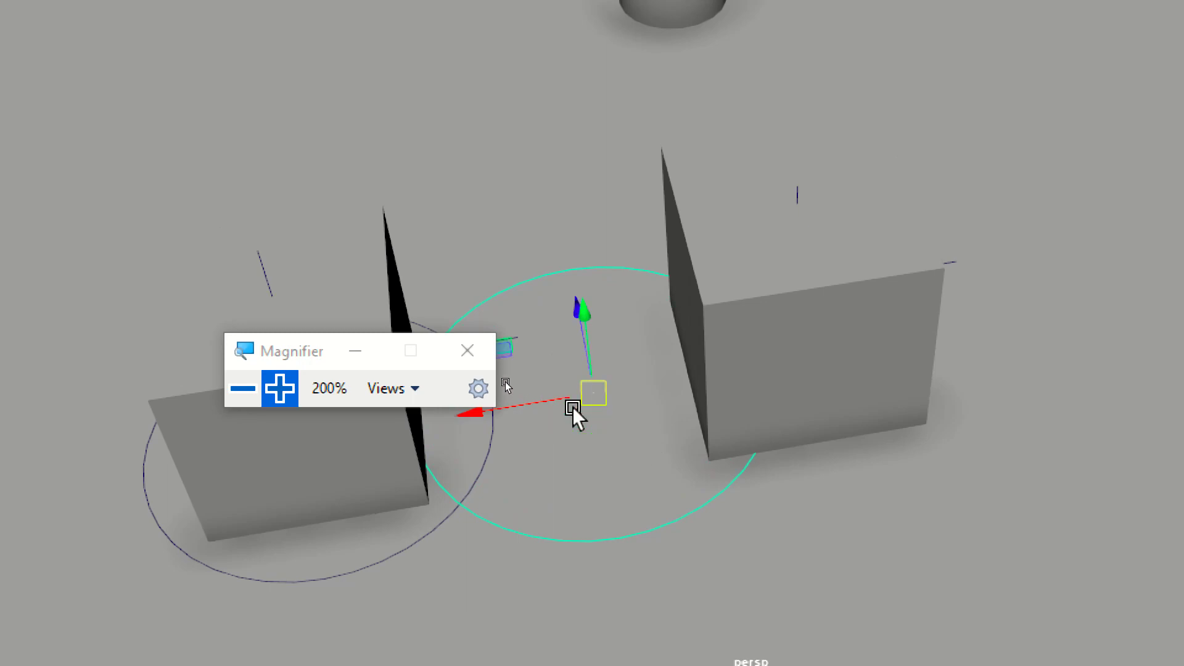
{"action": "key", "text": "x"}
{"action": "left_click_drag", "start_coordinate": [518, 395], "coordinate": [821, 394]}
{"action": "left_click_drag", "start_coordinate": [691, 520], "coordinate": [635, 458], "text": "alt"}
{"action": "key", "text": "d"}
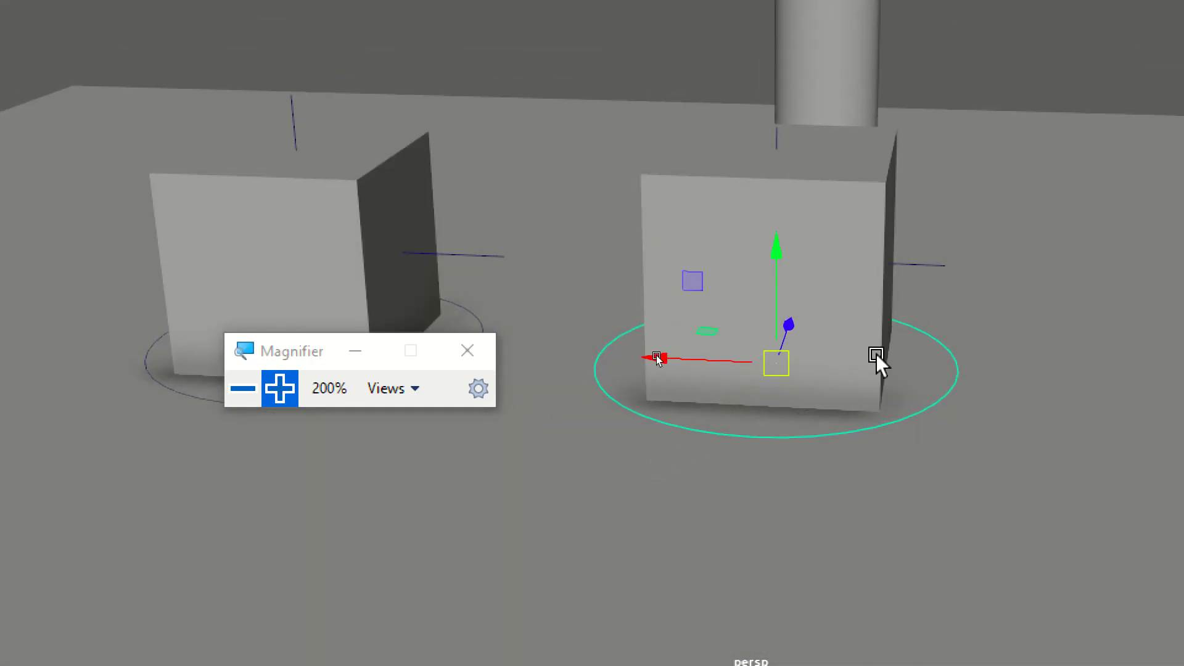
Freeze the transformations of the circle under pCube5
{"action": "key", "text": "f"}
{"action": "scroll", "coordinate": [774, 374], "scroll_direction": "down", "scroll_amount": 6}
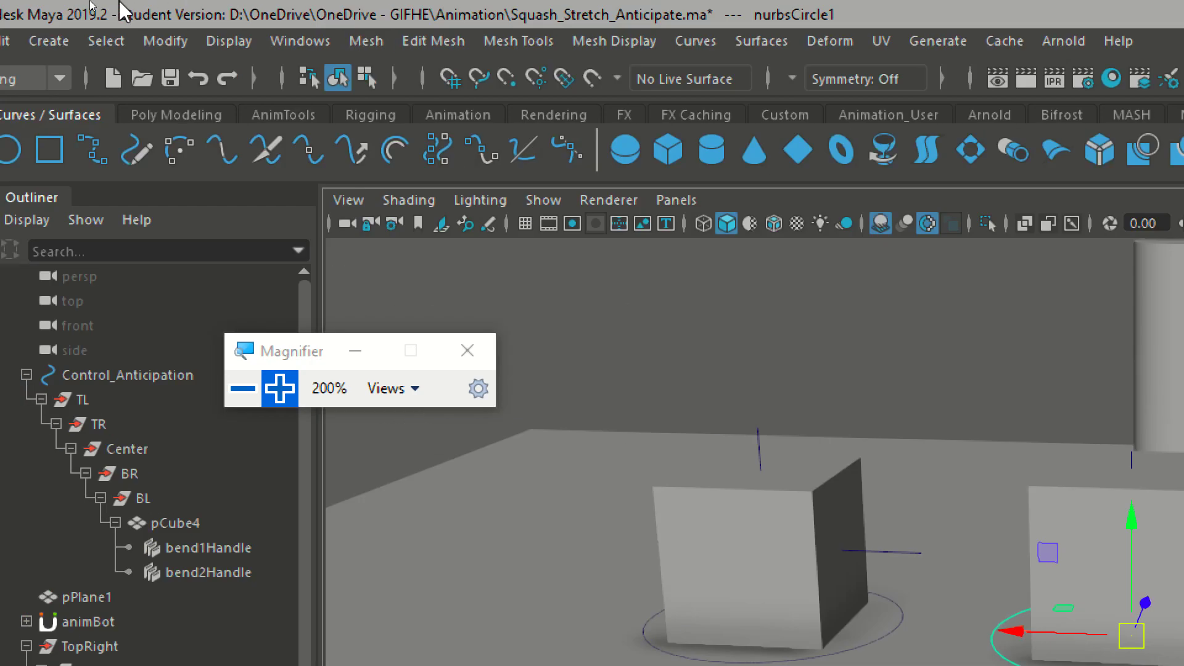
{"action": "left_click", "coordinate": [217, 39]}
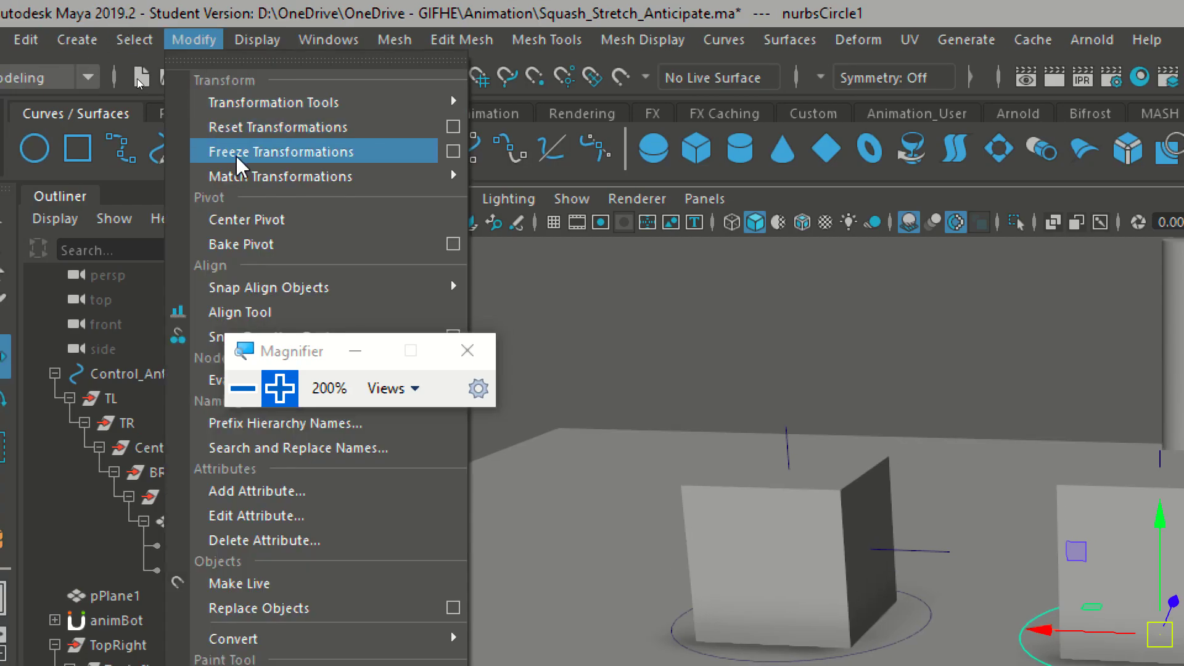
{"action": "left_click", "coordinate": [231, 154]}
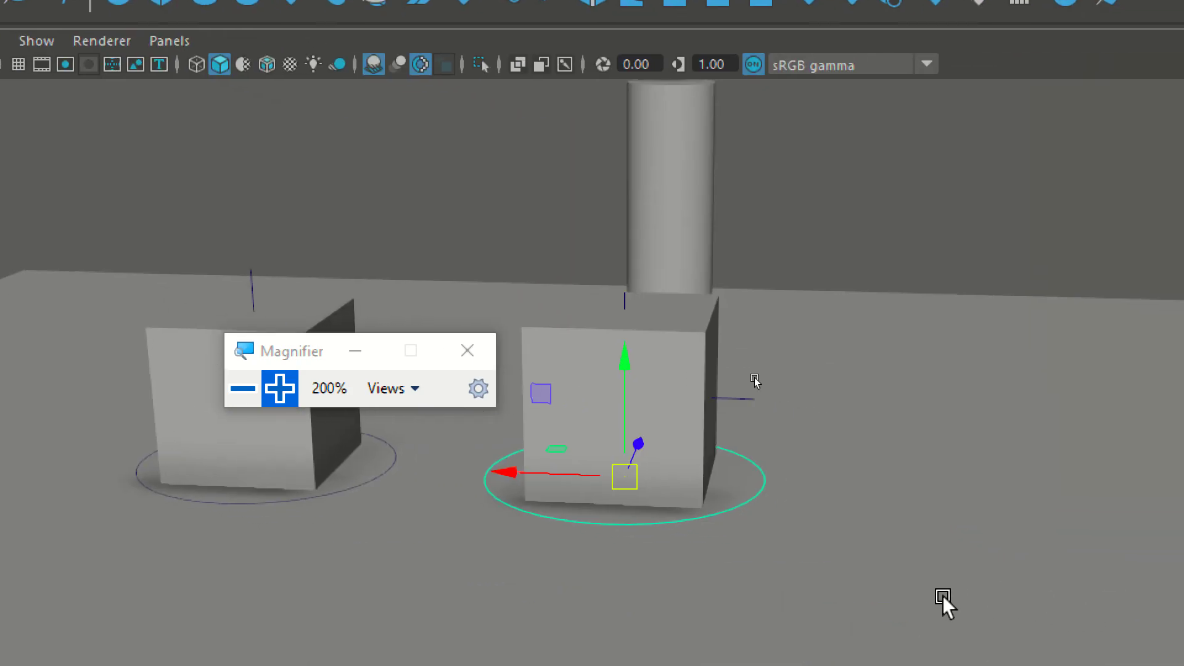
{"action": "mouse_move", "coordinate": [631, 518]}
{"action": "left_mouse_down", "text": "alt"}
{"action": "mouse_move", "coordinate": [478, 481]}
{"action": "mouse_move", "coordinate": [649, 528]}
{"action": "left_mouse_up", "text": "alt"}
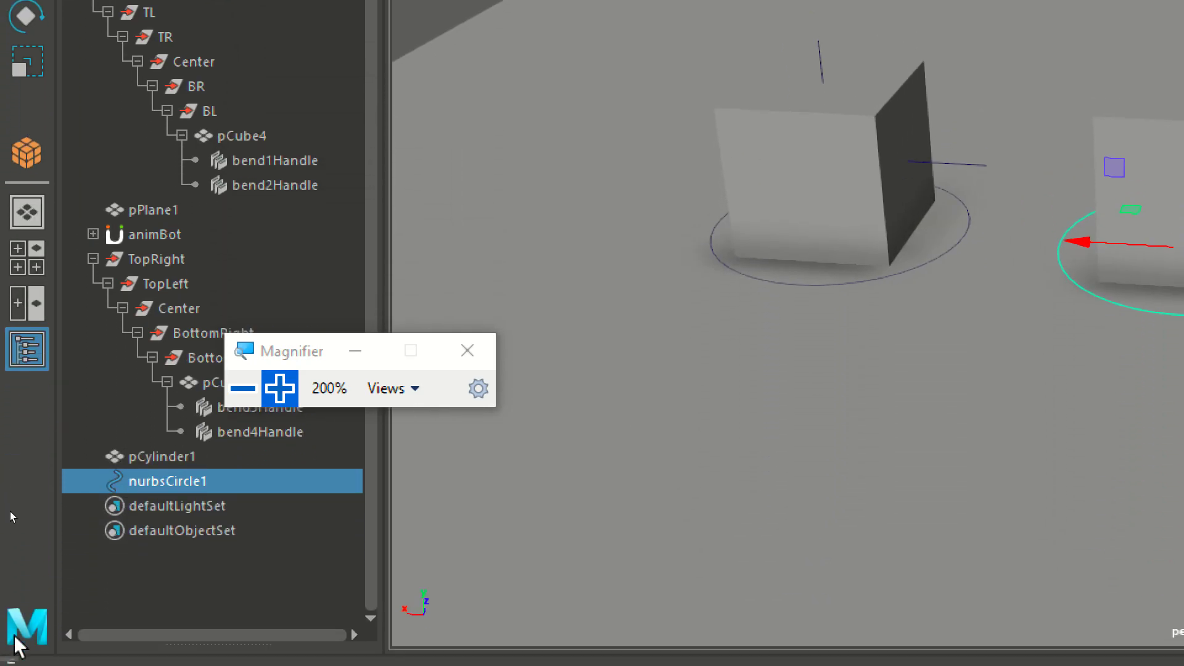
Rename nurbsCircle1 as Controller_Cube
{"action": "left_click_drag", "start_coordinate": [277, 348], "coordinate": [492, 355]}
{"action": "double_click", "coordinate": [189, 474]}
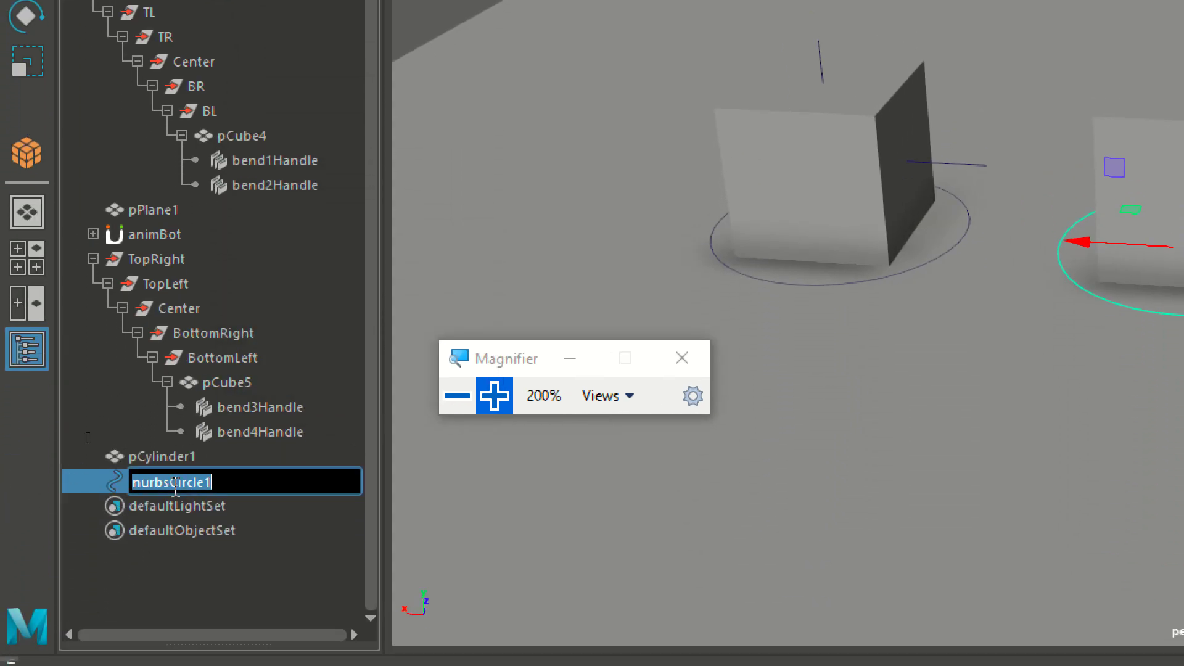
{"action": "type", "text": "Controller"}
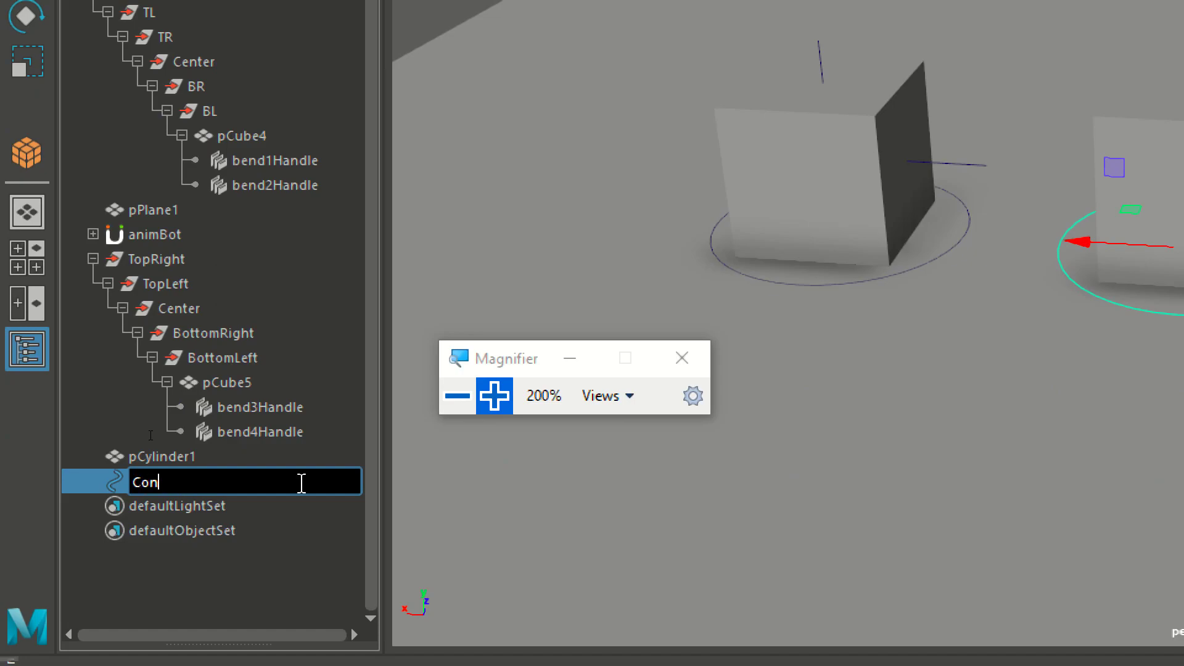
{"action": "type", "text": "_Cube"}
{"action": "key", "text": "Return"}
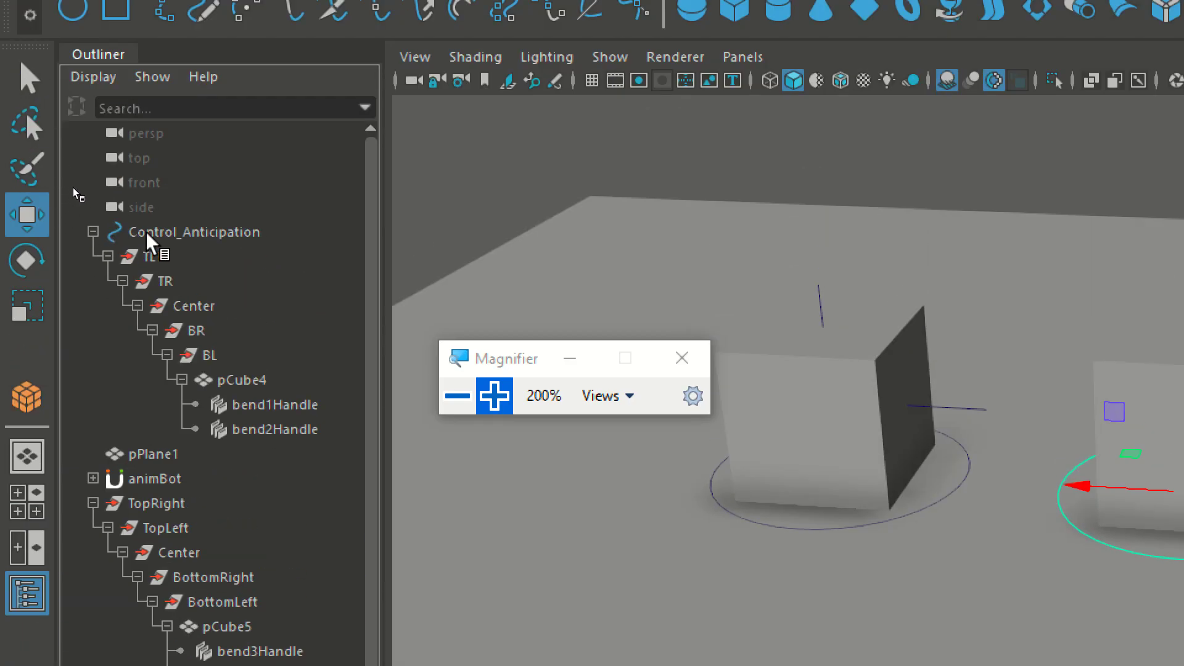
Collapse the Control_Anticipation hierarchy, parent the TopRight group under Controller_Cube and select the controller
{"action": "left_click", "coordinate": [92, 231]}
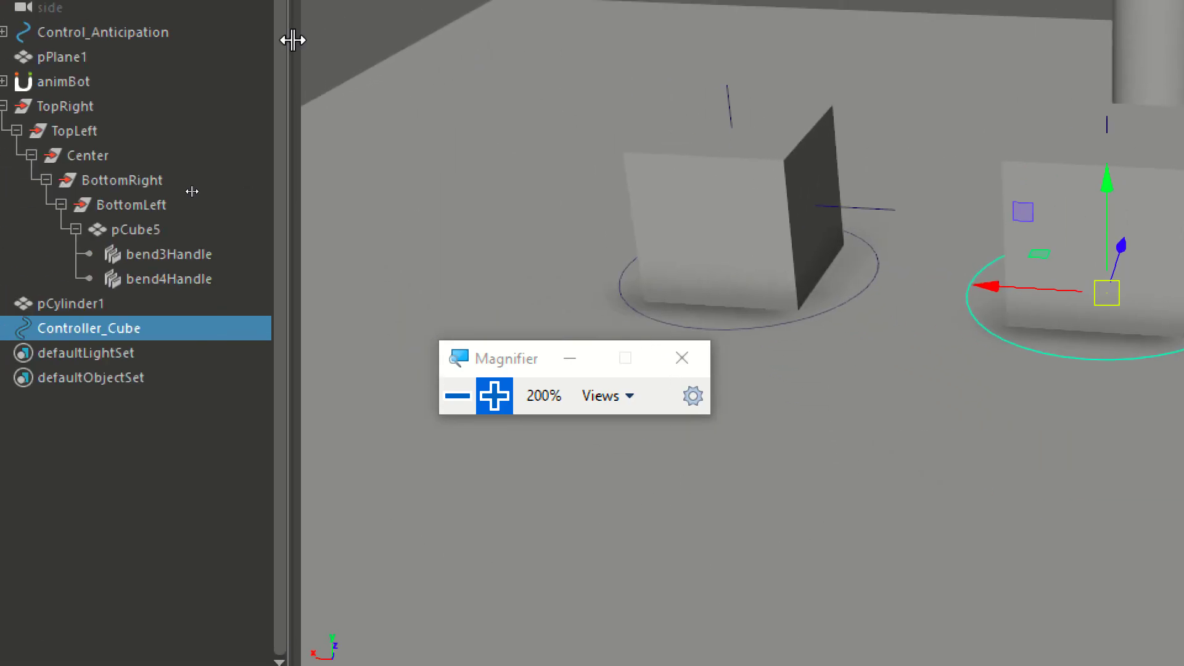
{"action": "left_click_drag", "start_coordinate": [119, 142], "coordinate": [136, 370]}
{"action": "left_click", "coordinate": [106, 173]}
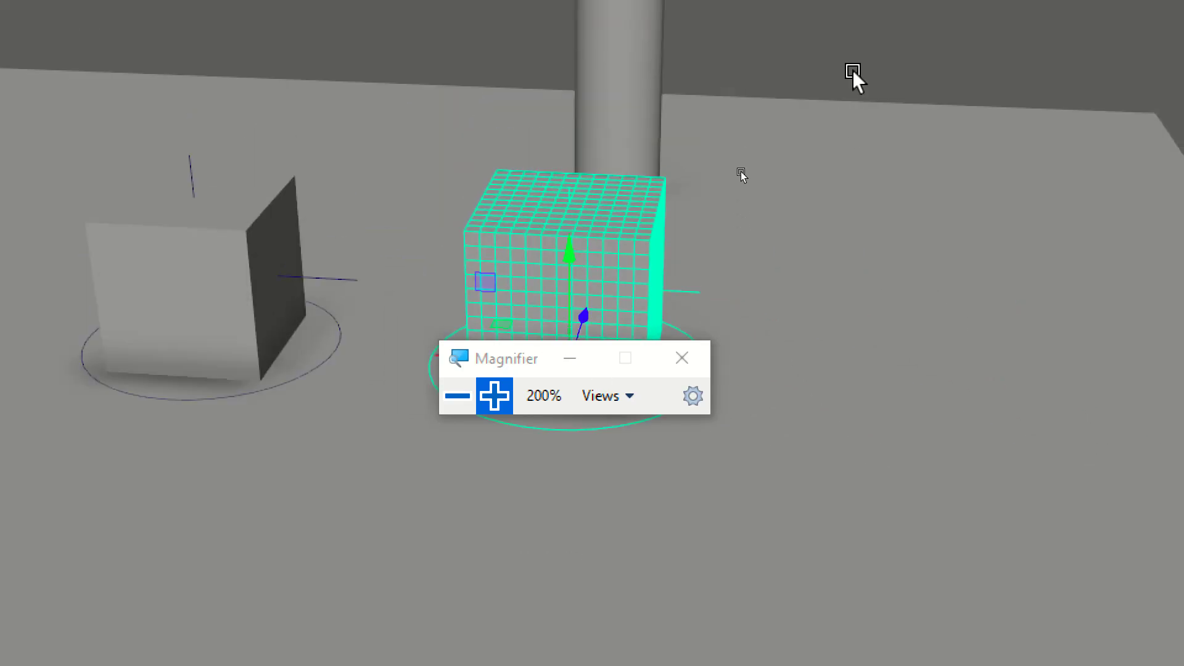
Try moving the Controller_Cube rig and the Control_Anticipation cube by their circles, and undo the moves
{"action": "left_click", "coordinate": [854, 72]}
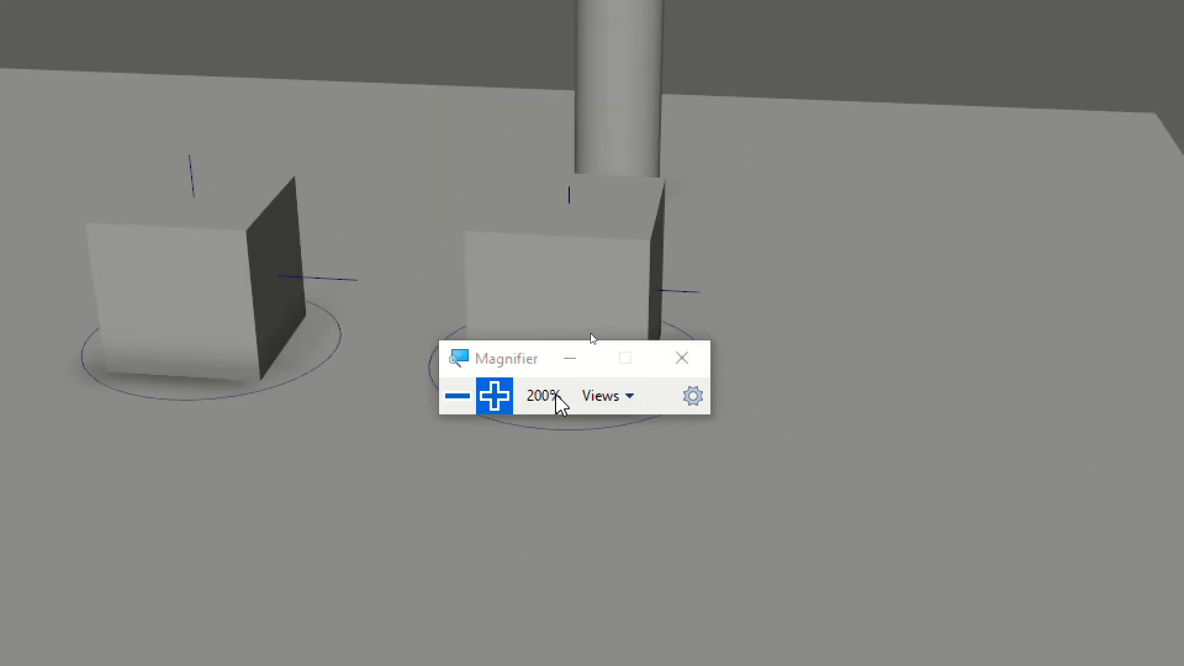
{"action": "left_click_drag", "start_coordinate": [519, 368], "coordinate": [530, 450]}
{"action": "left_click", "coordinate": [605, 351]}
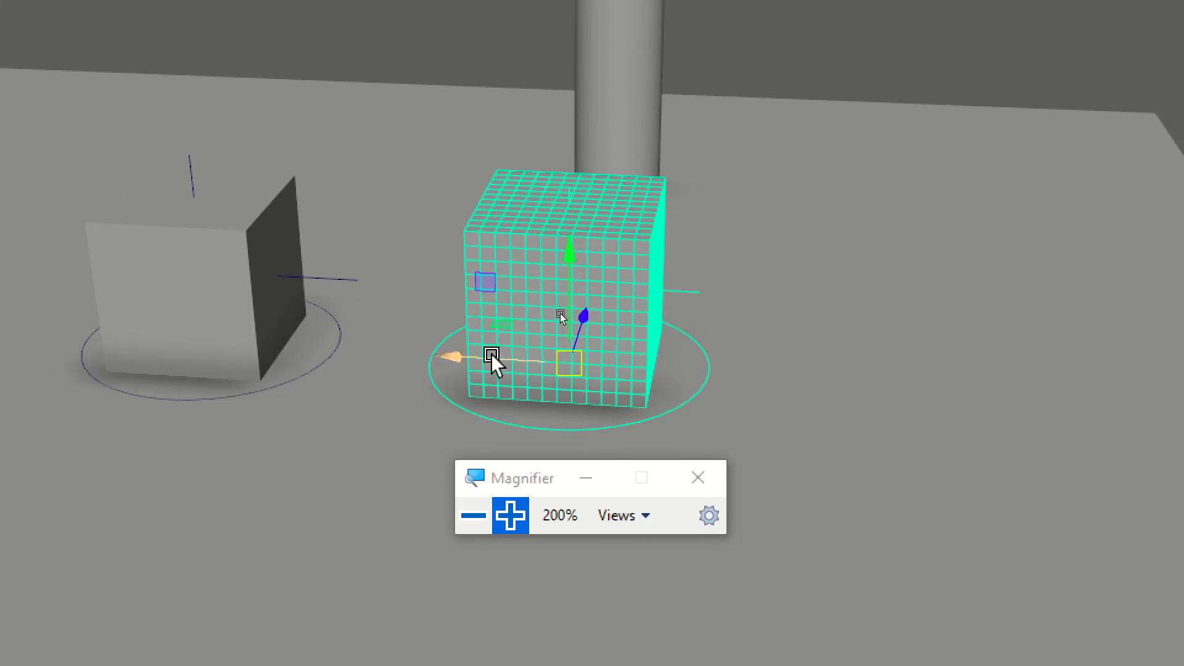
{"action": "left_click_drag", "start_coordinate": [453, 350], "coordinate": [563, 407]}
{"action": "left_click", "coordinate": [401, 336]}
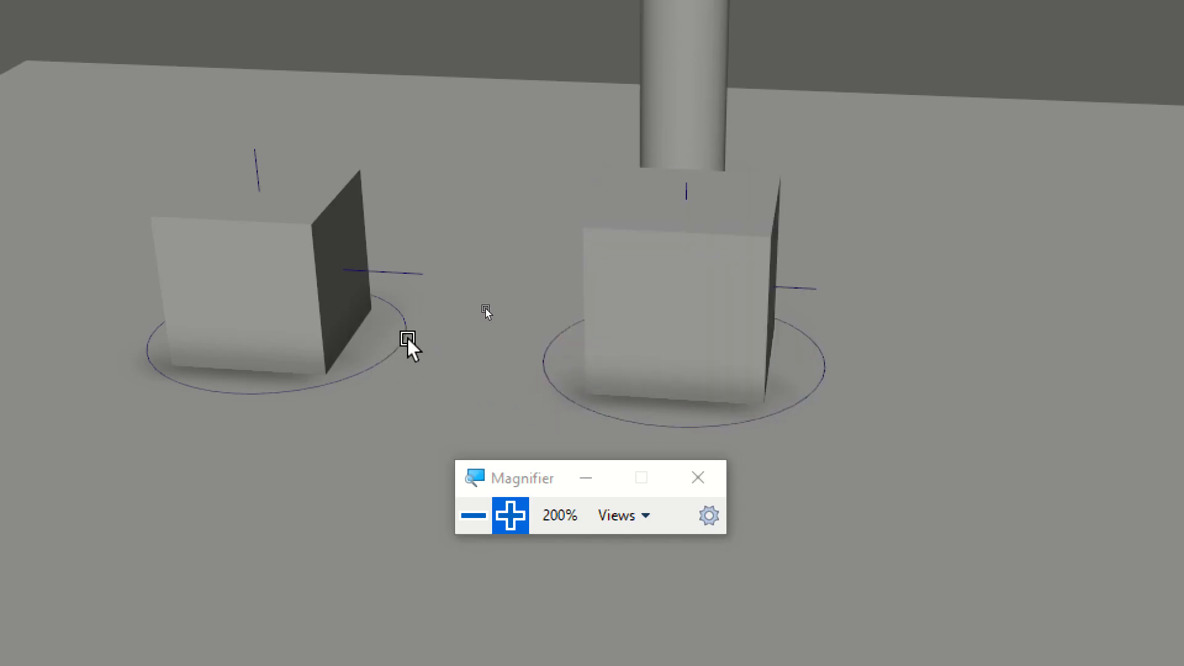
{"action": "left_click", "coordinate": [401, 336]}
{"action": "left_click_drag", "start_coordinate": [198, 330], "coordinate": [271, 394]}
{"action": "key", "text": "ctrl+z"}
{"action": "key", "text": "ctrl+z"}
{"action": "key", "text": "ctrl+z"}
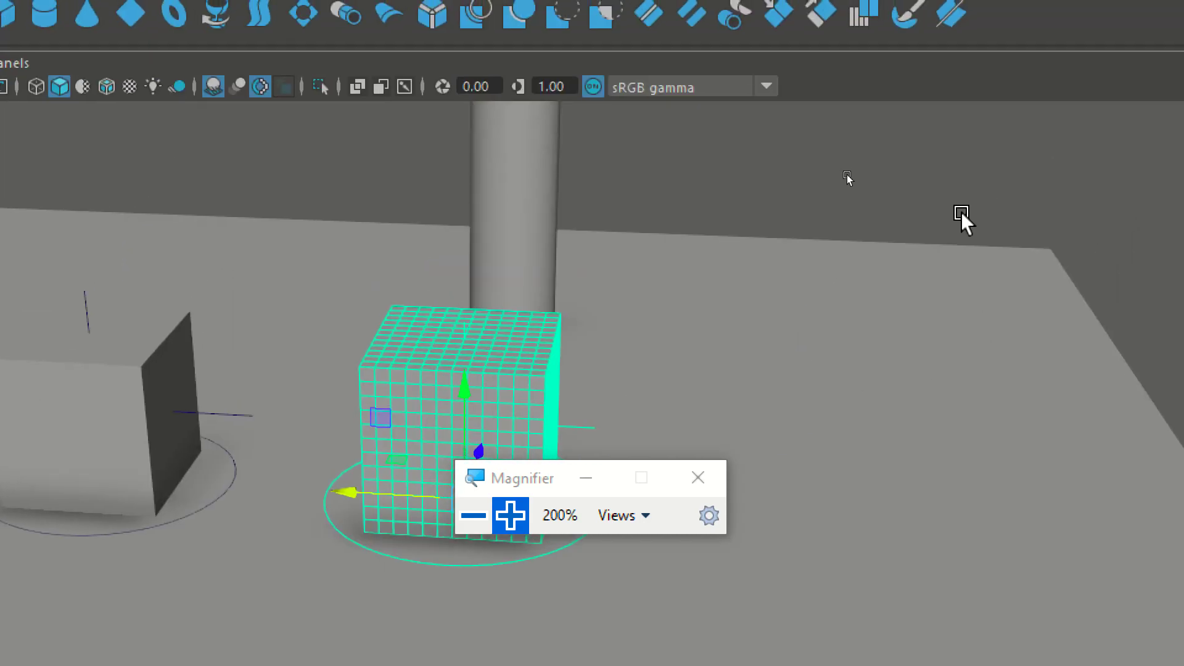
Expand the Controller_Cube hierarchy through its corner and Center groups down to pCube5, and select TopRight to inspect its pivot
{"action": "left_click", "coordinate": [950, 213]}
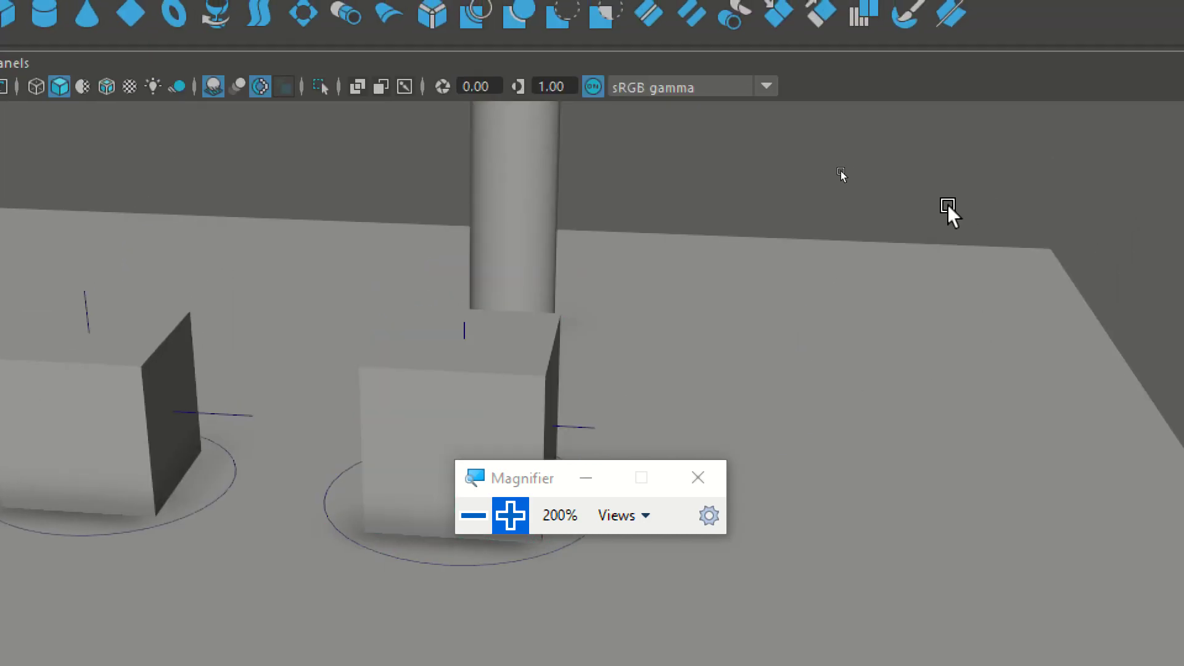
{"action": "left_click", "coordinate": [378, 509]}
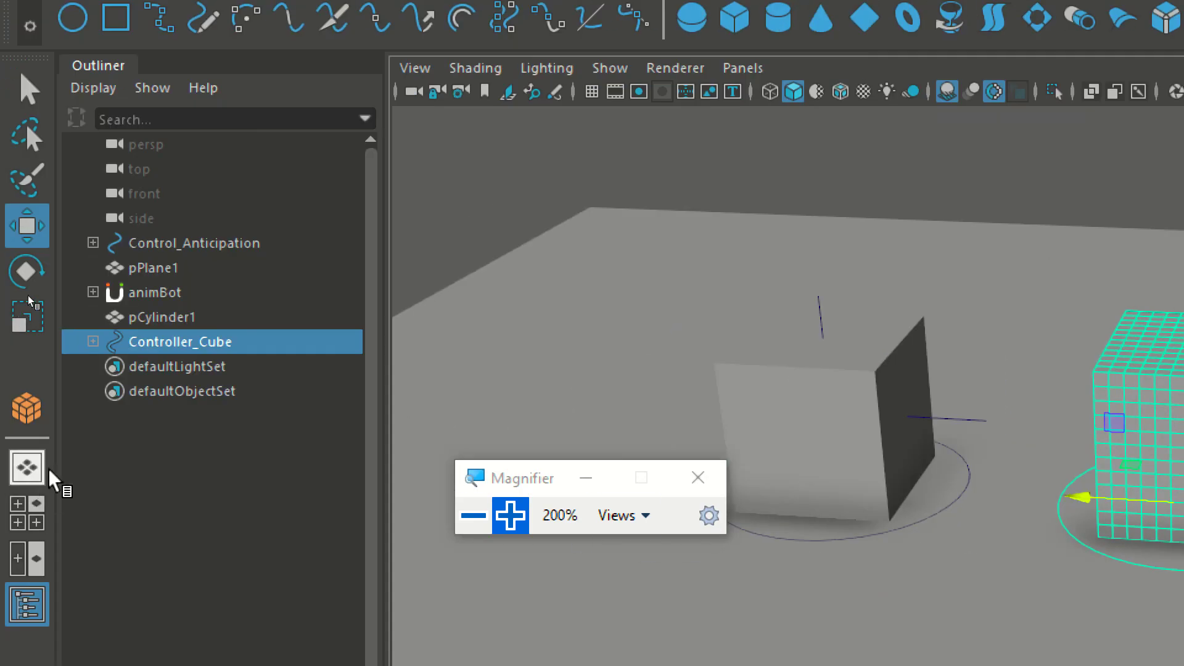
{"action": "left_click", "coordinate": [93, 342]}
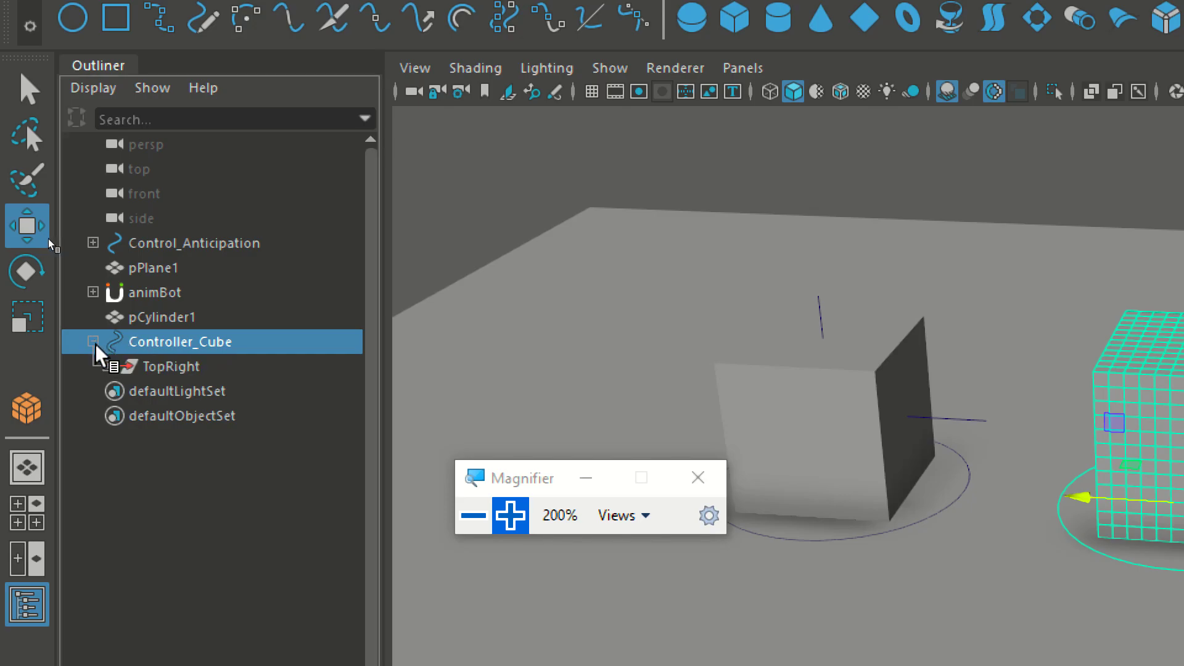
{"action": "left_click", "coordinate": [108, 366]}
{"action": "left_click", "coordinate": [123, 391]}
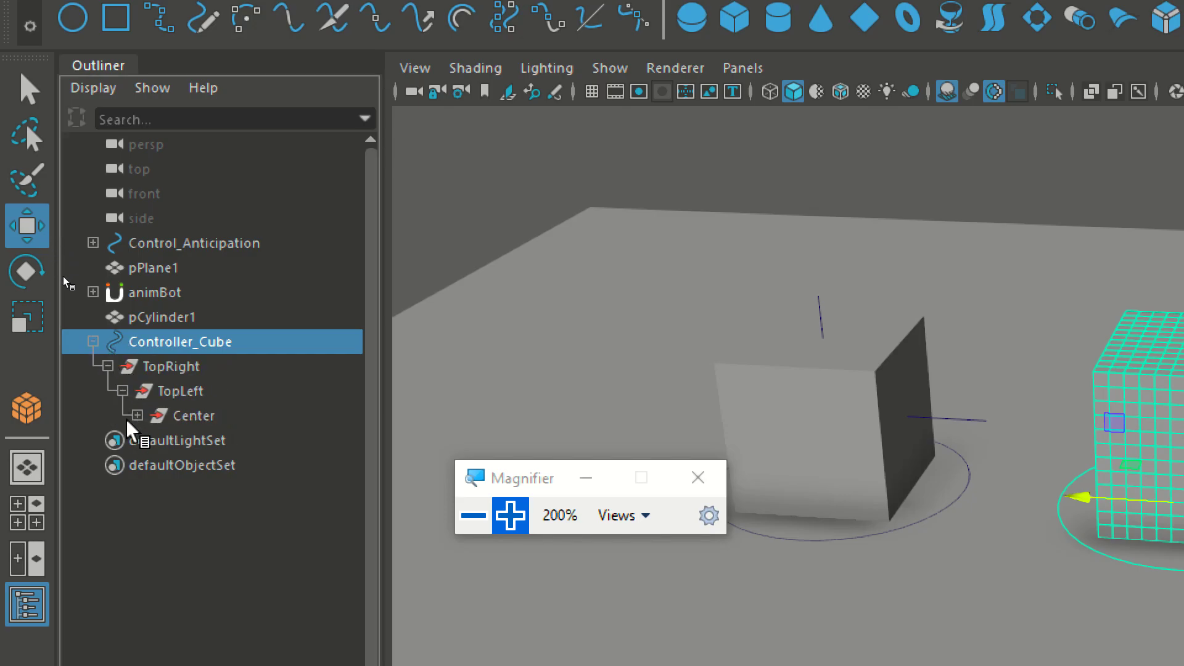
{"action": "left_click", "coordinate": [138, 416]}
{"action": "left_click", "coordinate": [152, 441]}
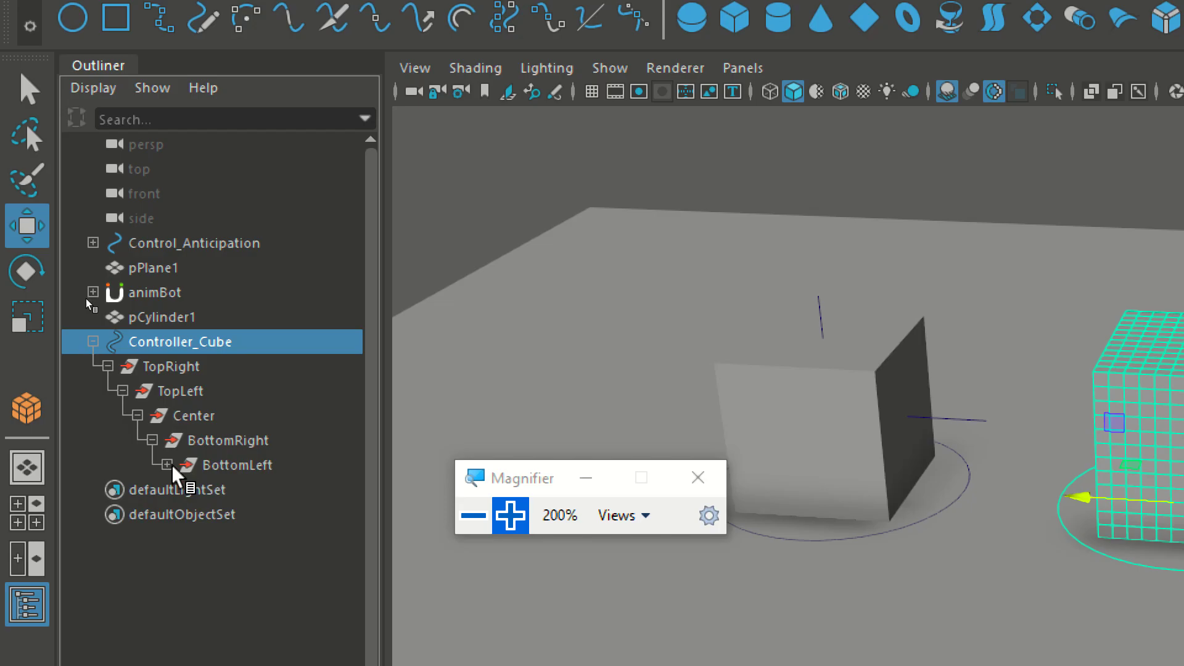
{"action": "left_click", "coordinate": [167, 465]}
{"action": "left_click", "coordinate": [179, 366]}
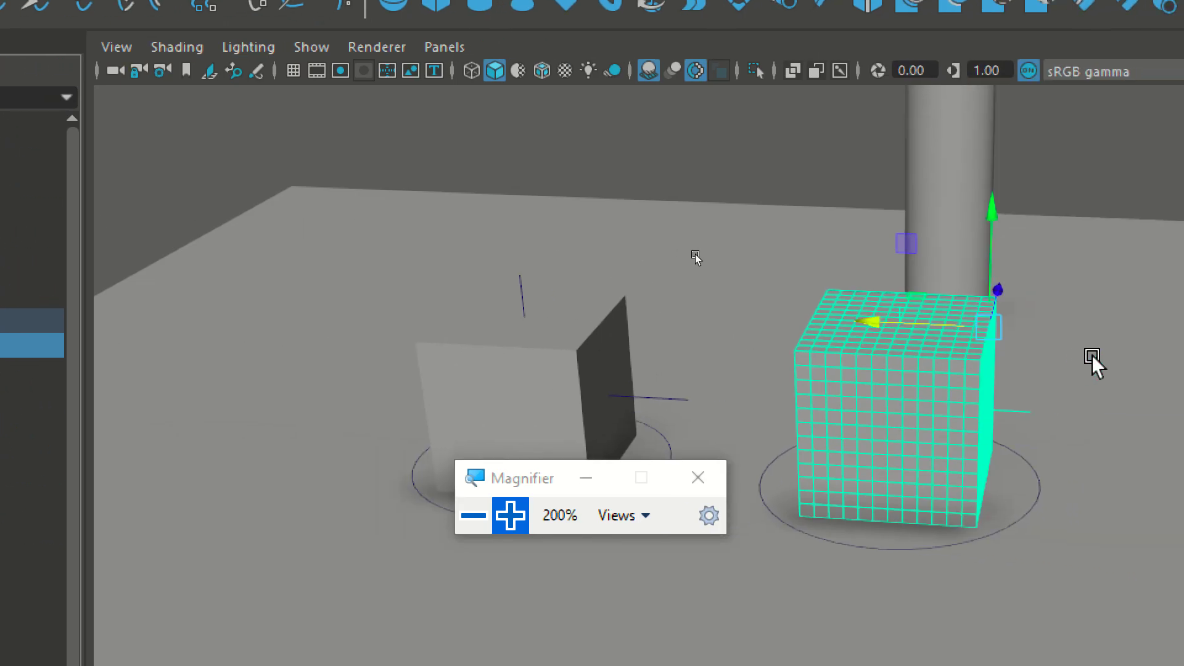
{"action": "left_click", "coordinate": [1053, 135]}
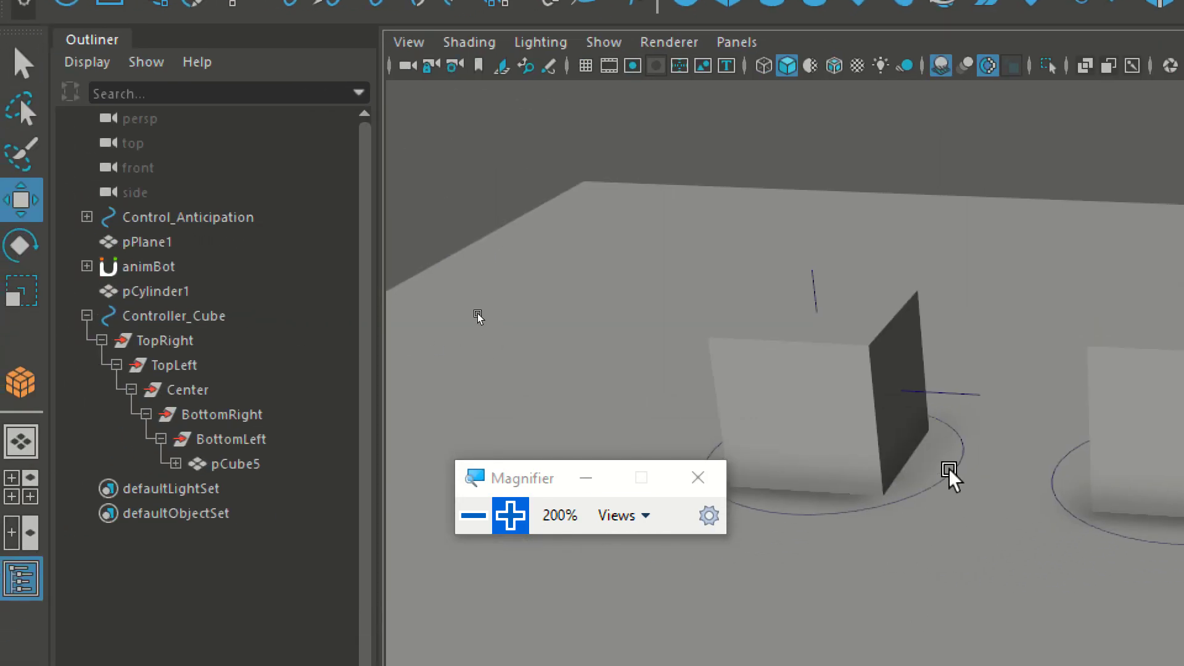
Compare the channels of Control_Anticipation and Controller_Cube, examining the custom attributes from Top Left to Bend Horizontal
{"action": "left_click", "coordinate": [948, 470]}
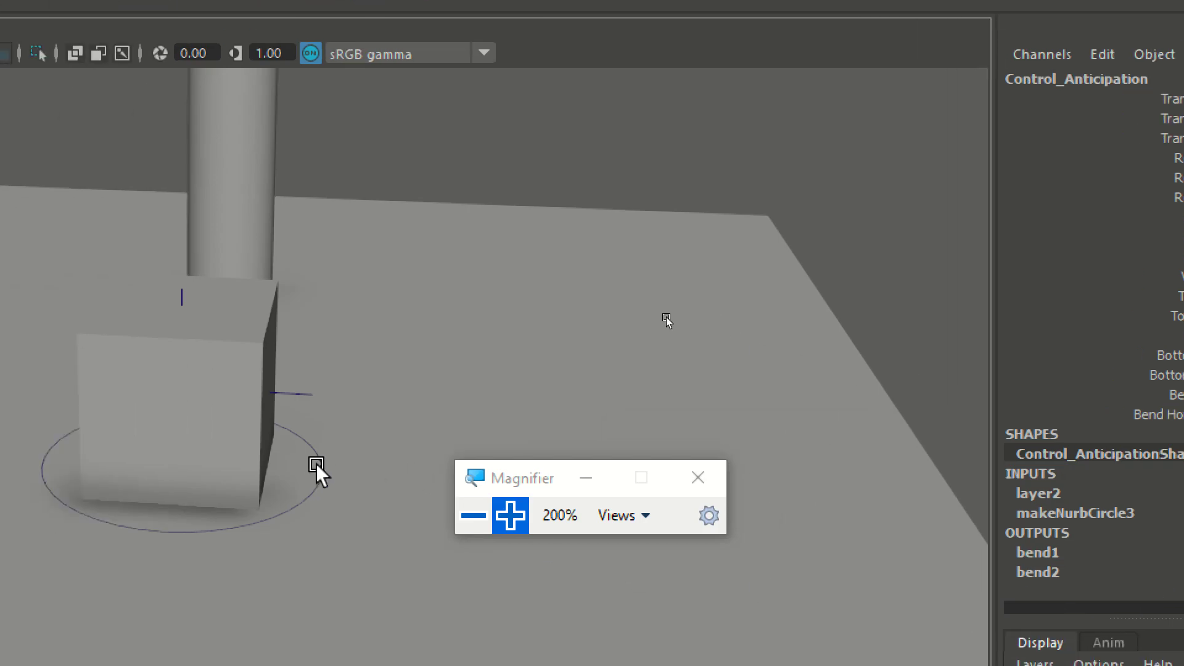
{"action": "left_click", "coordinate": [316, 467]}
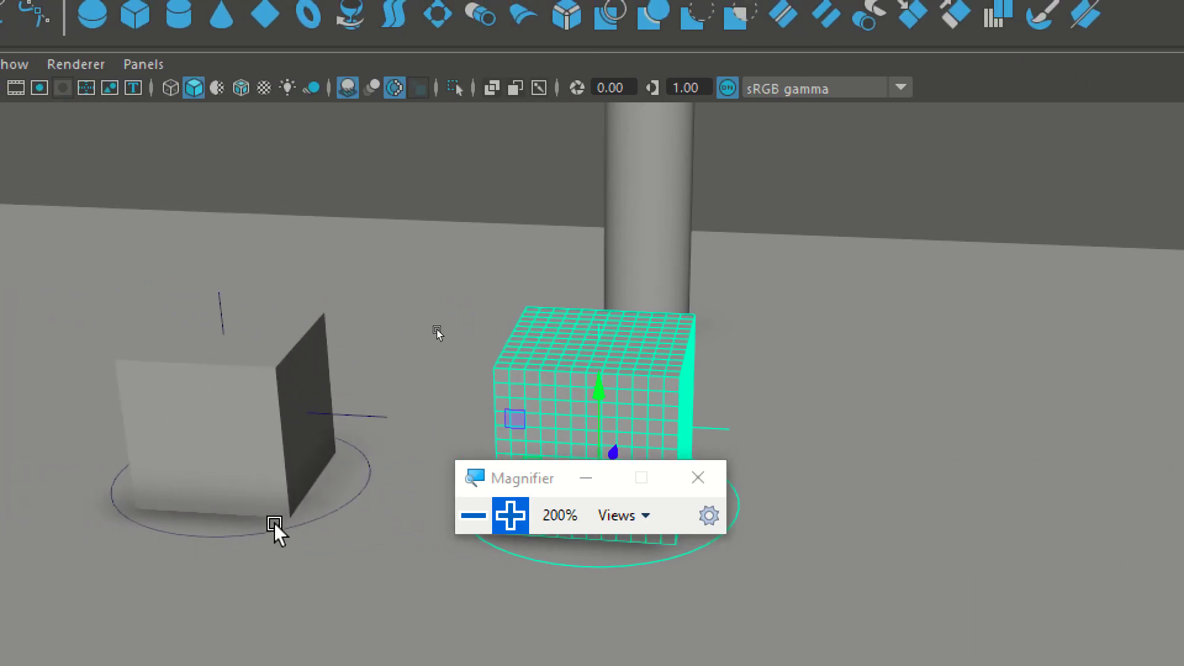
{"action": "left_click", "coordinate": [274, 531]}
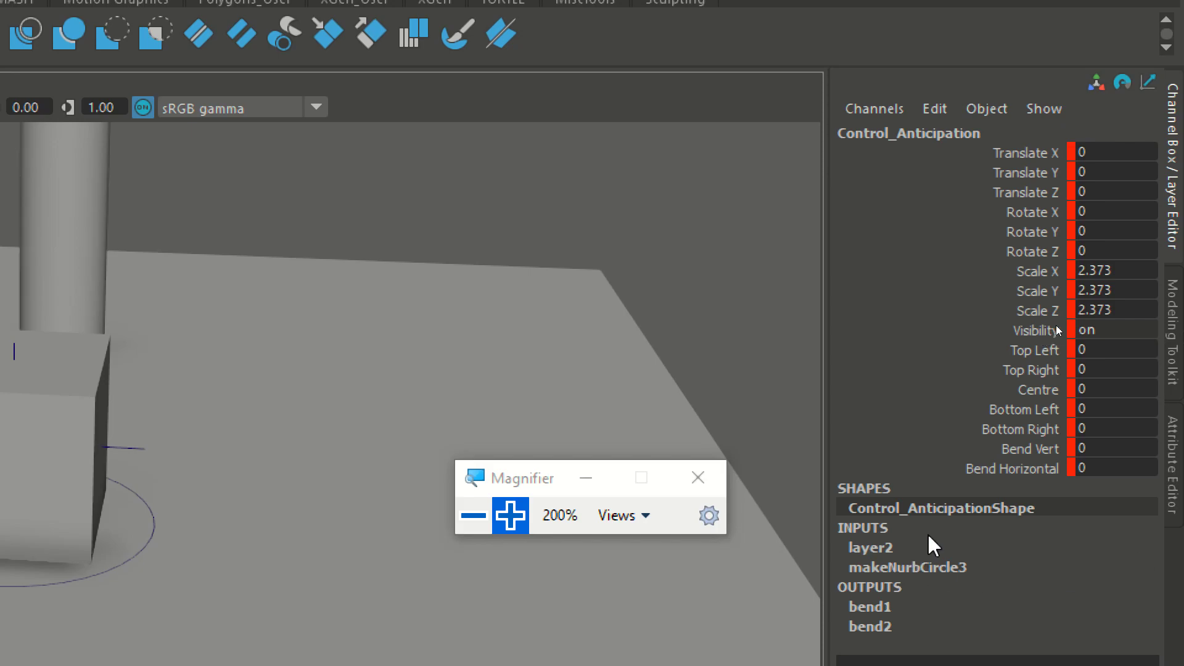
{"action": "left_click_drag", "start_coordinate": [1043, 349], "coordinate": [1050, 463]}
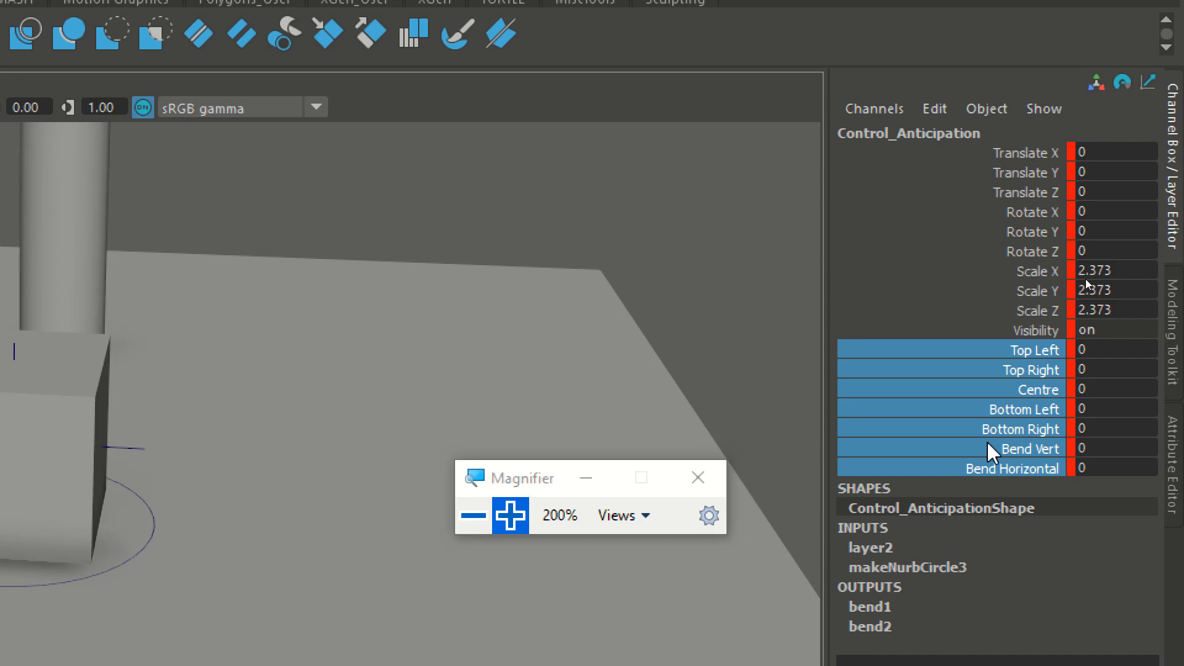
{"action": "left_click", "coordinate": [1031, 344]}
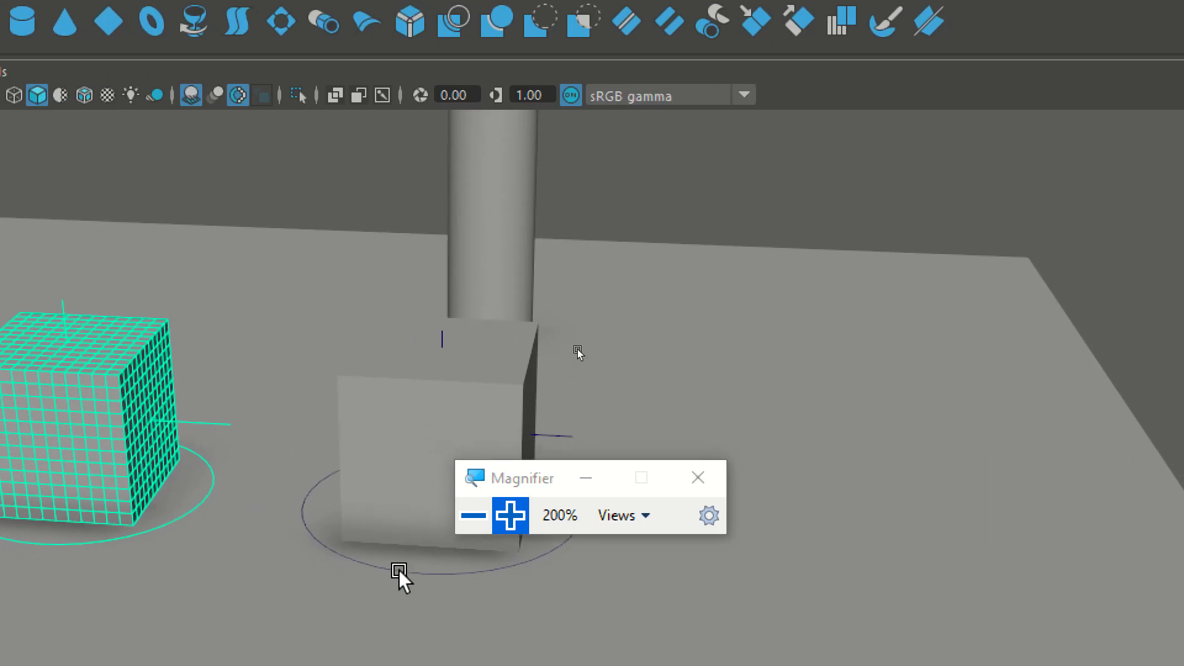
Select Controller_Cube and open the Add Attribute dialog for it
{"action": "left_click", "coordinate": [400, 572]}
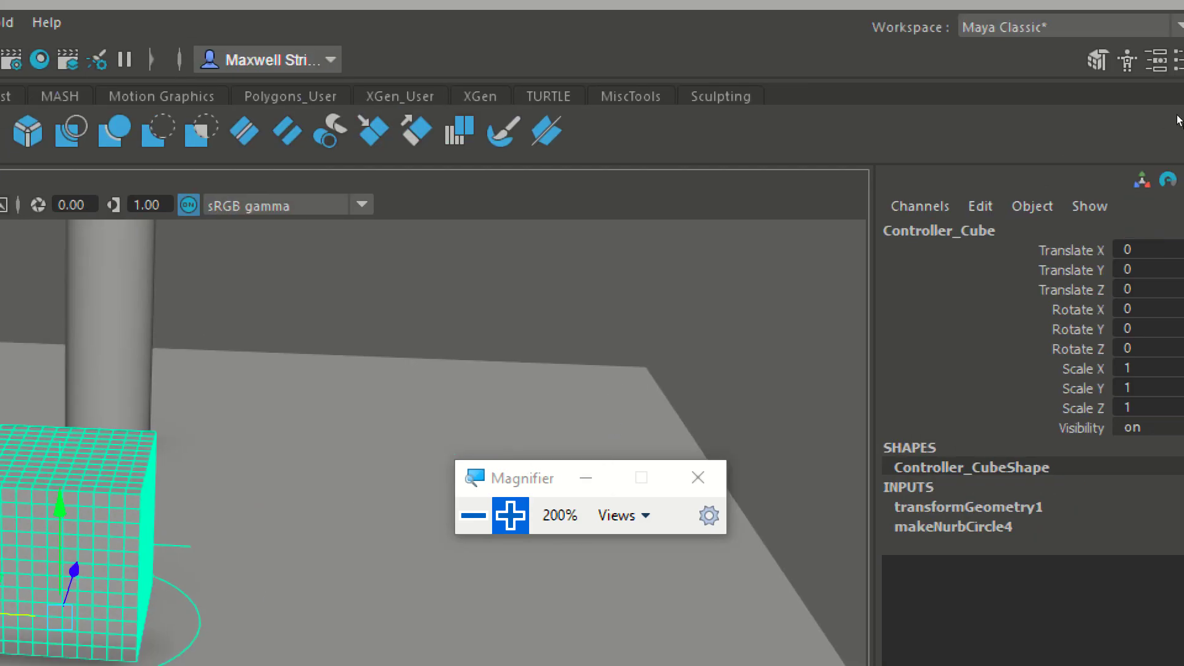
{"action": "left_click", "coordinate": [523, 523]}
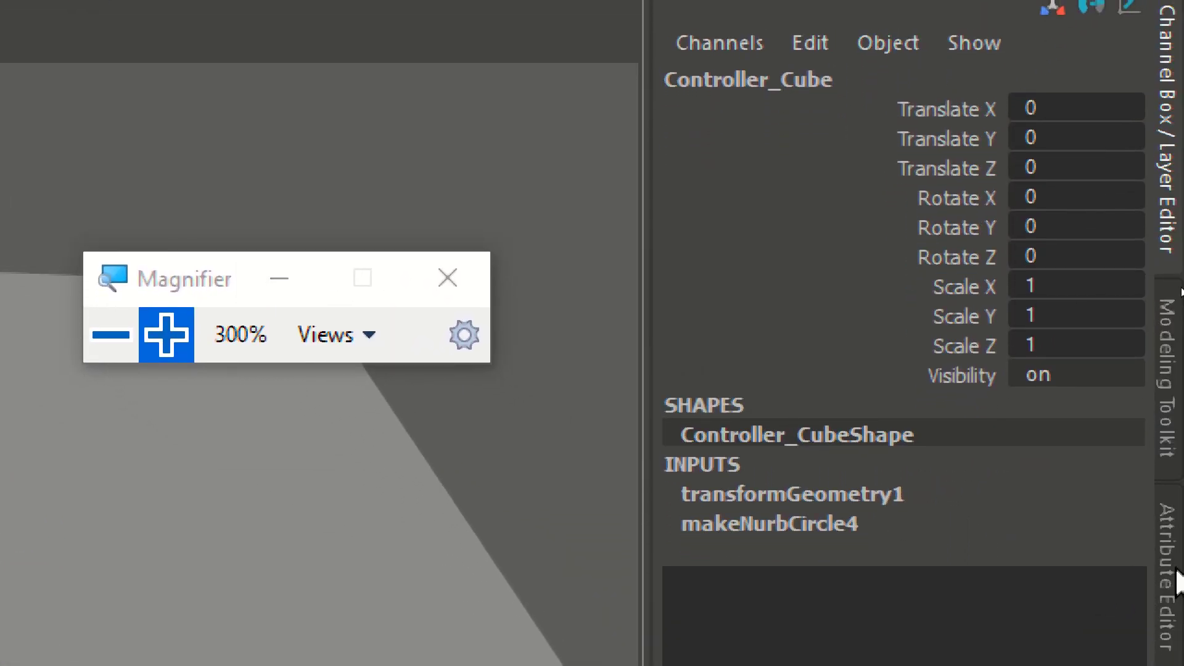
{"action": "left_click", "coordinate": [1171, 174]}
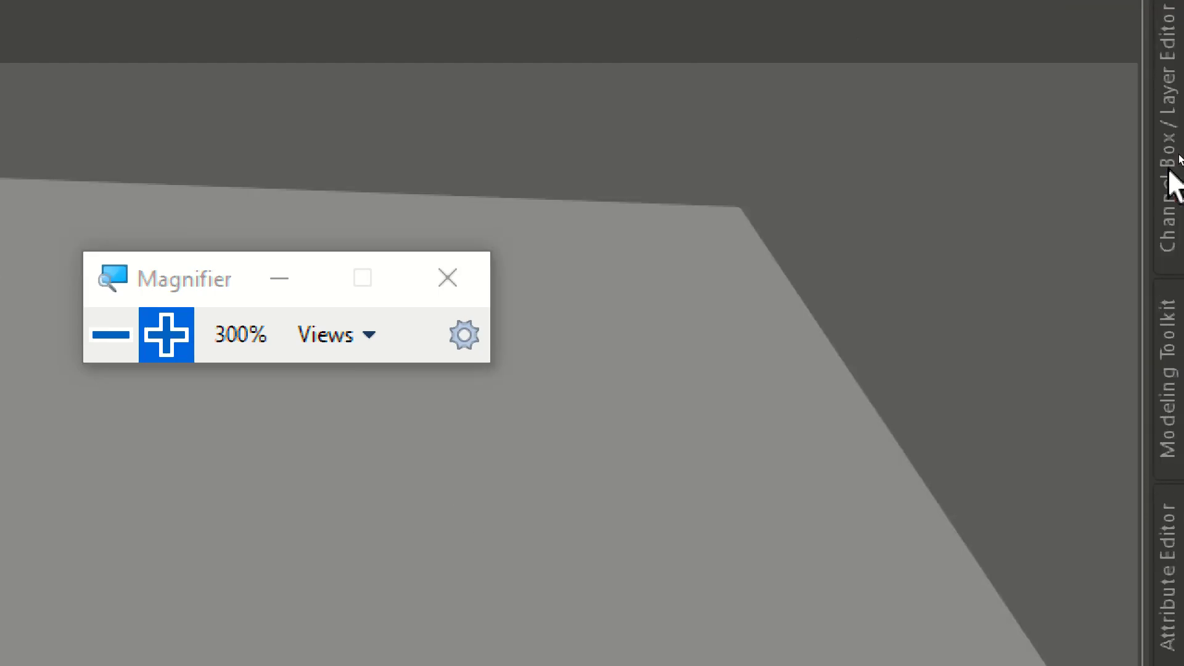
{"action": "left_click", "coordinate": [1168, 174]}
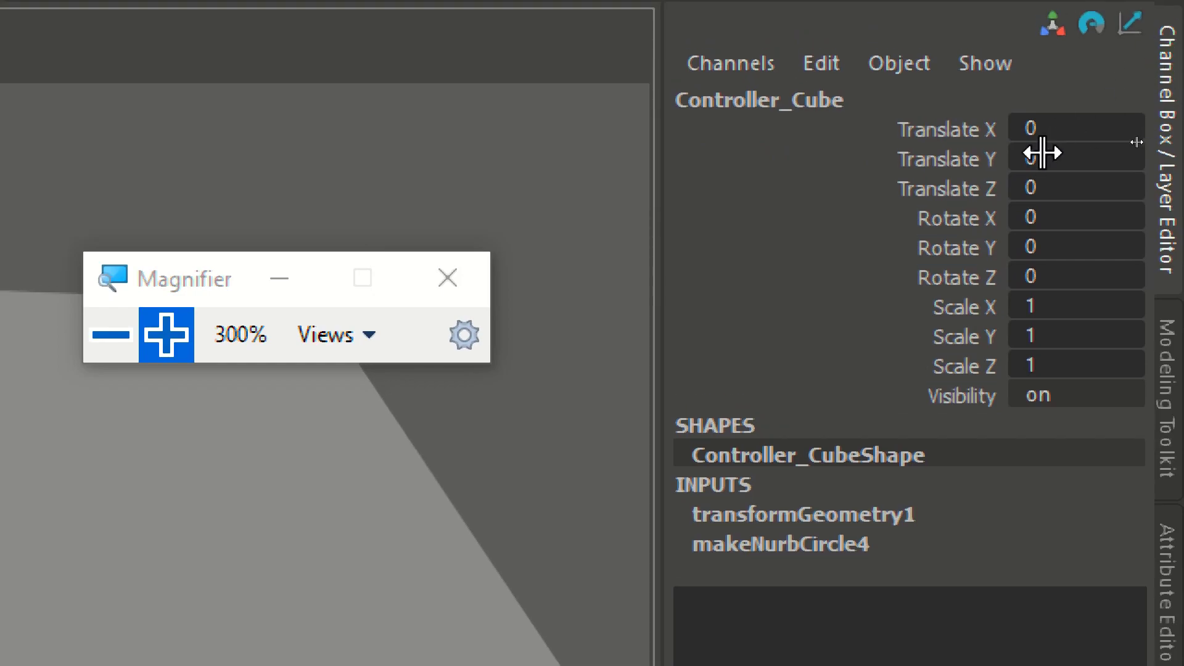
{"action": "left_click", "coordinate": [834, 62]}
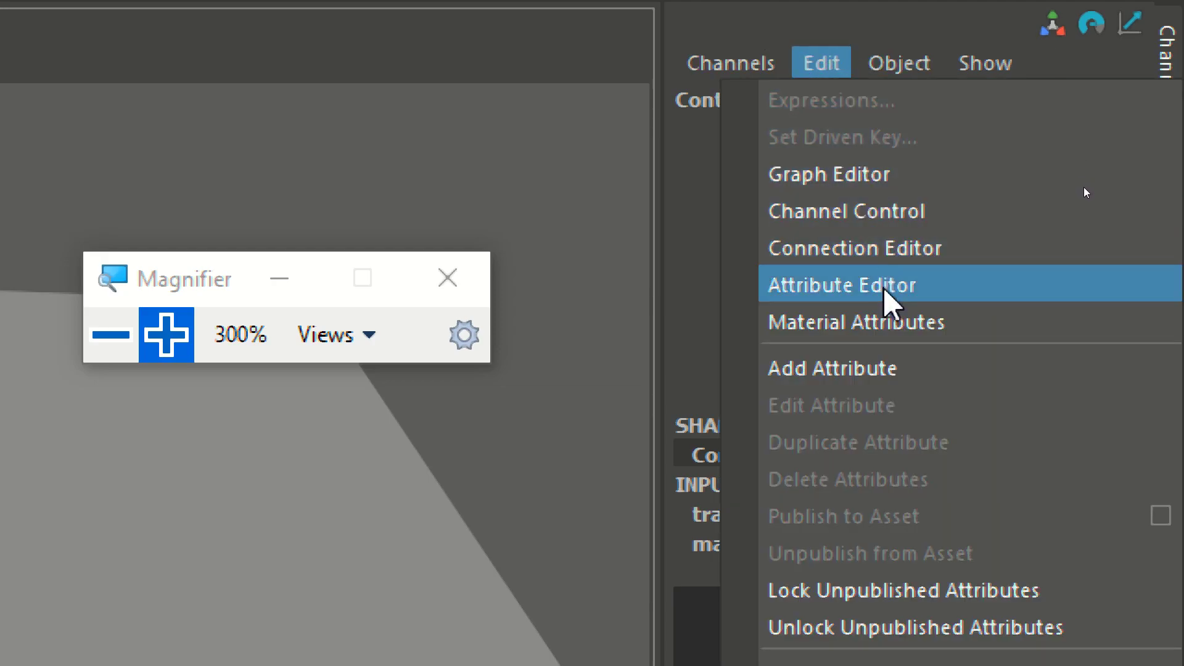
{"action": "left_click", "coordinate": [865, 370]}
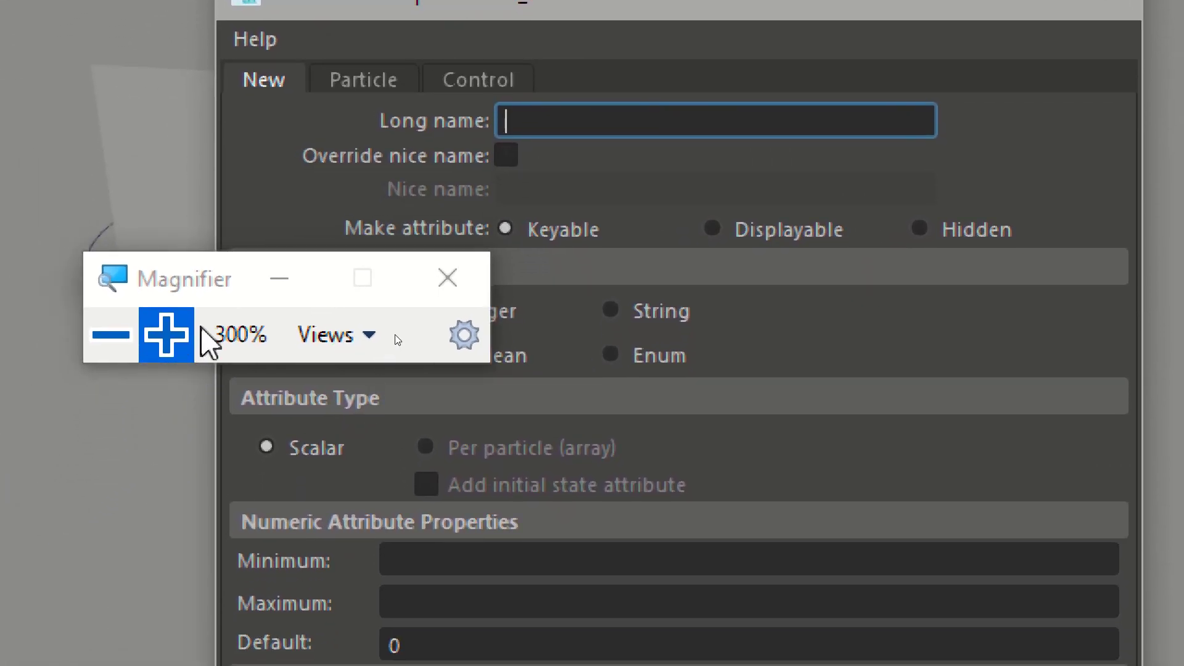
{"action": "left_click_drag", "start_coordinate": [188, 269], "coordinate": [438, 526]}
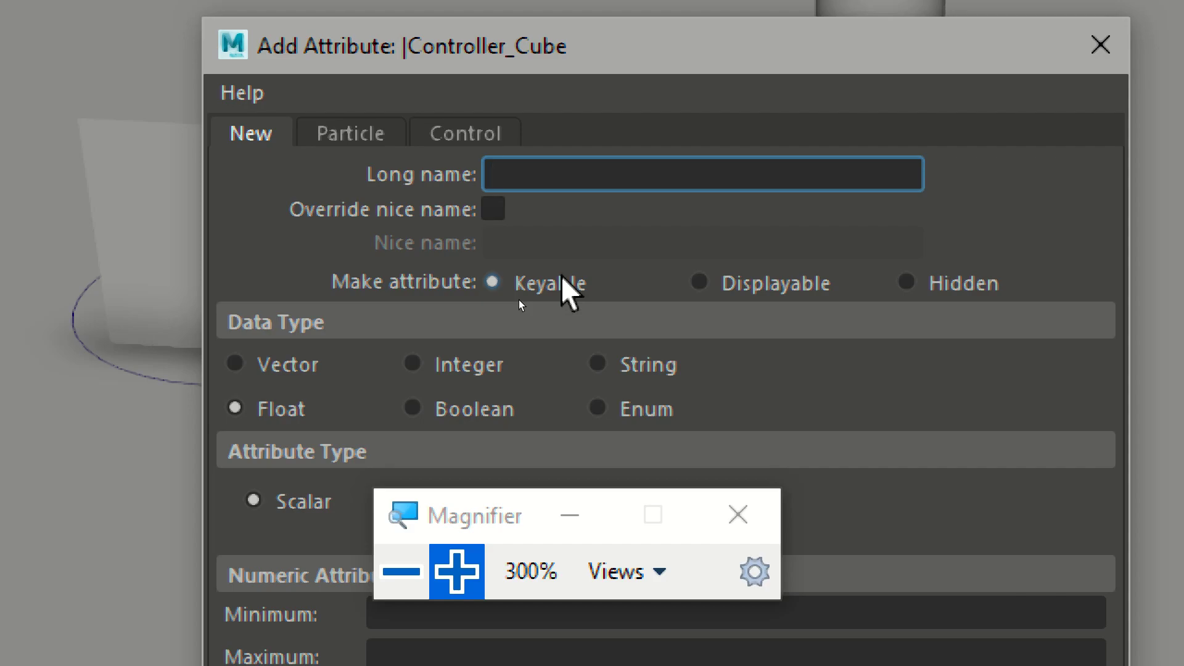
Add a keyable float attribute named BottomLeft to Controller_Cube, keeping the dialog open
{"action": "type", "text": "Bt"}
{"action": "key", "text": "BackSpace"}
{"action": "type", "text": "ottomLeft"}
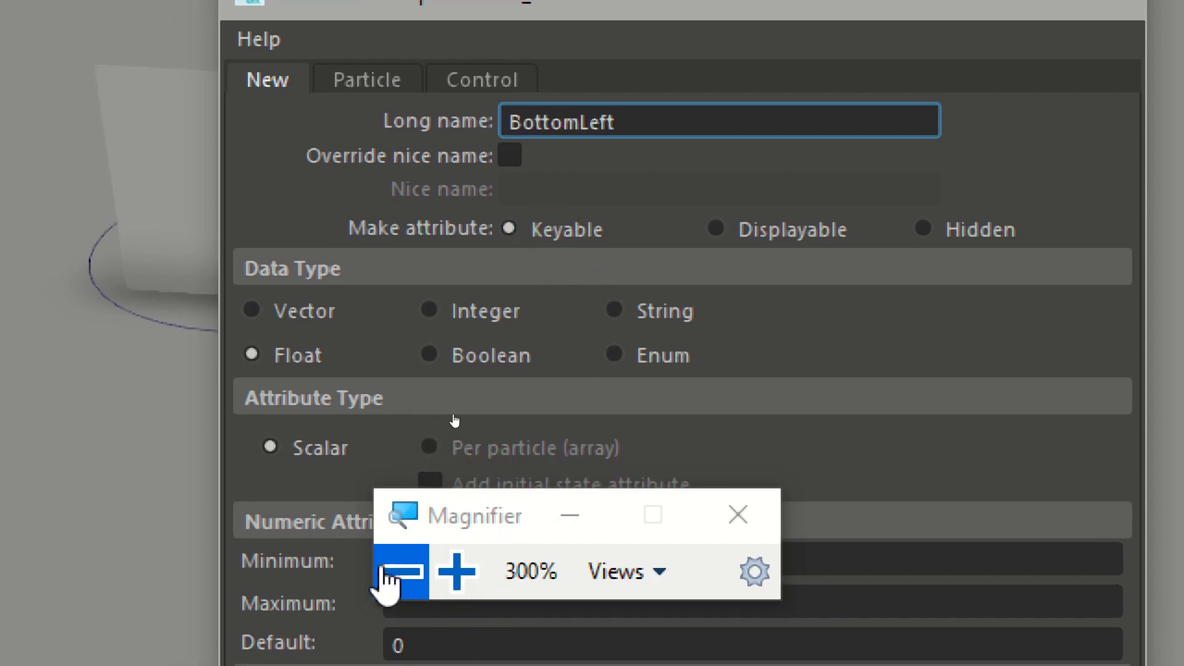
{"action": "left_click", "coordinate": [388, 570]}
{"action": "left_click_drag", "start_coordinate": [443, 532], "coordinate": [212, 86]}
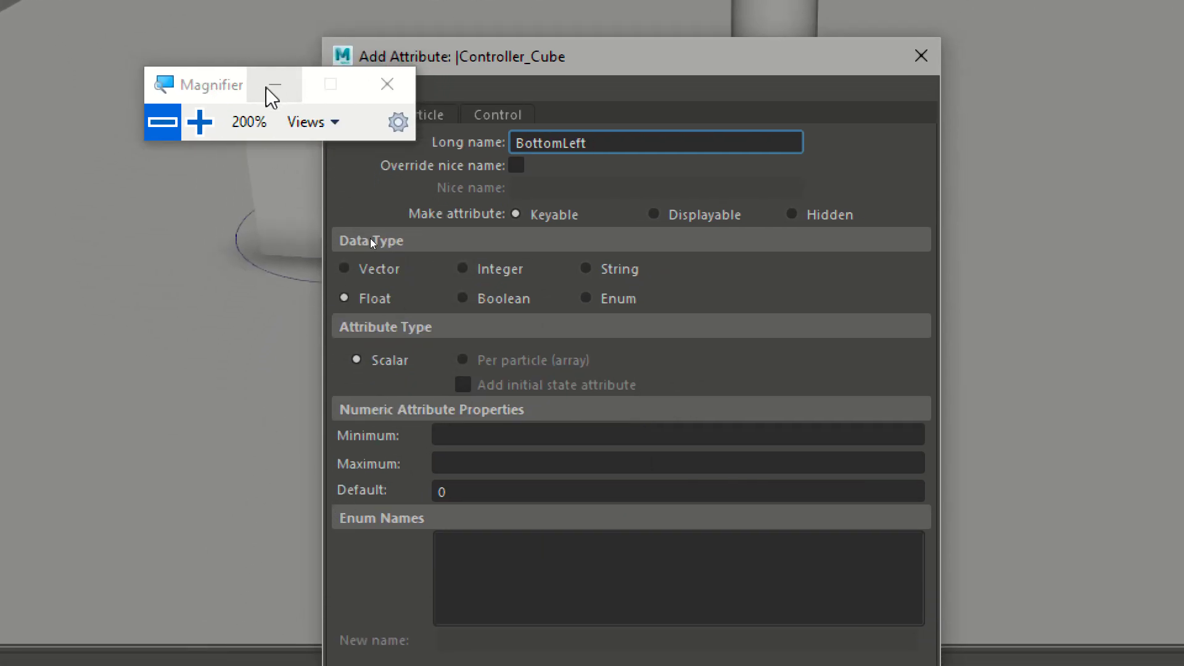
{"action": "left_click_drag", "start_coordinate": [219, 83], "coordinate": [93, 75]}
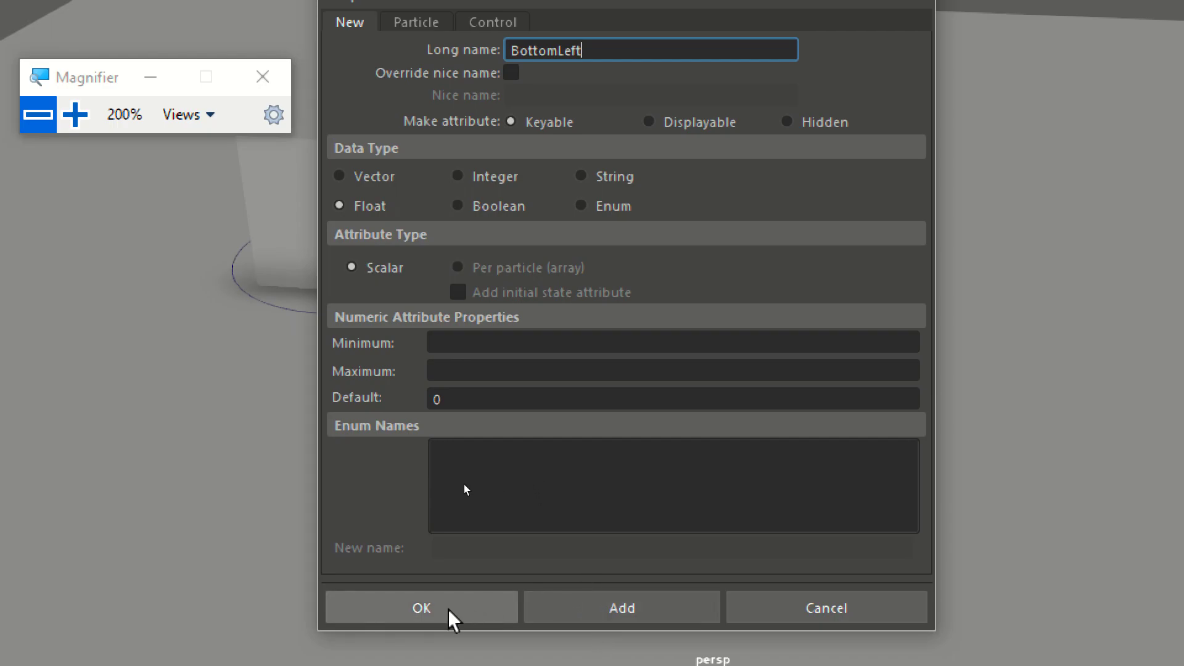
{"action": "left_click", "coordinate": [605, 619]}
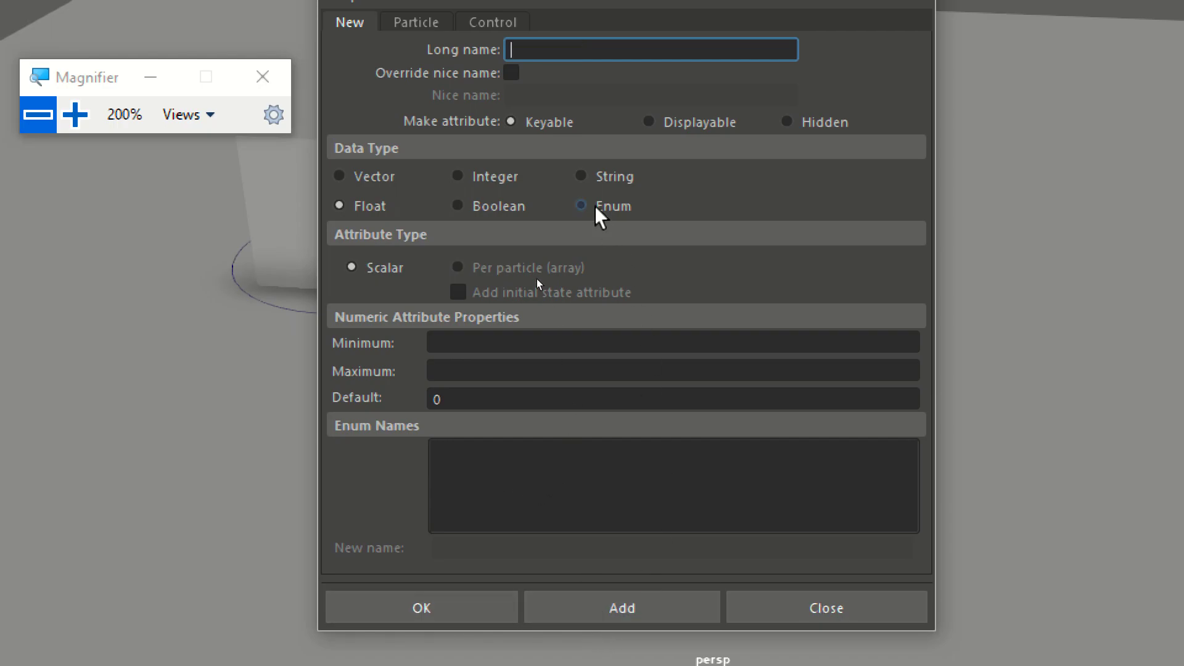
Add a second bottom-corner attribute and one named Central to Controller_Cube, both as keyable floats
{"action": "type", "text": "Bottom"}
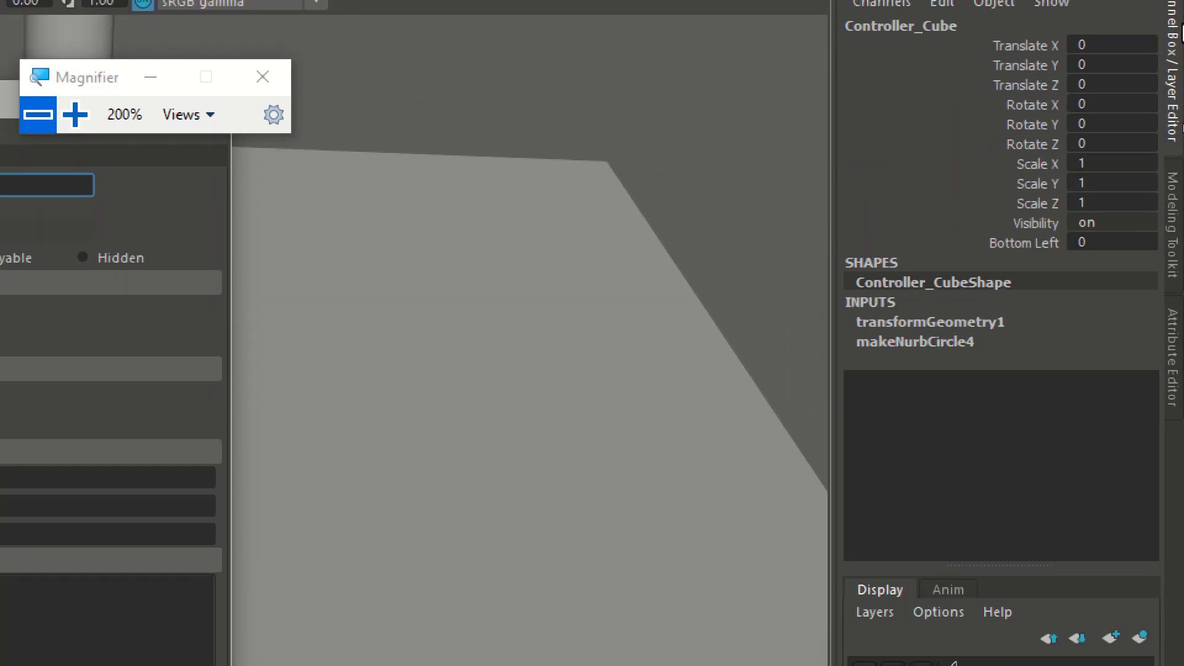
{"action": "type", "text": "Left"}
{"action": "key", "text": "Return"}
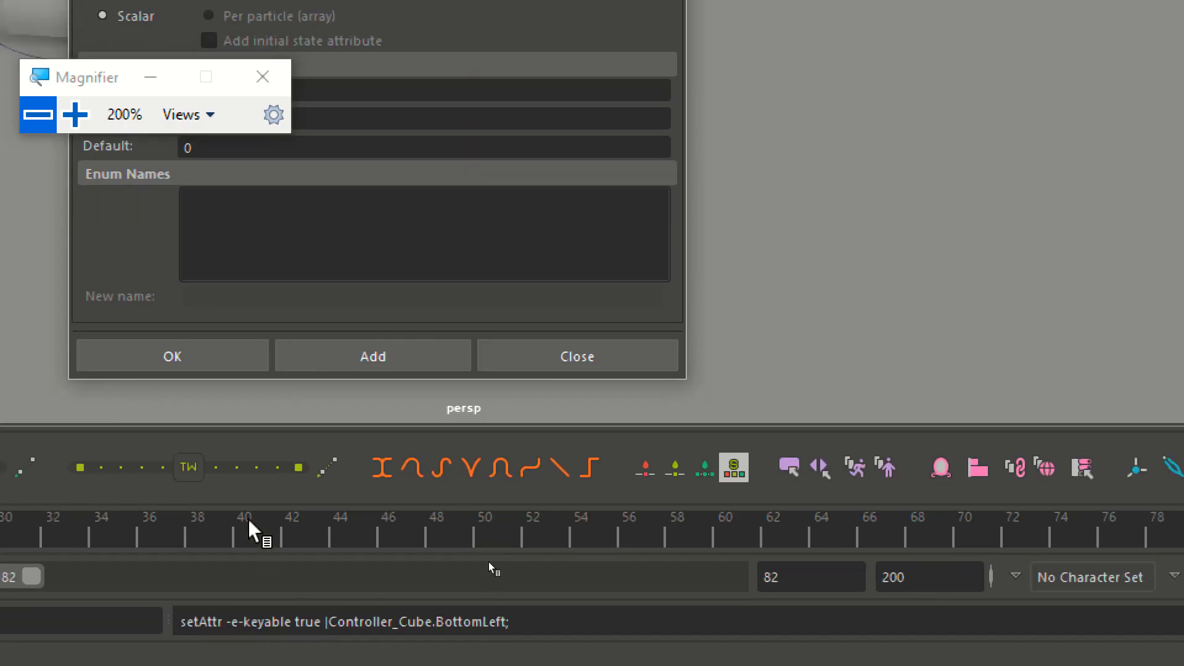
{"action": "left_click", "coordinate": [348, 357]}
{"action": "type", "text": "Centra"}
{"action": "key", "text": "BackSpace"}
{"action": "type", "text": "al"}
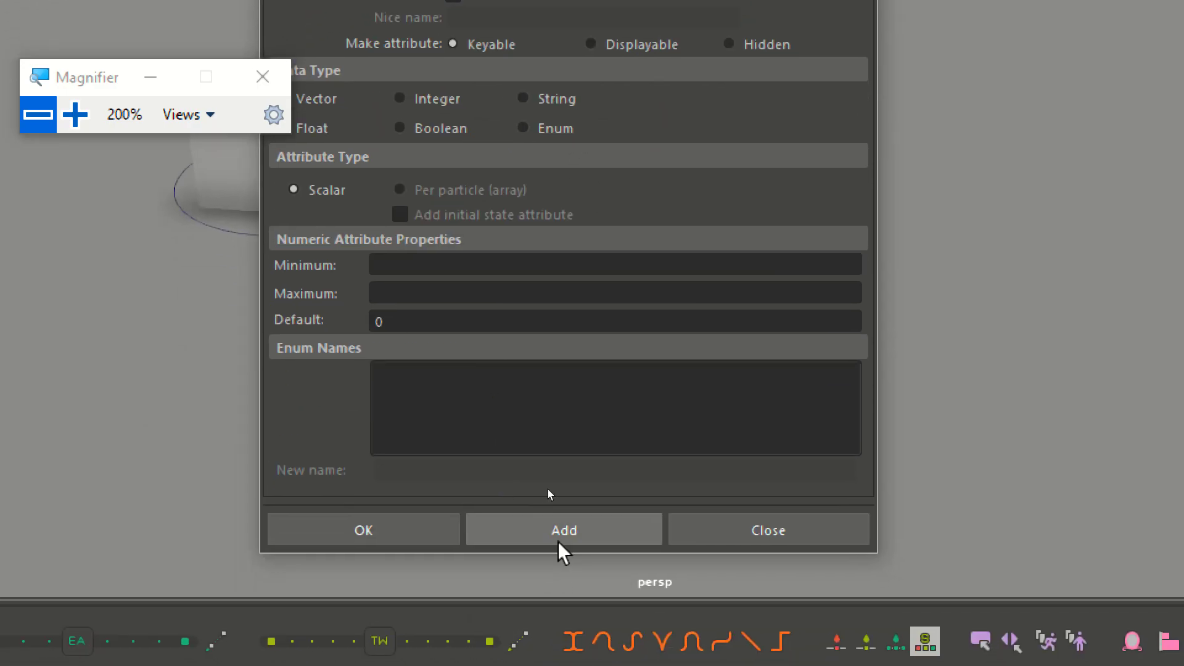
{"action": "left_click", "coordinate": [563, 531]}
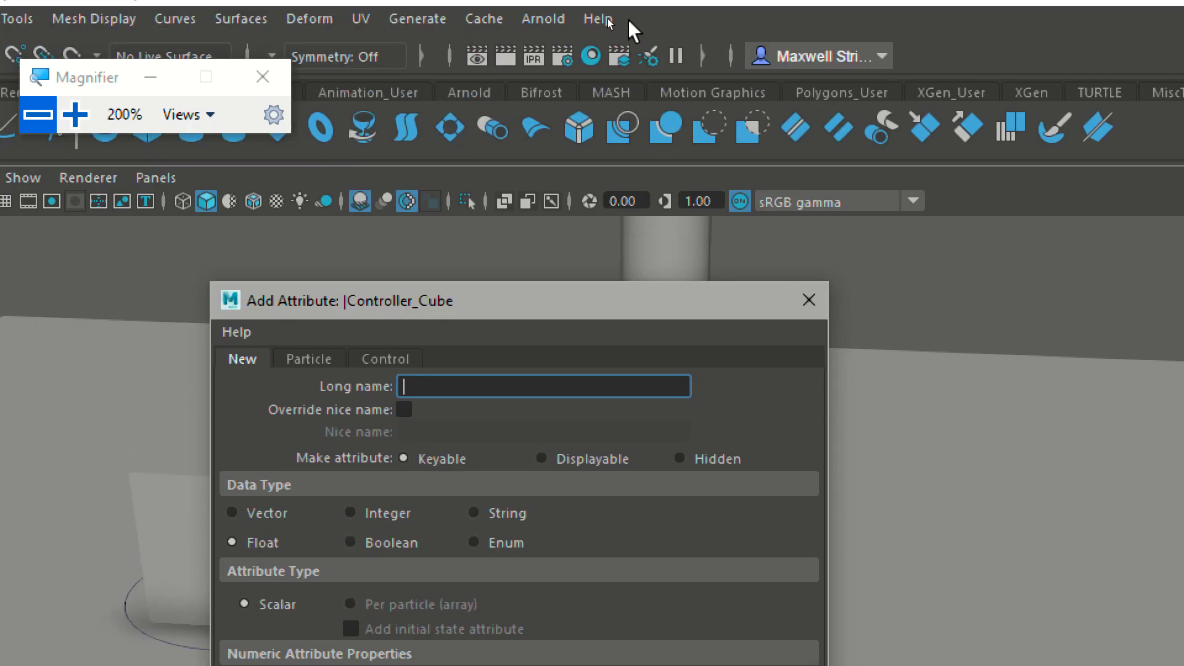
Add keyable float attributes named TopLeft and TopRight to Controller_Cube
{"action": "type", "text": "TopLeft"}
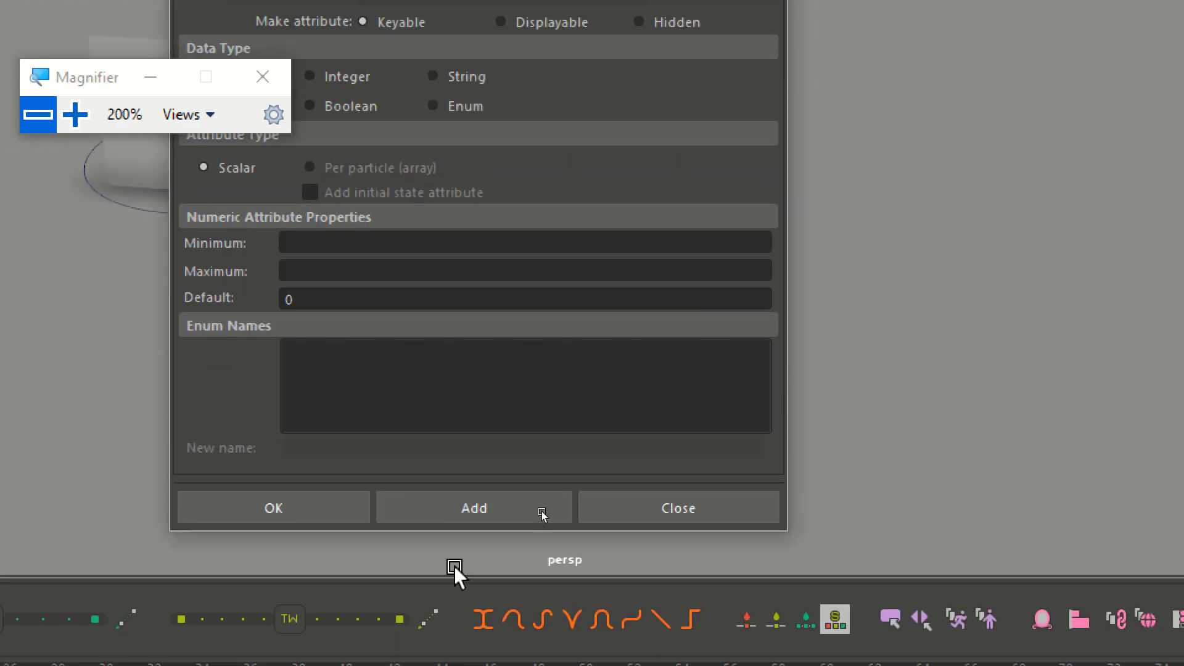
{"action": "left_click", "coordinate": [481, 509]}
{"action": "type", "text": "TopRight"}
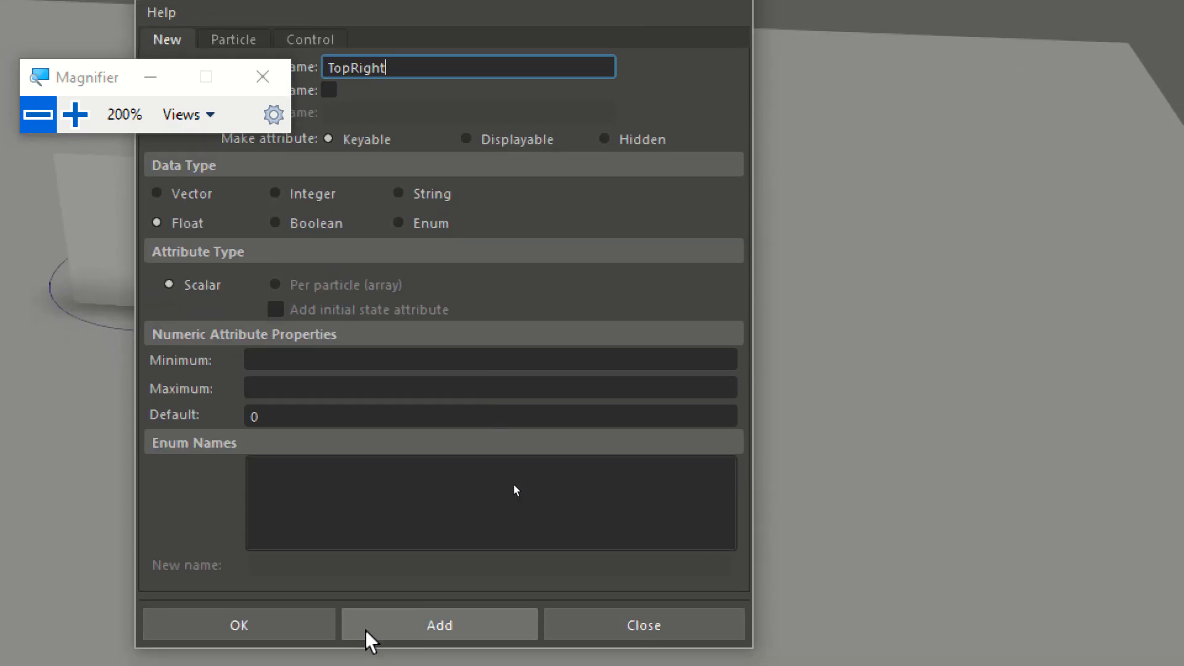
{"action": "left_click", "coordinate": [413, 621]}
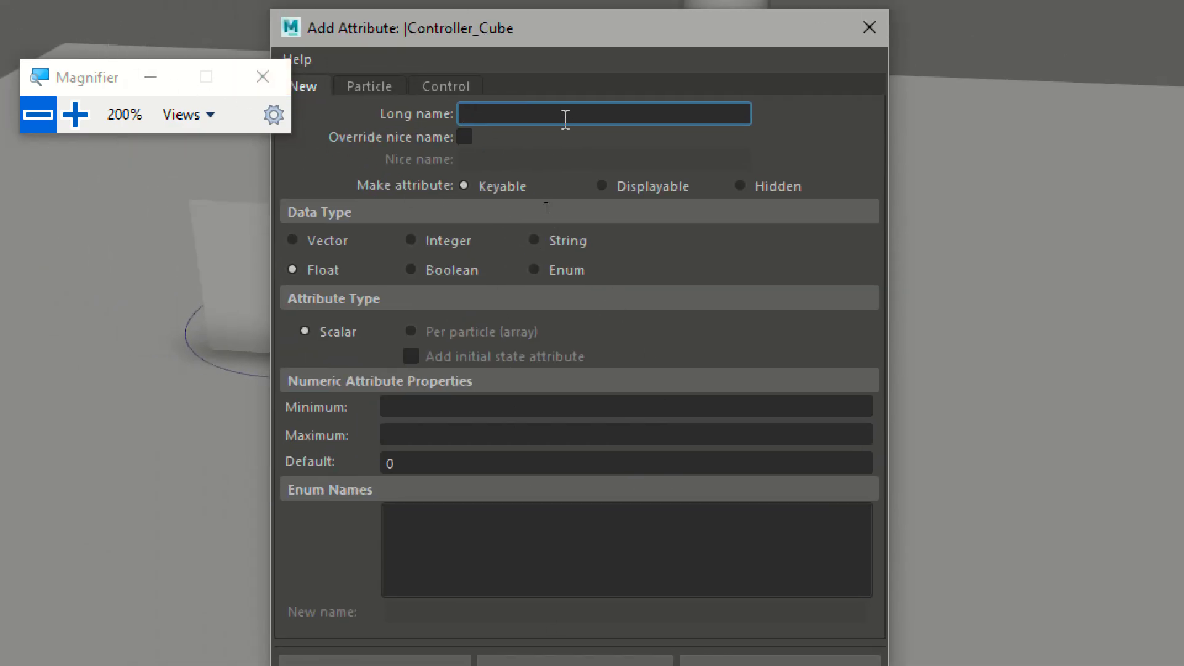
Add keyable float attributes named BendHorizontal and BendVertical to Controller_Cube and finish adding attributes
{"action": "type", "text": "BendHorizontal"}
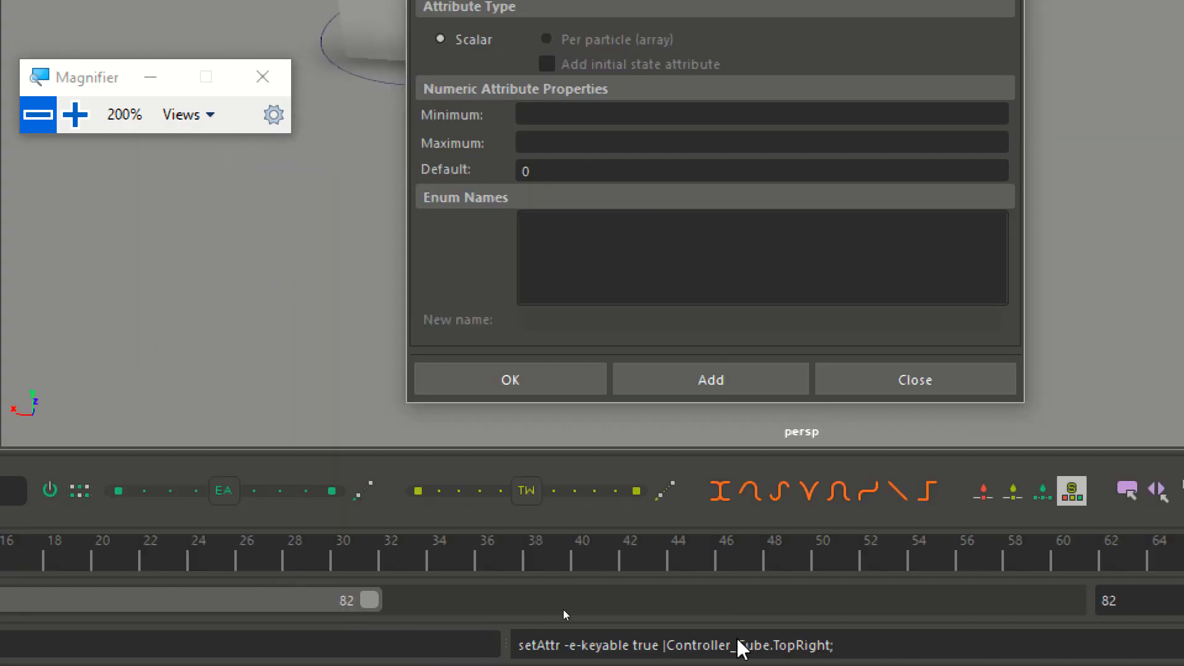
{"action": "left_click", "coordinate": [793, 370]}
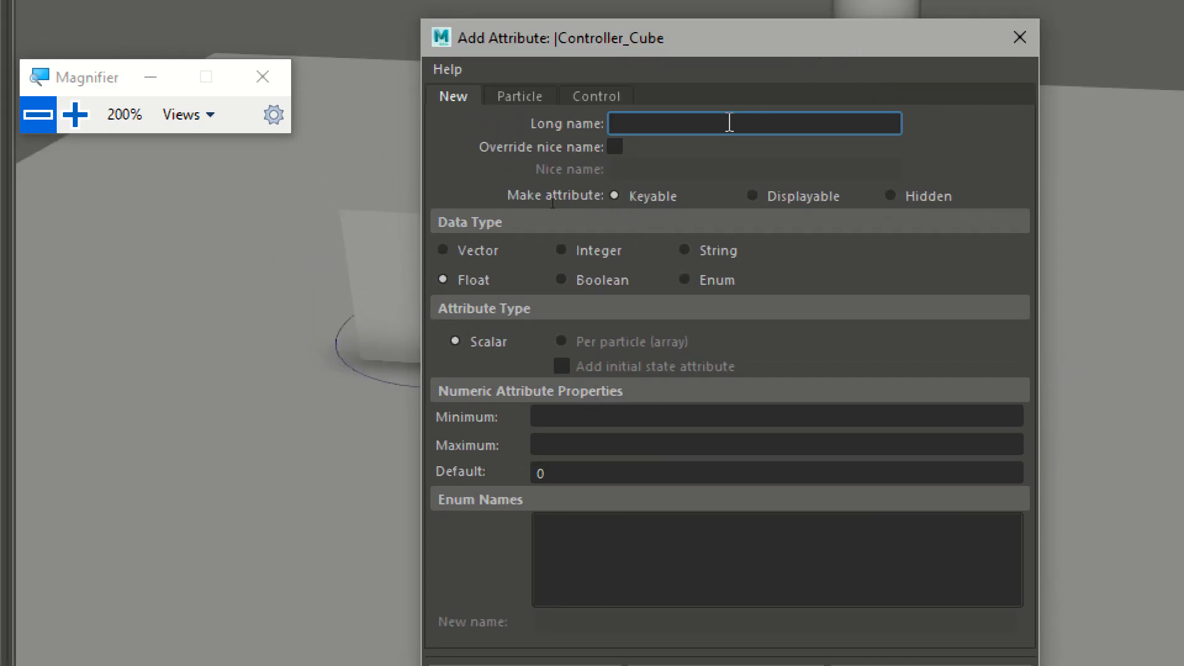
{"action": "type", "text": "BendVertical"}
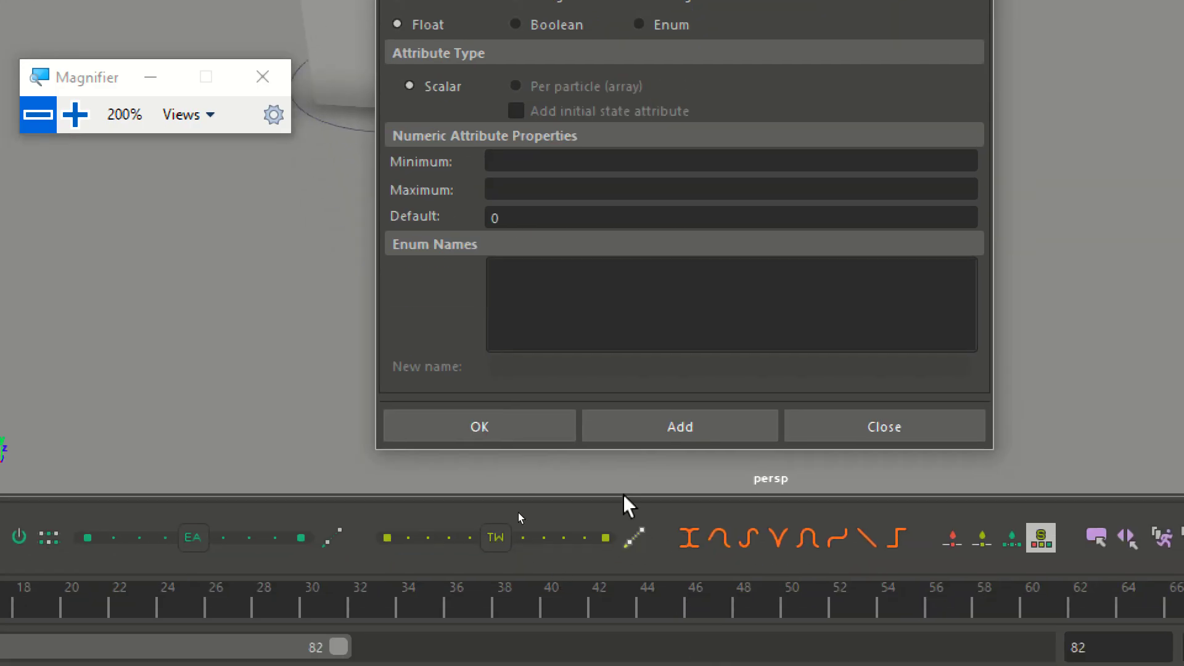
{"action": "left_click", "coordinate": [550, 428]}
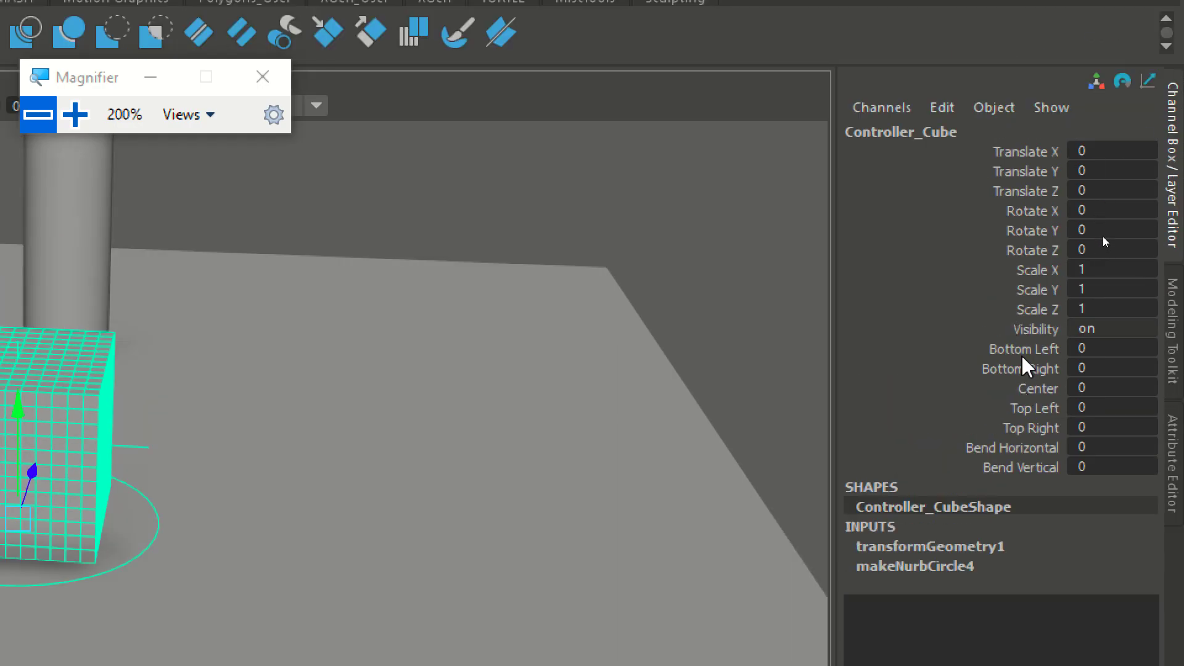
Try scrubbing Controller_Cube's Bottom Left attribute in the viewport, and undo the change
{"action": "left_click", "coordinate": [1021, 241]}
{"action": "middle_click_drag", "start_coordinate": [805, 230], "coordinate": [297, 199]}
{"action": "middle_click_drag", "start_coordinate": [297, 306], "coordinate": [425, 356]}
{"action": "key", "text": "ctrl+z"}
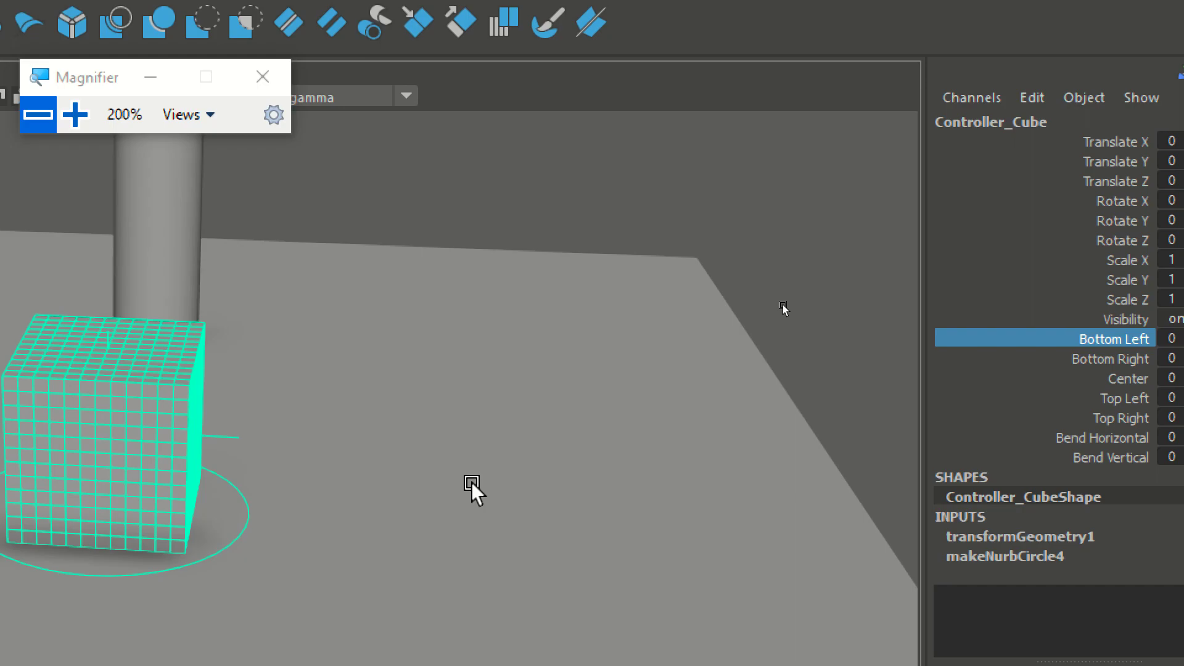
Save the scene, accepting the student version notice
{"action": "key", "text": "ctrl+s"}
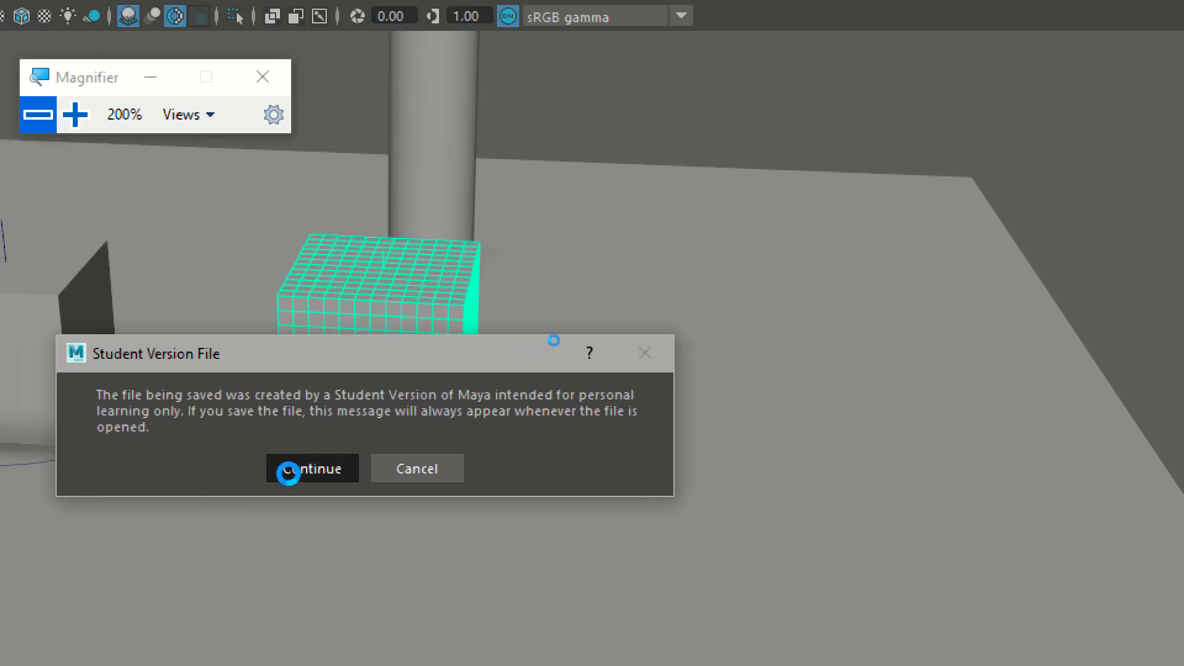
{"action": "left_click", "coordinate": [28, 548]}
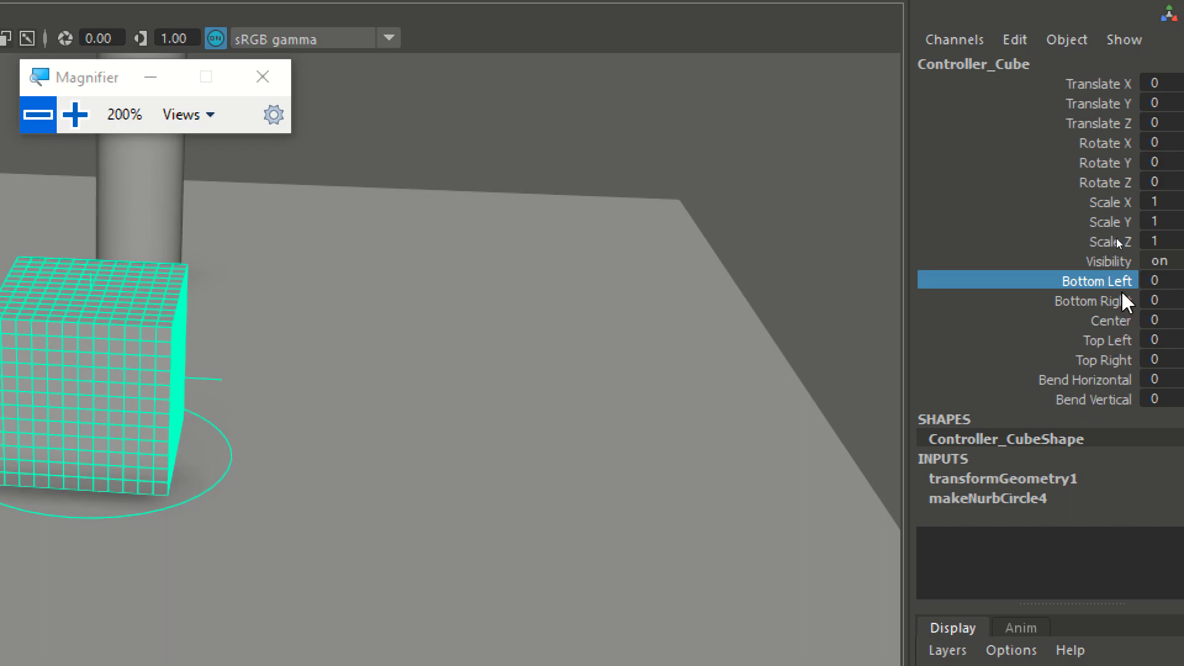
{"action": "left_click_drag", "start_coordinate": [1110, 274], "coordinate": [1081, 404]}
{"action": "left_click", "coordinate": [1081, 401]}
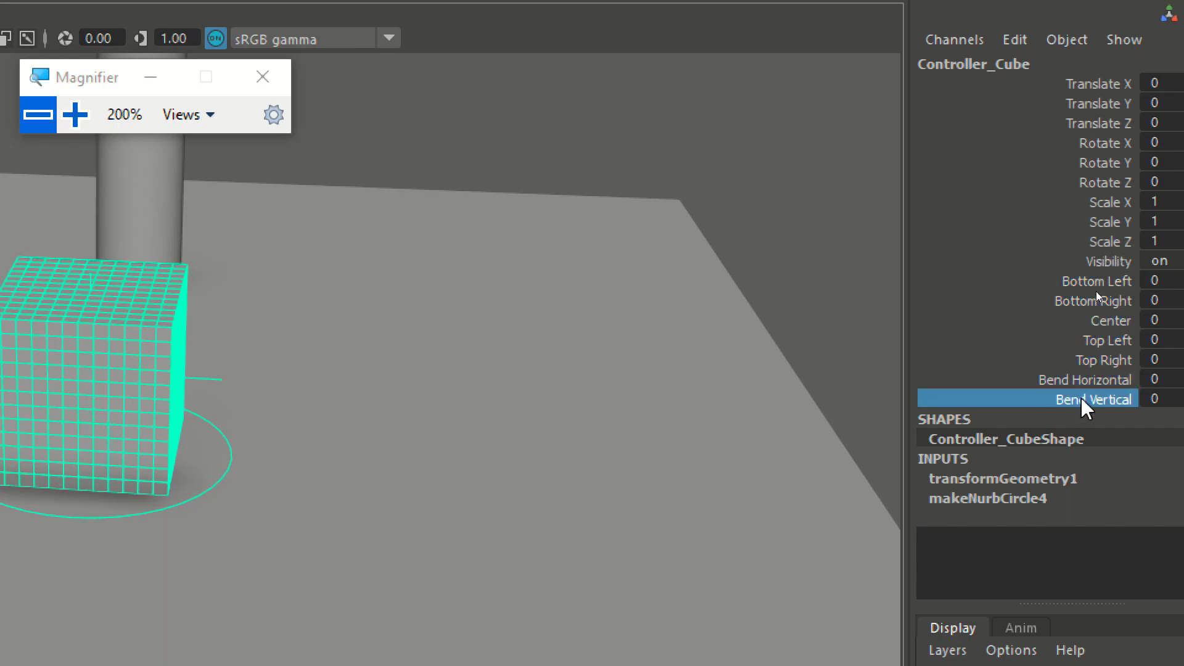
{"action": "left_click_drag", "start_coordinate": [1104, 281], "coordinate": [1091, 401]}
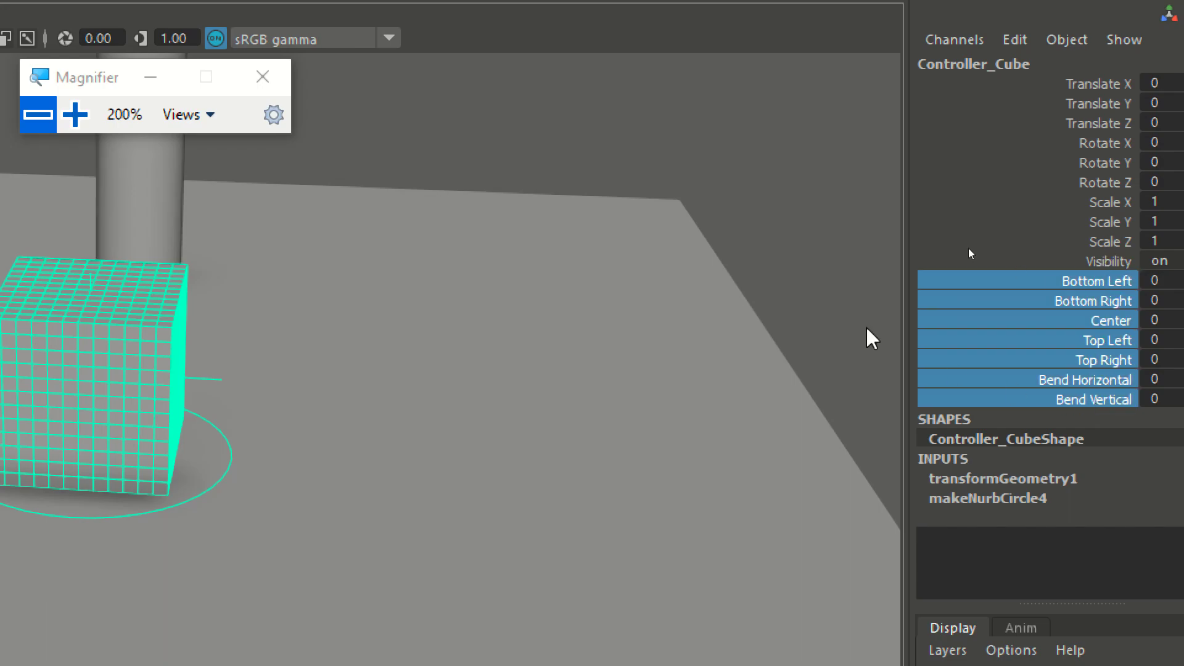
{"action": "left_click", "coordinate": [588, 154]}
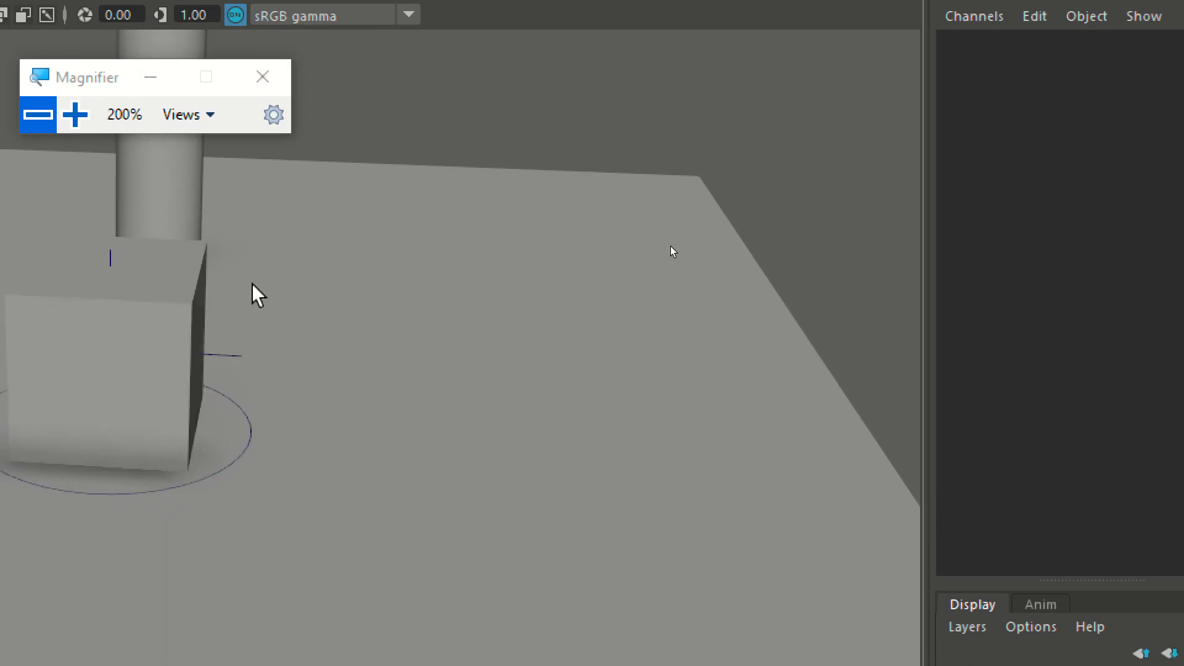
Select Controller_Cube, open the Connection Editor for it, and place the window over the viewport beside the Outliner
{"action": "left_click", "coordinate": [253, 433]}
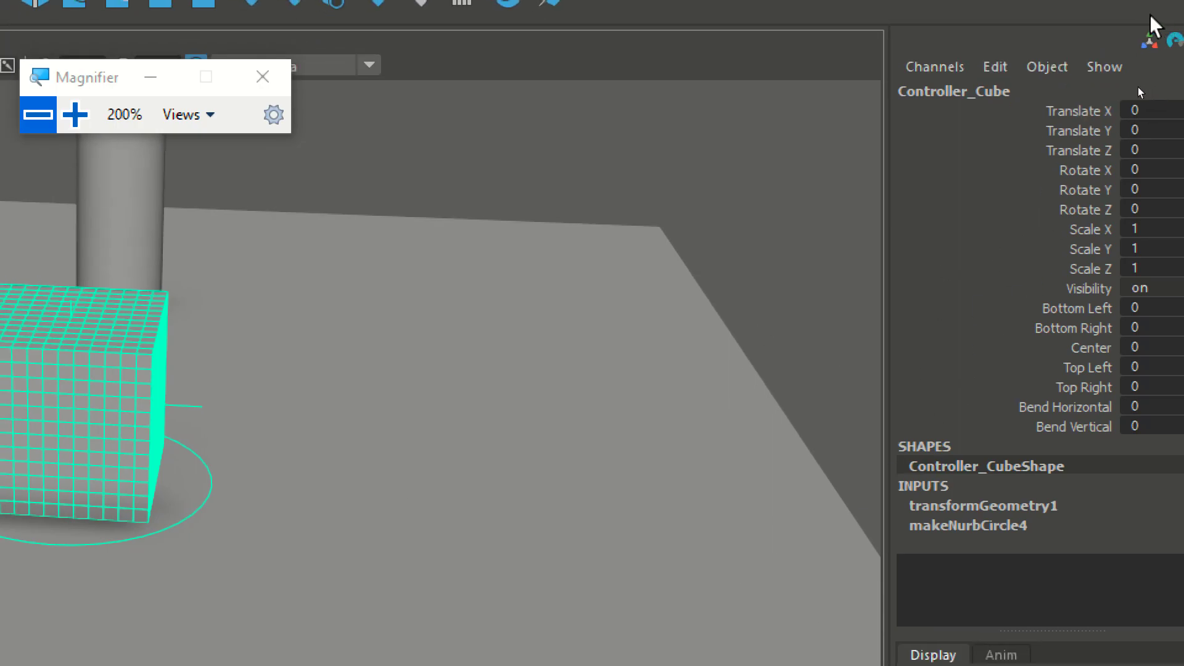
{"action": "left_click", "coordinate": [995, 67]}
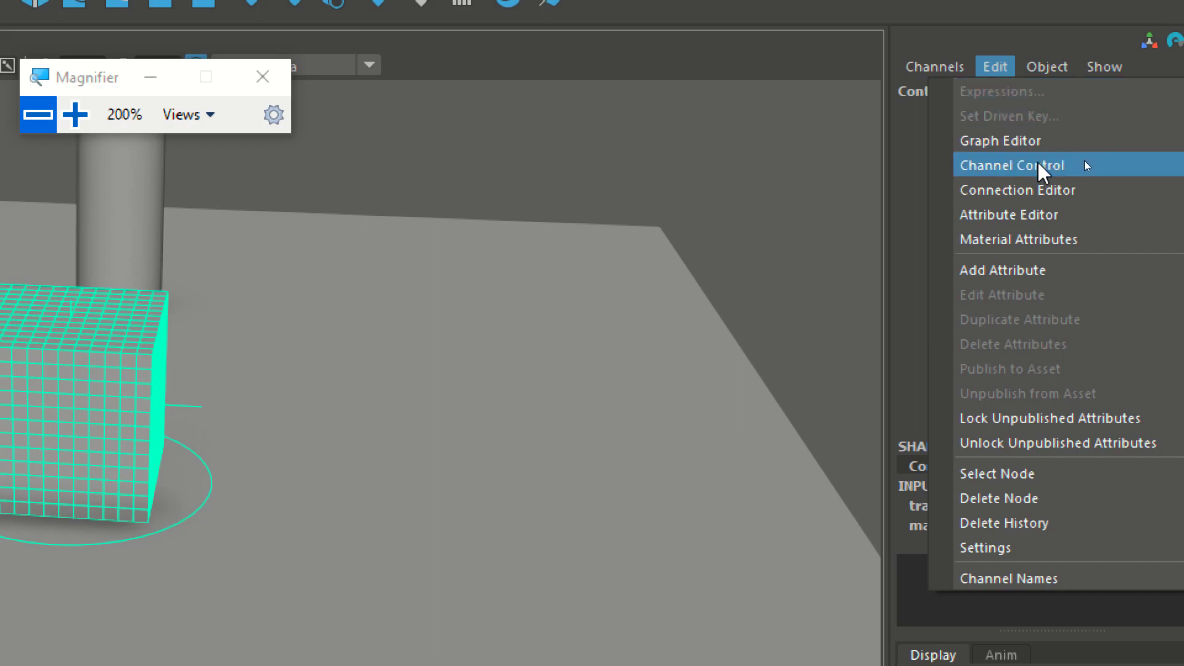
{"action": "left_click", "coordinate": [1055, 192]}
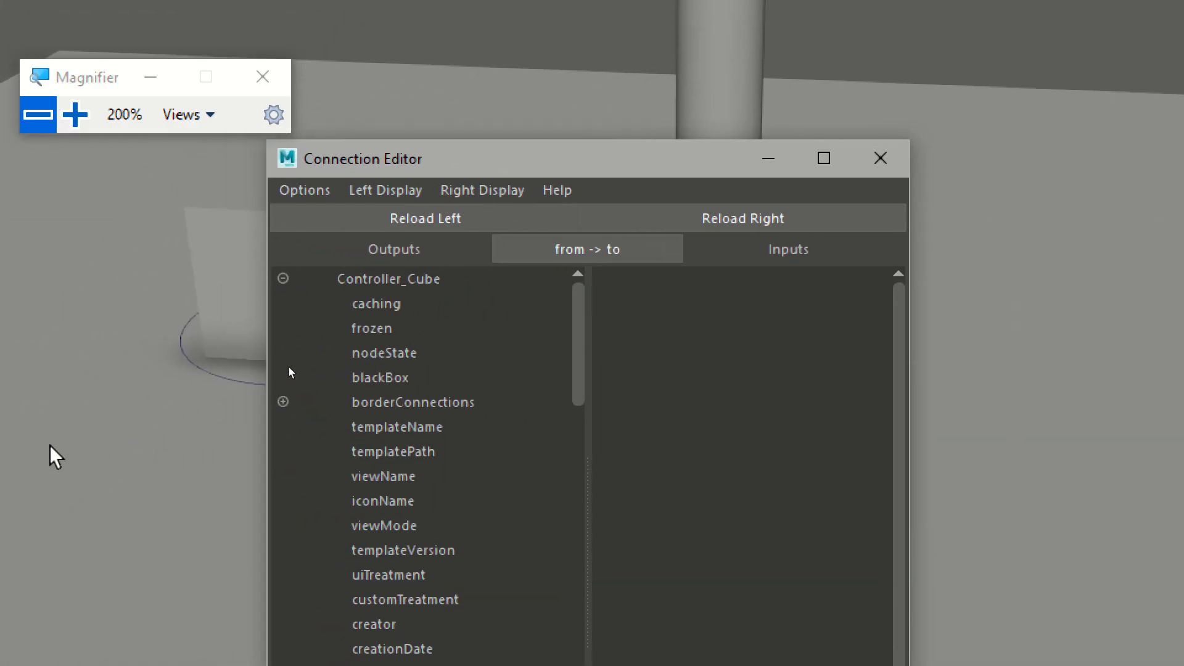
{"action": "left_click_drag", "start_coordinate": [516, 164], "coordinate": [748, 39]}
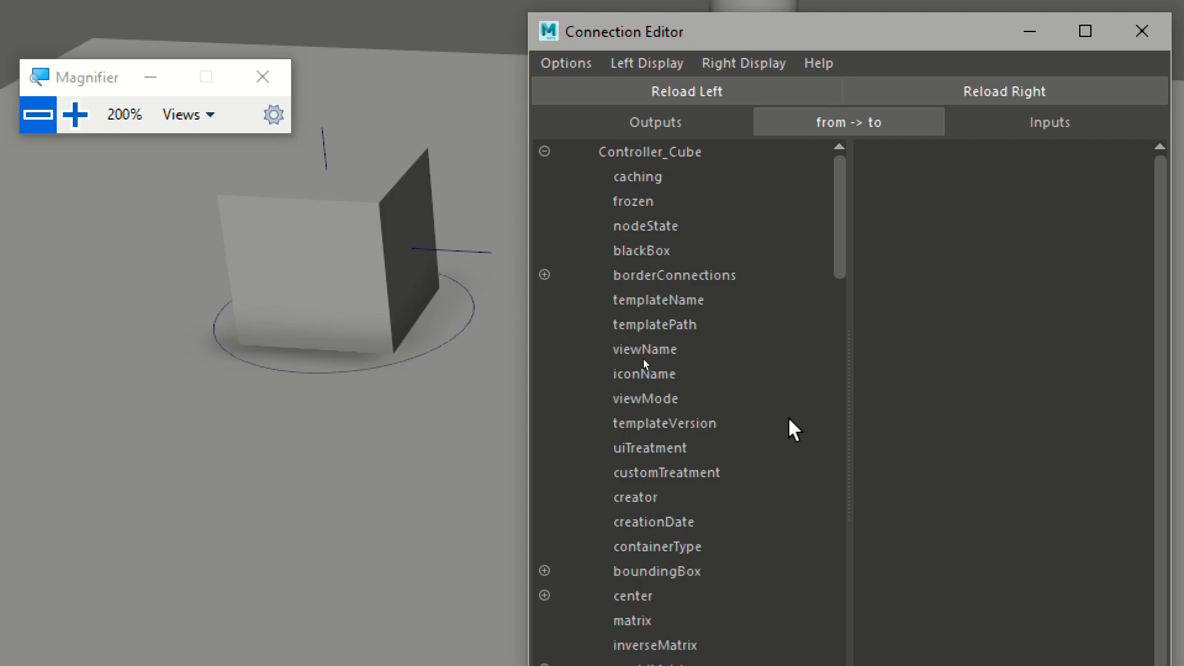
{"action": "left_click", "coordinate": [37, 114]}
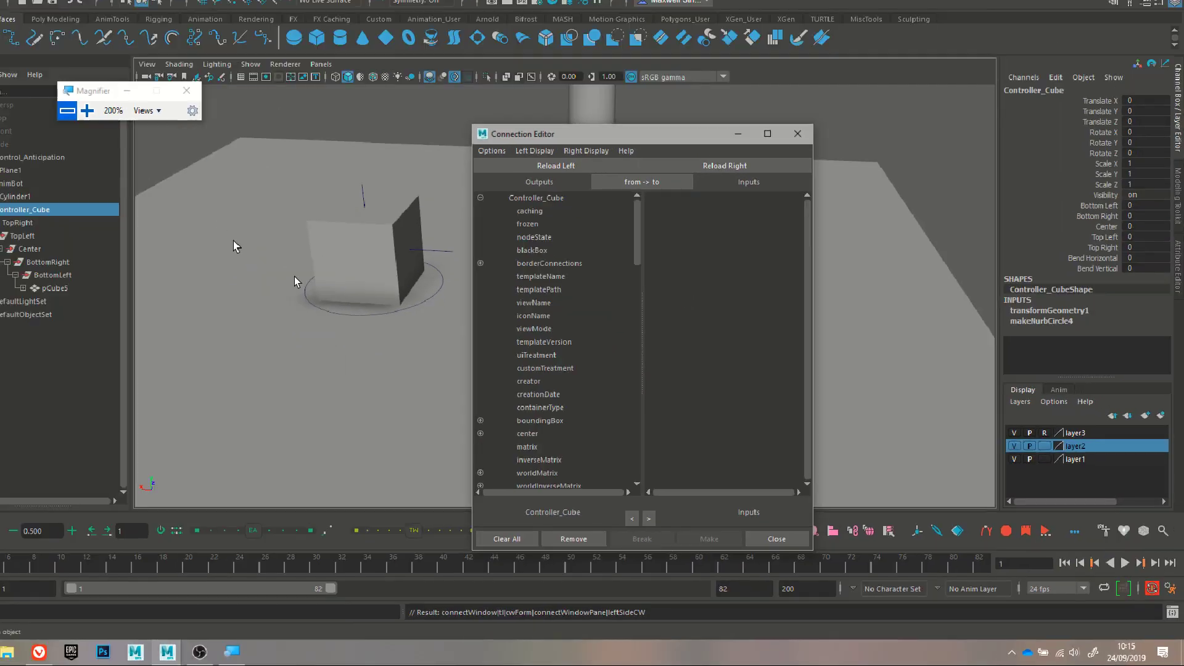
{"action": "left_click_drag", "start_coordinate": [626, 163], "coordinate": [527, 124]}
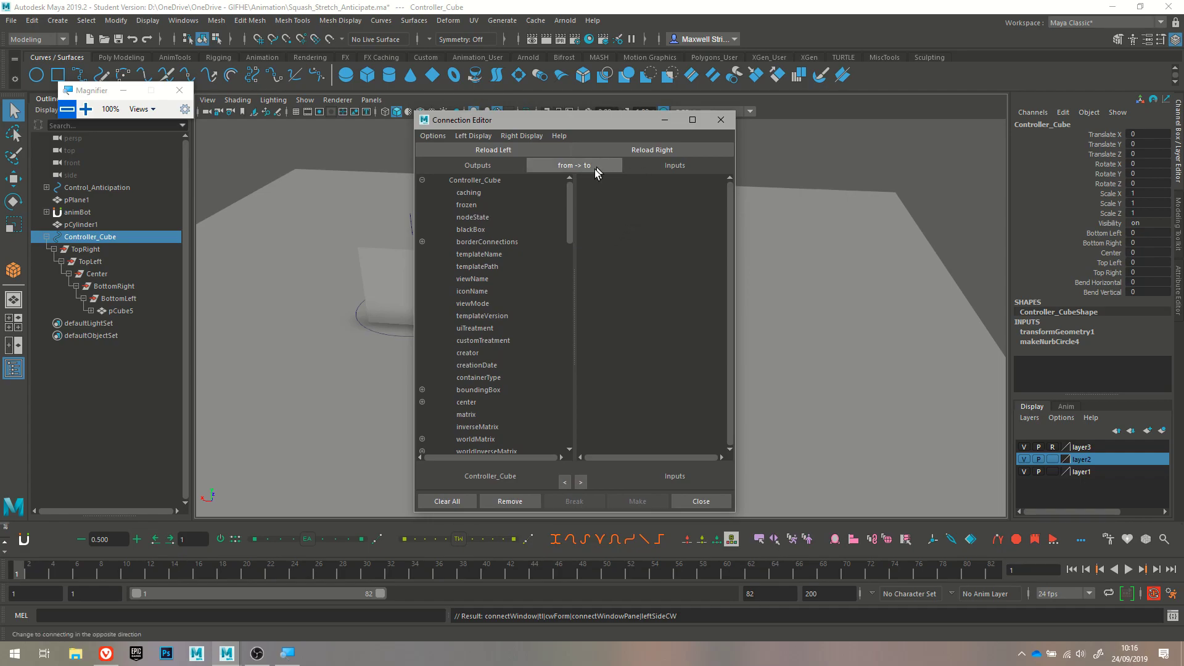
{"action": "left_click", "coordinate": [566, 138]}
{"action": "left_click", "coordinate": [581, 127]}
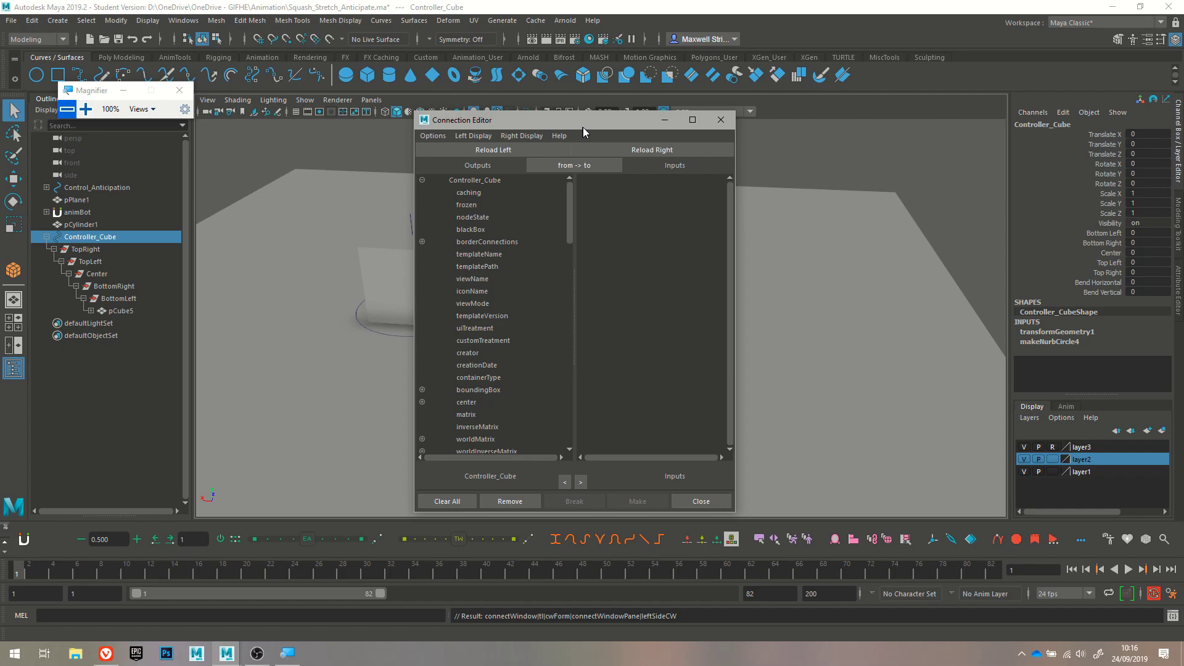
{"action": "left_click_drag", "start_coordinate": [589, 117], "coordinate": [638, 111]}
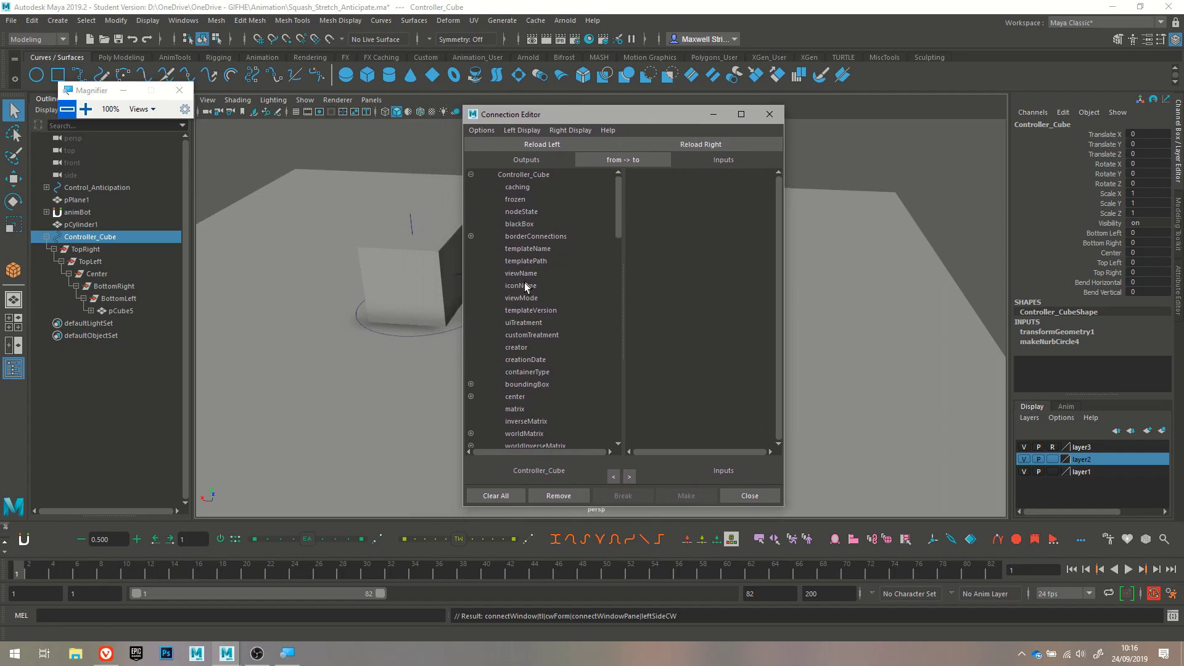
Set the connection direction to "to <- from" and load Controller_Cube as the output side
{"action": "left_click", "coordinate": [626, 161]}
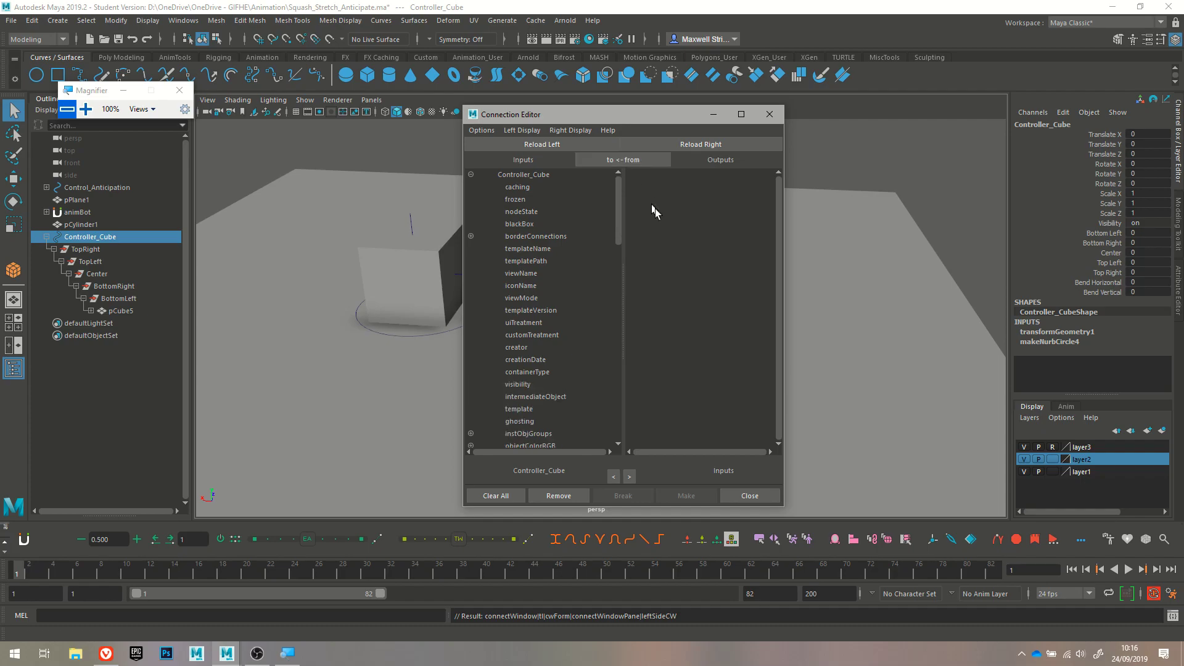
{"action": "left_click", "coordinate": [624, 160]}
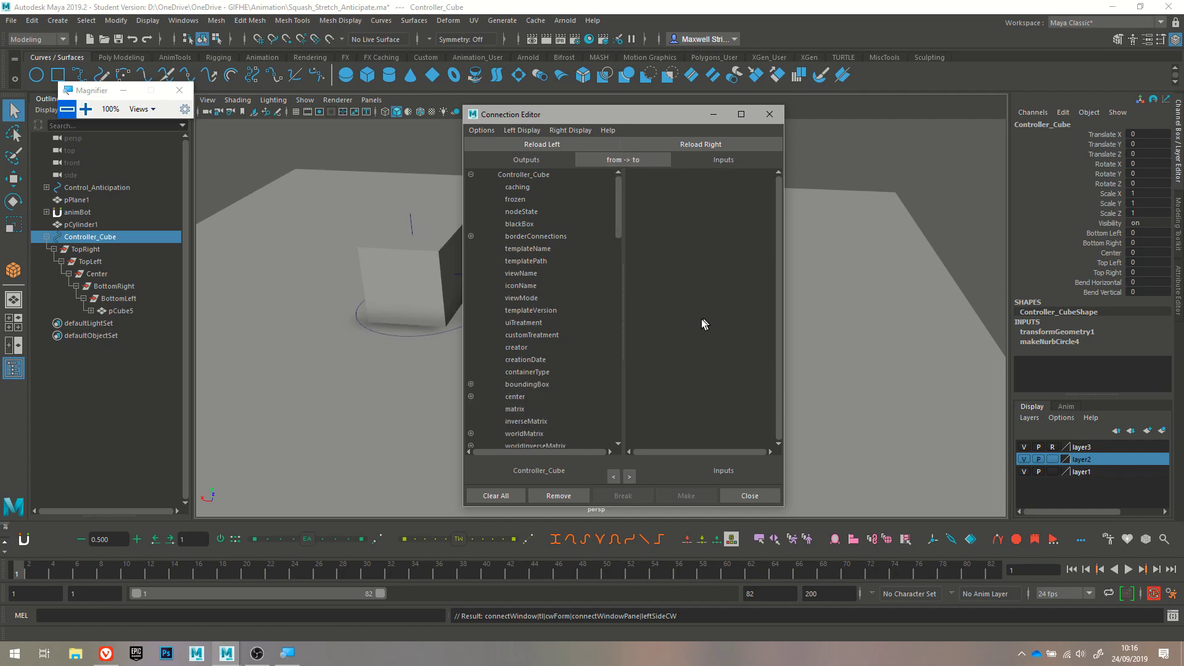
{"action": "left_click", "coordinate": [606, 161]}
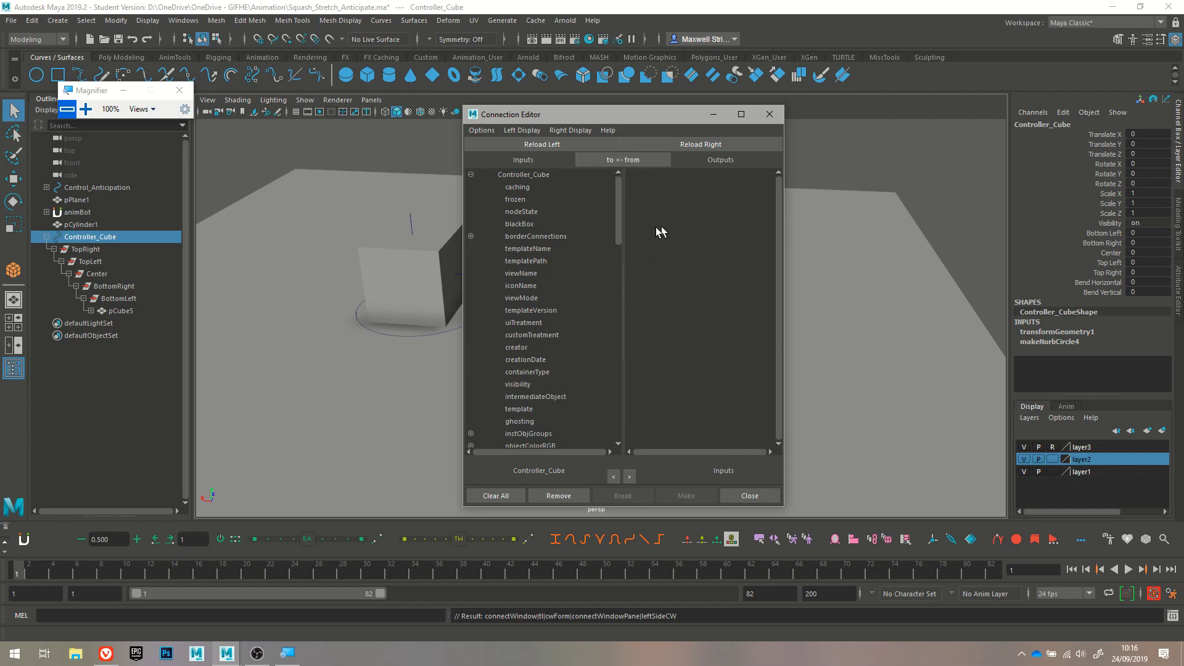
{"action": "left_click", "coordinate": [683, 145]}
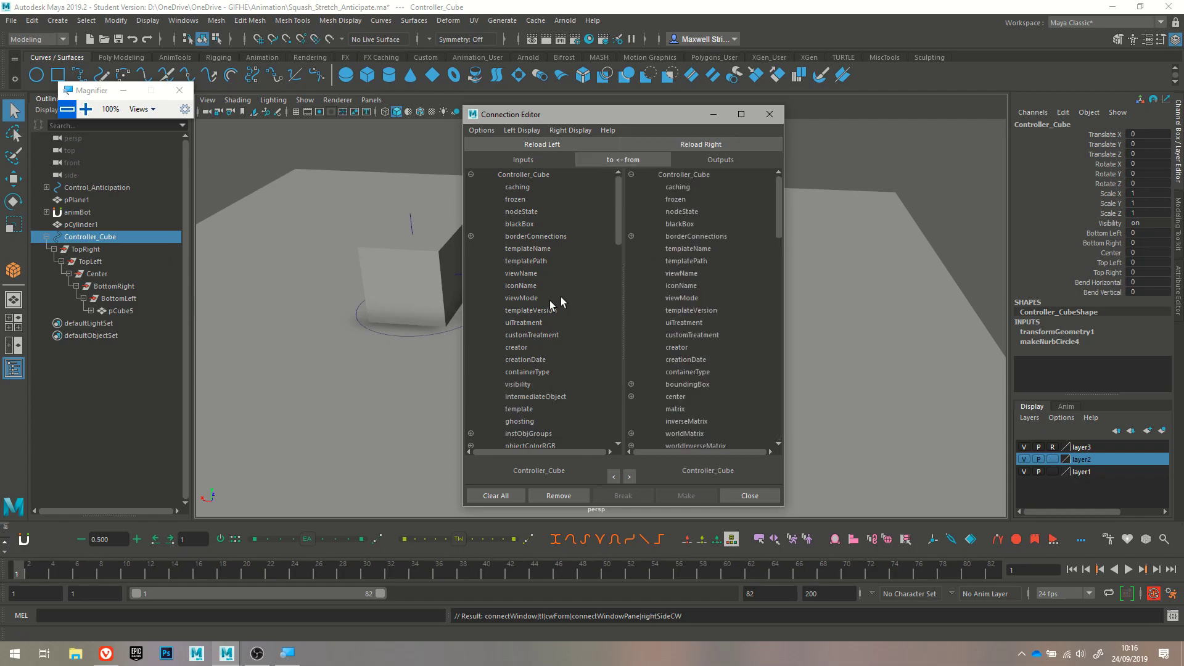
{"action": "left_click", "coordinate": [127, 300]}
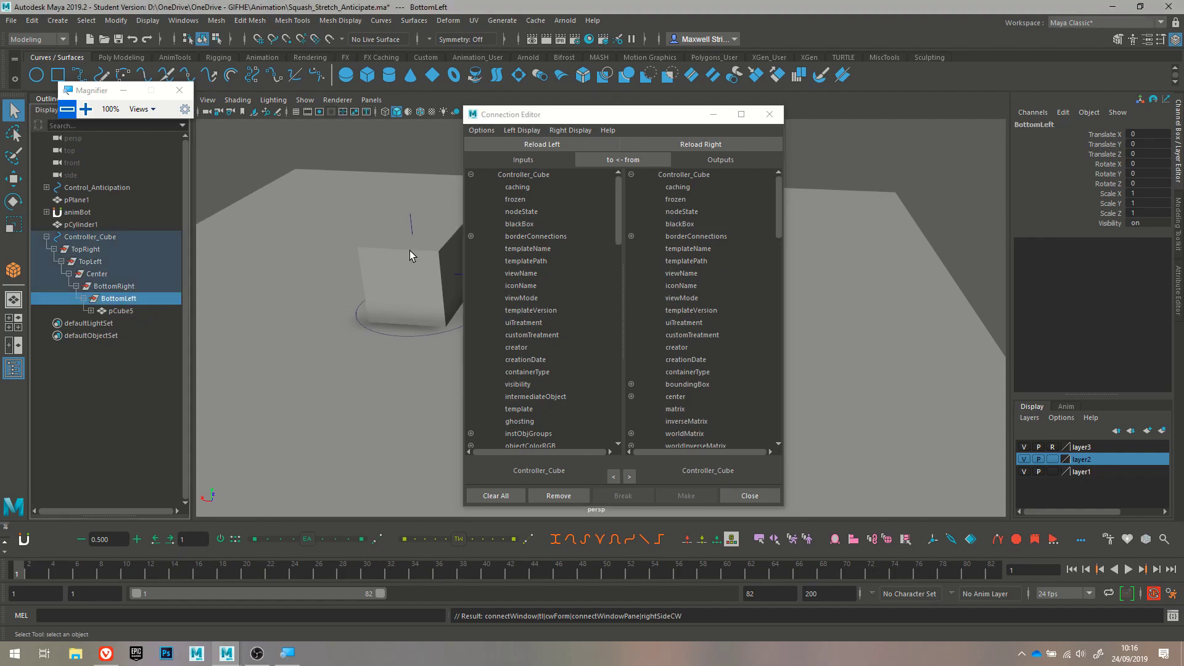
{"action": "left_click", "coordinate": [685, 175]}
{"action": "left_click", "coordinate": [100, 236]}
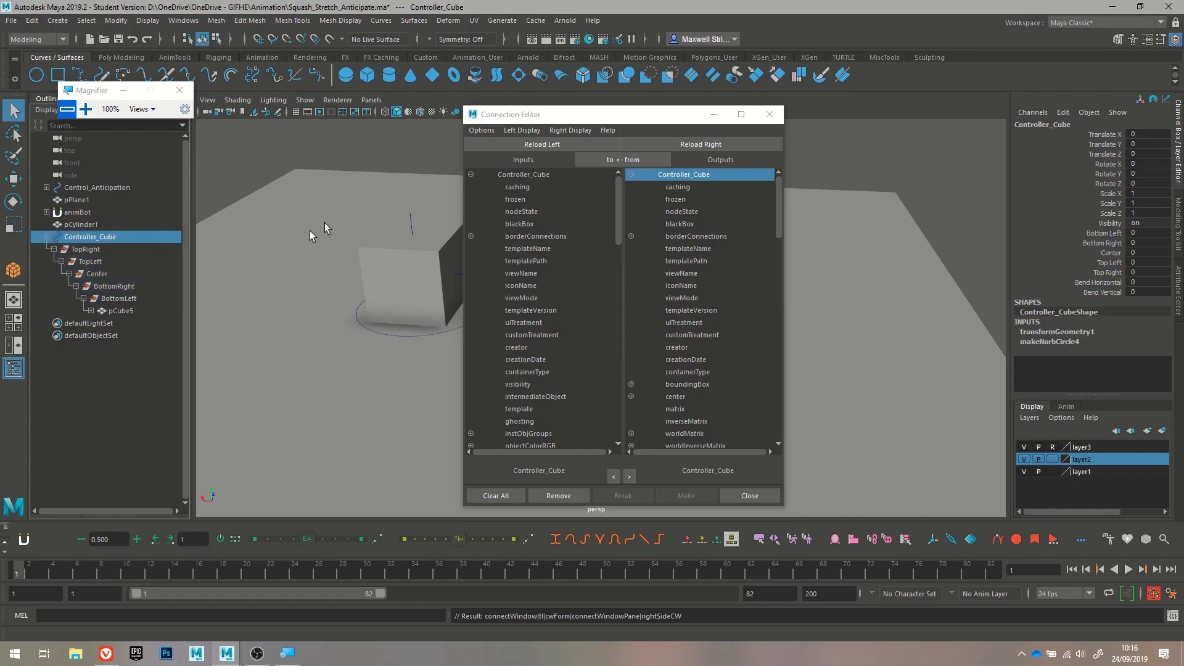
{"action": "left_click", "coordinate": [669, 145]}
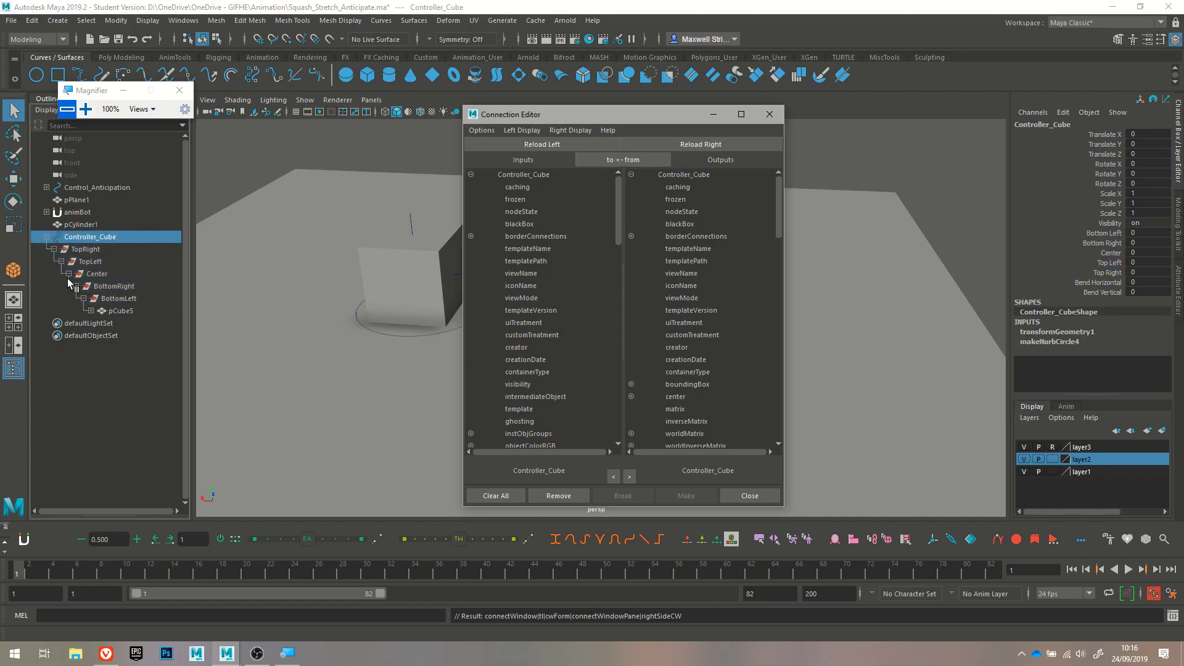
Load the BottomLeft group as the input side and connect Controller_Cube's BottomLeft attribute to the group's rotateZ
{"action": "left_click", "coordinate": [116, 299]}
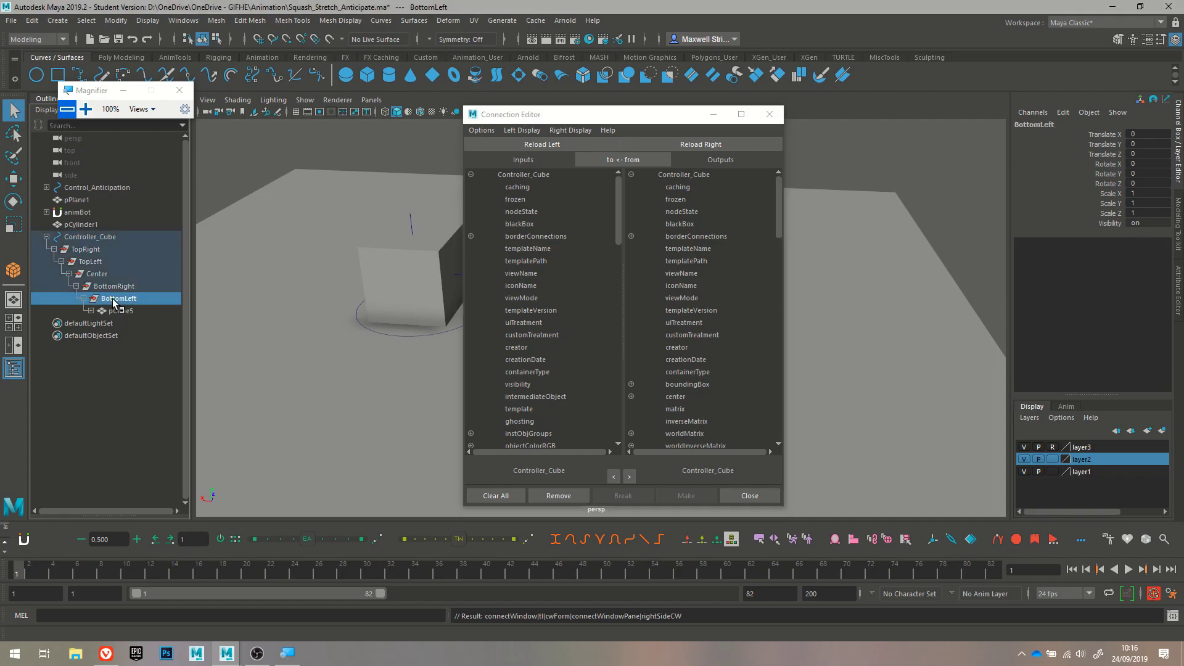
{"action": "left_click", "coordinate": [540, 148]}
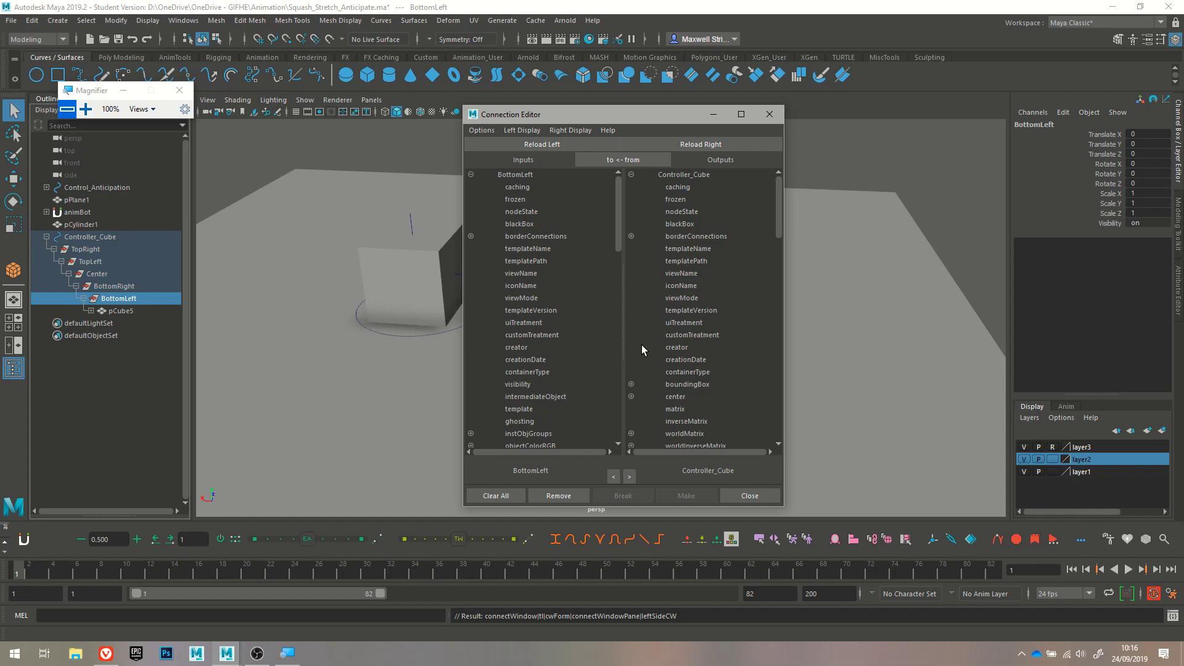
{"action": "scroll", "coordinate": [641, 345], "scroll_direction": "down", "scroll_amount": 15}
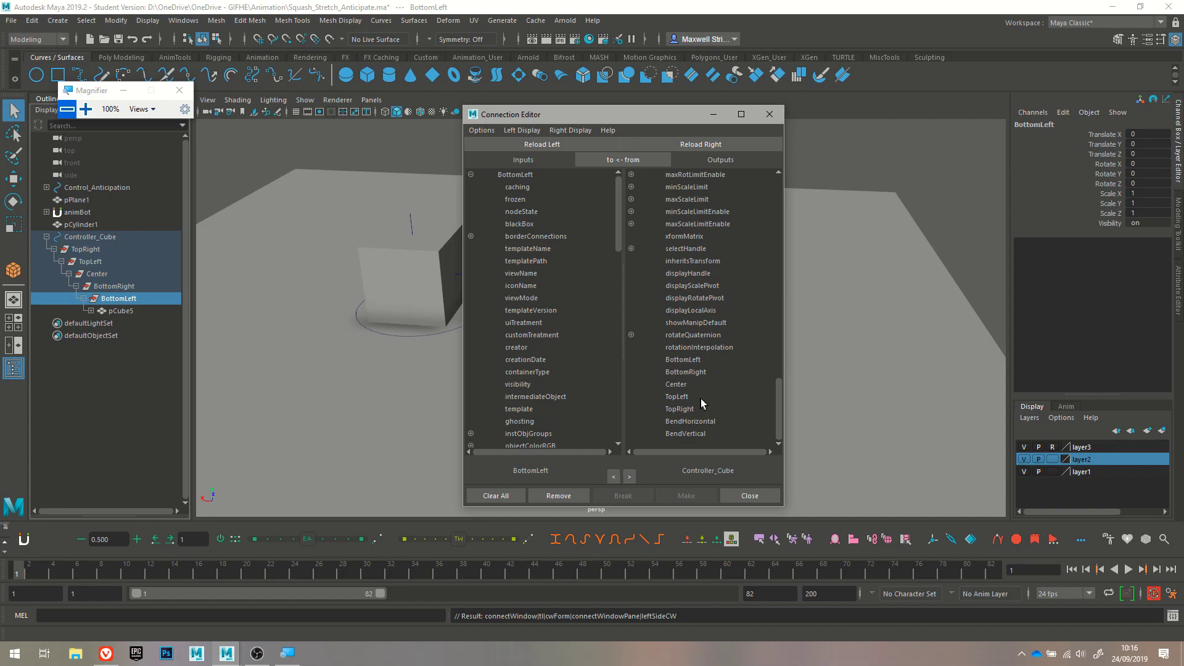
{"action": "left_click", "coordinate": [691, 362]}
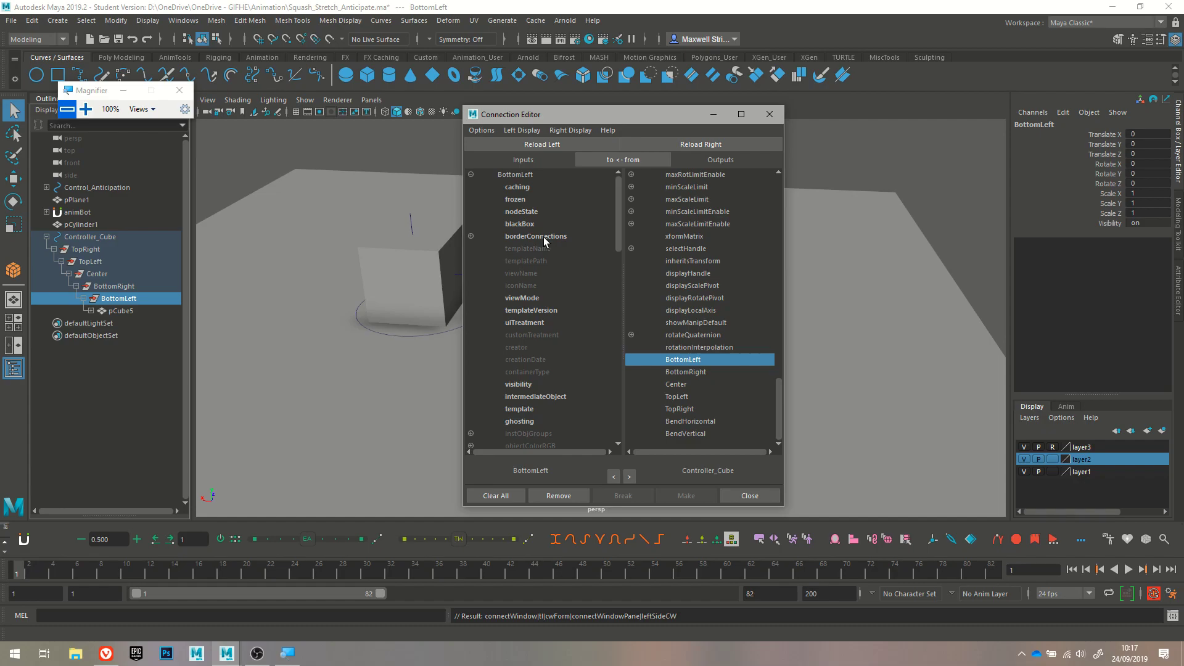
{"action": "left_click", "coordinate": [86, 109]}
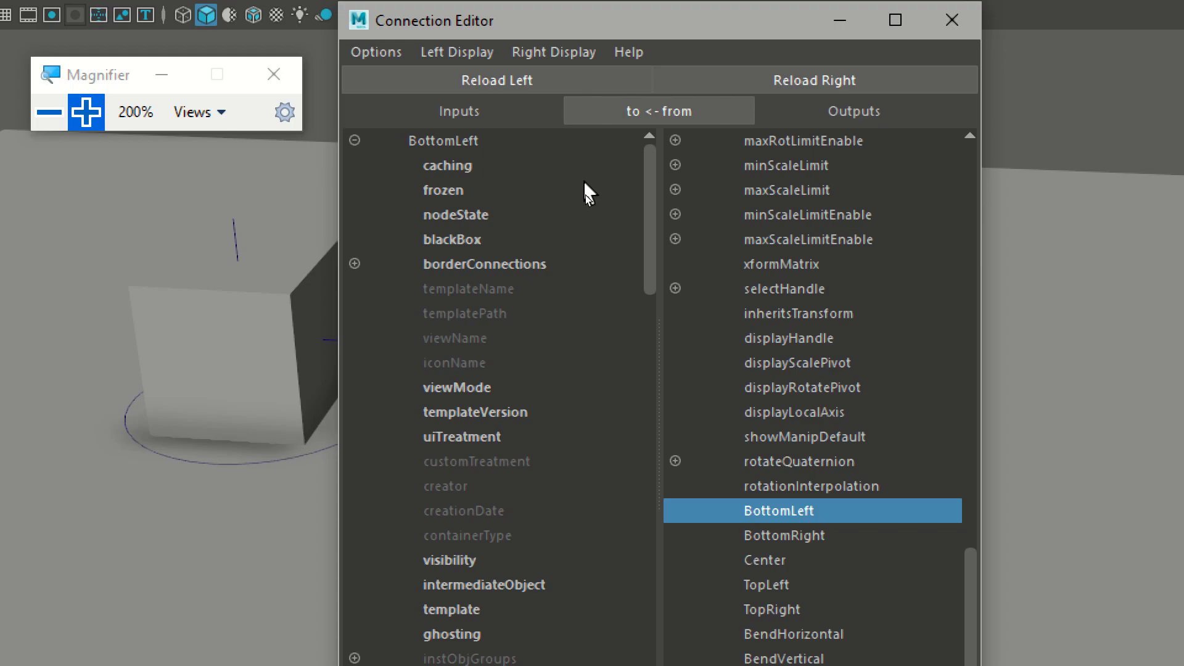
{"action": "left_click_drag", "start_coordinate": [649, 185], "coordinate": [650, 418]}
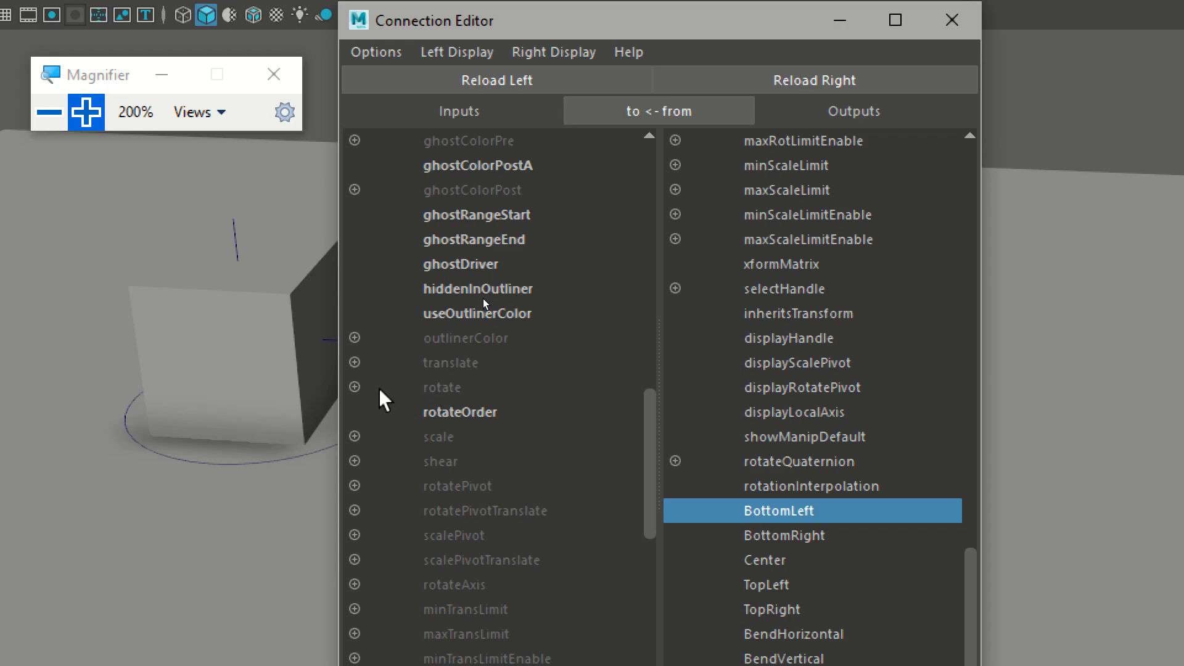
{"action": "left_click", "coordinate": [355, 387]}
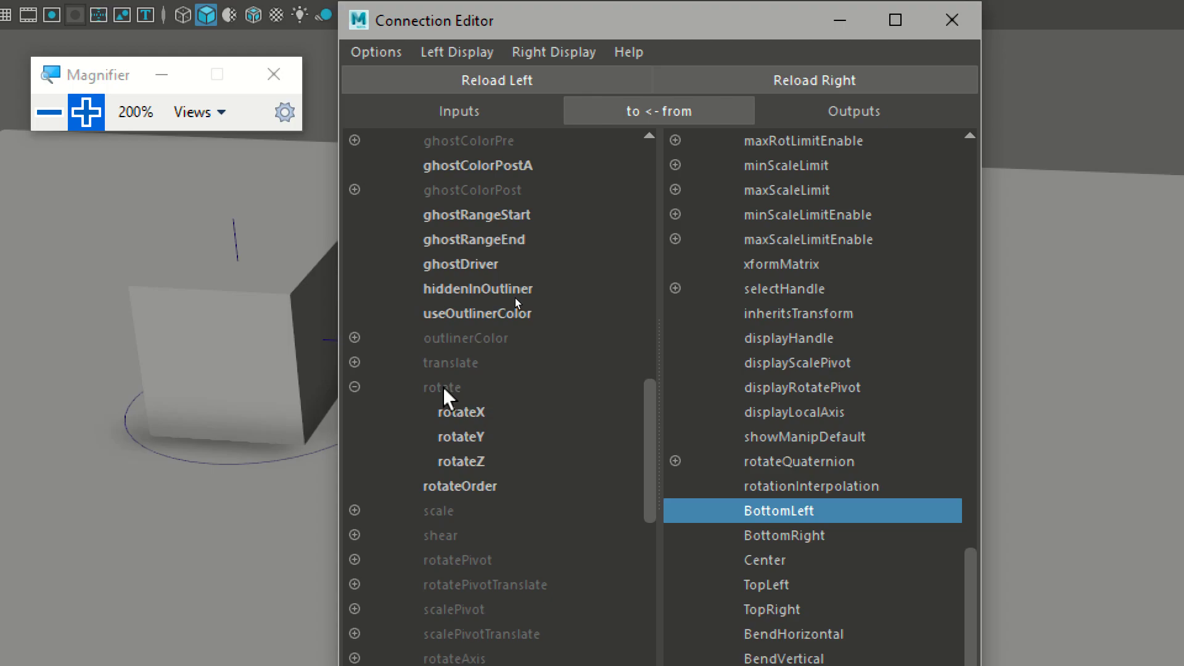
{"action": "left_click", "coordinate": [465, 462]}
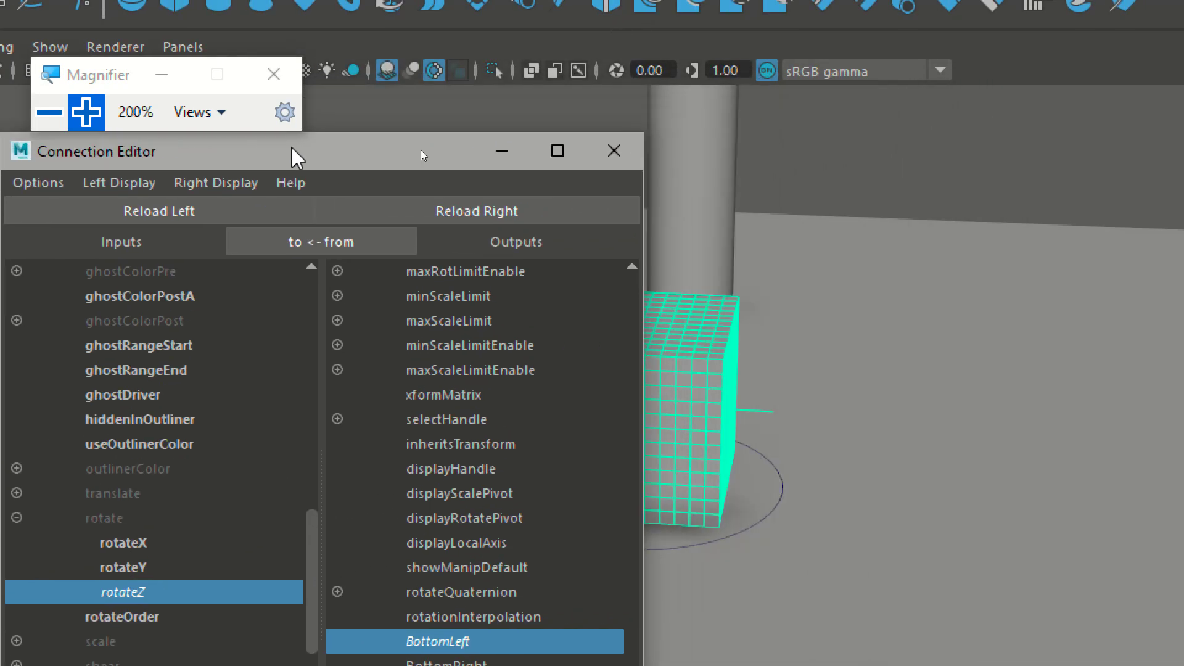
Move the Connection Editor aside and scrub Controller_Cube's Bottom Left attribute to test the corner rotation
{"action": "left_click_drag", "start_coordinate": [297, 158], "coordinate": [82, 224]}
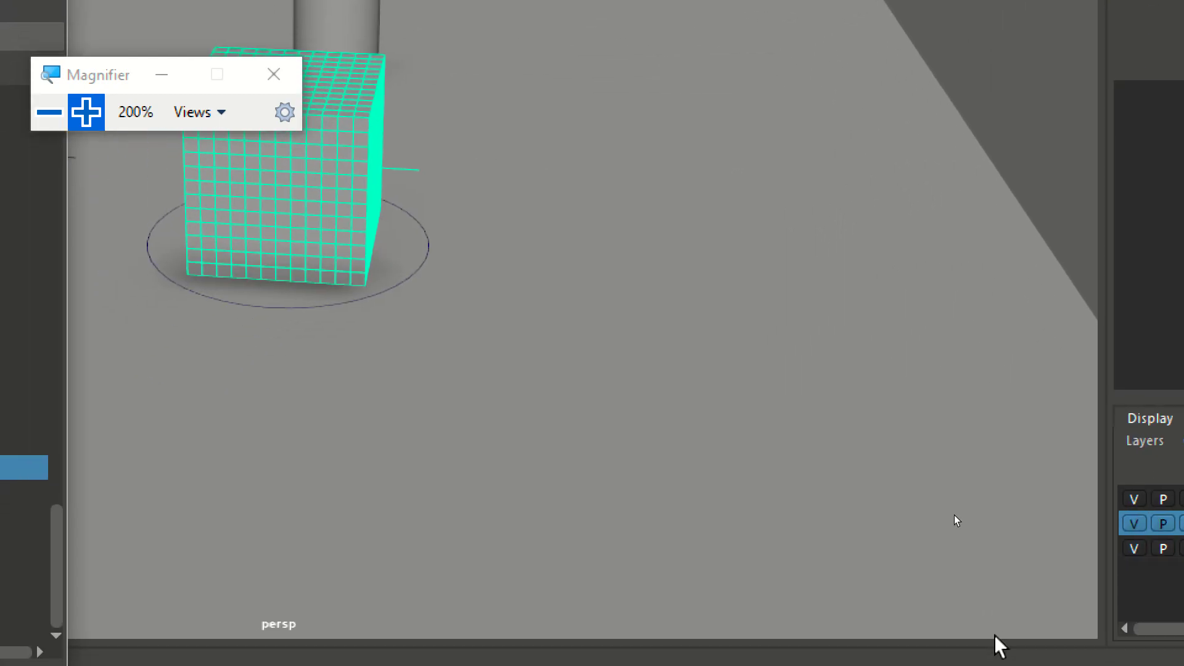
{"action": "left_click", "coordinate": [432, 231]}
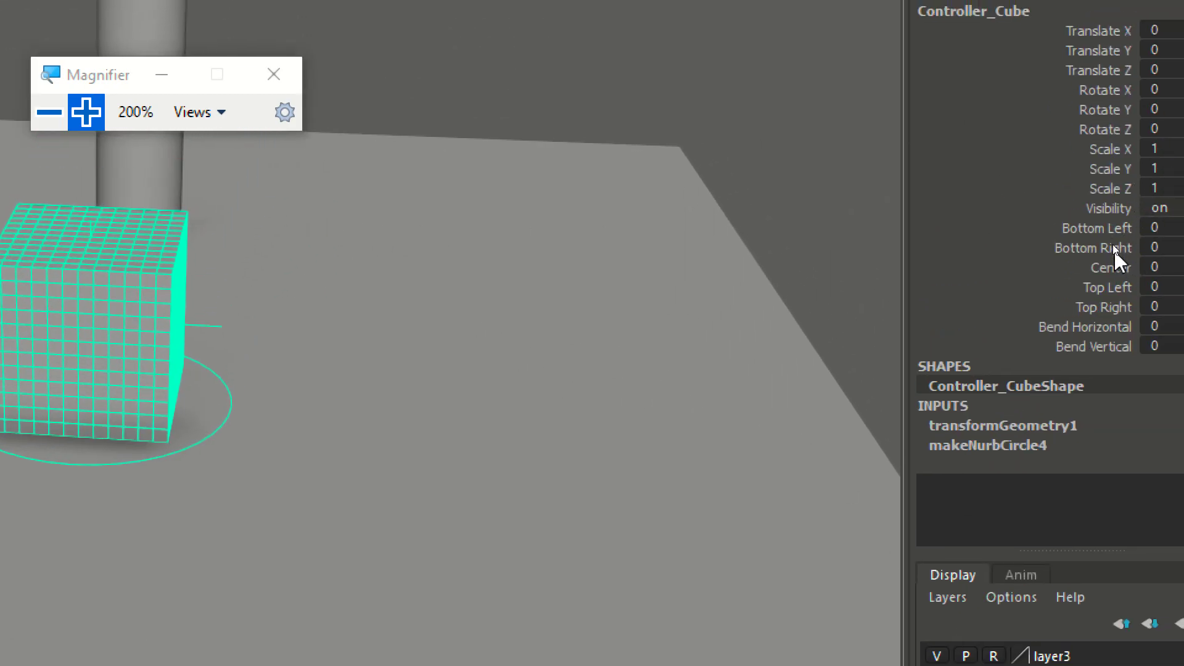
{"action": "left_click", "coordinate": [1109, 233]}
{"action": "middle_click_drag", "start_coordinate": [360, 266], "coordinate": [194, 238]}
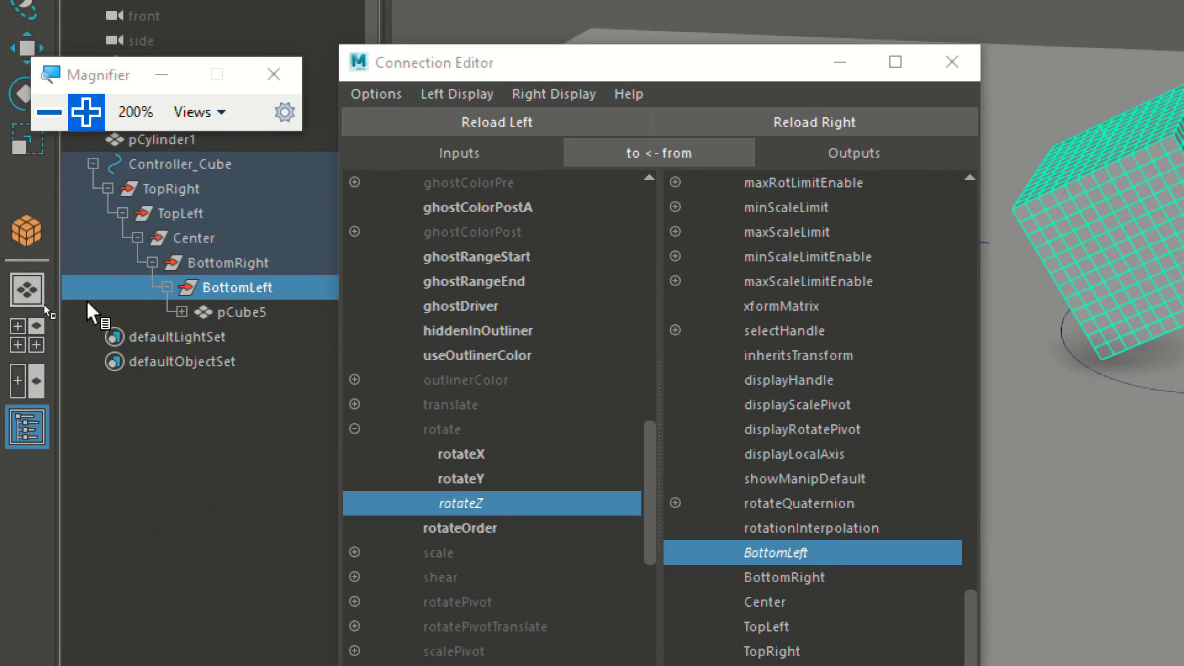
Select Controller_Cube and reset its Bottom Left attribute to 0
{"action": "left_click", "coordinate": [161, 163]}
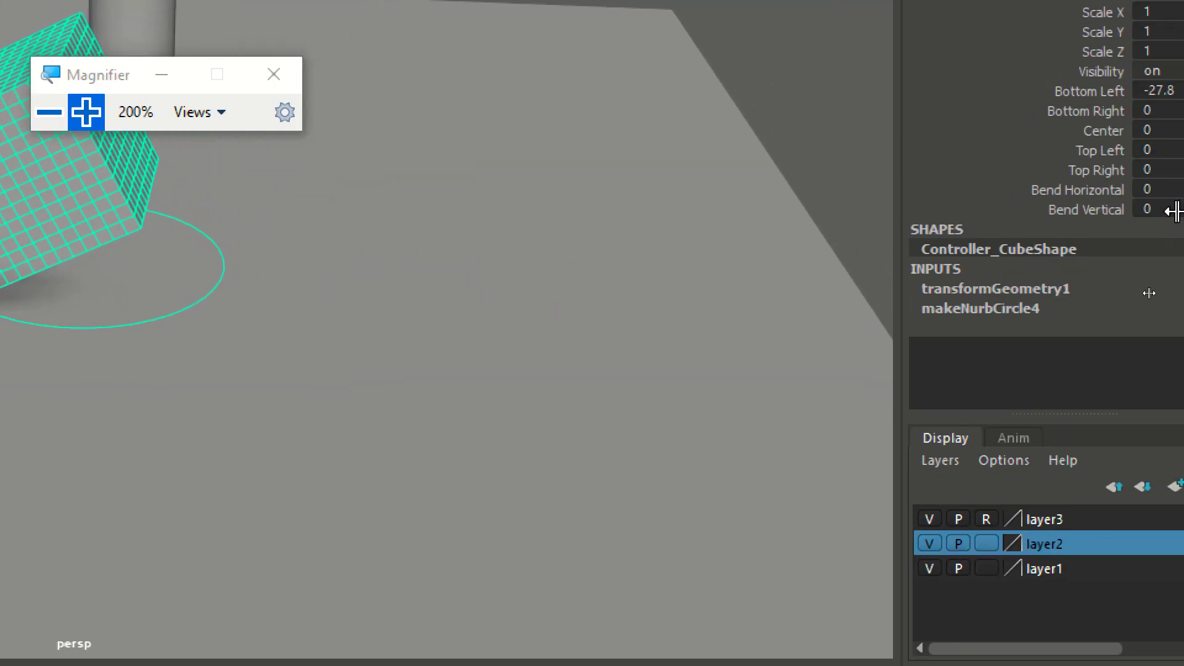
{"action": "double_click", "coordinate": [1159, 91]}
{"action": "type", "text": "0"}
{"action": "key", "text": "Return"}
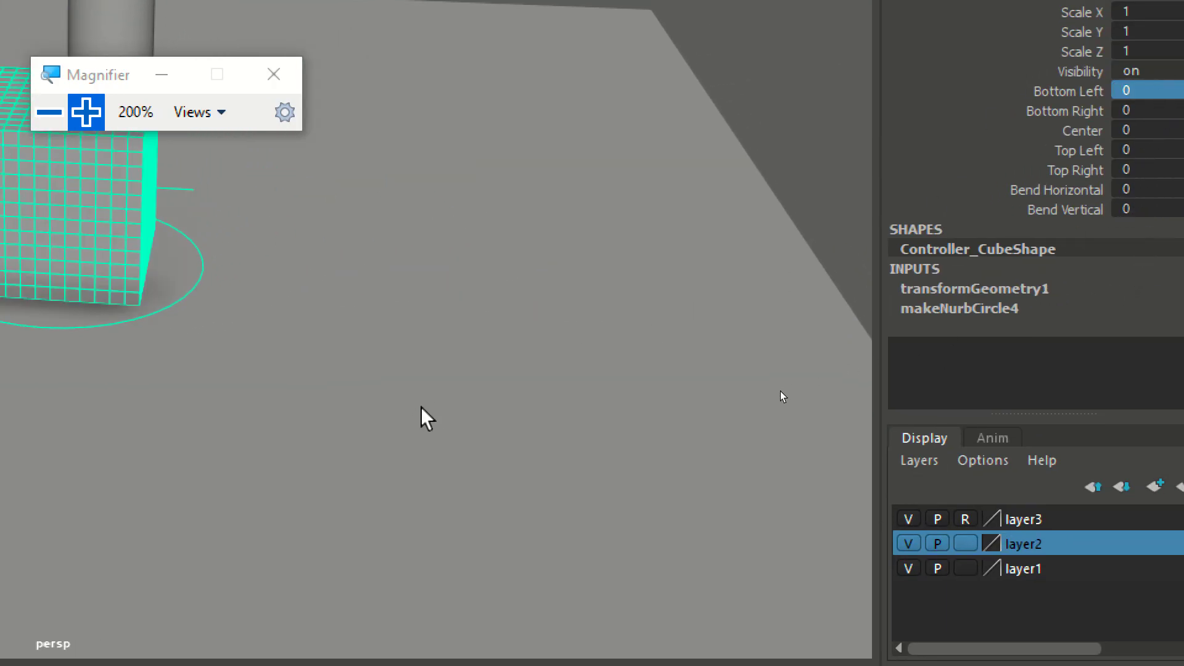
Load the BottomRight group as the input side and connect Controller_Cube's BottomRight attribute to the group's rotateZ
{"action": "left_click", "coordinate": [1064, 111]}
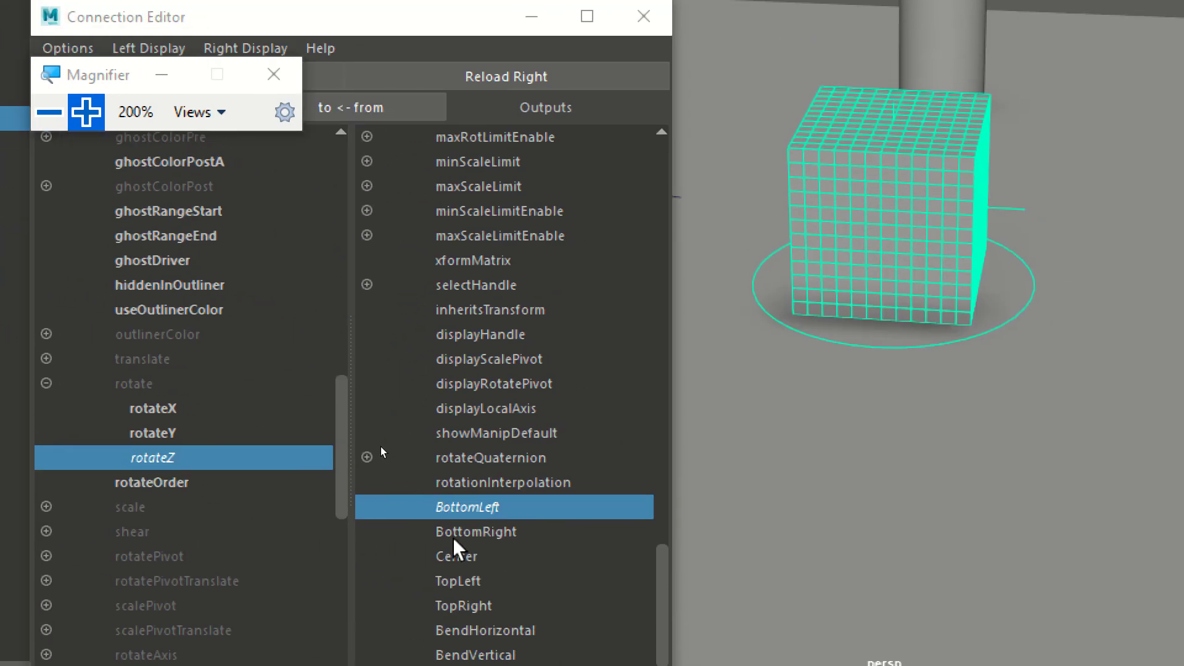
{"action": "left_click", "coordinate": [355, 464]}
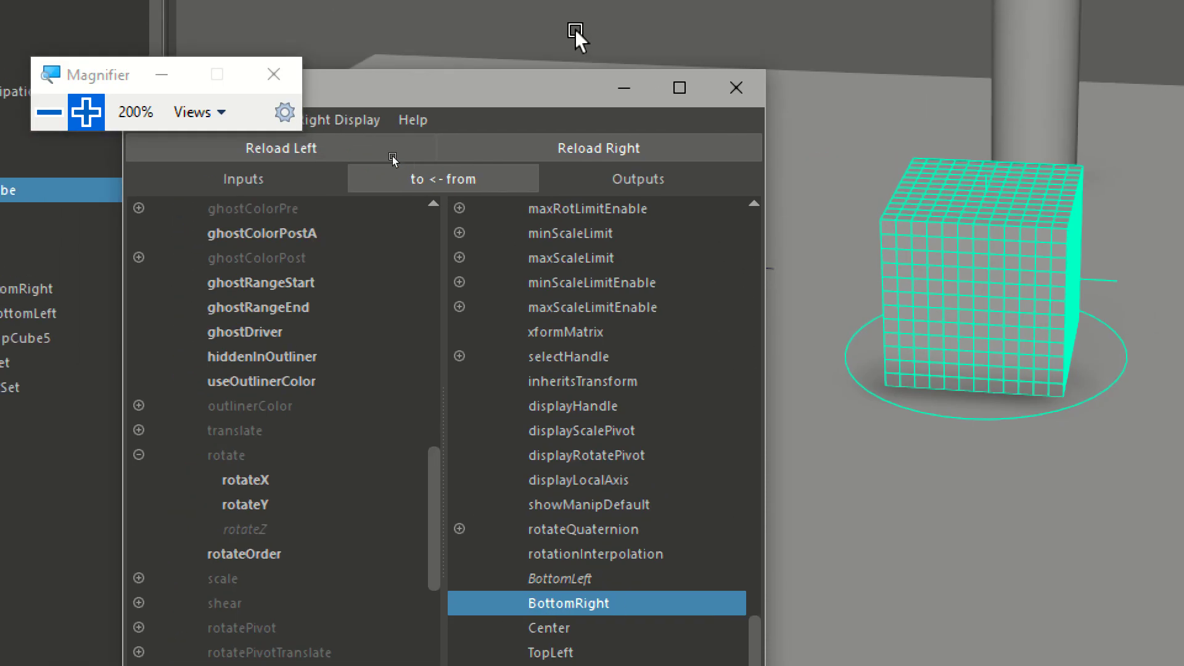
{"action": "left_click_drag", "start_coordinate": [502, 97], "coordinate": [750, 77]}
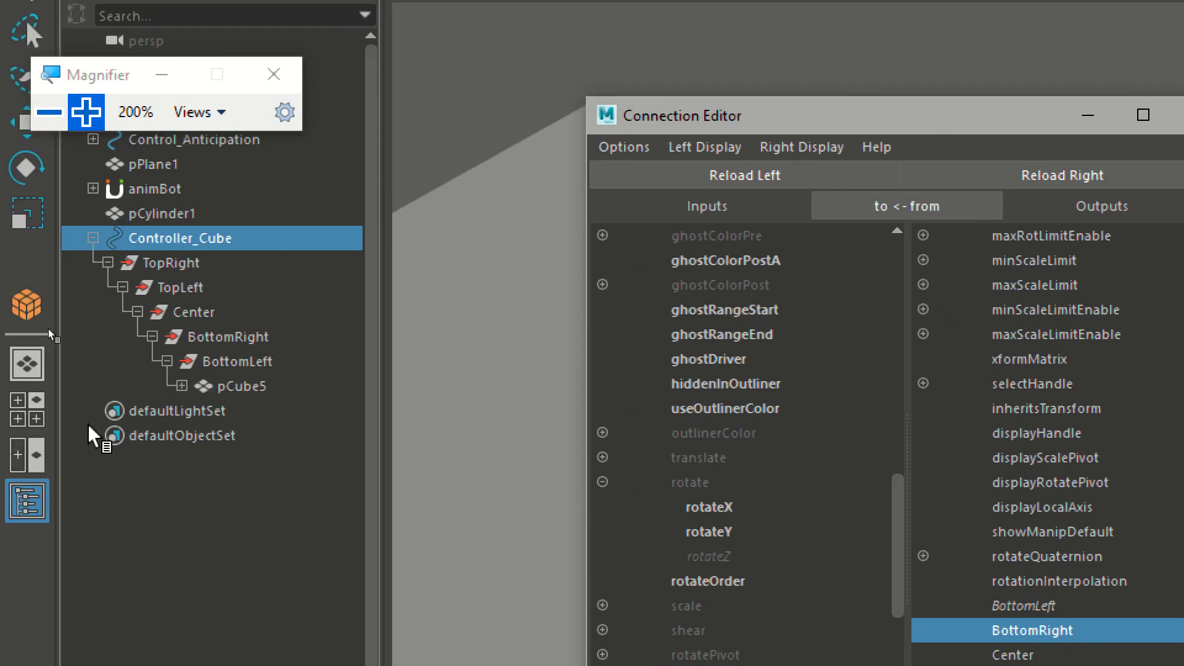
{"action": "left_click", "coordinate": [248, 338]}
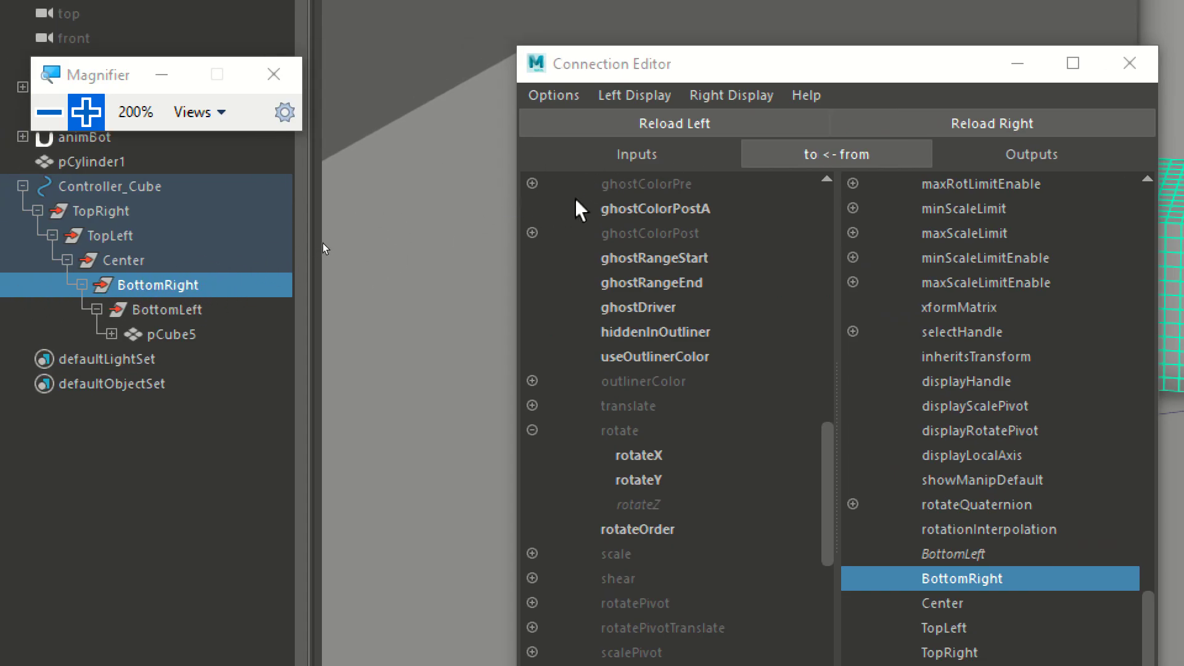
{"action": "left_click", "coordinate": [635, 126]}
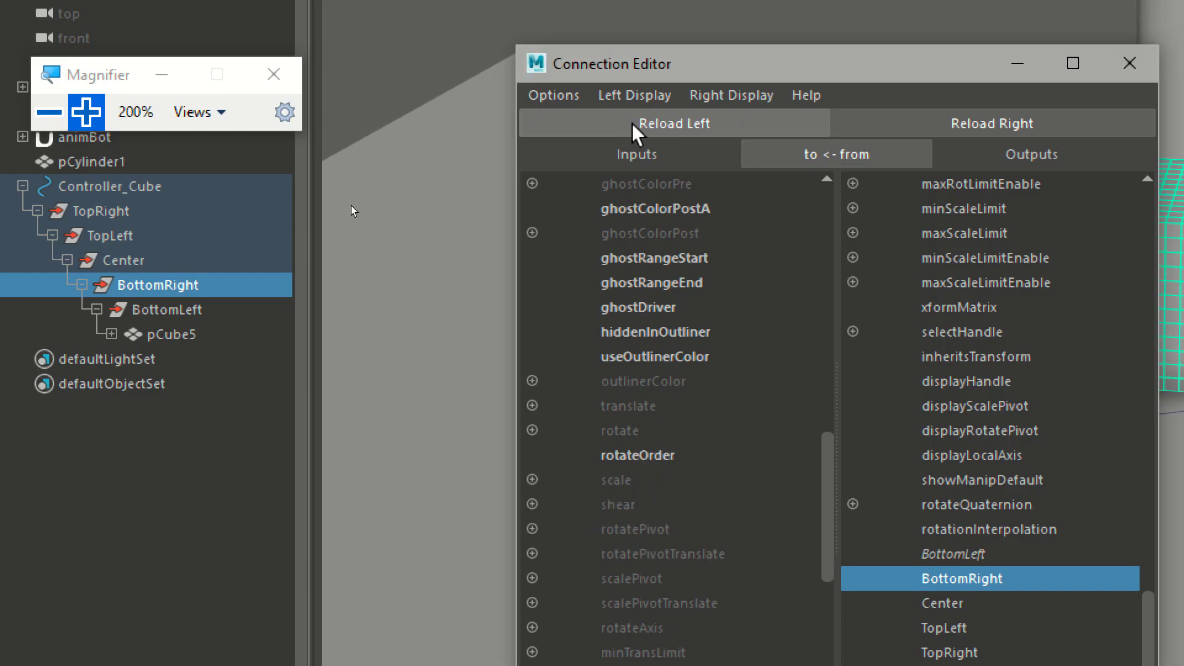
{"action": "left_click", "coordinate": [532, 430]}
{"action": "left_click", "coordinate": [639, 504]}
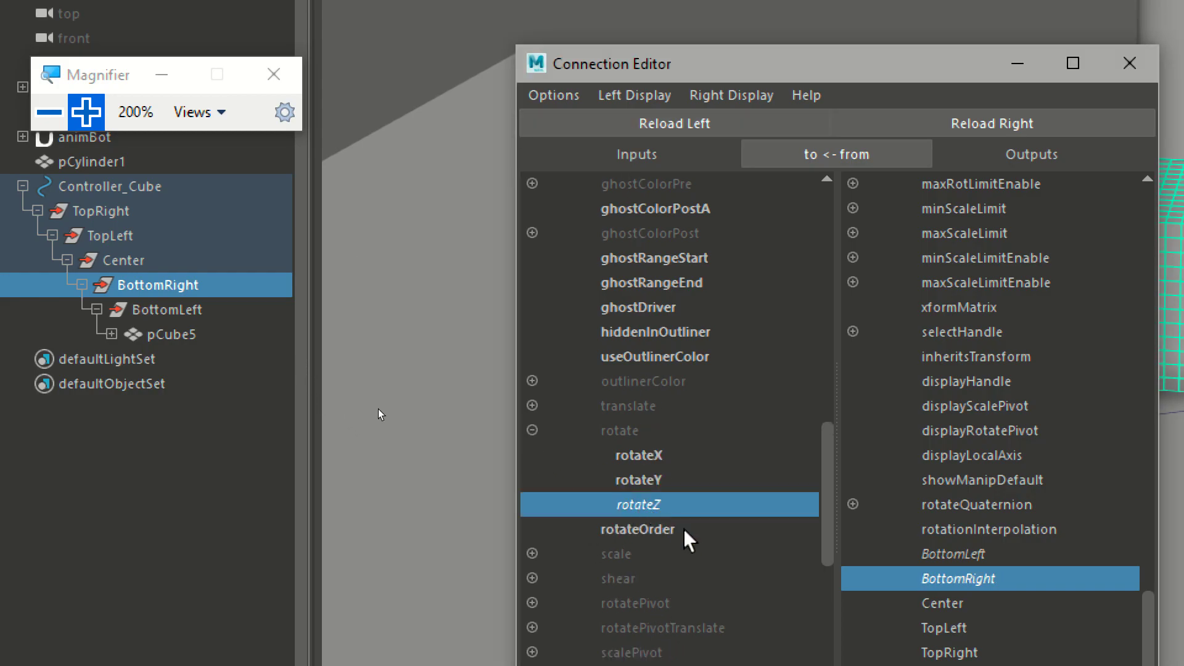
Load the Center group as the input side and connect Controller_Cube's Center attribute to the group's rotateZ
{"action": "left_click", "coordinate": [962, 605]}
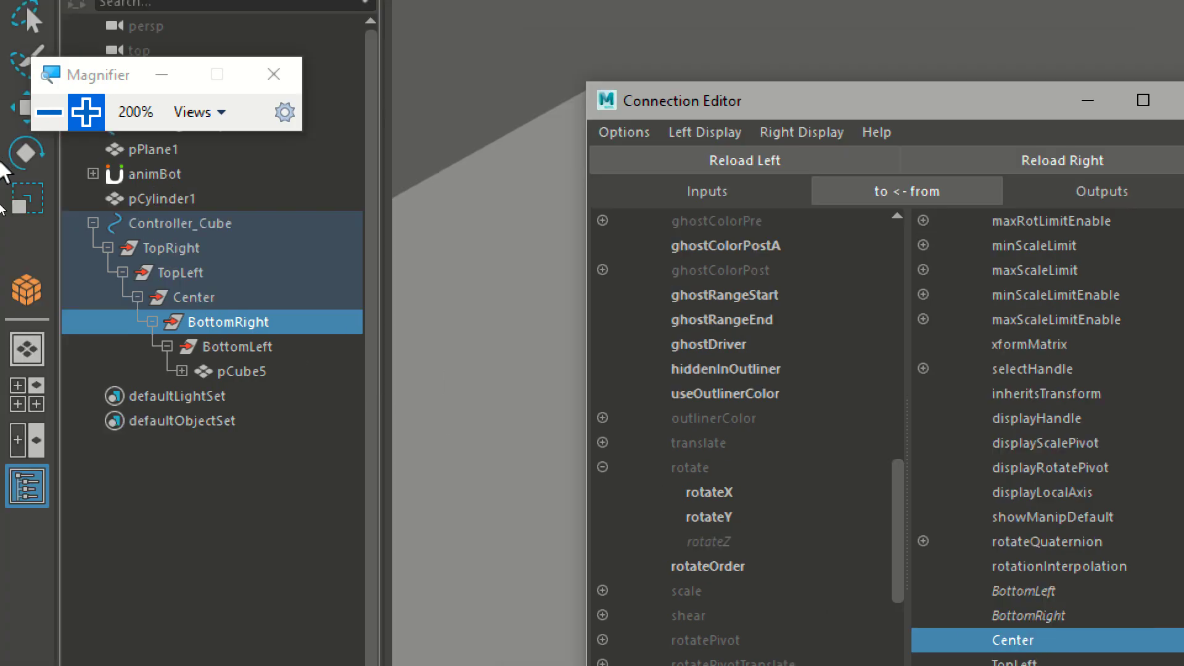
{"action": "left_click", "coordinate": [194, 297]}
{"action": "left_click", "coordinate": [484, 99]}
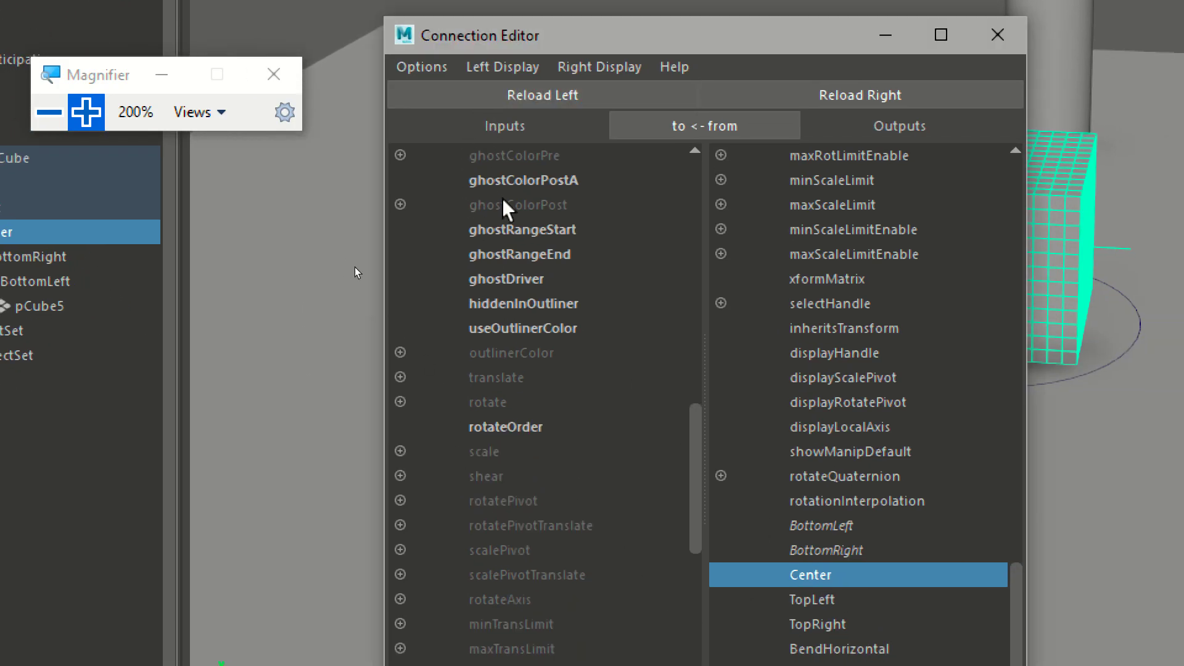
{"action": "left_click", "coordinate": [342, 370]}
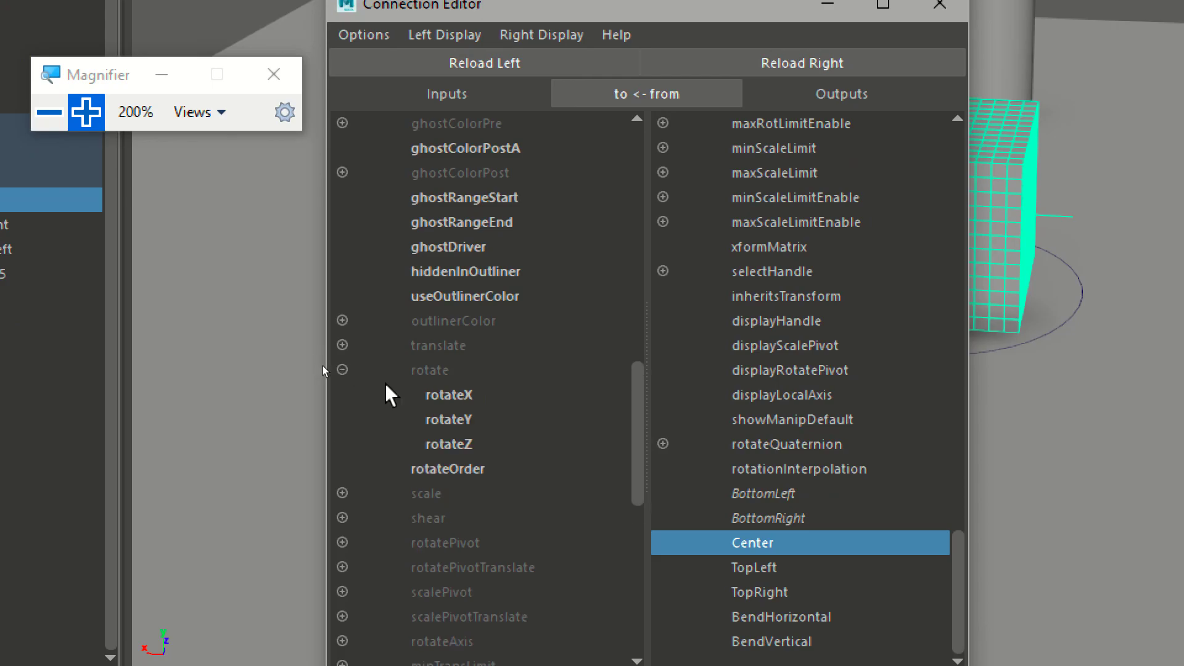
{"action": "left_click", "coordinate": [447, 445]}
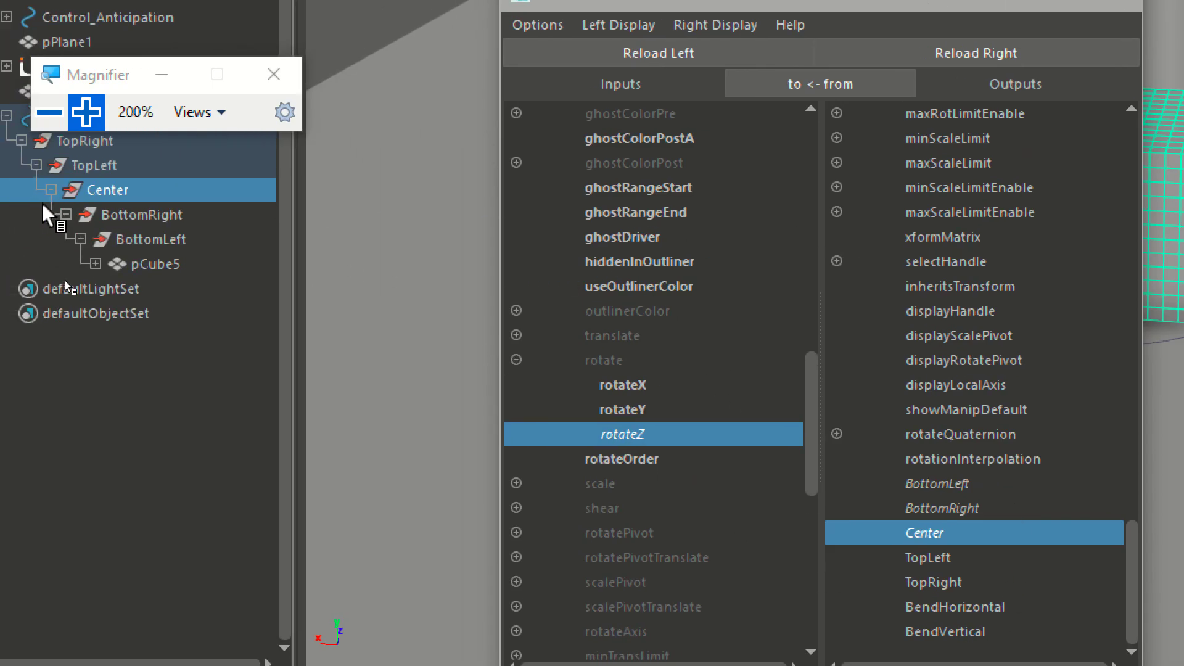
Try to connect Controller_Cube's TopLeft attribute to the TopLeft group's rotateZ
{"action": "left_click", "coordinate": [94, 165]}
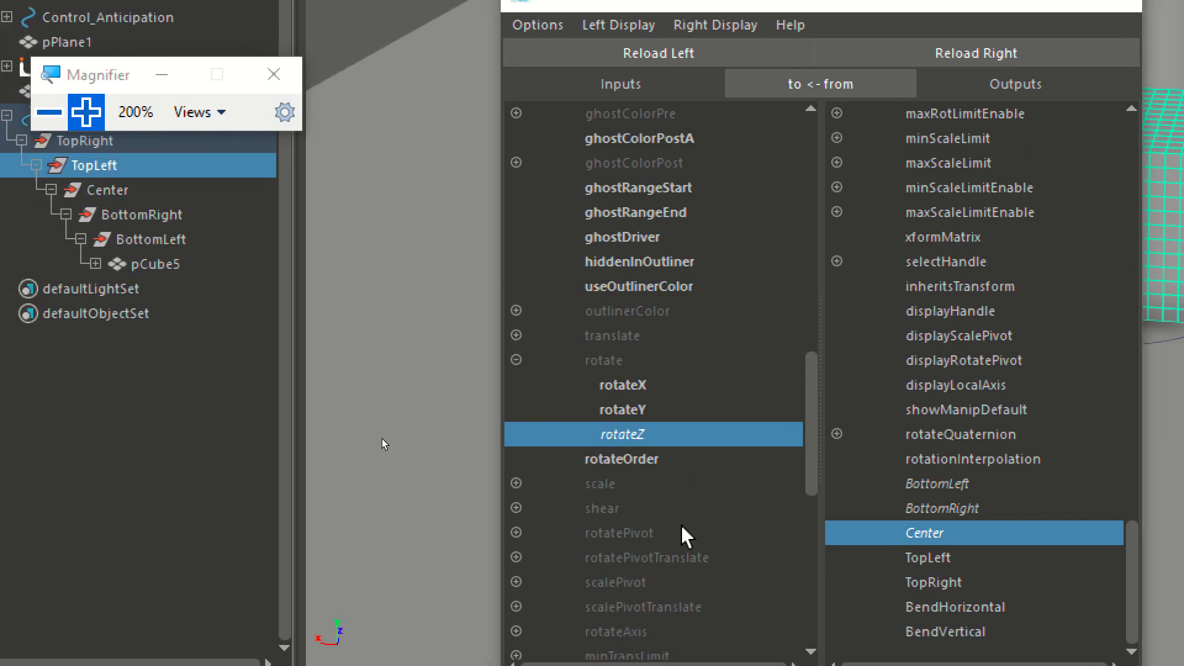
{"action": "left_click", "coordinate": [931, 558]}
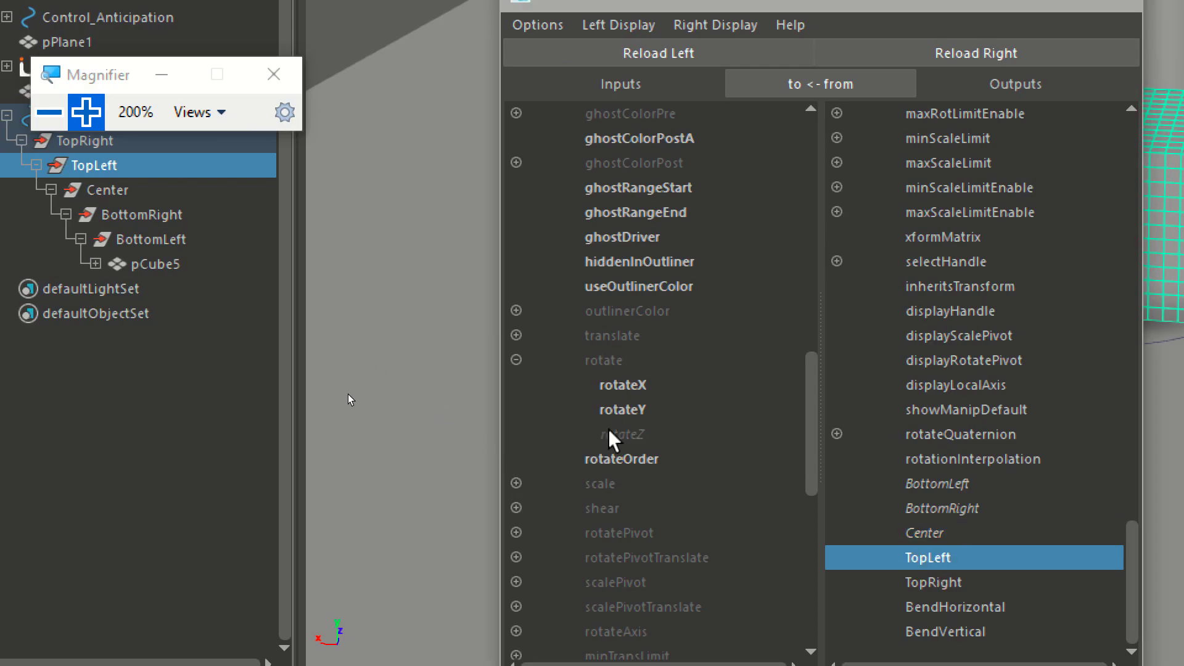
{"action": "left_click", "coordinate": [623, 434]}
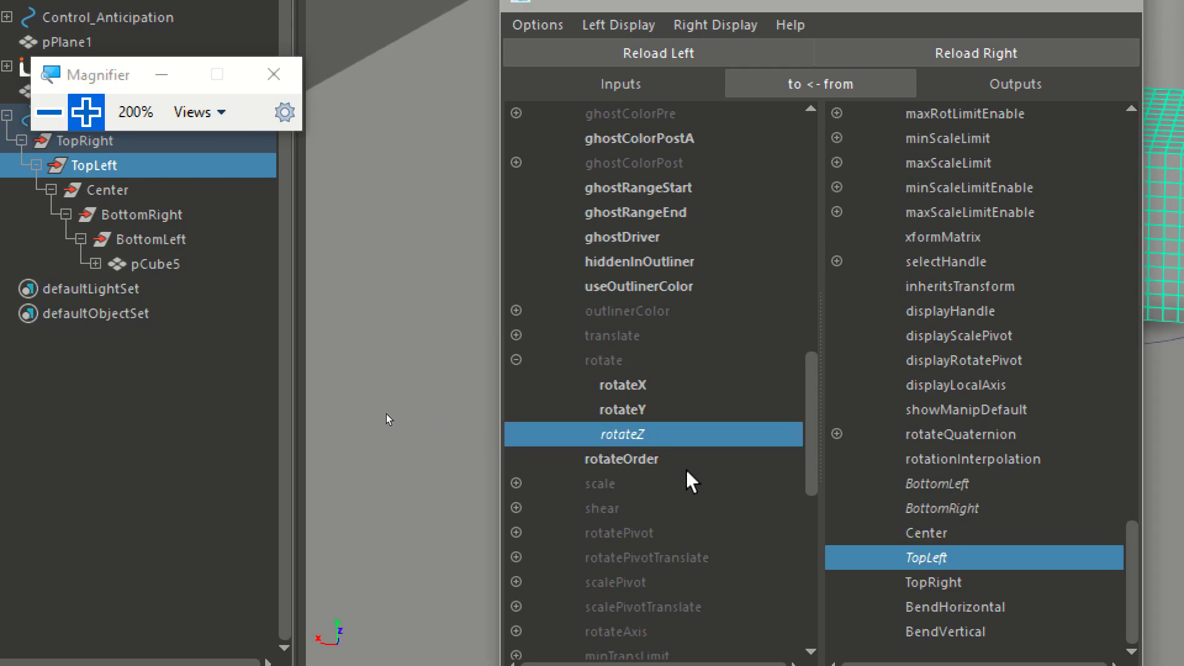
Select Controller_Cube and scrub its Center, Top Right and Top Left attributes to test their connections
{"action": "left_click", "coordinate": [936, 533]}
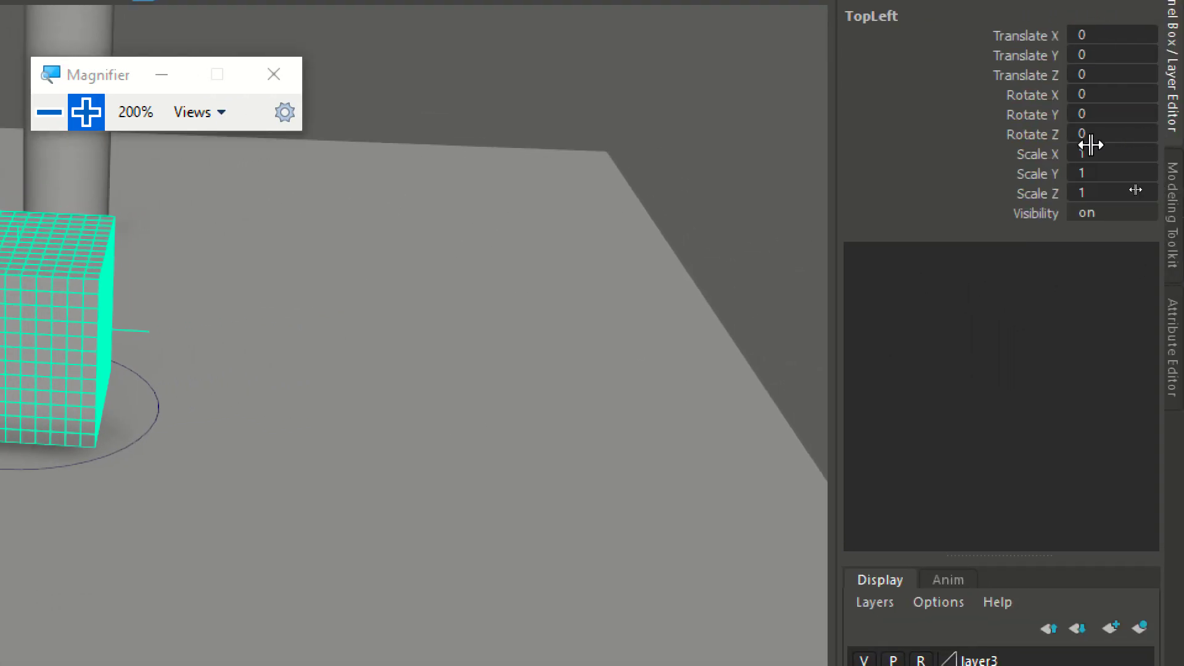
{"action": "left_click", "coordinate": [155, 425]}
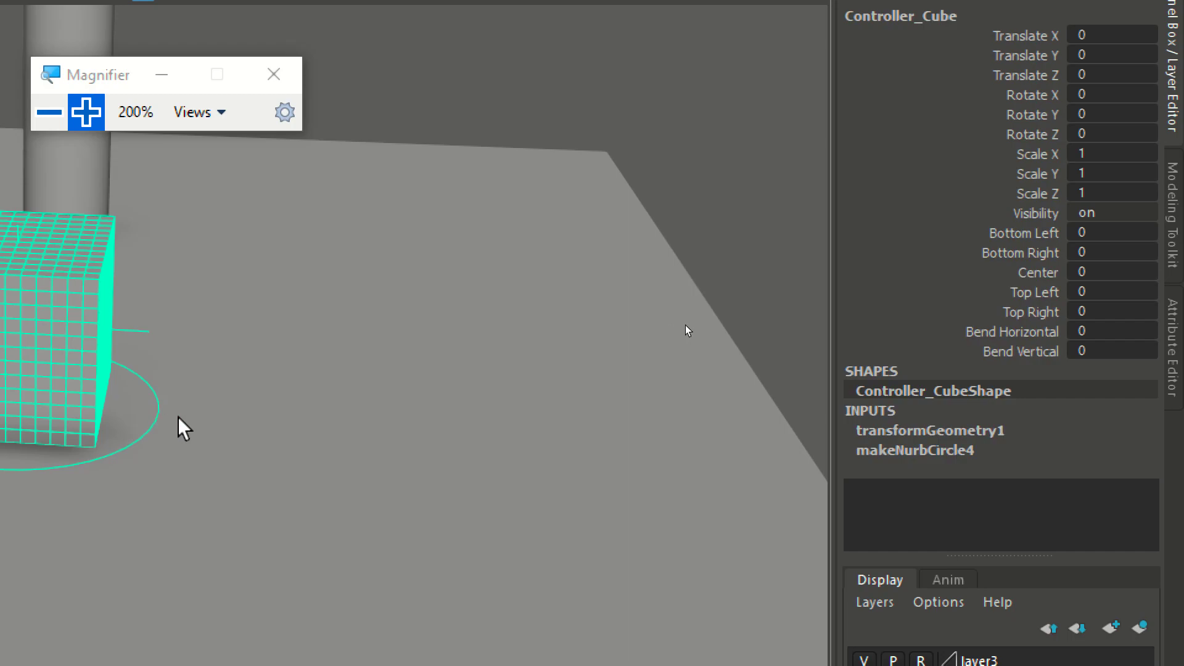
{"action": "left_click", "coordinate": [1036, 271]}
{"action": "middle_click_drag", "start_coordinate": [383, 338], "coordinate": [370, 312]}
{"action": "left_click", "coordinate": [1042, 312]}
{"action": "left_click", "coordinate": [1041, 292]}
{"action": "middle_click_drag", "start_coordinate": [328, 363], "coordinate": [923, 373]}
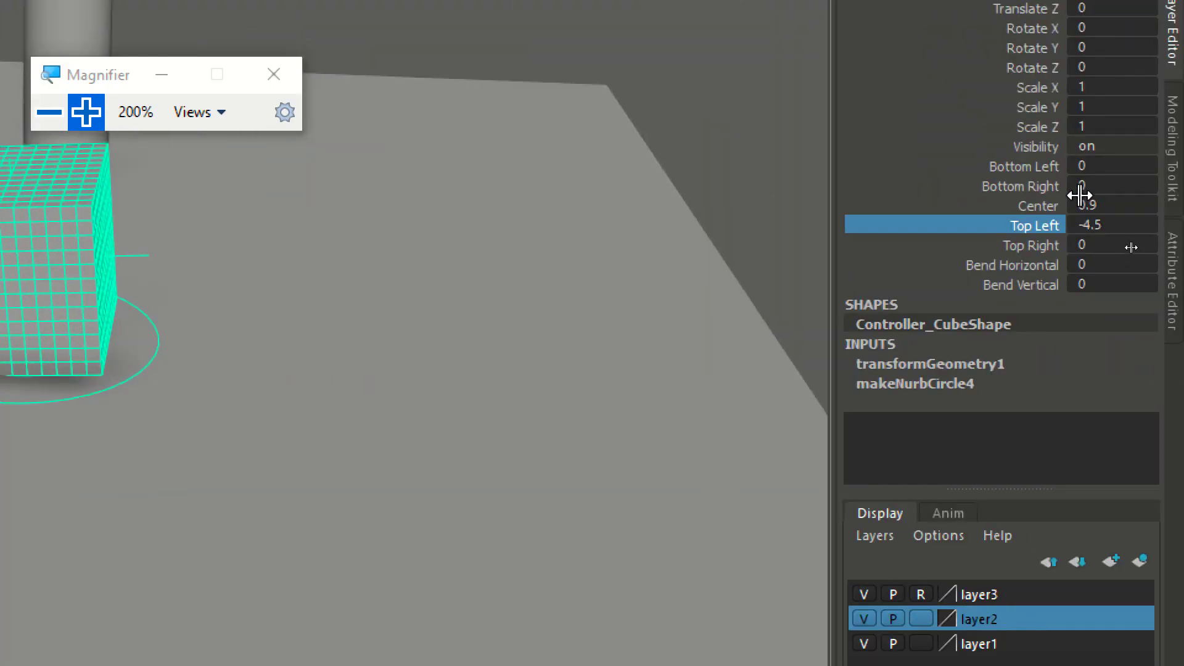
Reset Controller_Cube's Top Left and Center attributes to 0 and reconnect Center to the Center group's rotateZ
{"action": "left_click", "coordinate": [1110, 225]}
{"action": "type", "text": "0"}
{"action": "key", "text": "Return"}
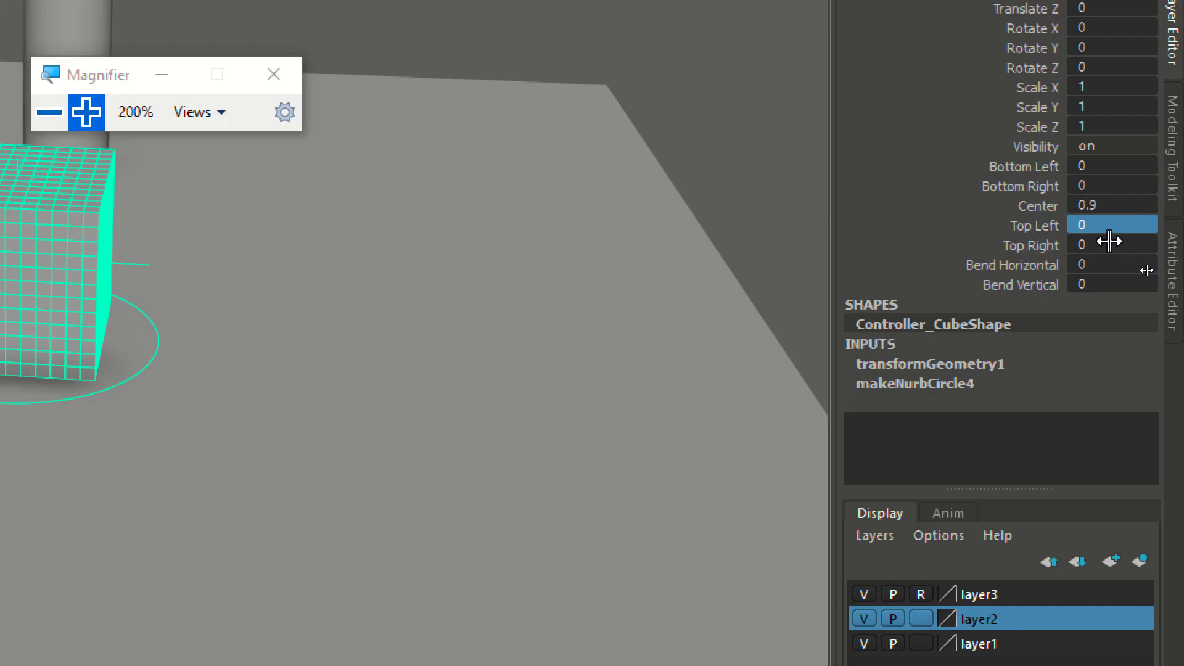
{"action": "left_click", "coordinate": [1097, 204]}
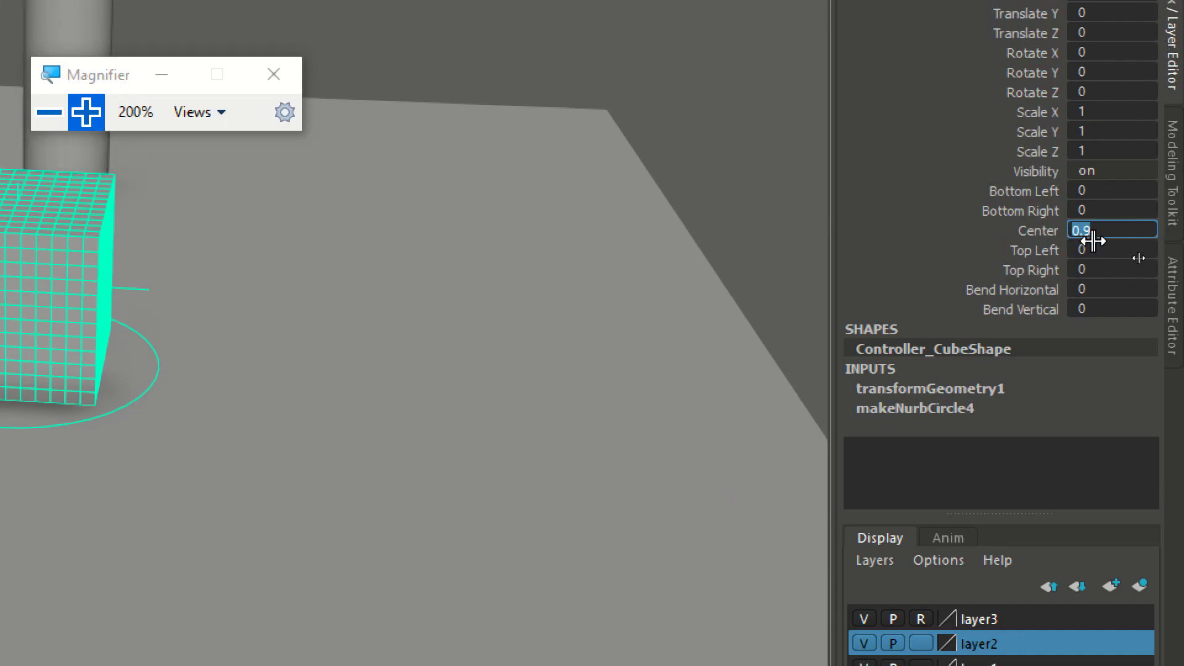
{"action": "type", "text": "0"}
{"action": "key", "text": "Return"}
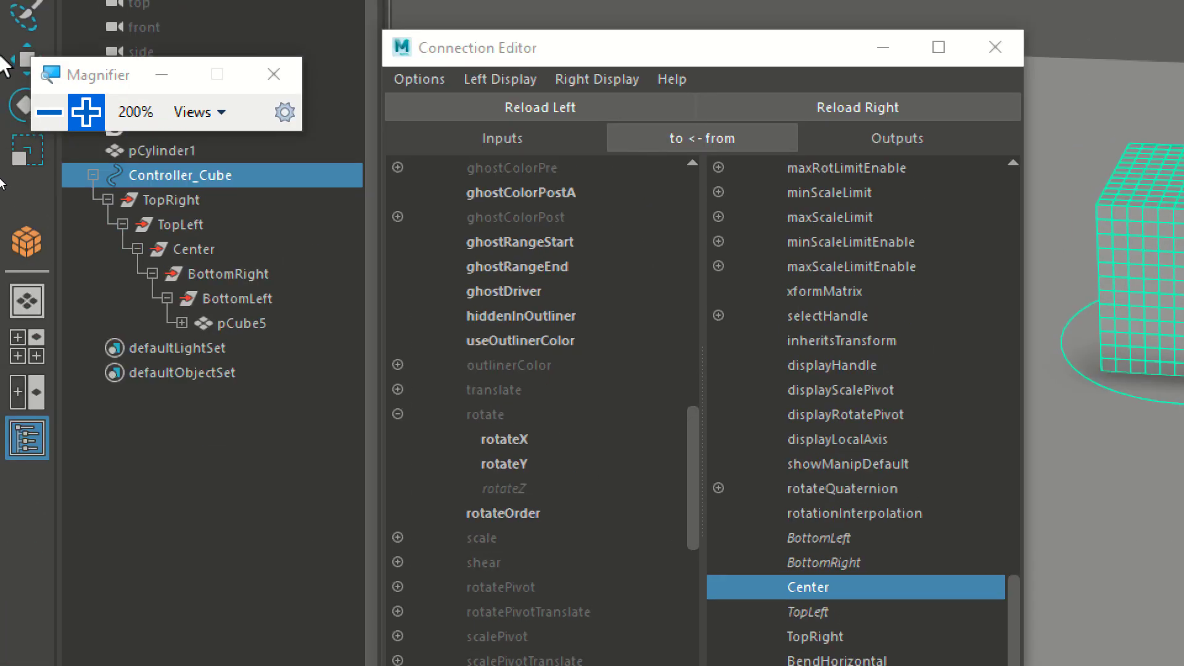
{"action": "left_click", "coordinate": [497, 489]}
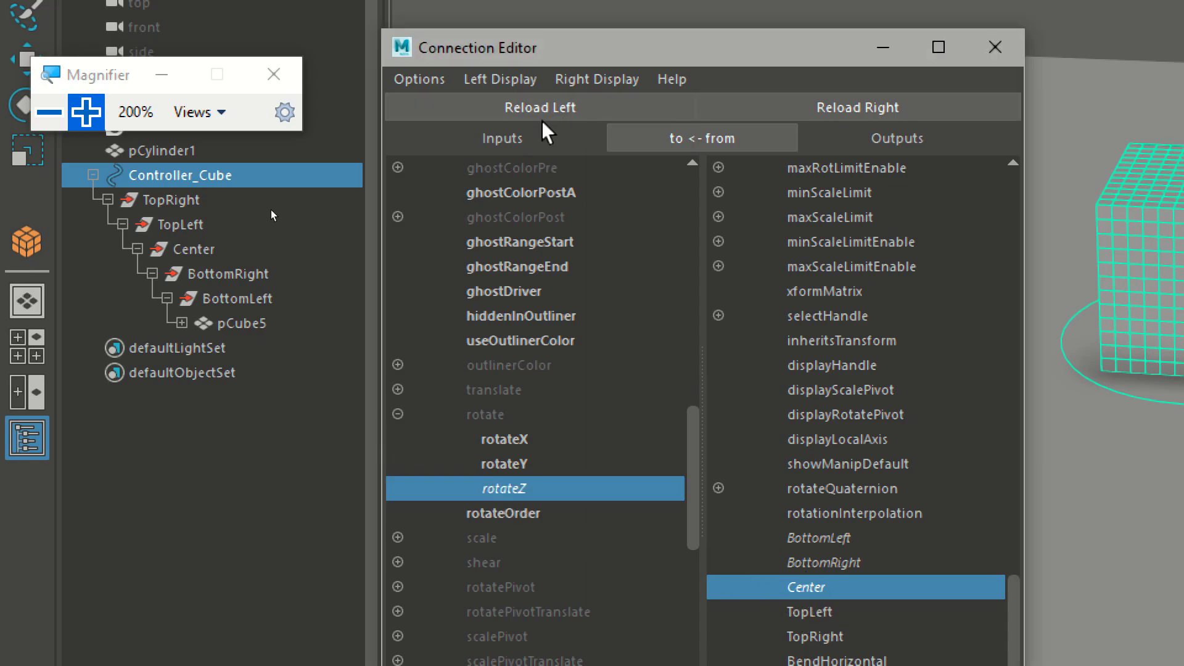
Load the TopLeft group as the input side and try to link its rotateZ to Controller_Cube's TopLeft attribute
{"action": "left_click", "coordinate": [171, 225]}
{"action": "left_click", "coordinate": [540, 107]}
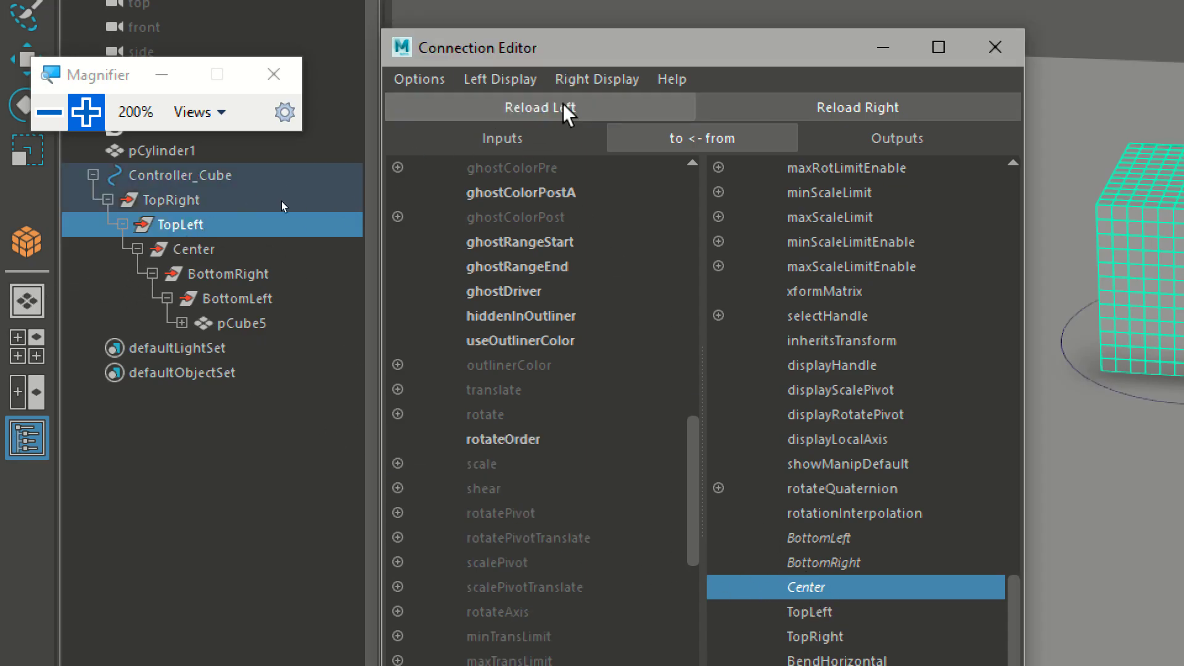
{"action": "left_click", "coordinate": [397, 414]}
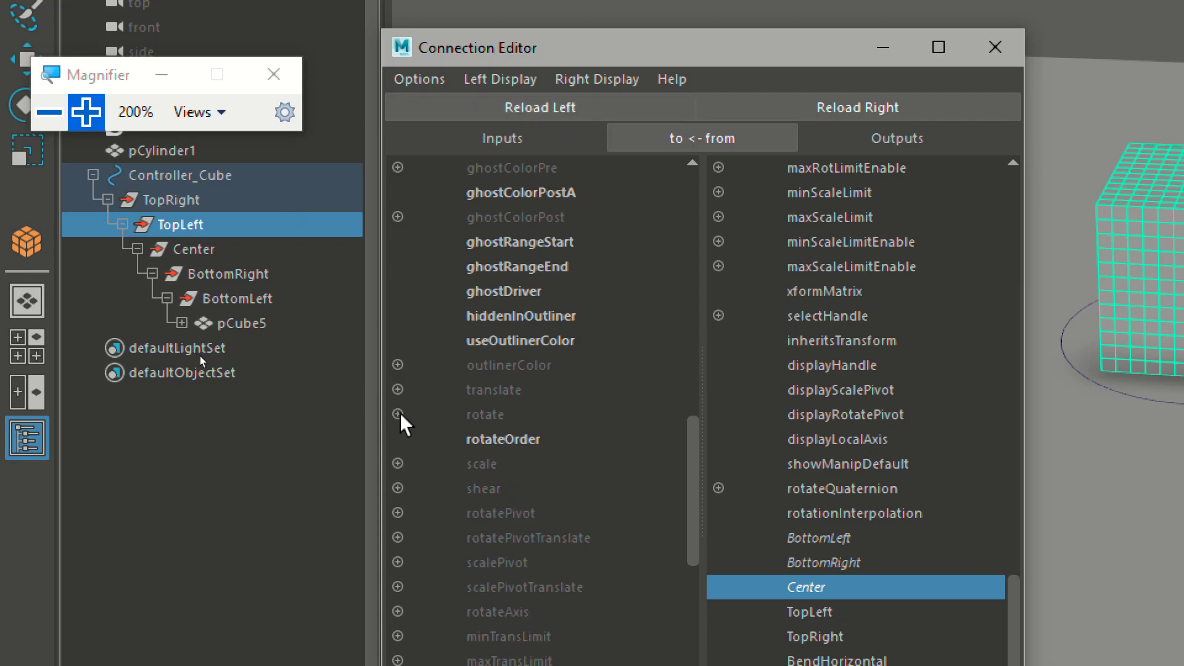
{"action": "left_click", "coordinate": [444, 488]}
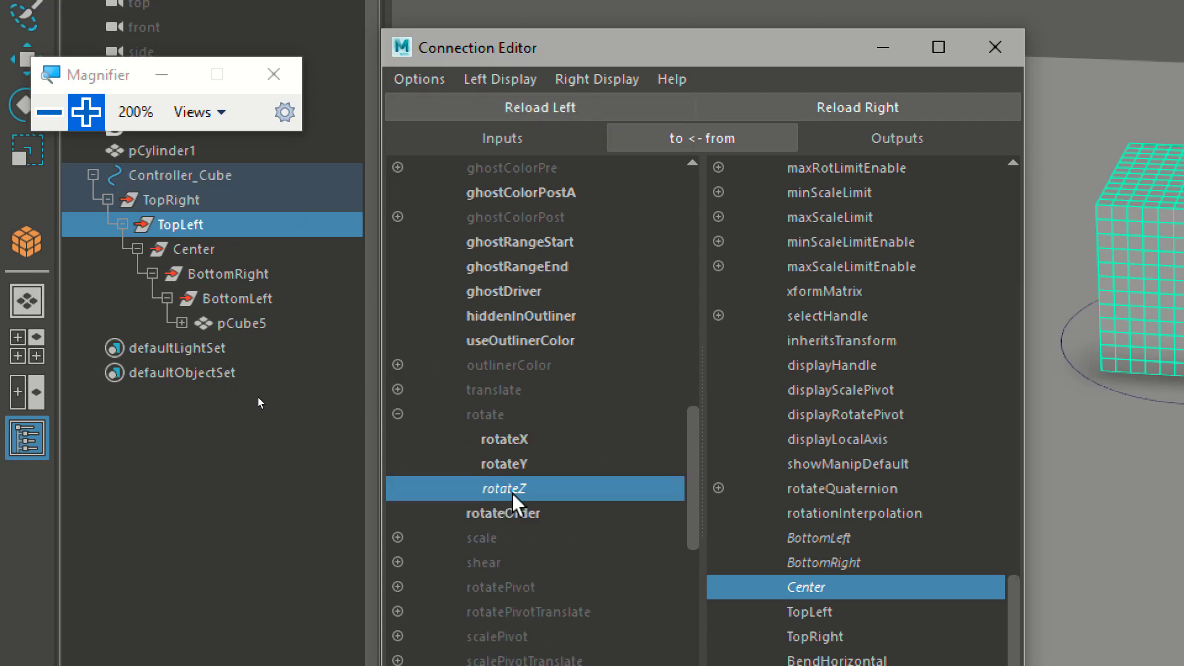
{"action": "left_click", "coordinate": [801, 611]}
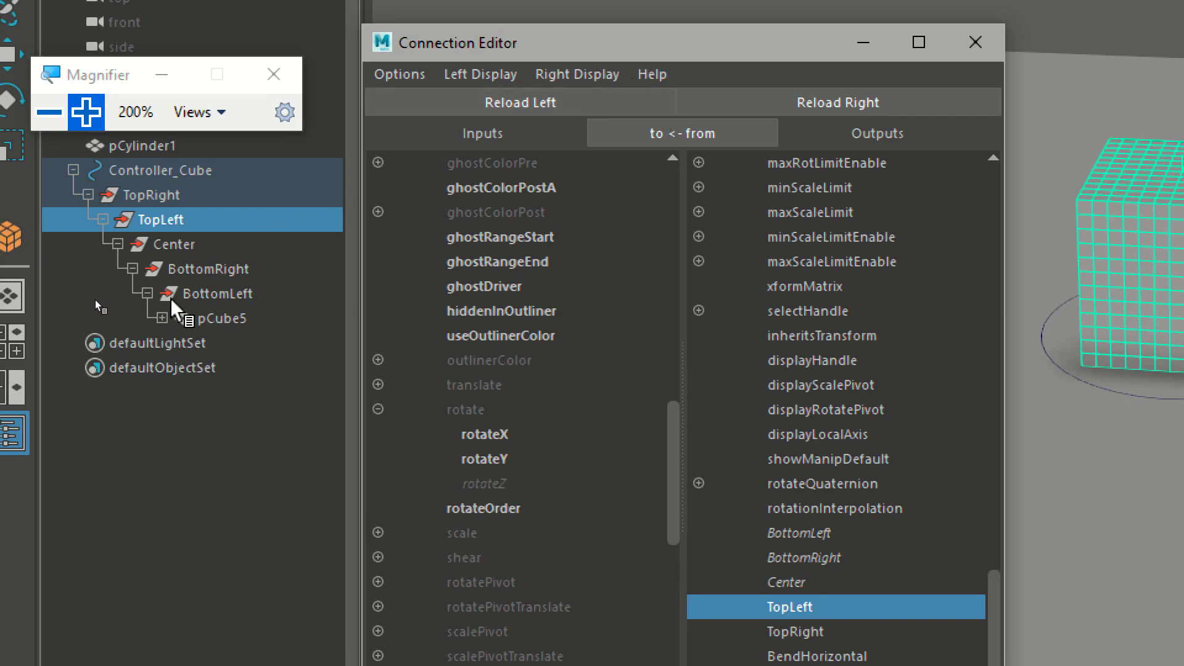
Load the TopRight group as the input side and connect Controller_Cube's TopRight attribute to the group's rotateZ
{"action": "left_click", "coordinate": [161, 196]}
{"action": "left_click", "coordinate": [520, 103]}
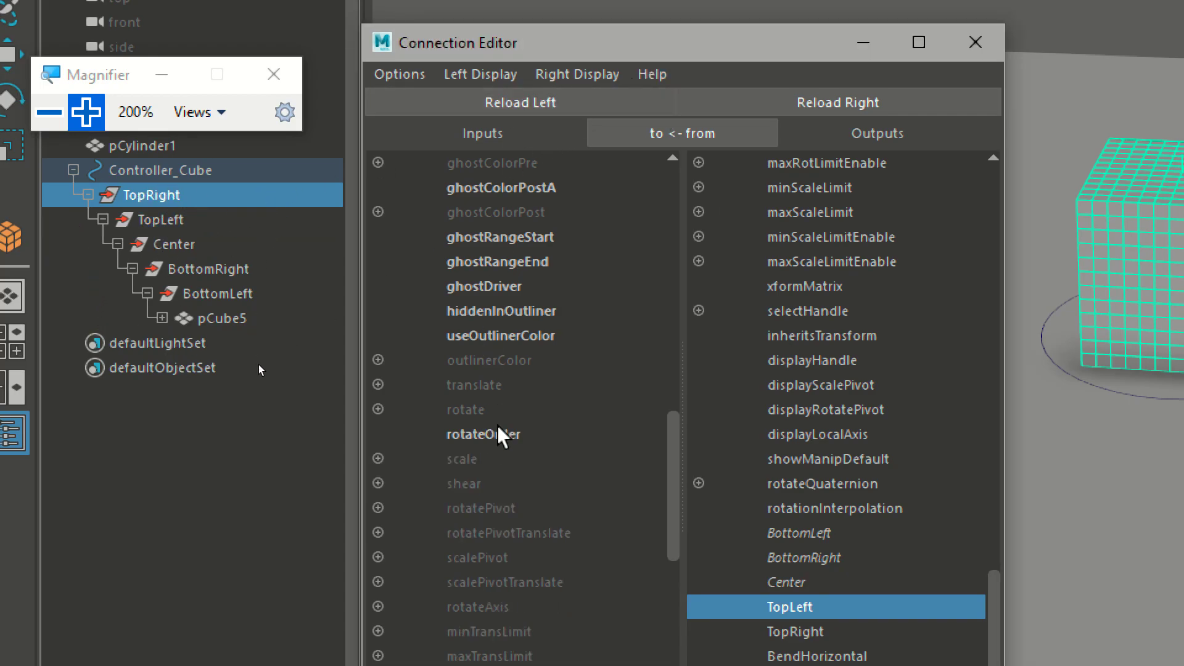
{"action": "left_click", "coordinate": [378, 409]}
{"action": "left_click", "coordinate": [776, 619]}
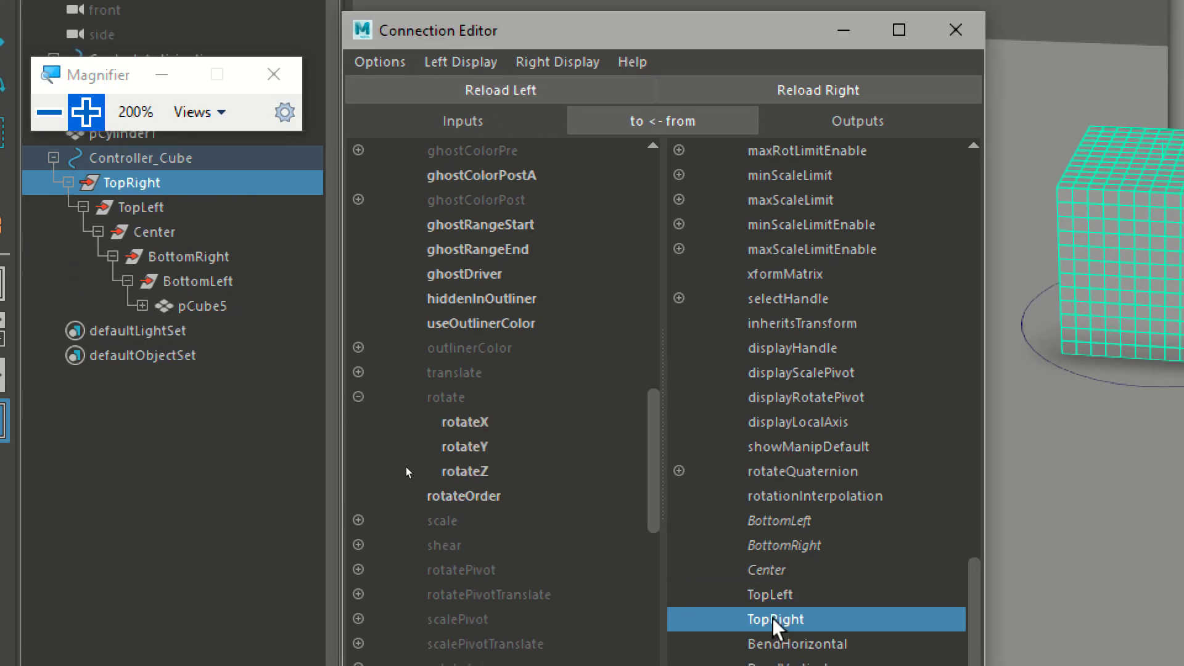
{"action": "left_click", "coordinate": [462, 471]}
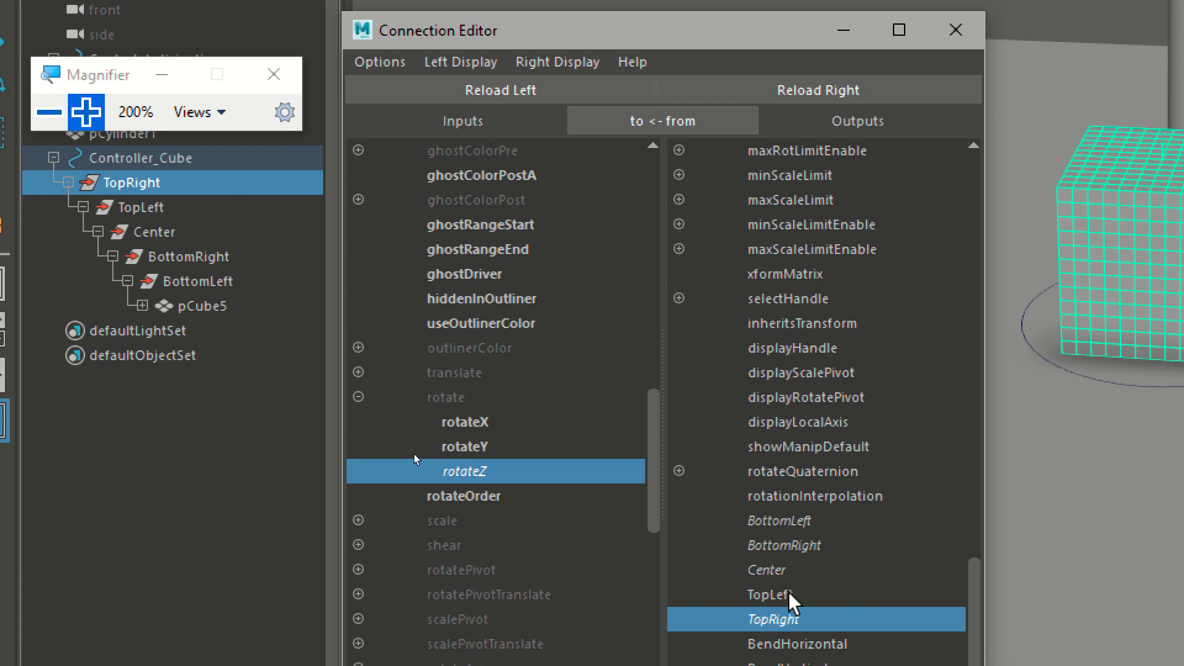
Load the TopLeft group as the input side and connect Controller_Cube's TopLeft attribute to the group's rotateZ
{"action": "left_click", "coordinate": [137, 208]}
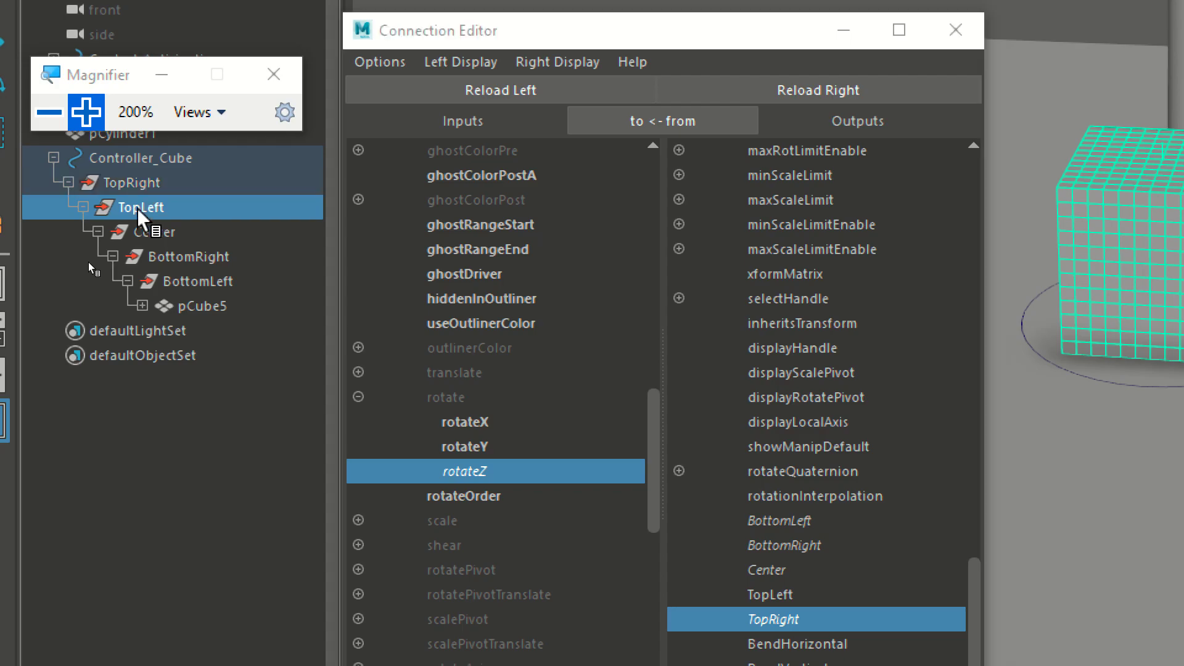
{"action": "left_click", "coordinate": [501, 90]}
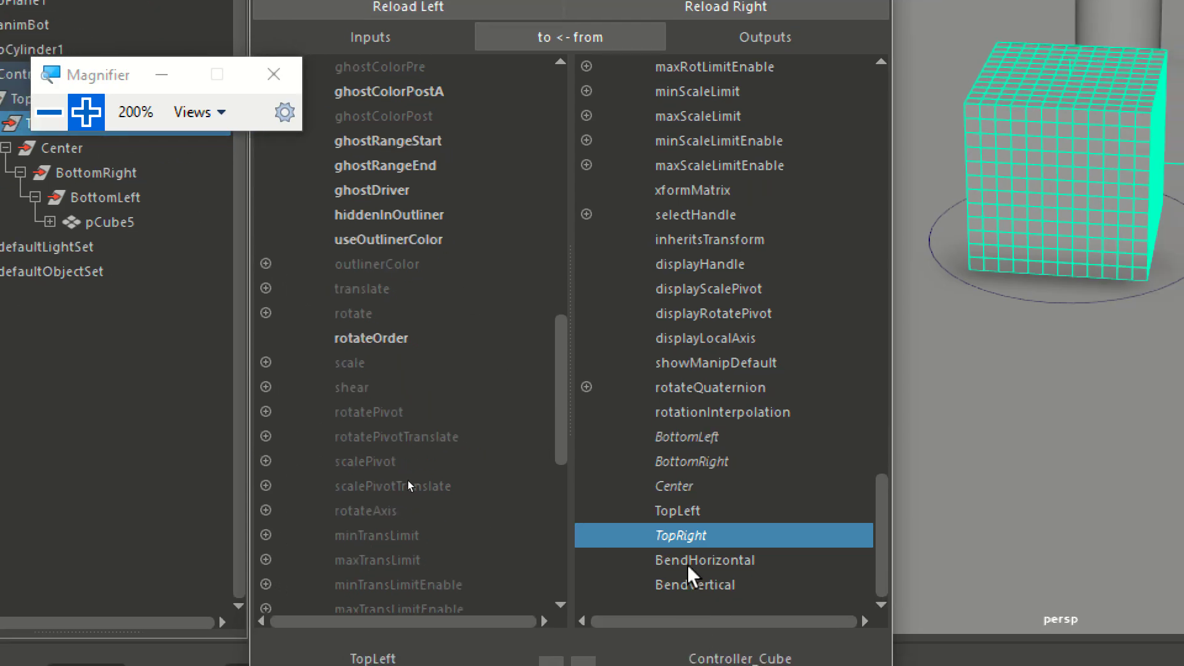
{"action": "left_click", "coordinate": [651, 513]}
{"action": "left_click", "coordinate": [266, 312]}
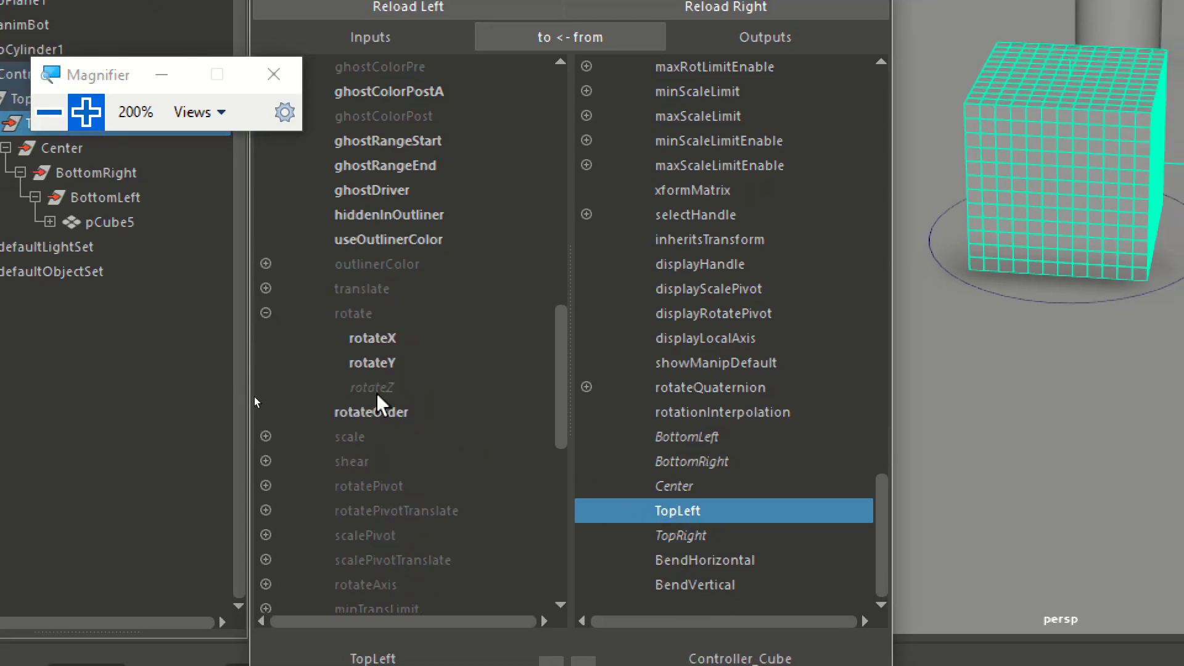
{"action": "left_click", "coordinate": [311, 387]}
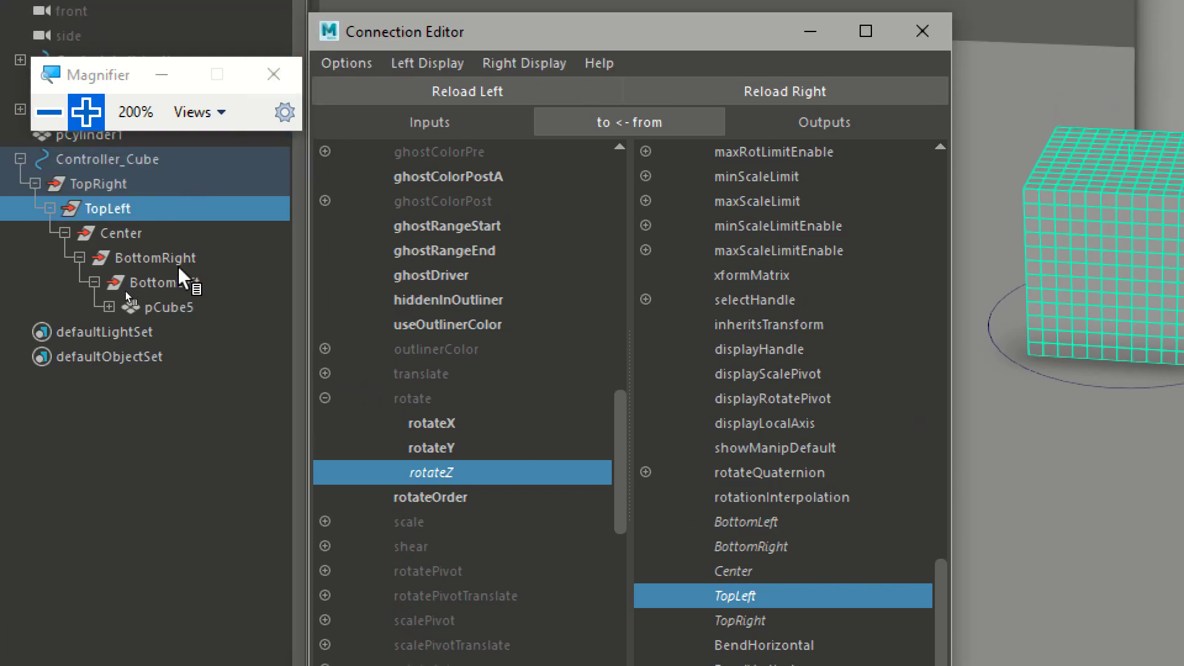
Check the rotateZ connections of the BottomLeft and BottomRight groups against Controller_Cube's matching attributes
{"action": "left_click", "coordinate": [178, 277]}
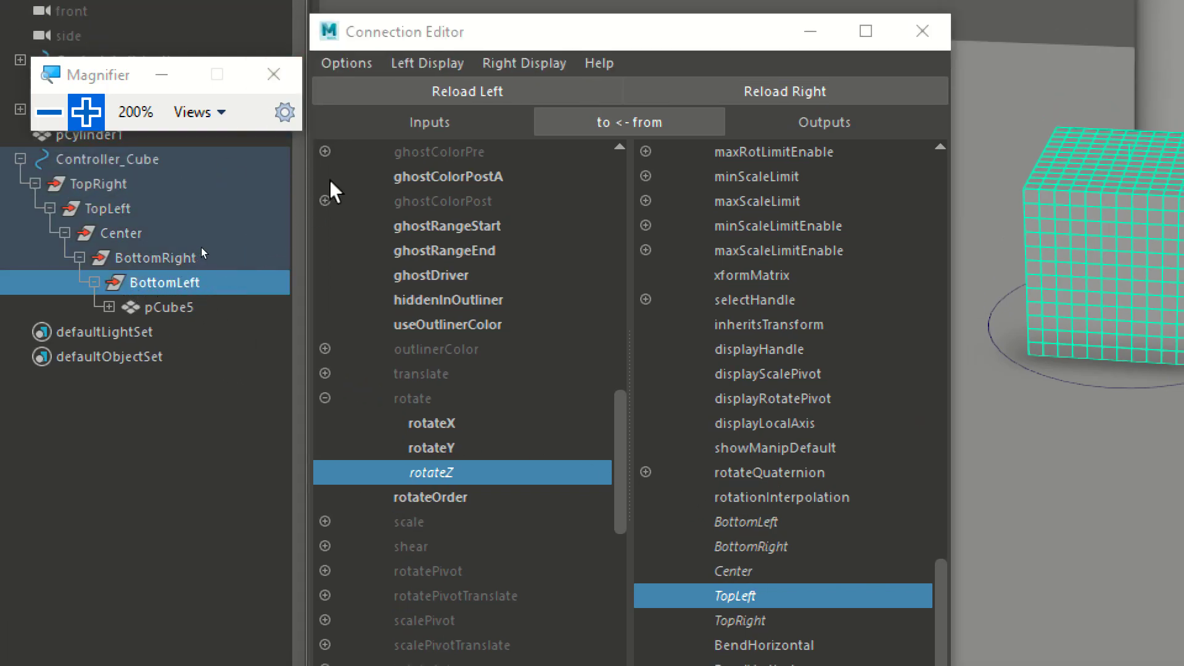
{"action": "left_click", "coordinate": [431, 93]}
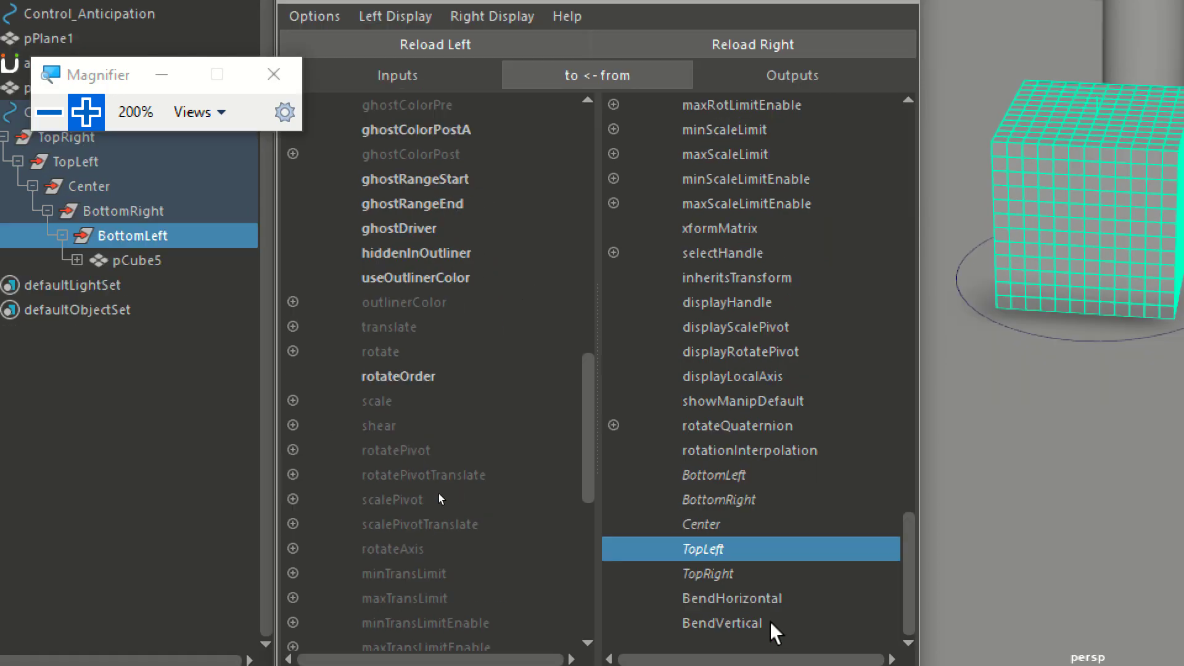
{"action": "left_click", "coordinate": [716, 476]}
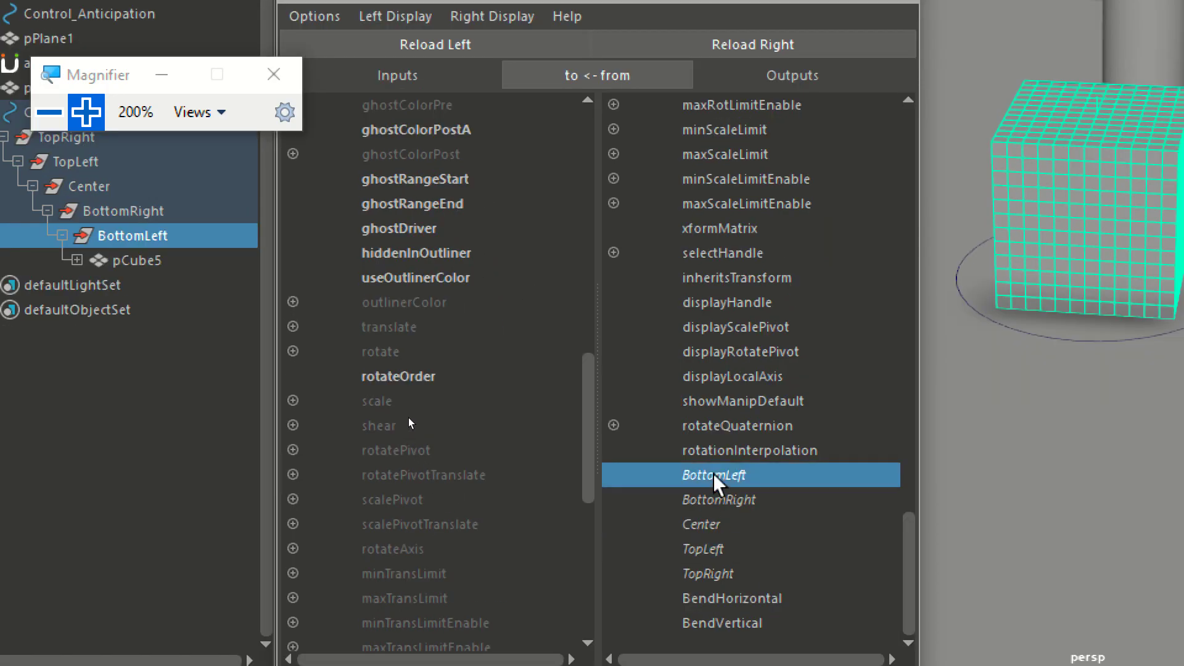
{"action": "left_click", "coordinate": [293, 351]}
{"action": "left_click", "coordinate": [376, 426]}
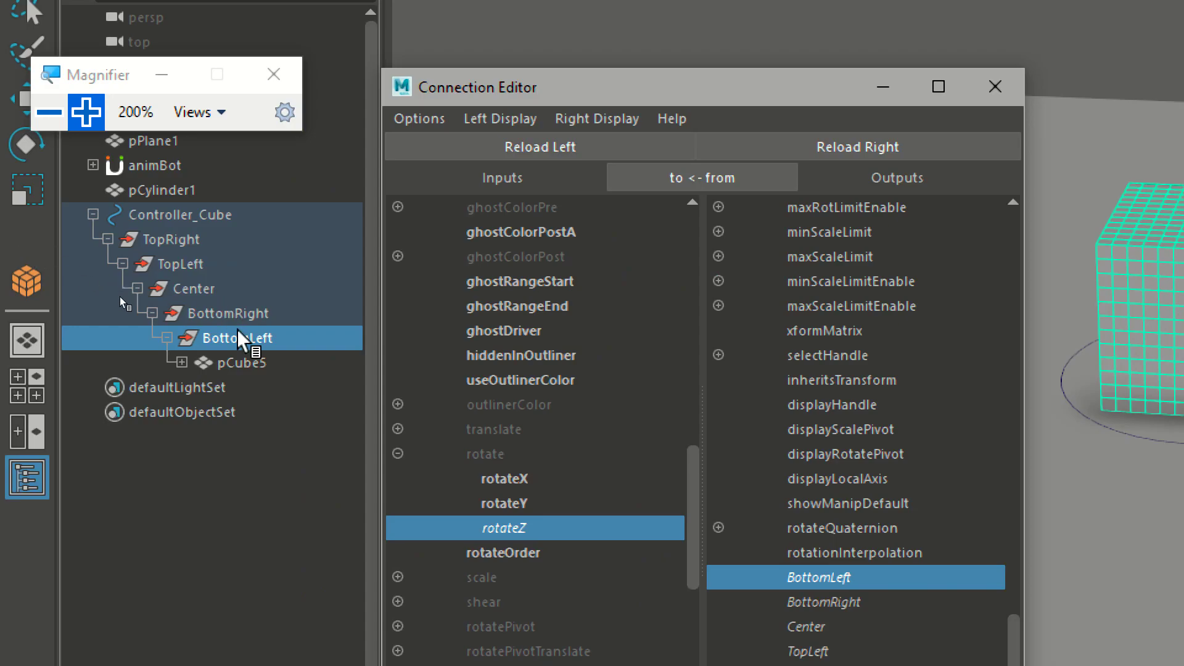
{"action": "left_click", "coordinate": [238, 315]}
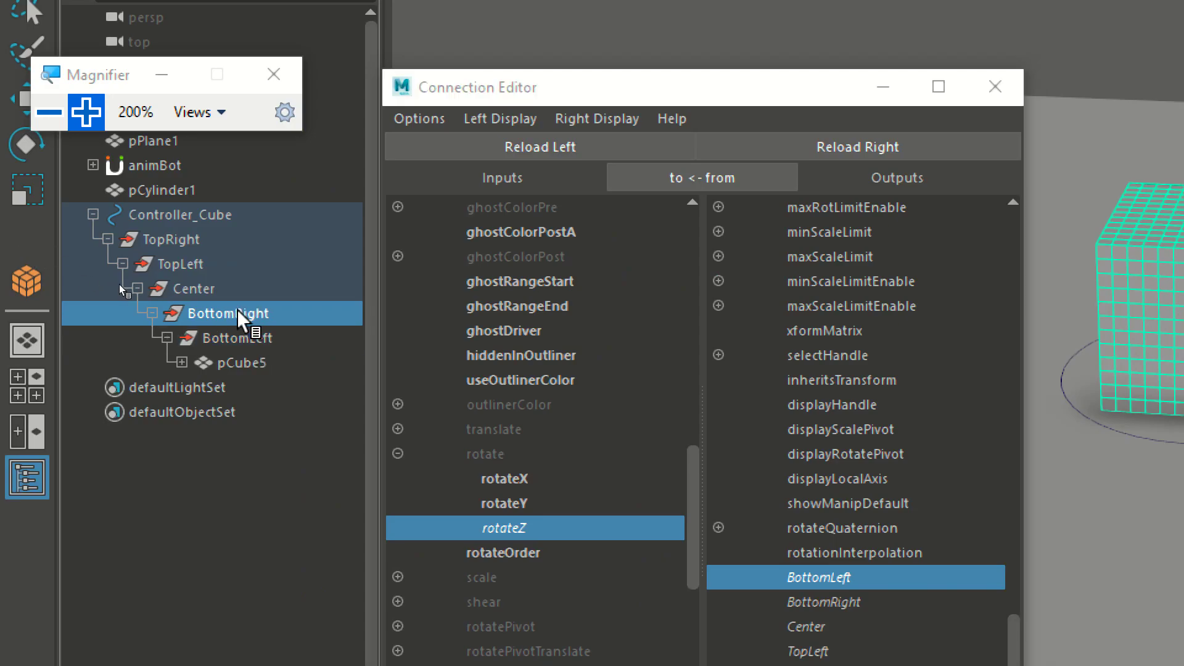
{"action": "left_click", "coordinate": [518, 149]}
{"action": "left_click", "coordinate": [804, 603]}
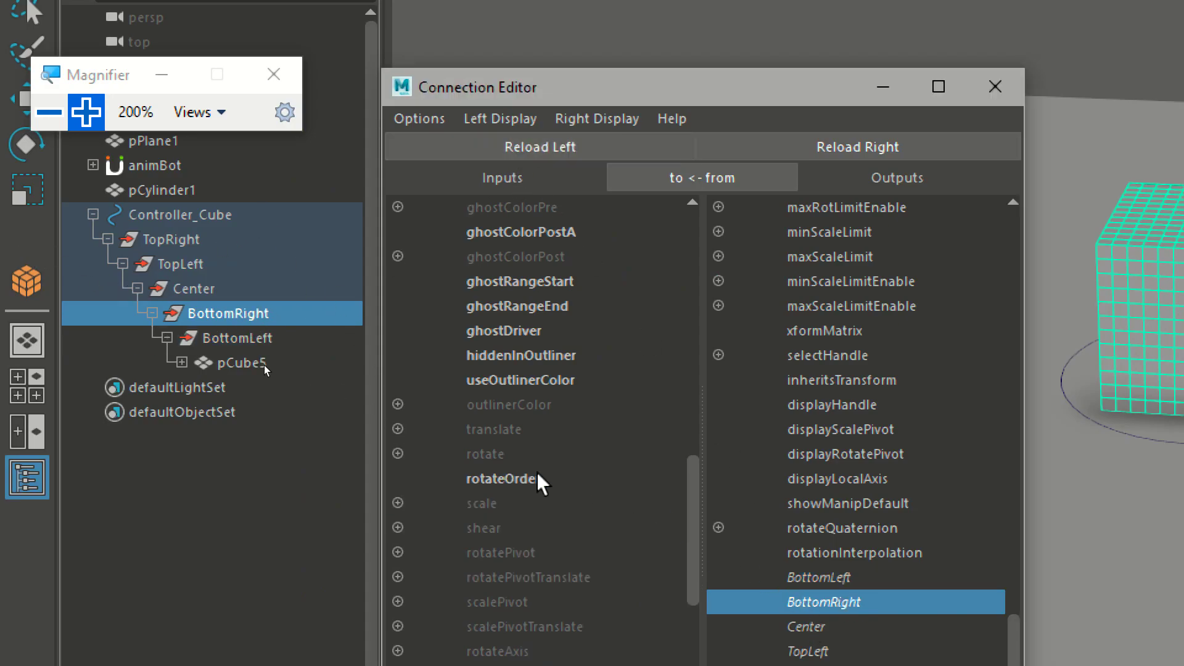
{"action": "left_click", "coordinate": [397, 454]}
Check the rotateZ connections of the Center and TopLeft groups against Controller_Cube's matching attributes
{"action": "left_click", "coordinate": [203, 289]}
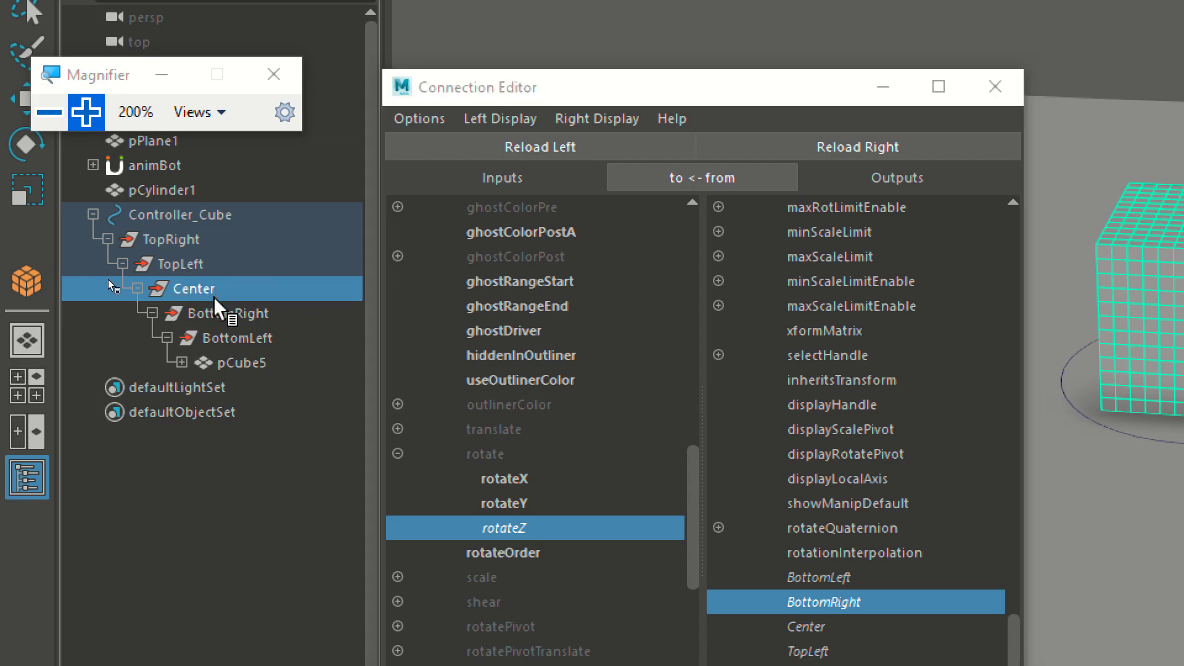
{"action": "left_click", "coordinate": [601, 154]}
{"action": "left_click", "coordinate": [793, 627]}
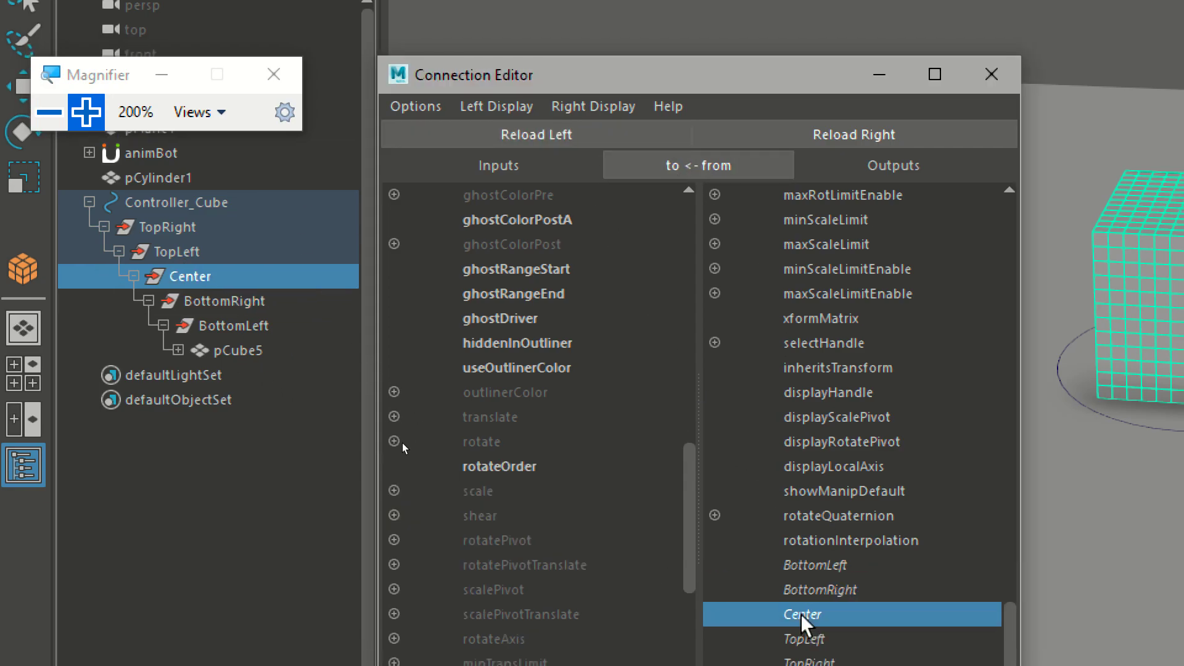
{"action": "left_click", "coordinate": [396, 442]}
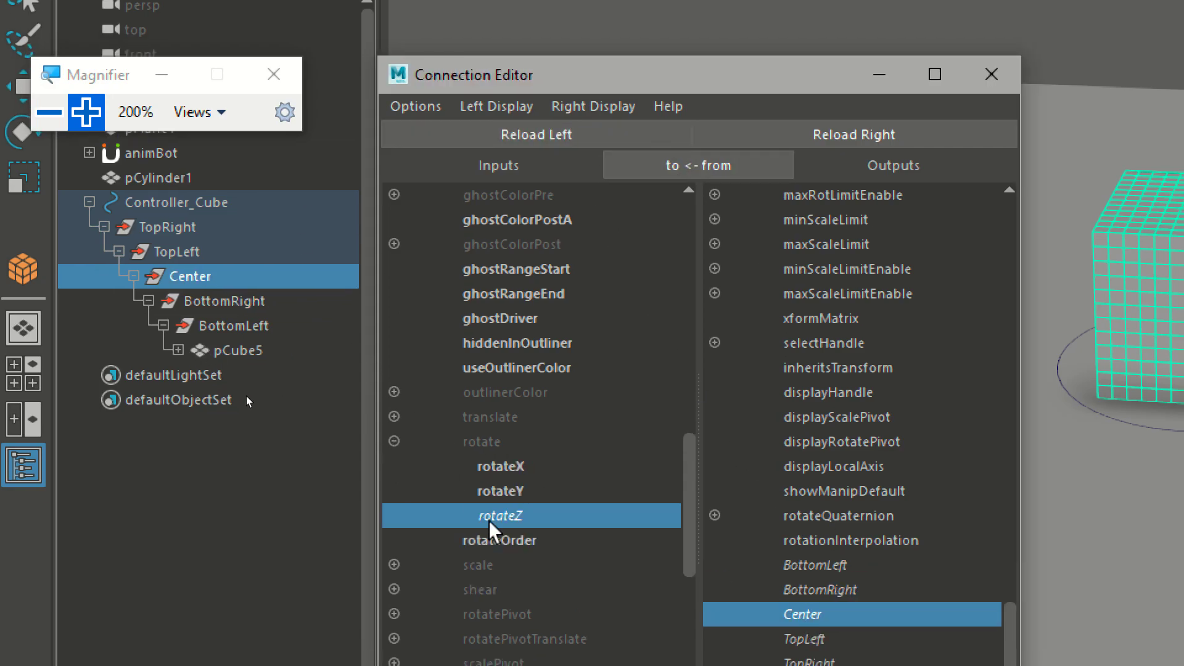
{"action": "left_click", "coordinate": [175, 252]}
{"action": "left_click", "coordinate": [522, 141]}
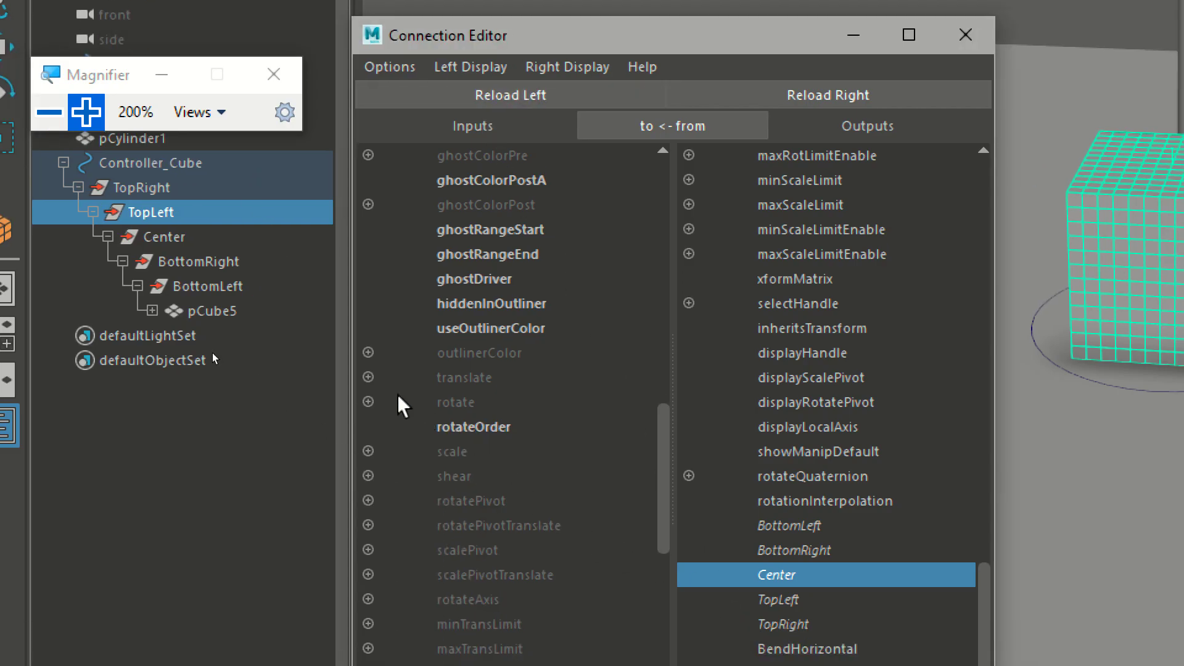
{"action": "left_click", "coordinate": [370, 402]}
{"action": "left_click", "coordinate": [778, 601]}
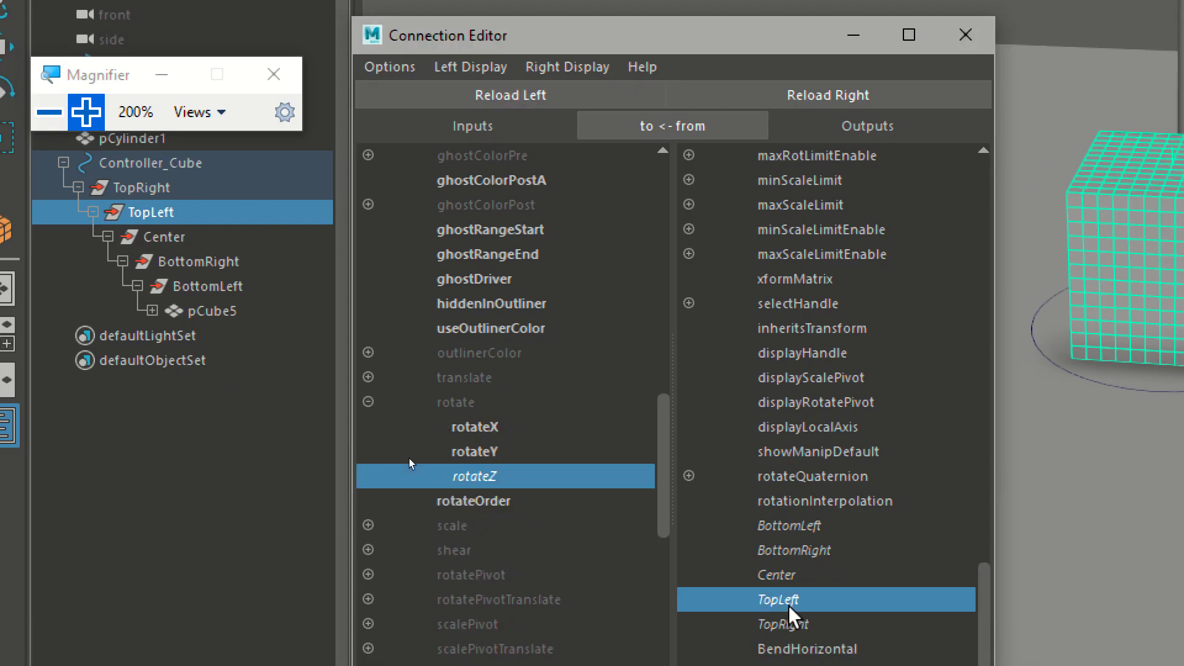
Check the TopRight group's rotateZ connection against Controller_Cube's TopRight attribute
{"action": "left_click", "coordinate": [104, 188]}
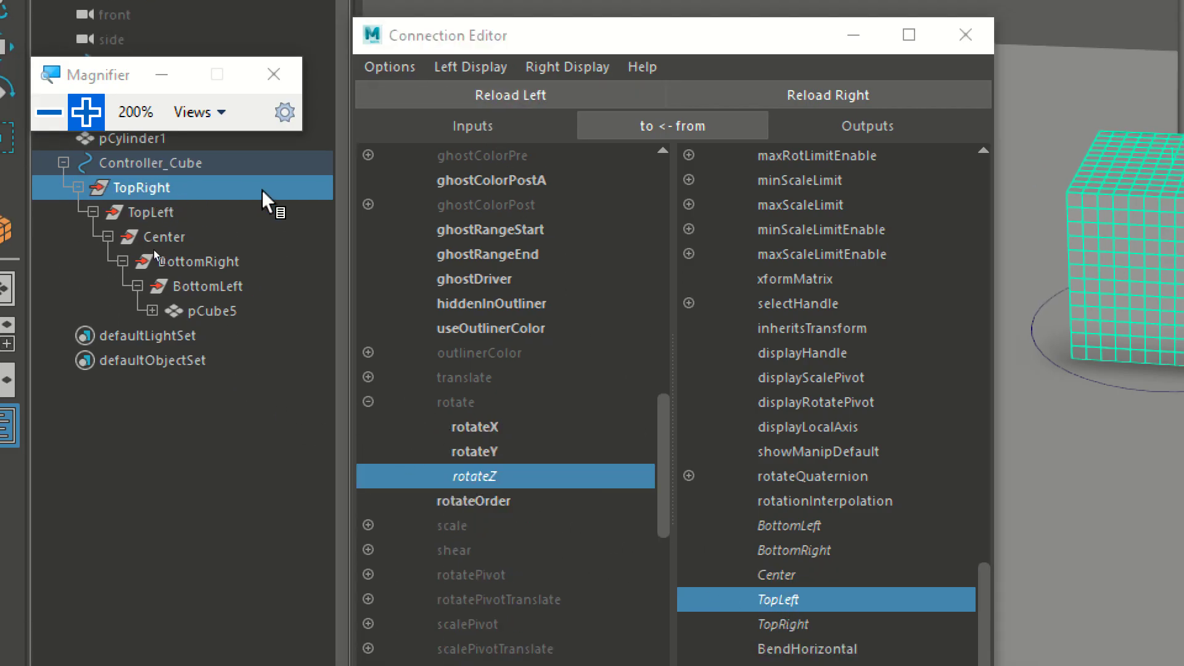
{"action": "left_click", "coordinate": [570, 96]}
{"action": "left_click", "coordinate": [796, 619]}
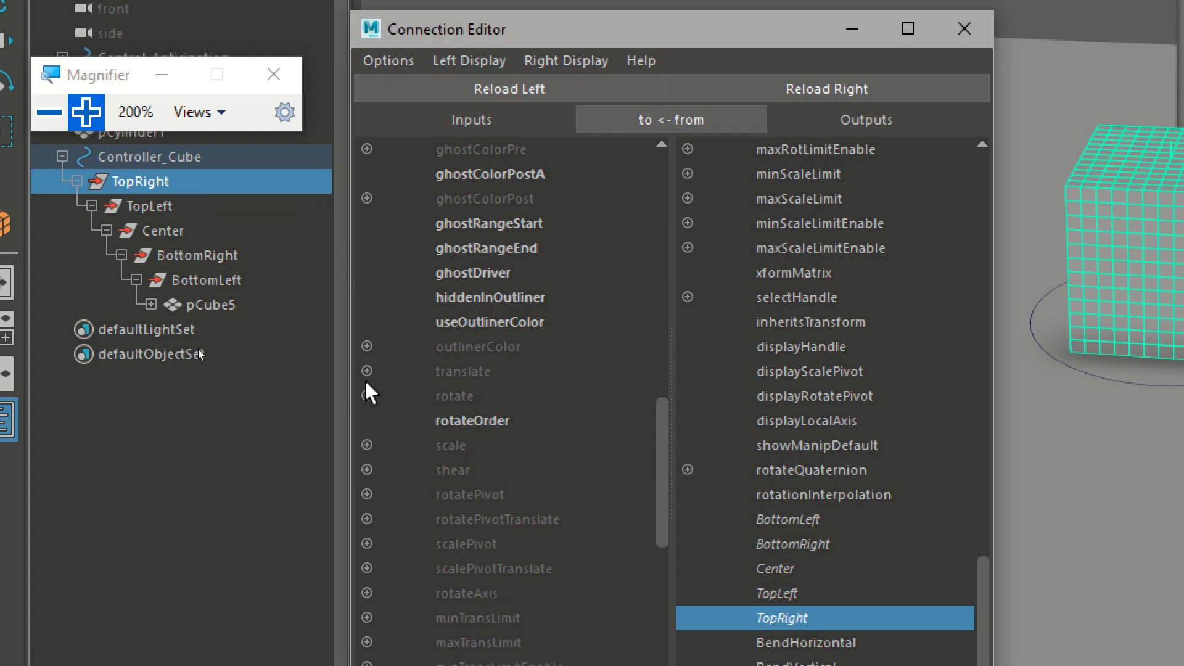
{"action": "left_click", "coordinate": [367, 396]}
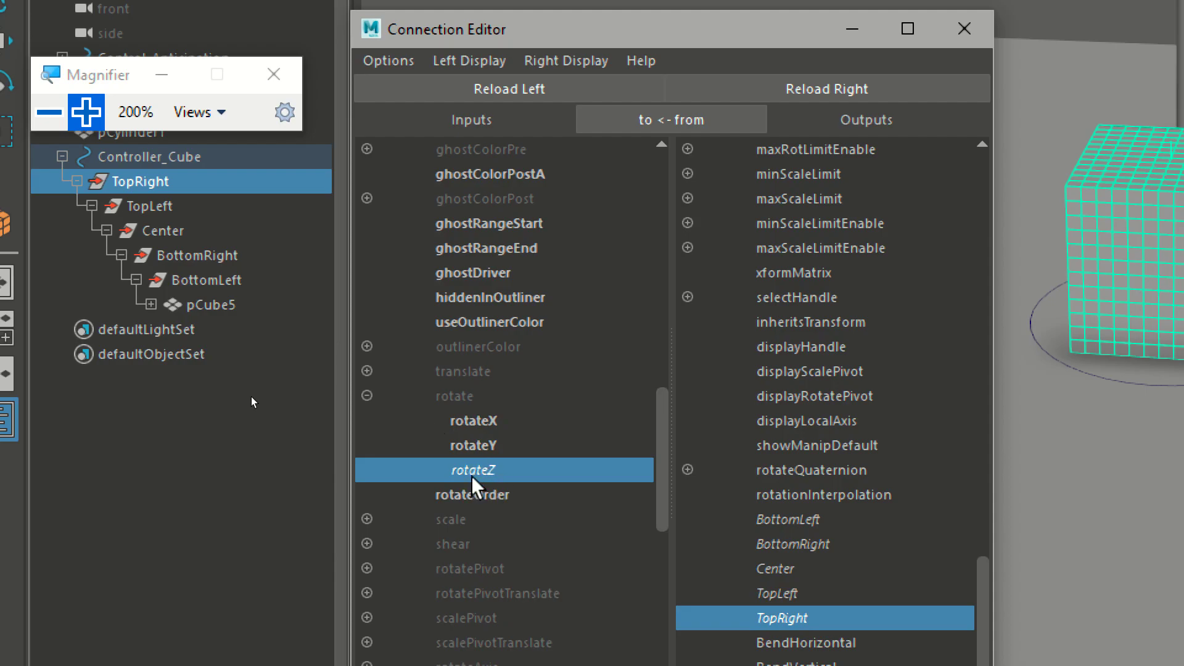
Move the Connection Editor off the cubes and select the BottomRight group, followed by the BottomLeft group, to inspect them
{"action": "left_click_drag", "start_coordinate": [585, 30], "coordinate": [539, 474]}
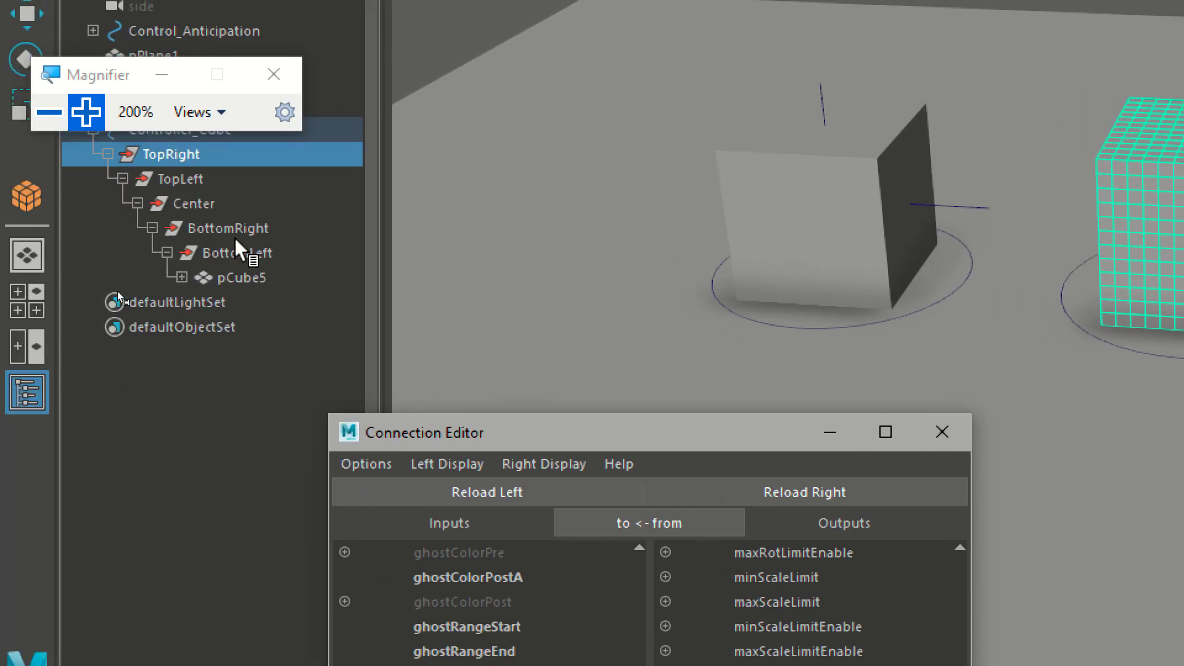
{"action": "left_click", "coordinate": [245, 237]}
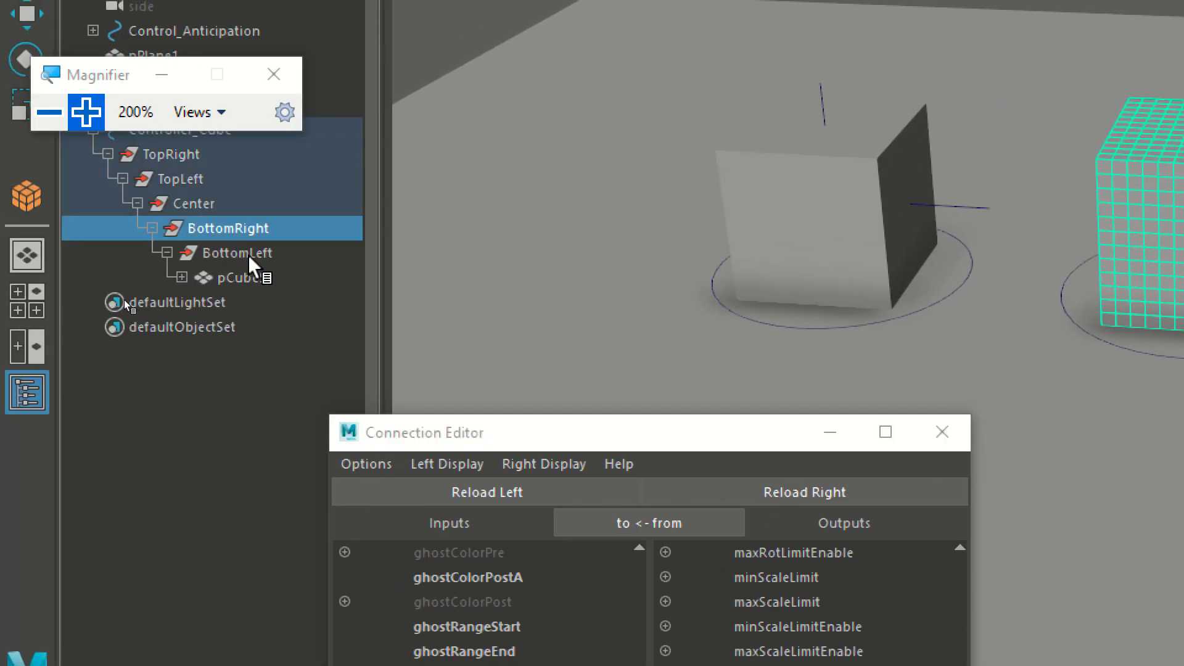
{"action": "left_click", "coordinate": [249, 258]}
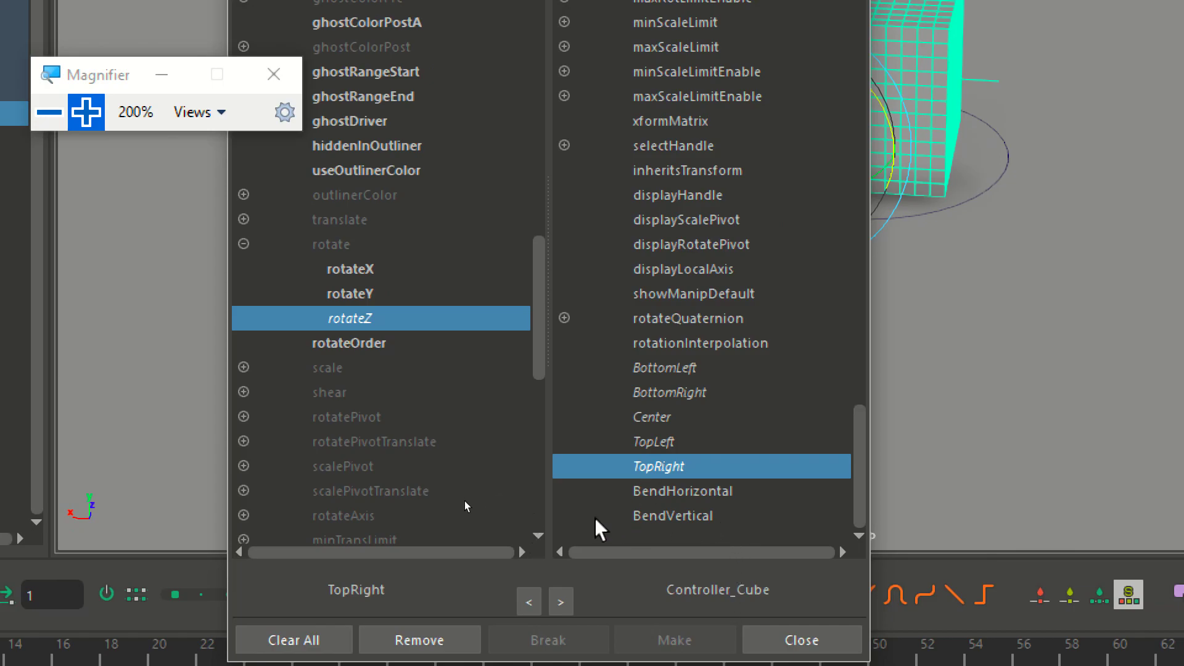
Choose BendHorizontal as the output attribute, load pCube5's bend3Handle as the input side and look through its attributes
{"action": "left_click", "coordinate": [709, 491]}
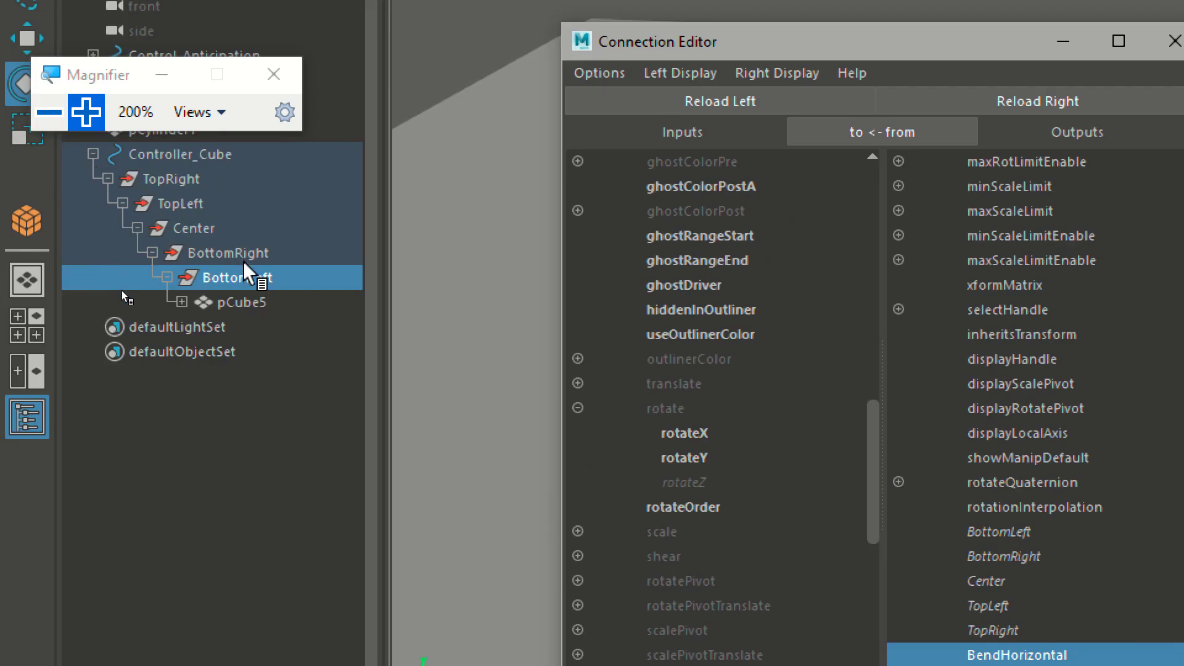
{"action": "left_click", "coordinate": [181, 302]}
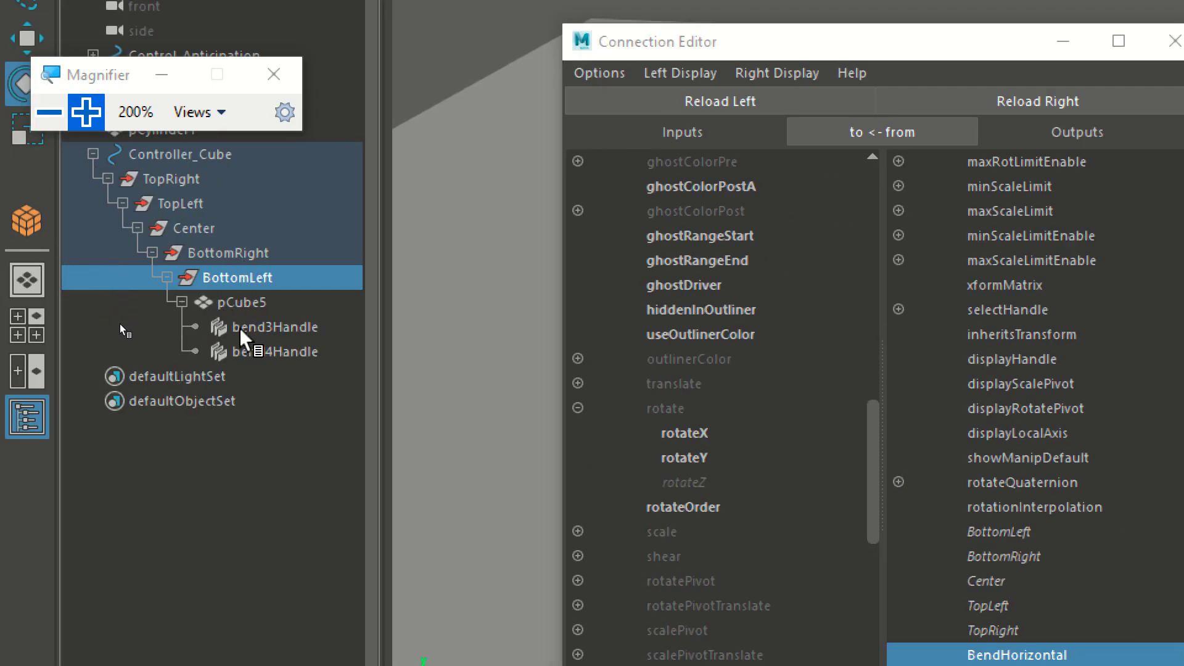
{"action": "left_click", "coordinate": [247, 327]}
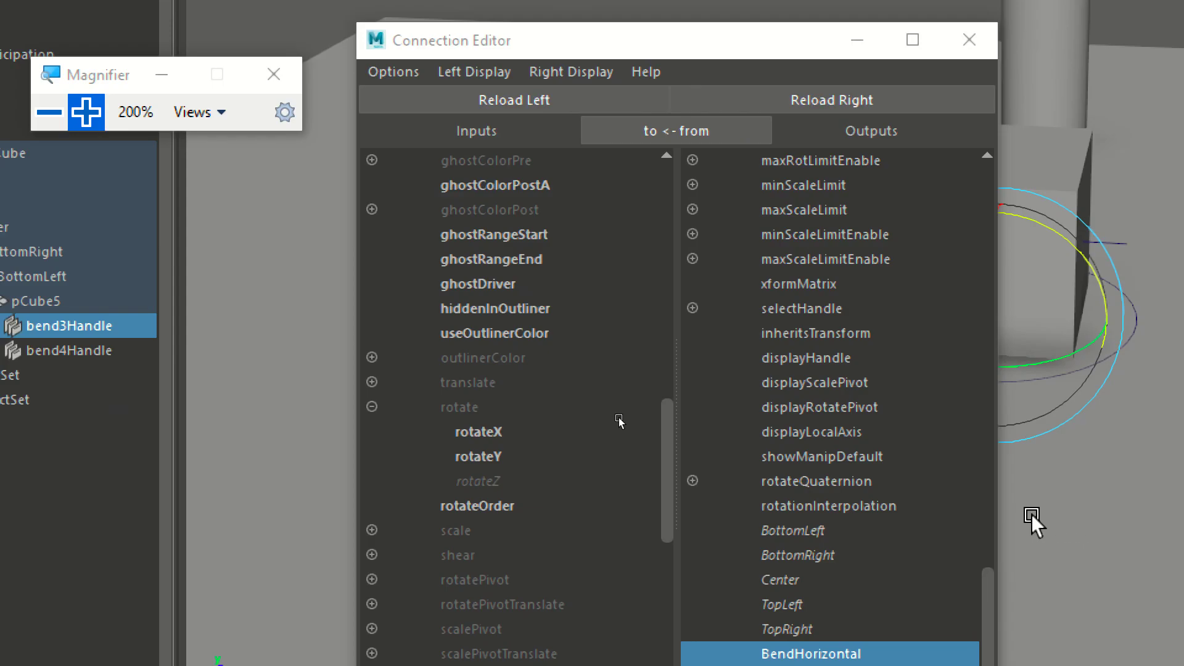
{"action": "left_click", "coordinate": [521, 102]}
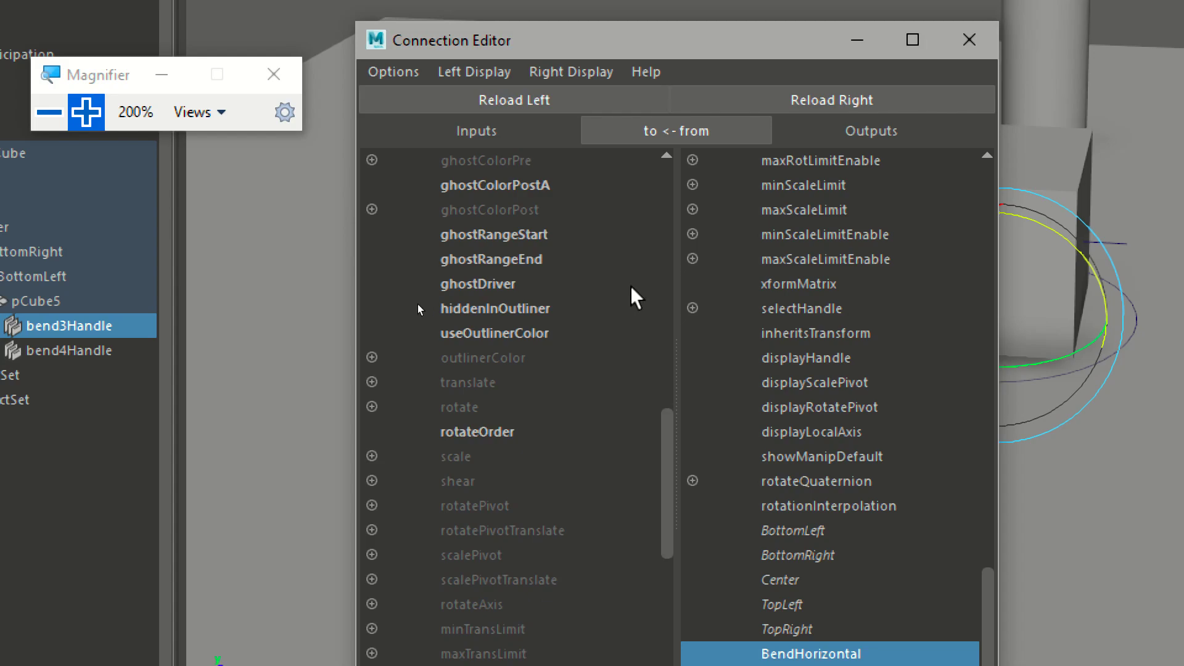
{"action": "scroll", "coordinate": [534, 418], "scroll_direction": "up", "scroll_amount": 15}
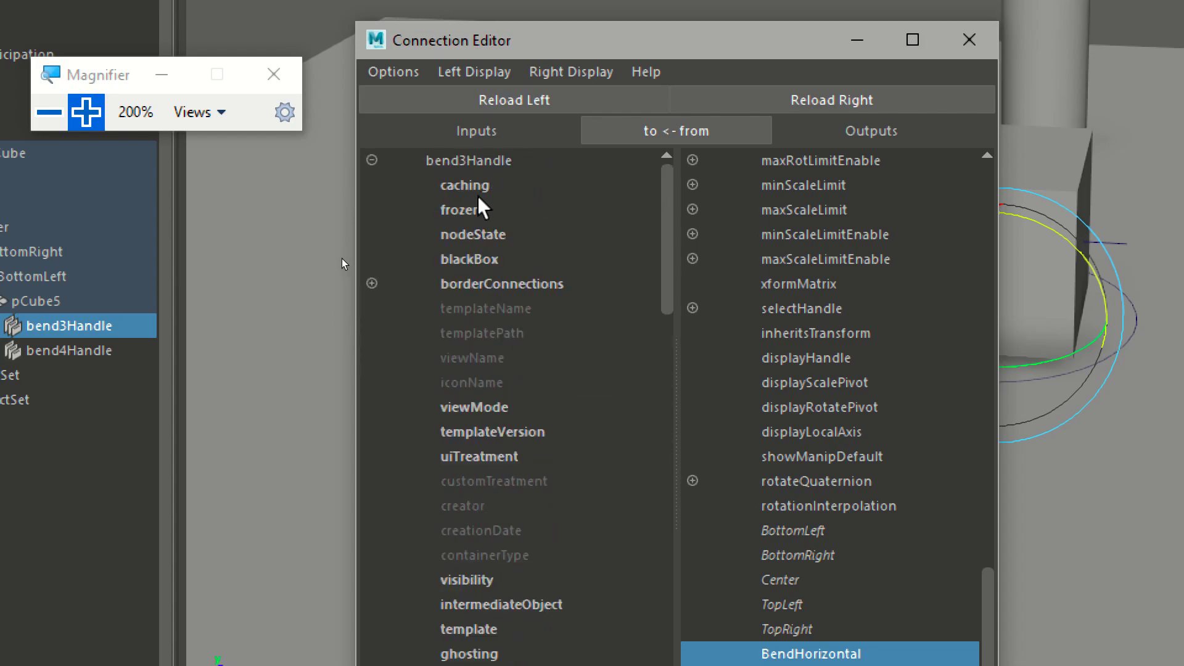
{"action": "scroll", "coordinate": [482, 222], "scroll_direction": "down", "scroll_amount": 10}
{"action": "scroll", "coordinate": [482, 230], "scroll_direction": "up", "scroll_amount": 5}
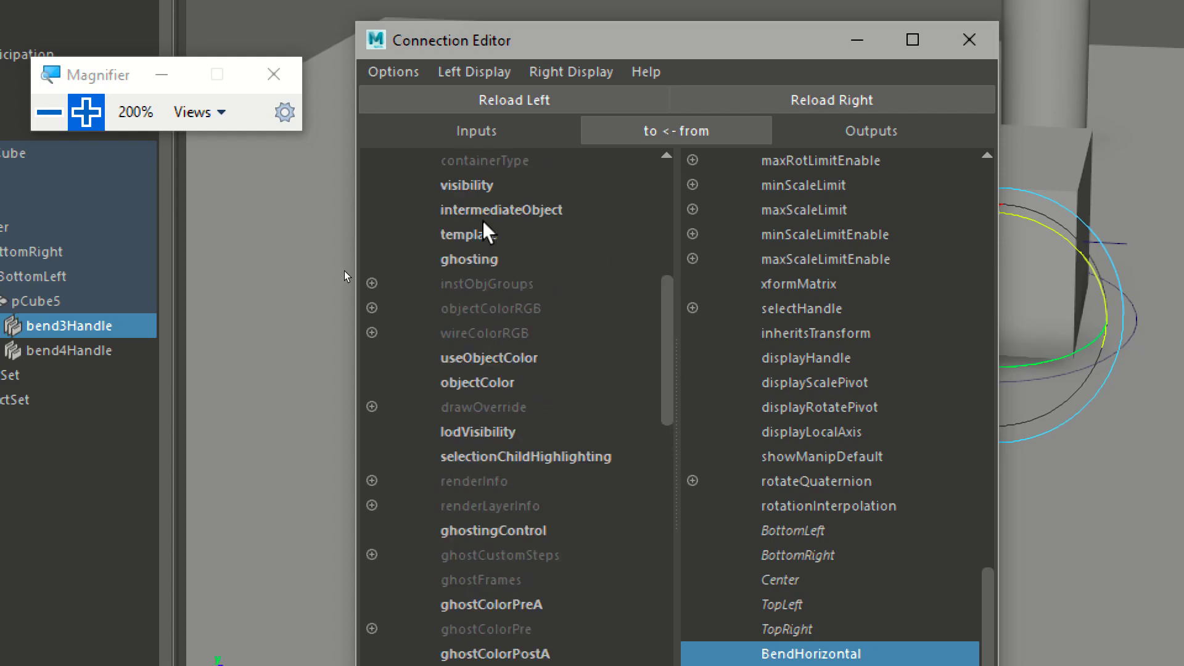
{"action": "scroll", "coordinate": [482, 222], "scroll_direction": "up", "scroll_amount": 5}
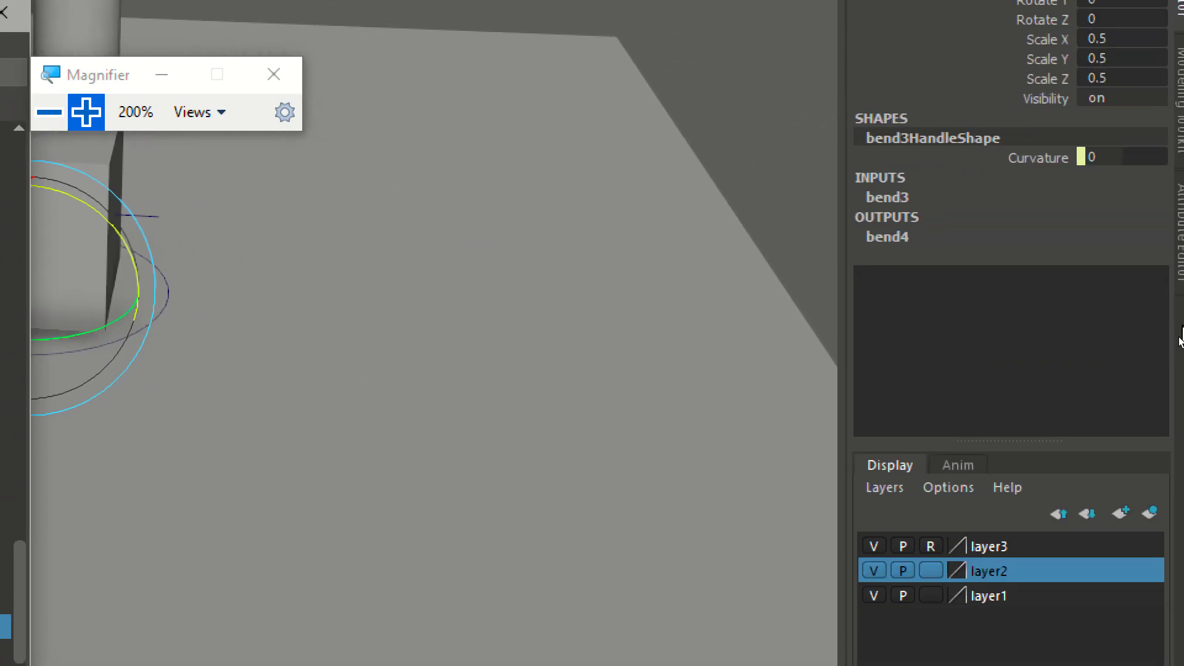
Load the bend3 deformer's attributes as the input side and connect Controller_Cube's BendHorizontal attribute to the bend3 curvature
{"action": "left_click", "coordinate": [890, 198]}
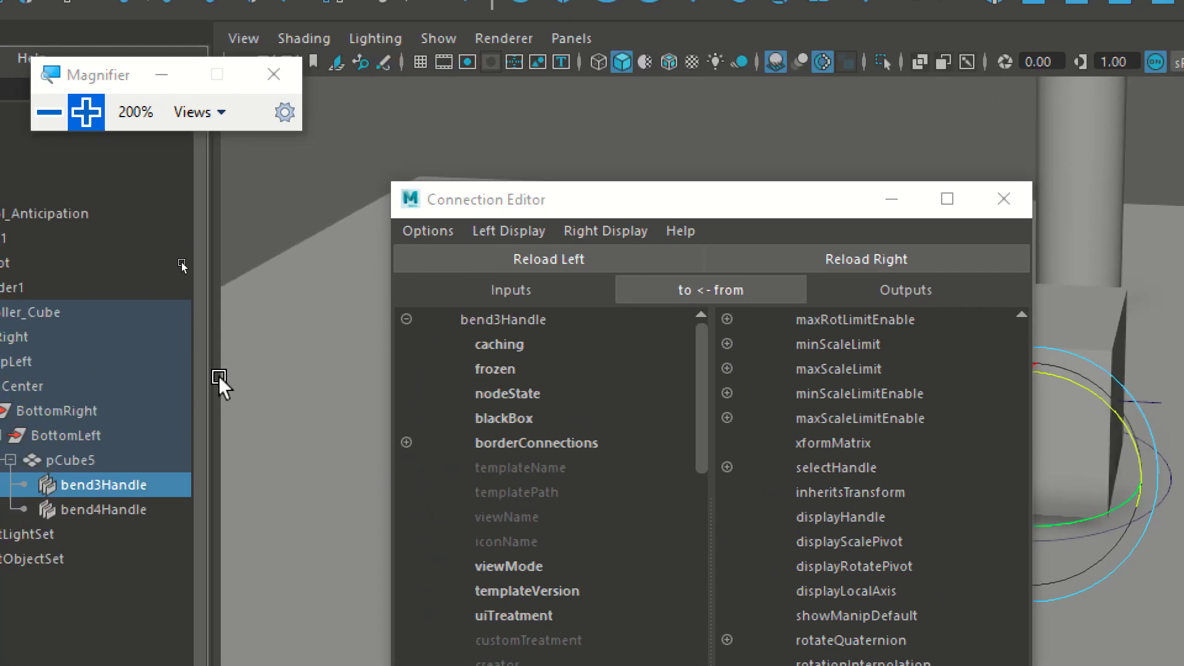
{"action": "left_click", "coordinate": [557, 256]}
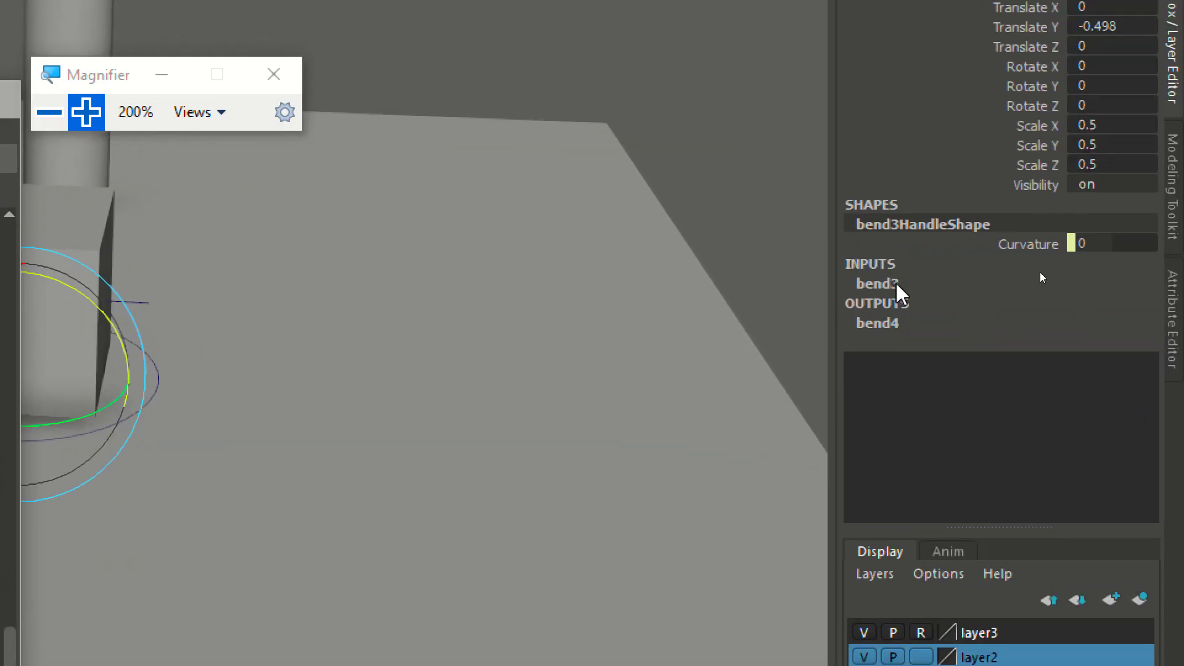
{"action": "left_click", "coordinate": [894, 285]}
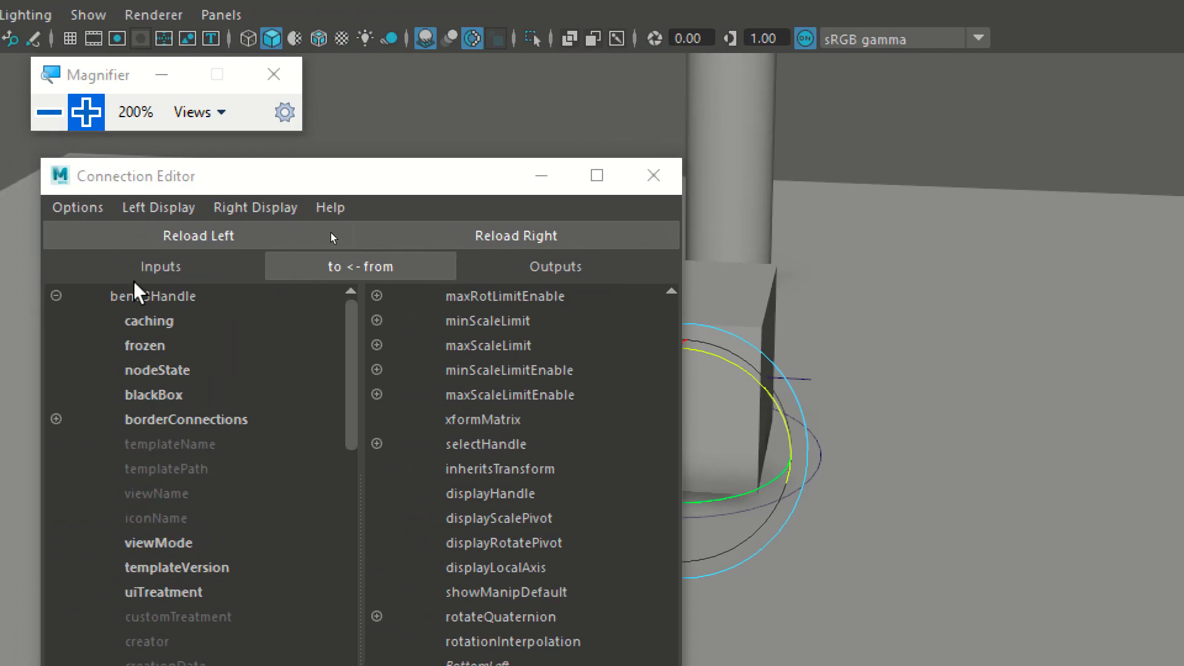
{"action": "left_click", "coordinate": [197, 235]}
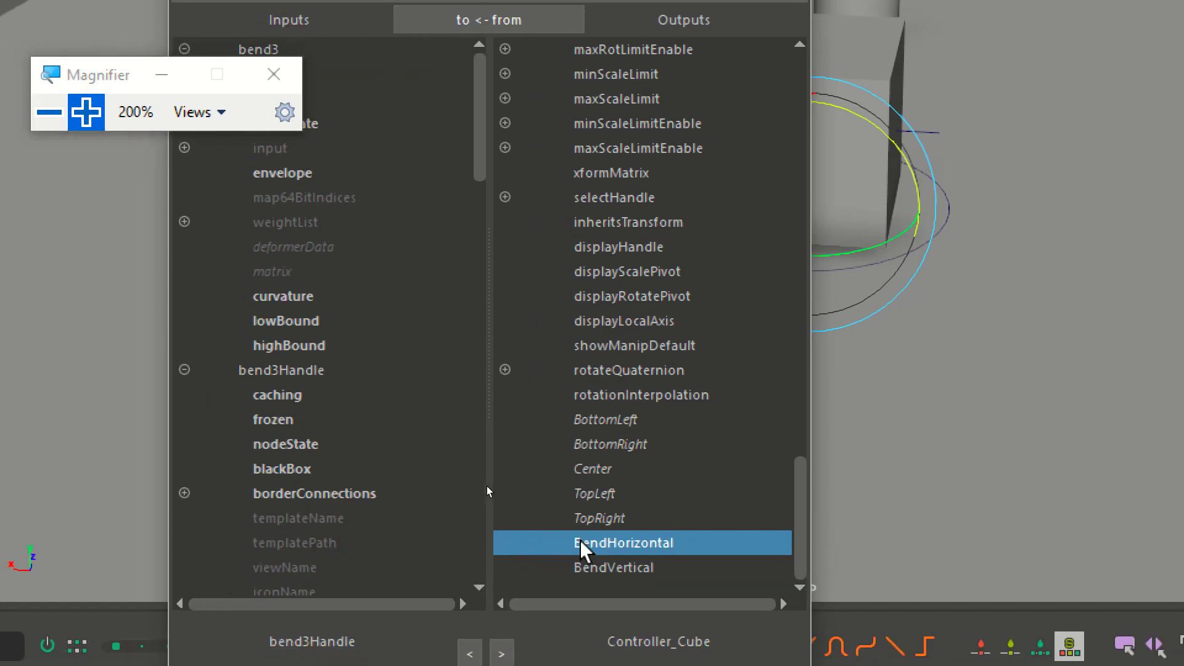
{"action": "left_click", "coordinate": [300, 296]}
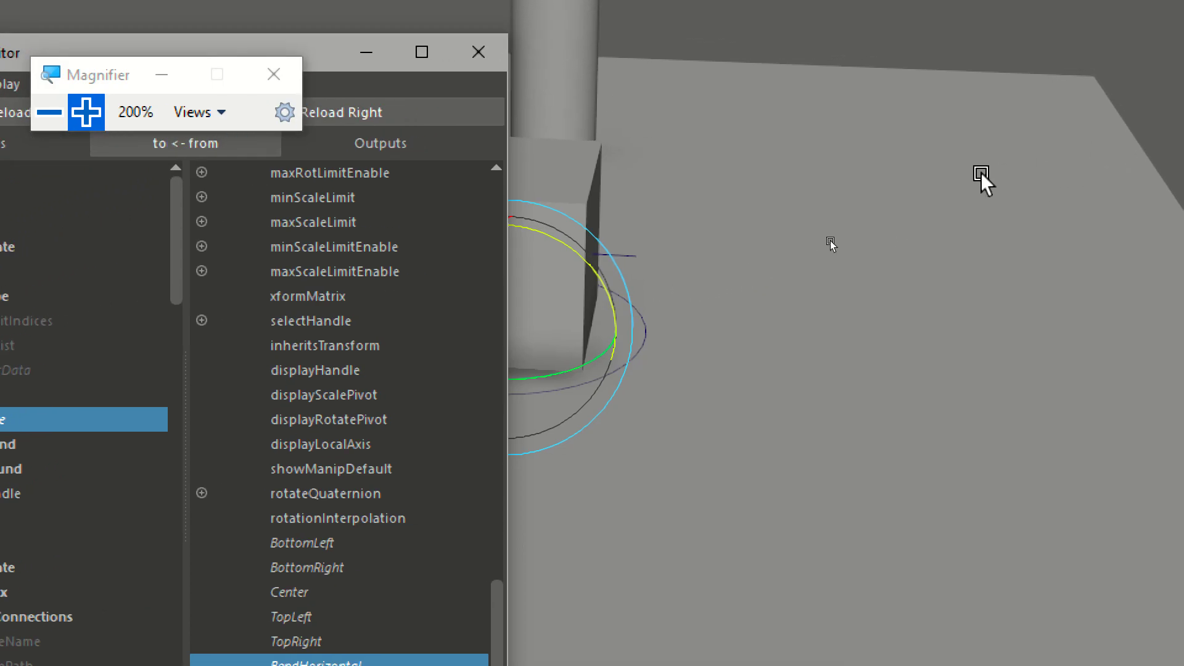
Move the Connection Editor aside, test Controller_Cube's Bend Horizontal attribute on the cube and undo the test bend
{"action": "left_click_drag", "start_coordinate": [316, 56], "coordinate": [832, 528]}
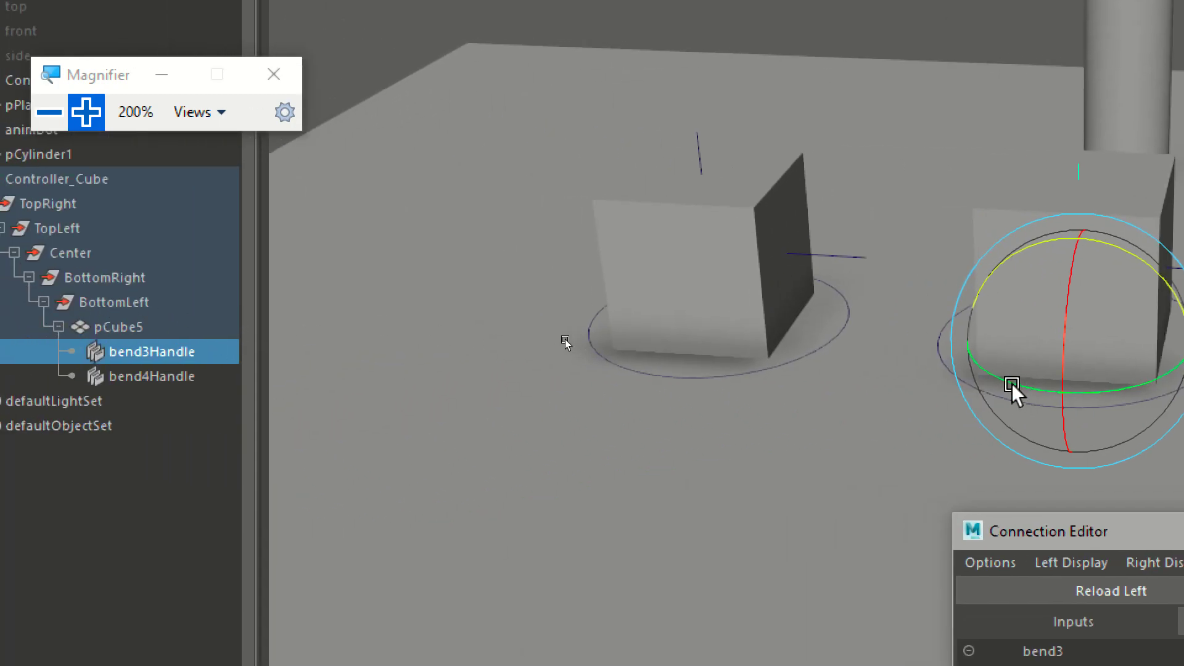
{"action": "left_click", "coordinate": [936, 357]}
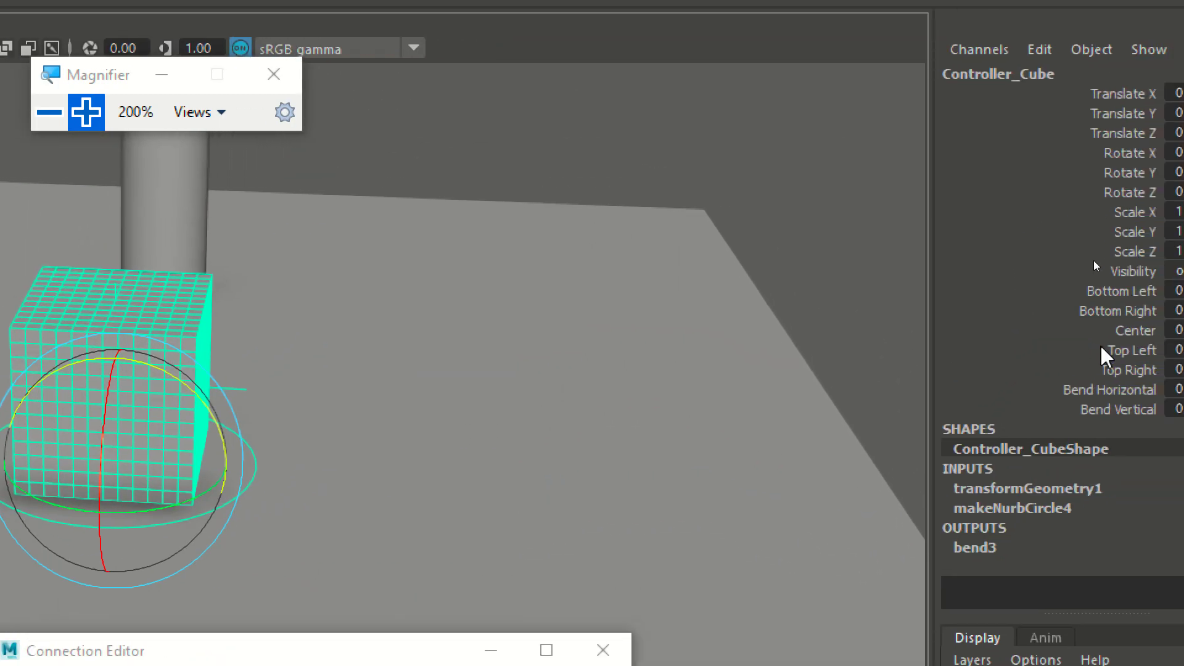
{"action": "left_click", "coordinate": [1163, 389]}
{"action": "middle_click_drag", "start_coordinate": [392, 478], "coordinate": [282, 493]}
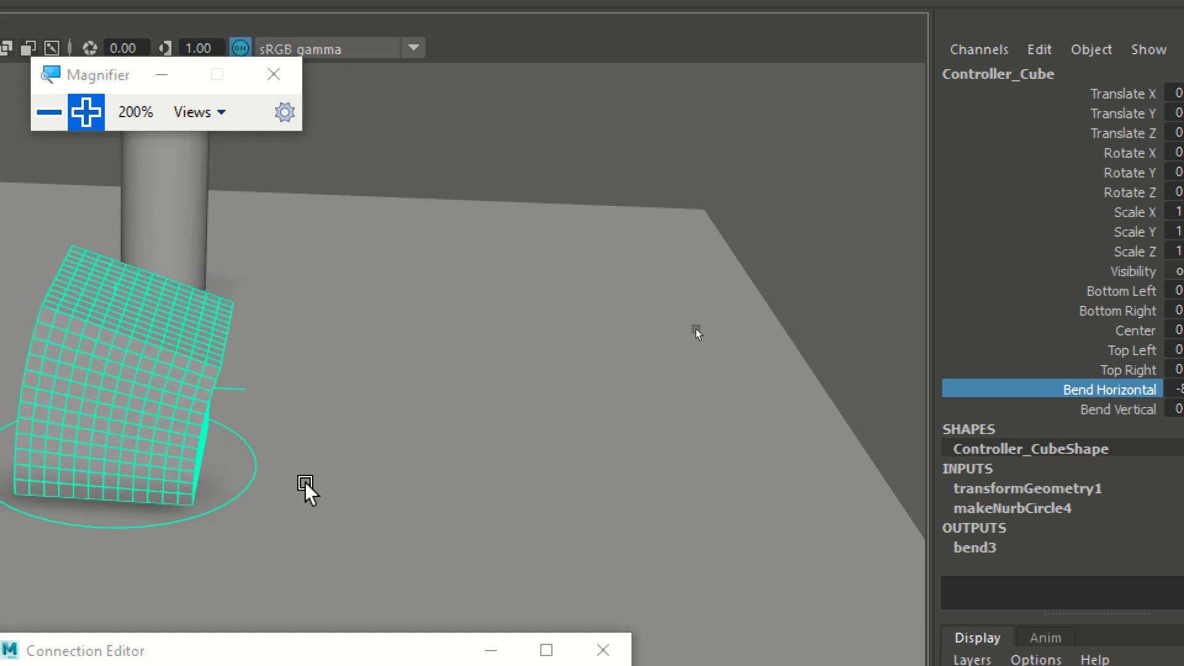
{"action": "key", "text": "ctrl+z"}
Bring the Connection Editor back into view and connect Controller_Cube's BendVertical attribute to the bend3 curvature instead of BendHorizontal
{"action": "left_click_drag", "start_coordinate": [209, 607], "coordinate": [601, 61]}
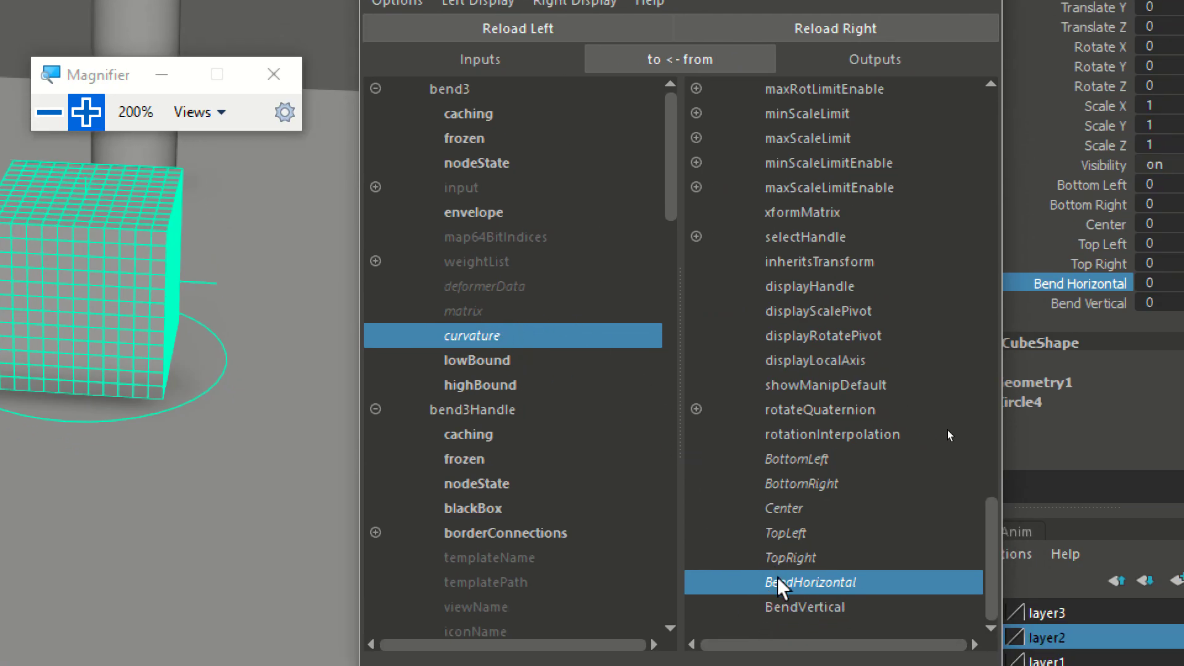
{"action": "left_click", "coordinate": [795, 609]}
{"action": "left_click", "coordinate": [469, 336]}
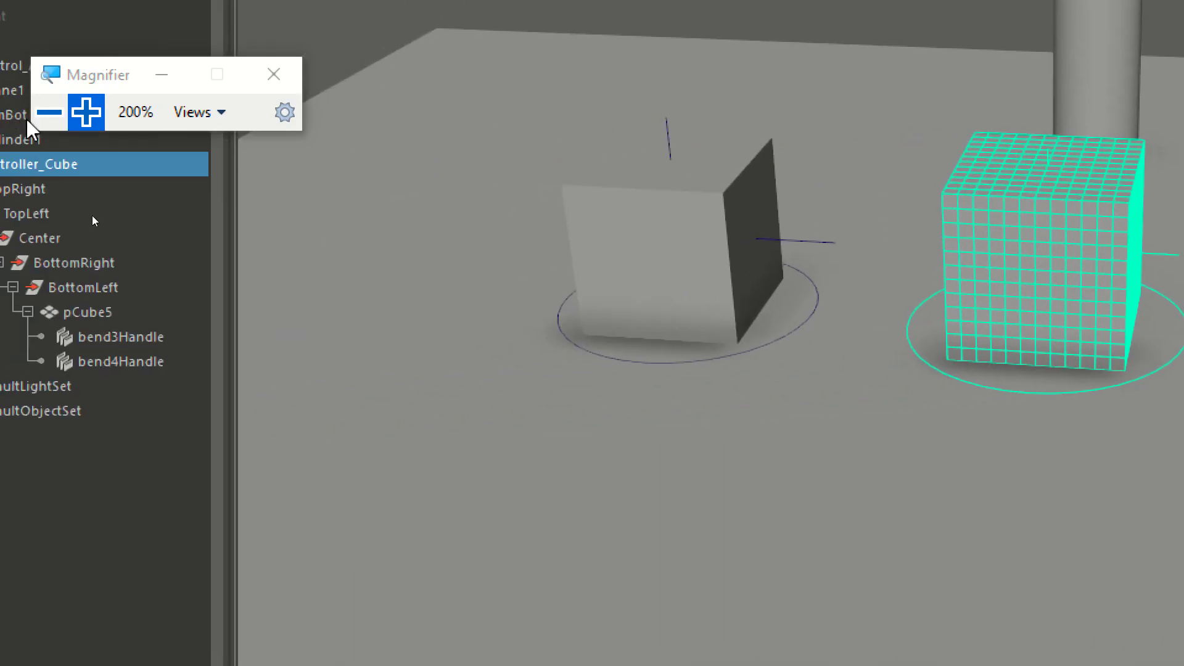
Load bend4Handle as the input side, connect Controller_Cube's BendHorizontal attribute to the bend4 curvature and close the Connection Editor
{"action": "left_click", "coordinate": [111, 366]}
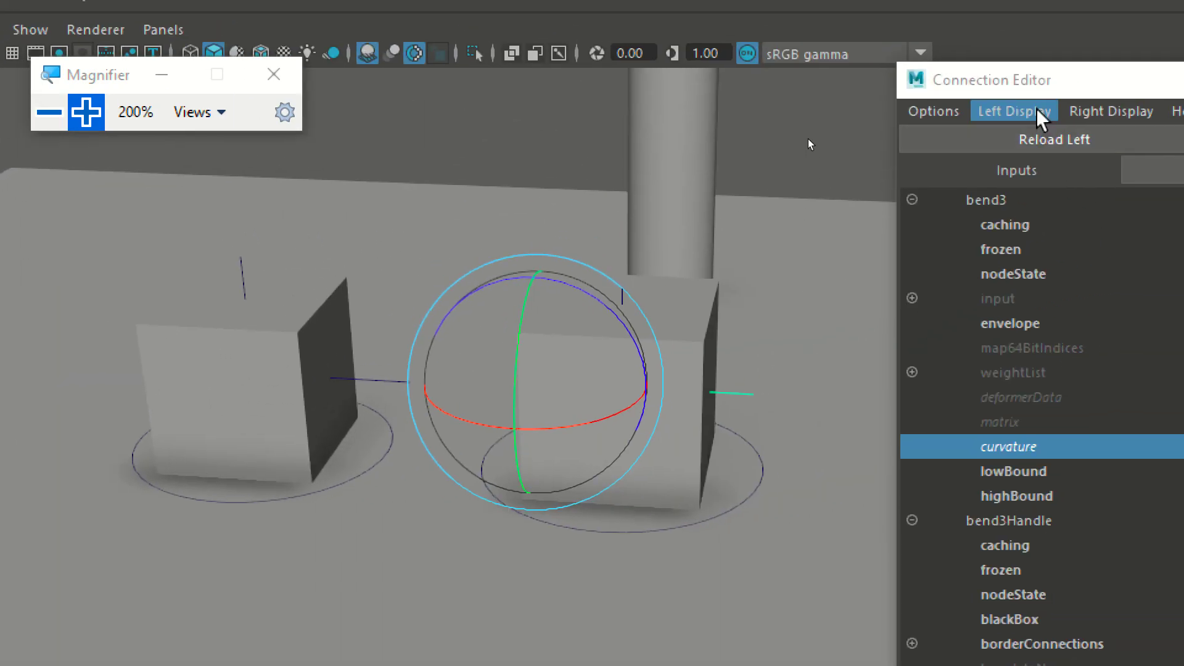
{"action": "left_click_drag", "start_coordinate": [1039, 84], "coordinate": [439, 75]}
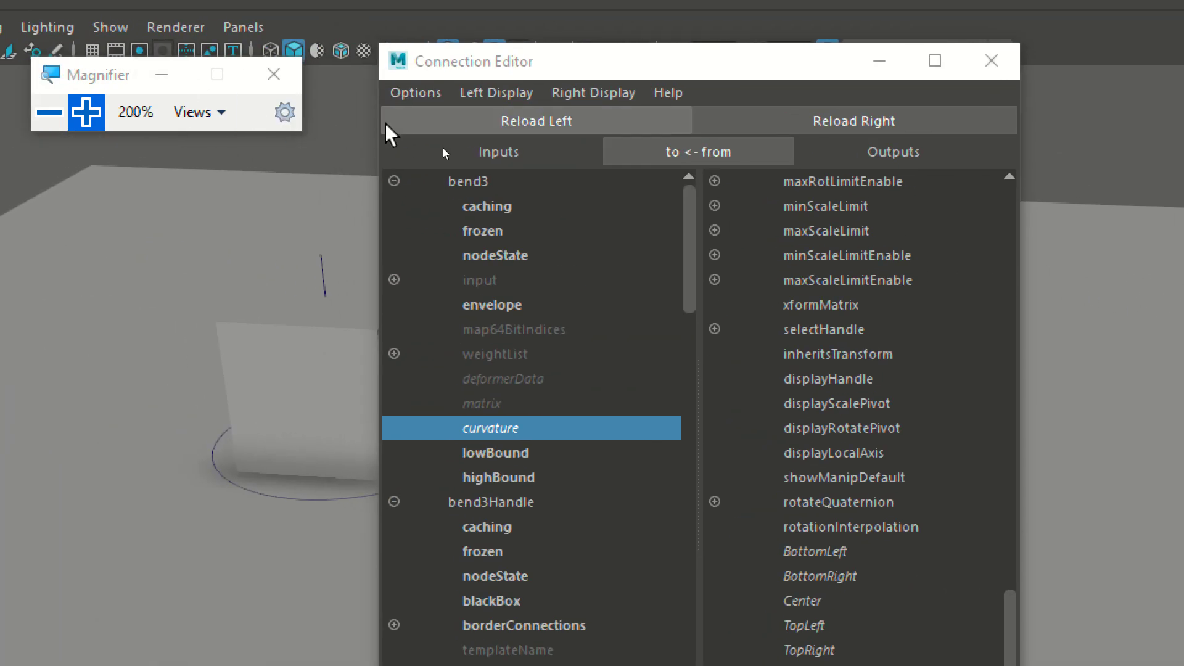
{"action": "left_click", "coordinate": [440, 123]}
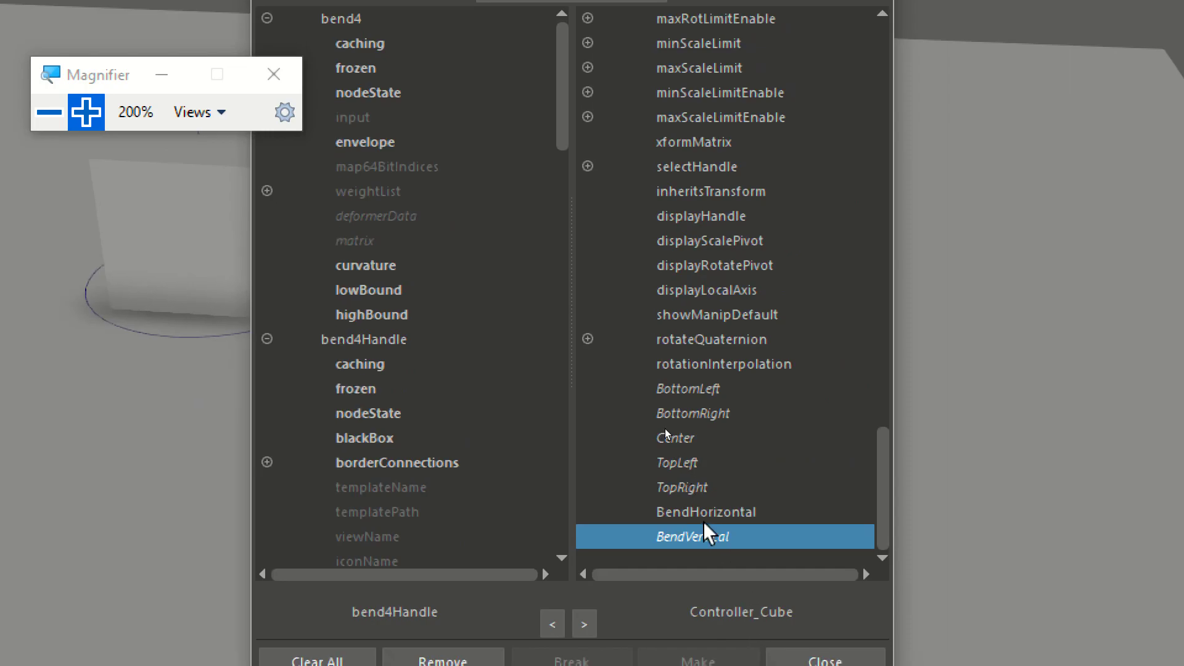
{"action": "left_click", "coordinate": [698, 510]}
{"action": "left_click", "coordinate": [387, 266]}
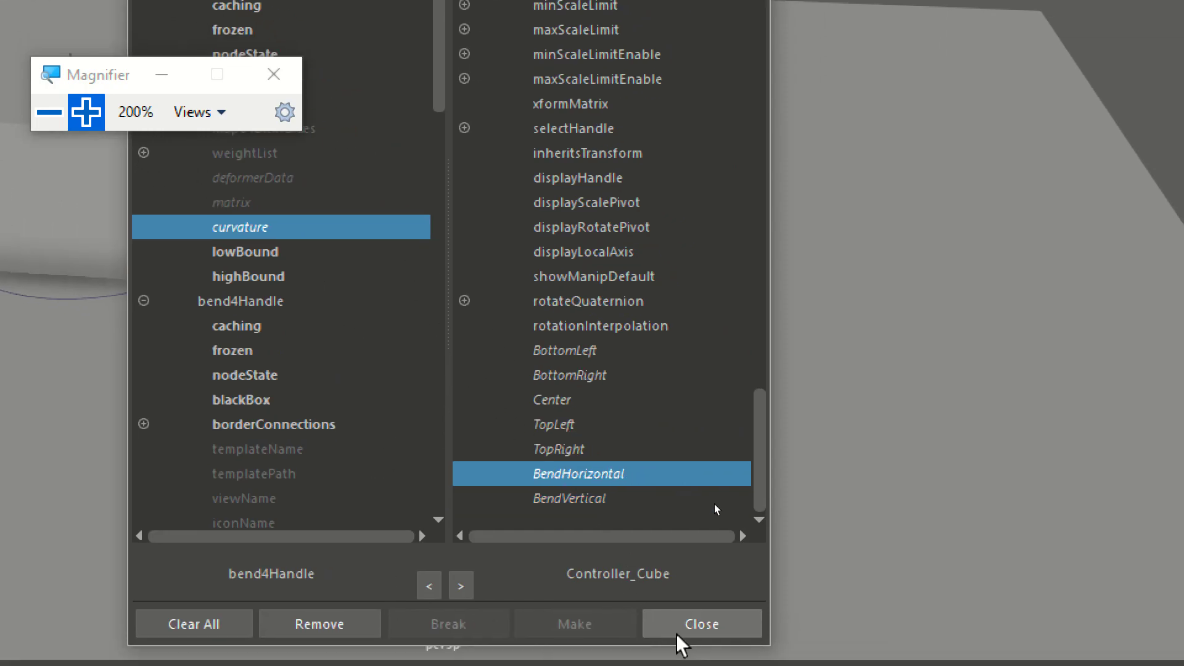
{"action": "left_click", "coordinate": [823, 660]}
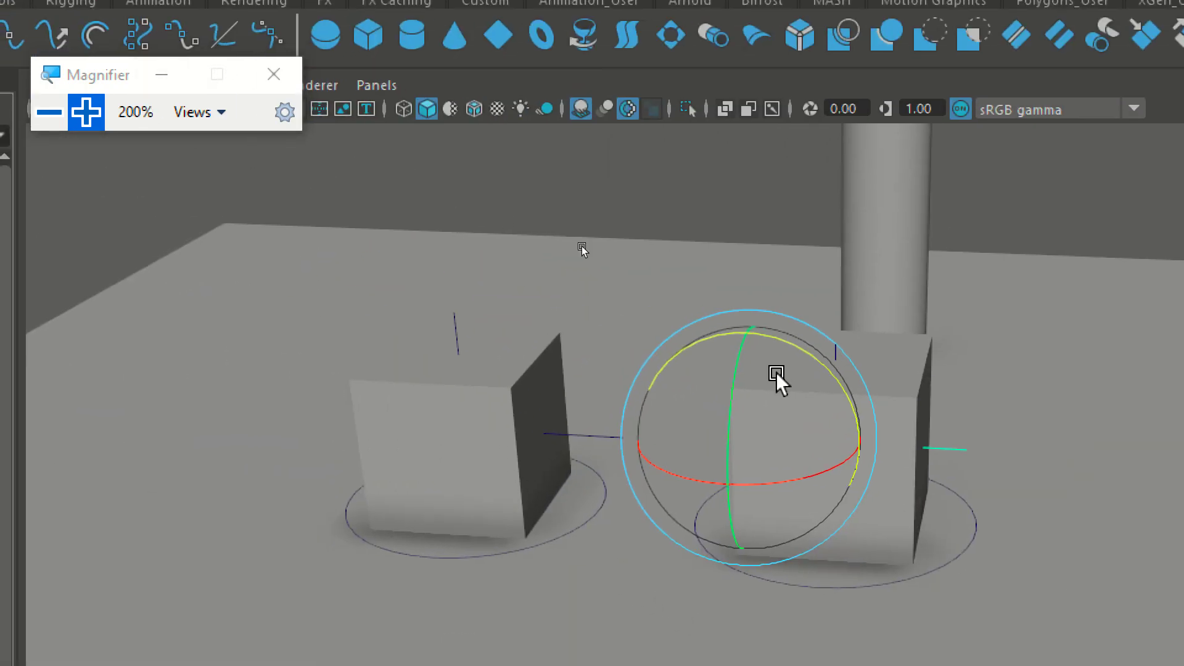
Select Controller_Cube and test its Bend Vertical and Bend Horizontal attributes in turn, undoing each test
{"action": "left_click", "coordinate": [743, 186]}
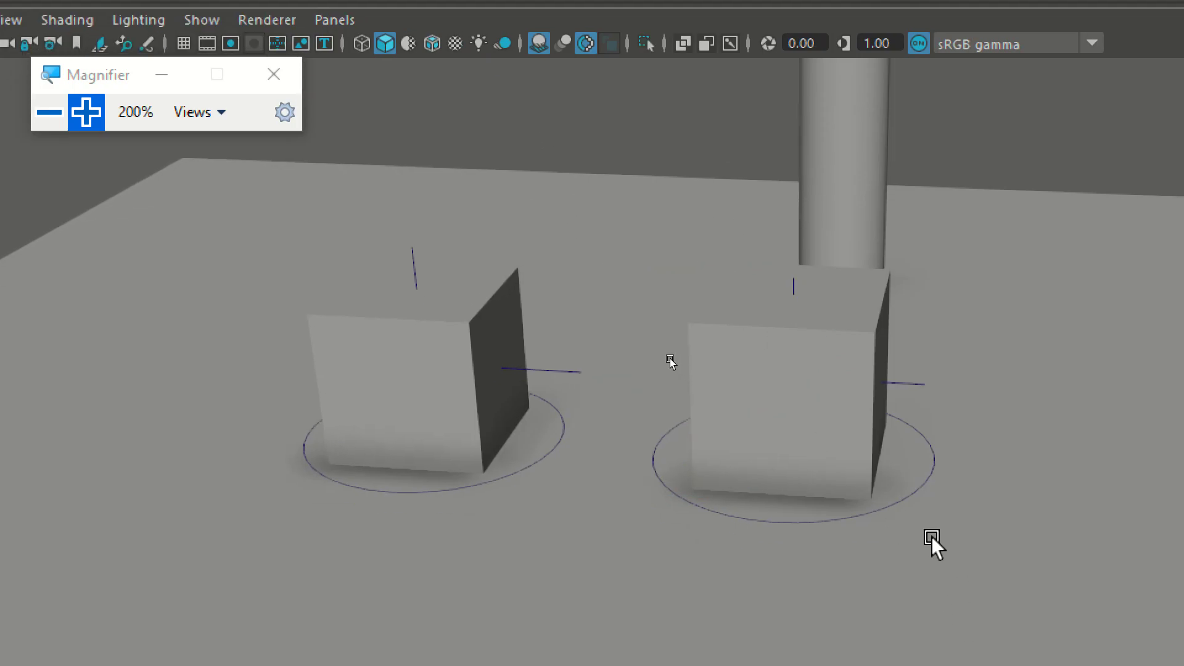
{"action": "left_click", "coordinate": [927, 483]}
{"action": "left_click", "coordinate": [1094, 411]}
{"action": "mouse_move", "coordinate": [435, 408]}
{"action": "middle_mouse_down"}
{"action": "mouse_move", "coordinate": [460, 404]}
{"action": "mouse_move", "coordinate": [407, 424]}
{"action": "mouse_move", "coordinate": [431, 425]}
{"action": "middle_mouse_up"}
{"action": "key", "text": "ctrl+z"}
{"action": "left_click", "coordinate": [1119, 396]}
{"action": "middle_click_drag", "start_coordinate": [727, 382], "coordinate": [457, 465]}
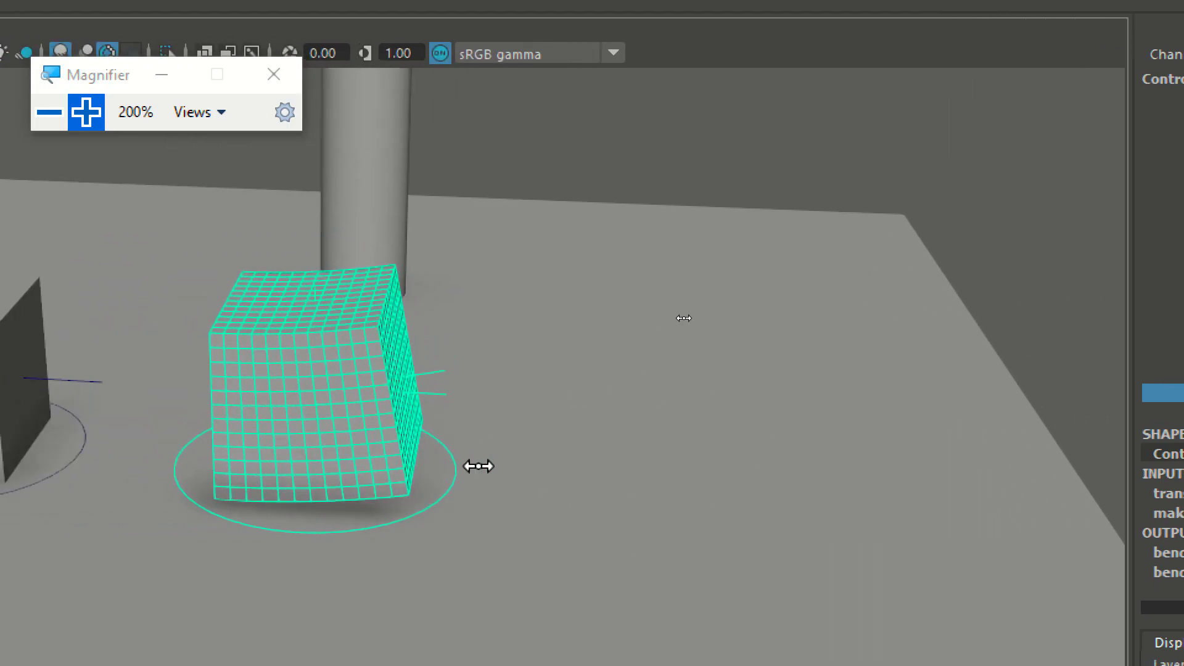
{"action": "key", "text": "ctrl+z"}
Test Controller_Cube's Bottom Left, Bottom Right and Center attributes in turn, undoing each change
{"action": "left_click", "coordinate": [941, 290]}
{"action": "middle_click_drag", "start_coordinate": [708, 408], "coordinate": [500, 397]}
{"action": "key", "text": "ctrl+z"}
{"action": "left_click", "coordinate": [1031, 303]}
{"action": "middle_click_drag", "start_coordinate": [736, 394], "coordinate": [574, 370]}
{"action": "key", "text": "ctrl+z"}
{"action": "left_click", "coordinate": [1035, 325]}
{"action": "middle_click_drag", "start_coordinate": [709, 394], "coordinate": [365, 376]}
{"action": "key", "text": "ctrl+z"}
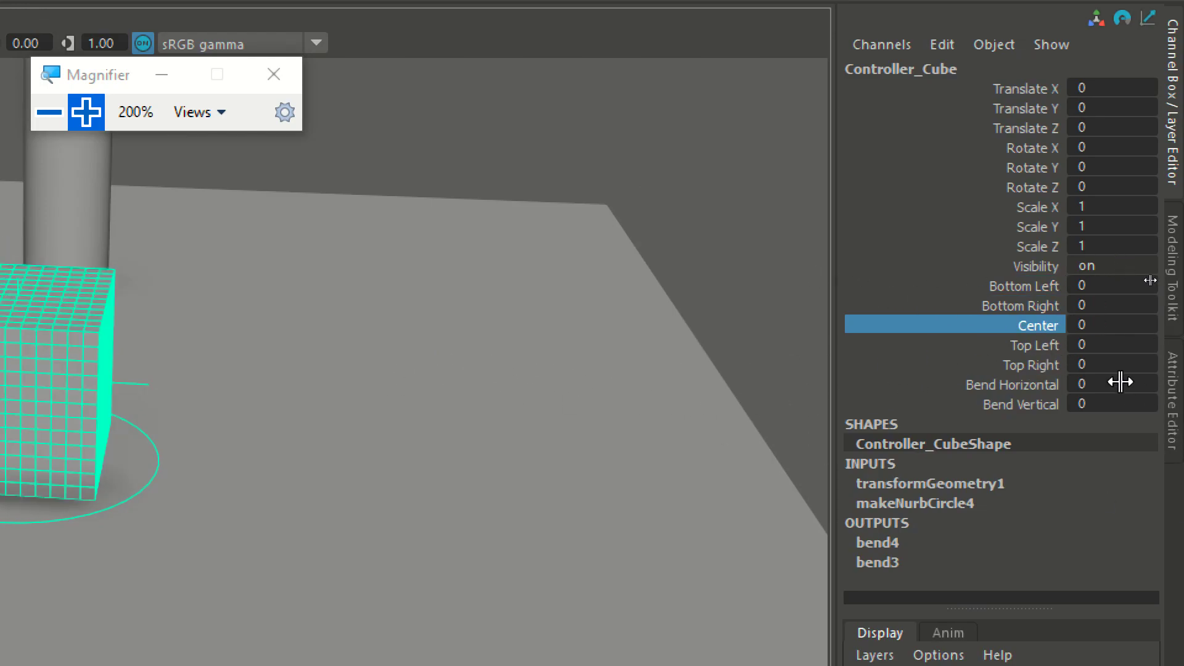
Test the Top Left and Top Right attributes, undo each change and clear the selection
{"action": "left_click", "coordinate": [1030, 343]}
{"action": "middle_click_drag", "start_coordinate": [222, 407], "coordinate": [361, 421]}
{"action": "key", "text": "ctrl+z"}
{"action": "left_click", "coordinate": [1021, 365]}
{"action": "middle_click_drag", "start_coordinate": [179, 349], "coordinate": [364, 389]}
{"action": "key", "text": "ctrl+z"}
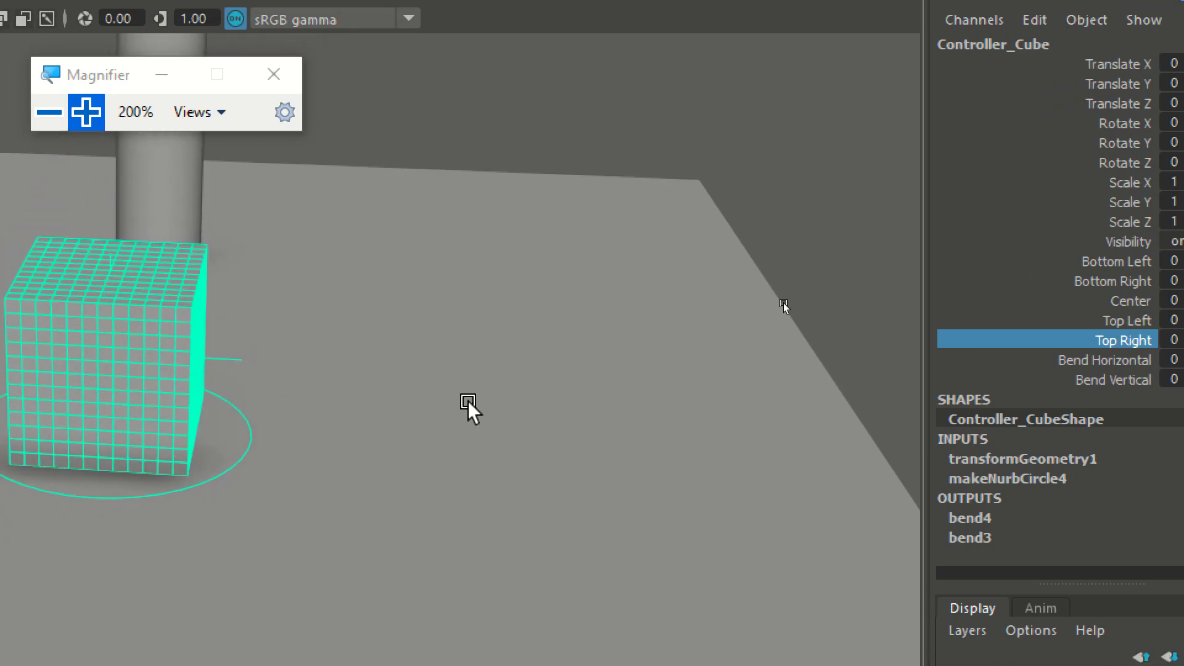
{"action": "left_click", "coordinate": [536, 138]}
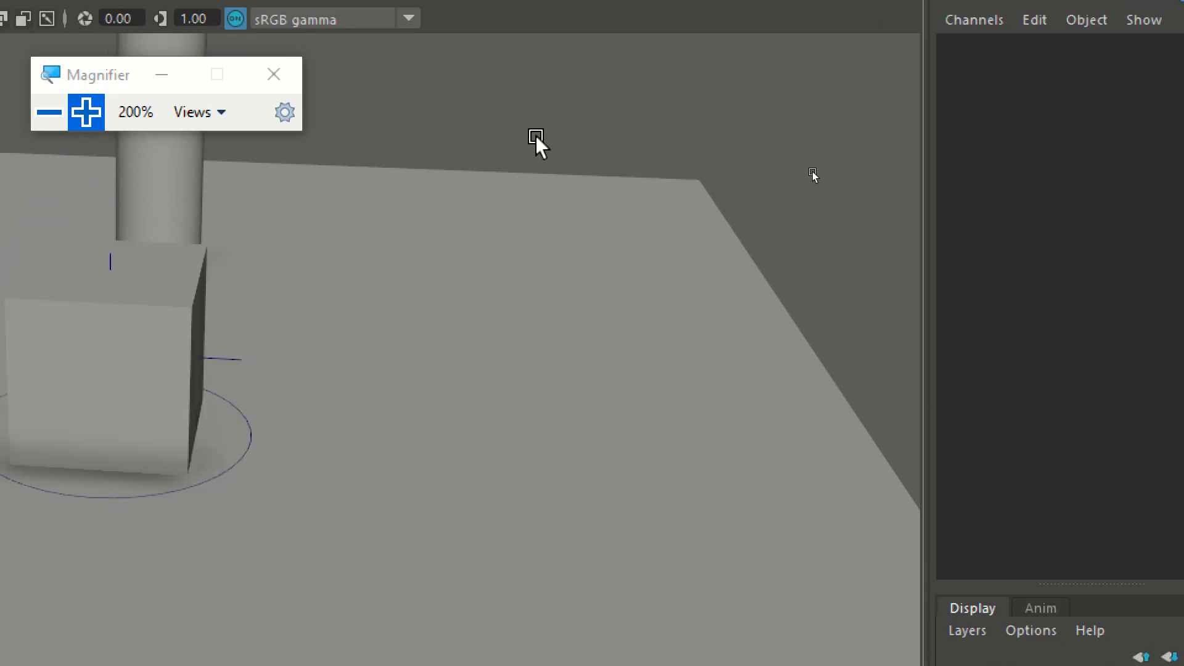
Reset the screen Magnifier to 100% and move its window clear of the cubes
{"action": "left_click", "coordinate": [50, 112]}
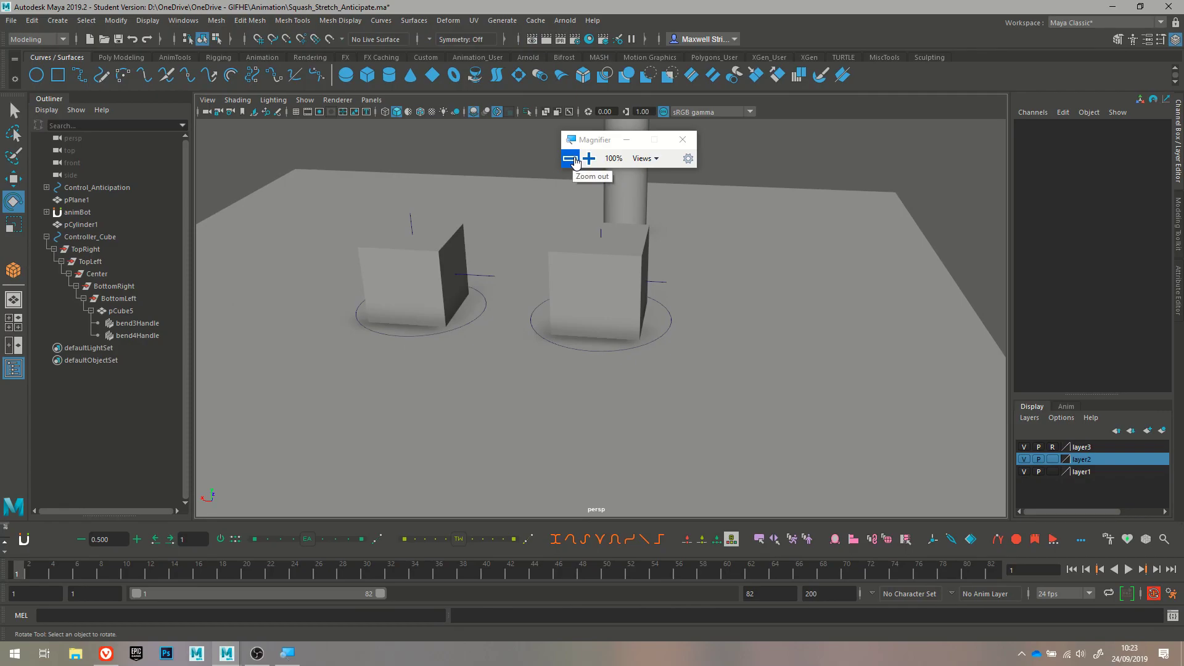
{"action": "left_click_drag", "start_coordinate": [587, 144], "coordinate": [777, 147]}
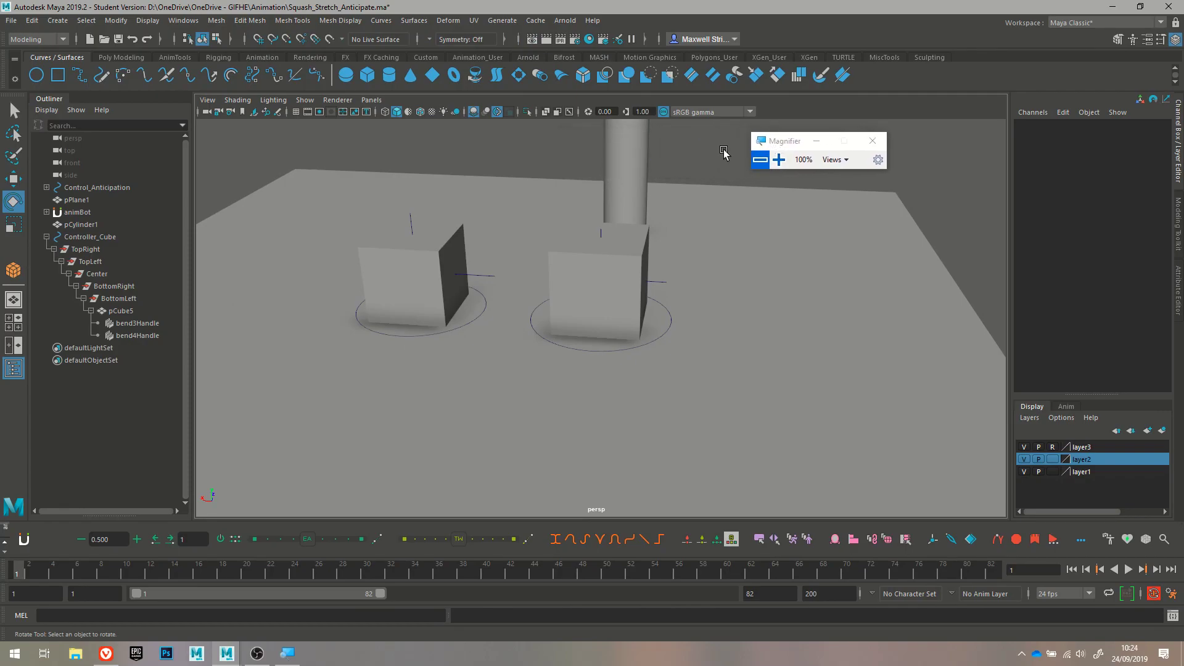
{"action": "left_click_drag", "start_coordinate": [710, 159], "coordinate": [676, 229], "text": "alt"}
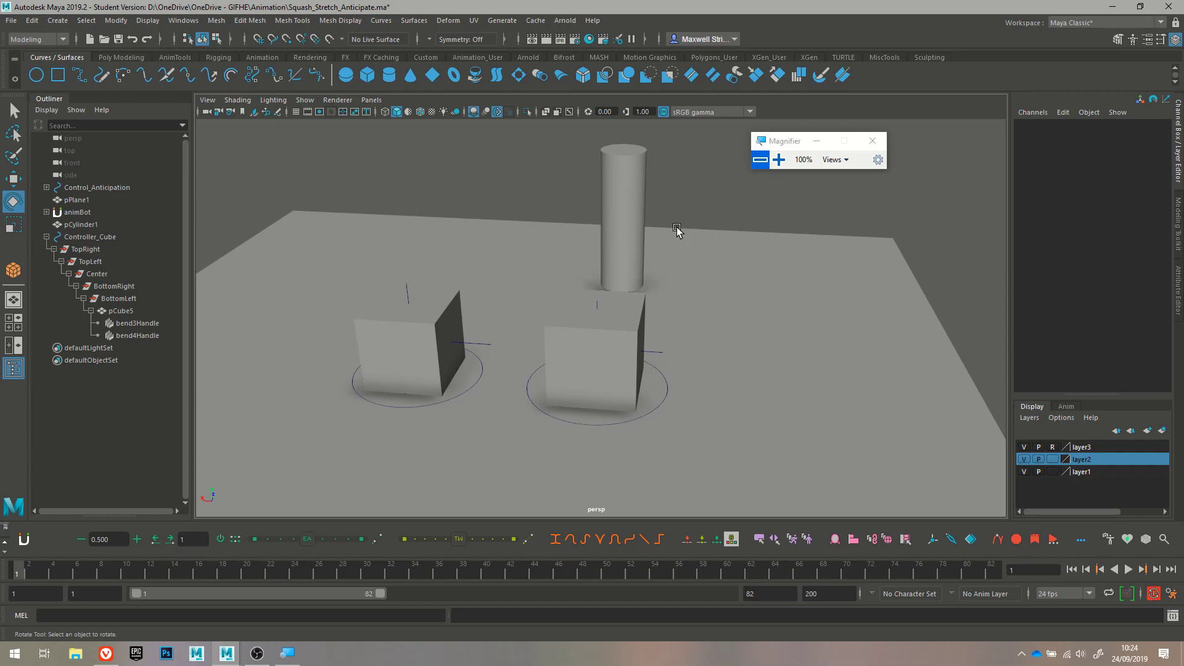
Select Controller_Cube with the Move tool and inspect the rigged cube up close and beside the other cube
{"action": "left_click", "coordinate": [664, 406]}
{"action": "key", "text": "w"}
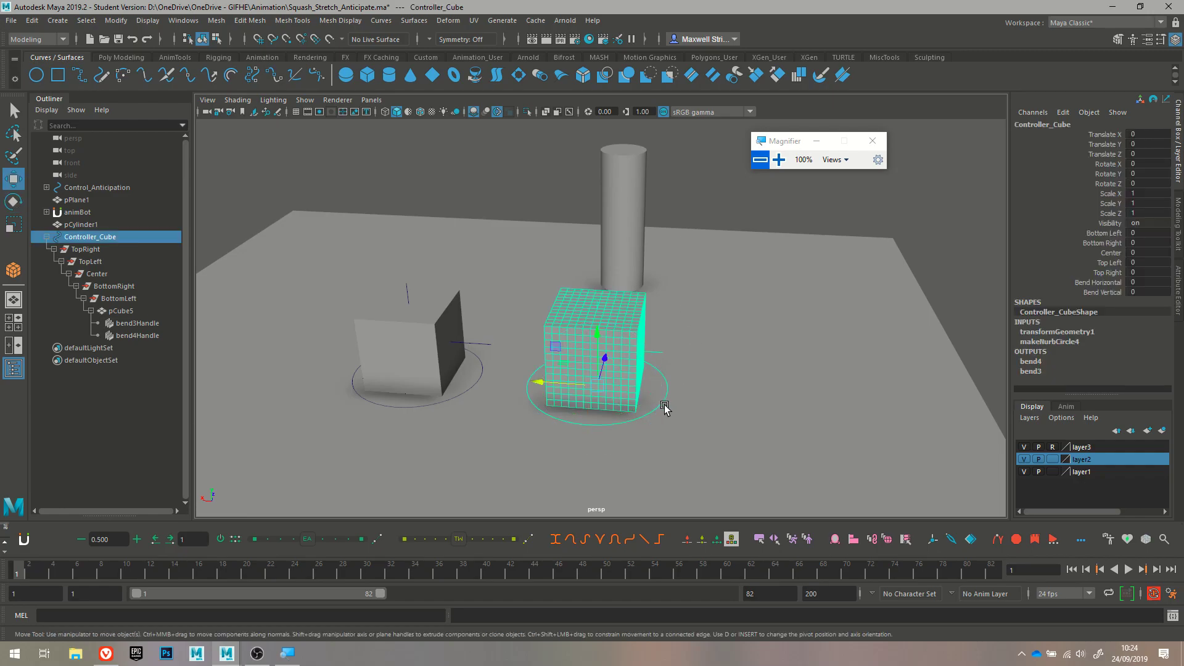
{"action": "left_click_drag", "start_coordinate": [682, 366], "coordinate": [581, 378], "text": "alt"}
{"action": "key", "text": "f"}
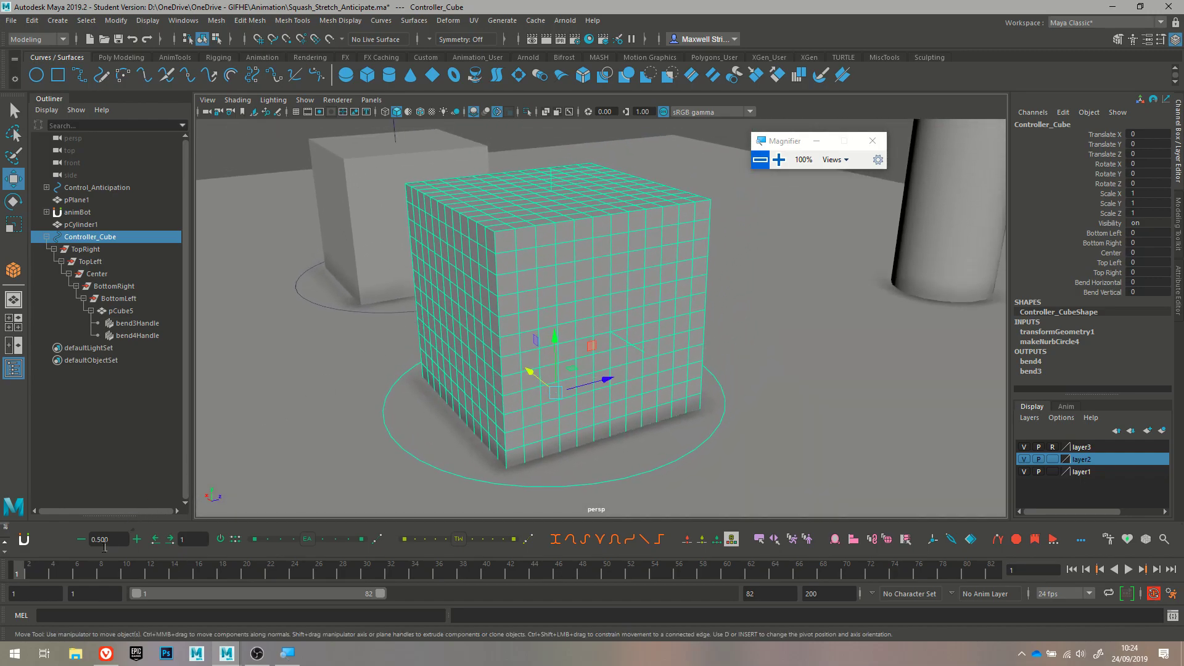
{"action": "scroll", "coordinate": [260, 354], "scroll_direction": "down", "scroll_amount": 3}
{"action": "left_click_drag", "start_coordinate": [259, 368], "coordinate": [377, 366], "text": "alt"}
{"action": "middle_click_drag", "start_coordinate": [378, 366], "coordinate": [507, 425], "text": "alt"}
{"action": "right_click_drag", "start_coordinate": [507, 426], "coordinate": [284, 506], "text": "alt"}
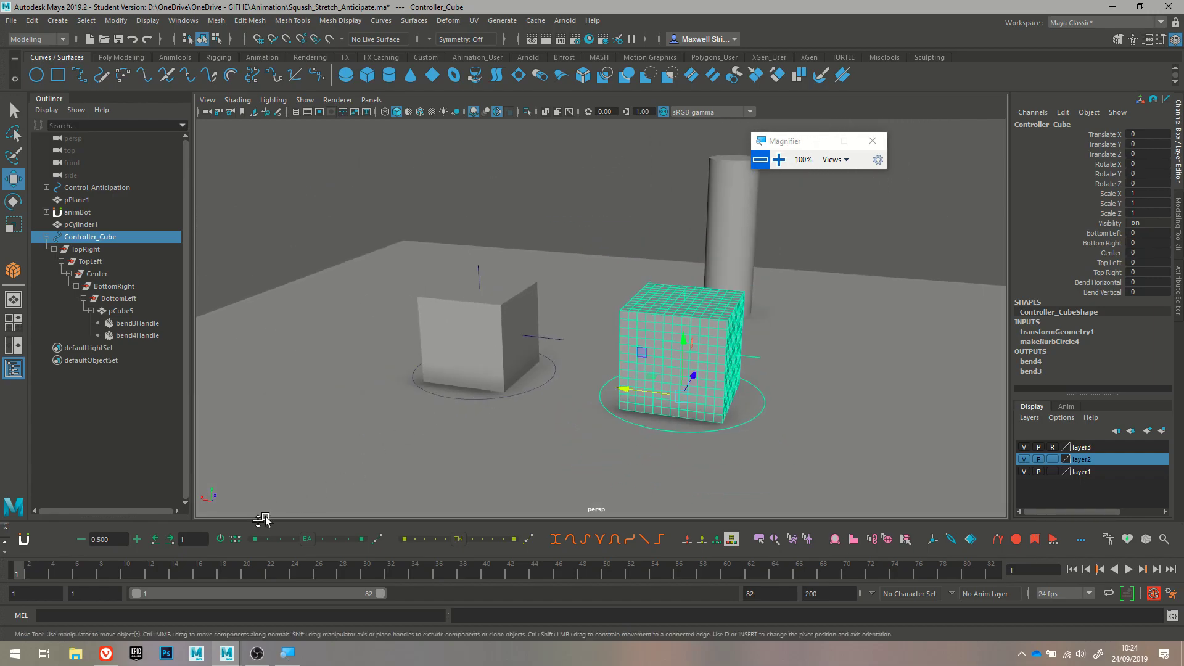
Play the scene's animation to review the animated cube's motion, stop it and return to frame 1
{"action": "left_click", "coordinate": [1128, 569]}
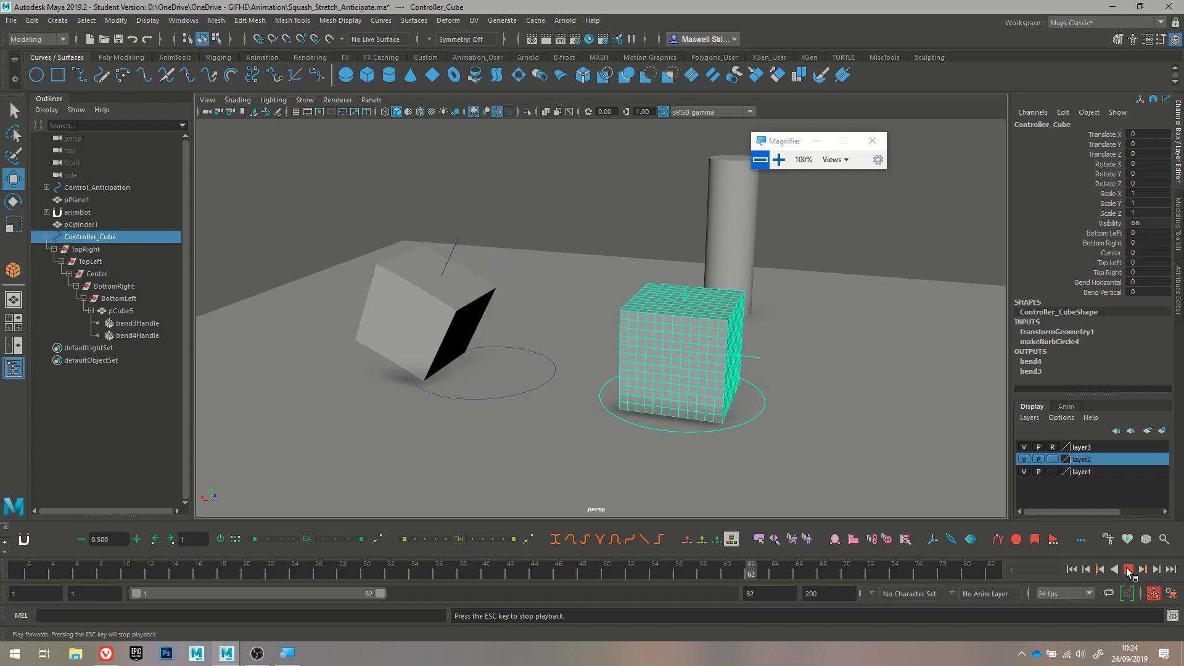
{"action": "left_click", "coordinate": [1127, 570]}
{"action": "left_click", "coordinate": [1076, 568]}
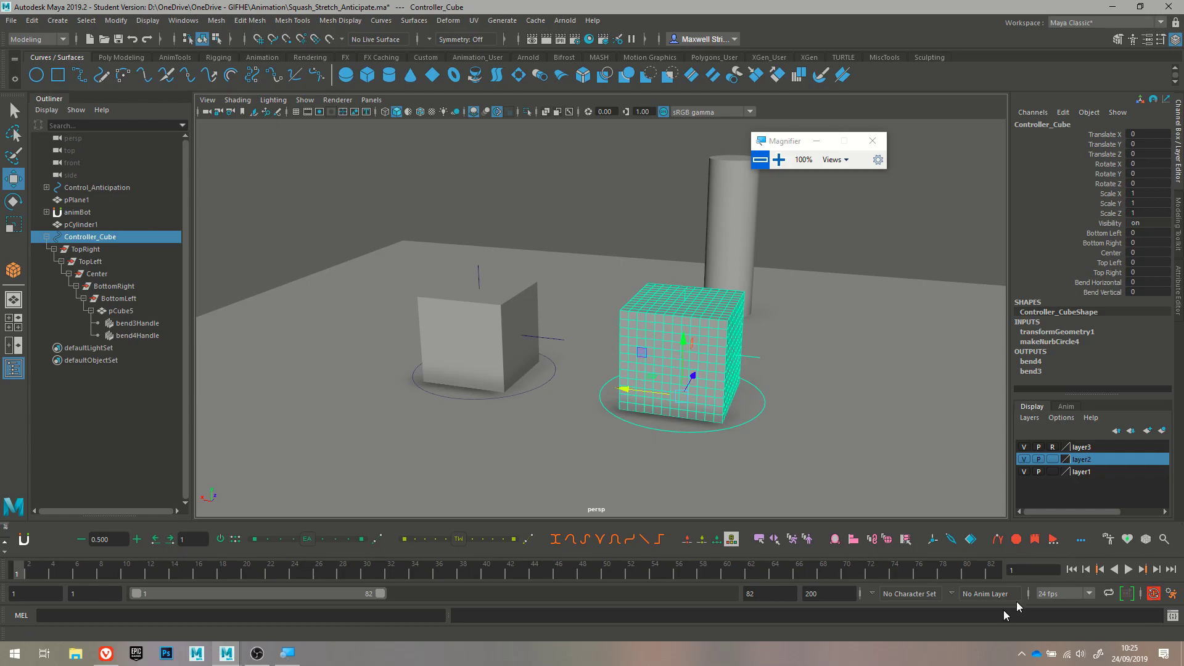
{"action": "left_click", "coordinate": [267, 655]}
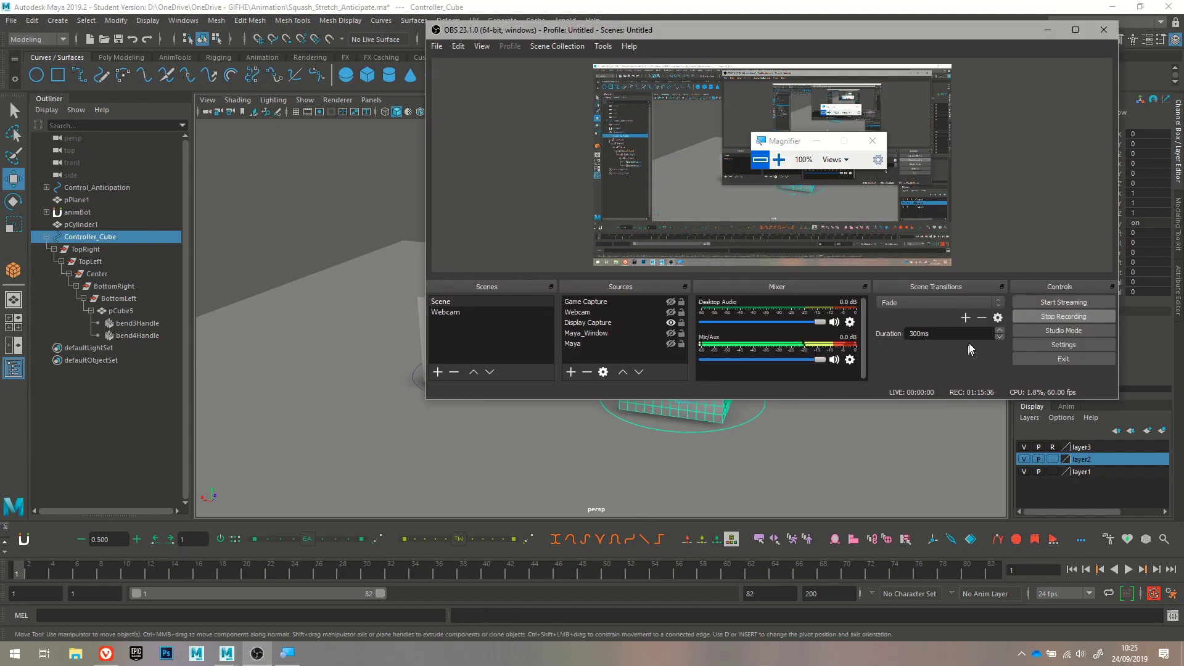